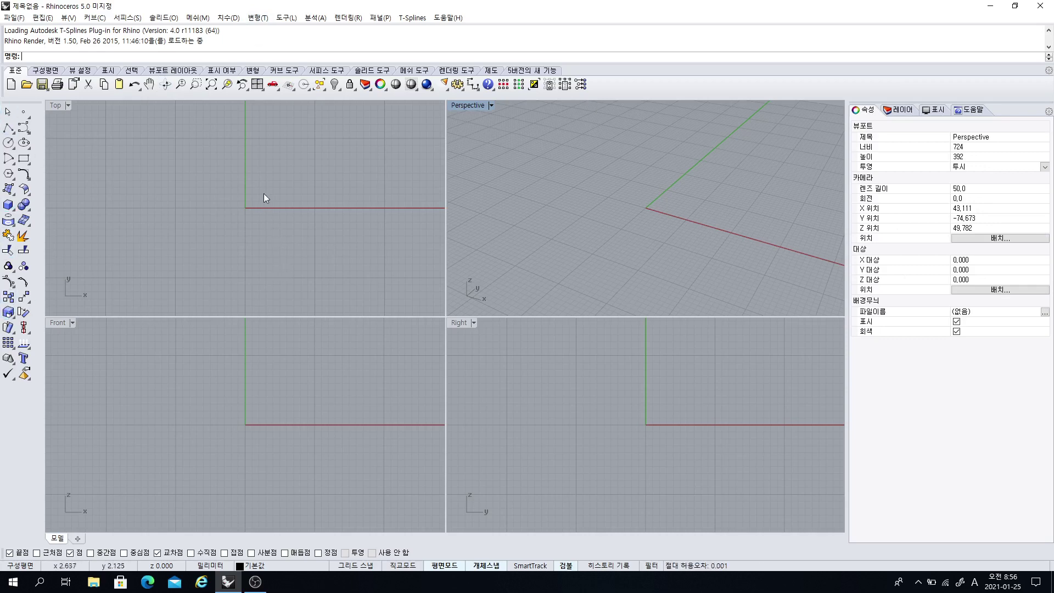
Create a freehand solid box across the origin, setting its base corners in the Top view and then its height
{"action": "left_click", "coordinate": [8, 205]}
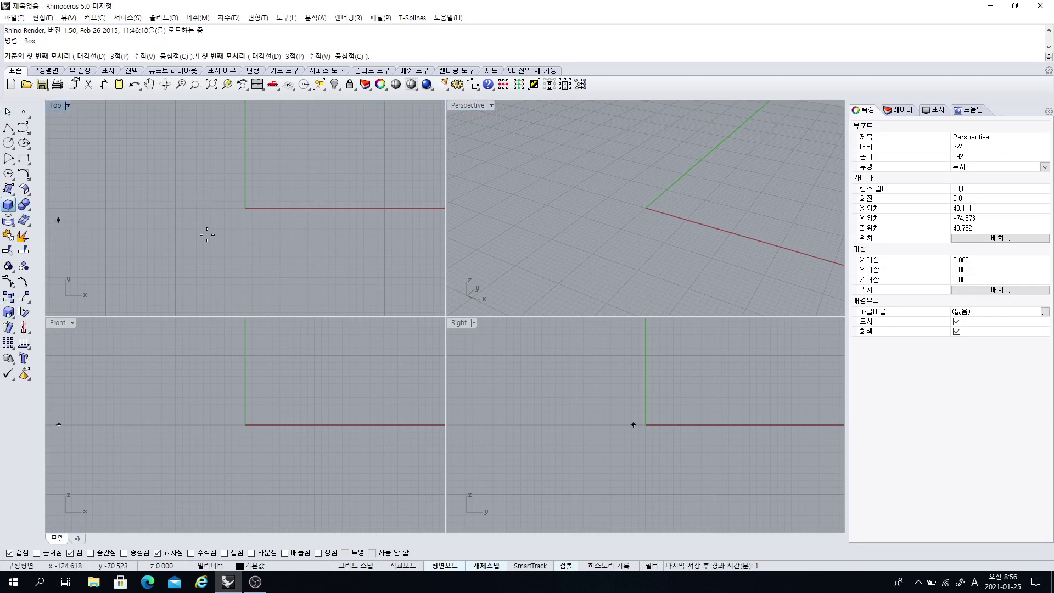
{"action": "left_click", "coordinate": [200, 195]}
{"action": "left_click", "coordinate": [279, 246]}
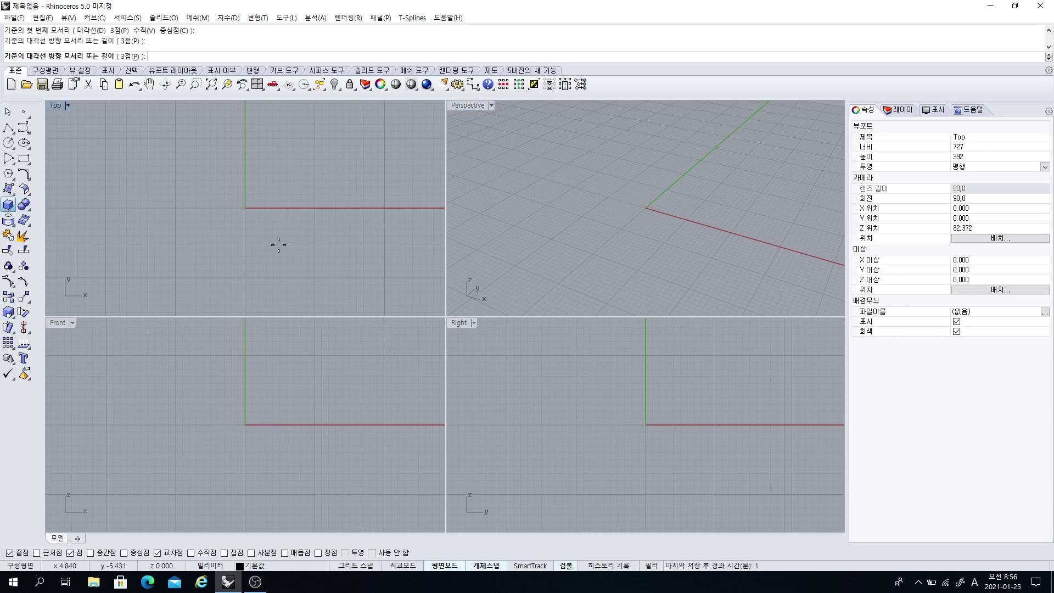
{"action": "left_click", "coordinate": [279, 182]}
Set the display mode of the Perspective, Top, Front and Right viewports to Shaded (음영)
{"action": "left_click", "coordinate": [479, 103]}
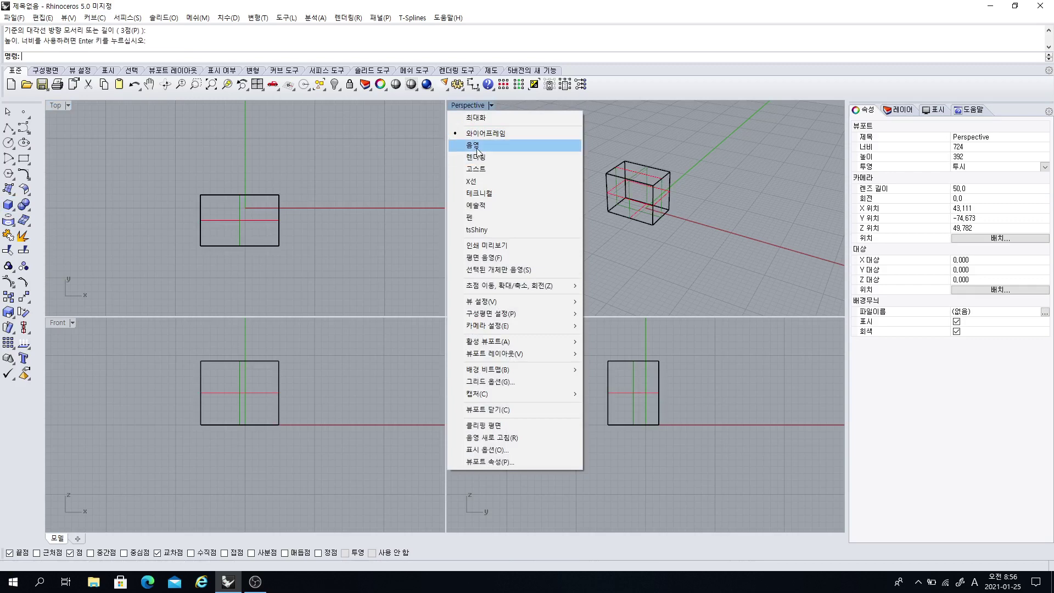
{"action": "left_click", "coordinate": [477, 148]}
{"action": "left_click", "coordinate": [57, 104]}
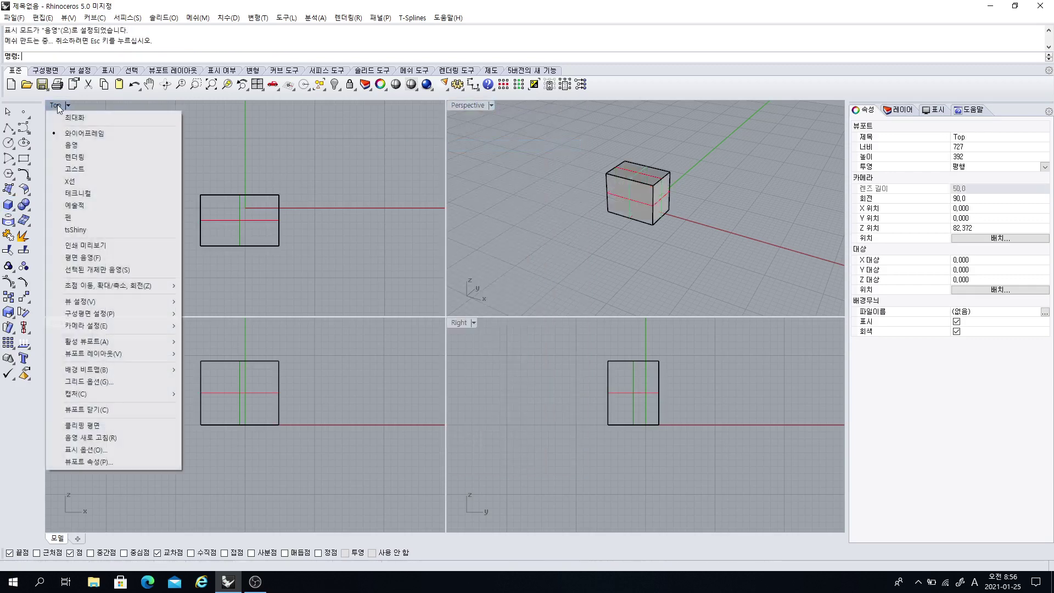
{"action": "left_click", "coordinate": [68, 146]}
{"action": "right_click", "coordinate": [331, 374]}
{"action": "right_click", "coordinate": [546, 403]}
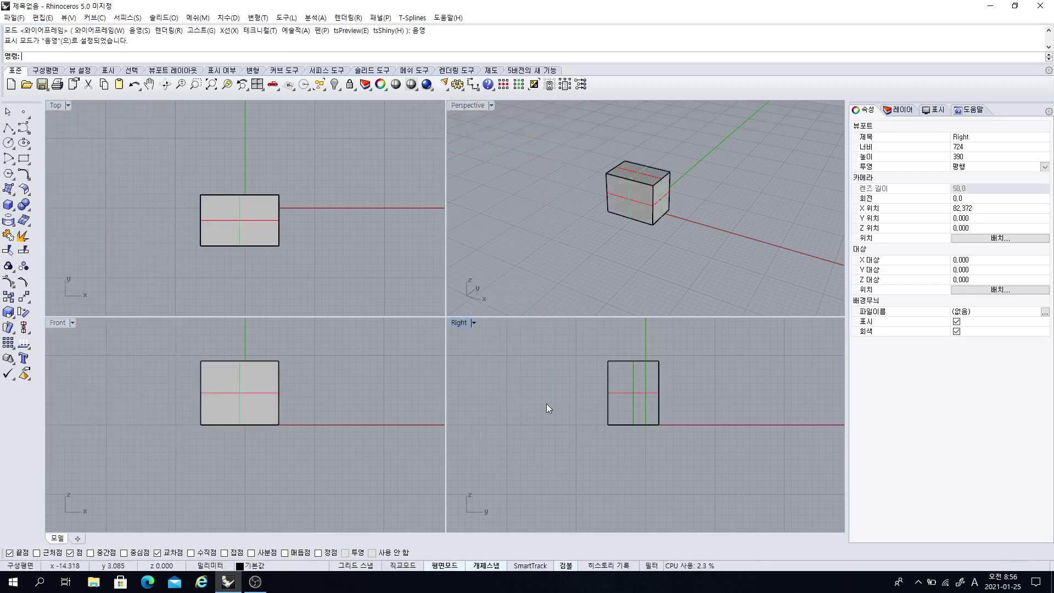
Examine the box from several angles in the Perspective viewport, maximizing that viewport for a larger view
{"action": "right_click_drag", "start_coordinate": [588, 246], "coordinate": [572, 257]}
{"action": "scroll", "coordinate": [633, 198], "scroll_direction": "up", "scroll_amount": 3}
{"action": "right_click_drag", "start_coordinate": [633, 198], "coordinate": [600, 272]}
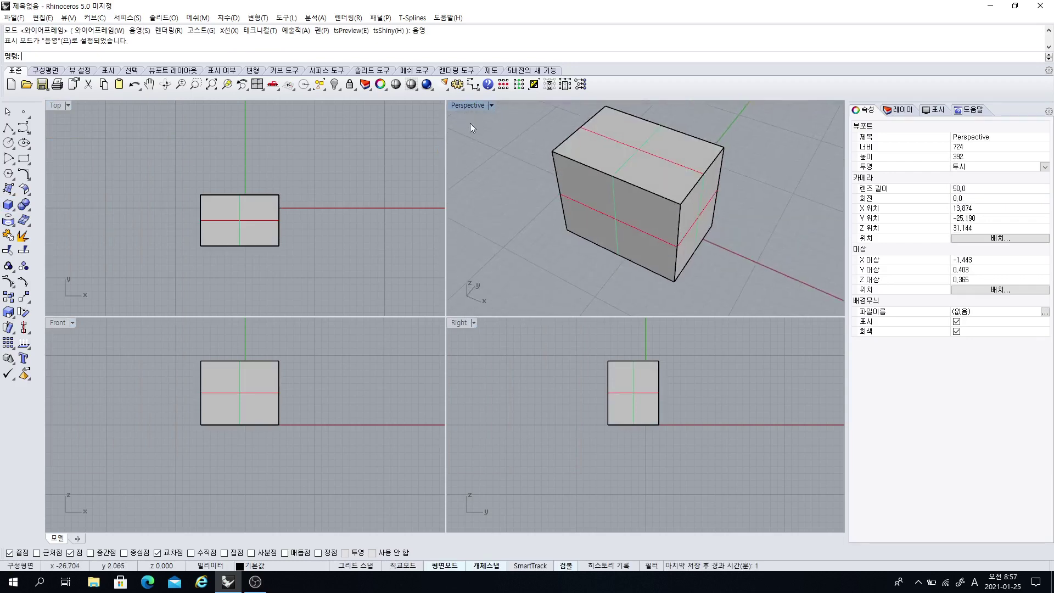
{"action": "double_click", "coordinate": [466, 104]}
{"action": "scroll", "coordinate": [392, 328], "scroll_direction": "down", "scroll_amount": 5}
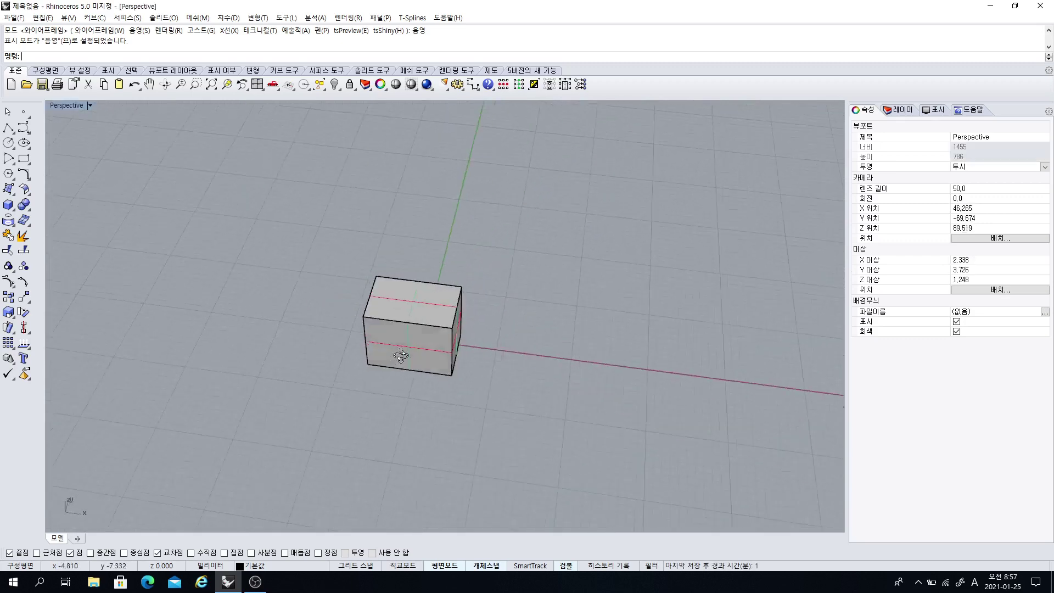
{"action": "right_click_drag", "start_coordinate": [402, 356], "coordinate": [339, 346]}
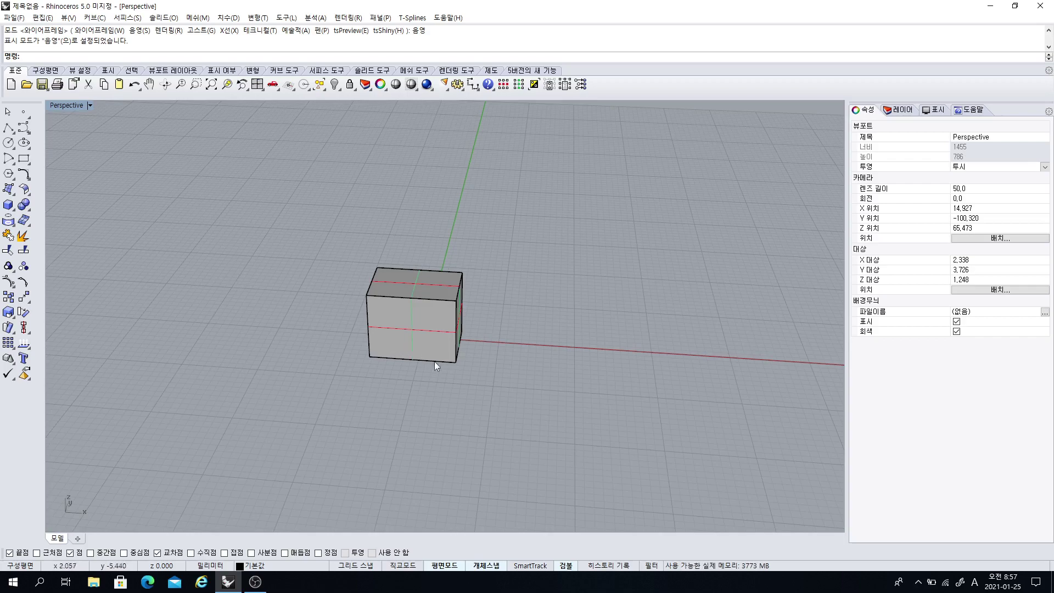
{"action": "right_click_drag", "start_coordinate": [454, 385], "coordinate": [522, 383]}
{"action": "right_click_drag", "start_coordinate": [468, 239], "coordinate": [507, 275]}
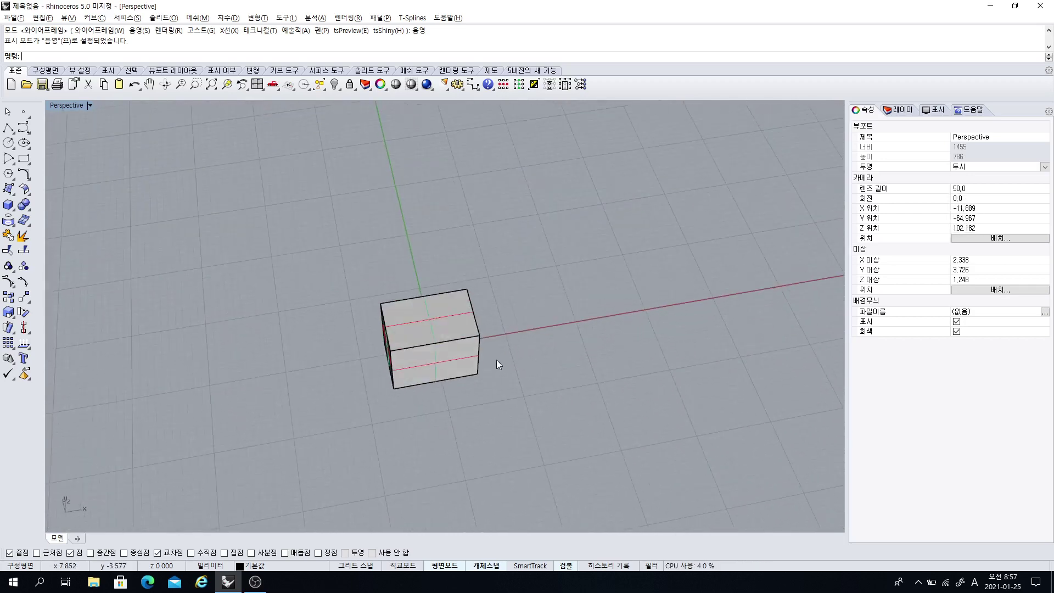
Examine the box at close and far distances in the maximized Perspective viewport by zooming in and out repeatedly
{"action": "right_click_drag", "start_coordinate": [496, 360], "coordinate": [516, 320], "text": "ctrl"}
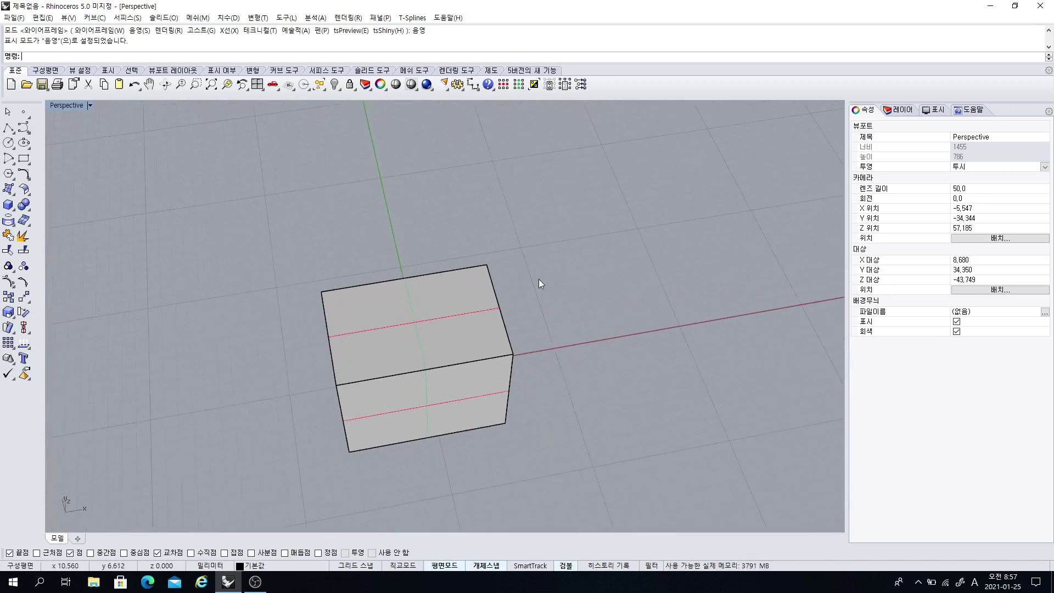
{"action": "scroll", "coordinate": [545, 284], "scroll_direction": "up", "scroll_amount": 1}
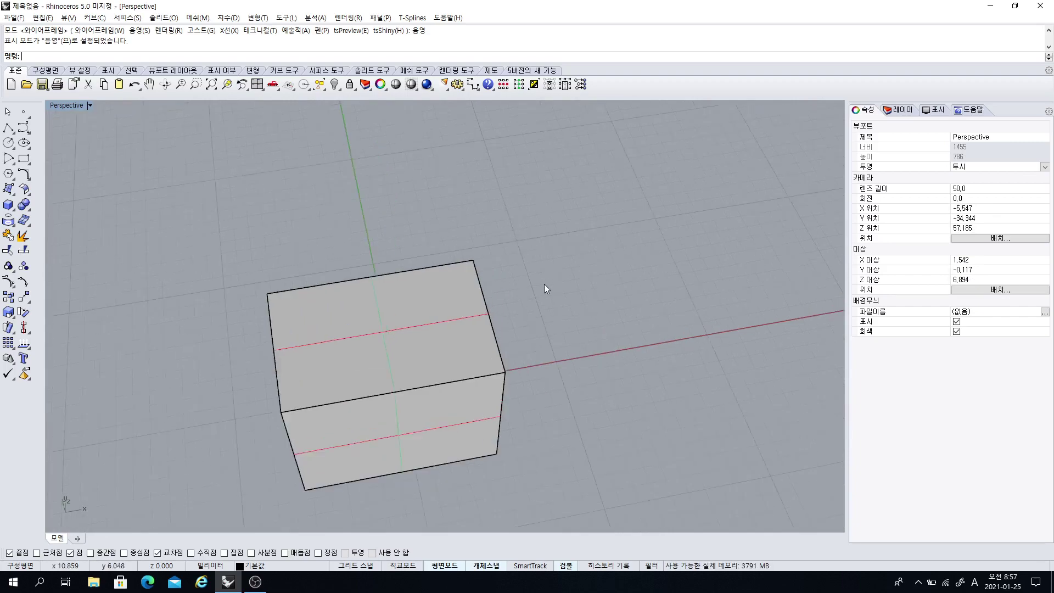
{"action": "scroll", "coordinate": [544, 283], "scroll_direction": "down", "scroll_amount": 4}
{"action": "scroll", "coordinate": [542, 285], "scroll_direction": "up", "scroll_amount": 5}
{"action": "scroll", "coordinate": [542, 284], "scroll_direction": "down", "scroll_amount": 4}
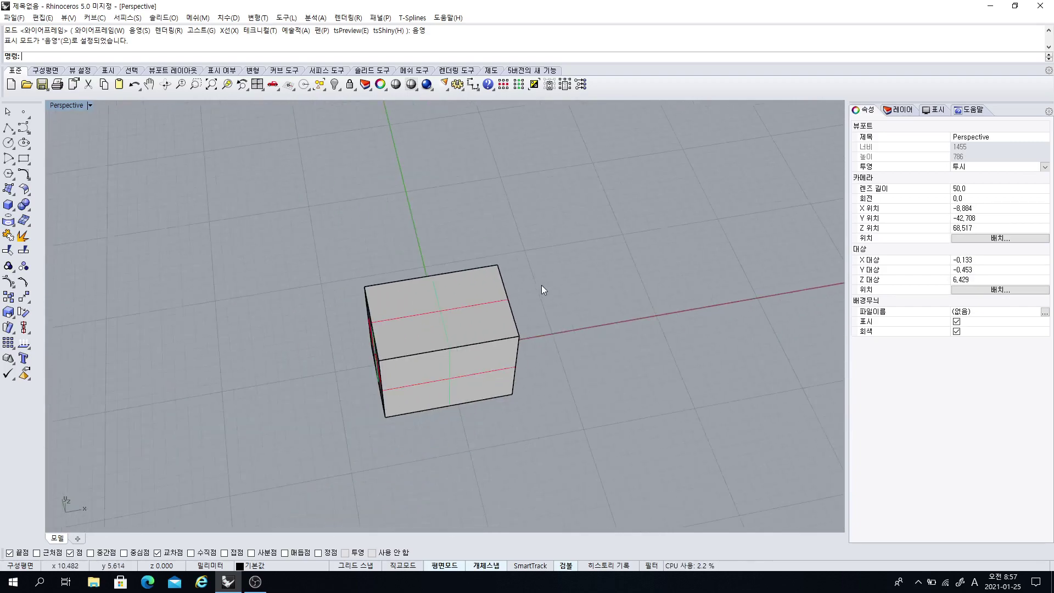
{"action": "scroll", "coordinate": [541, 288], "scroll_direction": "up", "scroll_amount": 3}
{"action": "scroll", "coordinate": [541, 286], "scroll_direction": "up", "scroll_amount": 2}
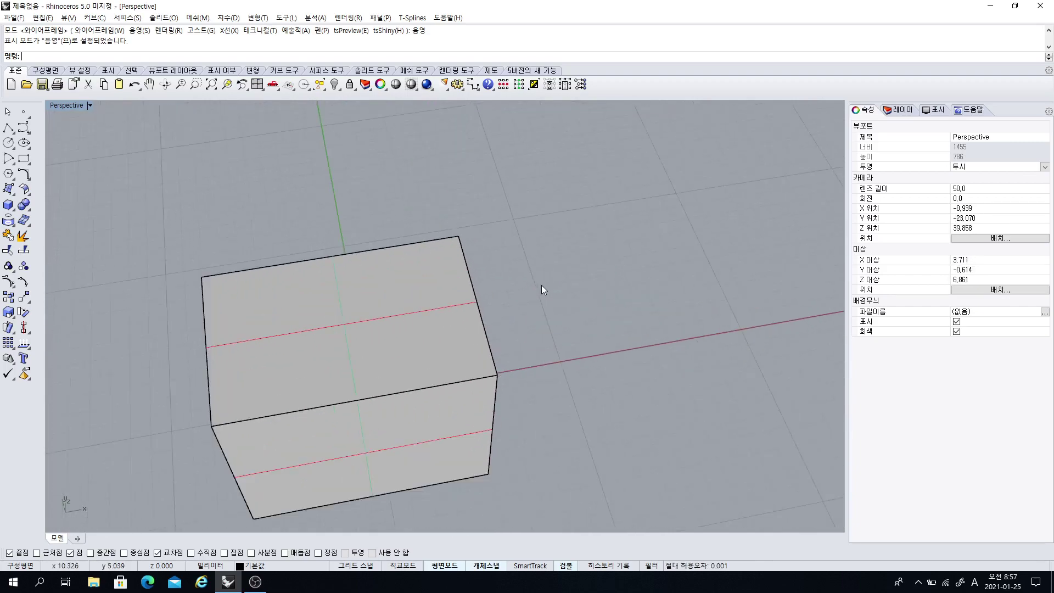
{"action": "scroll", "coordinate": [542, 285], "scroll_direction": "down", "scroll_amount": 3}
{"action": "scroll", "coordinate": [541, 285], "scroll_direction": "up", "scroll_amount": 2}
{"action": "scroll", "coordinate": [541, 285], "scroll_direction": "down", "scroll_amount": 2}
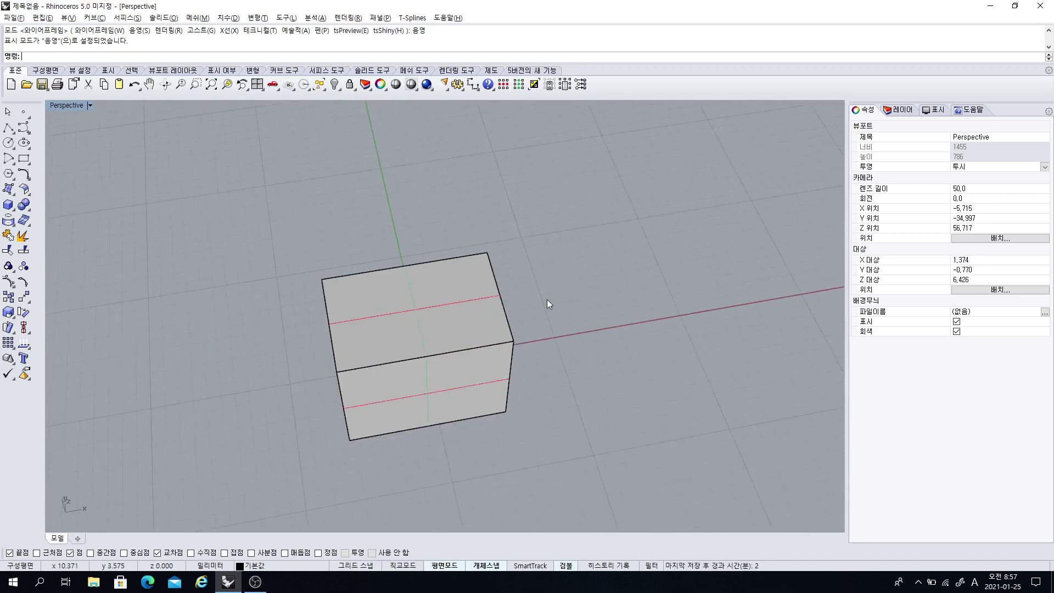
{"action": "scroll", "coordinate": [546, 297], "scroll_direction": "up", "scroll_amount": 3}
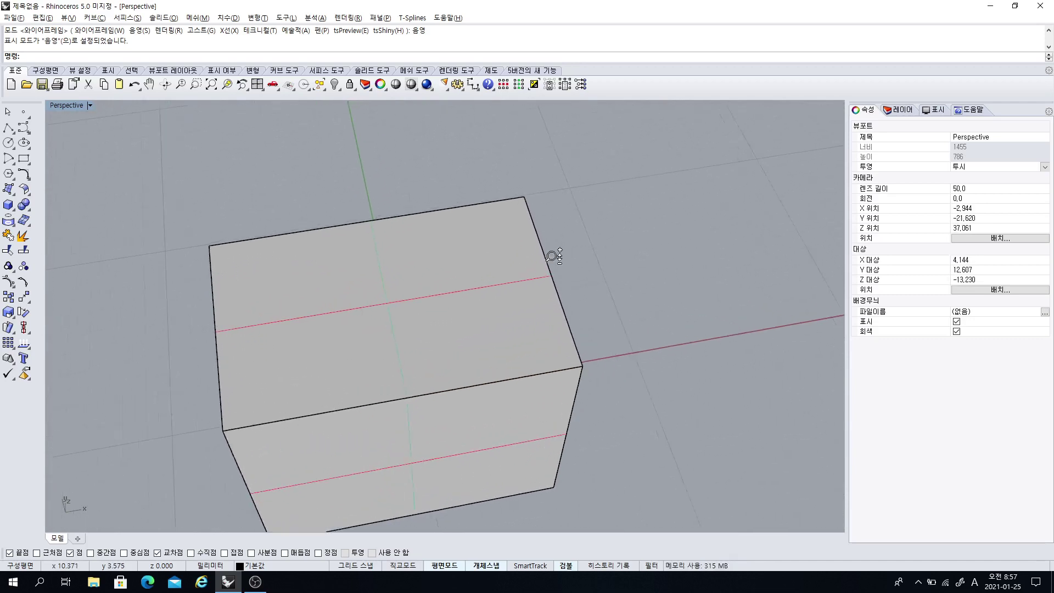
{"action": "scroll", "coordinate": [551, 278], "scroll_direction": "down", "scroll_amount": 2}
{"action": "scroll", "coordinate": [549, 291], "scroll_direction": "down", "scroll_amount": 3}
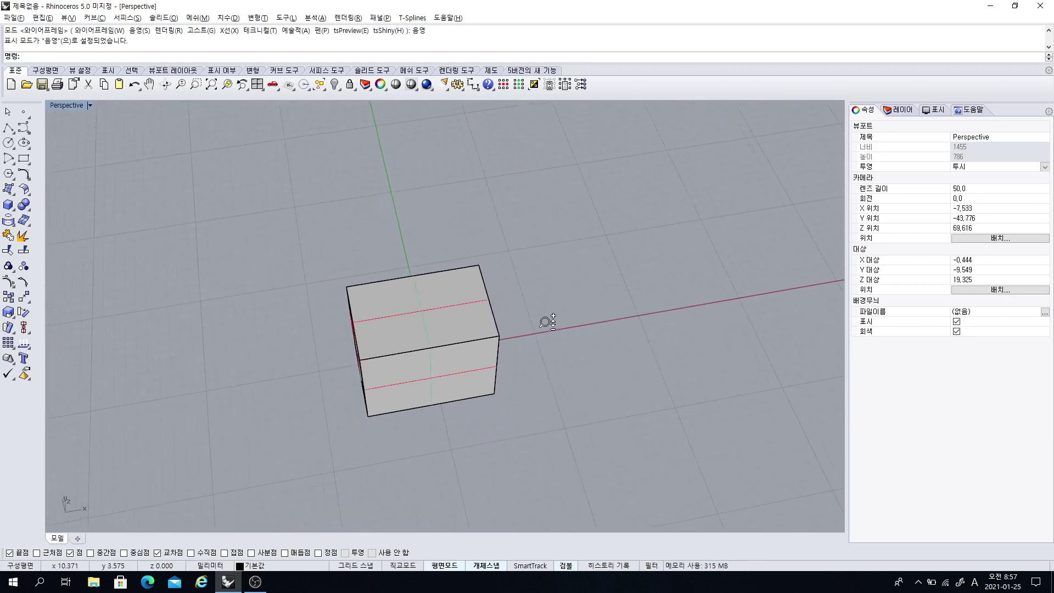
{"action": "scroll", "coordinate": [546, 316], "scroll_direction": "up", "scroll_amount": 4}
{"action": "scroll", "coordinate": [554, 265], "scroll_direction": "down", "scroll_amount": 3}
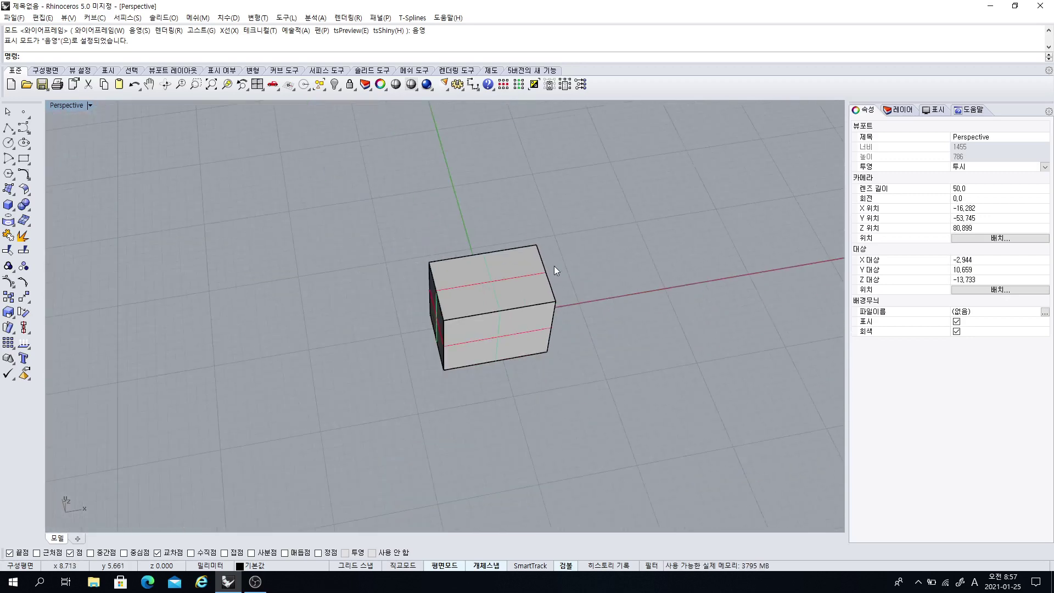
{"action": "scroll", "coordinate": [554, 265], "scroll_direction": "up", "scroll_amount": 3}
{"action": "scroll", "coordinate": [556, 263], "scroll_direction": "down", "scroll_amount": 2}
{"action": "scroll", "coordinate": [555, 268], "scroll_direction": "up", "scroll_amount": 3}
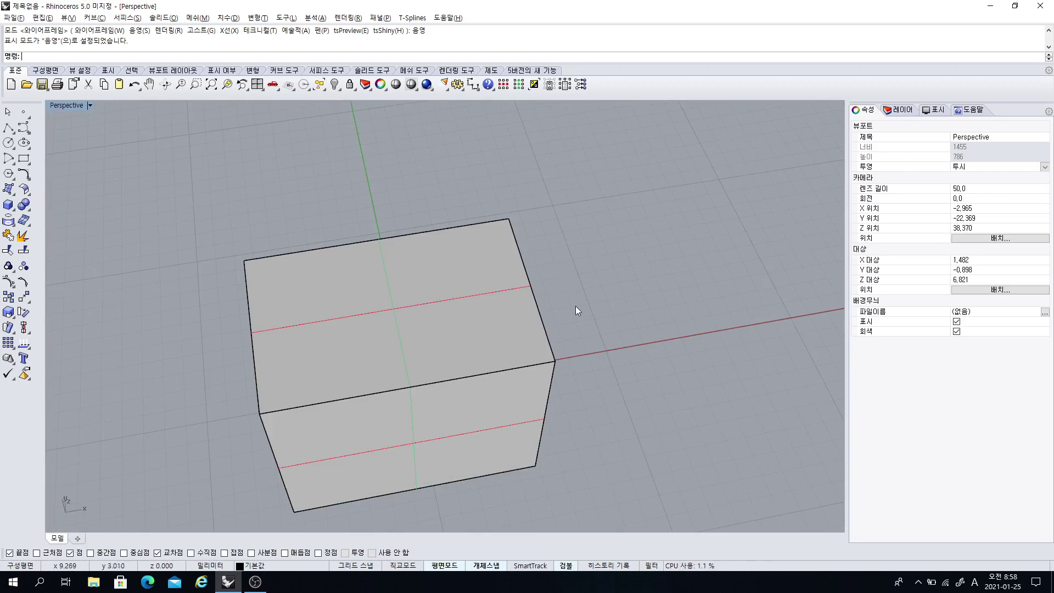
{"action": "scroll", "coordinate": [579, 282], "scroll_direction": "up", "scroll_amount": 2}
{"action": "scroll", "coordinate": [571, 357], "scroll_direction": "down", "scroll_amount": 4}
{"action": "scroll", "coordinate": [575, 310], "scroll_direction": "up", "scroll_amount": 3}
{"action": "scroll", "coordinate": [575, 310], "scroll_direction": "up", "scroll_amount": 3}
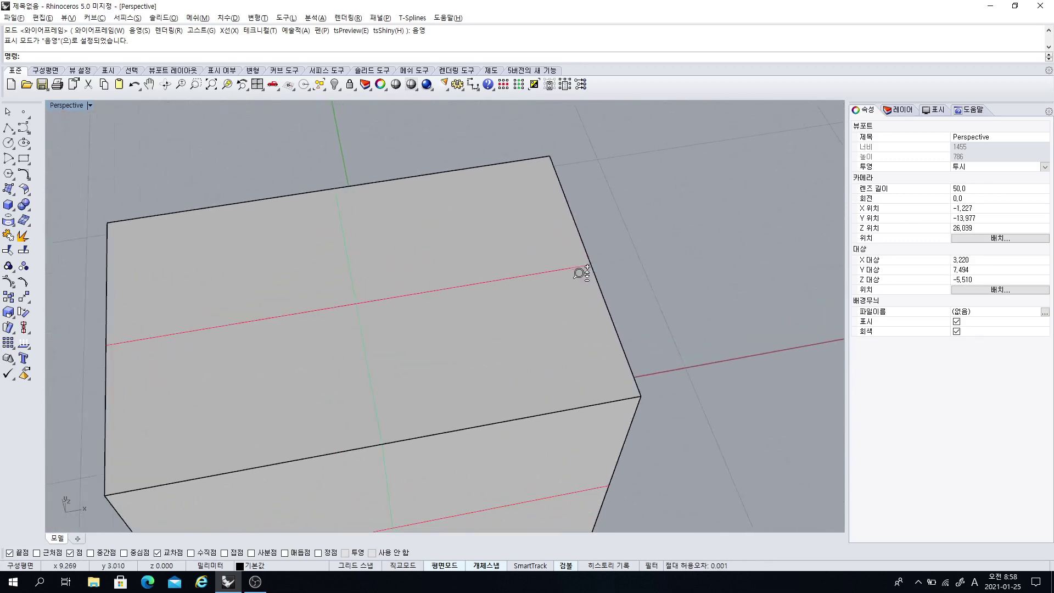
{"action": "scroll", "coordinate": [580, 271], "scroll_direction": "down", "scroll_amount": 4}
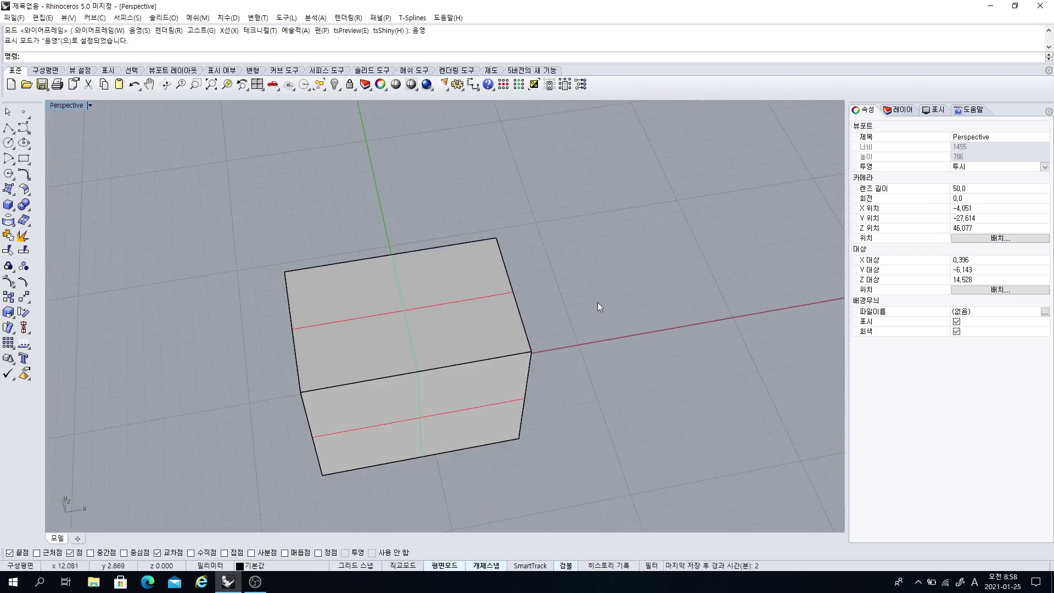
{"action": "mouse_move", "coordinate": [598, 302]}
{"action": "right_mouse_down"}
{"action": "mouse_move", "coordinate": [549, 254]}
{"action": "mouse_move", "coordinate": [619, 271]}
{"action": "mouse_move", "coordinate": [560, 316]}
{"action": "mouse_move", "coordinate": [567, 226]}
{"action": "mouse_move", "coordinate": [607, 287]}
{"action": "mouse_move", "coordinate": [541, 285]}
{"action": "mouse_move", "coordinate": [598, 237]}
{"action": "mouse_move", "coordinate": [590, 289]}
{"action": "right_mouse_up"}
{"action": "scroll", "coordinate": [588, 288], "scroll_direction": "up", "scroll_amount": 2}
{"action": "scroll", "coordinate": [586, 282], "scroll_direction": "down", "scroll_amount": 2}
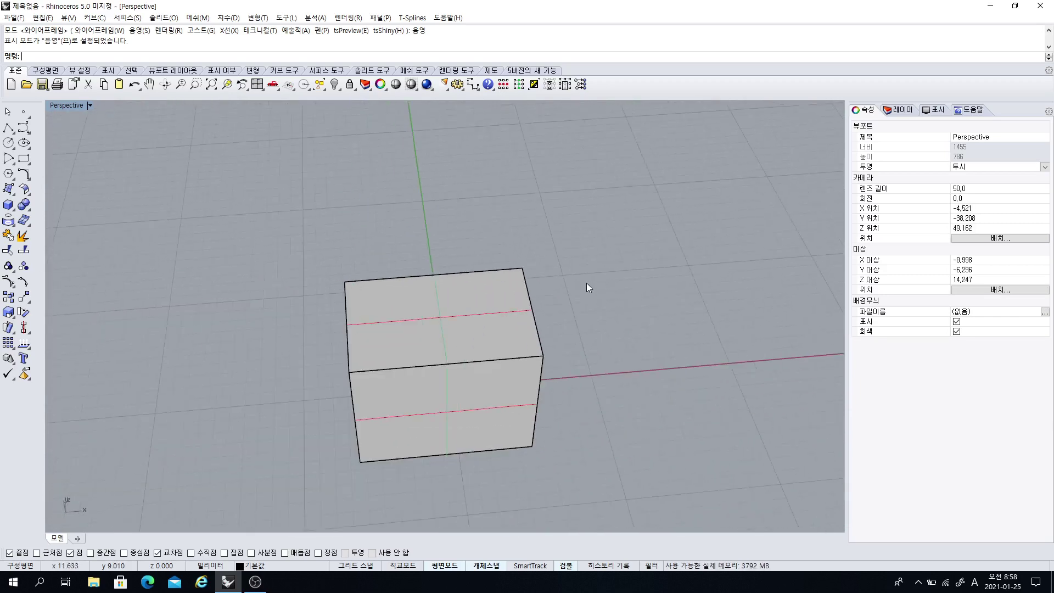
{"action": "scroll", "coordinate": [586, 282], "scroll_direction": "up", "scroll_amount": 3}
{"action": "scroll", "coordinate": [583, 295], "scroll_direction": "down", "scroll_amount": 3}
{"action": "scroll", "coordinate": [581, 287], "scroll_direction": "up", "scroll_amount": 3}
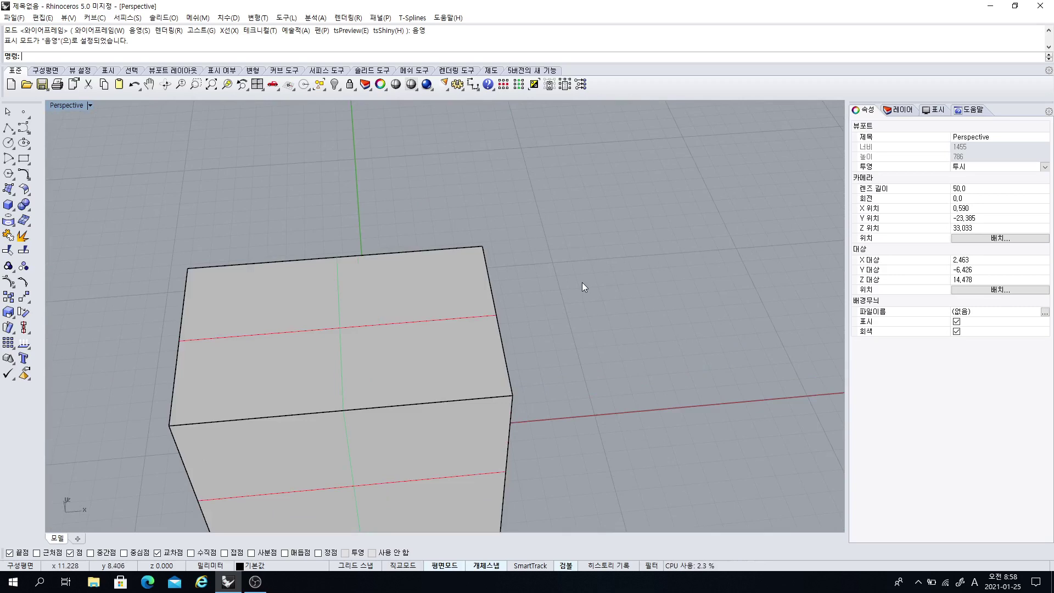
{"action": "scroll", "coordinate": [564, 305], "scroll_direction": "up", "scroll_amount": 4}
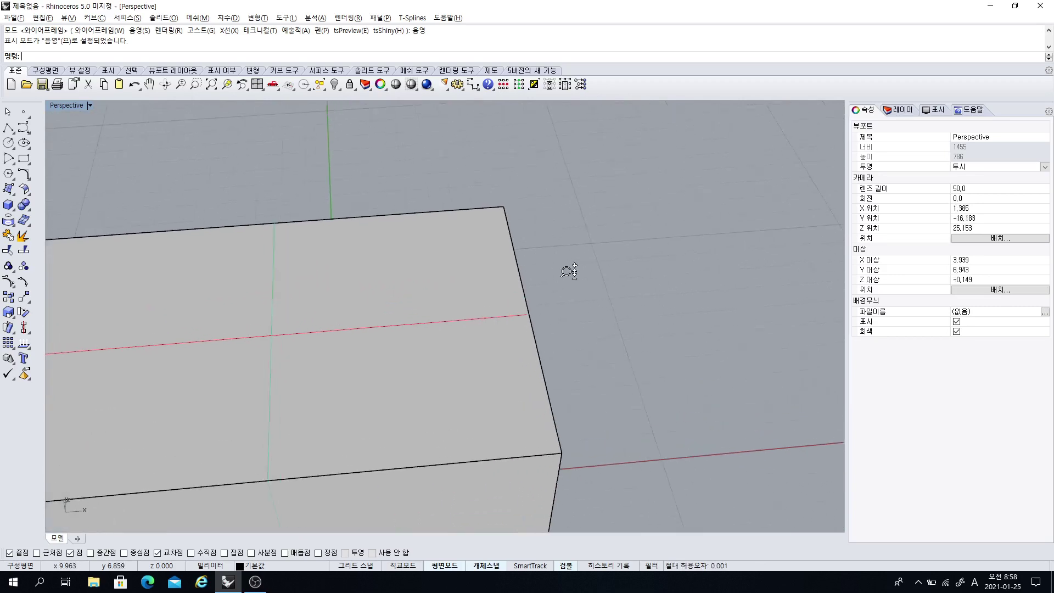
{"action": "scroll", "coordinate": [567, 259], "scroll_direction": "down", "scroll_amount": 4}
{"action": "scroll", "coordinate": [565, 329], "scroll_direction": "down", "scroll_amount": 2}
{"action": "scroll", "coordinate": [567, 306], "scroll_direction": "up", "scroll_amount": 5}
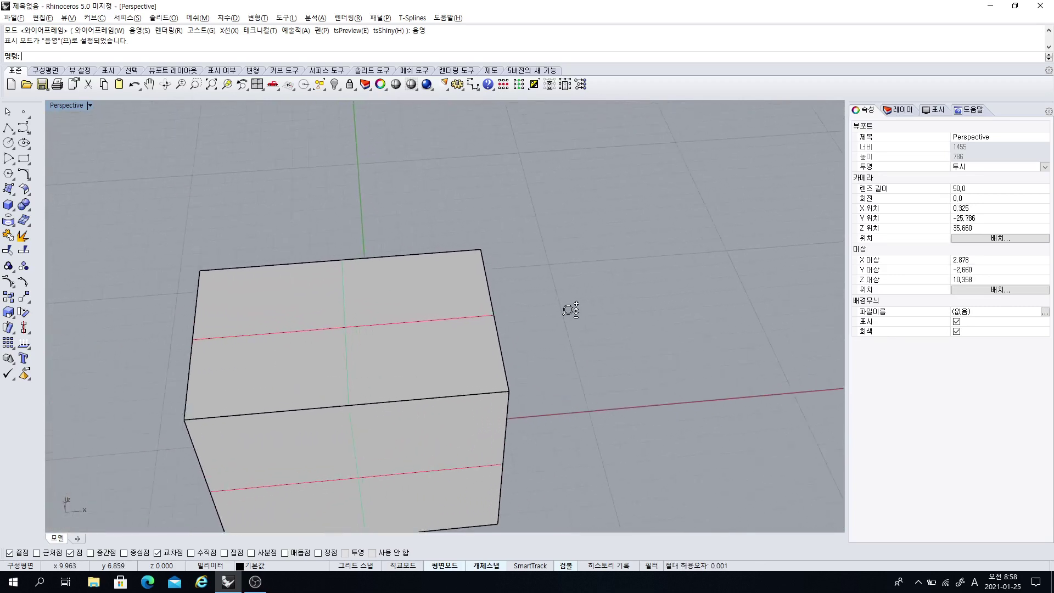
{"action": "scroll", "coordinate": [576, 269], "scroll_direction": "down", "scroll_amount": 2}
{"action": "scroll", "coordinate": [568, 313], "scroll_direction": "down", "scroll_amount": 3}
{"action": "scroll", "coordinate": [565, 308], "scroll_direction": "up", "scroll_amount": 5}
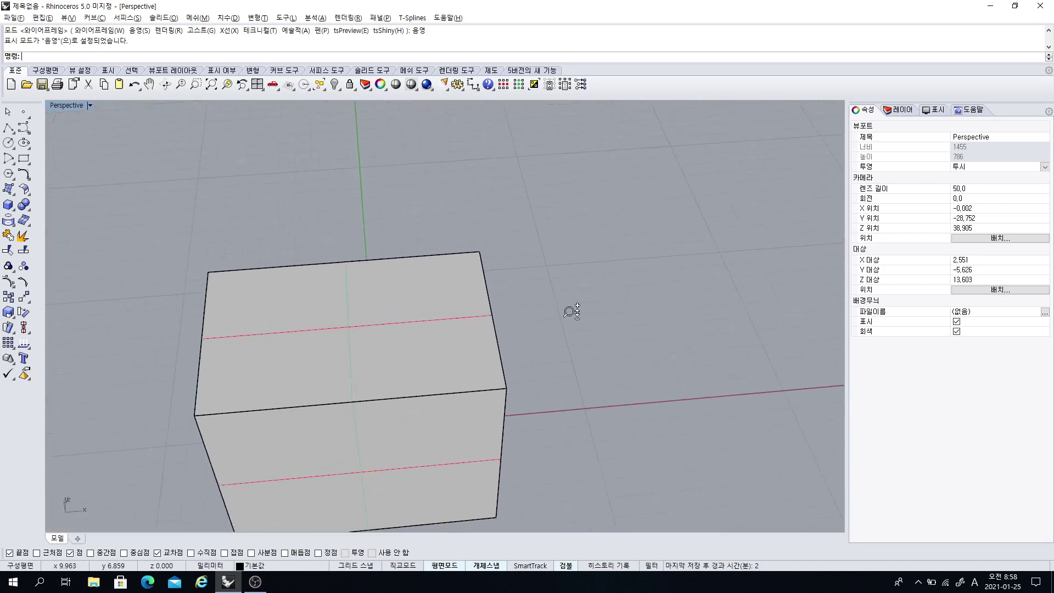
{"action": "scroll", "coordinate": [577, 286], "scroll_direction": "down", "scroll_amount": 4}
{"action": "scroll", "coordinate": [571, 331], "scroll_direction": "down", "scroll_amount": 2}
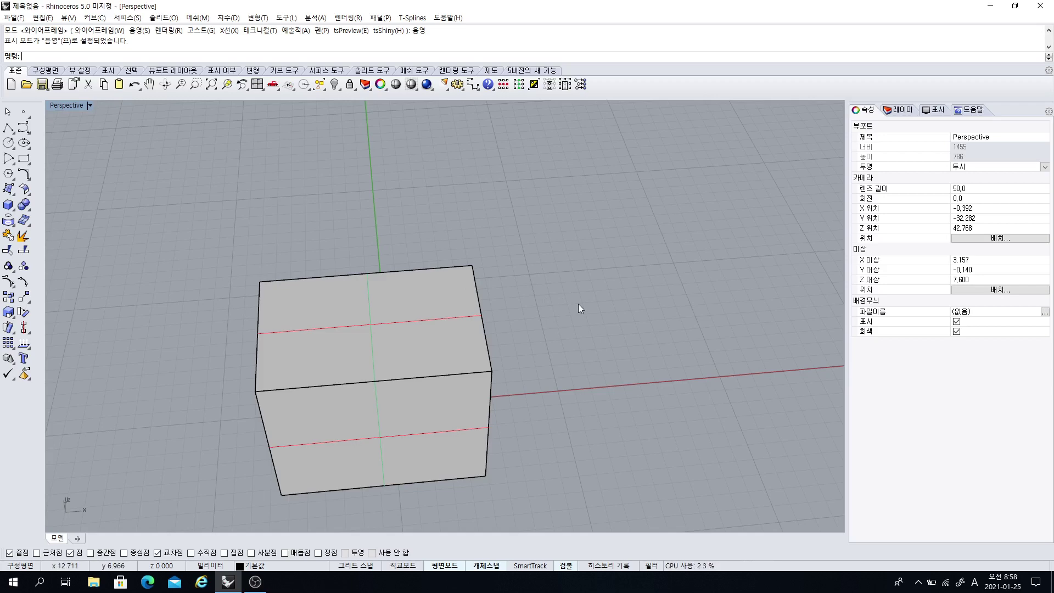
Pan and orbit the Perspective view around the box, and restore the four-viewport layout
{"action": "right_click_drag", "start_coordinate": [578, 304], "coordinate": [583, 215], "text": "shift"}
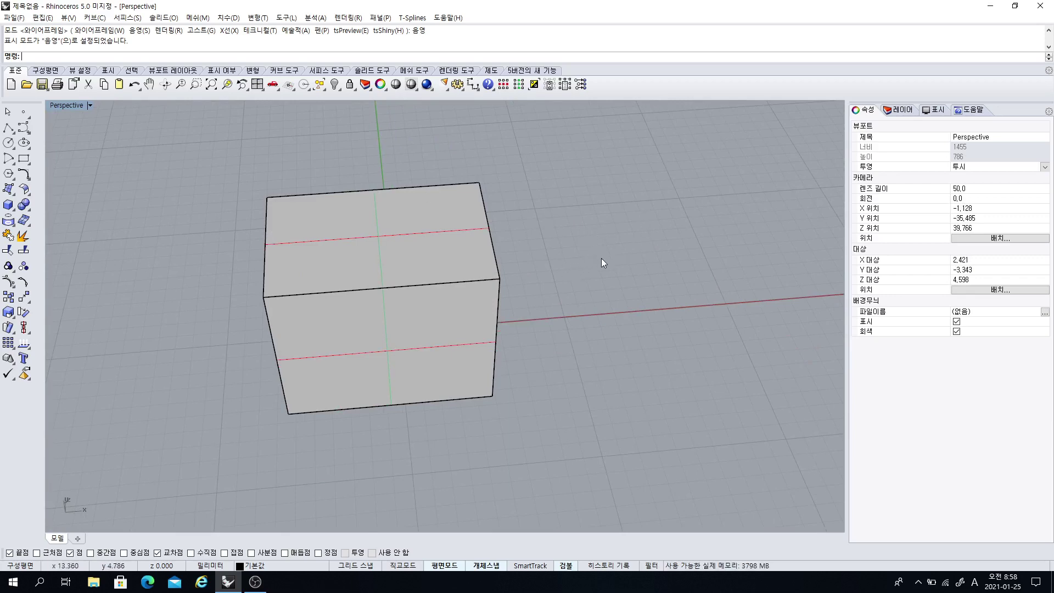
{"action": "scroll", "coordinate": [601, 258], "scroll_direction": "up", "scroll_amount": 4}
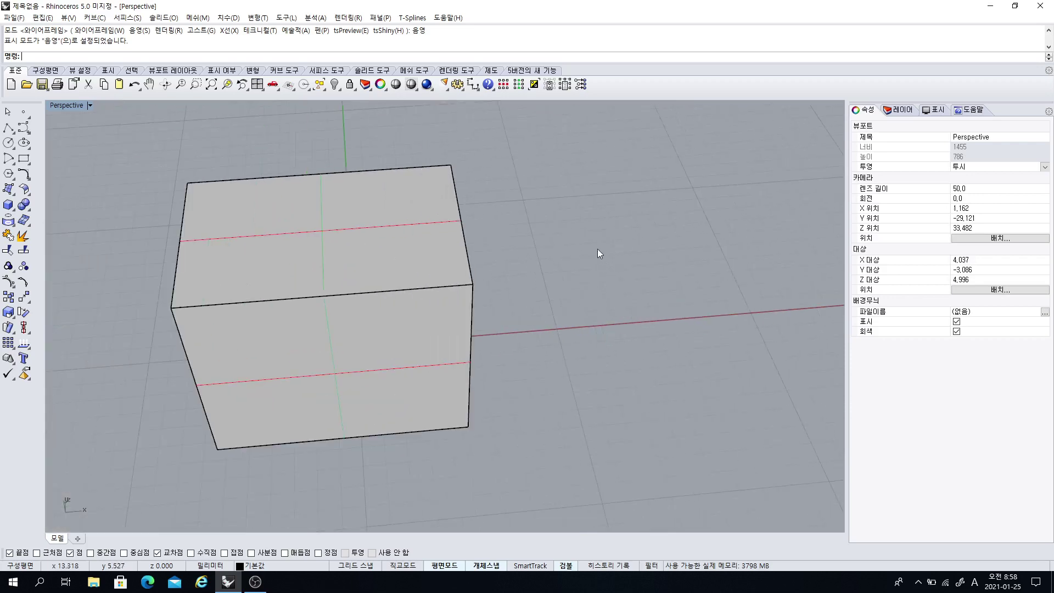
{"action": "right_click_drag", "start_coordinate": [574, 265], "coordinate": [718, 285]}
{"action": "double_click", "coordinate": [81, 107]}
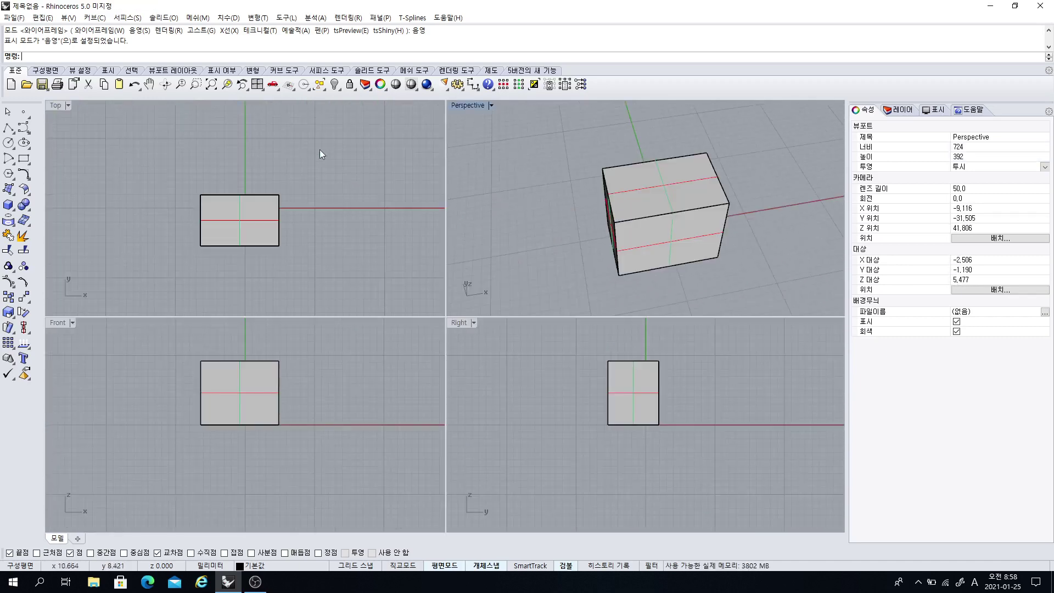
Pan the Top, Front and Right viewports to look at the box at different positions in each parallel view
{"action": "mouse_move", "coordinate": [348, 240]}
{"action": "right_mouse_down"}
{"action": "mouse_move", "coordinate": [294, 207]}
{"action": "mouse_move", "coordinate": [347, 234]}
{"action": "right_mouse_up"}
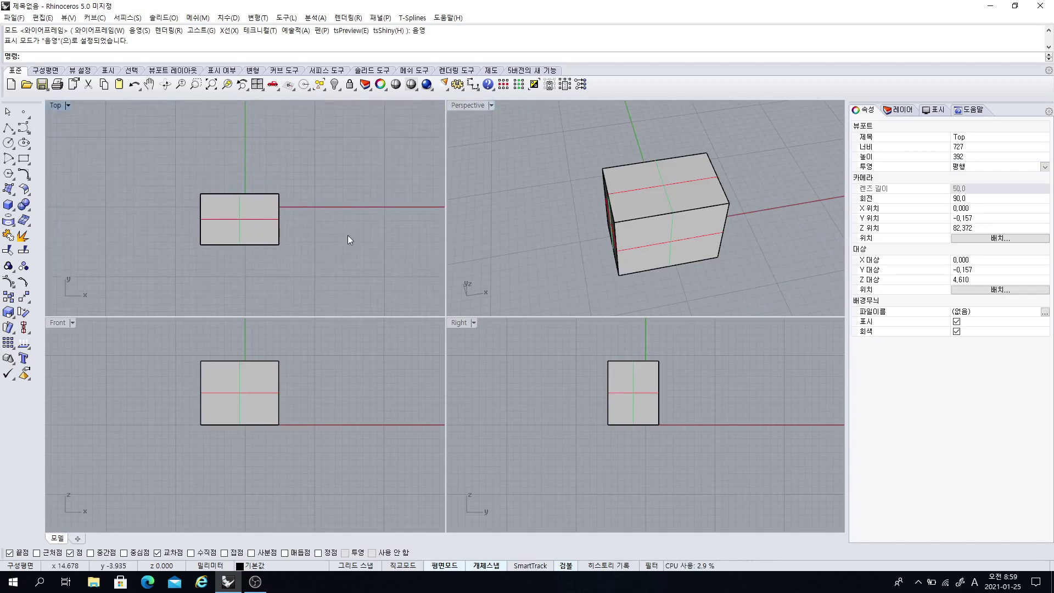
{"action": "mouse_move", "coordinate": [347, 238]}
{"action": "right_mouse_down"}
{"action": "mouse_move", "coordinate": [268, 221]}
{"action": "mouse_move", "coordinate": [320, 219]}
{"action": "mouse_move", "coordinate": [257, 229]}
{"action": "mouse_move", "coordinate": [357, 228]}
{"action": "mouse_move", "coordinate": [273, 238]}
{"action": "mouse_move", "coordinate": [371, 229]}
{"action": "mouse_move", "coordinate": [284, 213]}
{"action": "mouse_move", "coordinate": [390, 216]}
{"action": "mouse_move", "coordinate": [280, 225]}
{"action": "mouse_move", "coordinate": [355, 248]}
{"action": "right_mouse_up"}
{"action": "right_click_drag", "start_coordinate": [337, 401], "coordinate": [372, 397]}
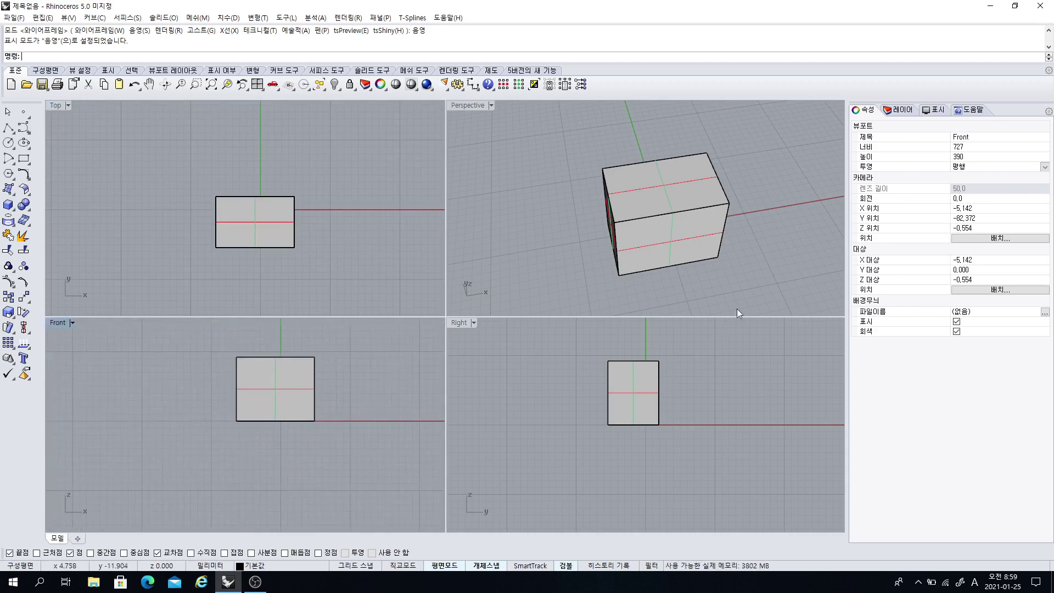
{"action": "mouse_move", "coordinate": [700, 412]}
{"action": "right_mouse_down"}
{"action": "mouse_move", "coordinate": [699, 372]}
{"action": "mouse_move", "coordinate": [595, 439]}
{"action": "mouse_move", "coordinate": [718, 461]}
{"action": "mouse_move", "coordinate": [715, 412]}
{"action": "mouse_move", "coordinate": [686, 406]}
{"action": "mouse_move", "coordinate": [696, 430]}
{"action": "right_mouse_up"}
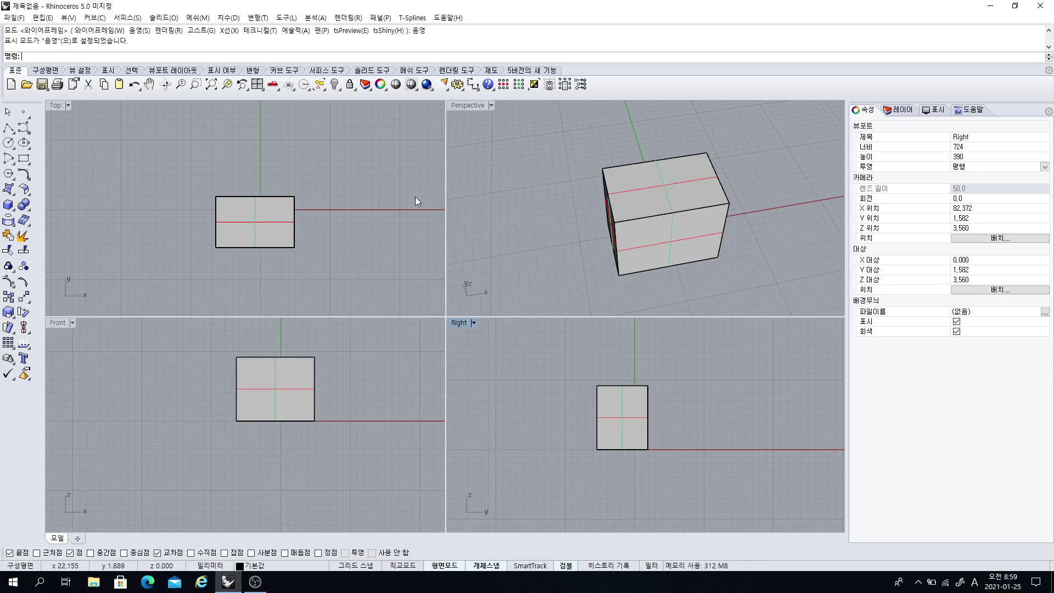
{"action": "right_click_drag", "start_coordinate": [361, 190], "coordinate": [315, 282]}
{"action": "right_click_drag", "start_coordinate": [356, 395], "coordinate": [379, 441]}
{"action": "right_click_drag", "start_coordinate": [683, 440], "coordinate": [728, 460]}
{"action": "mouse_move", "coordinate": [313, 416]}
{"action": "right_mouse_down"}
{"action": "mouse_move", "coordinate": [300, 376]}
{"action": "mouse_move", "coordinate": [321, 421]}
{"action": "right_mouse_up"}
{"action": "mouse_move", "coordinate": [338, 281]}
{"action": "right_mouse_down"}
{"action": "mouse_move", "coordinate": [312, 302]}
{"action": "mouse_move", "coordinate": [332, 279]}
{"action": "right_mouse_up"}
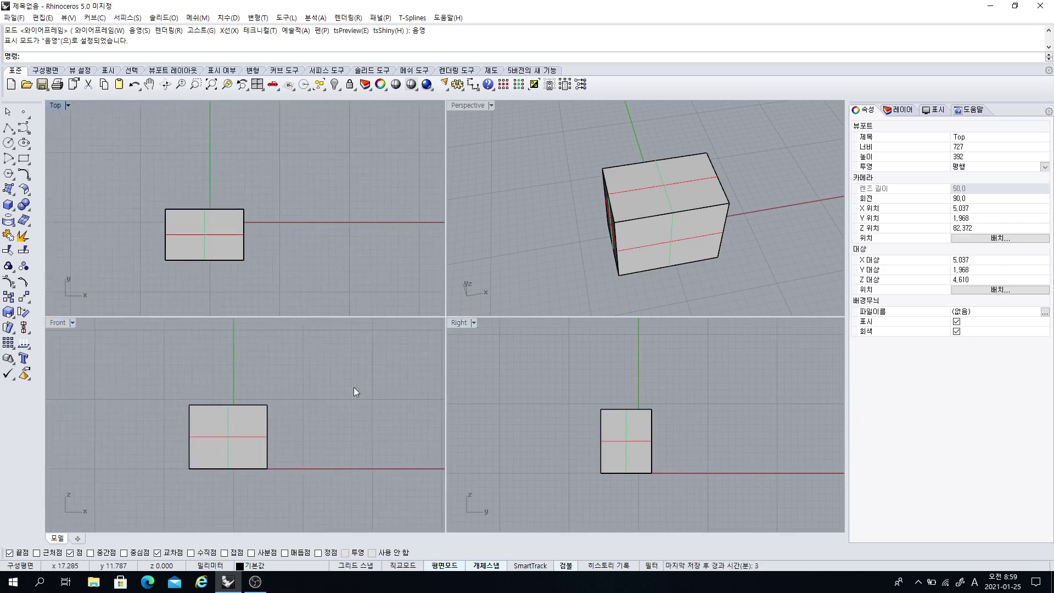
{"action": "right_click_drag", "start_coordinate": [353, 393], "coordinate": [401, 409]}
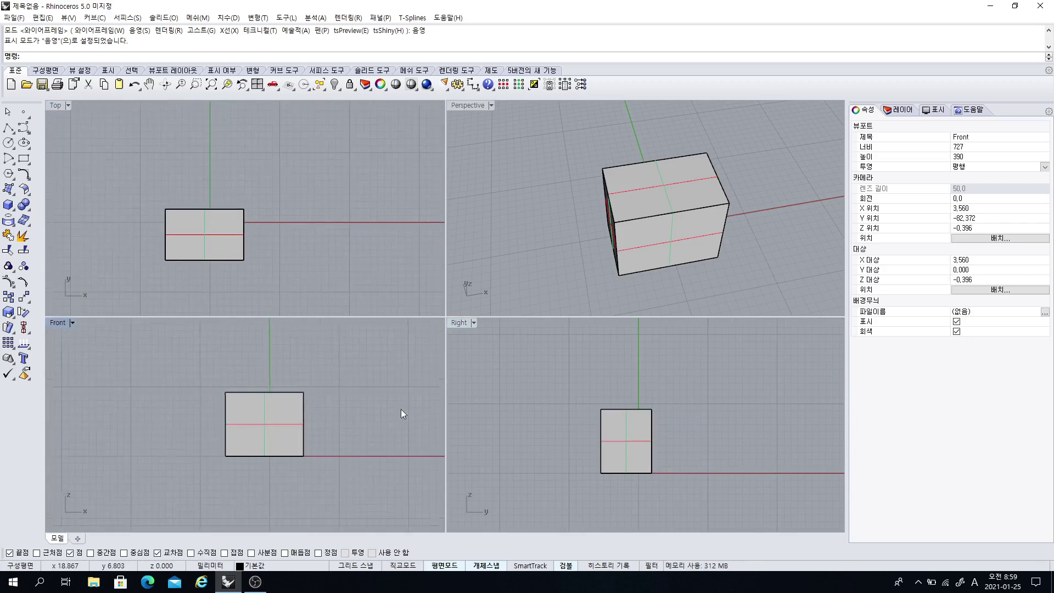
{"action": "mouse_move", "coordinate": [758, 458]}
{"action": "right_mouse_down"}
{"action": "mouse_move", "coordinate": [743, 472]}
{"action": "mouse_move", "coordinate": [768, 443]}
{"action": "mouse_move", "coordinate": [745, 444]}
{"action": "right_mouse_up"}
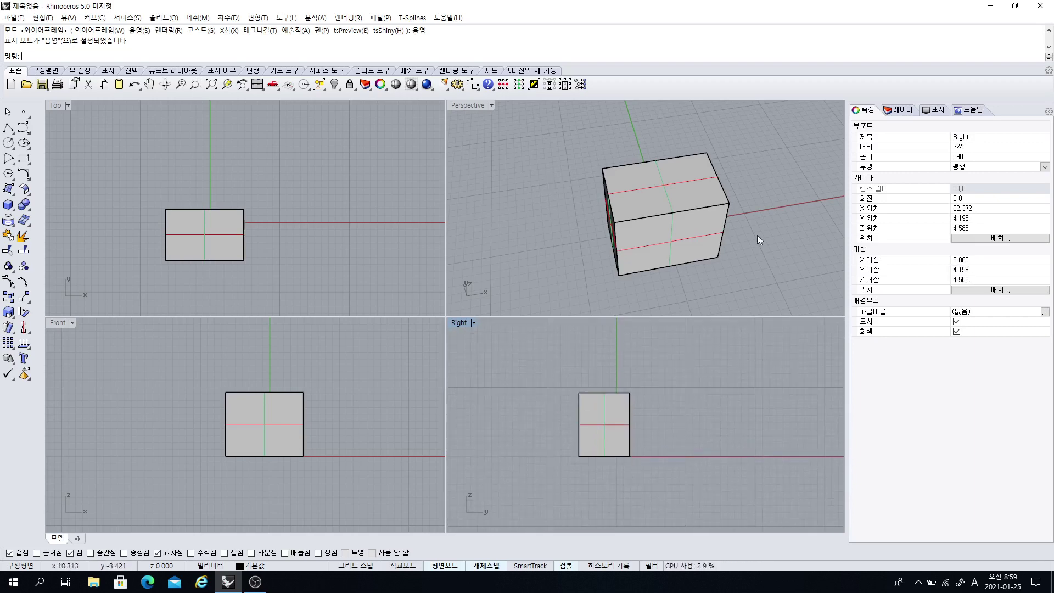
Orbit and pan the Perspective view around the box, and pan the Top view slightly for comparison
{"action": "right_click_drag", "start_coordinate": [759, 242], "coordinate": [441, 248], "text": "shift"}
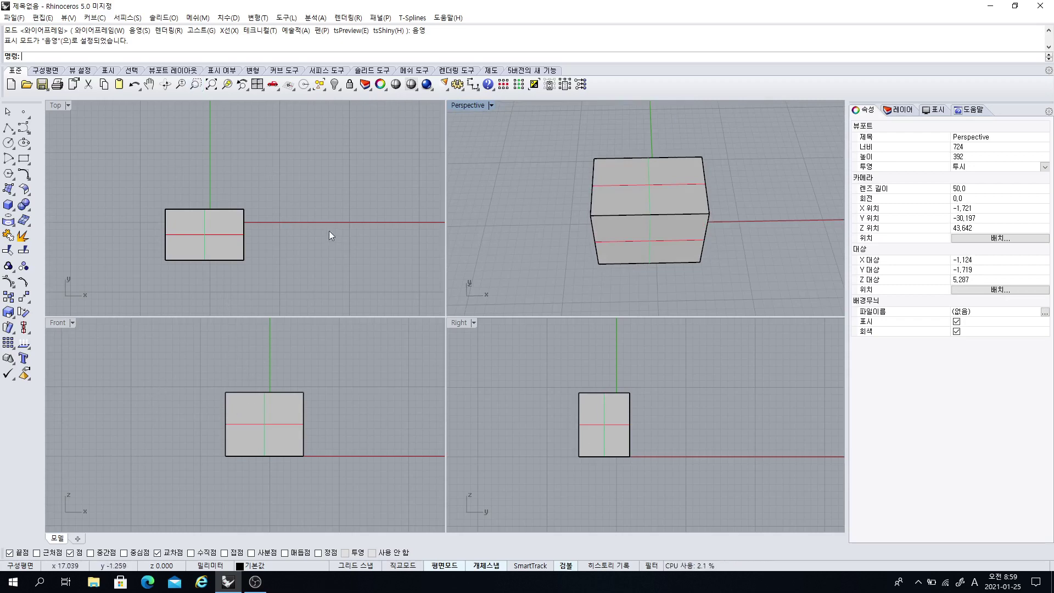
{"action": "right_click_drag", "start_coordinate": [757, 261], "coordinate": [762, 212]}
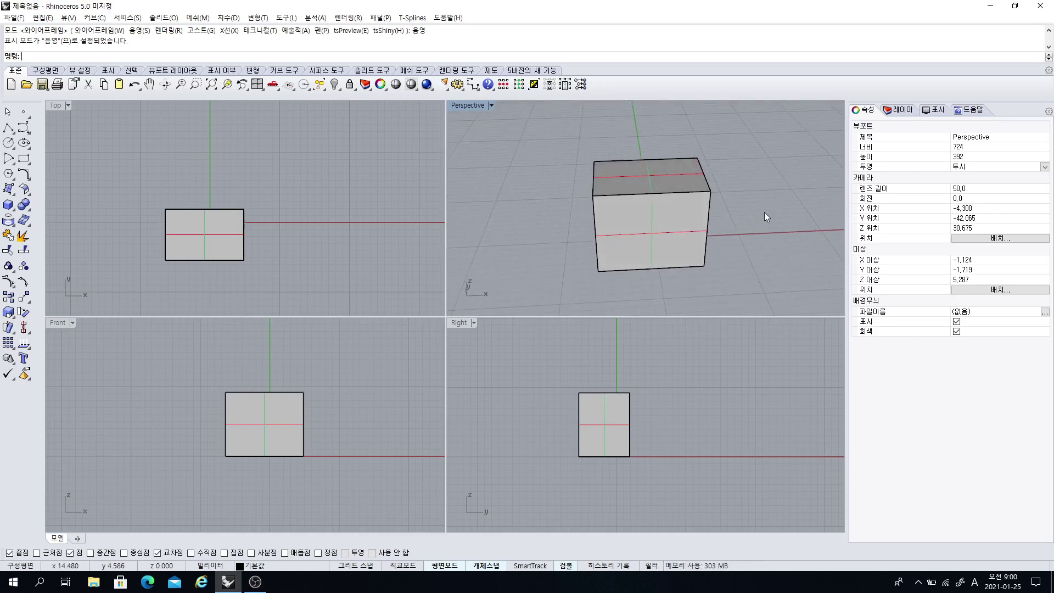
{"action": "right_click_drag", "start_coordinate": [765, 216], "coordinate": [723, 209], "text": "shift"}
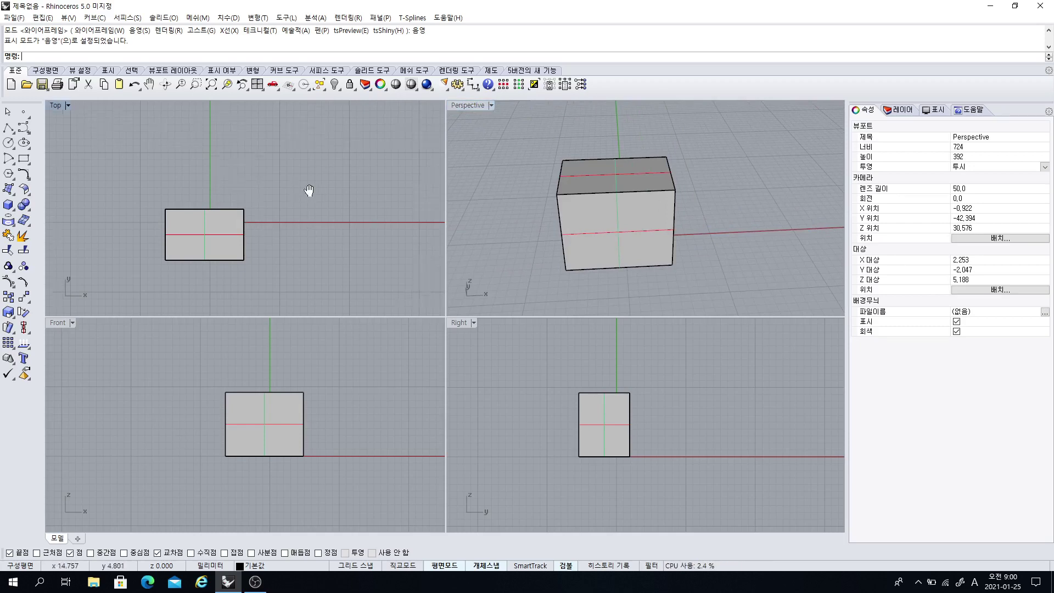
{"action": "mouse_move", "coordinate": [308, 191]}
{"action": "right_mouse_down"}
{"action": "mouse_move", "coordinate": [346, 228]}
{"action": "mouse_move", "coordinate": [309, 261]}
{"action": "mouse_move", "coordinate": [268, 219]}
{"action": "mouse_move", "coordinate": [336, 167]}
{"action": "mouse_move", "coordinate": [313, 192]}
{"action": "right_mouse_up"}
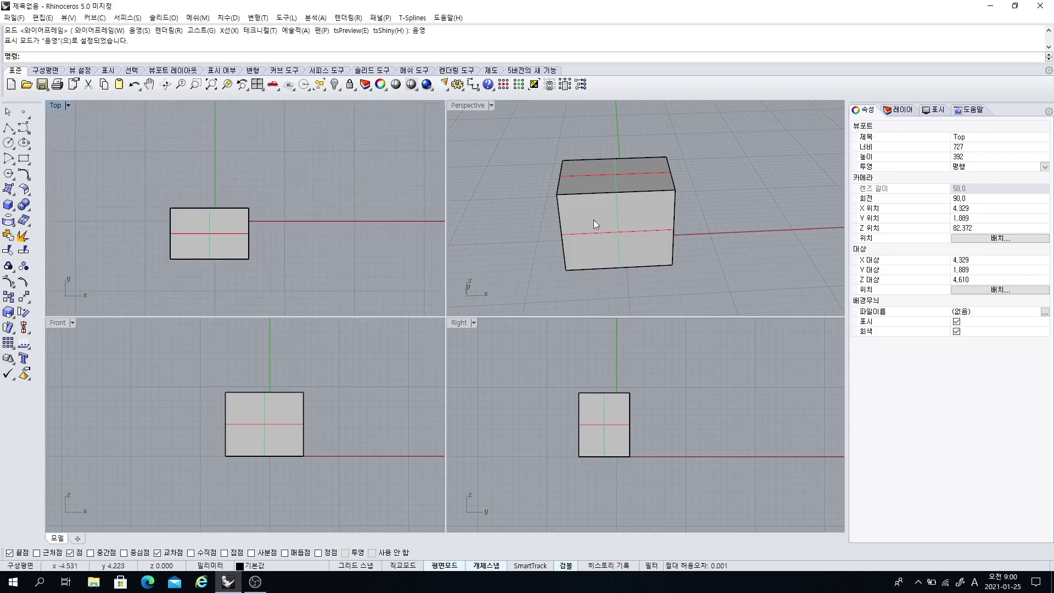
{"action": "right_click_drag", "start_coordinate": [489, 199], "coordinate": [525, 234]}
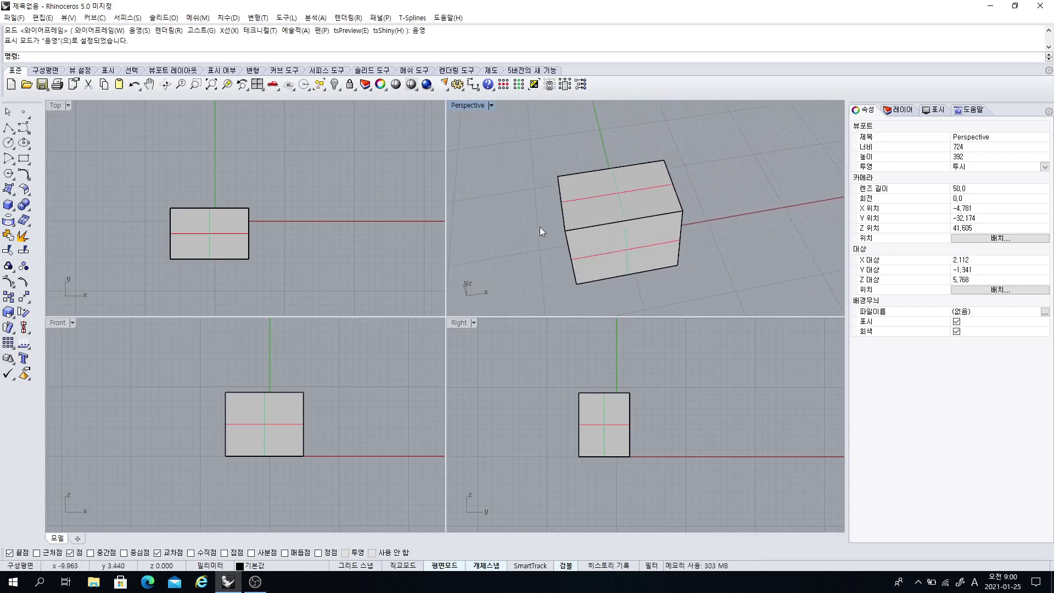
Zoom the Perspective view out and back in to look at the box at different distances
{"action": "scroll", "coordinate": [541, 229], "scroll_direction": "down", "scroll_amount": 1}
{"action": "scroll", "coordinate": [549, 230], "scroll_direction": "up", "scroll_amount": 2}
{"action": "scroll", "coordinate": [542, 216], "scroll_direction": "down", "scroll_amount": 2}
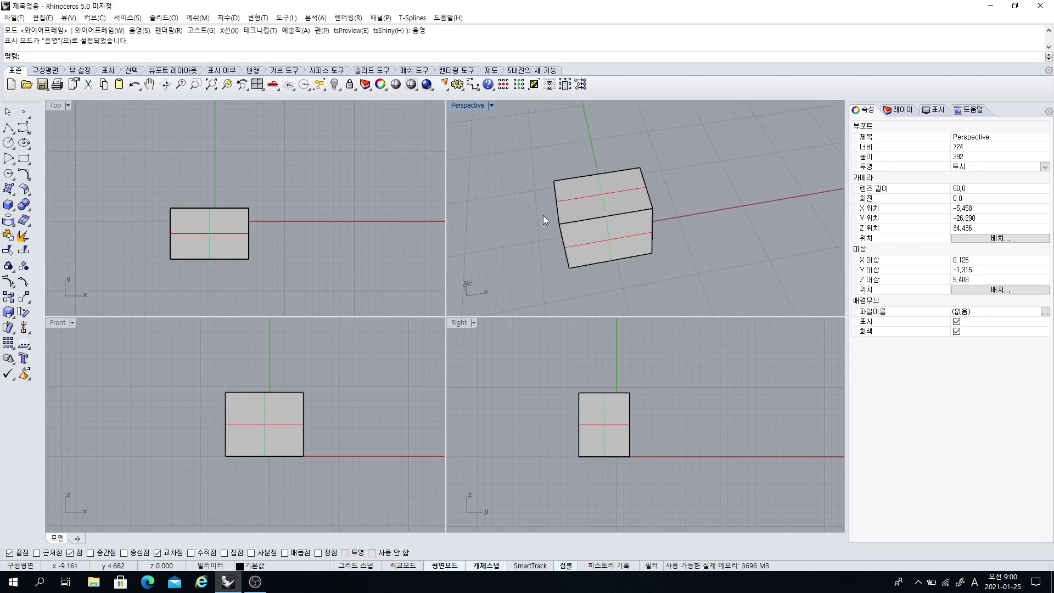
{"action": "scroll", "coordinate": [543, 215], "scroll_direction": "up", "scroll_amount": 2}
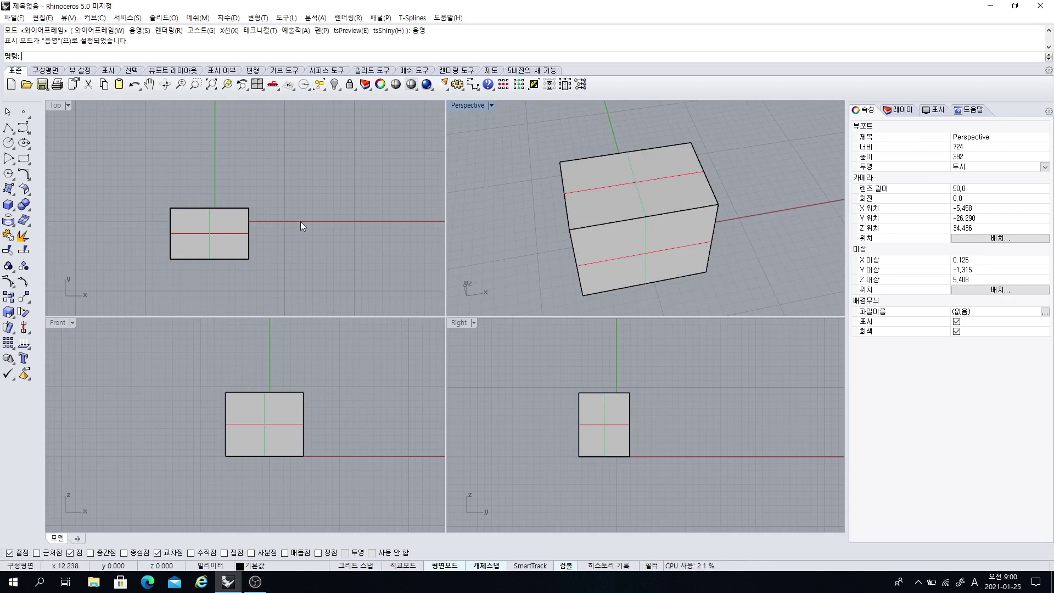
Pan the Top, Front and Right views to shift the box within each parallel viewport
{"action": "right_click_drag", "start_coordinate": [301, 222], "coordinate": [316, 189]}
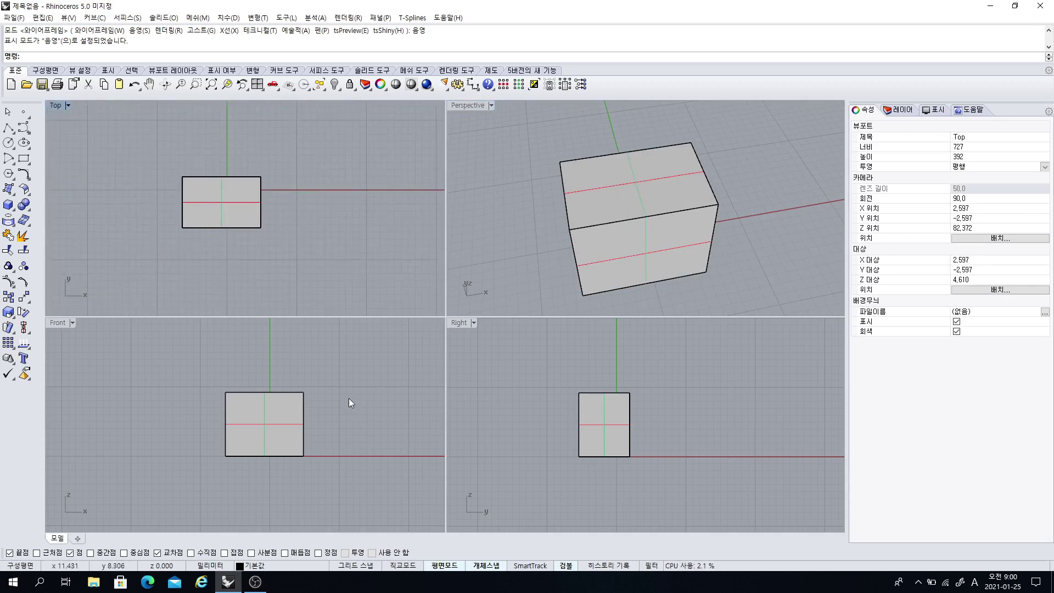
{"action": "mouse_move", "coordinate": [350, 402]}
{"action": "right_mouse_down"}
{"action": "mouse_move", "coordinate": [358, 395]}
{"action": "mouse_move", "coordinate": [347, 406]}
{"action": "right_mouse_up"}
{"action": "mouse_move", "coordinate": [545, 425]}
{"action": "right_mouse_down"}
{"action": "mouse_move", "coordinate": [524, 440]}
{"action": "mouse_move", "coordinate": [565, 378]}
{"action": "mouse_move", "coordinate": [557, 409]}
{"action": "right_mouse_up"}
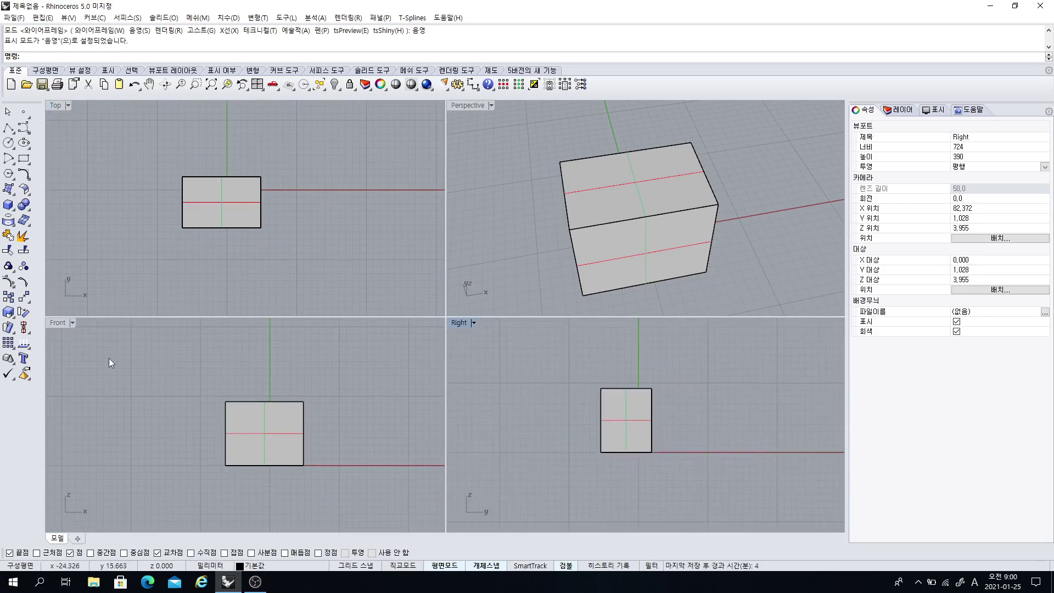
Change the zoom level continuously in each of the Front, Top, Perspective and Right viewports
{"action": "right_click_drag", "start_coordinate": [165, 409], "coordinate": [182, 378], "text": "ctrl"}
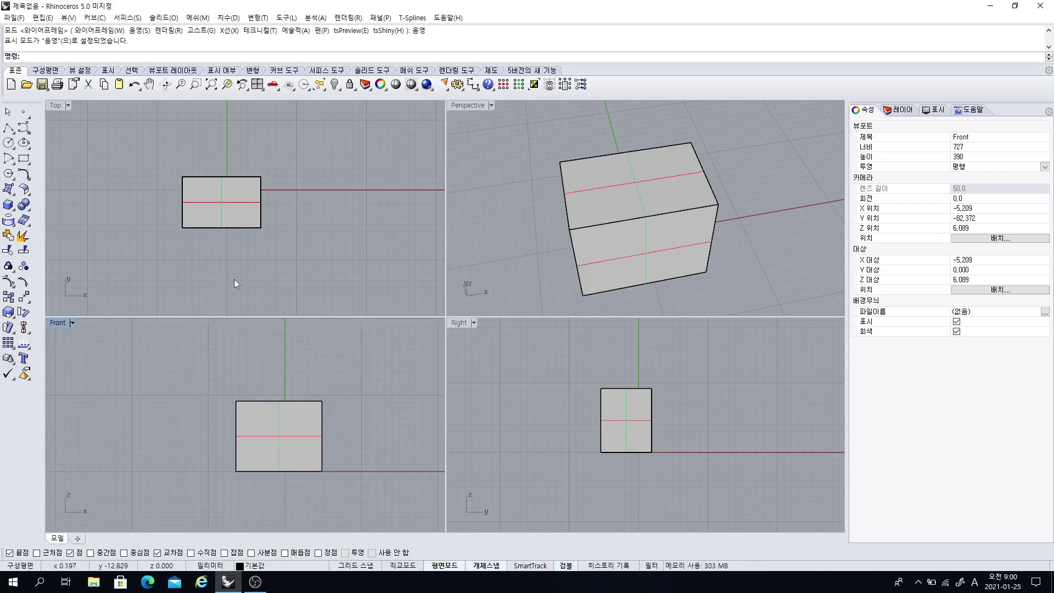
{"action": "right_click_drag", "start_coordinate": [233, 279], "coordinate": [320, 281], "text": "ctrl"}
{"action": "mouse_move", "coordinate": [762, 273]}
{"action": "right_mouse_down", "text": "ctrl"}
{"action": "mouse_move", "coordinate": [752, 261]}
{"action": "mouse_move", "coordinate": [751, 275]}
{"action": "mouse_move", "coordinate": [745, 251]}
{"action": "mouse_move", "coordinate": [748, 270]}
{"action": "right_mouse_up", "text": "ctrl"}
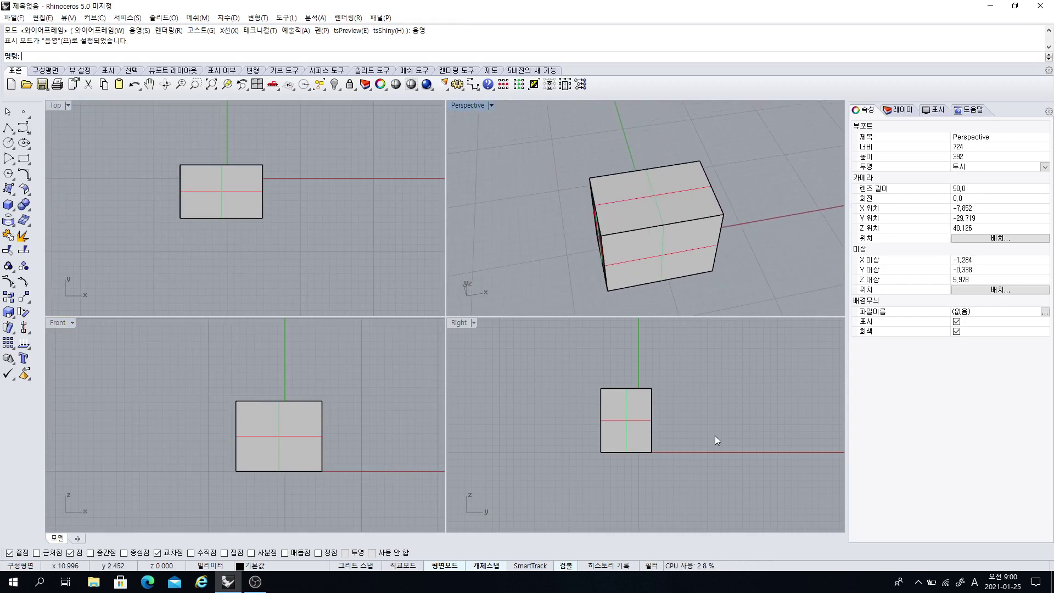
{"action": "mouse_move", "coordinate": [715, 436]}
{"action": "right_mouse_down", "text": "ctrl"}
{"action": "mouse_move", "coordinate": [712, 395]}
{"action": "mouse_move", "coordinate": [719, 455]}
{"action": "right_mouse_up", "text": "ctrl"}
Rotate the Top, Front and Right views out of their standard orientations, and reset all viewports to the default four-view layout
{"action": "right_click_drag", "start_coordinate": [438, 434], "coordinate": [320, 198], "text": "ctrl"}
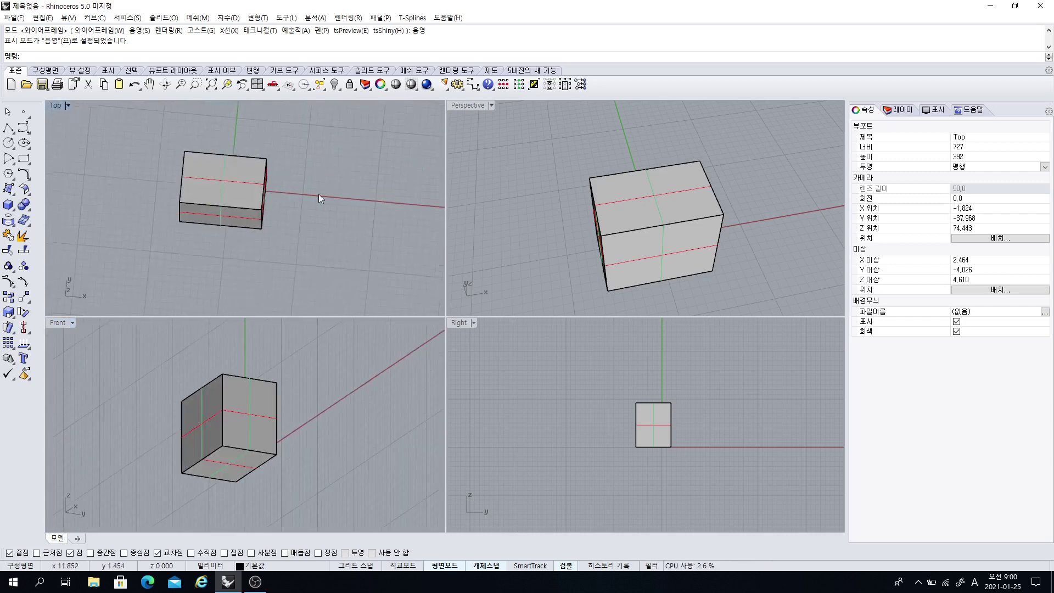
{"action": "right_click_drag", "start_coordinate": [571, 454], "coordinate": [566, 420], "text": "ctrl+shift"}
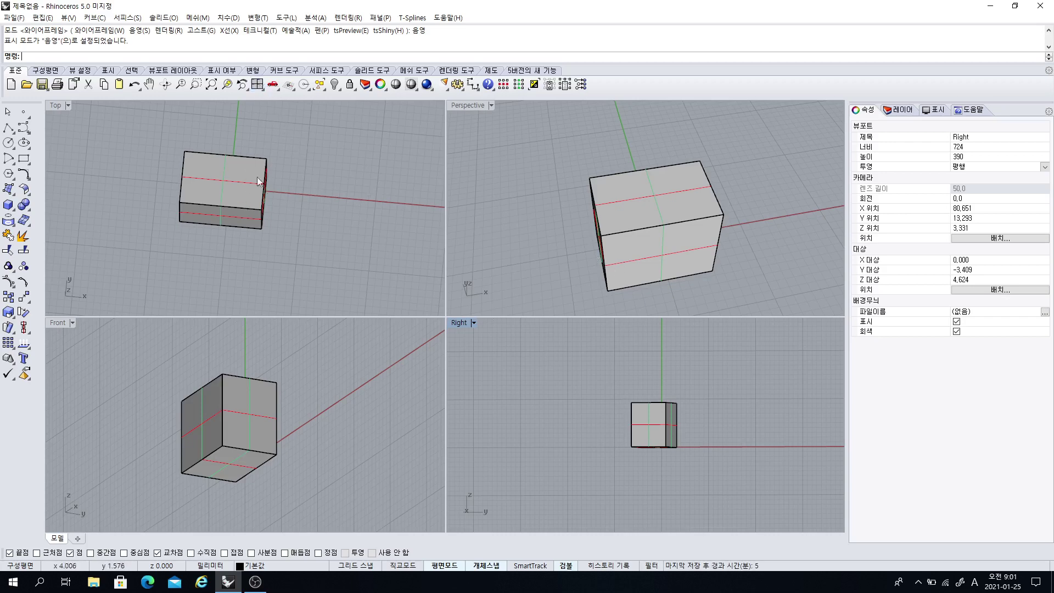
{"action": "left_click", "coordinate": [256, 87]}
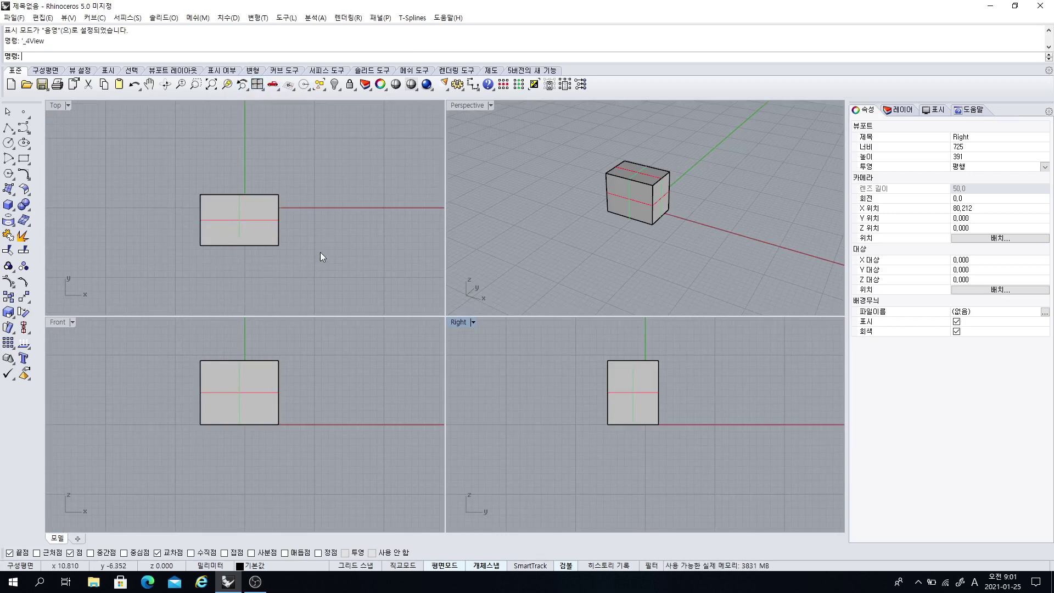
Zoom the Top view in and out to look at the box up close and from farther away
{"action": "scroll", "coordinate": [320, 255], "scroll_direction": "down", "scroll_amount": 1}
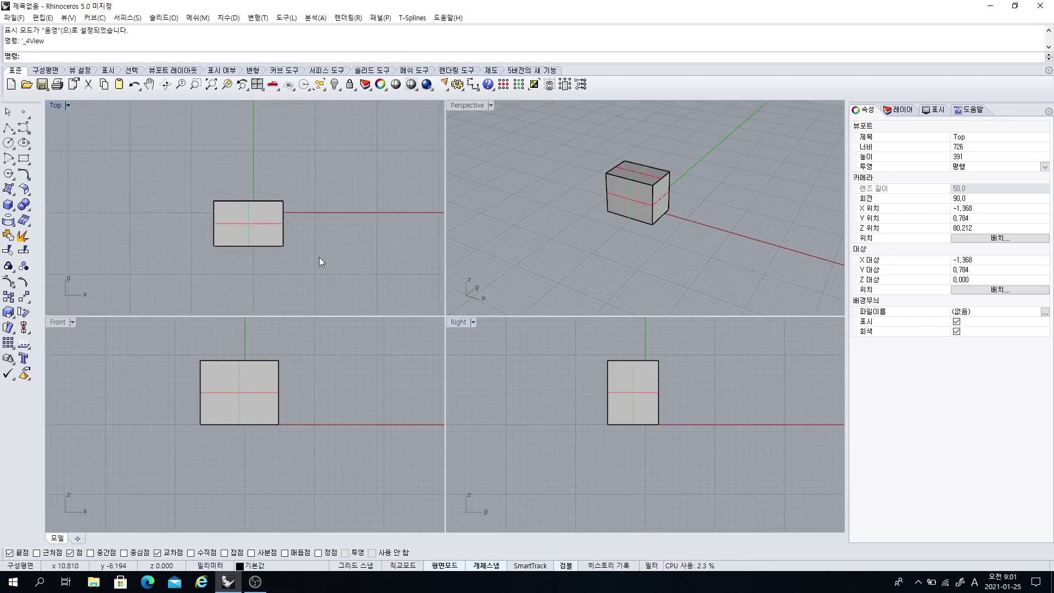
{"action": "right_click_drag", "start_coordinate": [313, 240], "coordinate": [353, 207], "text": "ctrl"}
{"action": "scroll", "coordinate": [328, 212], "scroll_direction": "up", "scroll_amount": 2}
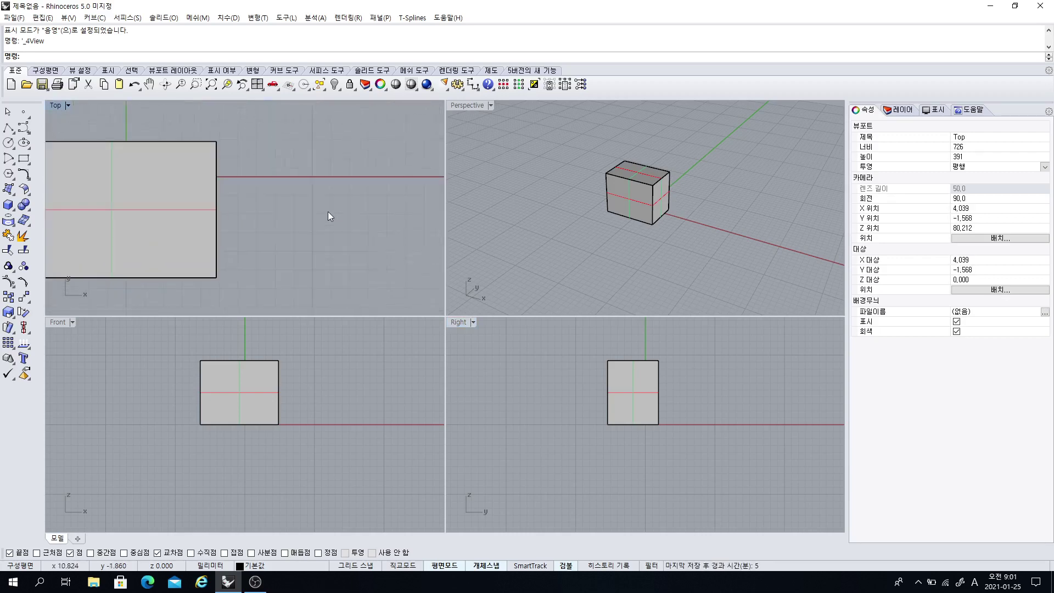
{"action": "scroll", "coordinate": [327, 212], "scroll_direction": "down", "scroll_amount": 2}
{"action": "scroll", "coordinate": [331, 212], "scroll_direction": "up", "scroll_amount": 2}
{"action": "scroll", "coordinate": [332, 212], "scroll_direction": "down", "scroll_amount": 3}
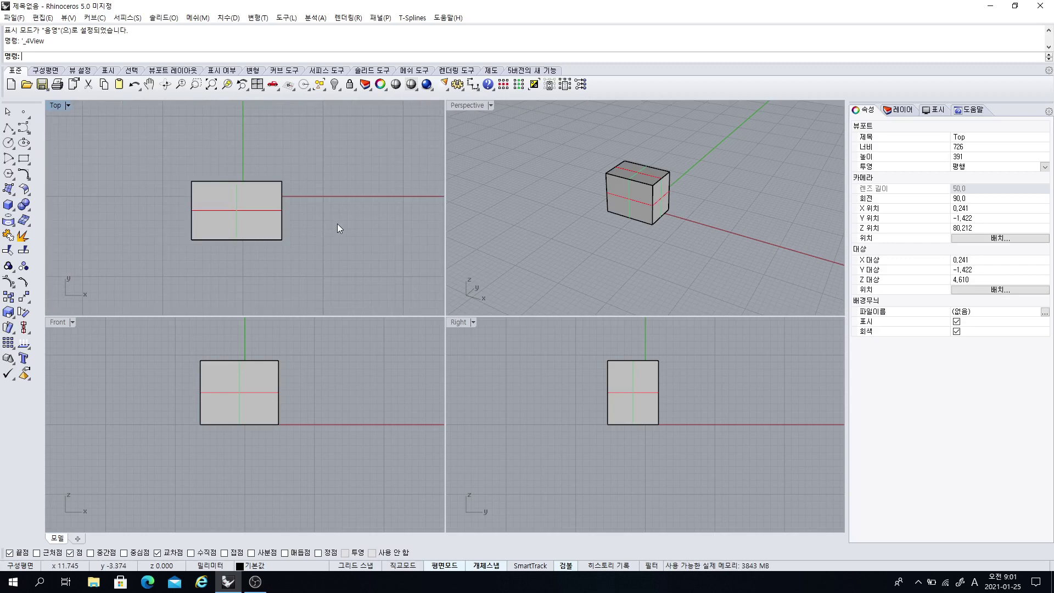
Pan the Top, Front and Right views to reposition the box in each of them
{"action": "mouse_move", "coordinate": [337, 223]}
{"action": "right_mouse_down"}
{"action": "mouse_move", "coordinate": [346, 198]}
{"action": "mouse_move", "coordinate": [344, 223]}
{"action": "mouse_move", "coordinate": [324, 224]}
{"action": "right_mouse_up"}
{"action": "right_click_drag", "start_coordinate": [326, 372], "coordinate": [313, 384]}
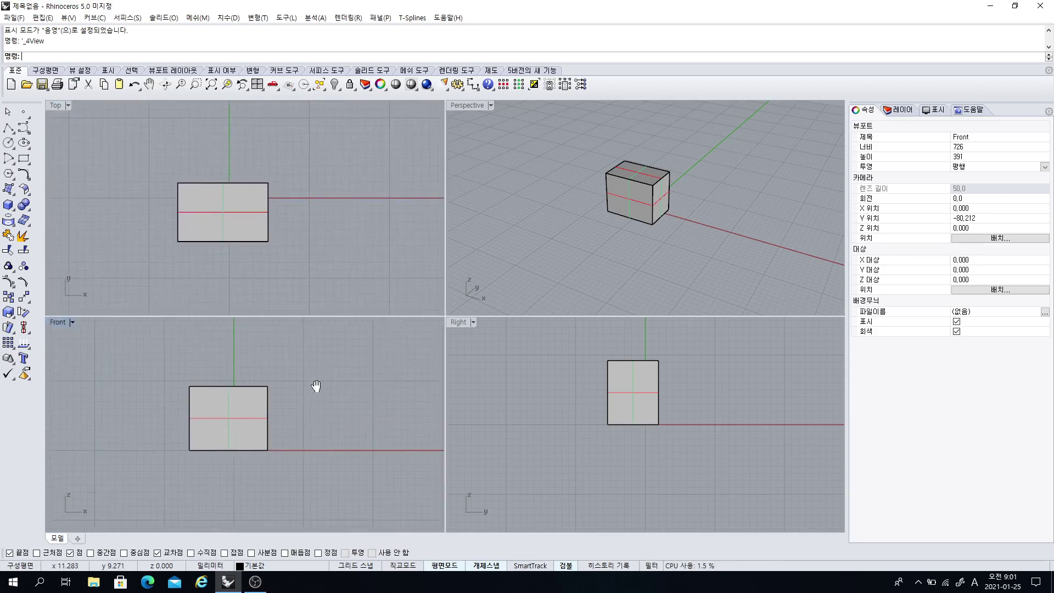
{"action": "right_click_drag", "start_coordinate": [563, 388], "coordinate": [557, 409]}
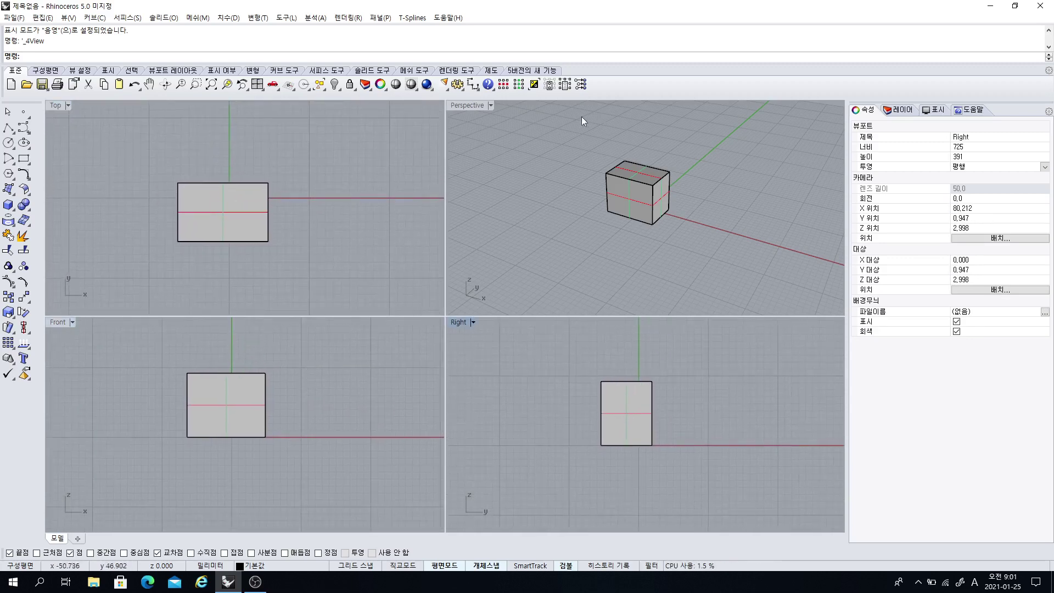
Orbit the Perspective view to see the box from lower and higher angles, and pan the three parallel views again
{"action": "right_click_drag", "start_coordinate": [536, 208], "coordinate": [427, 206], "text": "shift"}
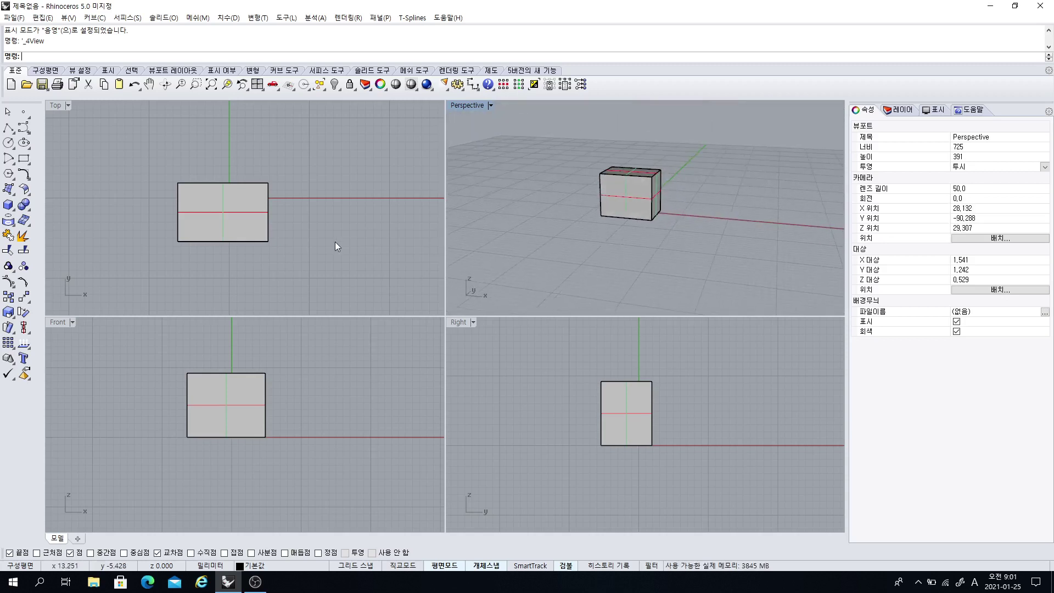
{"action": "right_click_drag", "start_coordinate": [344, 238], "coordinate": [305, 239]}
{"action": "right_click_drag", "start_coordinate": [319, 355], "coordinate": [336, 352]}
{"action": "right_click_drag", "start_coordinate": [575, 402], "coordinate": [554, 415]}
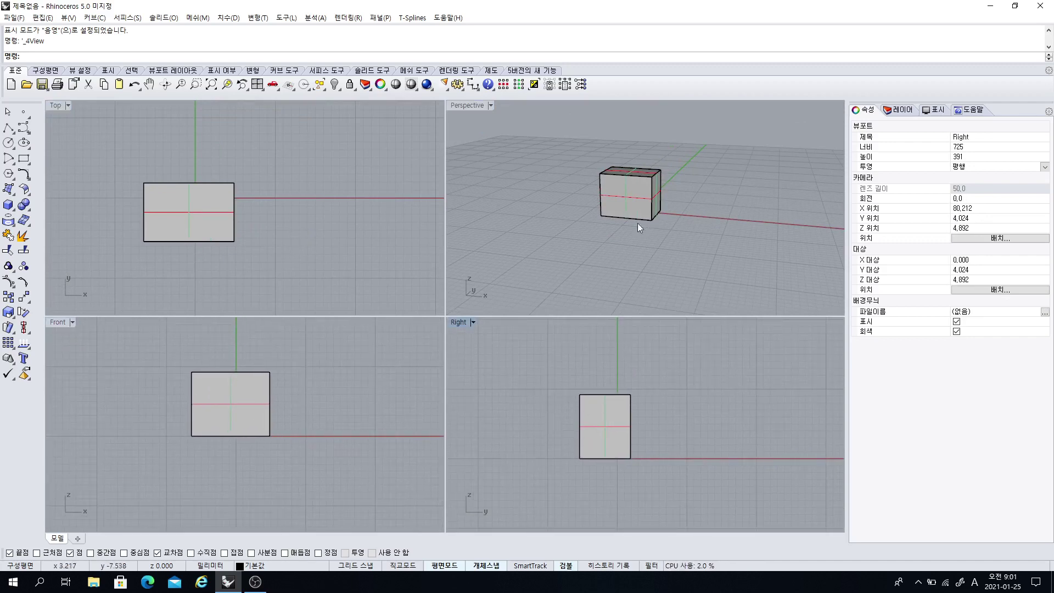
{"action": "right_click_drag", "start_coordinate": [638, 223], "coordinate": [566, 222]}
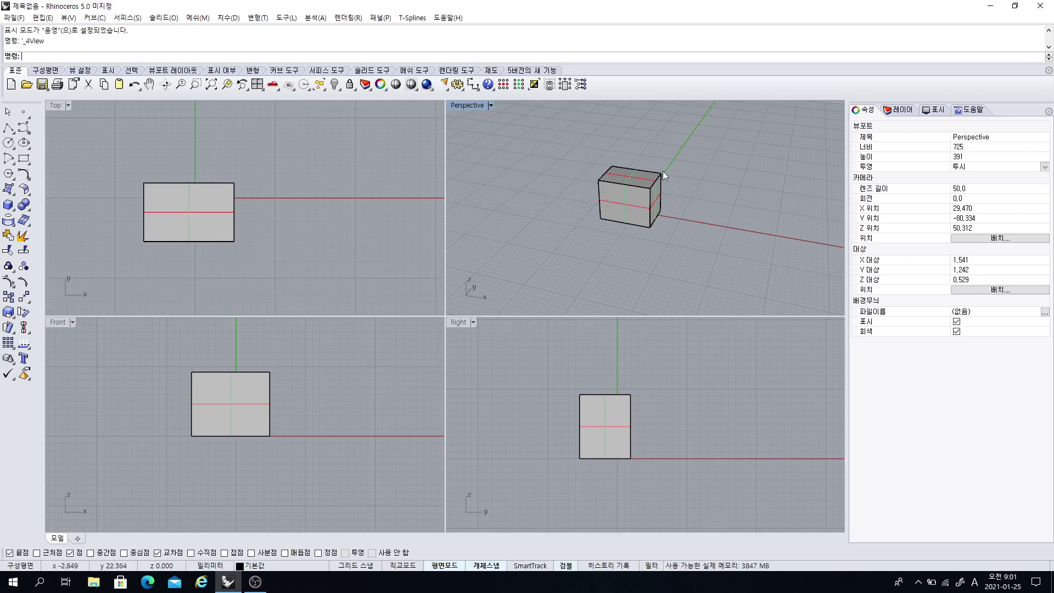
{"action": "right_click_drag", "start_coordinate": [663, 171], "coordinate": [621, 255]}
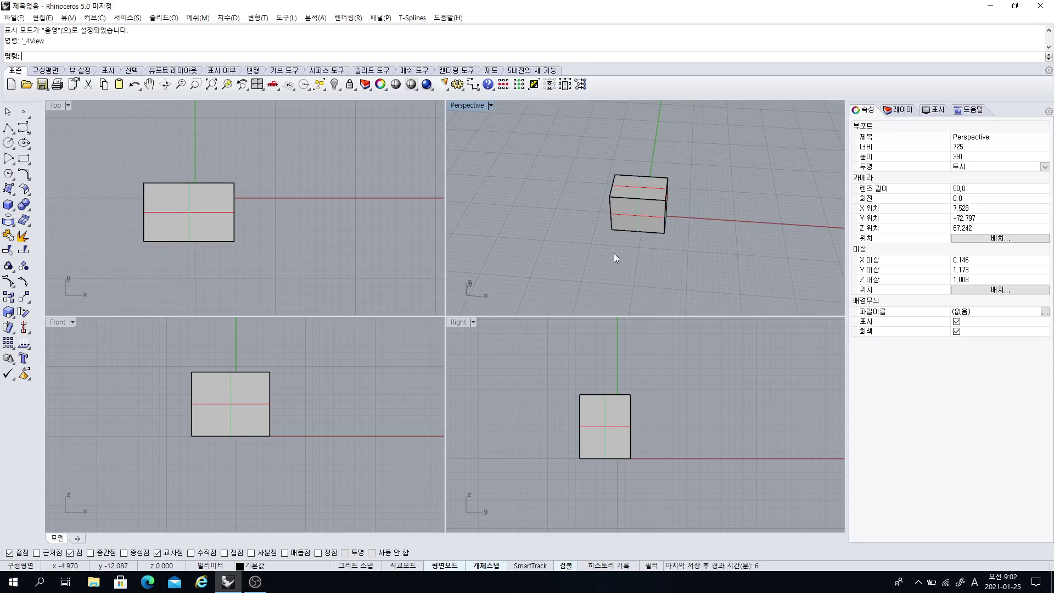
Examine the box at close and far distances in the Perspective viewport by zooming in and out repeatedly
{"action": "right_click_drag", "start_coordinate": [613, 252], "coordinate": [580, 262], "text": "ctrl"}
{"action": "scroll", "coordinate": [645, 244], "scroll_direction": "up", "scroll_amount": 4}
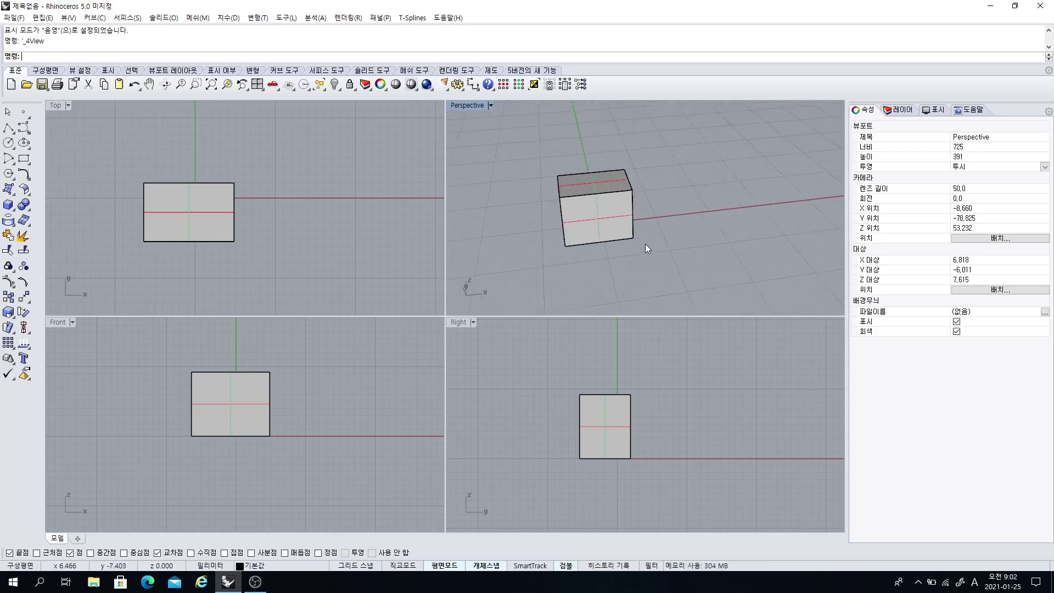
{"action": "scroll", "coordinate": [645, 244], "scroll_direction": "down", "scroll_amount": 3}
{"action": "scroll", "coordinate": [645, 250], "scroll_direction": "up", "scroll_amount": 4}
{"action": "scroll", "coordinate": [645, 251], "scroll_direction": "down", "scroll_amount": 3}
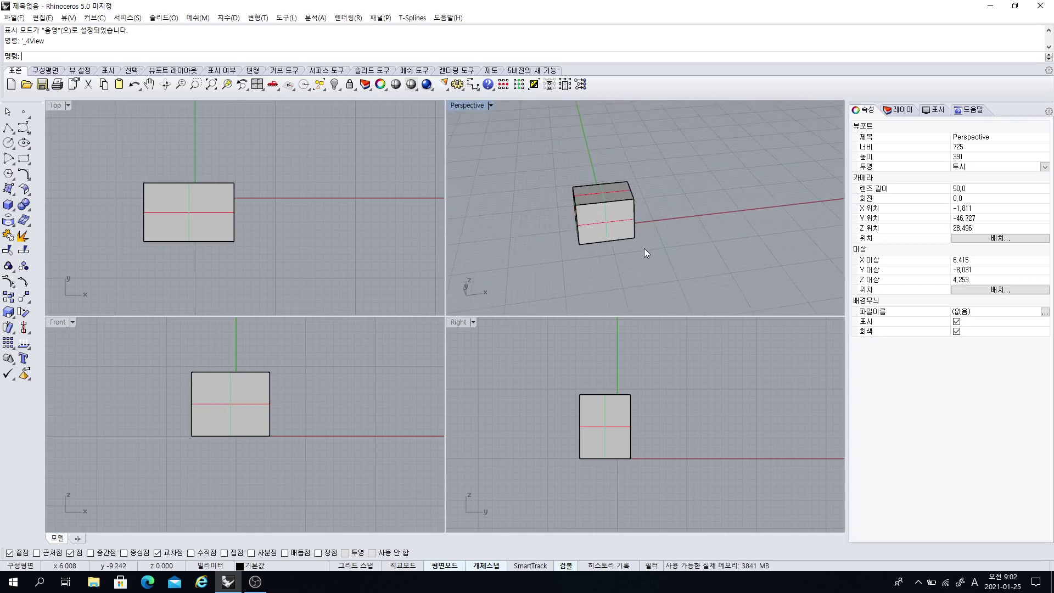
{"action": "scroll", "coordinate": [644, 248], "scroll_direction": "up", "scroll_amount": 3}
{"action": "scroll", "coordinate": [644, 248], "scroll_direction": "down", "scroll_amount": 3}
{"action": "scroll", "coordinate": [644, 247], "scroll_direction": "up", "scroll_amount": 2}
{"action": "scroll", "coordinate": [643, 243], "scroll_direction": "down", "scroll_amount": 3}
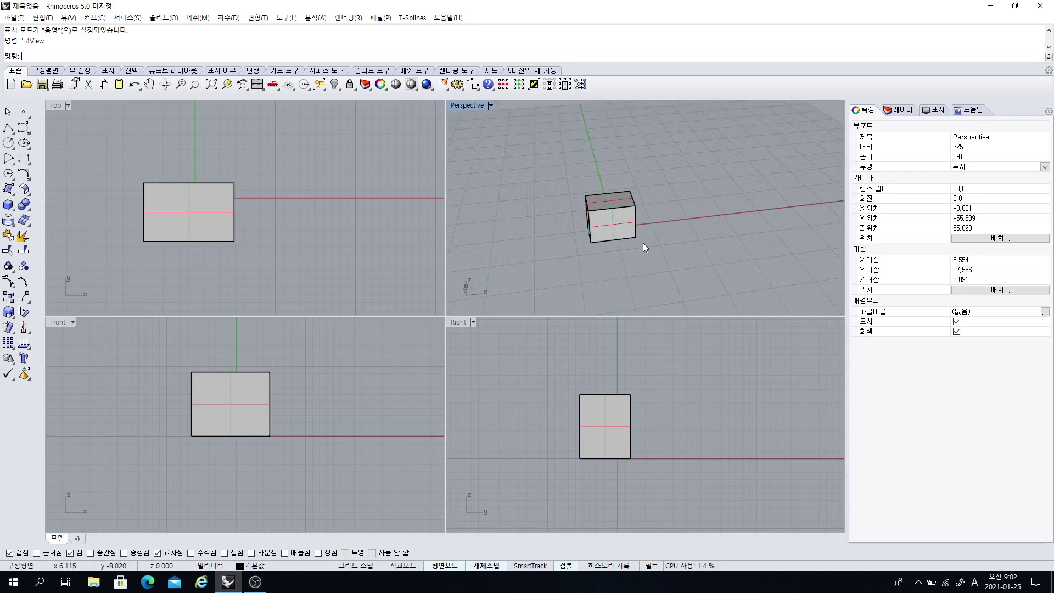
{"action": "scroll", "coordinate": [643, 243], "scroll_direction": "up", "scroll_amount": 3}
{"action": "scroll", "coordinate": [644, 243], "scroll_direction": "down", "scroll_amount": 3}
{"action": "scroll", "coordinate": [643, 242], "scroll_direction": "up", "scroll_amount": 3}
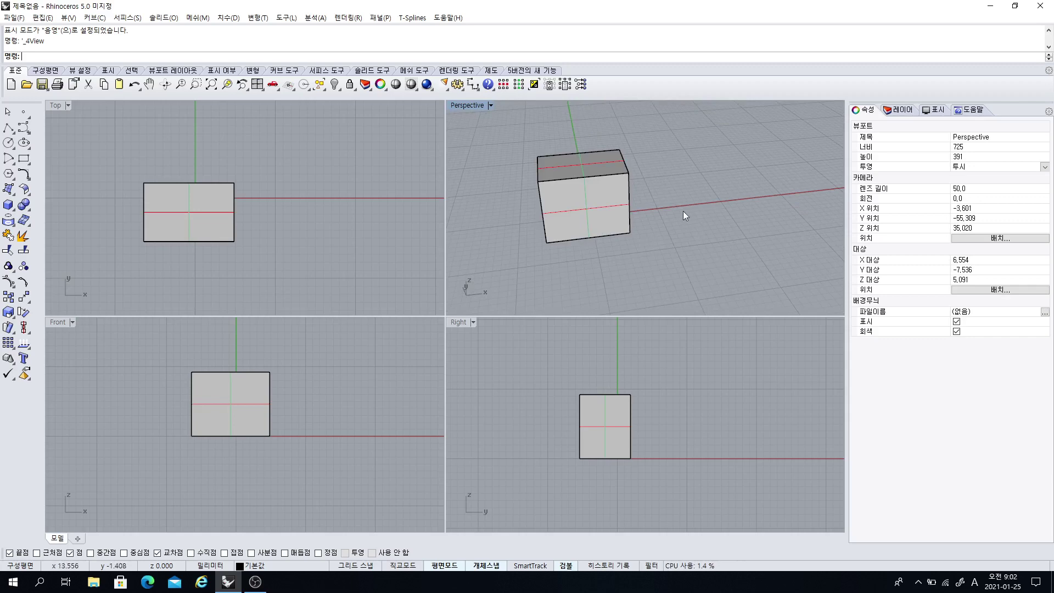
{"action": "scroll", "coordinate": [683, 211], "scroll_direction": "down", "scroll_amount": 3}
{"action": "scroll", "coordinate": [680, 213], "scroll_direction": "up", "scroll_amount": 3}
{"action": "scroll", "coordinate": [678, 213], "scroll_direction": "down", "scroll_amount": 3}
{"action": "scroll", "coordinate": [679, 213], "scroll_direction": "up", "scroll_amount": 3}
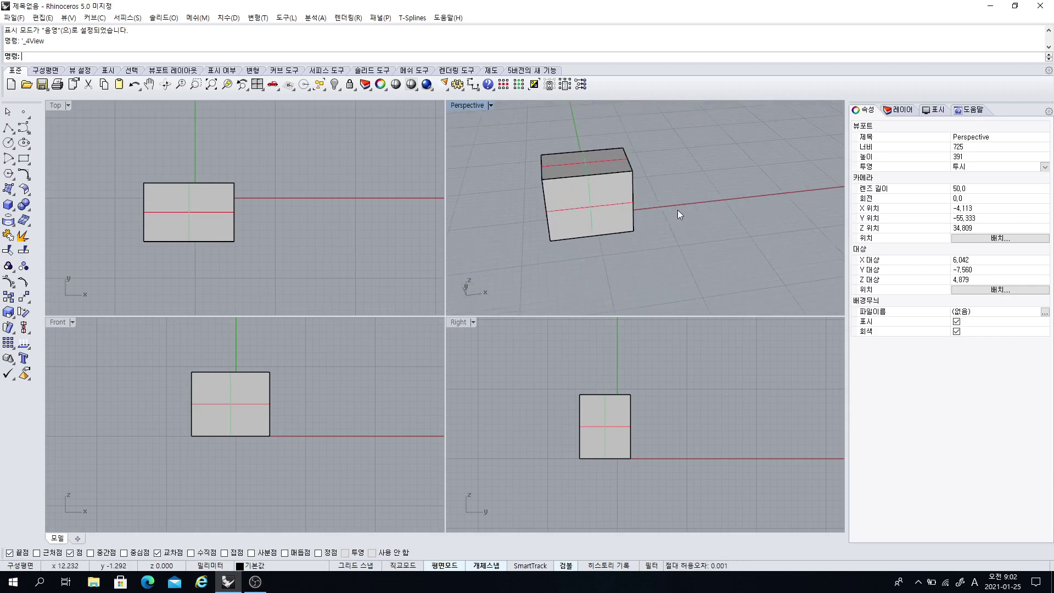
{"action": "scroll", "coordinate": [677, 210], "scroll_direction": "down", "scroll_amount": 3}
{"action": "scroll", "coordinate": [675, 213], "scroll_direction": "up", "scroll_amount": 3}
{"action": "scroll", "coordinate": [675, 213], "scroll_direction": "up", "scroll_amount": 3}
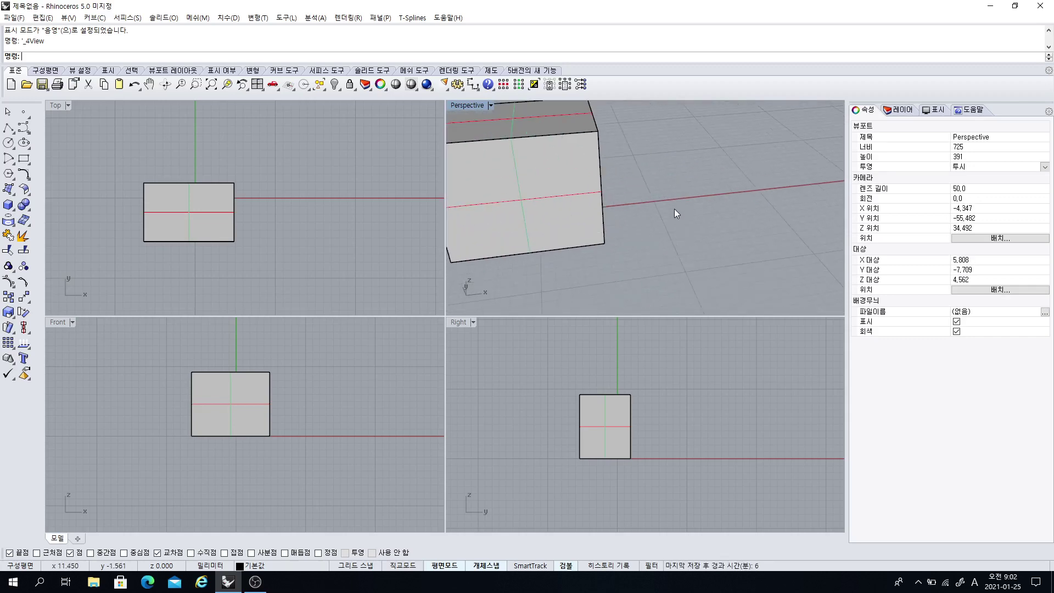
{"action": "scroll", "coordinate": [674, 208], "scroll_direction": "down", "scroll_amount": 3}
{"action": "scroll", "coordinate": [674, 213], "scroll_direction": "up", "scroll_amount": 3}
{"action": "scroll", "coordinate": [673, 211], "scroll_direction": "down", "scroll_amount": 3}
{"action": "scroll", "coordinate": [674, 213], "scroll_direction": "up", "scroll_amount": 3}
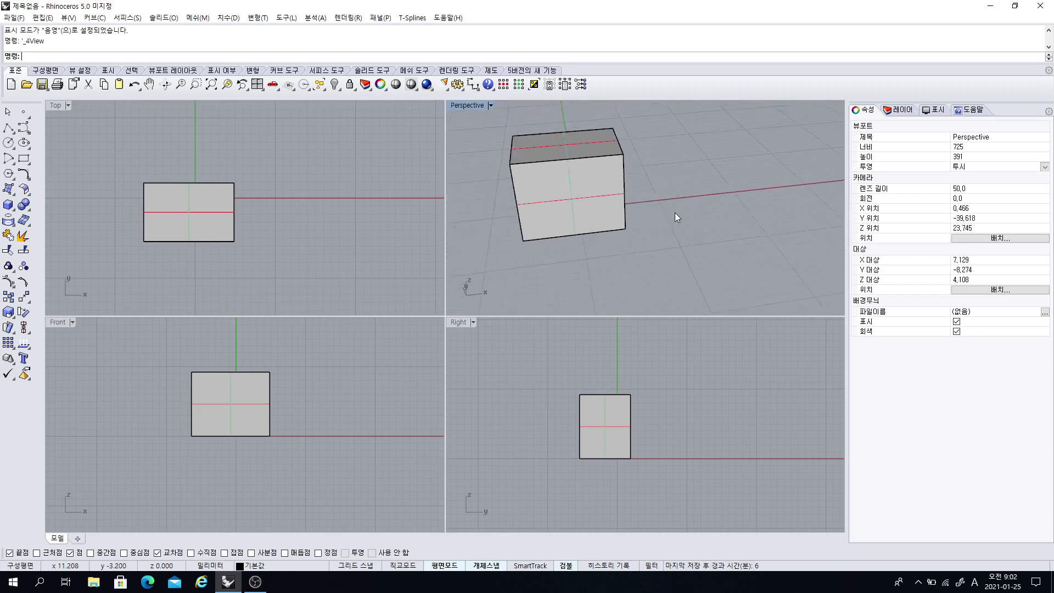
{"action": "scroll", "coordinate": [674, 212], "scroll_direction": "down", "scroll_amount": 3}
{"action": "scroll", "coordinate": [662, 197], "scroll_direction": "up", "scroll_amount": 3}
{"action": "scroll", "coordinate": [661, 199], "scroll_direction": "down", "scroll_amount": 3}
{"action": "scroll", "coordinate": [661, 199], "scroll_direction": "up", "scroll_amount": 4}
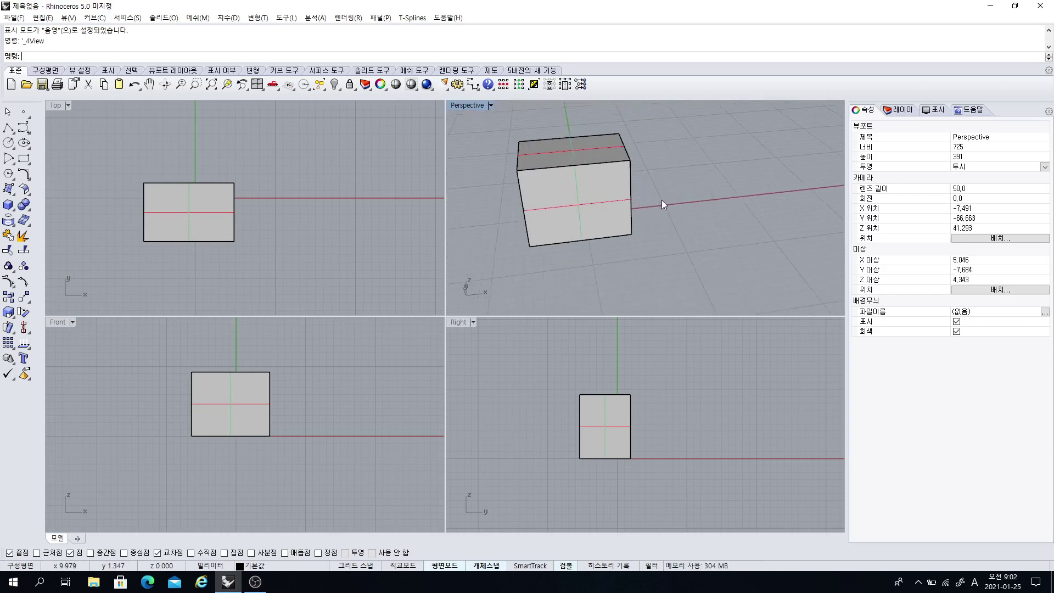
{"action": "scroll", "coordinate": [662, 200], "scroll_direction": "down", "scroll_amount": 4}
{"action": "scroll", "coordinate": [662, 201], "scroll_direction": "up", "scroll_amount": 3}
{"action": "scroll", "coordinate": [663, 201], "scroll_direction": "up", "scroll_amount": 3}
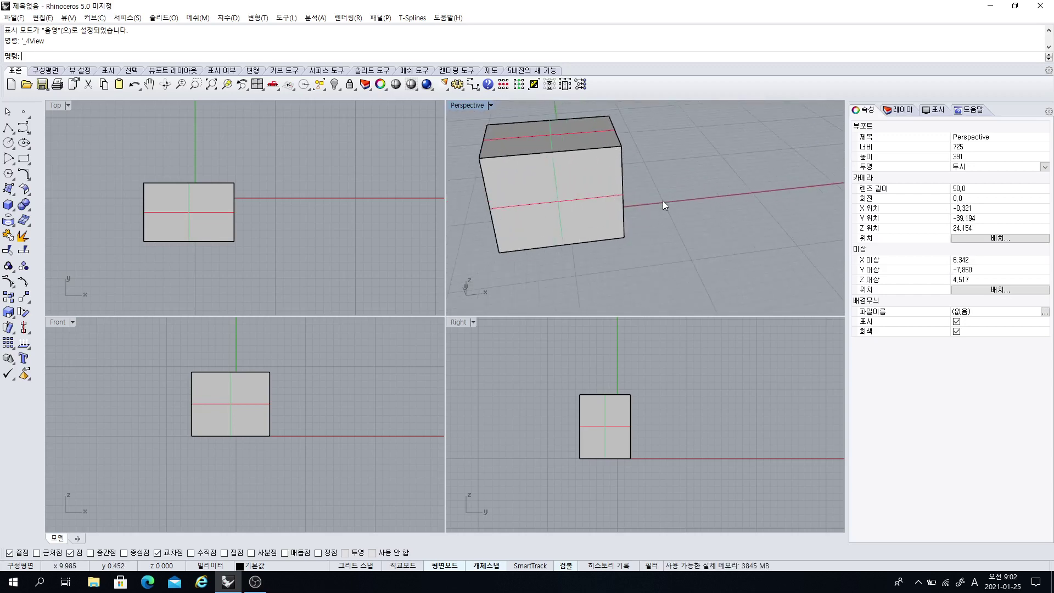
{"action": "scroll", "coordinate": [663, 200], "scroll_direction": "down", "scroll_amount": 3}
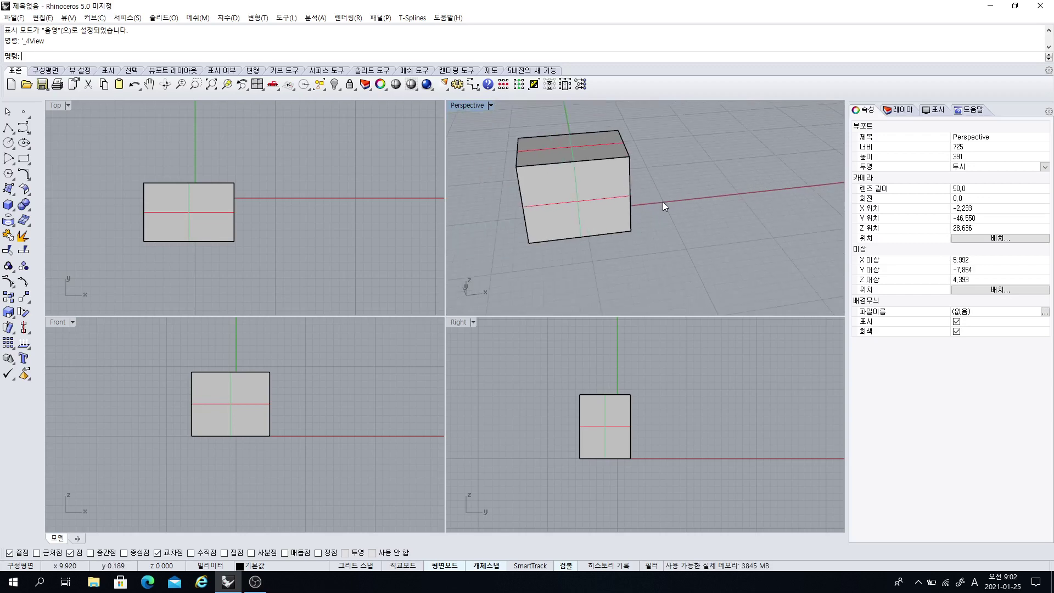
{"action": "scroll", "coordinate": [664, 208], "scroll_direction": "down", "scroll_amount": 3}
{"action": "scroll", "coordinate": [674, 214], "scroll_direction": "up", "scroll_amount": 4}
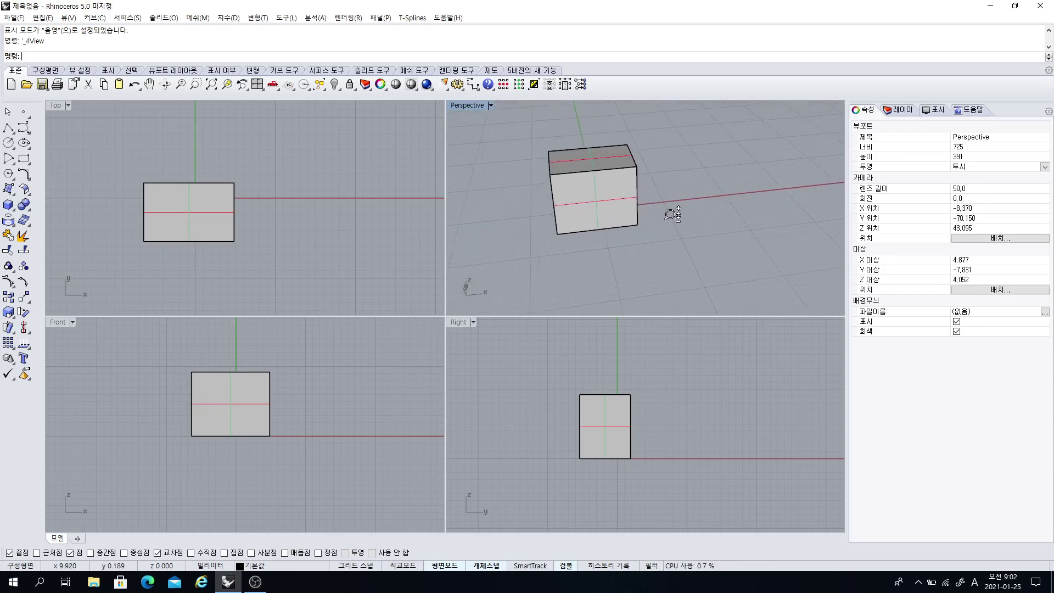
{"action": "scroll", "coordinate": [676, 193], "scroll_direction": "down", "scroll_amount": 5}
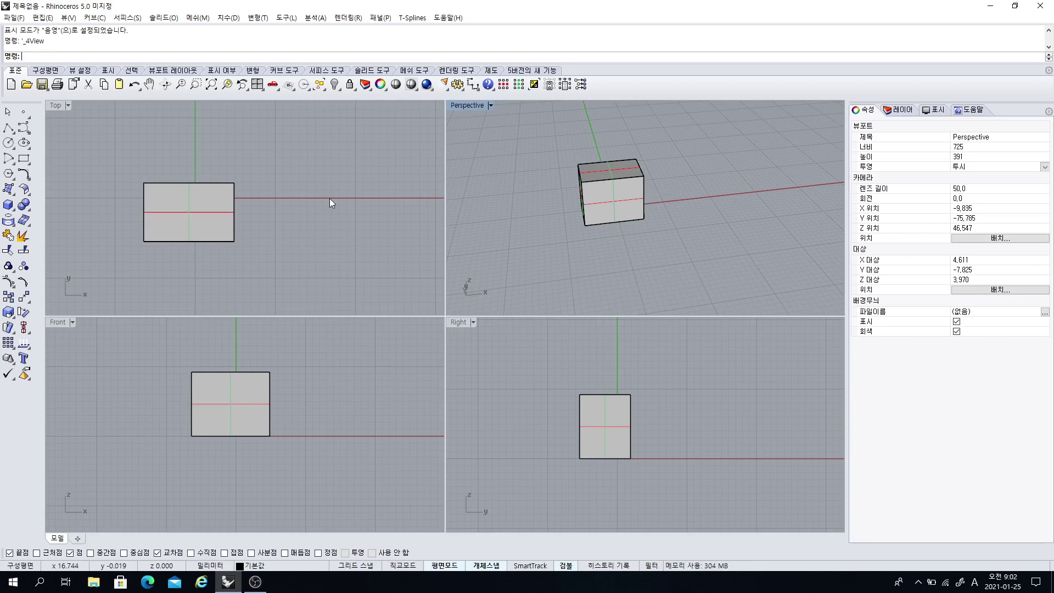
Rotate the Top, Front and Right views so the box is seen at an angle in each of them
{"action": "right_click_drag", "start_coordinate": [305, 223], "coordinate": [240, 183], "text": "ctrl+shift"}
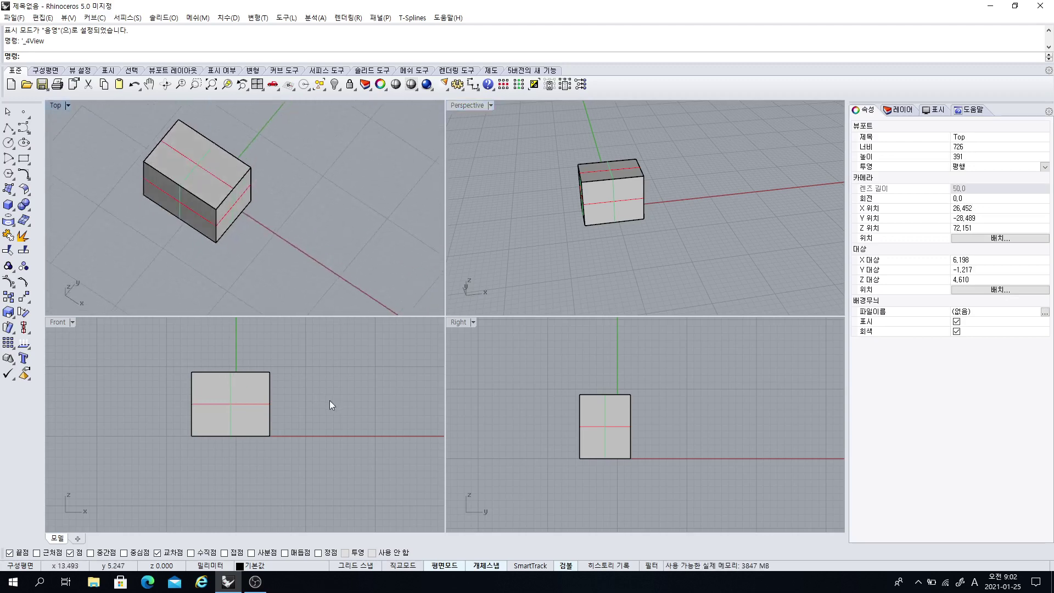
{"action": "right_click_drag", "start_coordinate": [328, 401], "coordinate": [301, 416], "text": "ctrl+shift"}
{"action": "right_click_drag", "start_coordinate": [666, 418], "coordinate": [638, 421], "text": "ctrl+shift"}
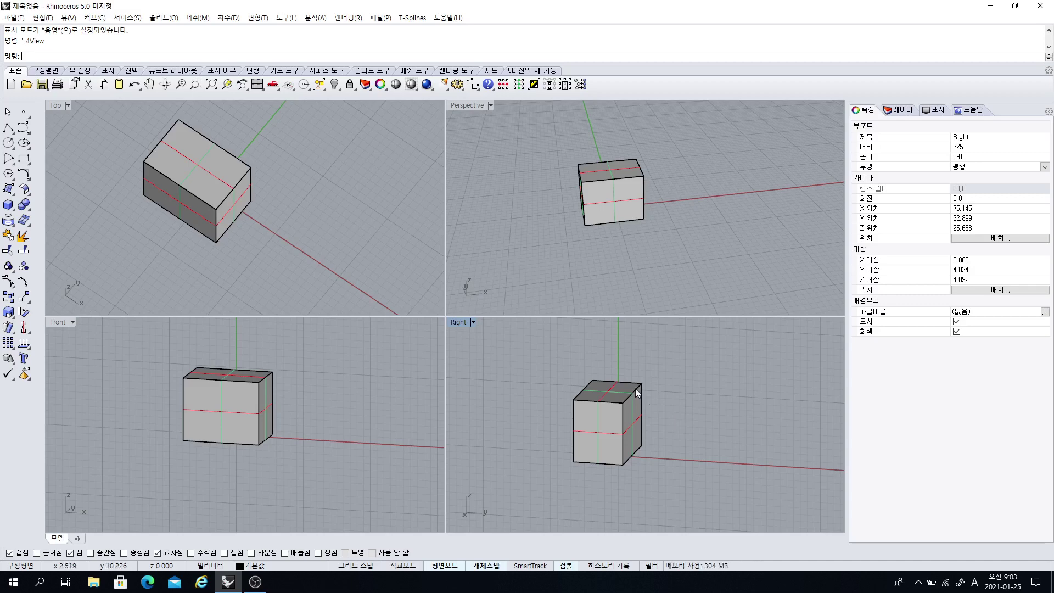
Pan the rotated Right, Front and Top views to shift the box within each viewport
{"action": "mouse_move", "coordinate": [700, 415]}
{"action": "right_mouse_down"}
{"action": "mouse_move", "coordinate": [637, 396]}
{"action": "mouse_move", "coordinate": [704, 416]}
{"action": "right_mouse_up"}
{"action": "right_click_drag", "start_coordinate": [363, 419], "coordinate": [355, 414]}
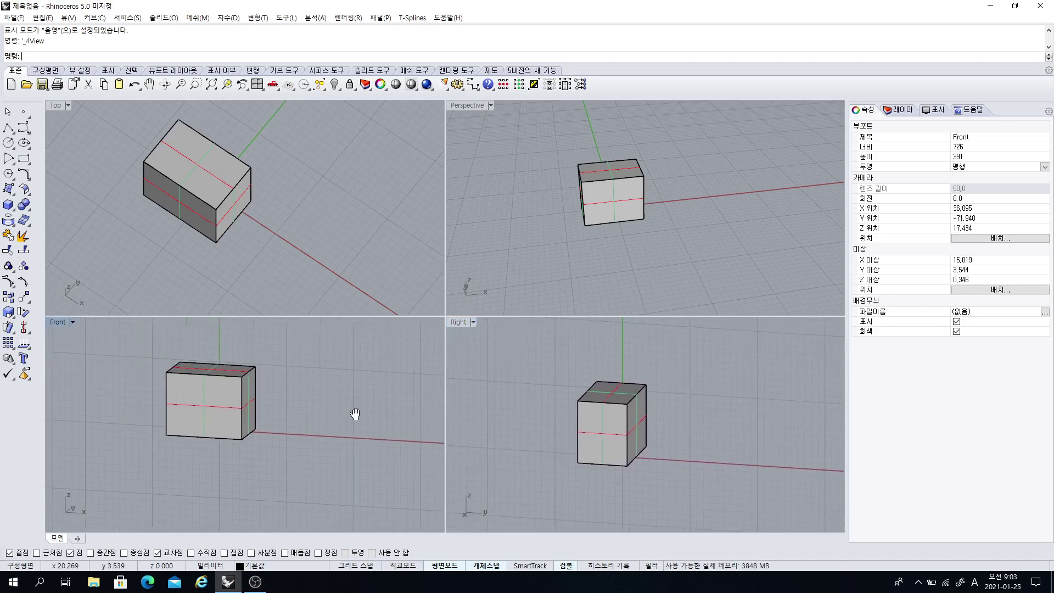
{"action": "right_click_drag", "start_coordinate": [351, 248], "coordinate": [358, 274]}
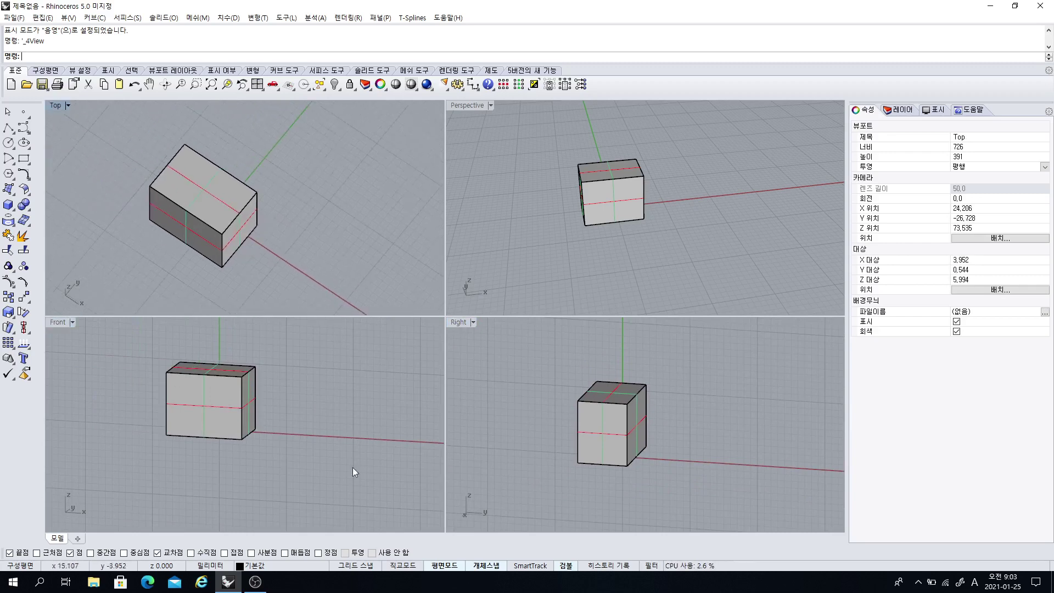
Rotate the Right view further to look at the box from a lower angle and from around its corner
{"action": "right_click_drag", "start_coordinate": [692, 459], "coordinate": [691, 424]}
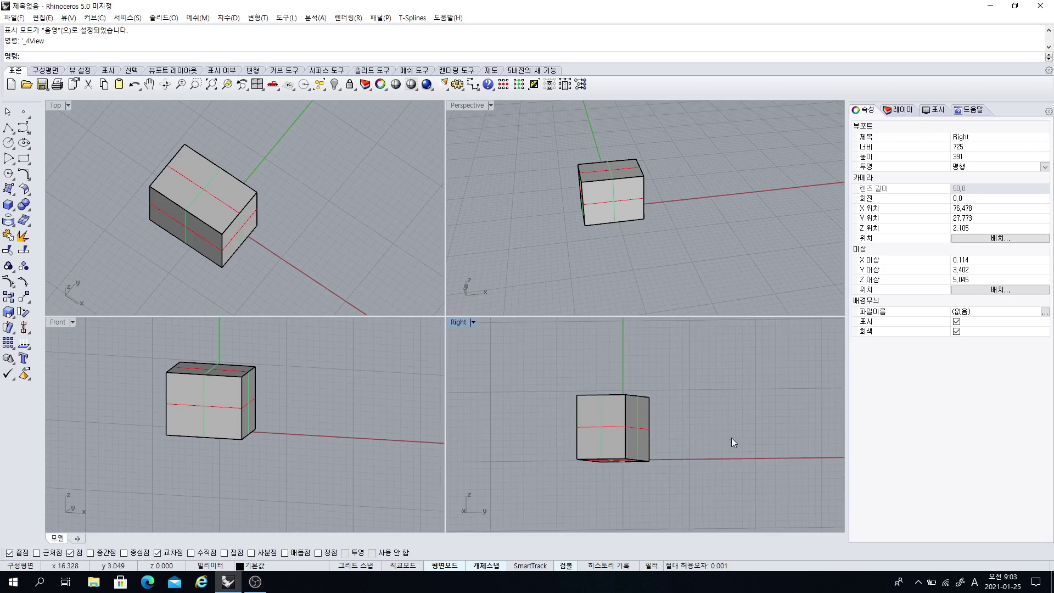
{"action": "scroll", "coordinate": [727, 432], "scroll_direction": "up", "scroll_amount": 2}
{"action": "scroll", "coordinate": [727, 427], "scroll_direction": "down", "scroll_amount": 2}
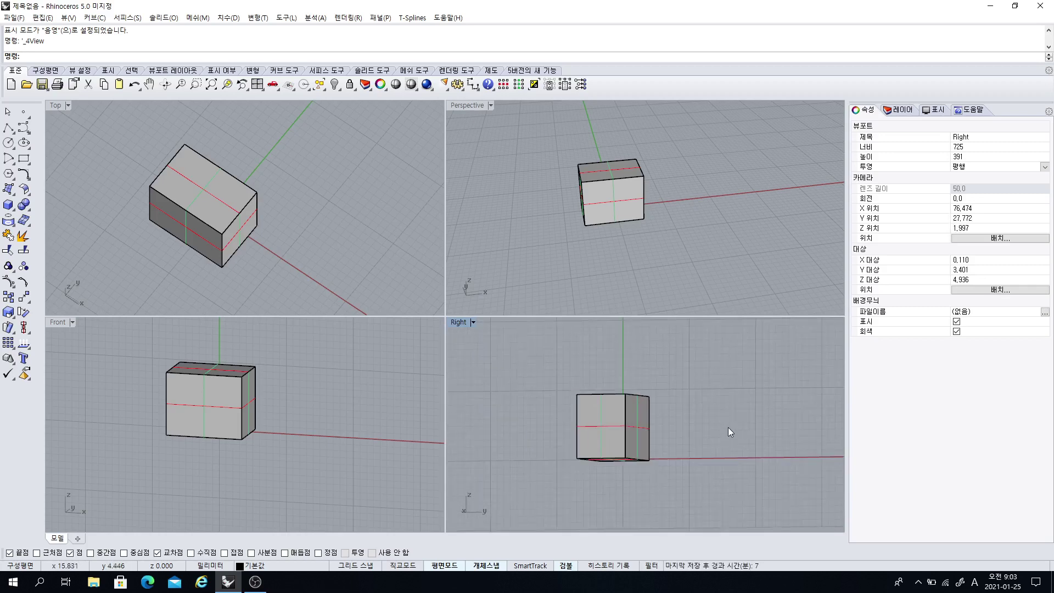
{"action": "right_click_drag", "start_coordinate": [728, 427], "coordinate": [686, 439], "text": "ctrl+shift"}
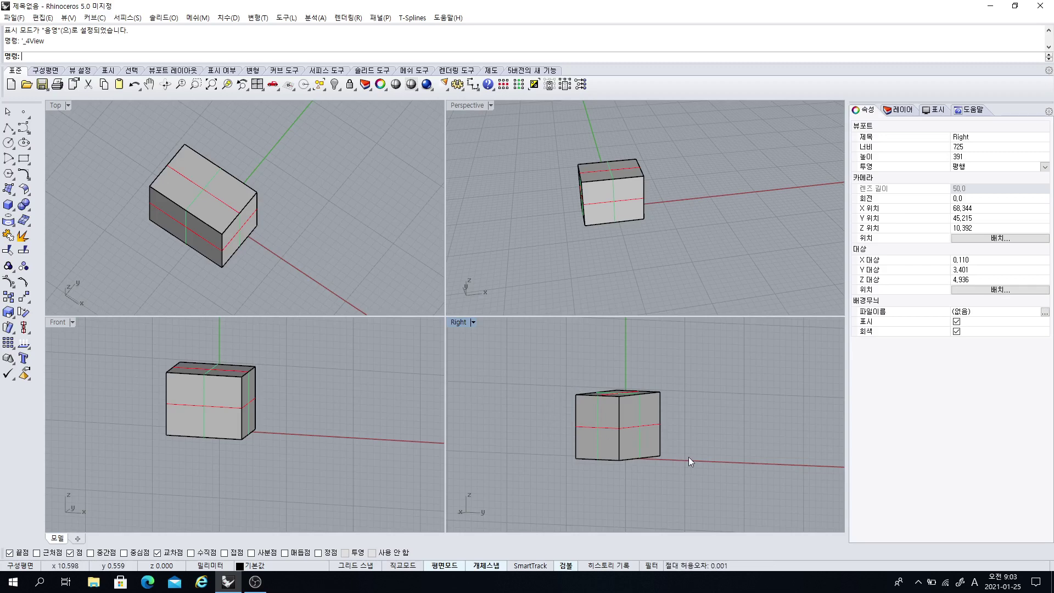
Pan the rotated Right, Top and Front views once more, and reset all viewports to the default four-view layout
{"action": "right_click_drag", "start_coordinate": [688, 457], "coordinate": [633, 453]}
{"action": "right_click_drag", "start_coordinate": [347, 247], "coordinate": [294, 241]}
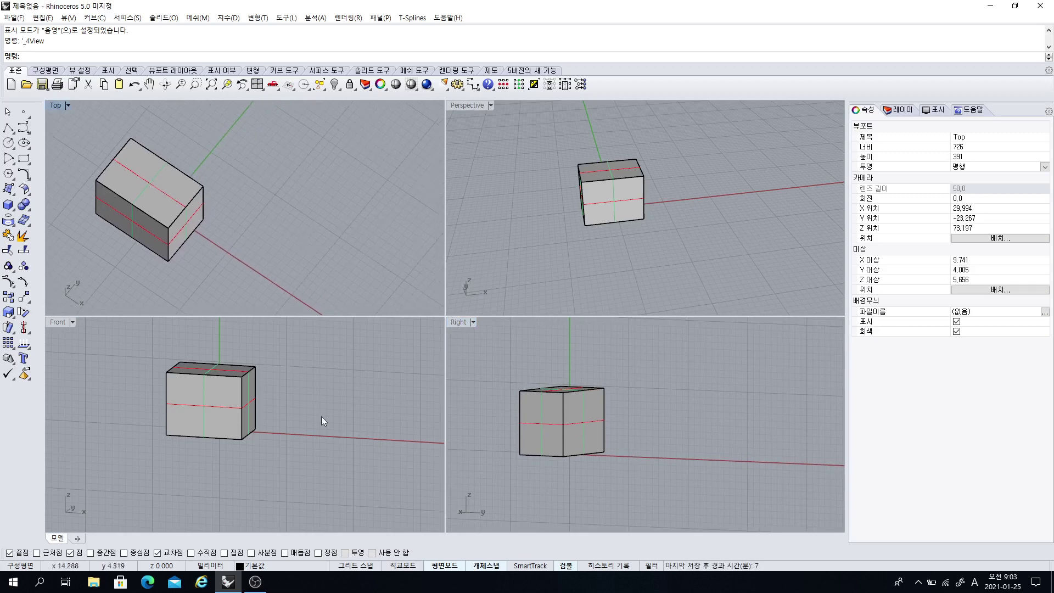
{"action": "right_click_drag", "start_coordinate": [339, 416], "coordinate": [316, 426]}
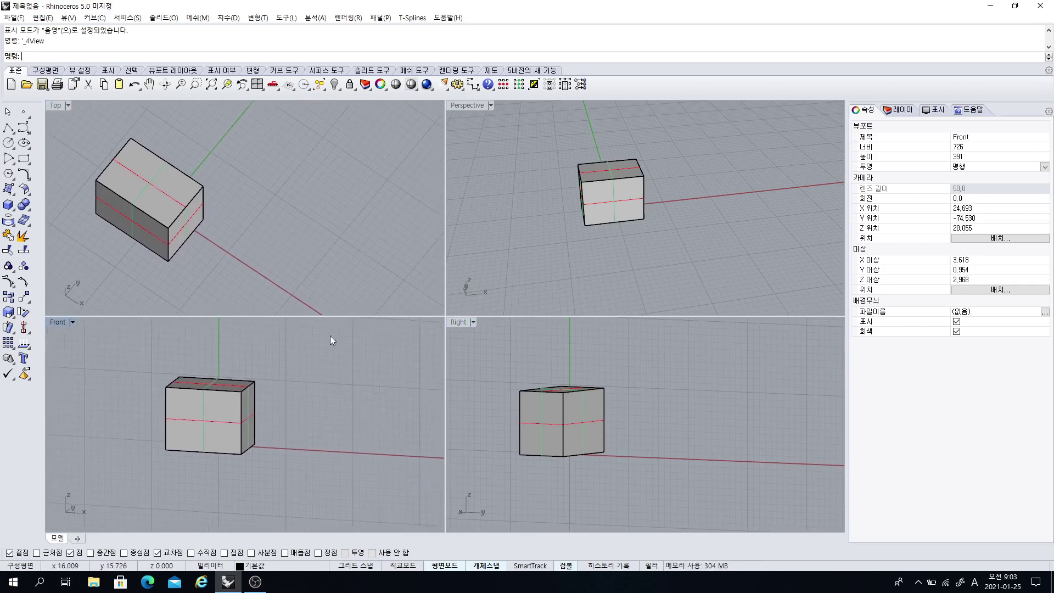
{"action": "left_click", "coordinate": [258, 84]}
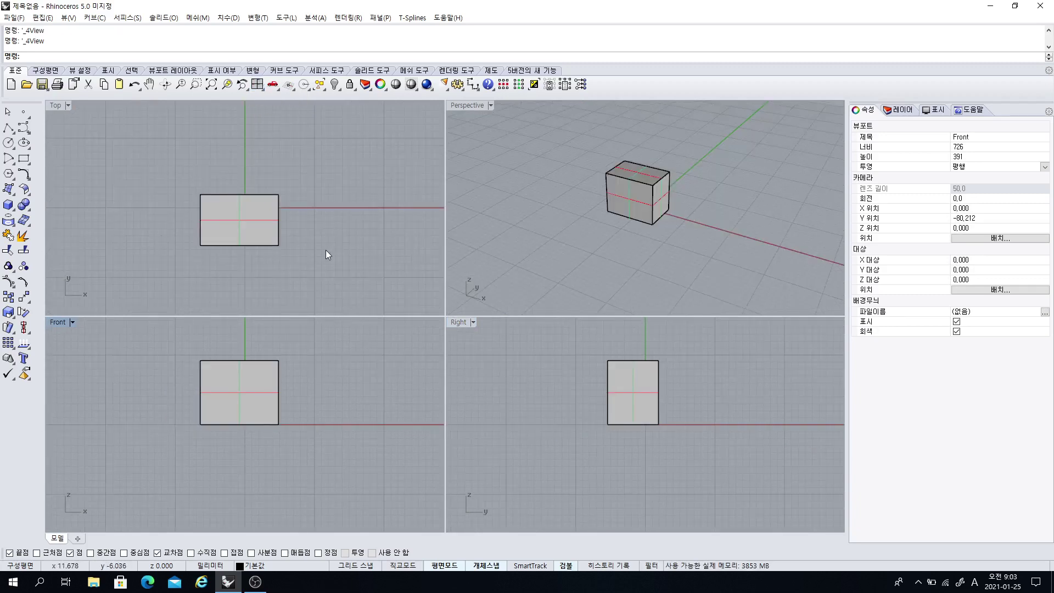
Rotate the Top view to an oblique angle and zoom in and out on the box there
{"action": "right_click_drag", "start_coordinate": [325, 249], "coordinate": [340, 204], "text": "ctrl+shift"}
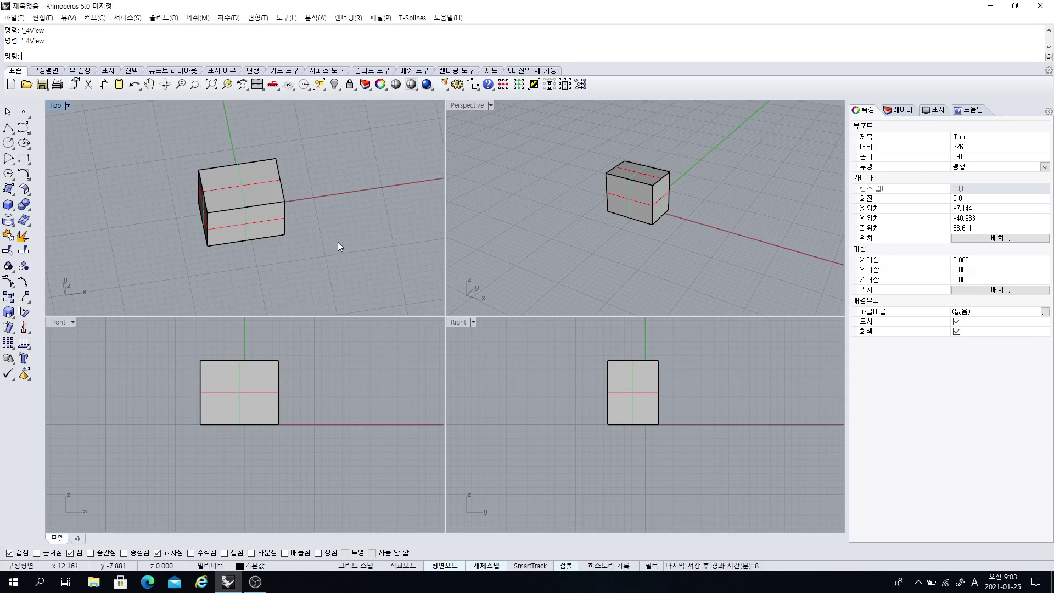
{"action": "right_click_drag", "start_coordinate": [338, 247], "coordinate": [383, 249], "text": "ctrl+shift"}
{"action": "scroll", "coordinate": [360, 234], "scroll_direction": "up", "scroll_amount": 5}
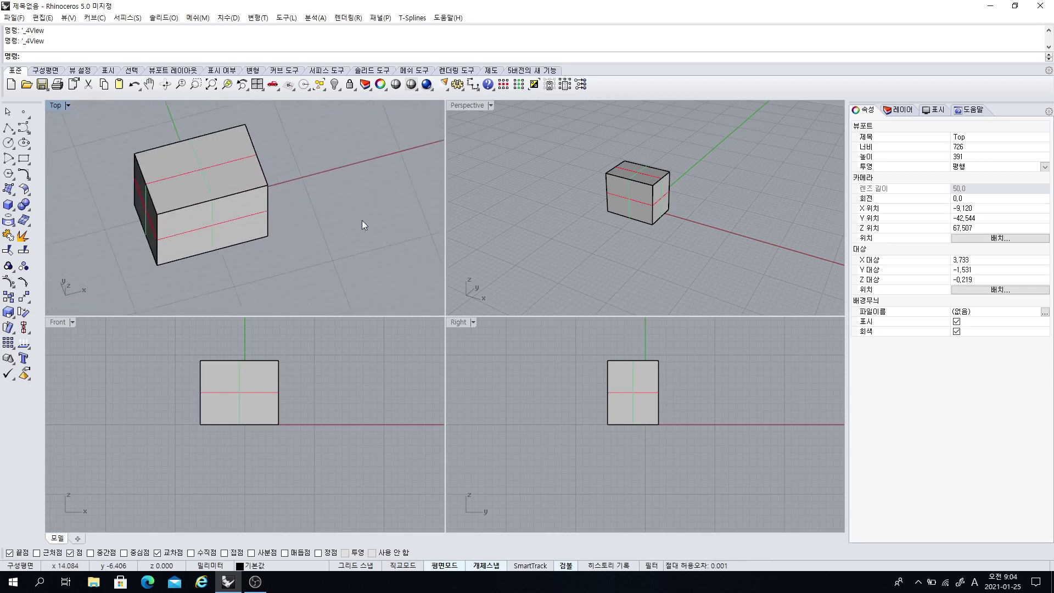
{"action": "scroll", "coordinate": [361, 219], "scroll_direction": "down", "scroll_amount": 3}
{"action": "scroll", "coordinate": [362, 220], "scroll_direction": "up", "scroll_amount": 3}
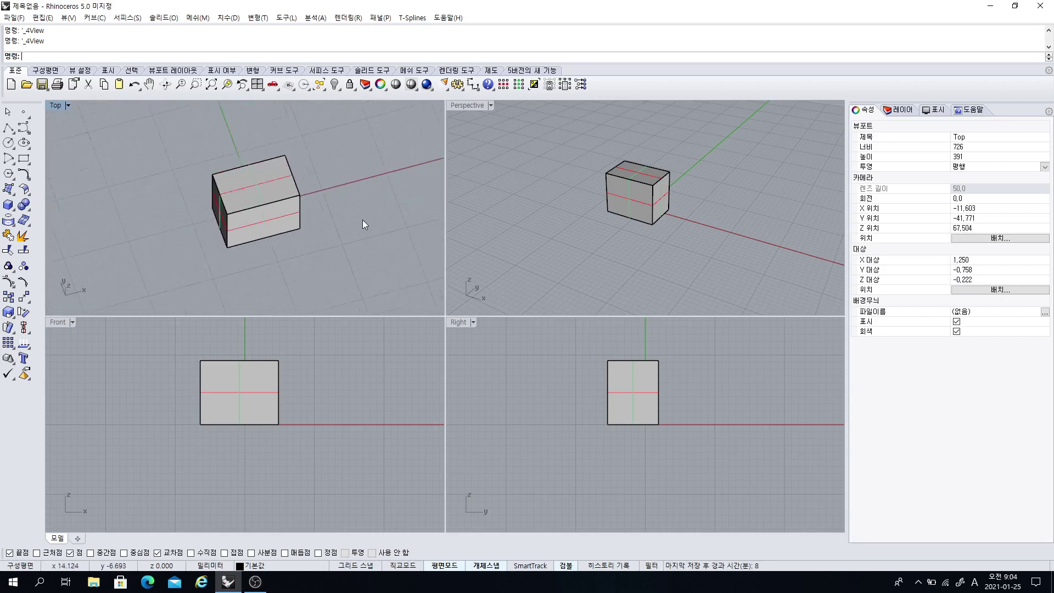
{"action": "scroll", "coordinate": [363, 220], "scroll_direction": "down", "scroll_amount": 3}
{"action": "scroll", "coordinate": [362, 220], "scroll_direction": "up", "scroll_amount": 3}
{"action": "scroll", "coordinate": [363, 219], "scroll_direction": "down", "scroll_amount": 3}
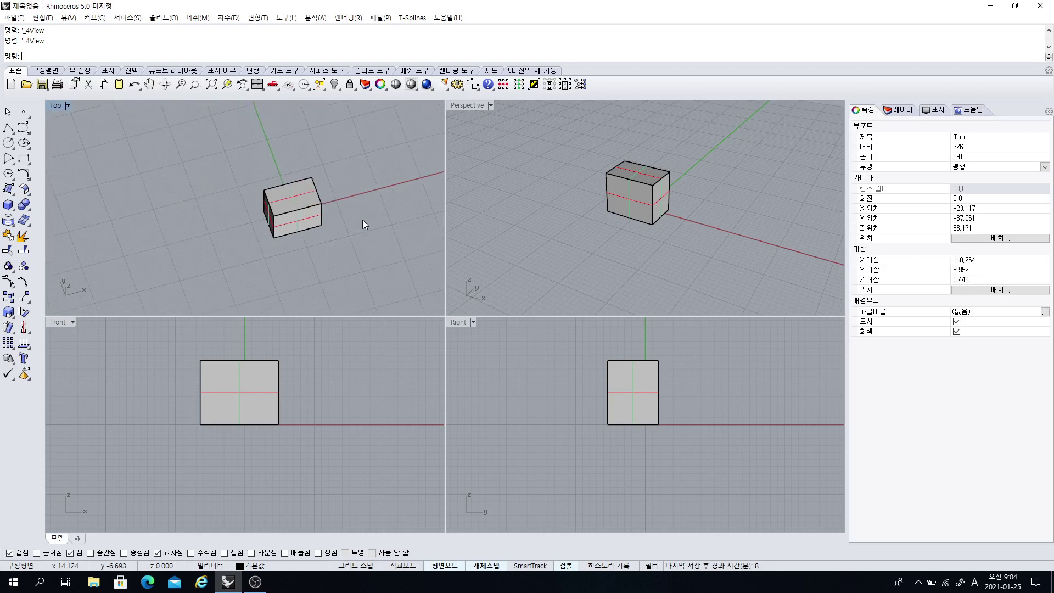
Reset the rotated Top view to the default four-view layout, and repeat the reset after tilting the Top view again
{"action": "left_click", "coordinate": [258, 85]}
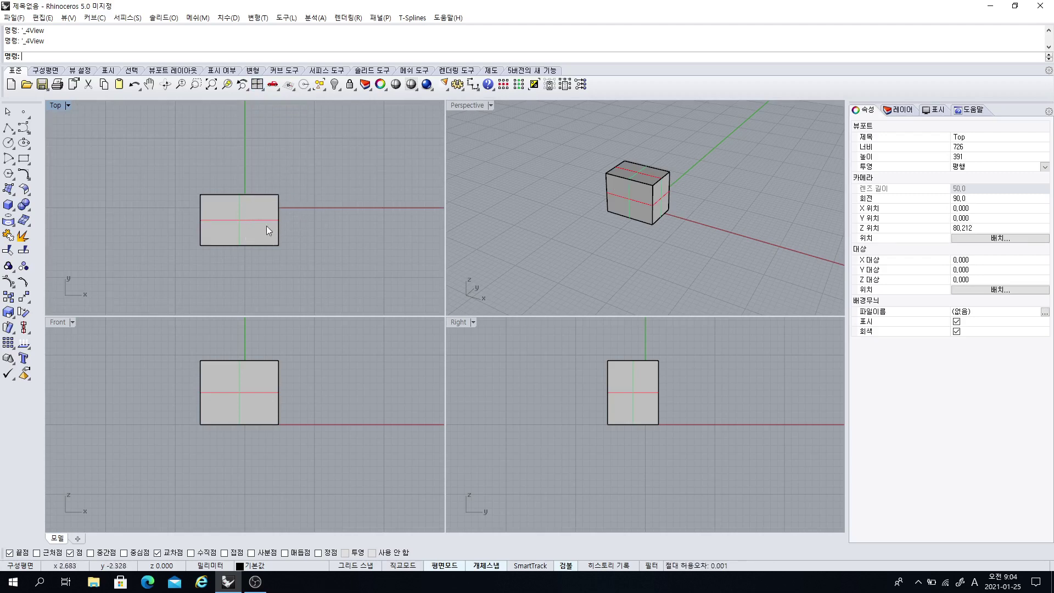
{"action": "right_click_drag", "start_coordinate": [270, 228], "coordinate": [304, 173], "text": "ctrl+shift"}
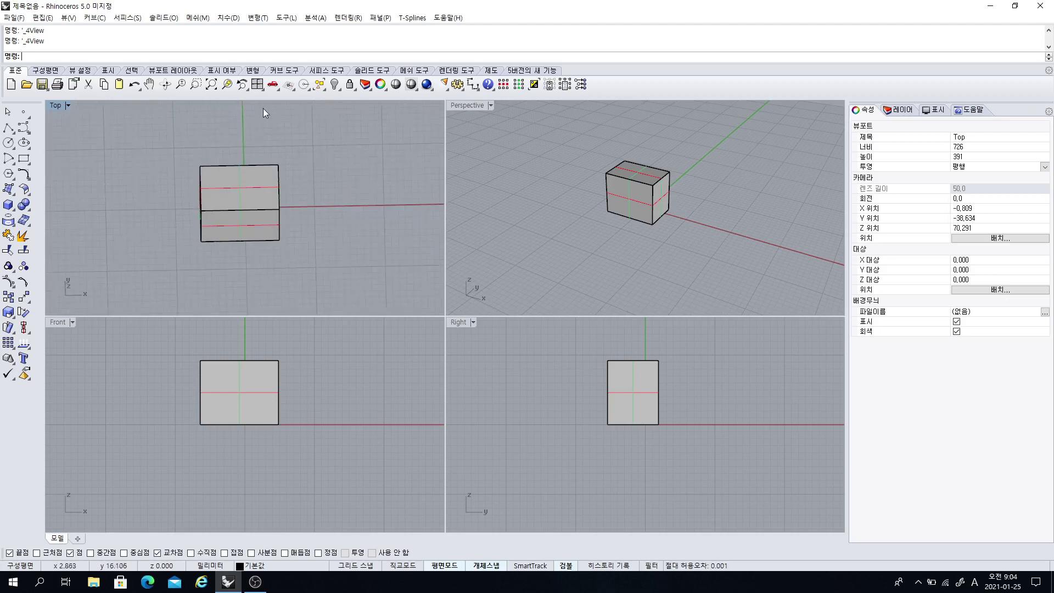
{"action": "left_click", "coordinate": [257, 84]}
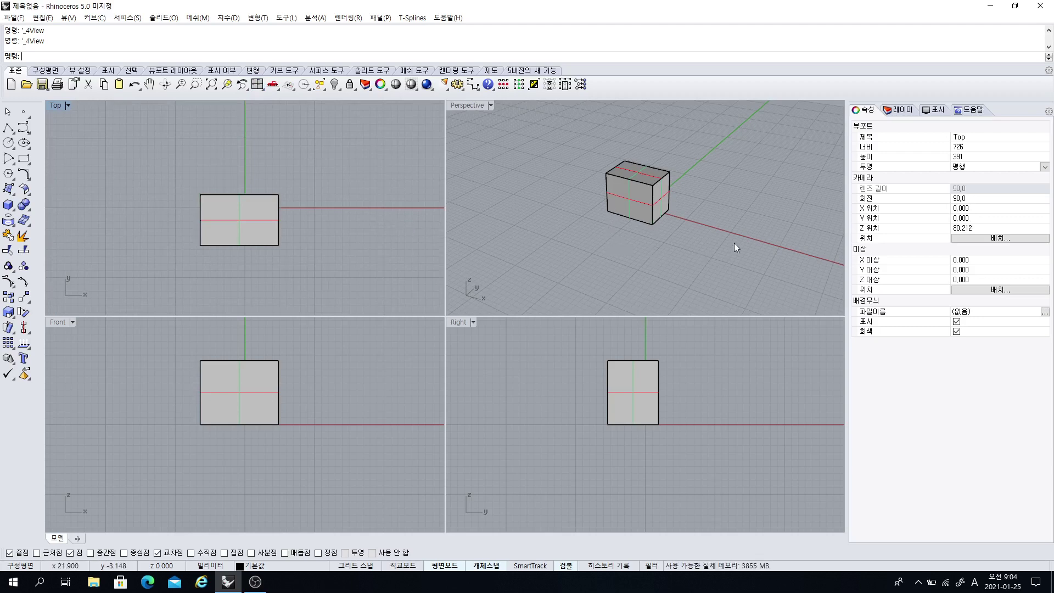
Pan the Perspective, Top and Front views to reposition the box in each viewport
{"action": "mouse_move", "coordinate": [734, 244]}
{"action": "right_mouse_down", "text": "shift"}
{"action": "mouse_move", "coordinate": [629, 246]}
{"action": "mouse_move", "coordinate": [743, 258]}
{"action": "right_mouse_up", "text": "shift"}
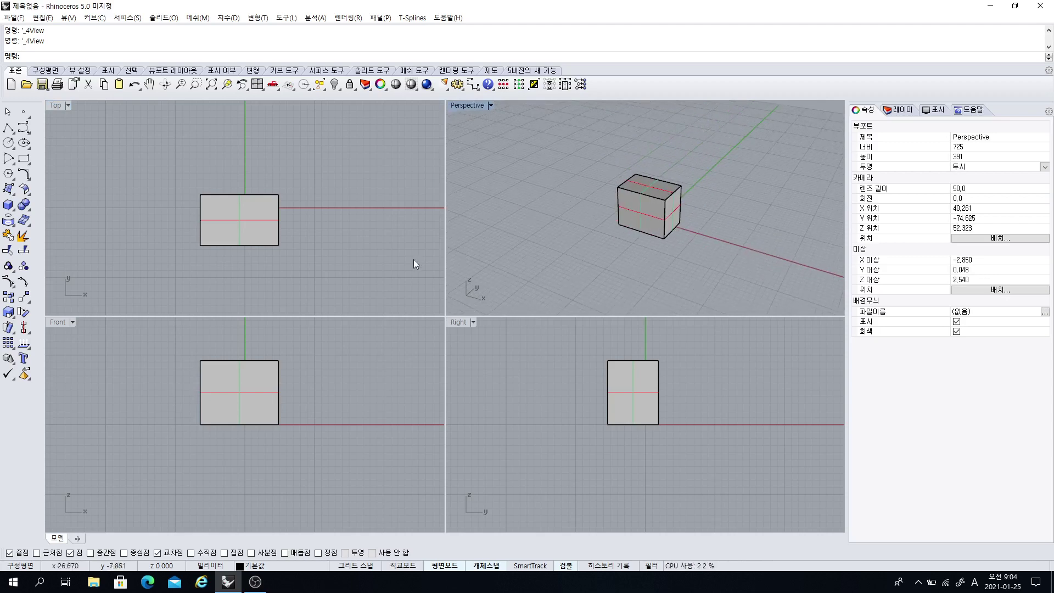
{"action": "right_click_drag", "start_coordinate": [359, 250], "coordinate": [386, 249]}
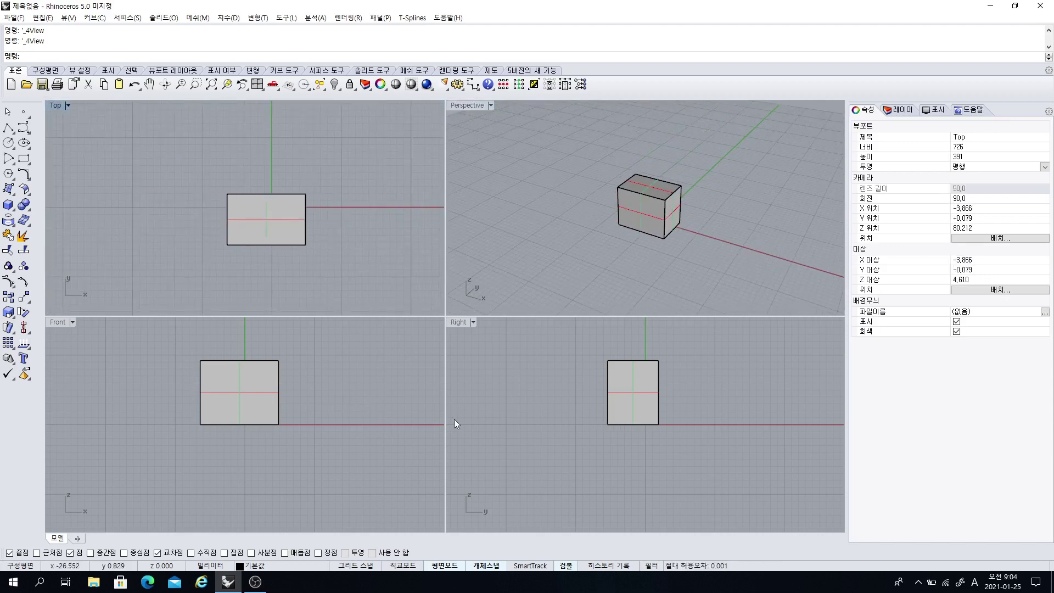
{"action": "right_click_drag", "start_coordinate": [412, 401], "coordinate": [384, 407]}
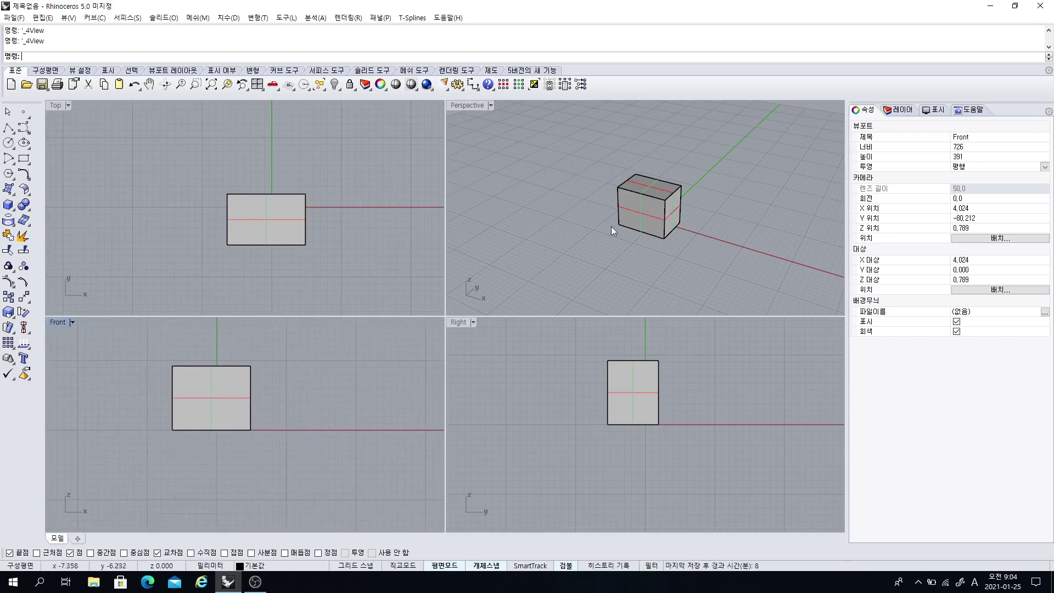
Orbit the Perspective view around the box and pan it sideways
{"action": "right_click_drag", "start_coordinate": [611, 227], "coordinate": [638, 272]}
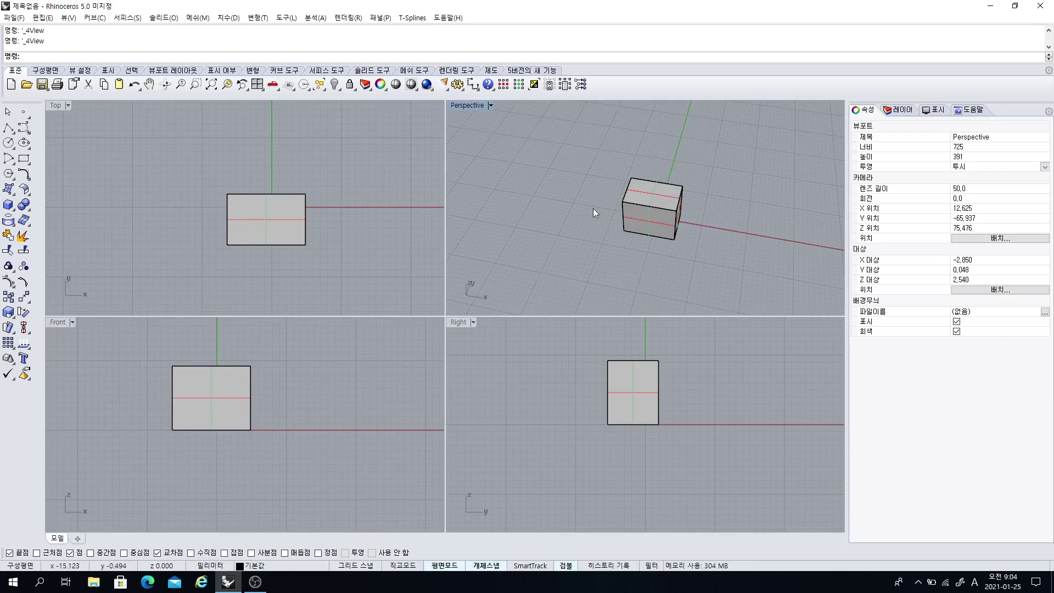
{"action": "right_click_drag", "start_coordinate": [593, 213], "coordinate": [405, 220]}
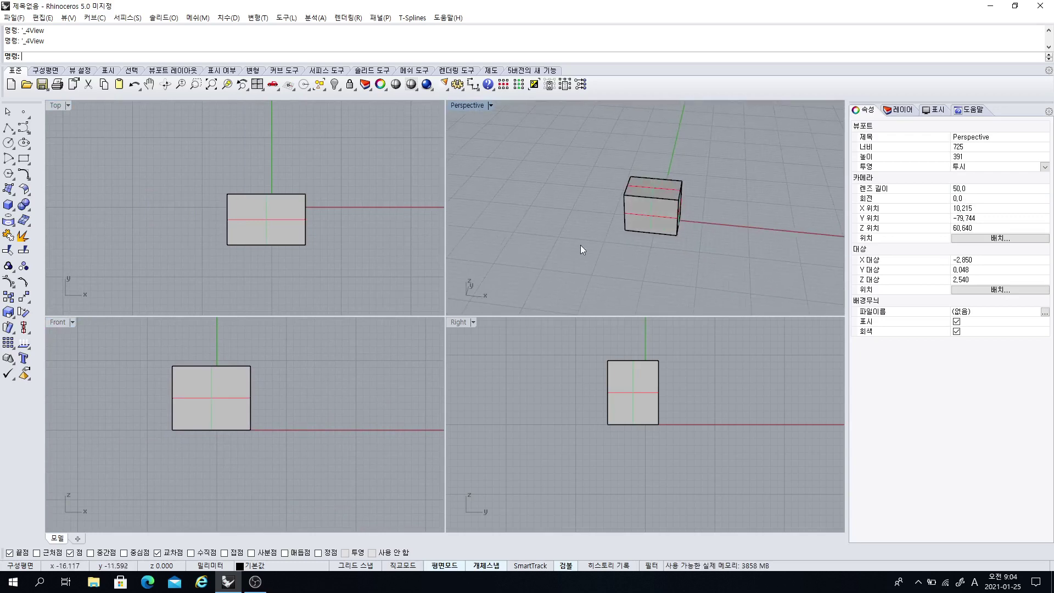
{"action": "right_click_drag", "start_coordinate": [635, 246], "coordinate": [539, 245], "text": "shift"}
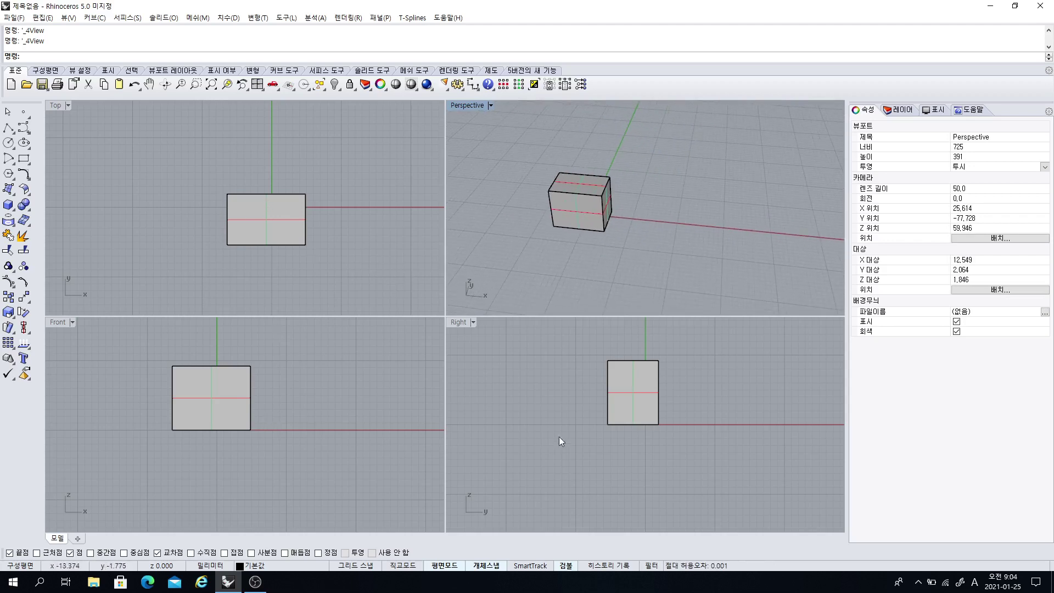
Pan the Top, Front and Right views twice each to move the box around without rotating the views
{"action": "right_click_drag", "start_coordinate": [358, 227], "coordinate": [335, 219]}
{"action": "right_click", "coordinate": [337, 379]}
{"action": "mouse_move", "coordinate": [337, 379]}
{"action": "right_mouse_down"}
{"action": "mouse_move", "coordinate": [348, 370]}
{"action": "mouse_move", "coordinate": [350, 394]}
{"action": "right_mouse_up"}
{"action": "mouse_move", "coordinate": [554, 409]}
{"action": "right_mouse_down"}
{"action": "mouse_move", "coordinate": [567, 393]}
{"action": "mouse_move", "coordinate": [554, 402]}
{"action": "right_mouse_up"}
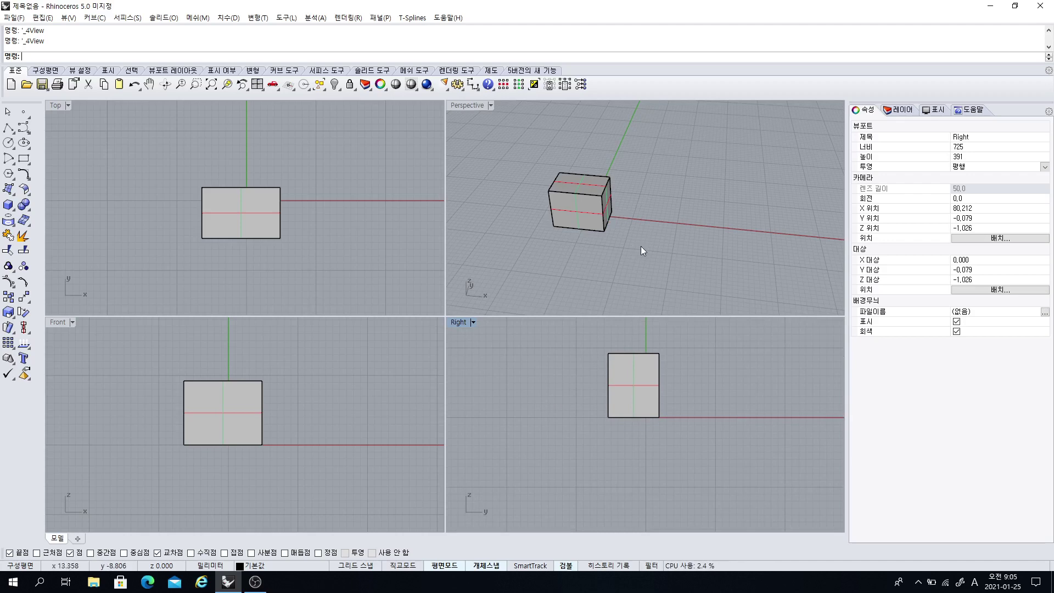
{"action": "mouse_move", "coordinate": [563, 371]}
{"action": "right_mouse_down"}
{"action": "mouse_move", "coordinate": [546, 381]}
{"action": "mouse_move", "coordinate": [564, 378]}
{"action": "right_mouse_up"}
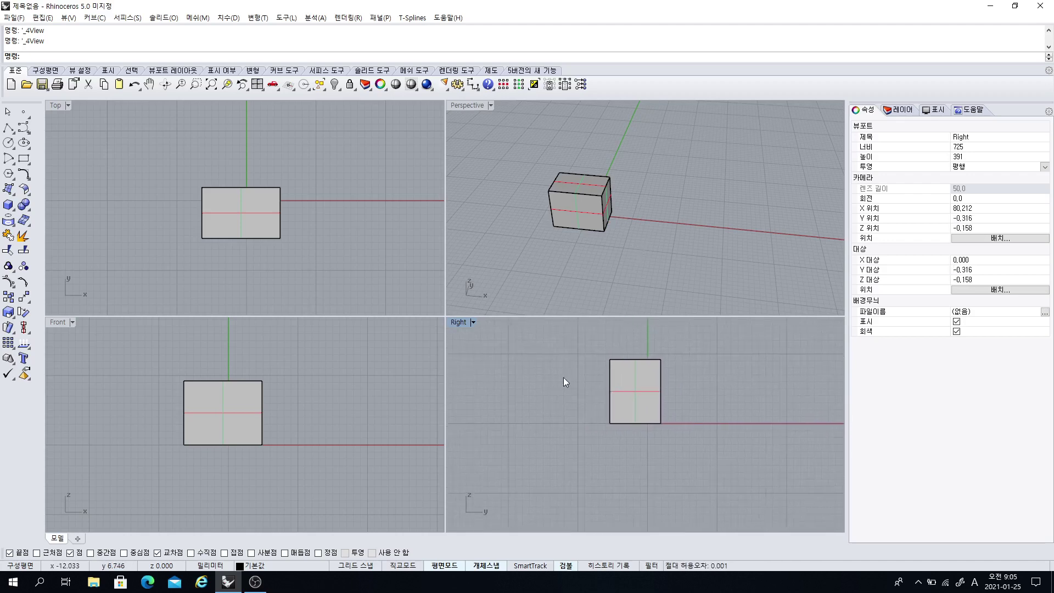
{"action": "right_click_drag", "start_coordinate": [350, 189], "coordinate": [357, 201]}
{"action": "right_click_drag", "start_coordinate": [348, 437], "coordinate": [334, 412]}
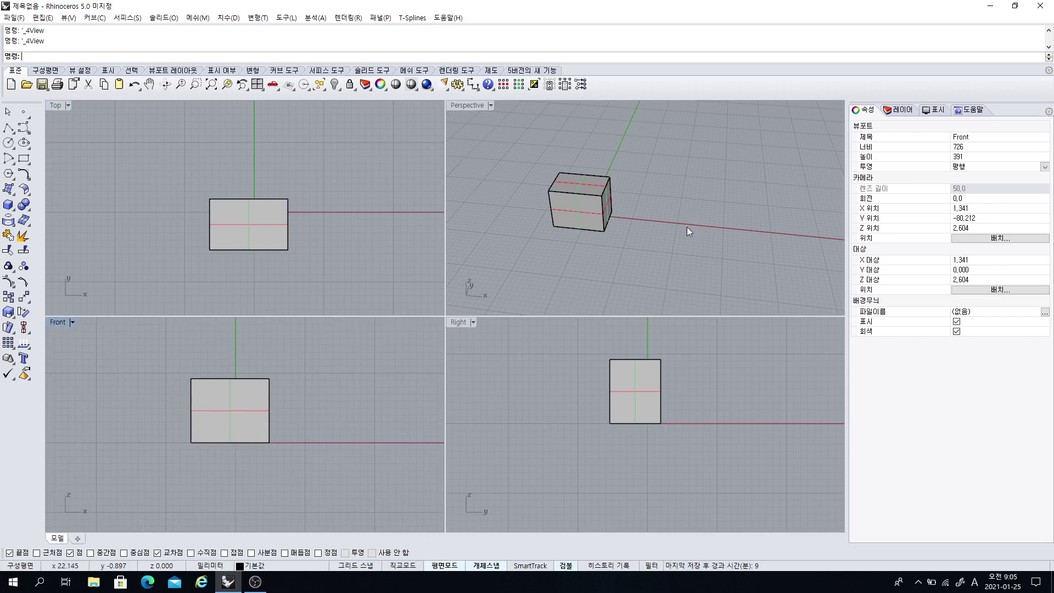
Orbit the Perspective view to a lower angle, pan it, and open the pop-up toolbar
{"action": "right_click_drag", "start_coordinate": [687, 226], "coordinate": [668, 240]}
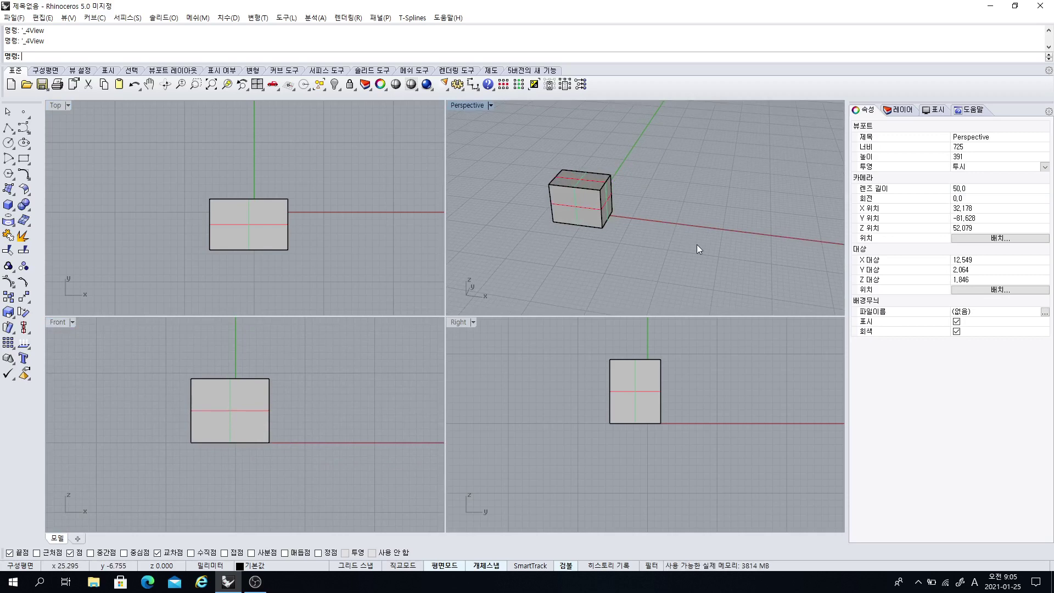
{"action": "right_click_drag", "start_coordinate": [695, 243], "coordinate": [722, 255], "text": "shift"}
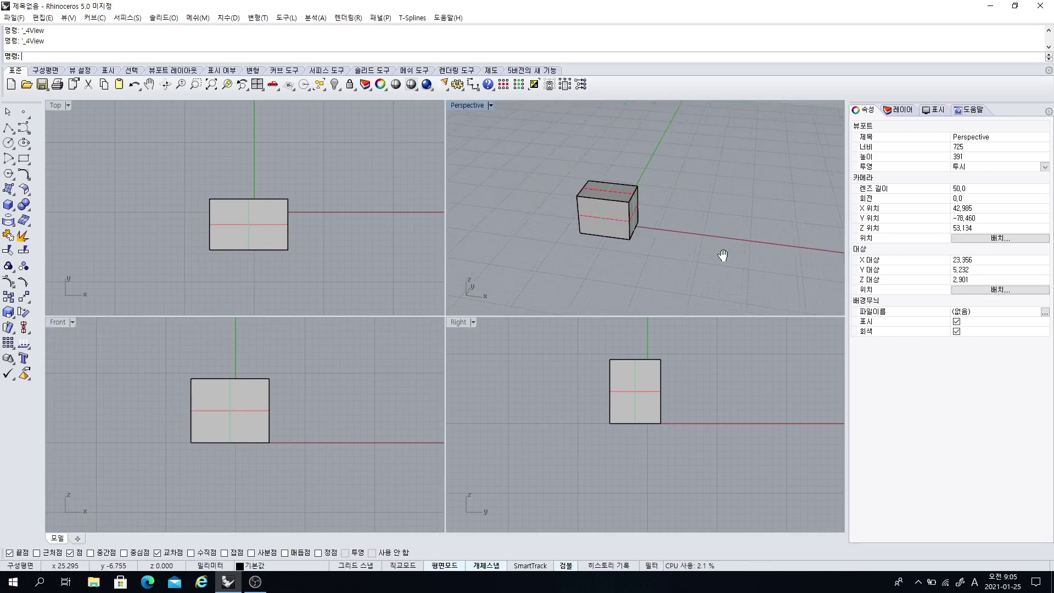
{"action": "middle_click", "coordinate": [696, 244]}
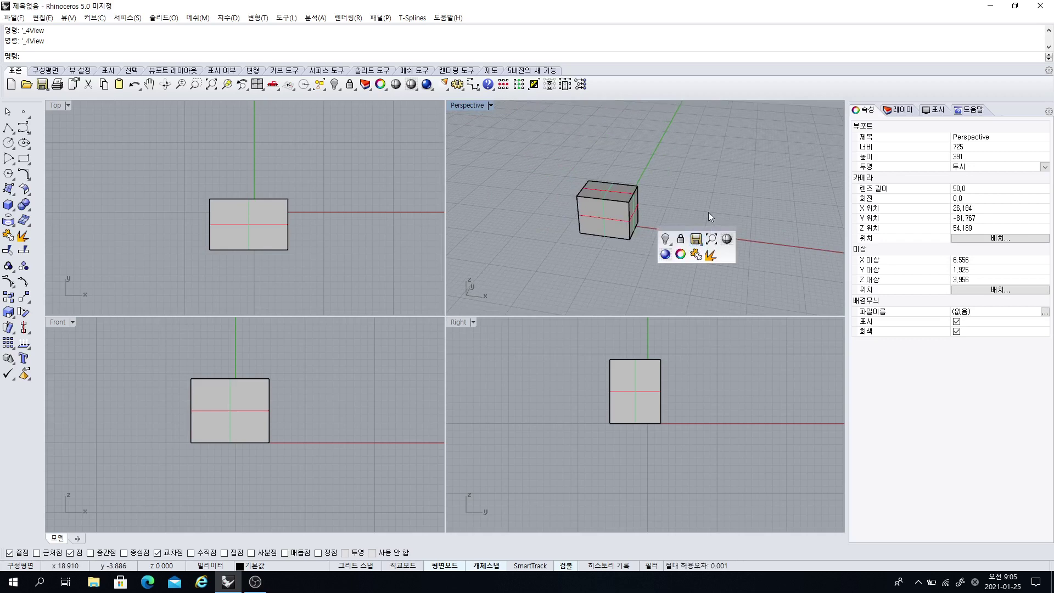
Zoom the Perspective view in and out repeatedly to compare close-up and distant views of the box
{"action": "scroll", "coordinate": [699, 198], "scroll_direction": "up", "scroll_amount": 5}
{"action": "scroll", "coordinate": [699, 198], "scroll_direction": "down", "scroll_amount": 3}
{"action": "scroll", "coordinate": [697, 199], "scroll_direction": "up", "scroll_amount": 6}
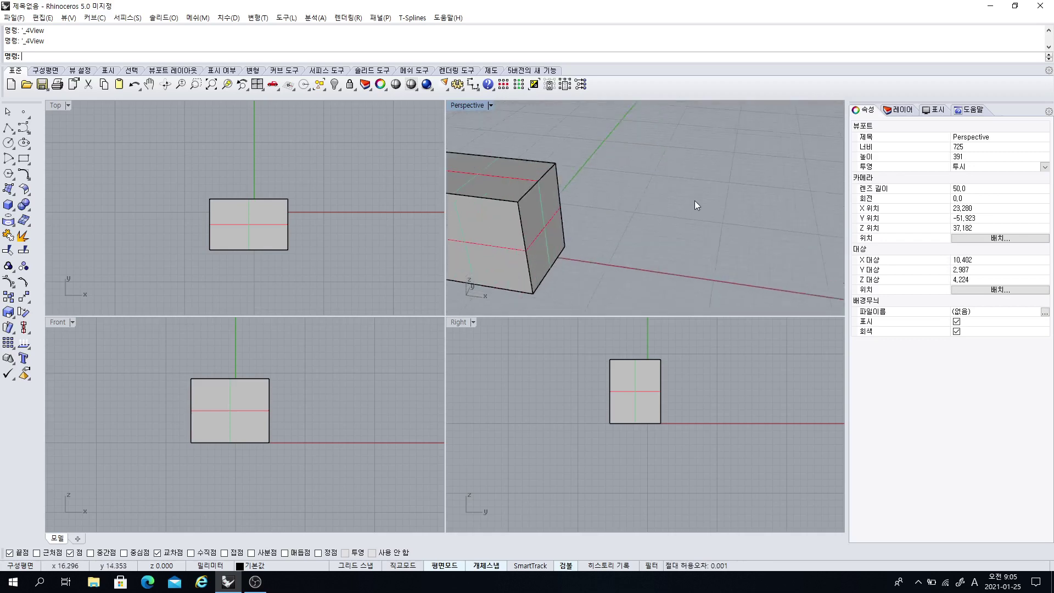
{"action": "scroll", "coordinate": [694, 200], "scroll_direction": "down", "scroll_amount": 4}
{"action": "scroll", "coordinate": [694, 200], "scroll_direction": "up", "scroll_amount": 4}
{"action": "scroll", "coordinate": [694, 201], "scroll_direction": "down", "scroll_amount": 7}
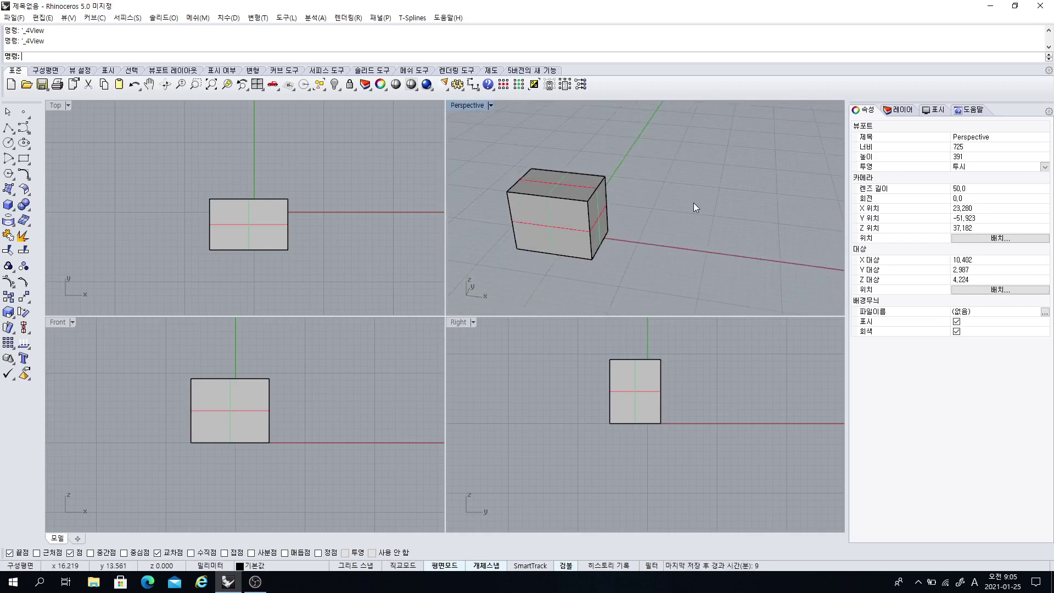
{"action": "scroll", "coordinate": [690, 201], "scroll_direction": "up", "scroll_amount": 4}
{"action": "scroll", "coordinate": [690, 200], "scroll_direction": "down", "scroll_amount": 3}
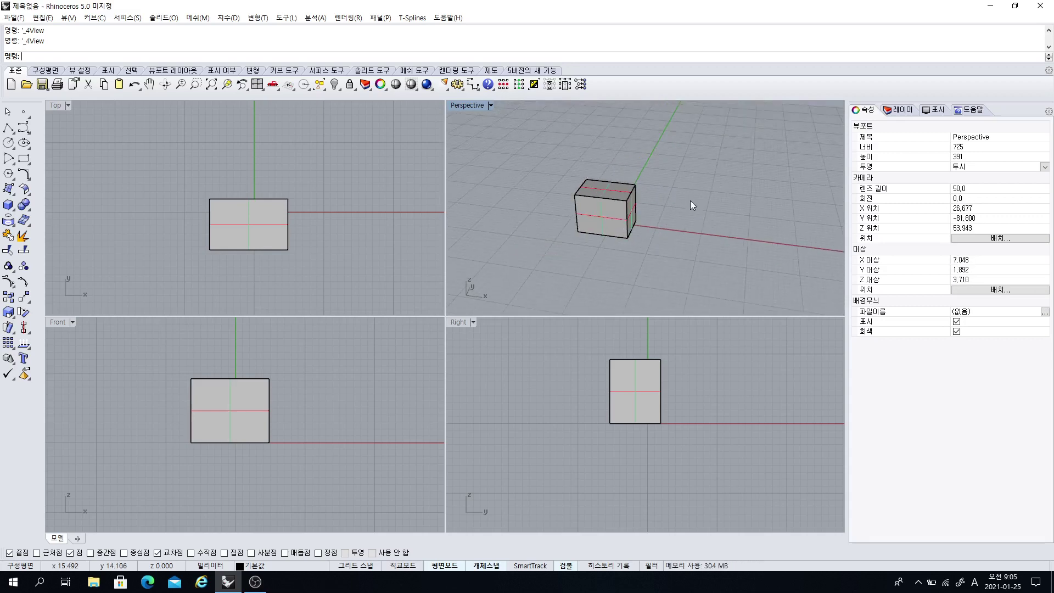
{"action": "scroll", "coordinate": [690, 200], "scroll_direction": "up", "scroll_amount": 4}
{"action": "scroll", "coordinate": [690, 200], "scroll_direction": "down", "scroll_amount": 2}
{"action": "scroll", "coordinate": [689, 199], "scroll_direction": "up", "scroll_amount": 2}
{"action": "scroll", "coordinate": [689, 199], "scroll_direction": "down", "scroll_amount": 2}
{"action": "scroll", "coordinate": [686, 192], "scroll_direction": "up", "scroll_amount": 2}
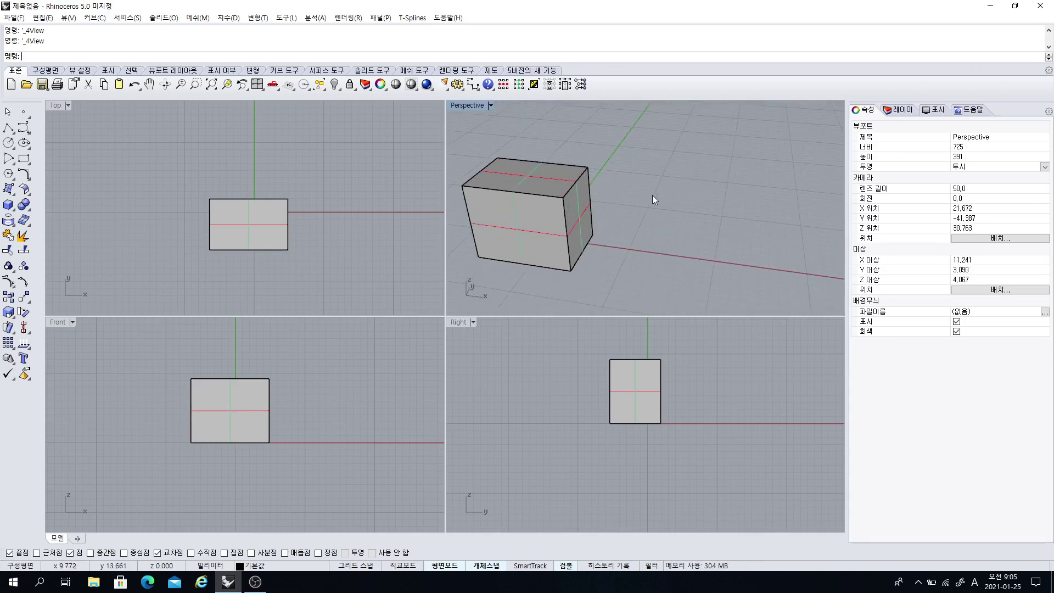
{"action": "scroll", "coordinate": [653, 196], "scroll_direction": "down", "scroll_amount": 4}
{"action": "scroll", "coordinate": [658, 199], "scroll_direction": "up", "scroll_amount": 2}
{"action": "scroll", "coordinate": [661, 206], "scroll_direction": "down", "scroll_amount": 3}
{"action": "scroll", "coordinate": [662, 208], "scroll_direction": "up", "scroll_amount": 3}
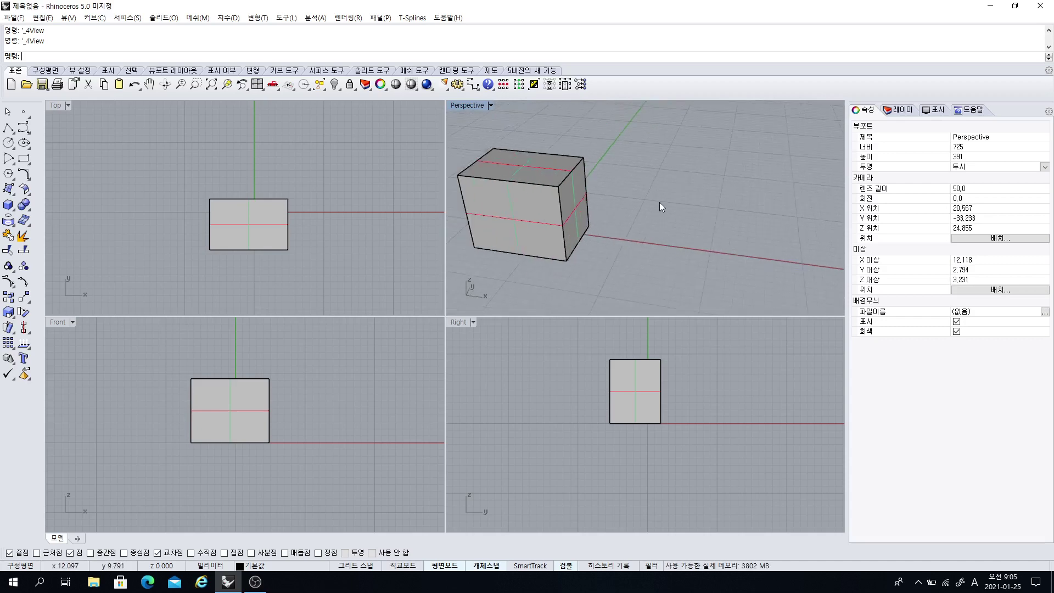
{"action": "scroll", "coordinate": [660, 211], "scroll_direction": "down", "scroll_amount": 2}
{"action": "scroll", "coordinate": [659, 211], "scroll_direction": "up", "scroll_amount": 2}
{"action": "scroll", "coordinate": [659, 209], "scroll_direction": "down", "scroll_amount": 1}
{"action": "scroll", "coordinate": [659, 209], "scroll_direction": "up", "scroll_amount": 1}
{"action": "scroll", "coordinate": [659, 212], "scroll_direction": "down", "scroll_amount": 3}
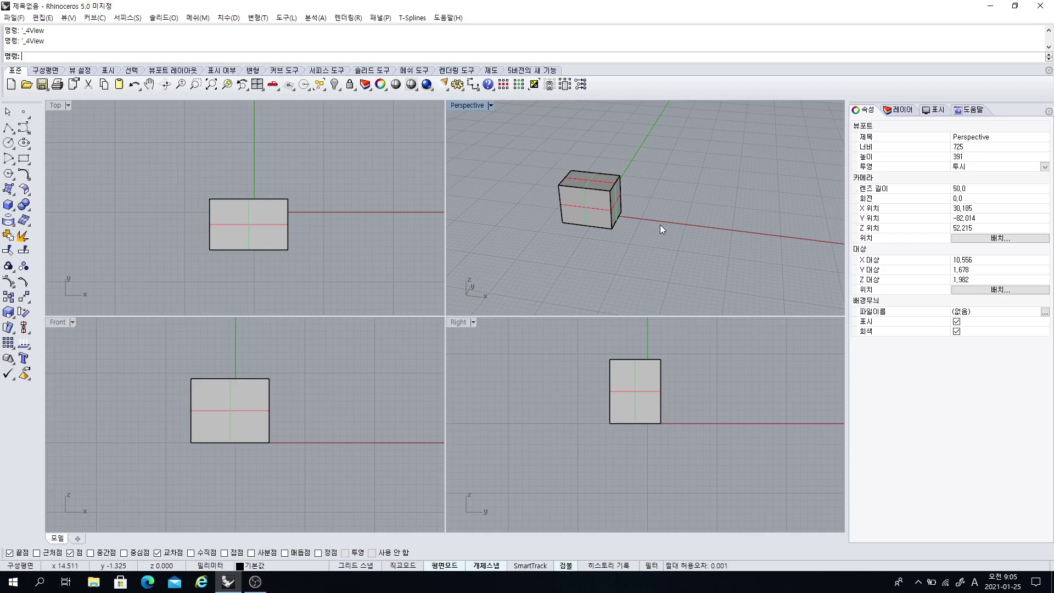
Zoom the Perspective view in and out beside the box and orbit it to a slightly higher viewing angle
{"action": "scroll", "coordinate": [661, 245], "scroll_direction": "down", "scroll_amount": 3}
{"action": "scroll", "coordinate": [672, 209], "scroll_direction": "up", "scroll_amount": 4}
{"action": "scroll", "coordinate": [678, 187], "scroll_direction": "up", "scroll_amount": 3}
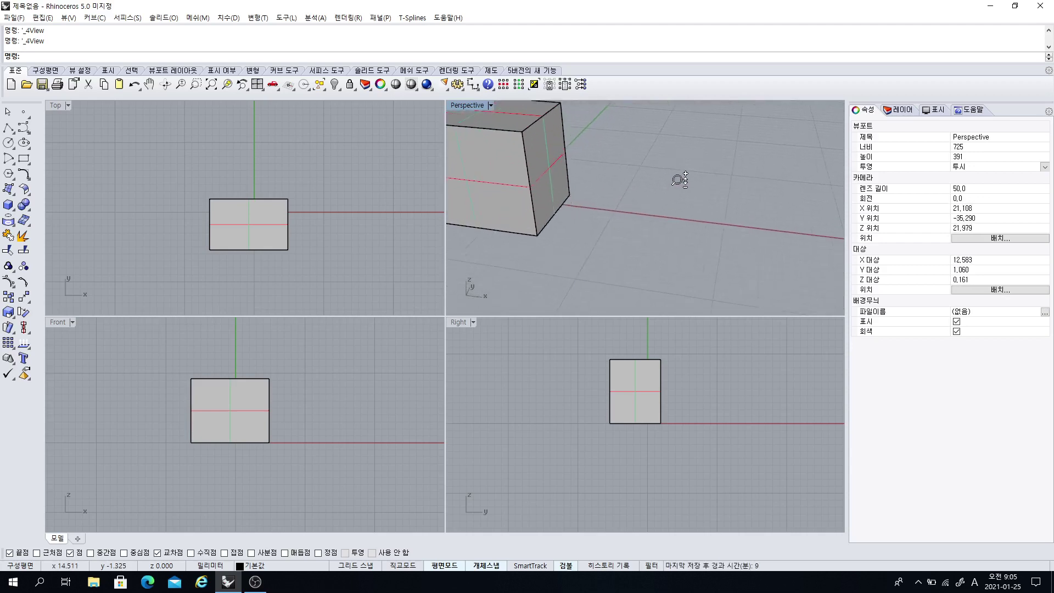
{"action": "scroll", "coordinate": [682, 216], "scroll_direction": "down", "scroll_amount": 5}
{"action": "scroll", "coordinate": [691, 220], "scroll_direction": "up", "scroll_amount": 3}
{"action": "scroll", "coordinate": [692, 214], "scroll_direction": "down", "scroll_amount": 3}
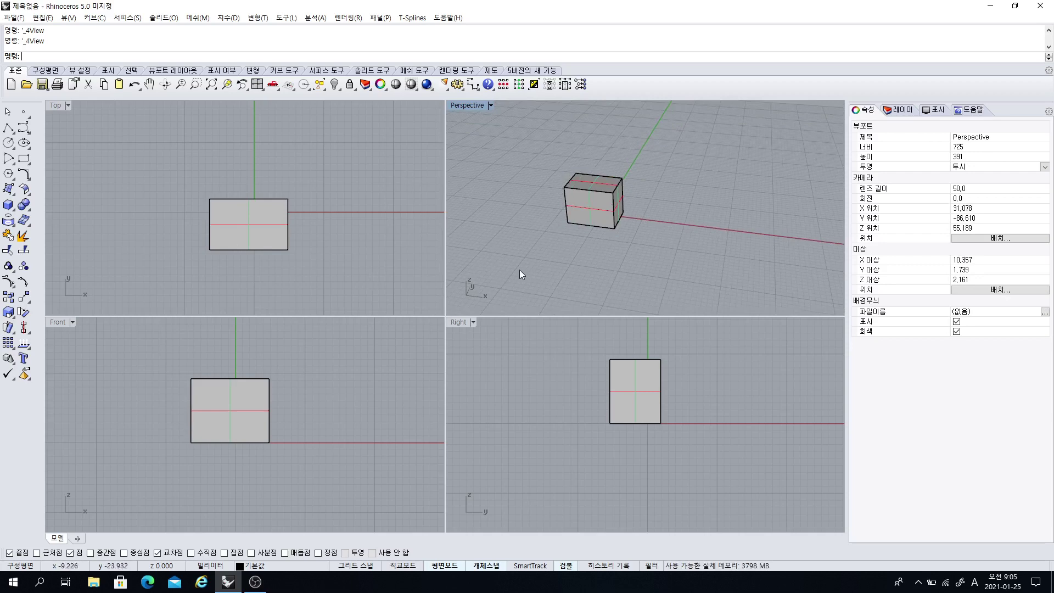
{"action": "mouse_move", "coordinate": [565, 266]}
{"action": "right_mouse_down"}
{"action": "mouse_move", "coordinate": [583, 207]}
{"action": "mouse_move", "coordinate": [565, 282]}
{"action": "right_mouse_up"}
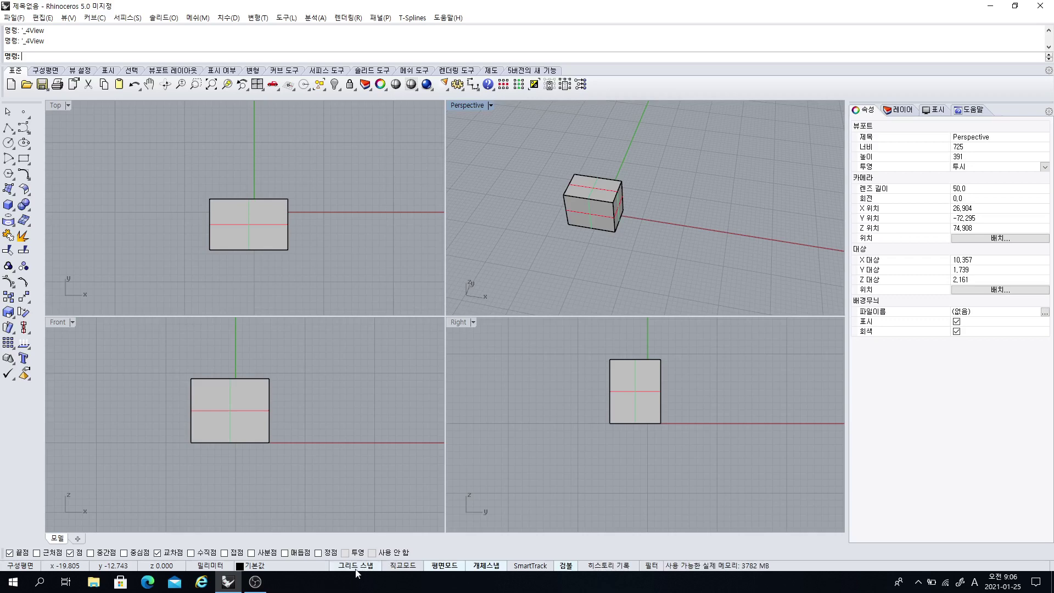
Try grid snap with the Polyline tool in the zoomed-in Top view, starting a line at grid point 10,10 twice and cancelling both
{"action": "left_click", "coordinate": [9, 130]}
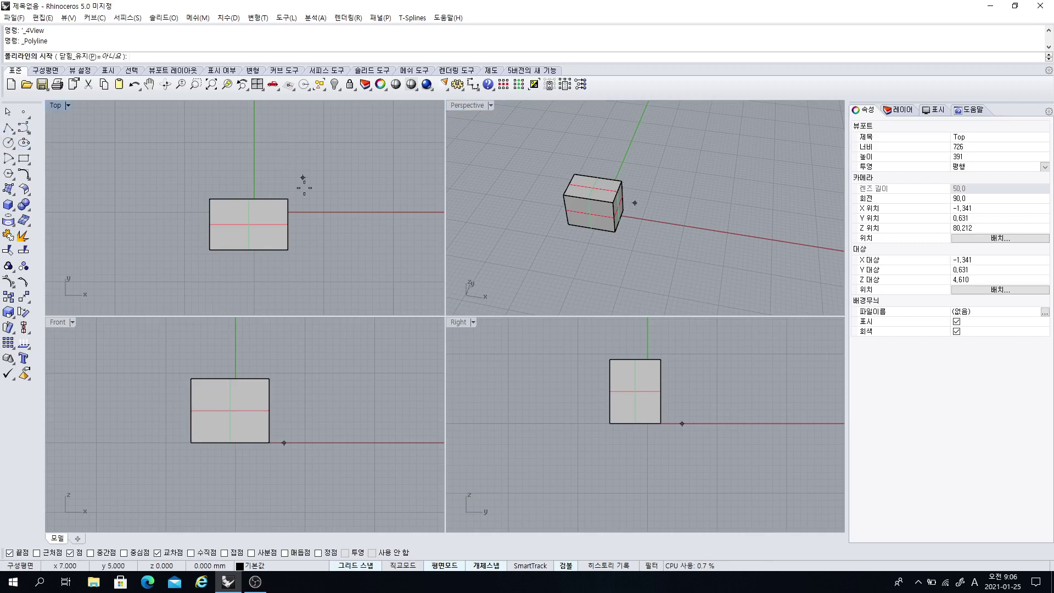
{"action": "scroll", "coordinate": [308, 202], "scroll_direction": "up", "scroll_amount": 6}
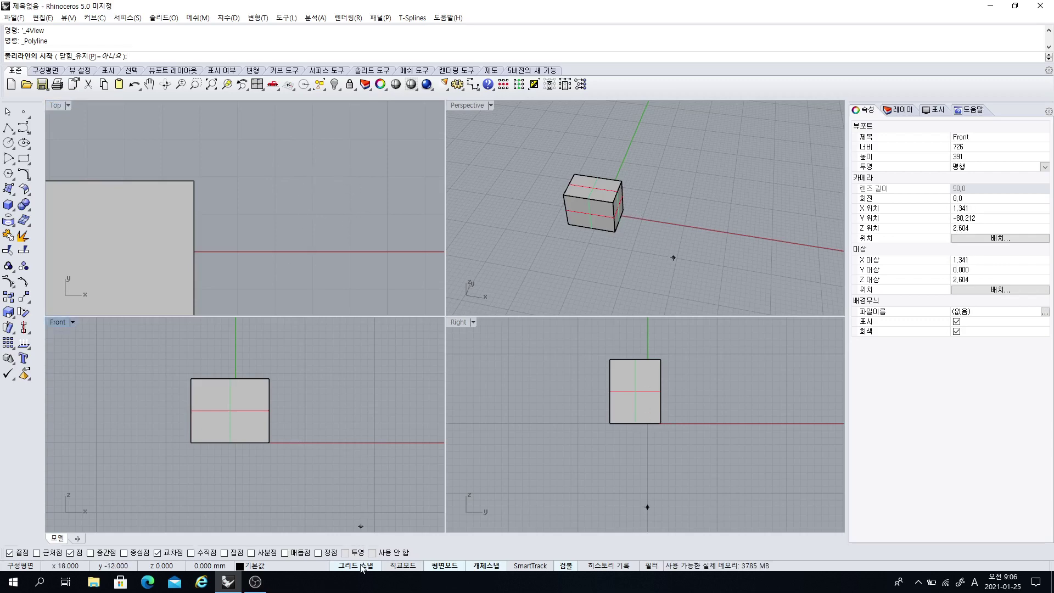
{"action": "scroll", "coordinate": [266, 230], "scroll_direction": "down", "scroll_amount": 5}
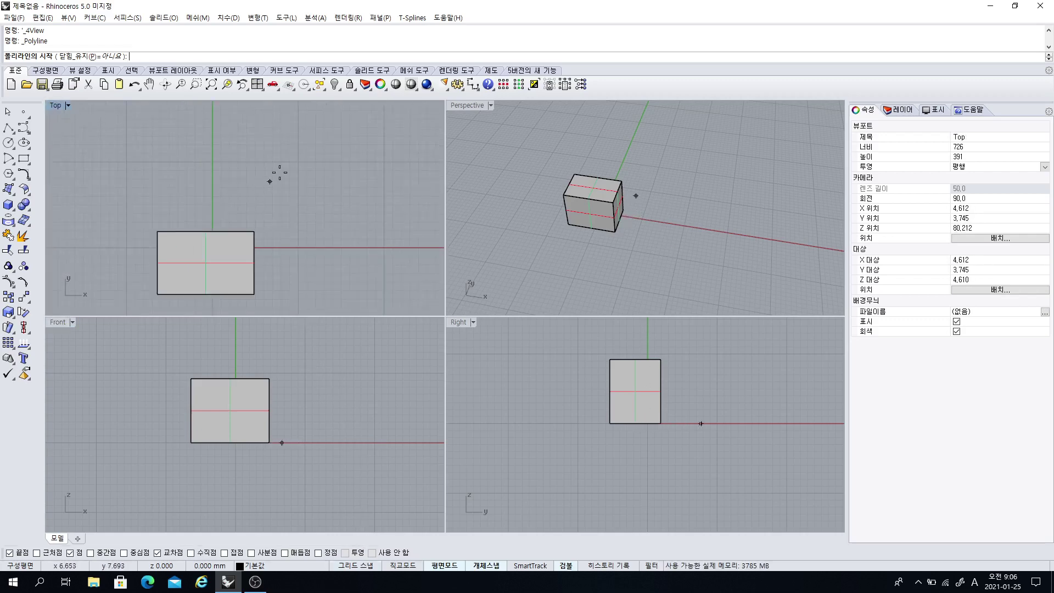
{"action": "scroll", "coordinate": [296, 162], "scroll_direction": "up", "scroll_amount": 6}
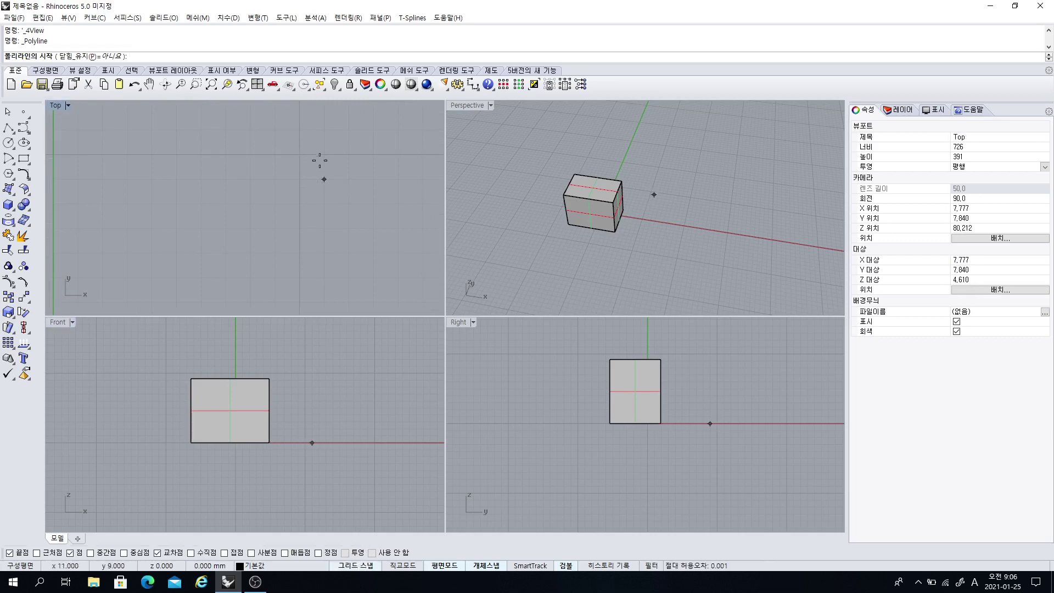
{"action": "left_click", "coordinate": [299, 154]}
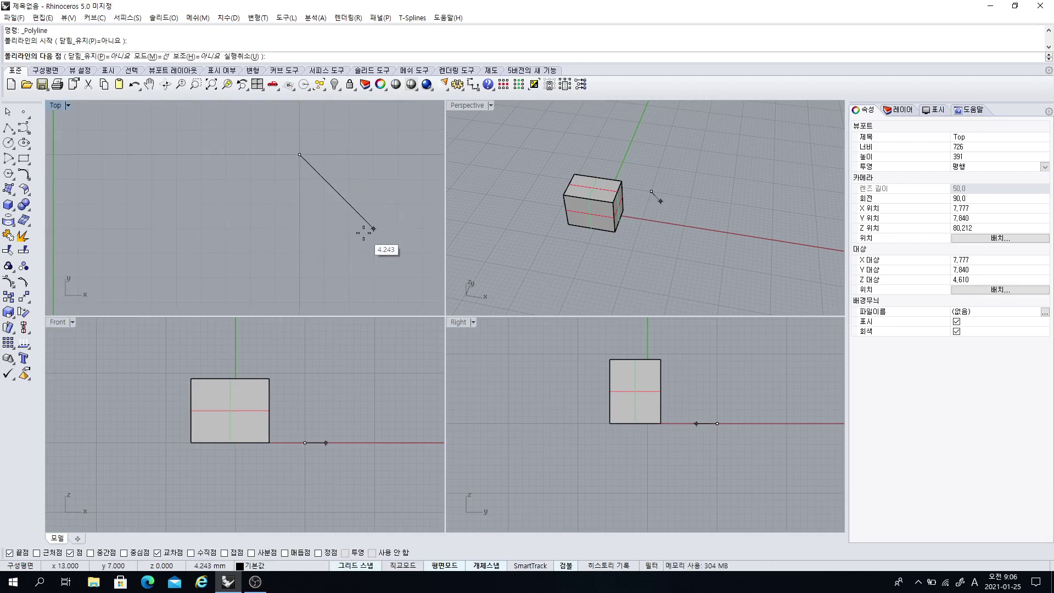
{"action": "key", "text": "Escape"}
{"action": "key", "text": "Return"}
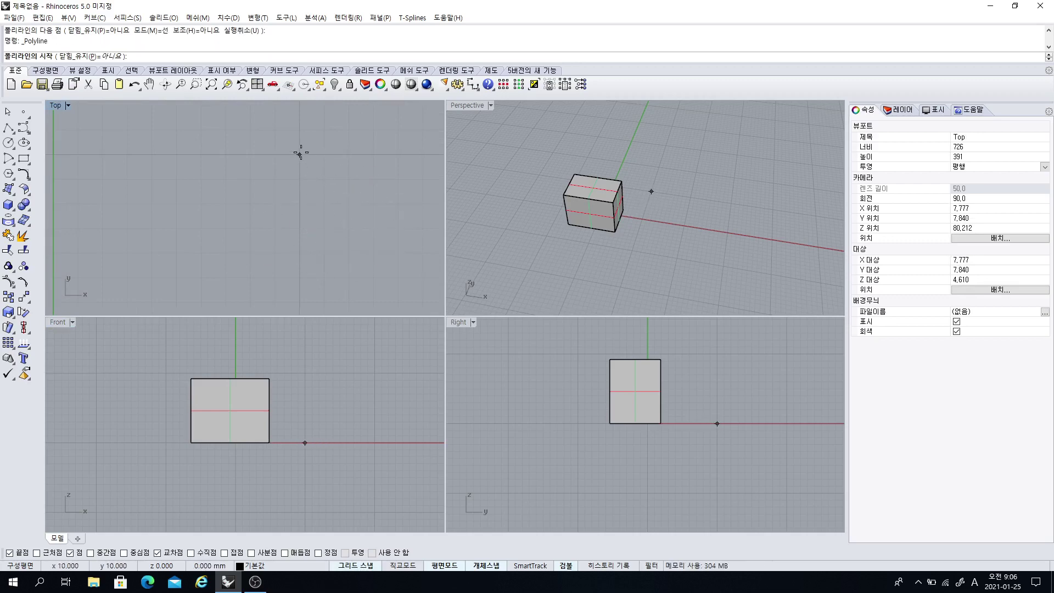
{"action": "left_click", "coordinate": [300, 155]}
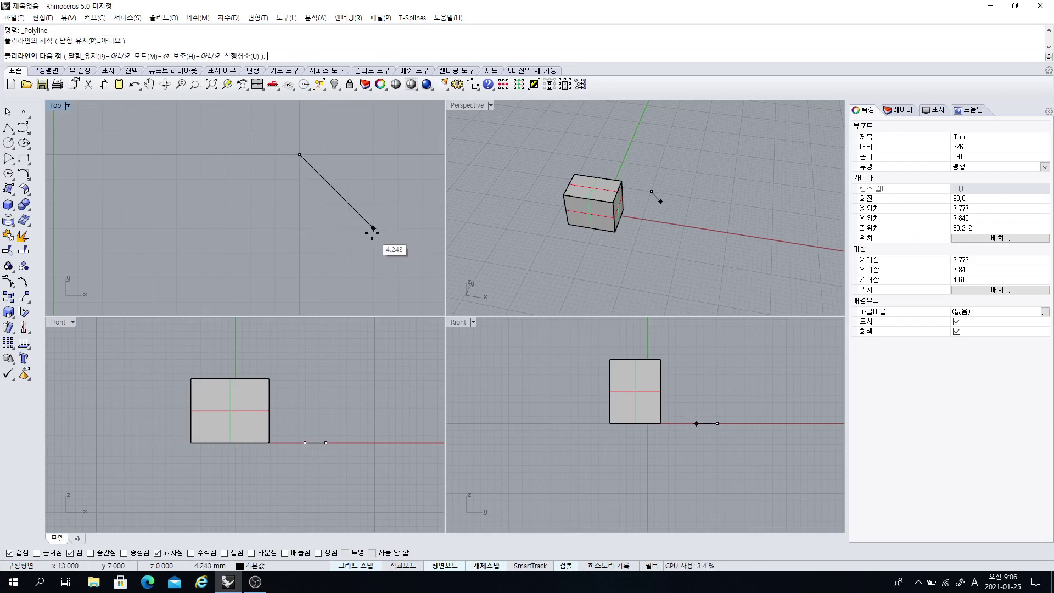
{"action": "key", "text": "Escape"}
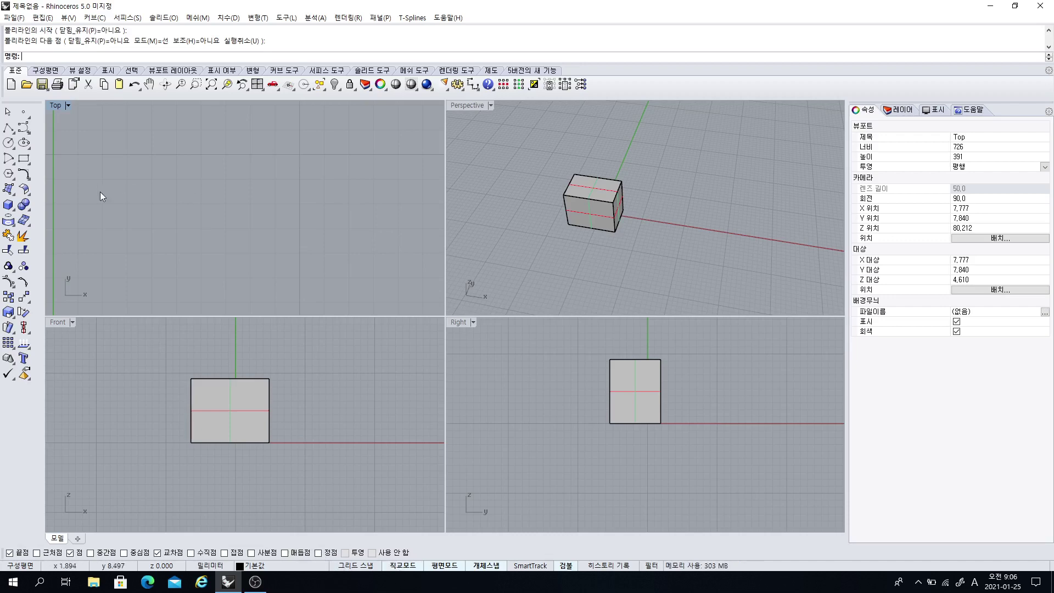
Move the box in the Top view so it lies below and to the right of the origin, and deselect it
{"action": "right_click_drag", "start_coordinate": [100, 192], "coordinate": [255, 175]}
{"action": "left_click_drag", "start_coordinate": [231, 194], "coordinate": [321, 226]}
{"action": "key", "text": "Escape"}
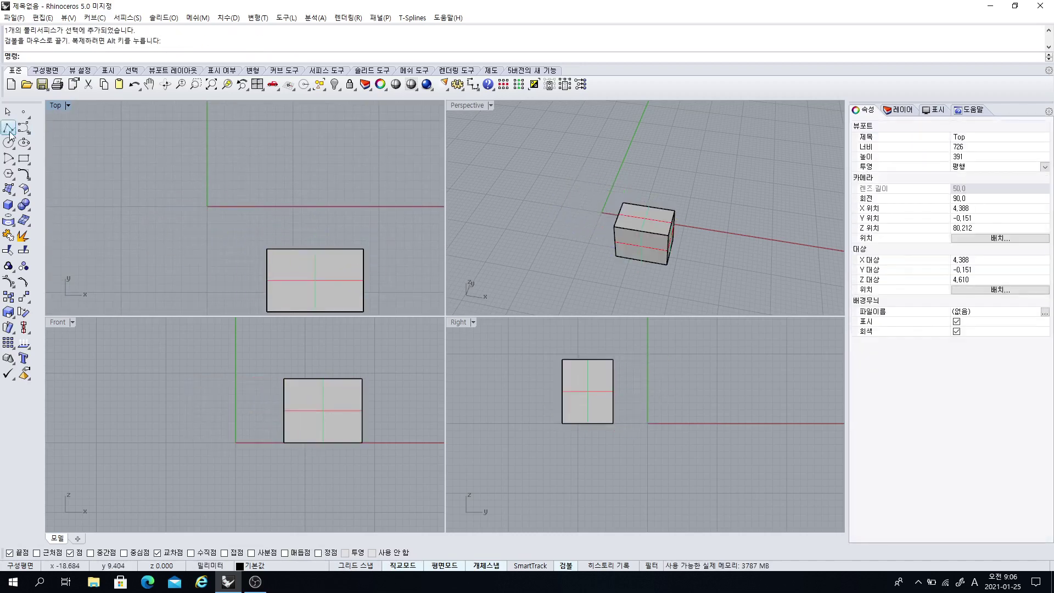
Start a polyline at the origin by entering 0, maximize the Top view, and switch Ortho off and on to compare line directions
{"action": "left_click", "coordinate": [8, 127]}
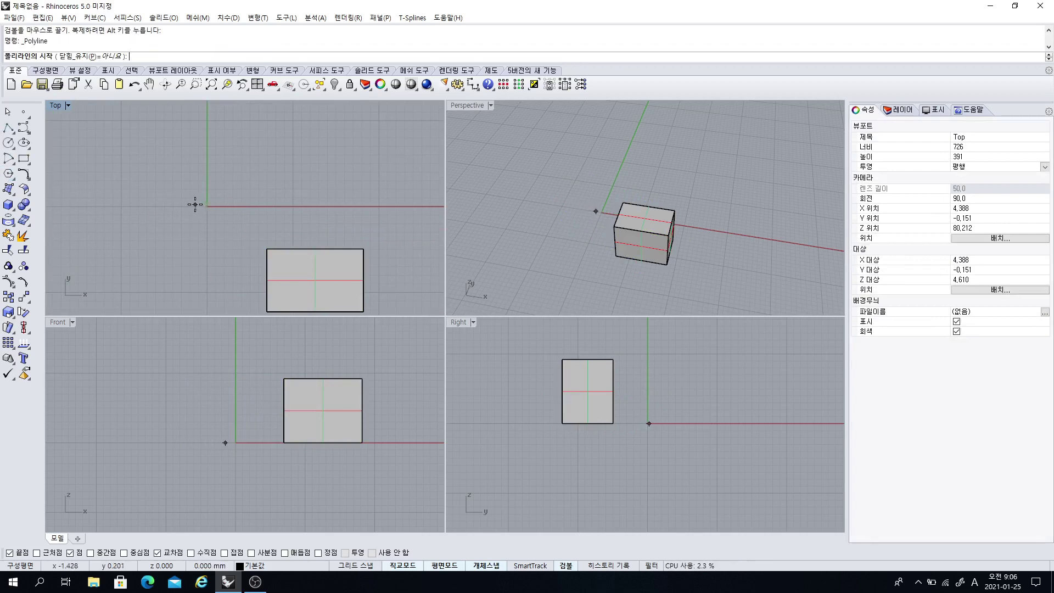
{"action": "type", "text": "0"}
{"action": "key", "text": "Return"}
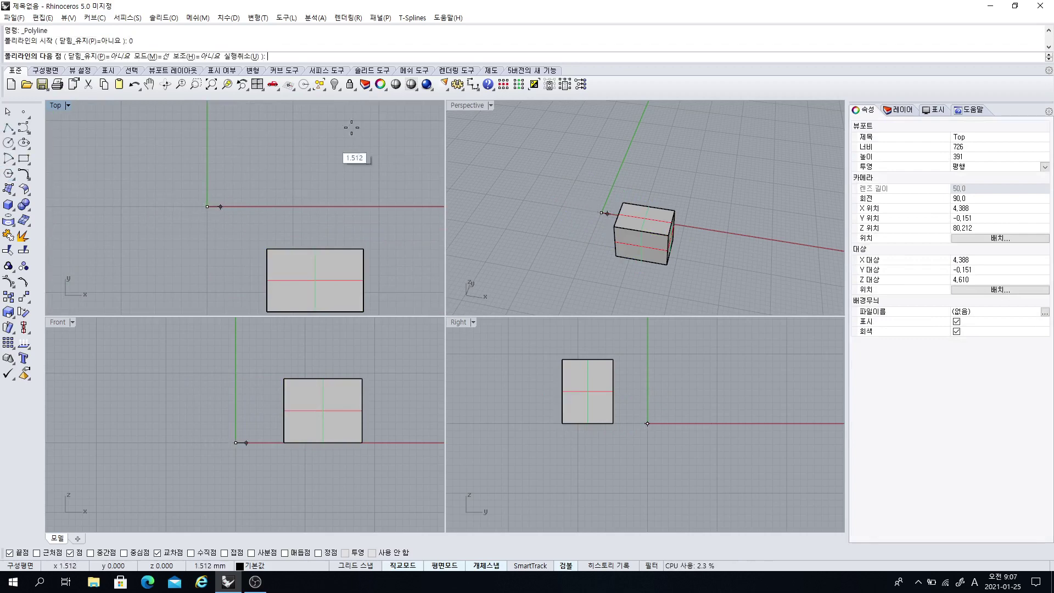
{"action": "scroll", "coordinate": [229, 207], "scroll_direction": "down", "scroll_amount": 3}
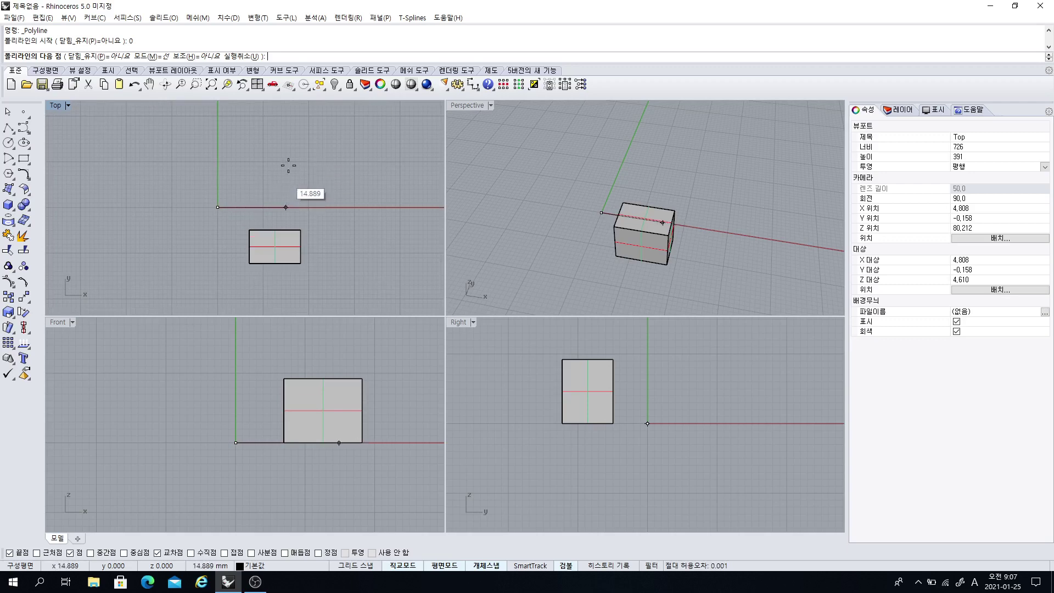
{"action": "double_click", "coordinate": [56, 105]}
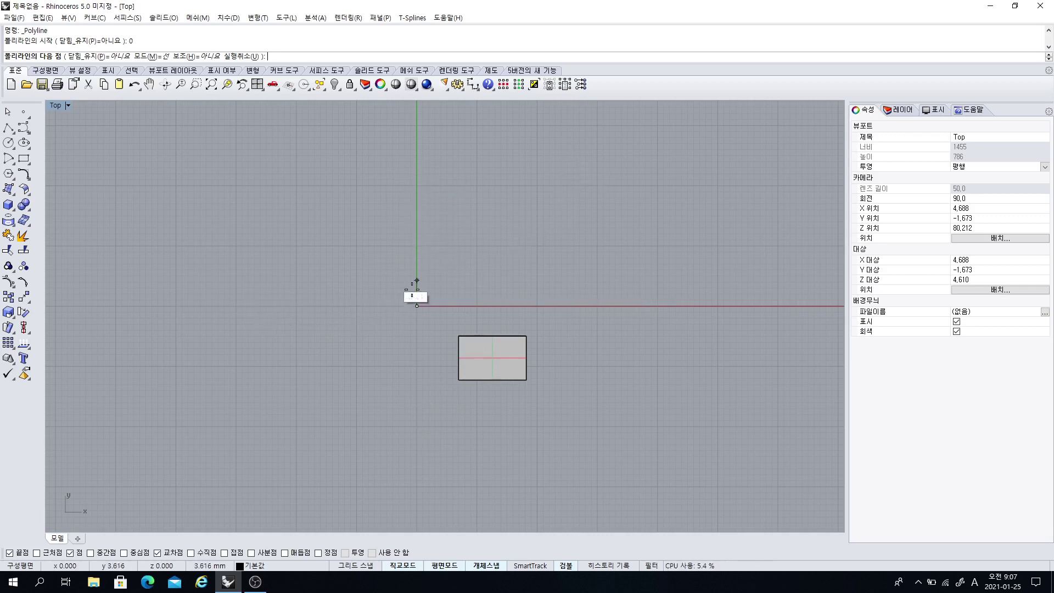
{"action": "left_click", "coordinate": [405, 570]}
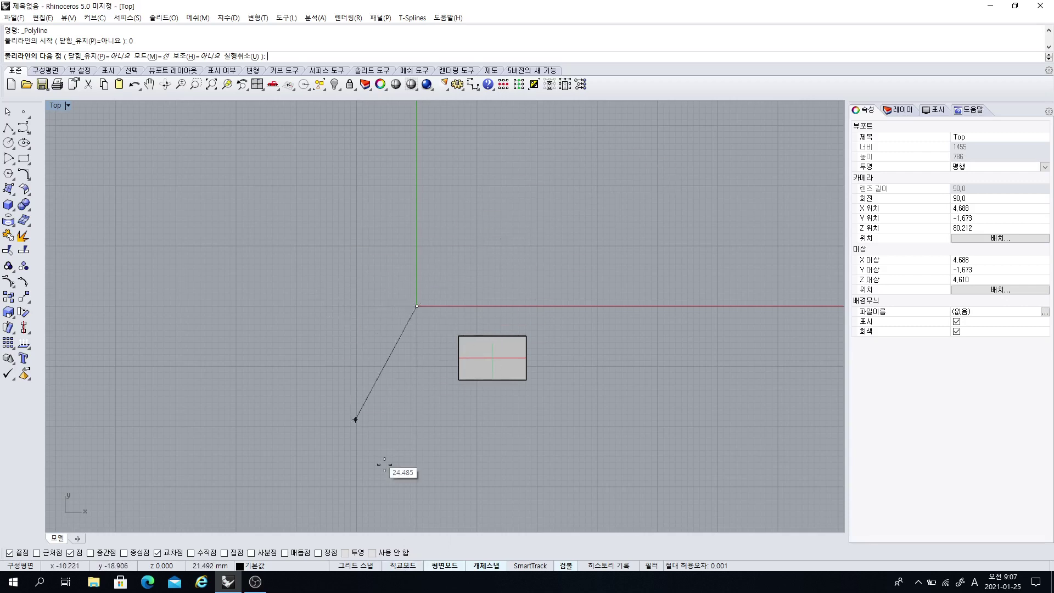
{"action": "left_click", "coordinate": [400, 567]}
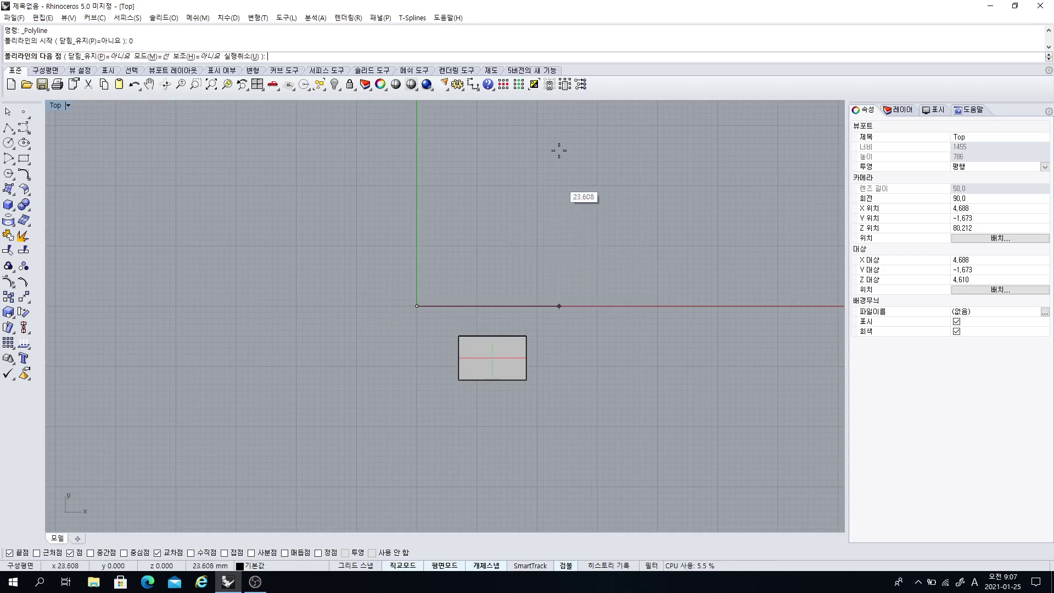
Open Rhino Options and examine the Grid settings in the document properties
{"action": "left_click", "coordinate": [458, 85]}
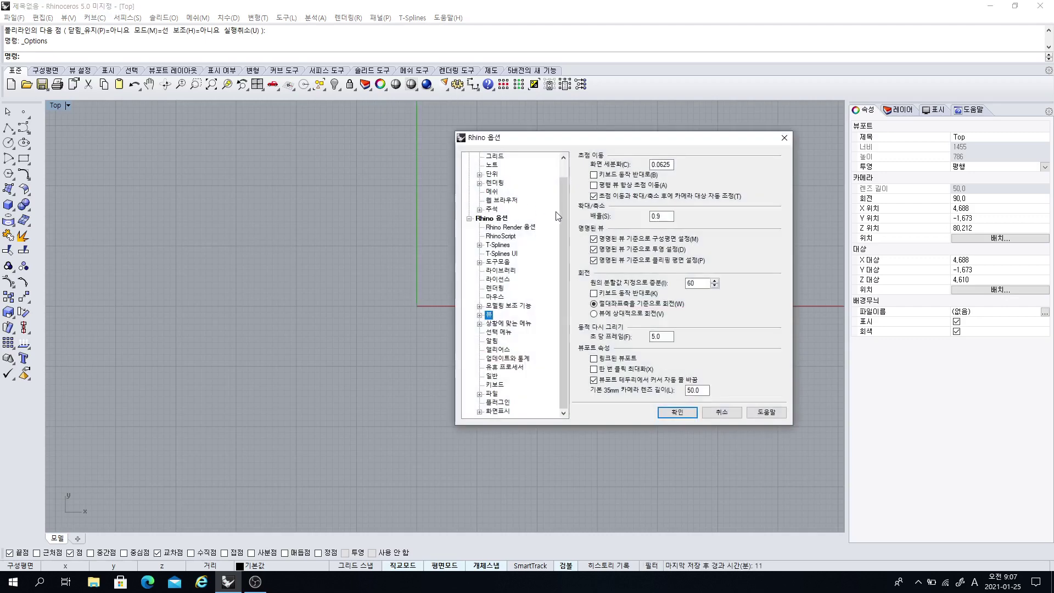
{"action": "left_click_drag", "start_coordinate": [564, 217], "coordinate": [564, 201]}
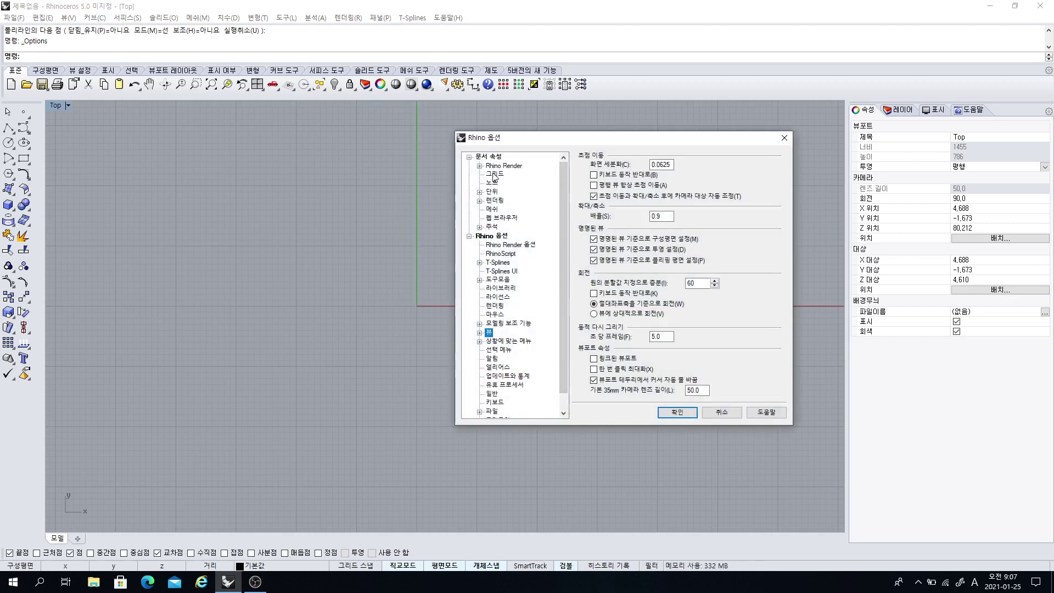
{"action": "left_click", "coordinate": [494, 175]}
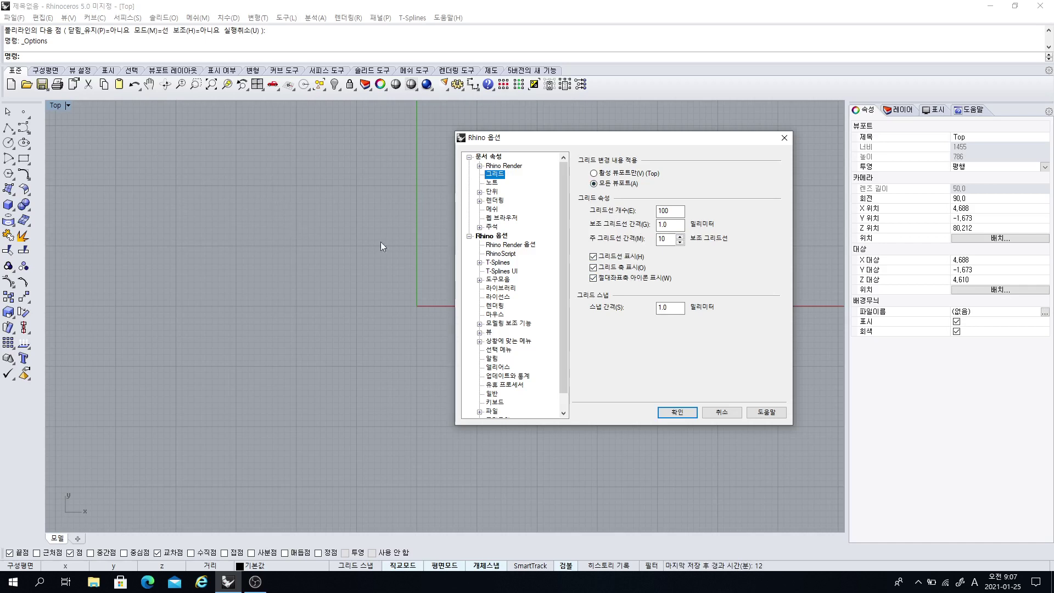
Examine the Modeling Aids options with their Cursor Tooltips, SmartTrack and Nudge subpages
{"action": "scroll", "coordinate": [561, 245], "scroll_direction": "down", "scroll_amount": 1}
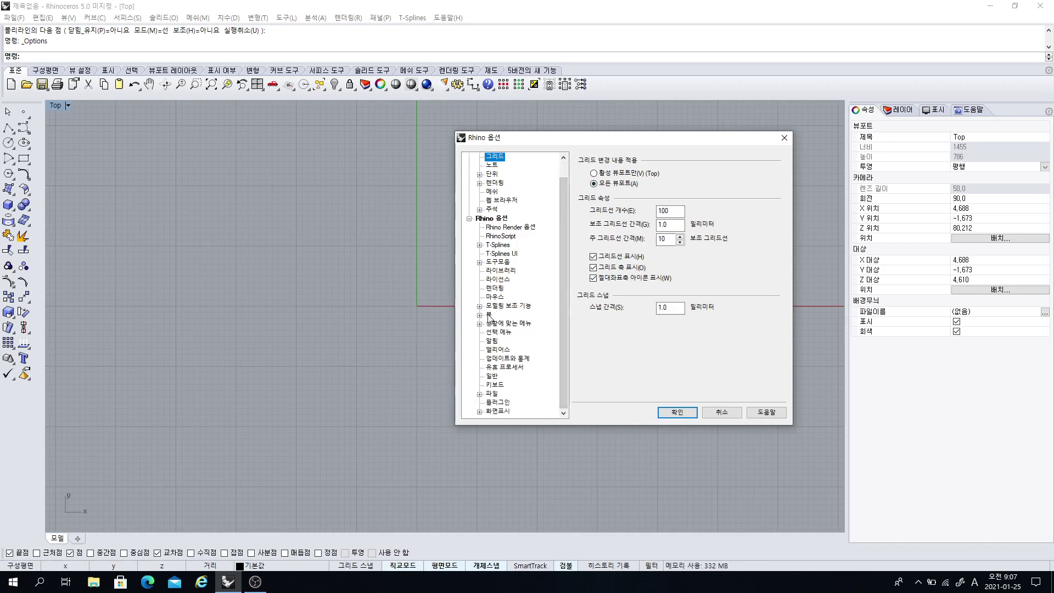
{"action": "left_click", "coordinate": [507, 306]}
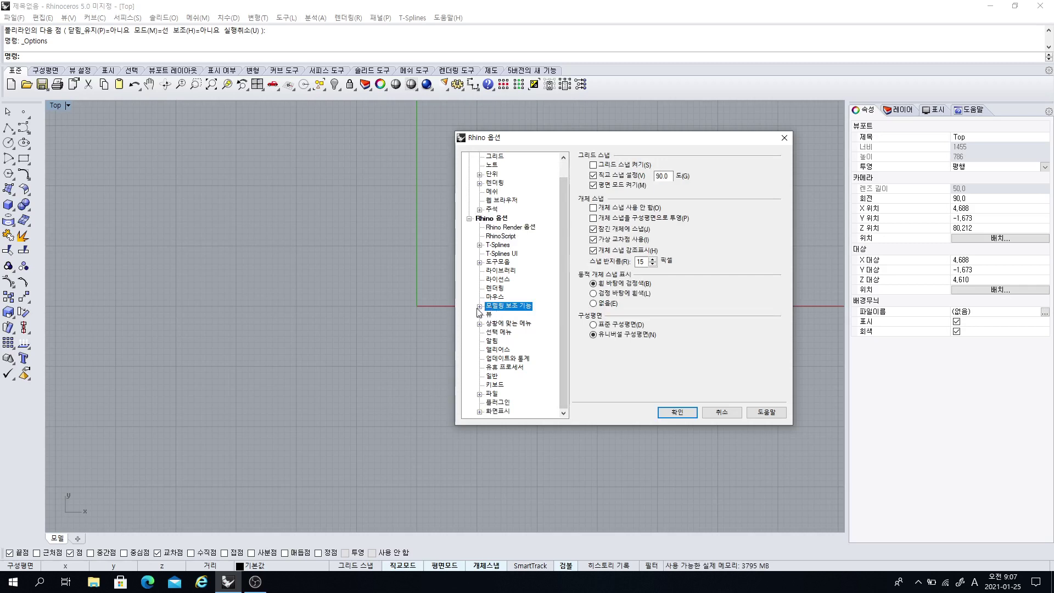
{"action": "left_click", "coordinate": [480, 306]}
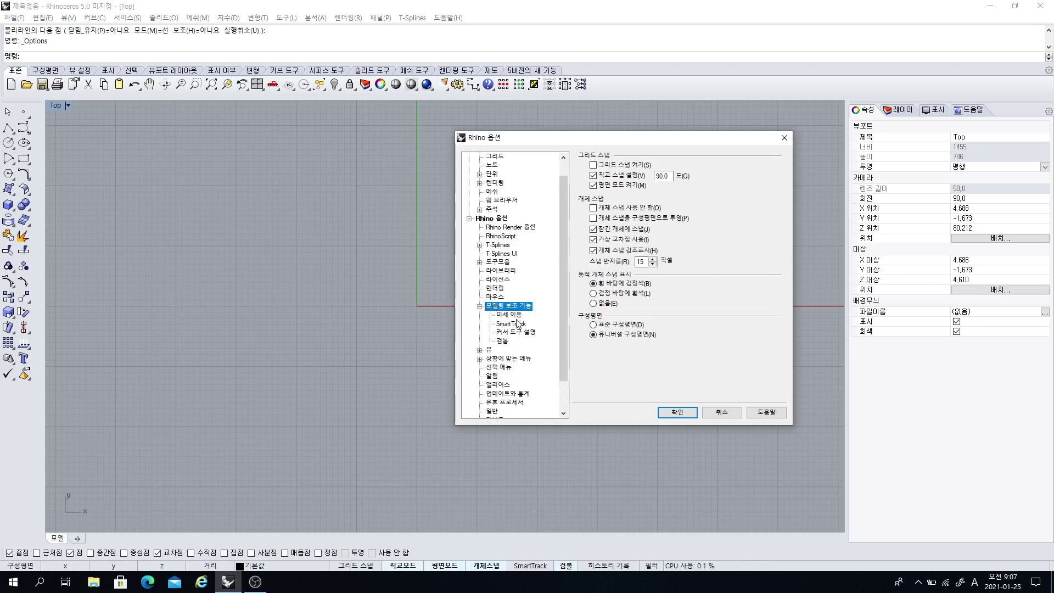
{"action": "left_click", "coordinate": [508, 333]}
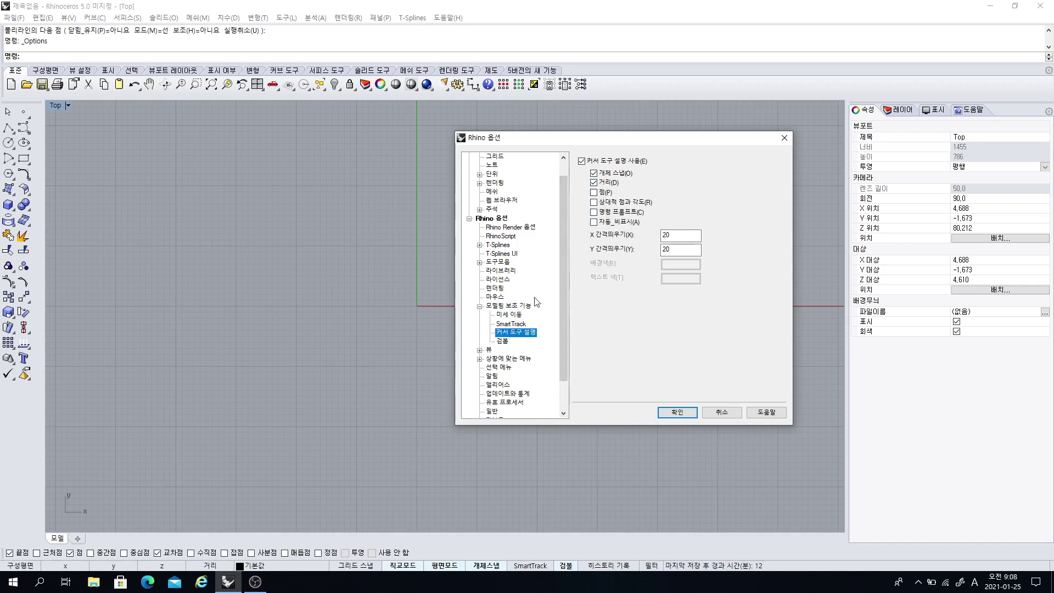
{"action": "left_click", "coordinate": [508, 324]}
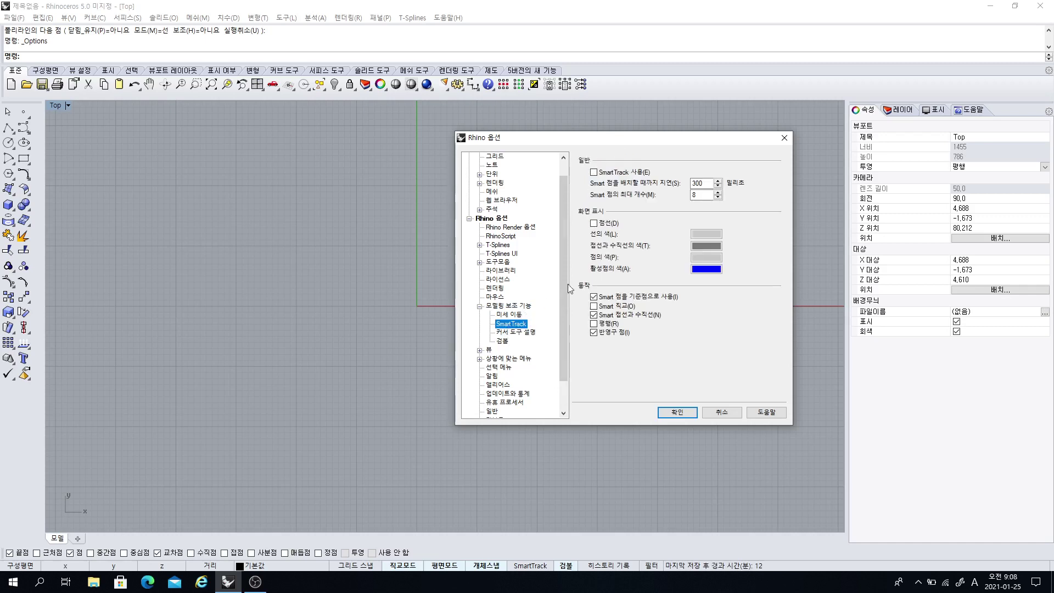
{"action": "left_click", "coordinate": [509, 315]}
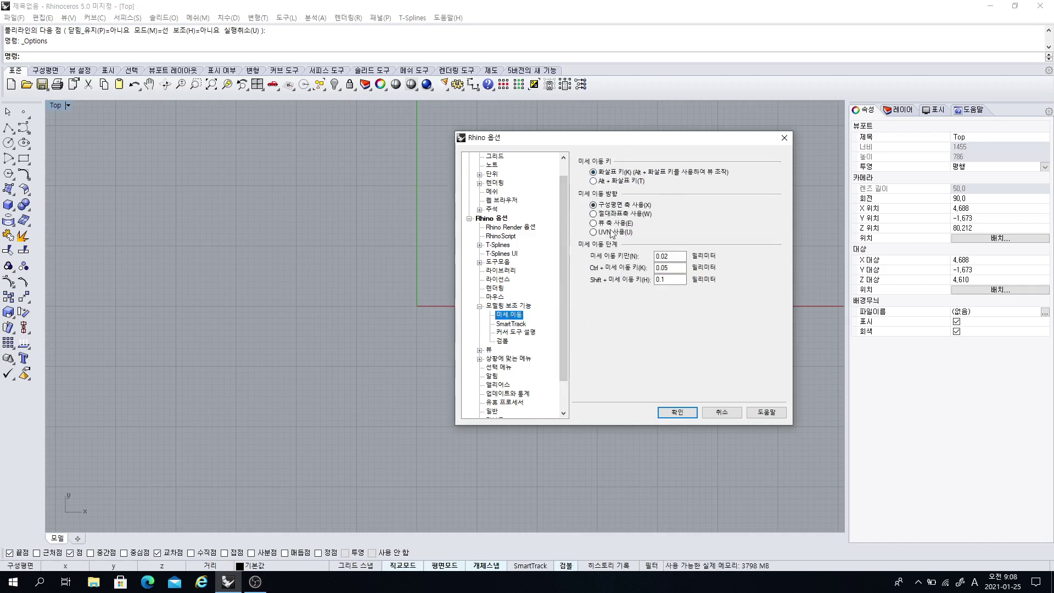
Return to the Grid settings and examine the document's Units and tolerance settings
{"action": "left_click_drag", "start_coordinate": [562, 265], "coordinate": [566, 229]}
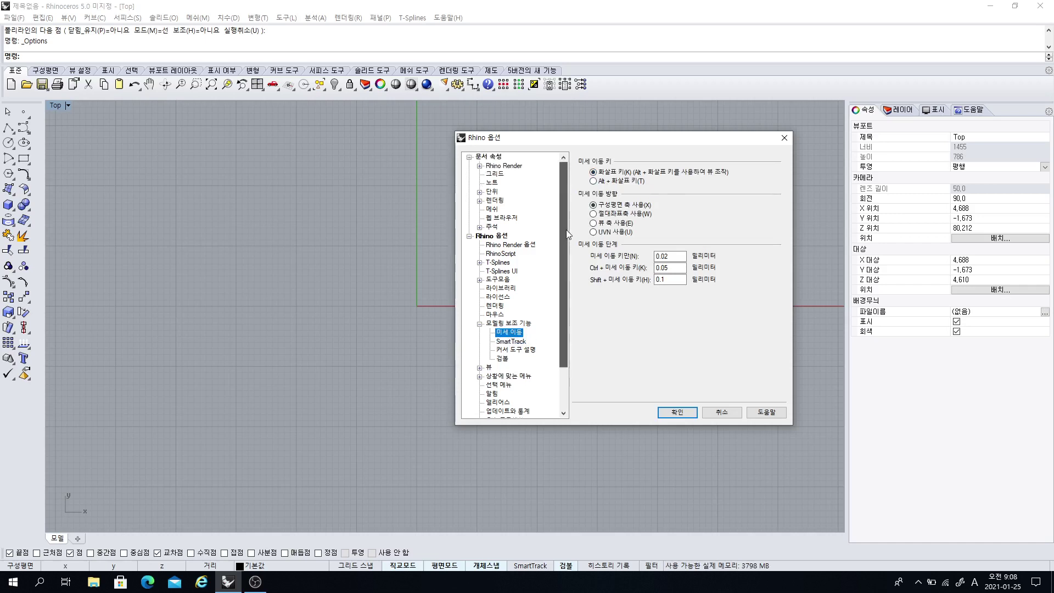
{"action": "left_click", "coordinate": [495, 175]}
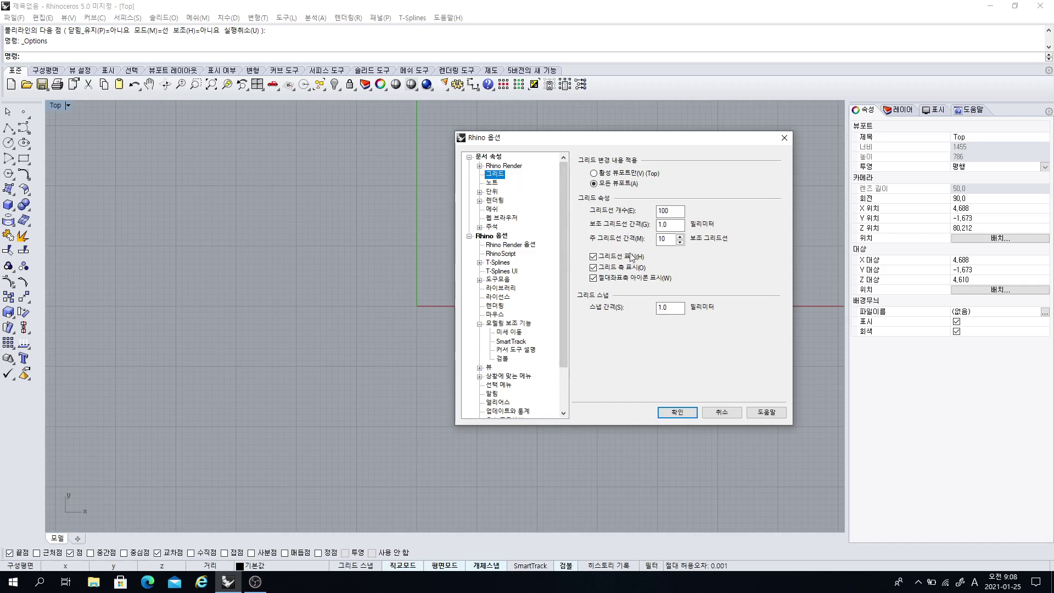
{"action": "mouse_move", "coordinate": [560, 202]}
{"action": "left_mouse_down"}
{"action": "mouse_move", "coordinate": [558, 223]}
{"action": "mouse_move", "coordinate": [557, 203]}
{"action": "left_mouse_up"}
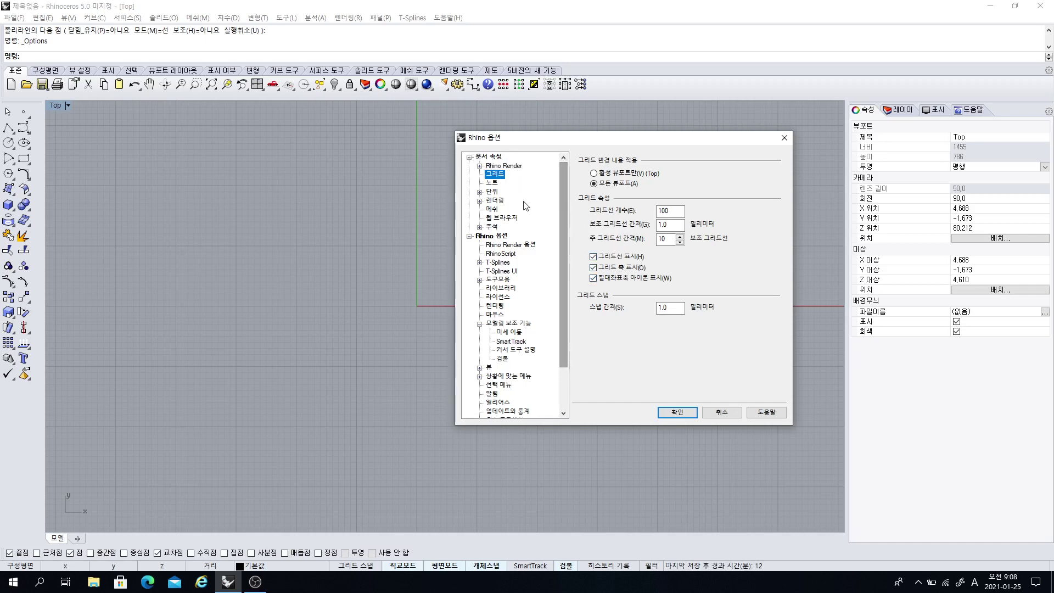
{"action": "left_click", "coordinate": [492, 192]}
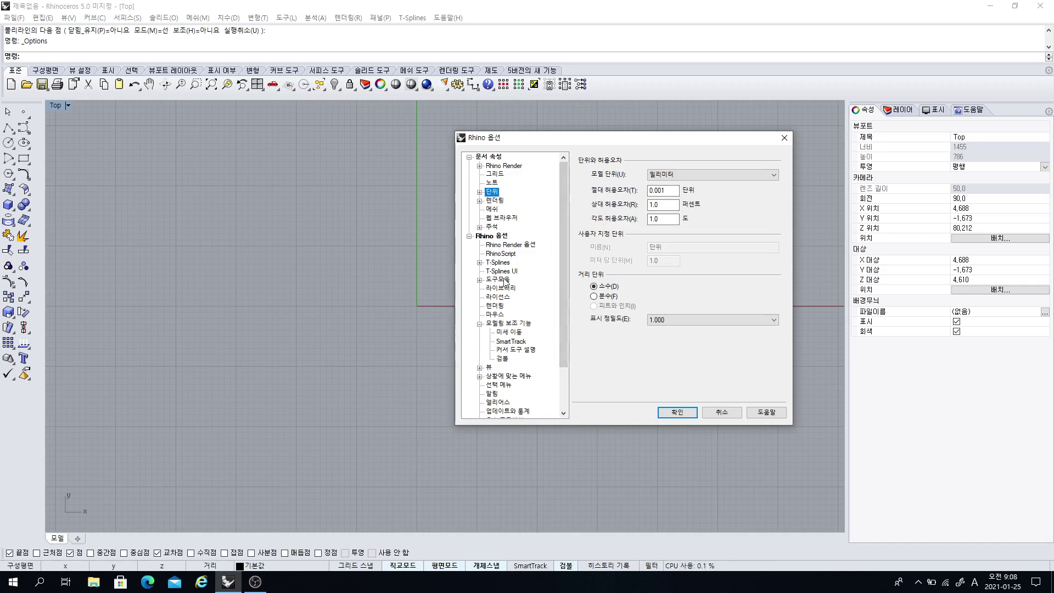
Go through the Modeling Aids options again, reviewing the snap, Cursor Tooltips, SmartTrack and Nudge settings
{"action": "left_click", "coordinate": [510, 326]}
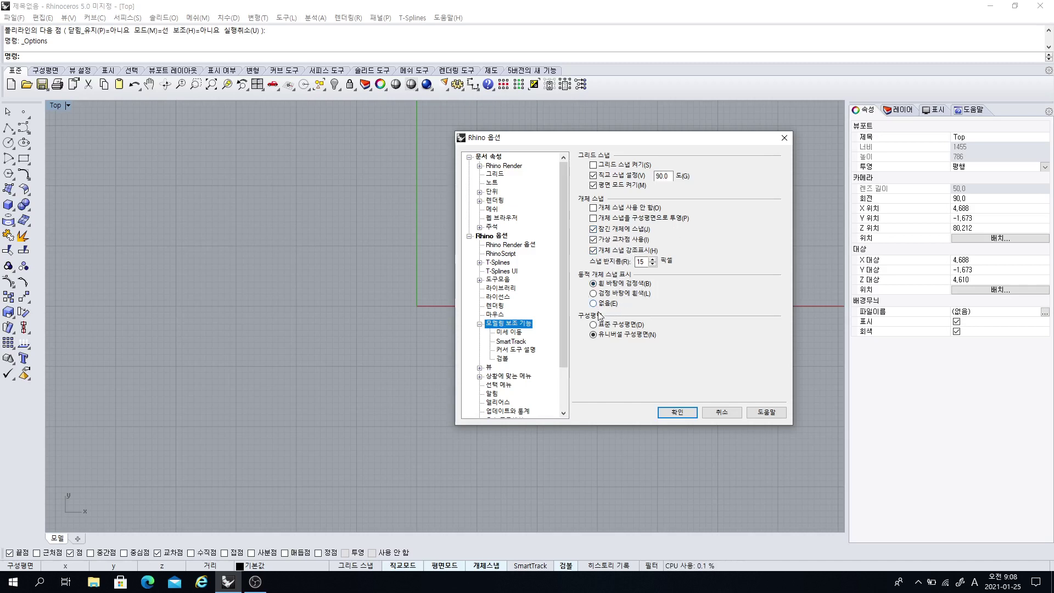
{"action": "left_click", "coordinate": [503, 352]}
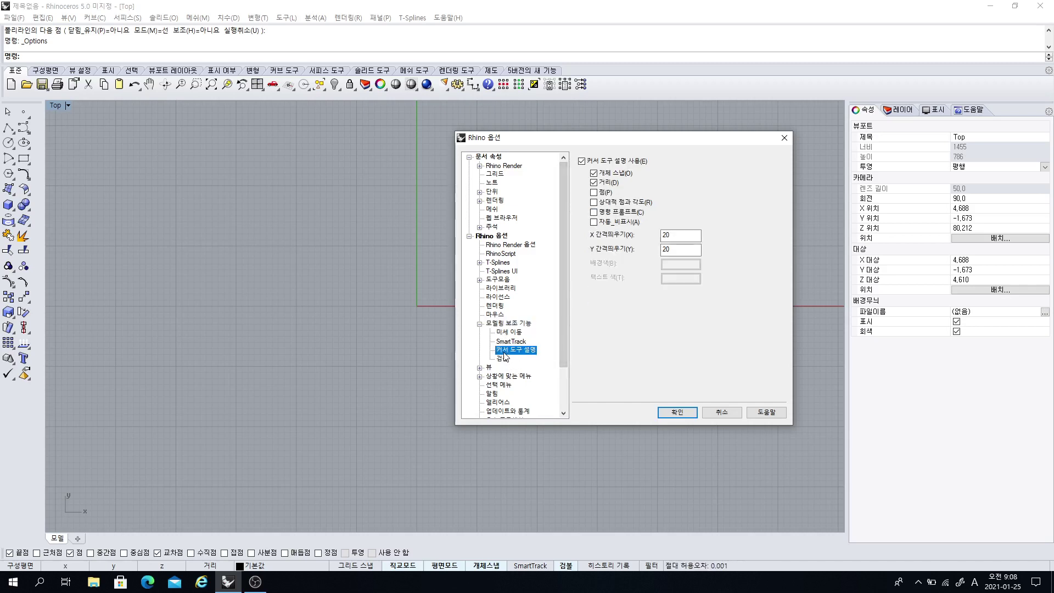
{"action": "left_click", "coordinate": [509, 343]}
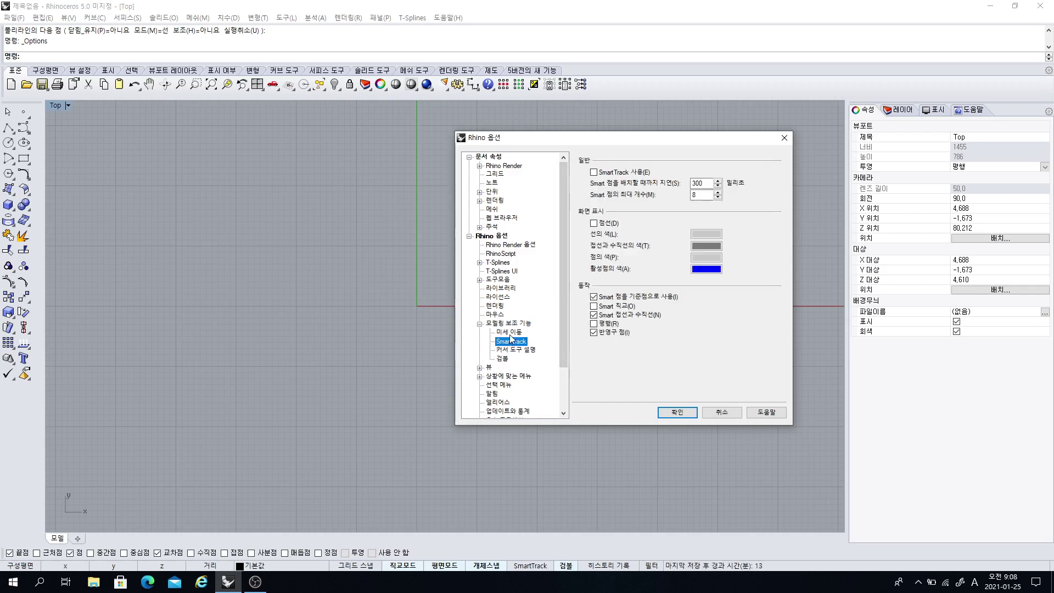
{"action": "left_click", "coordinate": [510, 333]}
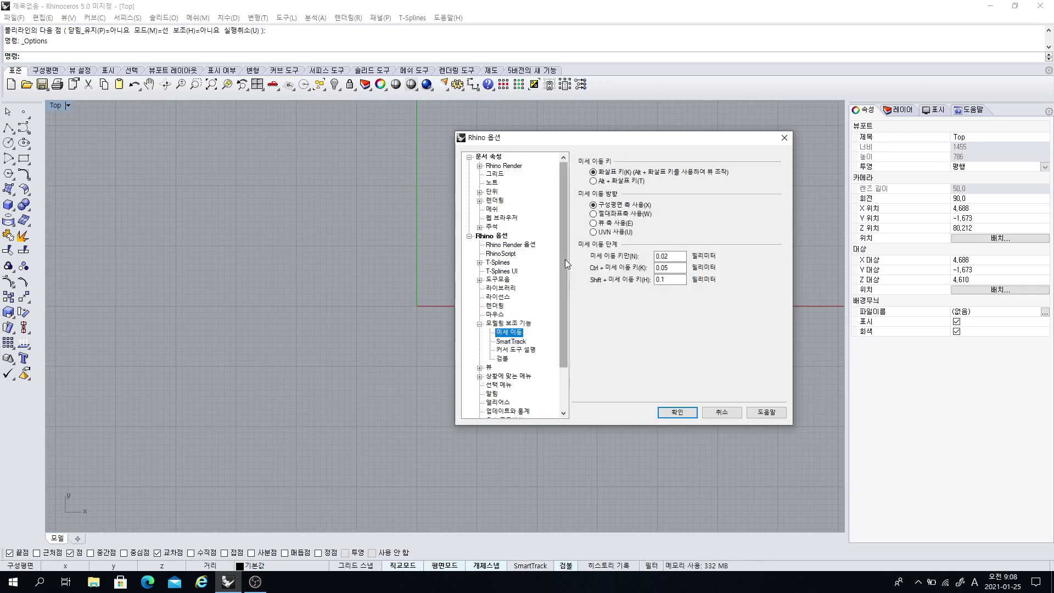
Examine the Annotation, Grid and Units pages of the document properties, including the Model subpage of Units
{"action": "left_click_drag", "start_coordinate": [565, 259], "coordinate": [560, 306]}
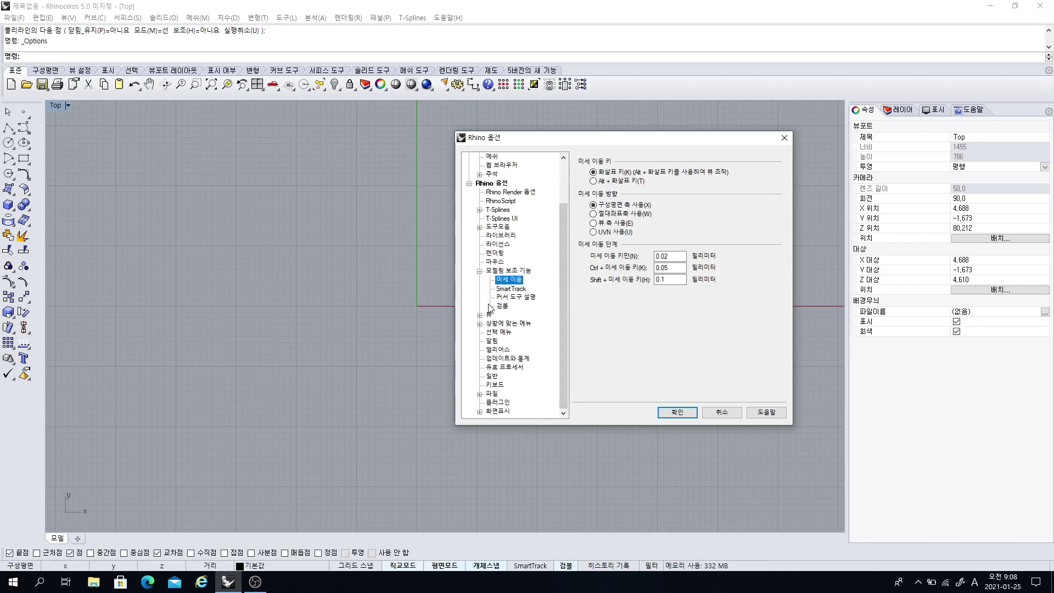
{"action": "left_click_drag", "start_coordinate": [561, 246], "coordinate": [568, 208]}
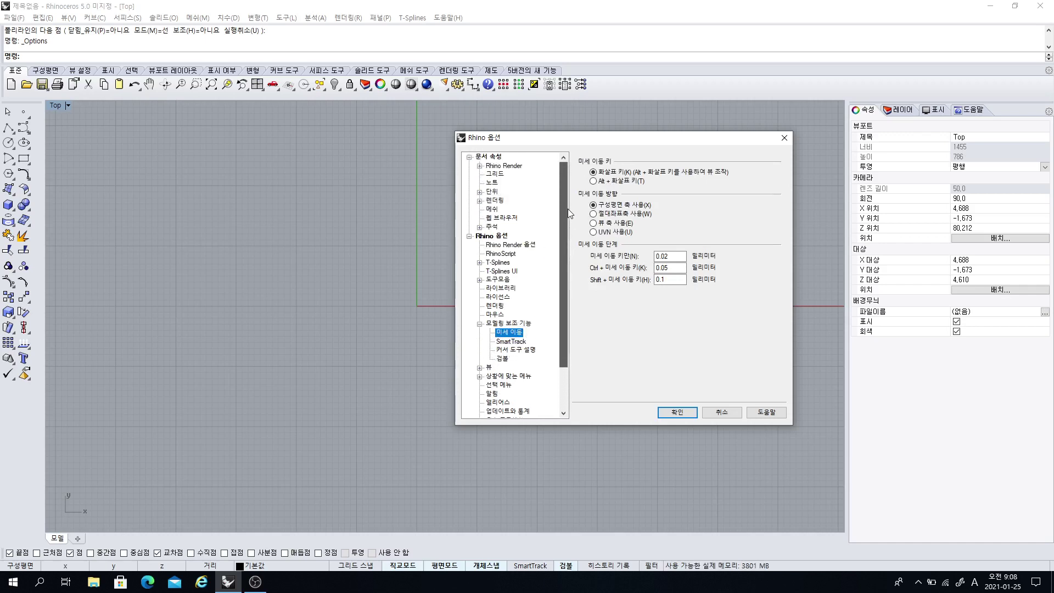
{"action": "left_click", "coordinate": [493, 226]}
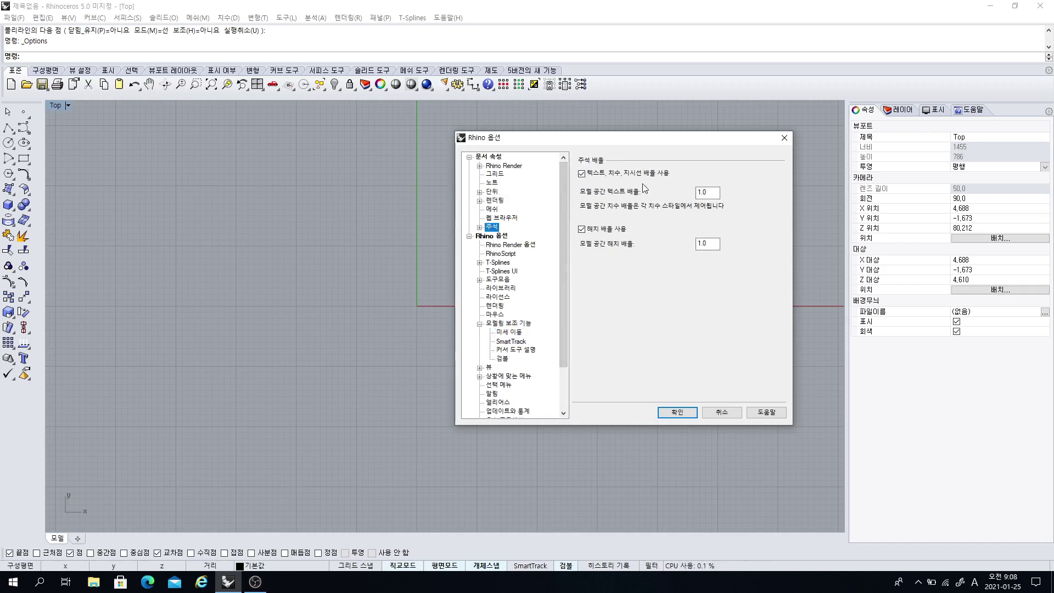
{"action": "left_click", "coordinate": [479, 227]}
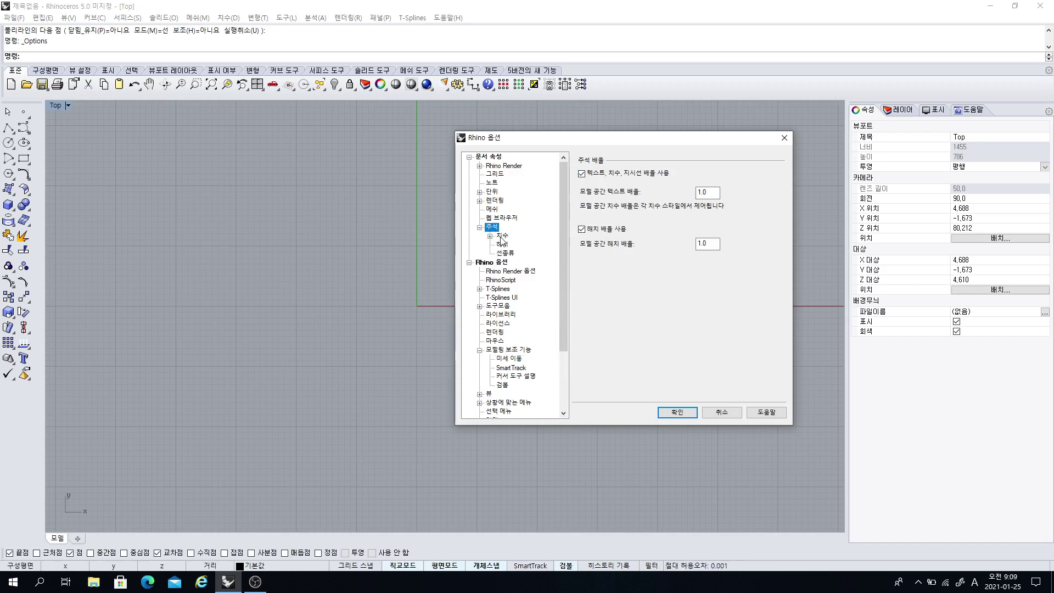
{"action": "left_click", "coordinate": [494, 174]}
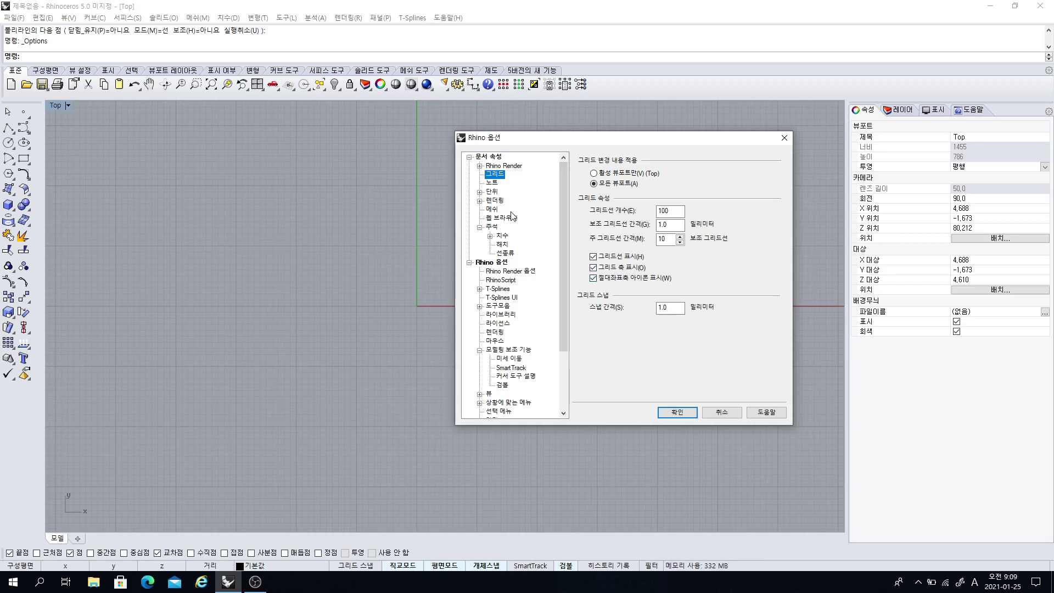
{"action": "left_click", "coordinate": [490, 192]}
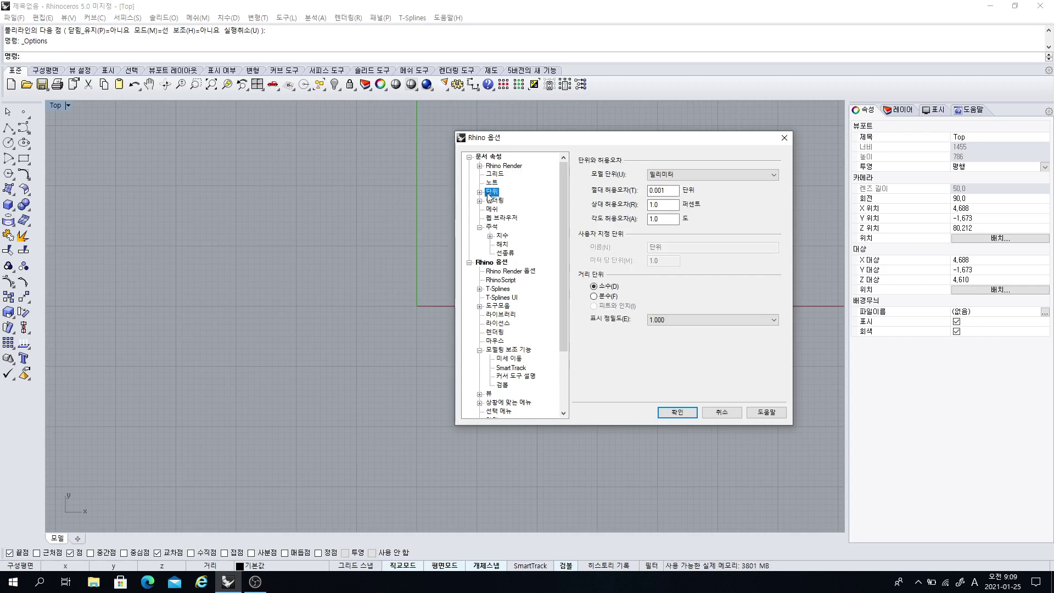
{"action": "left_click", "coordinate": [479, 192]}
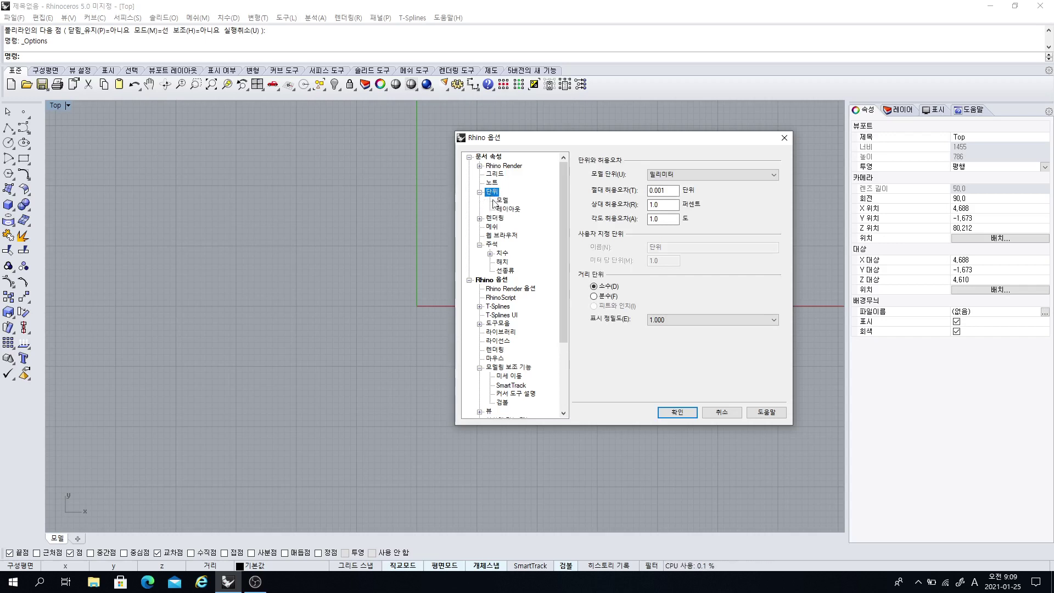
{"action": "left_click", "coordinate": [503, 200]}
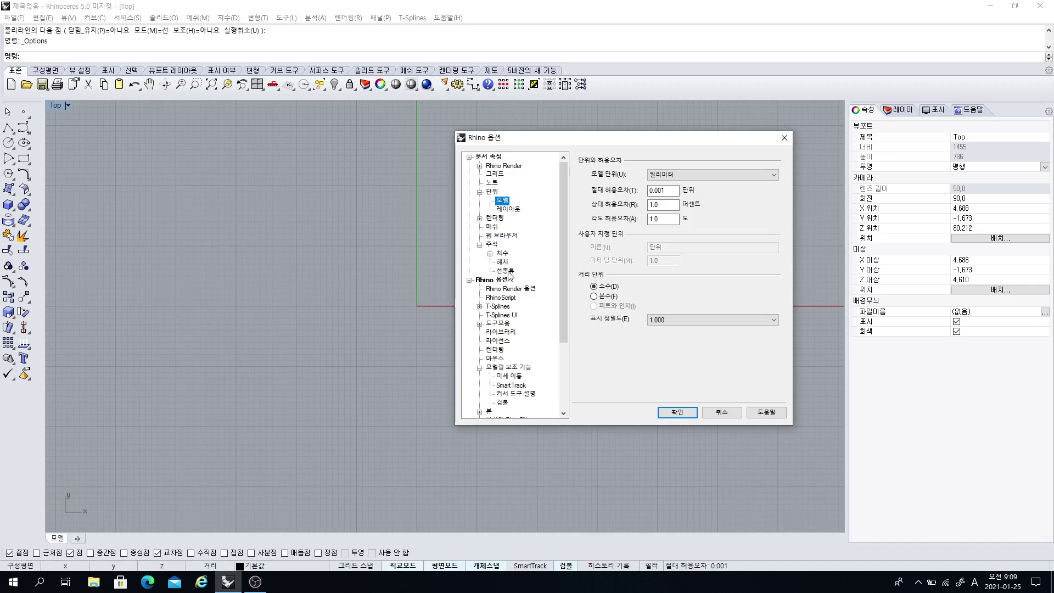
Examine the application-level pages for Toolbars, Mouse, Nudge, Cursor Tooltips, Gumball and Files in Rhino Options
{"action": "left_click_drag", "start_coordinate": [563, 271], "coordinate": [564, 311]}
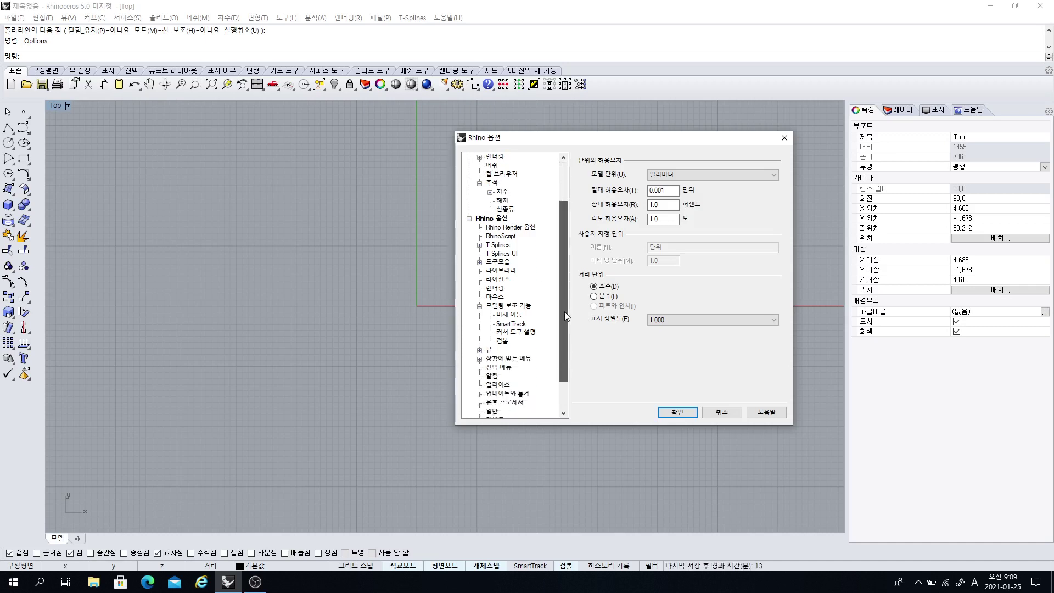
{"action": "left_click", "coordinate": [497, 262]}
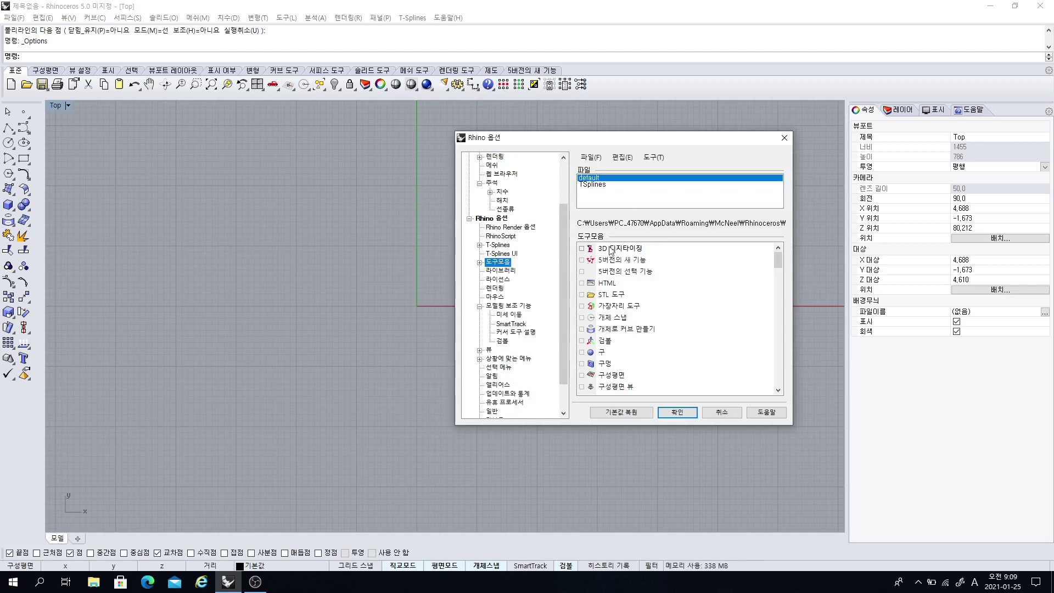
{"action": "left_click_drag", "start_coordinate": [561, 254], "coordinate": [561, 281]}
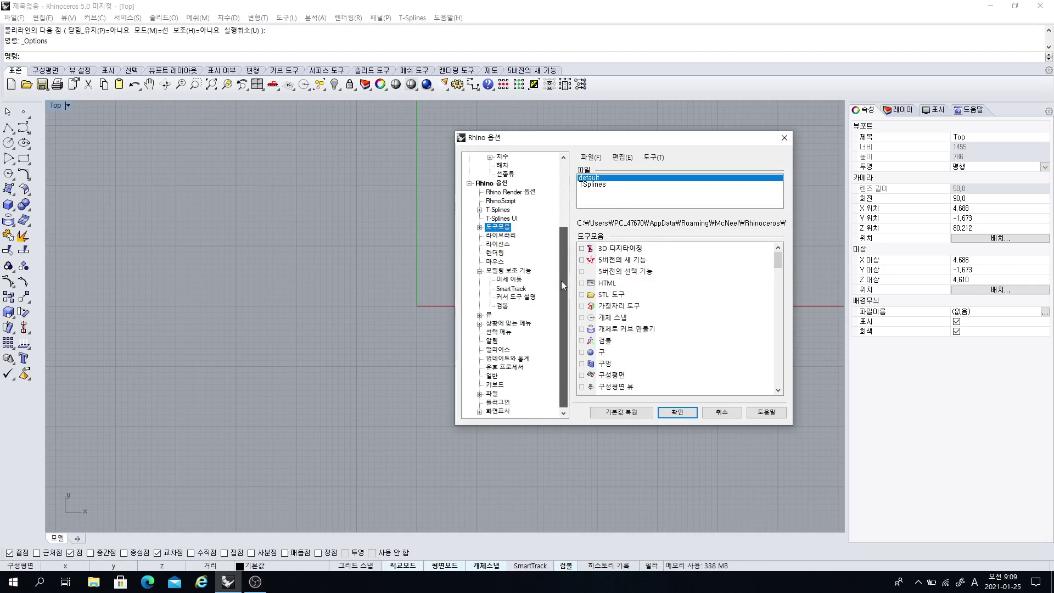
{"action": "left_click", "coordinate": [497, 262]}
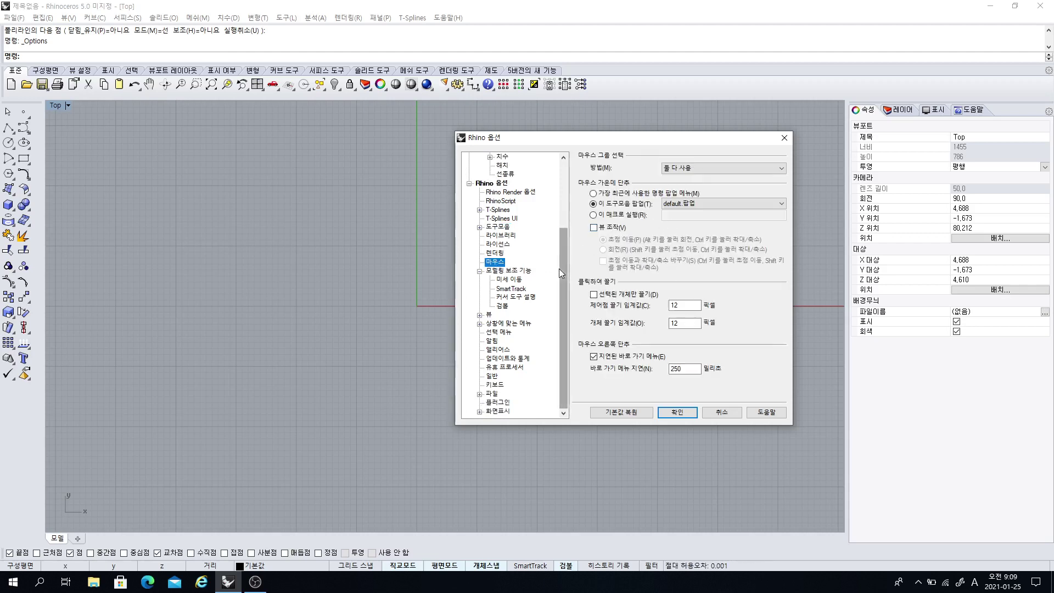
{"action": "left_click", "coordinate": [509, 282]}
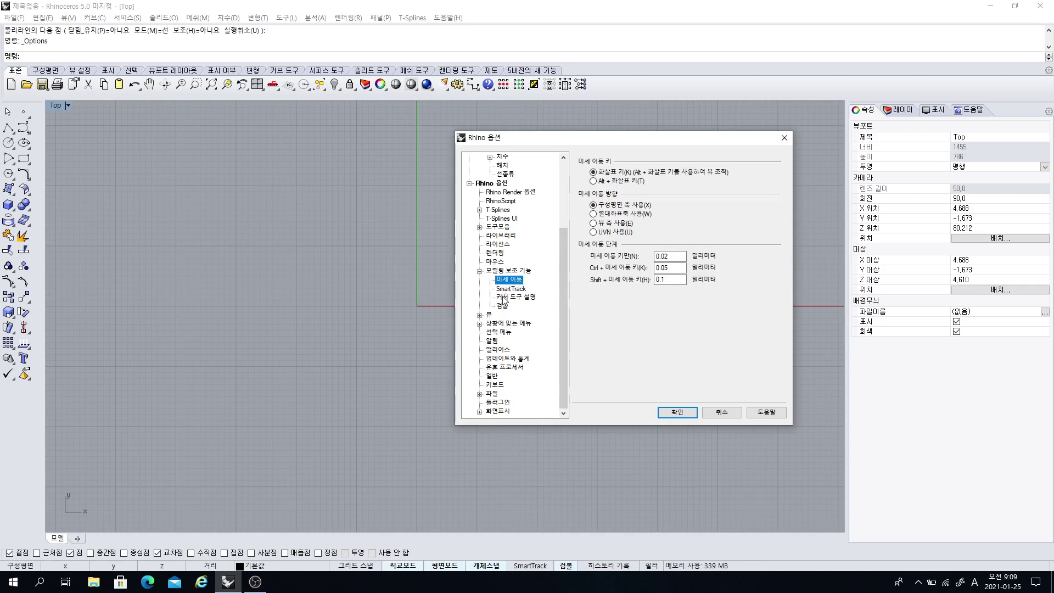
{"action": "left_click", "coordinate": [503, 298]}
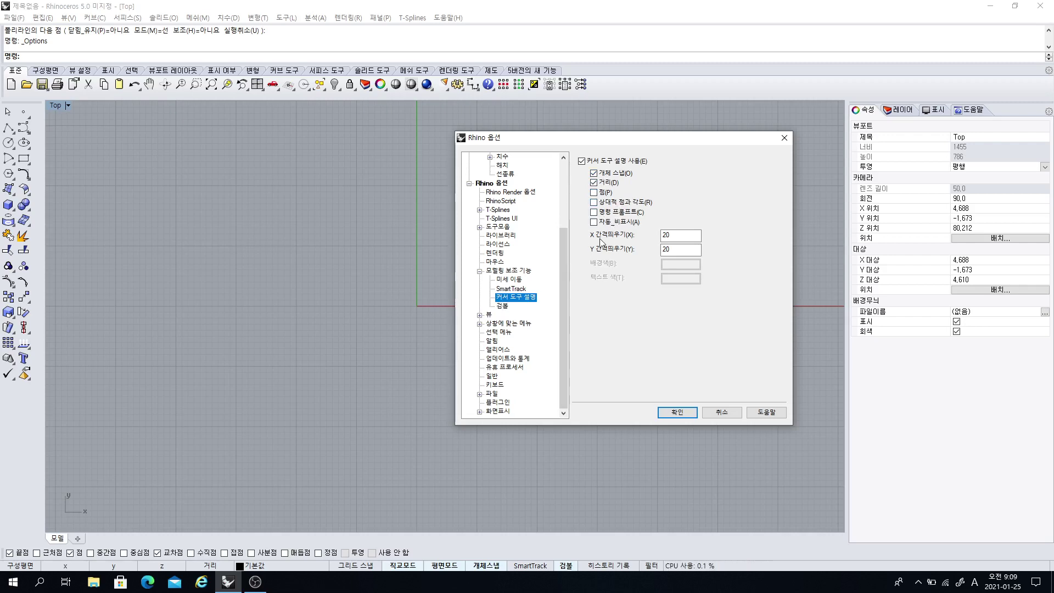
{"action": "left_click", "coordinate": [504, 307]}
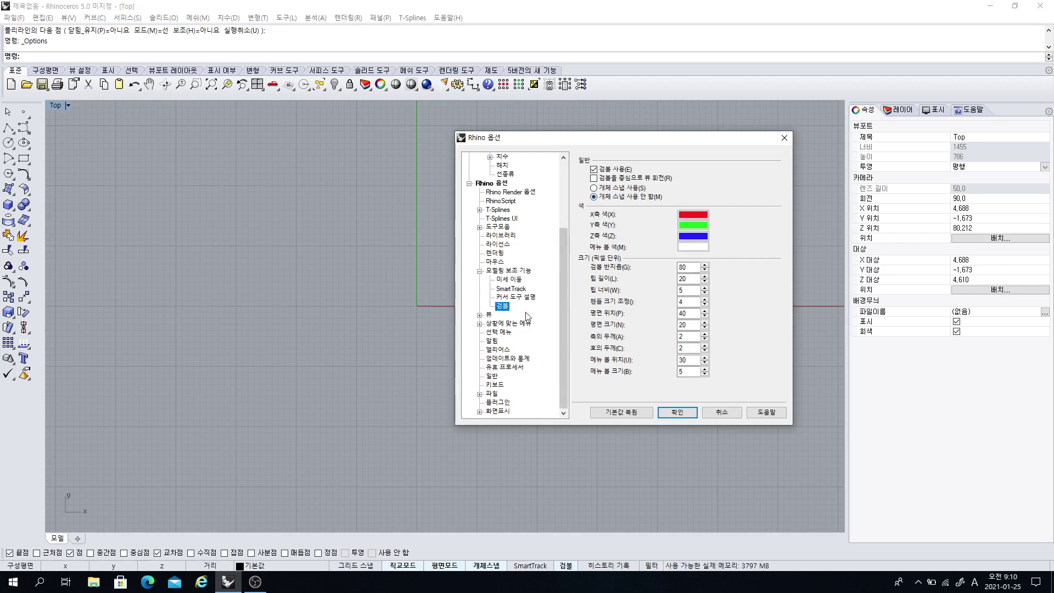
{"action": "left_click", "coordinate": [479, 315]}
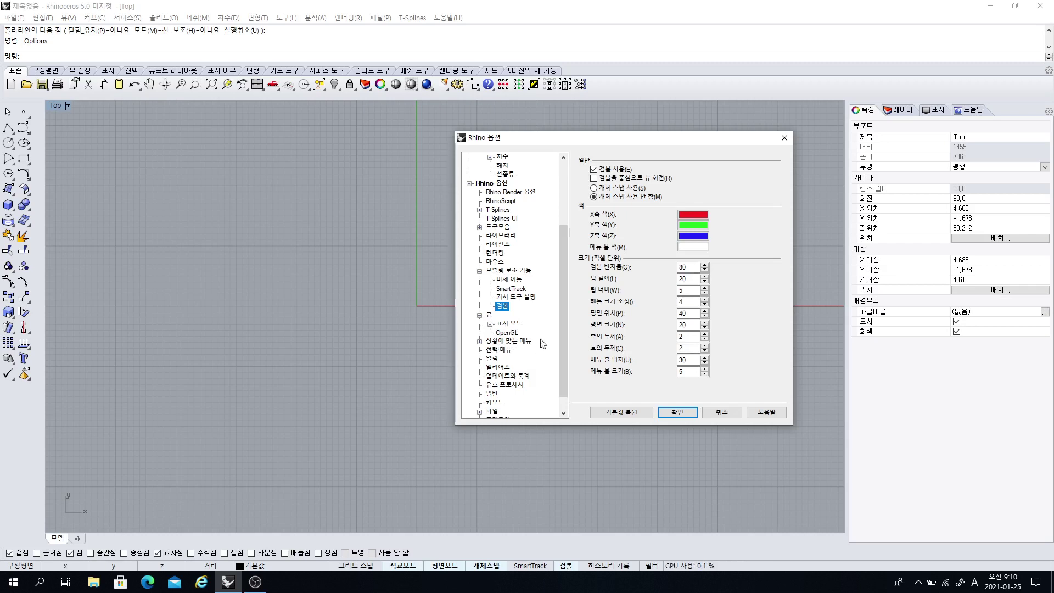
{"action": "scroll", "coordinate": [565, 334], "scroll_direction": "down", "scroll_amount": 1}
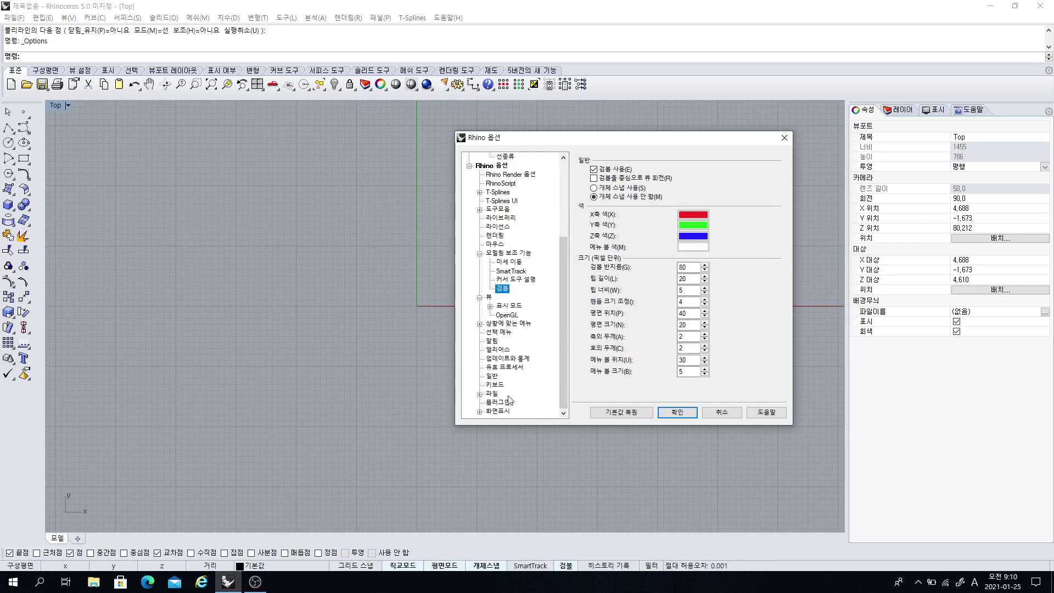
{"action": "left_click", "coordinate": [492, 394]}
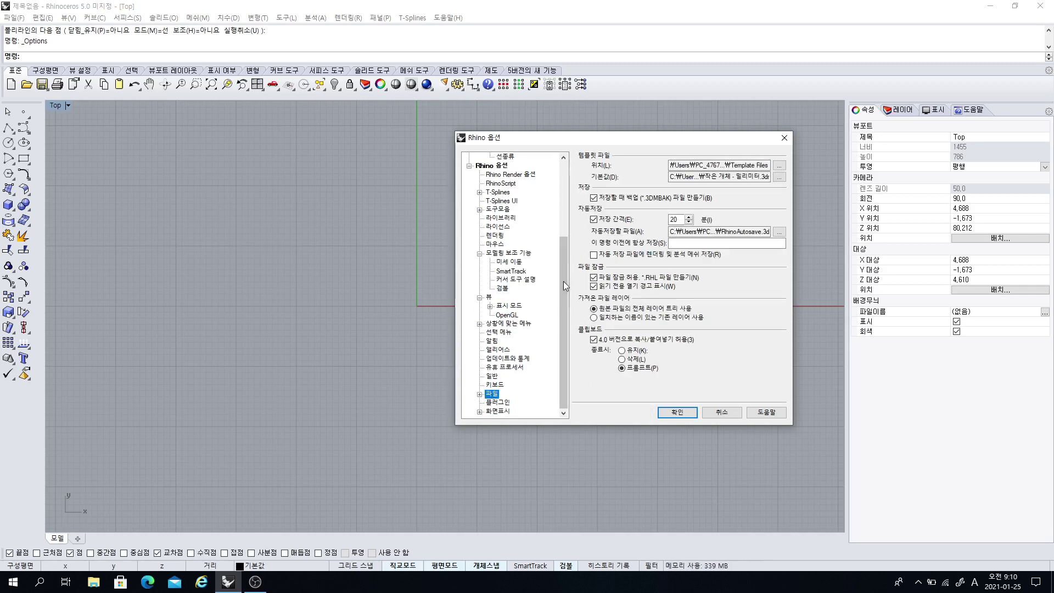
Set the Ortho snap angle to 45 degrees in the Modeling Aids options and accept the change
{"action": "left_click_drag", "start_coordinate": [563, 276], "coordinate": [578, 192]}
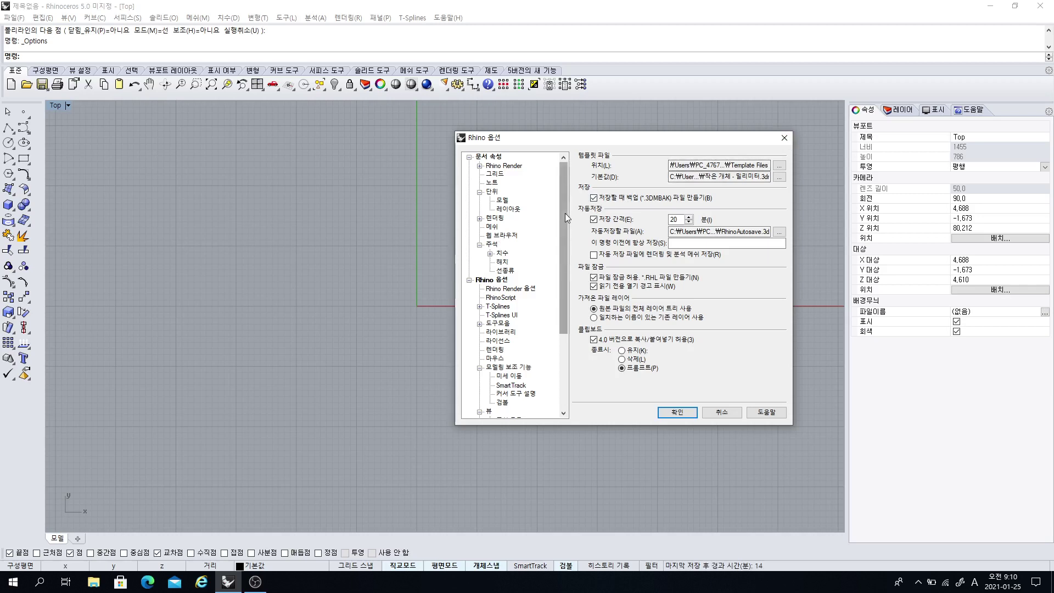
{"action": "mouse_move", "coordinate": [565, 213]}
{"action": "left_mouse_down"}
{"action": "mouse_move", "coordinate": [562, 229]}
{"action": "mouse_move", "coordinate": [571, 209]}
{"action": "left_mouse_up"}
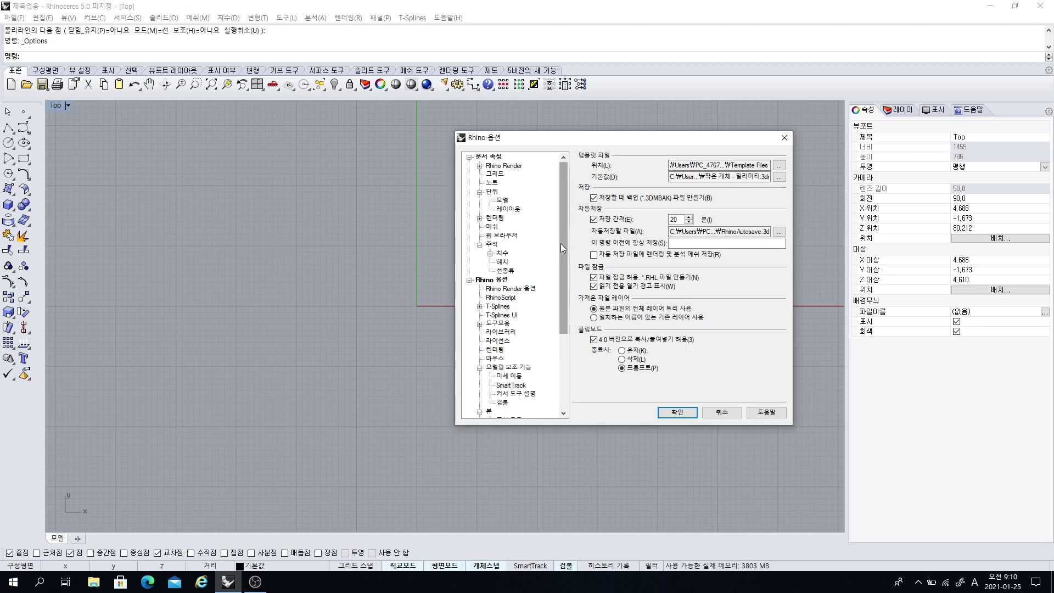
{"action": "left_click_drag", "start_coordinate": [561, 242], "coordinate": [559, 282]}
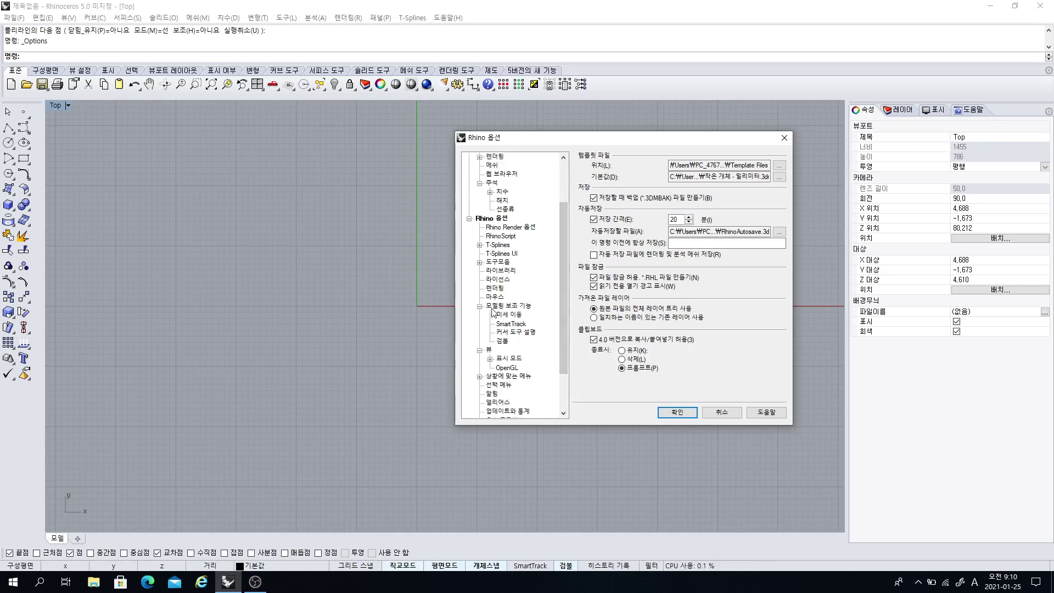
{"action": "left_click", "coordinate": [527, 307]}
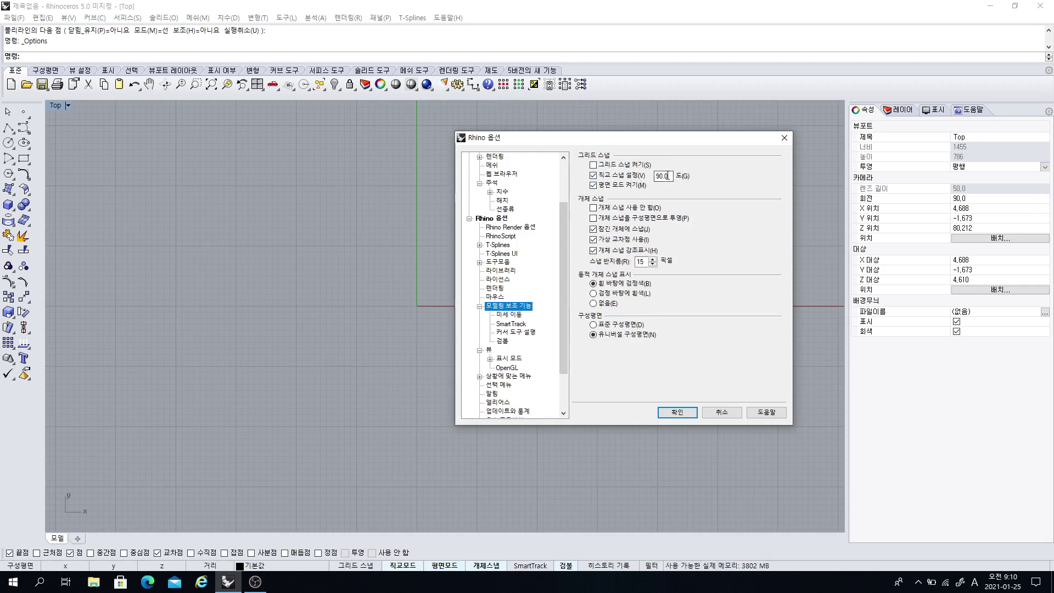
{"action": "double_click", "coordinate": [664, 176]}
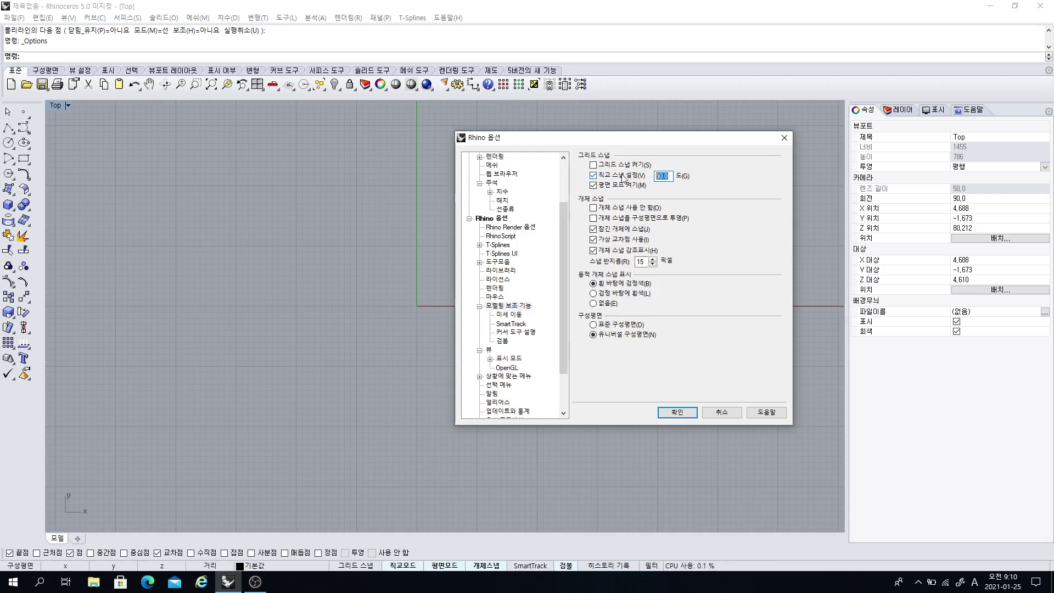
{"action": "type", "text": "45"}
{"action": "left_click", "coordinate": [677, 412]}
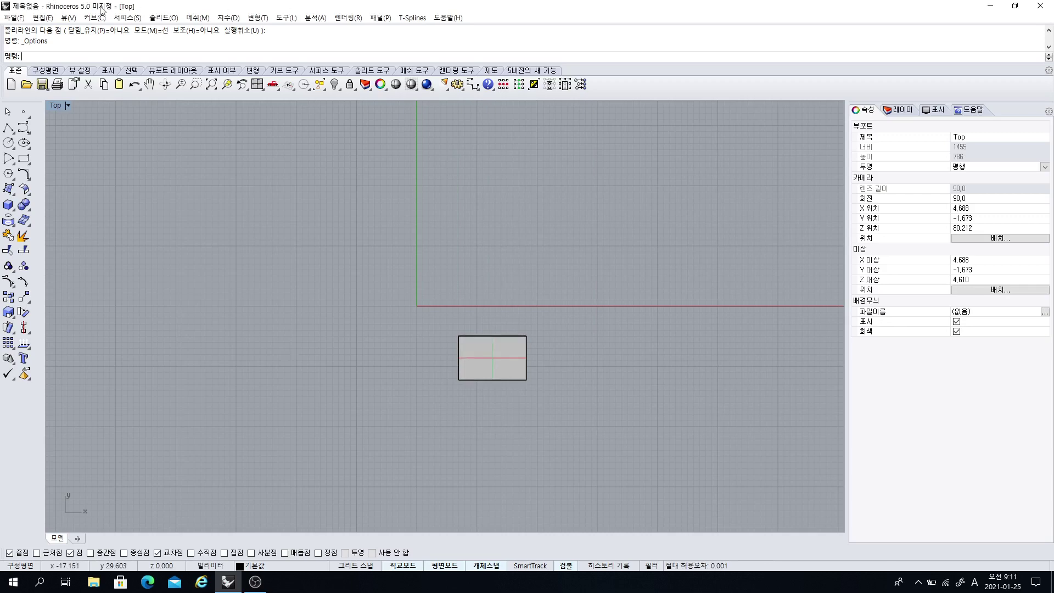
Try a polyline from the origin with its first segment snapped diagonally at 45 degrees, about 35.5 mm long
{"action": "left_click", "coordinate": [8, 128]}
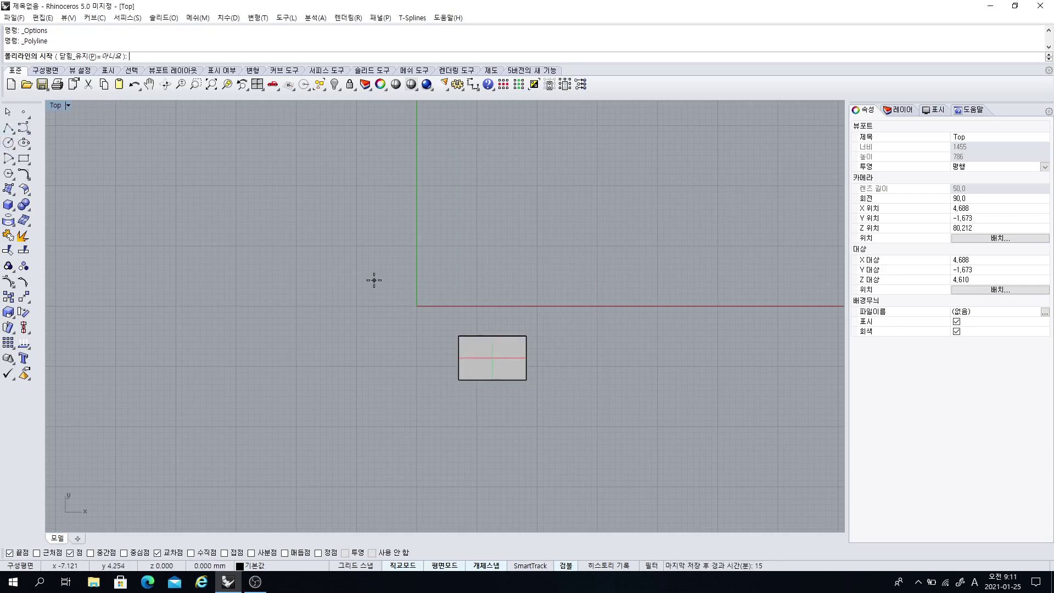
{"action": "type", "text": "0"}
{"action": "key", "text": "Return"}
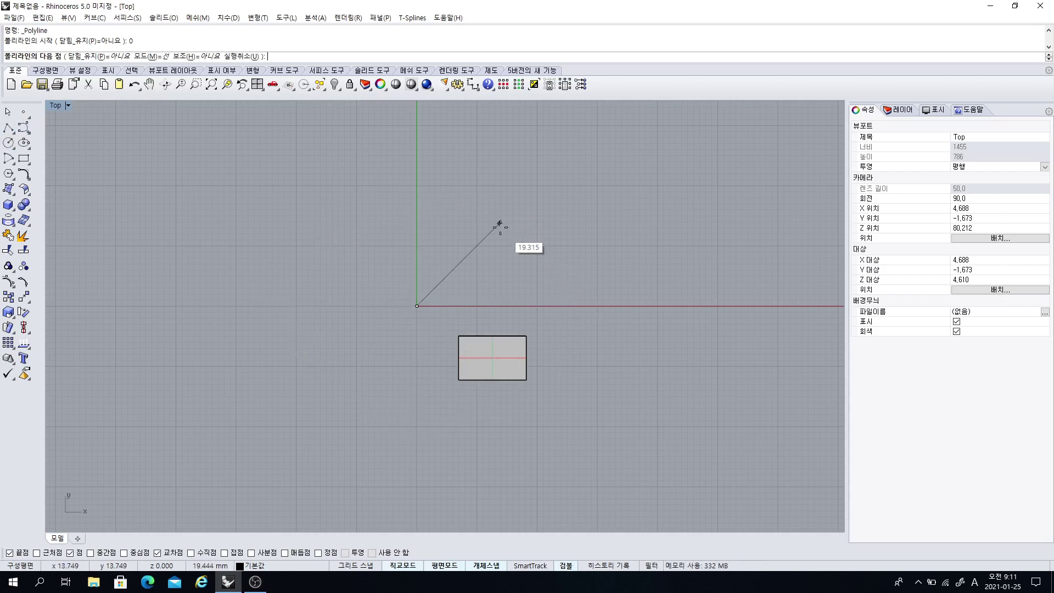
{"action": "left_click", "coordinate": [567, 155]}
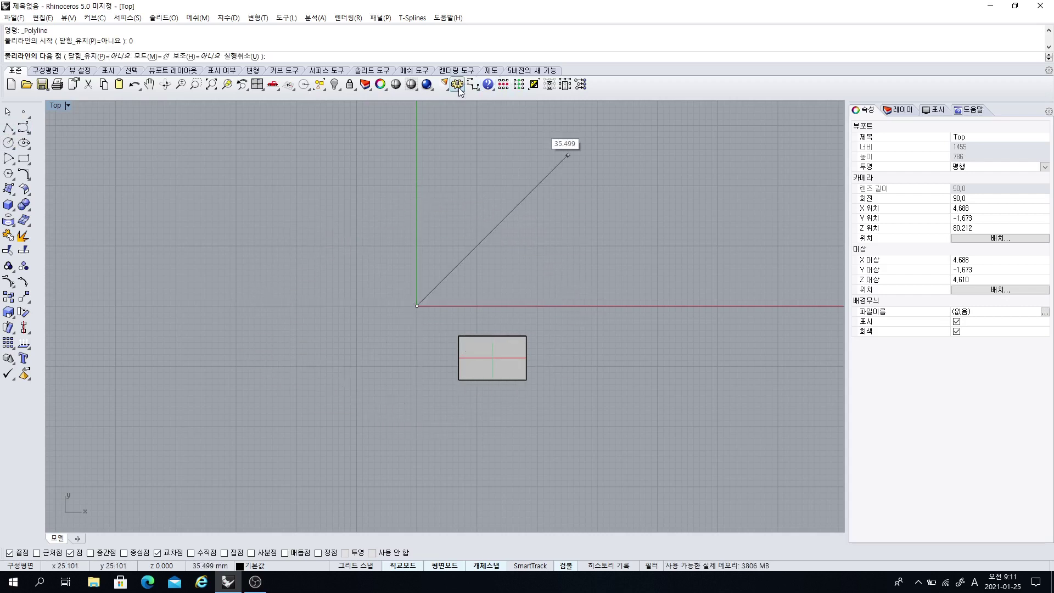
Set the Ortho snap angle to 90 degrees in the Modeling Aids options and turn Ortho mode off
{"action": "left_click", "coordinate": [457, 83]}
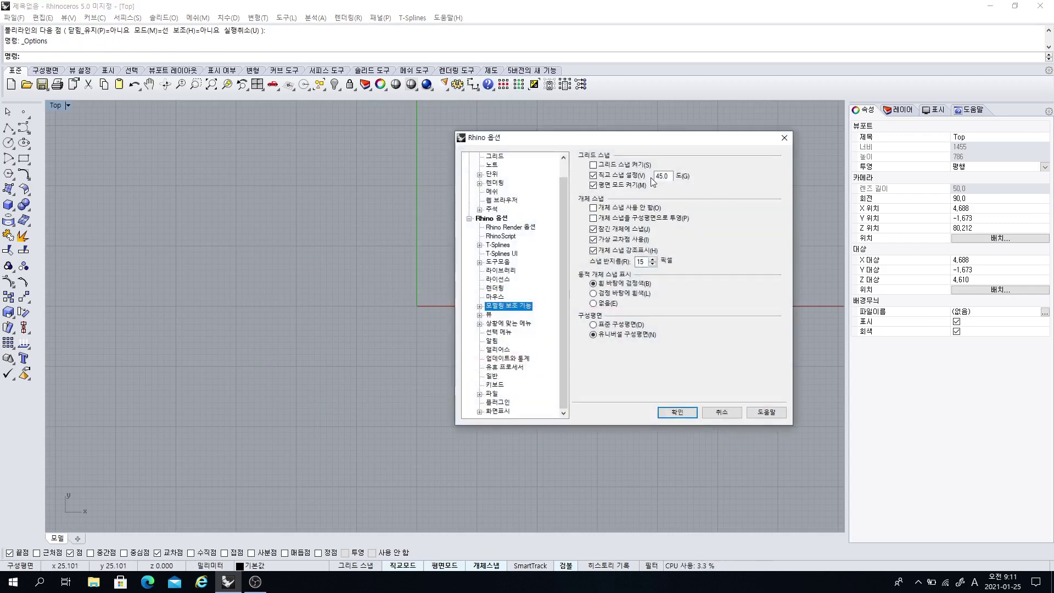
{"action": "double_click", "coordinate": [669, 175]}
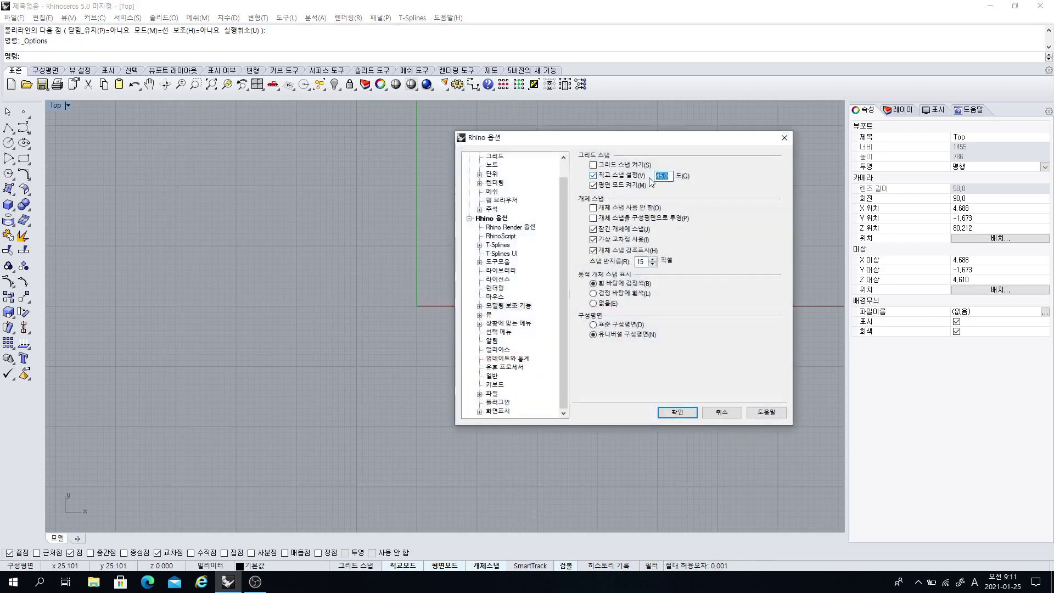
{"action": "type", "text": "90"}
{"action": "left_click", "coordinate": [680, 411]}
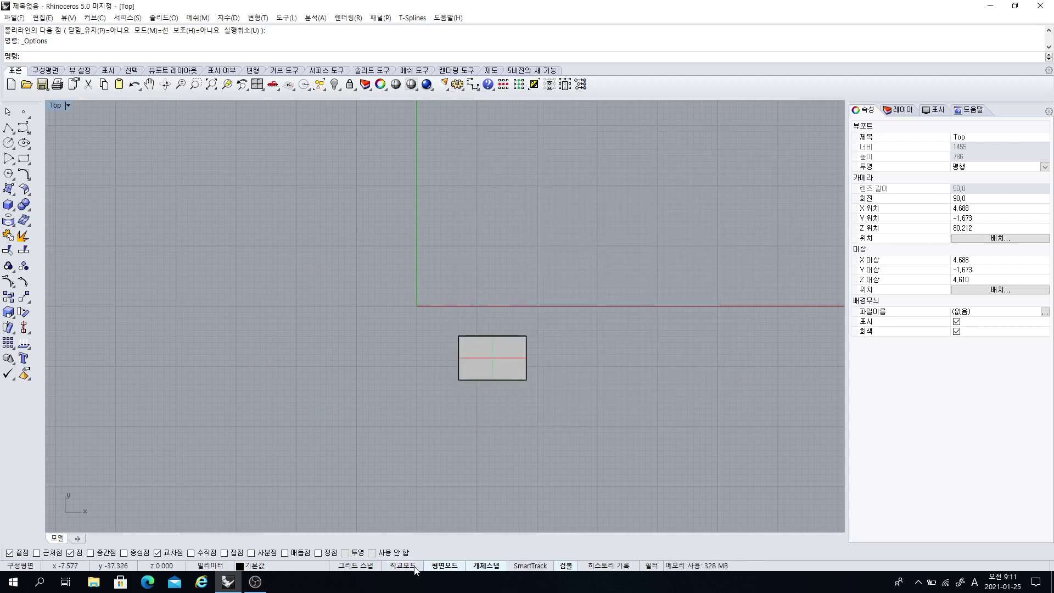
Start a polyline at the origin and draw its first segment about 27 mm along the X axis using temporary Ortho
{"action": "left_click", "coordinate": [8, 127]}
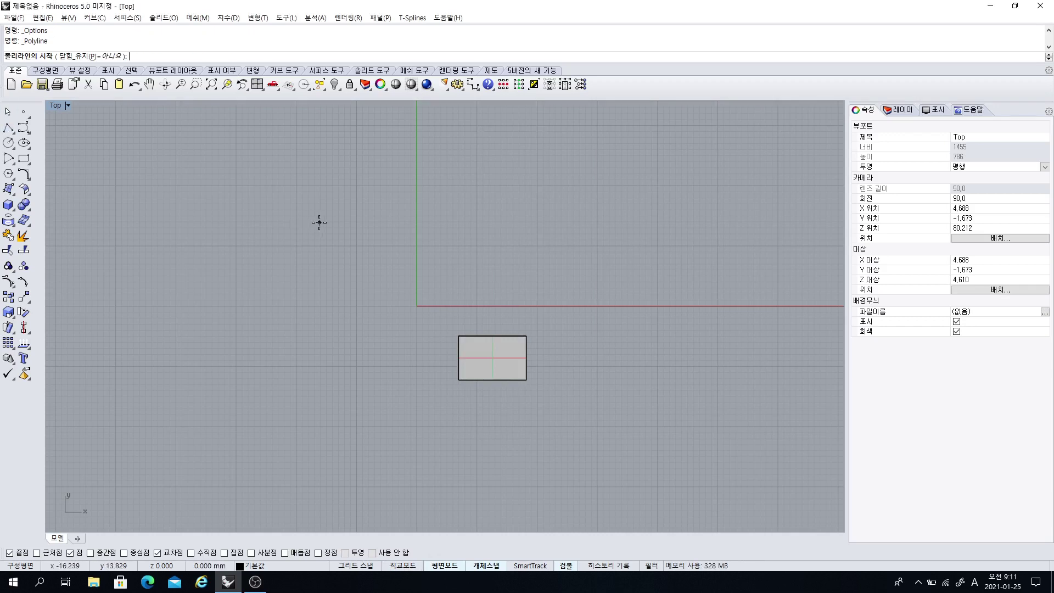
{"action": "type", "text": "0"}
{"action": "key", "text": "Return"}
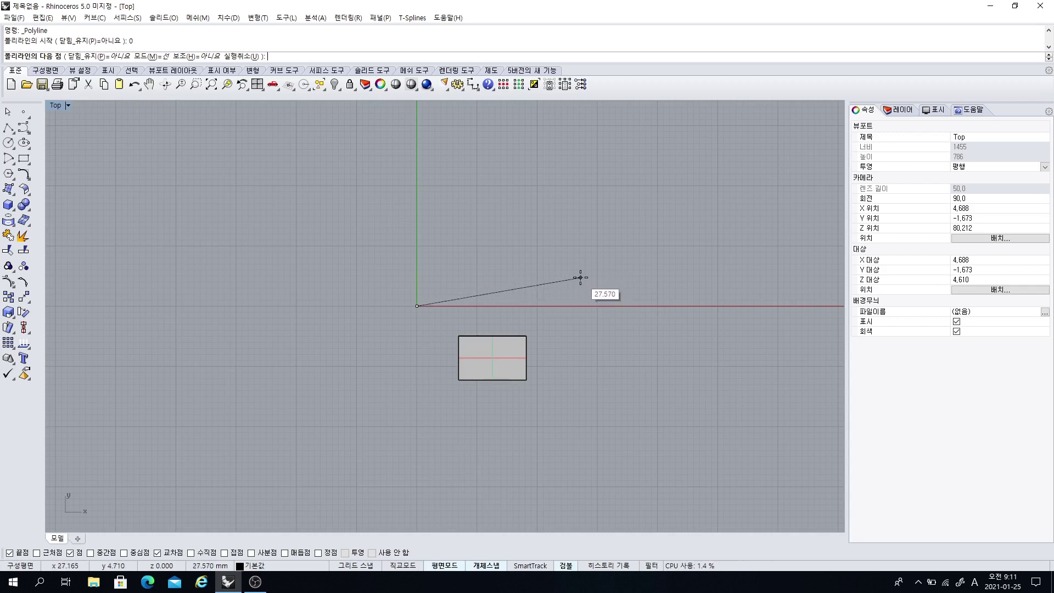
{"action": "key", "text": "shift"}
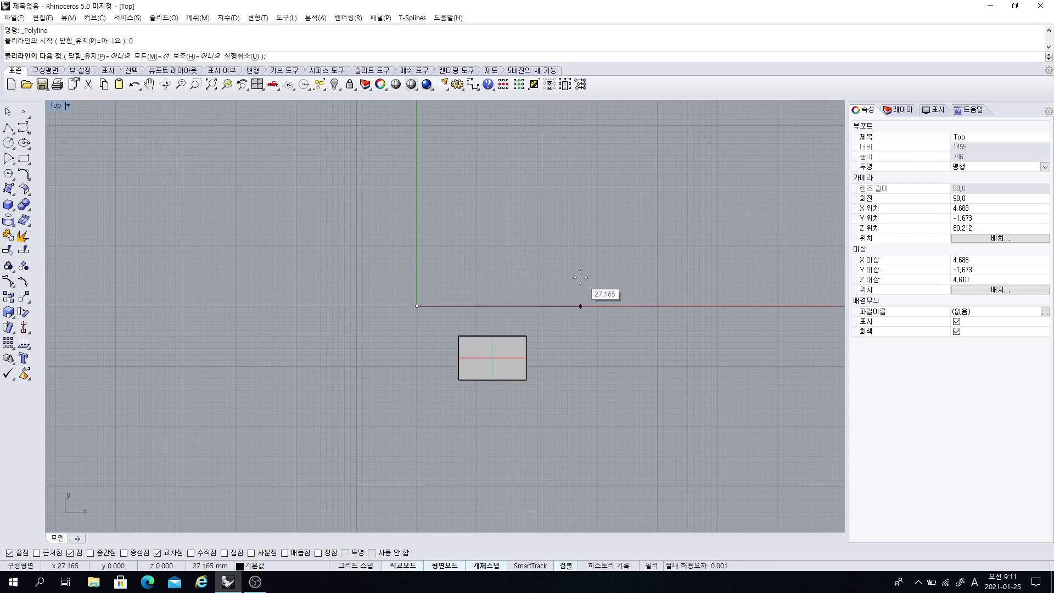
{"action": "left_click", "coordinate": [581, 277]}
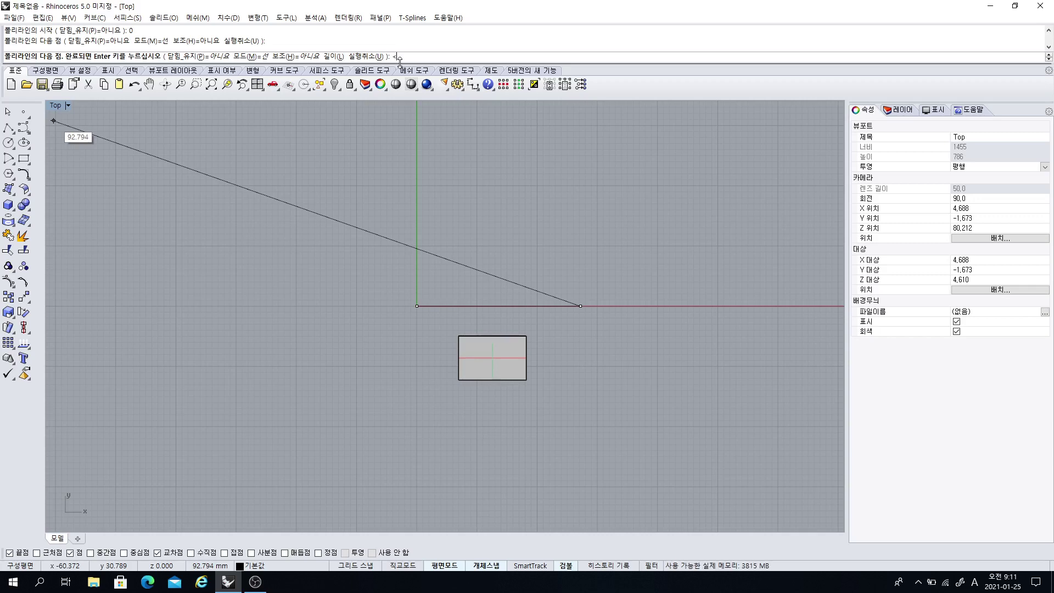
Finish the polyline with a 20 mm segment constrained to a 45-degree angle, and delete the polyline
{"action": "type", "text": "5"}
{"action": "key", "text": "Return"}
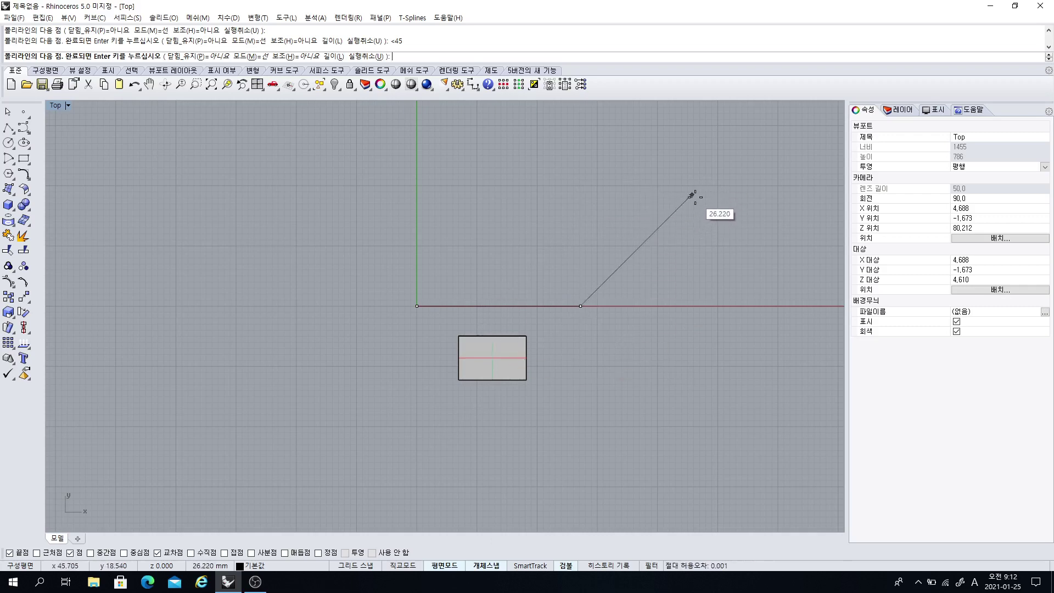
{"action": "key", "text": "Return"}
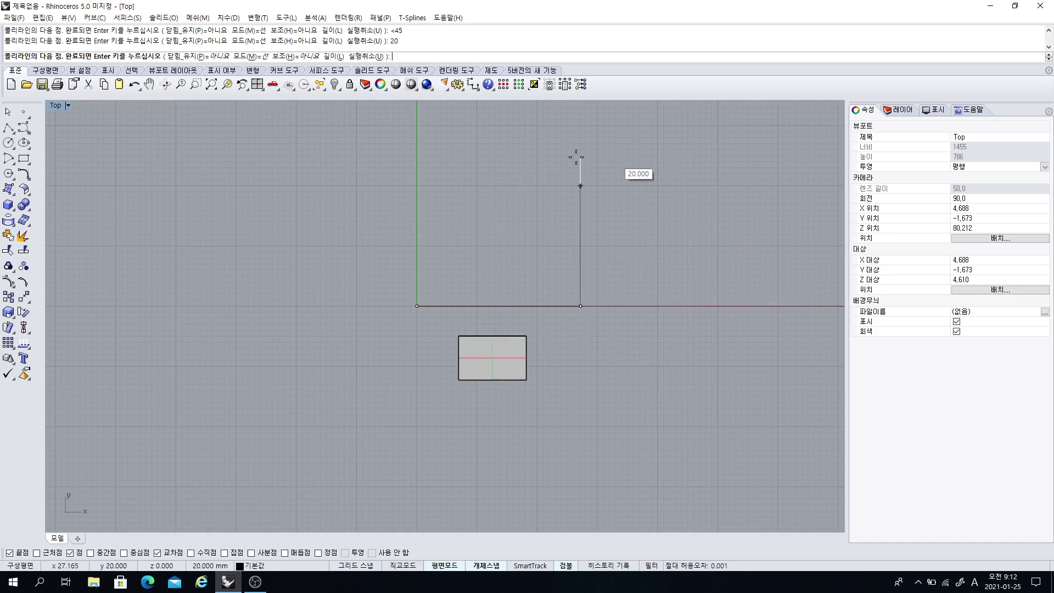
{"action": "left_click", "coordinate": [670, 156]}
{"action": "key", "text": "Return"}
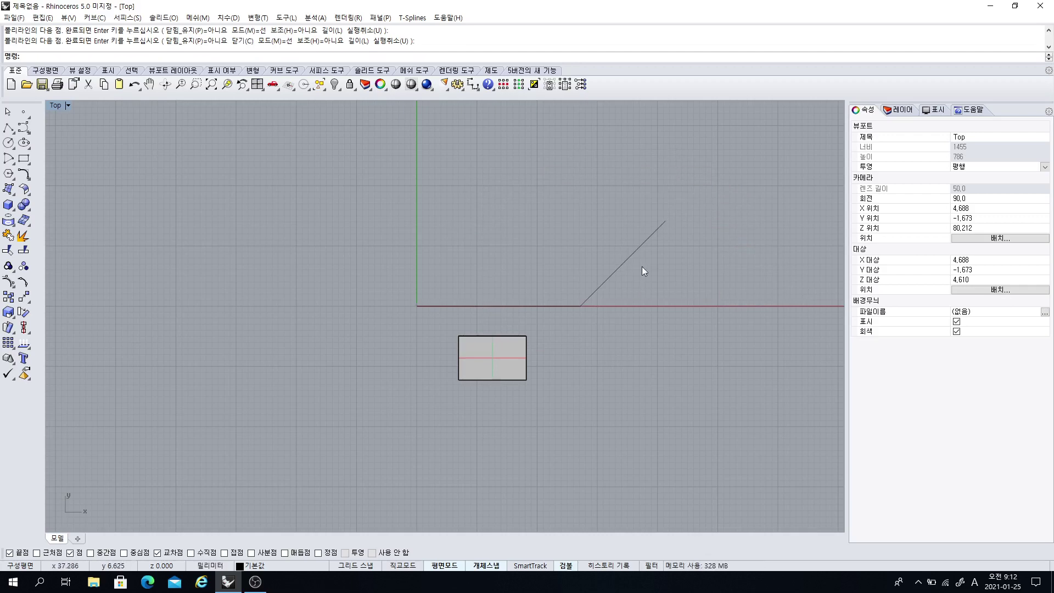
{"action": "left_click", "coordinate": [631, 255]}
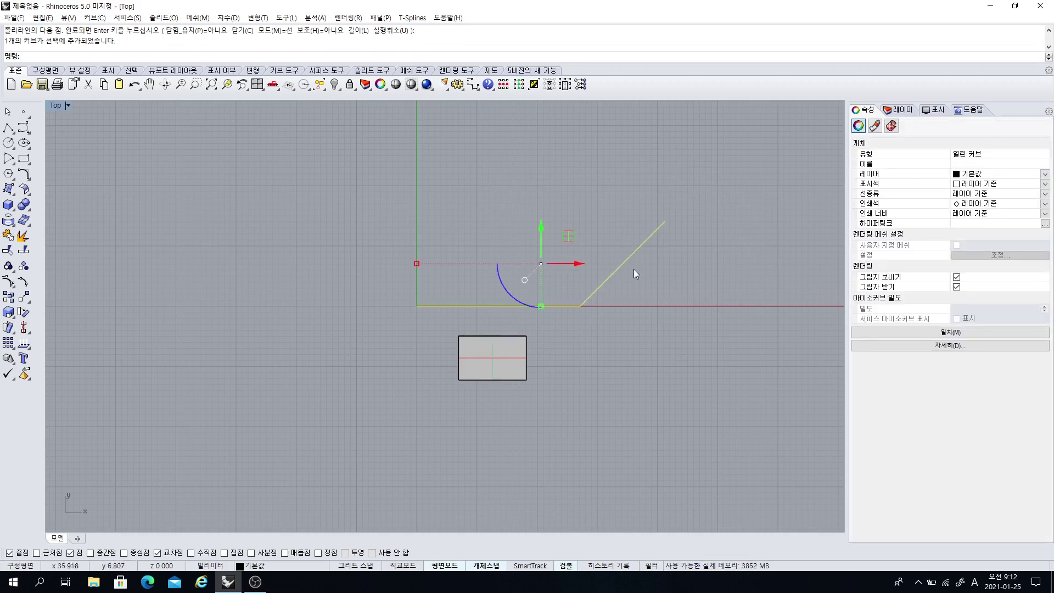
{"action": "key", "text": "Delete"}
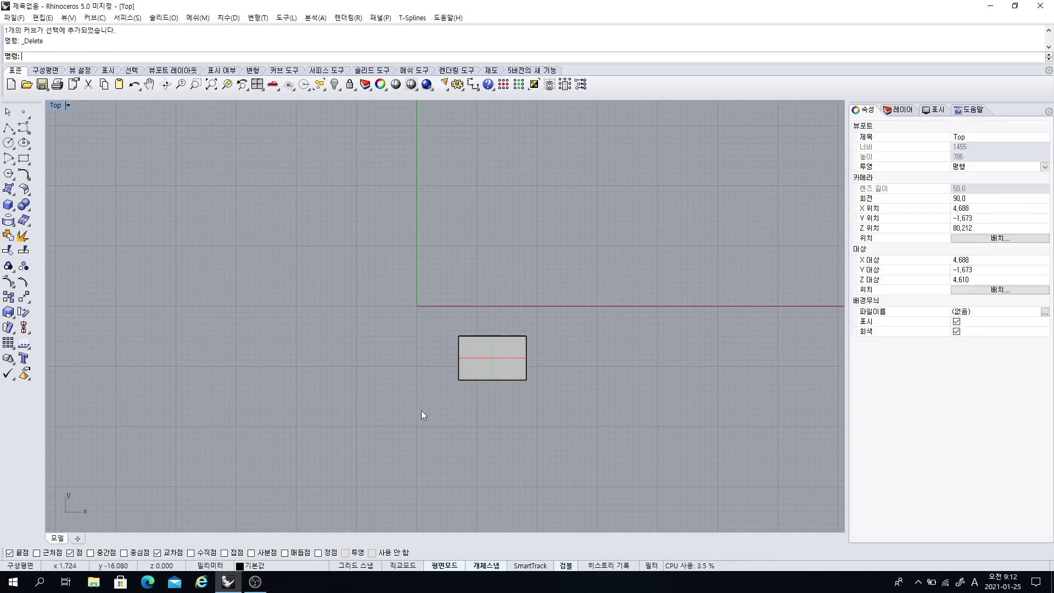
Turn on Ortho mode and check the Ortho snap angle in the Modeling Aids options
{"action": "left_click", "coordinate": [402, 565]}
{"action": "left_click", "coordinate": [8, 128]}
{"action": "type", "text": "0"}
{"action": "key", "text": "Return"}
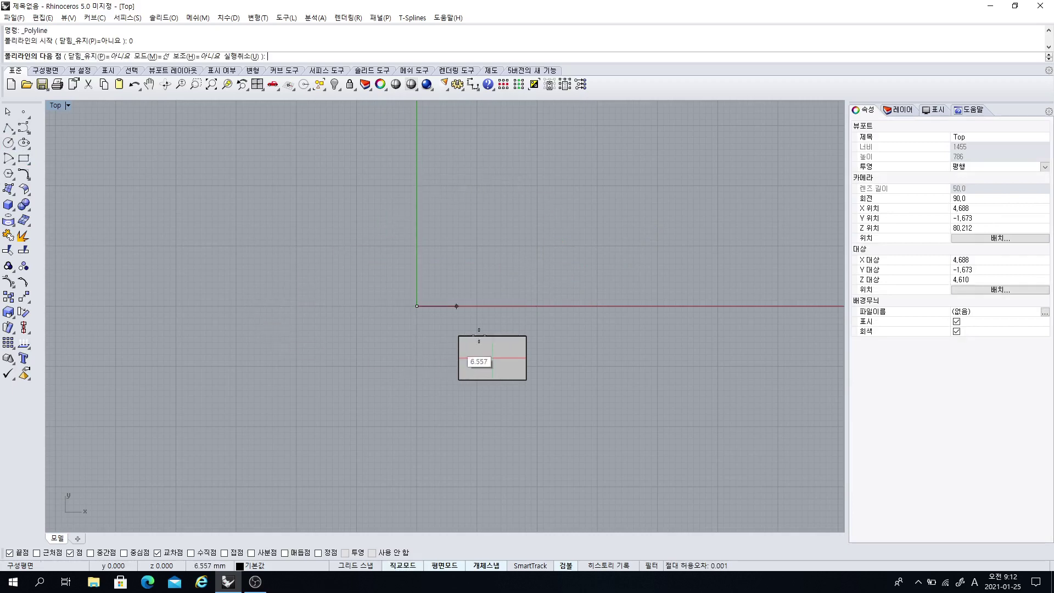
{"action": "left_click", "coordinate": [457, 87]}
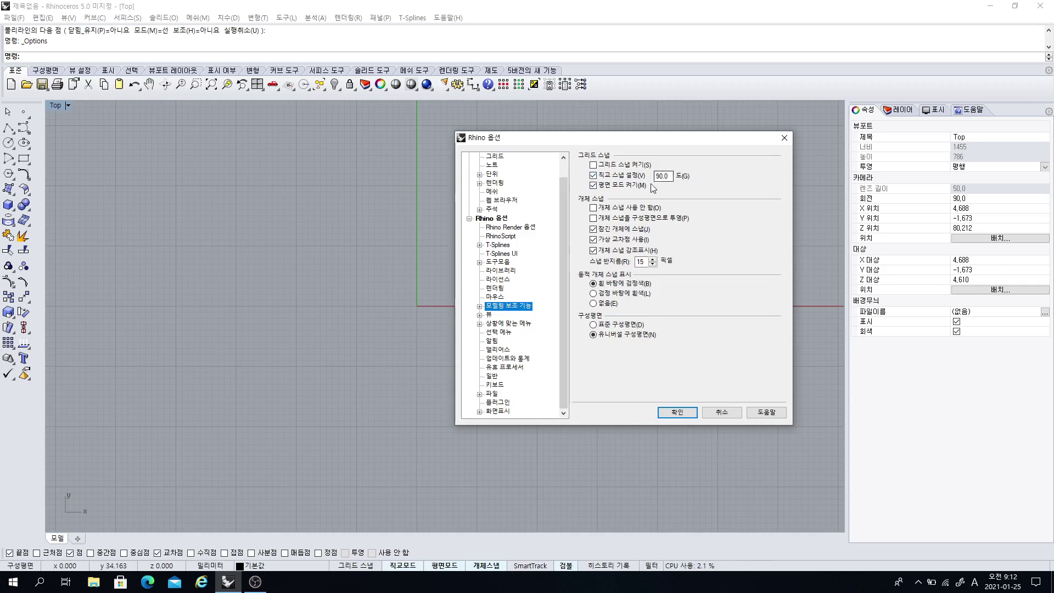
{"action": "left_click", "coordinate": [677, 412]}
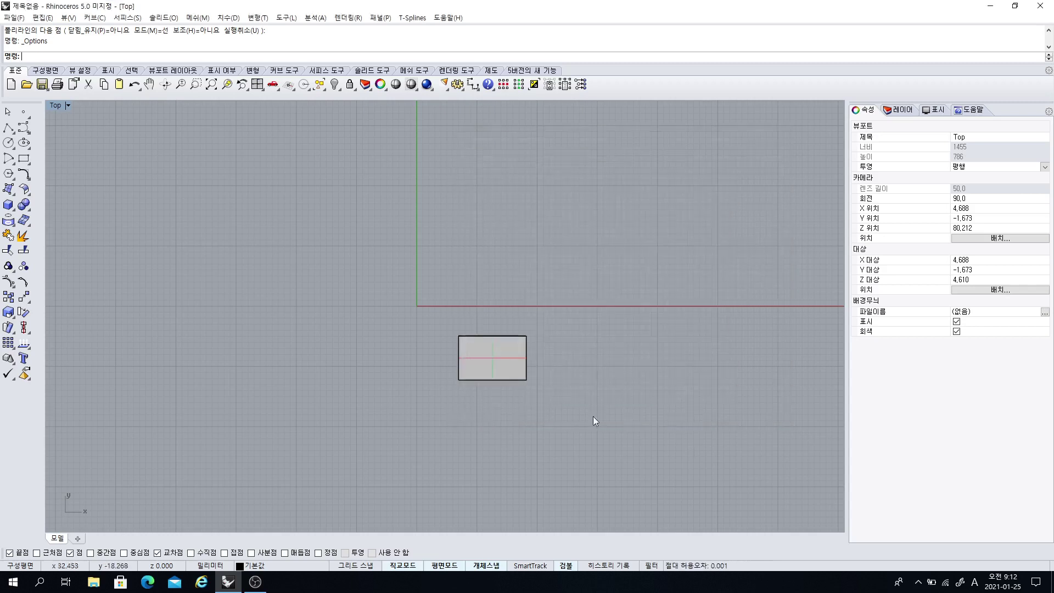
Try a polyline from the origin with its first segment constrained by the angle entry <50, and cancel it
{"action": "left_click", "coordinate": [8, 128]}
{"action": "type", "text": "0"}
{"action": "key", "text": "Return"}
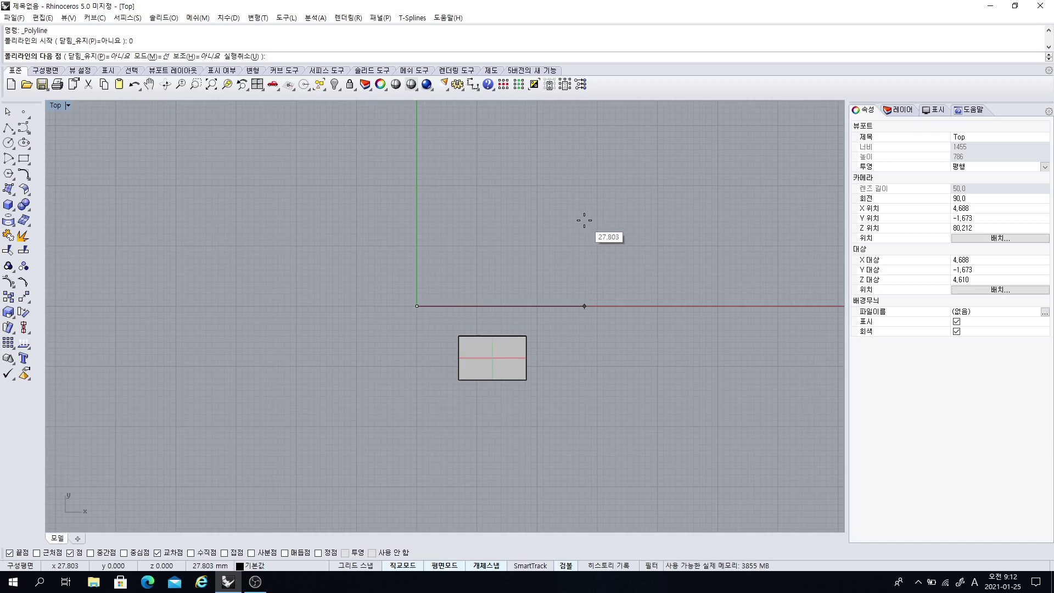
{"action": "key", "text": "shift"}
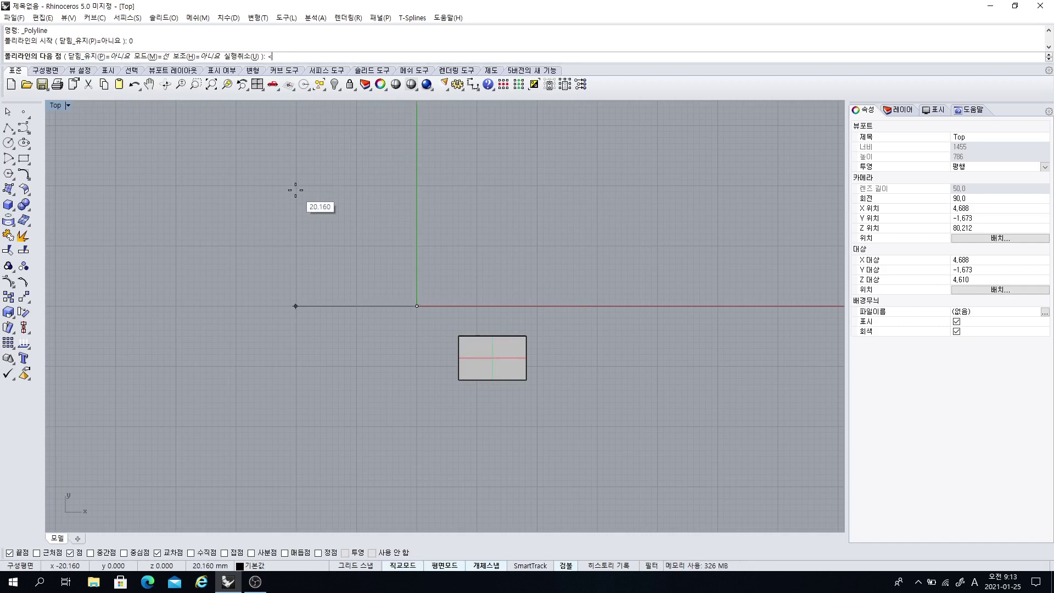
{"action": "key", "text": "Return"}
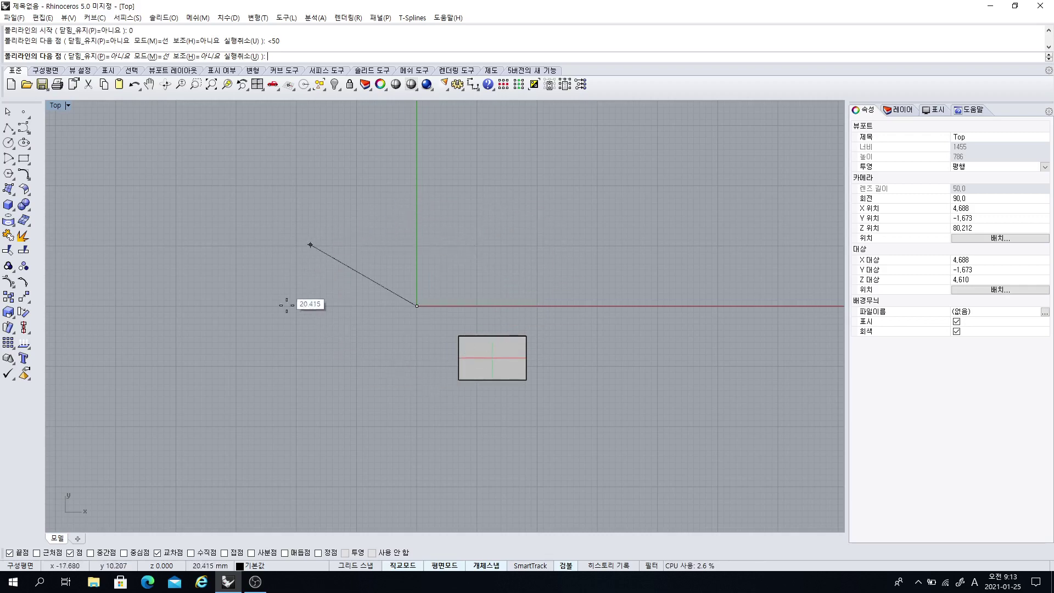
{"action": "key", "text": "Escape"}
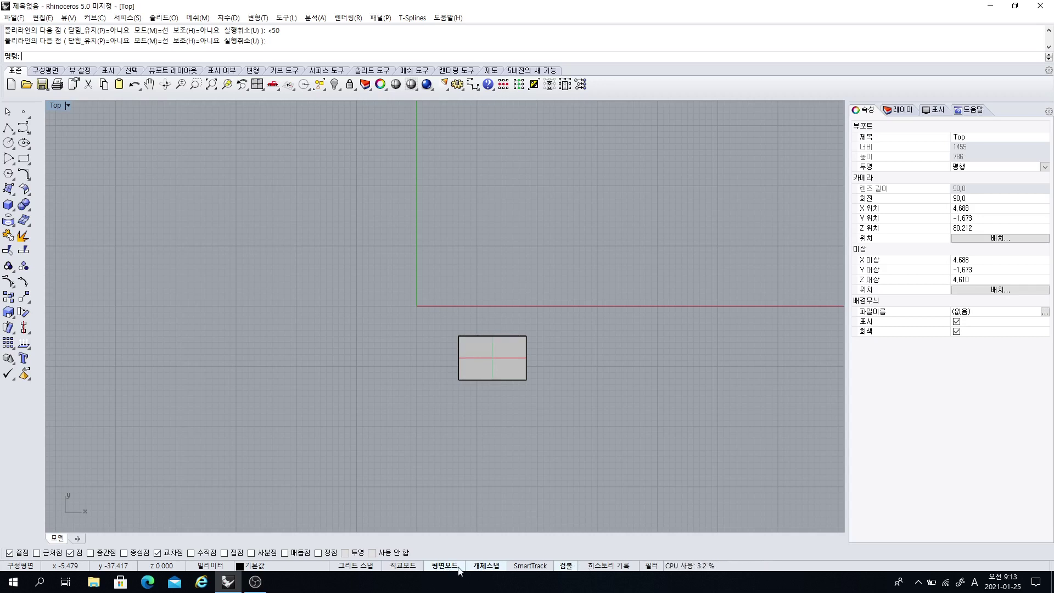
Return to the four-viewport layout and delete the box near the origin
{"action": "double_click", "coordinate": [59, 106]}
{"action": "scroll", "coordinate": [544, 196], "scroll_direction": "down", "scroll_amount": 3}
{"action": "right_click_drag", "start_coordinate": [548, 233], "coordinate": [593, 206]}
{"action": "scroll", "coordinate": [604, 205], "scroll_direction": "up", "scroll_amount": 3}
{"action": "left_click", "coordinate": [690, 236]}
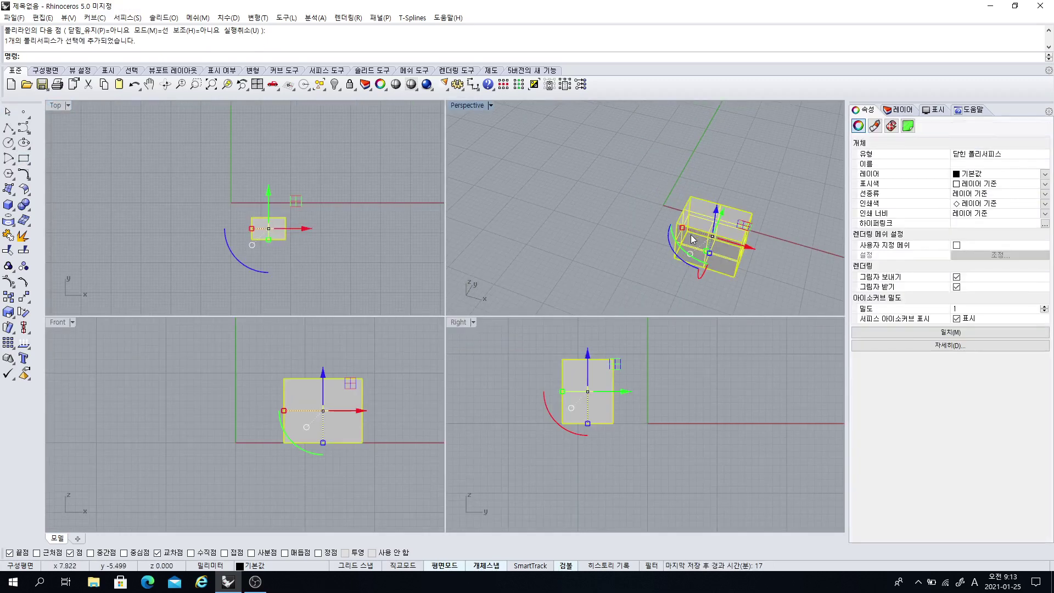
{"action": "key", "text": "Delete"}
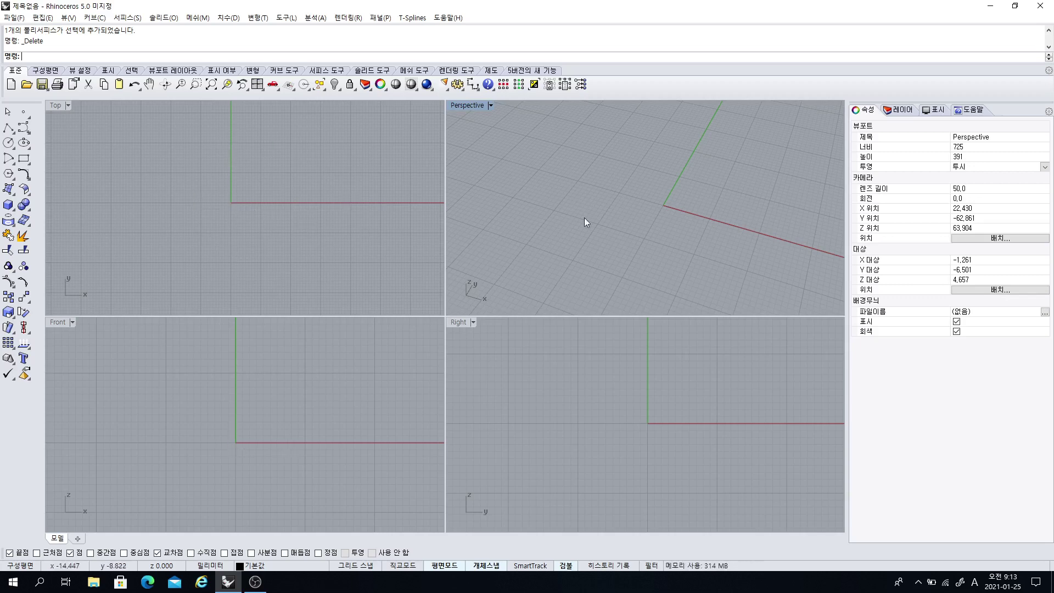
Draw a wavy degree-3 curve from eight control points in the Top viewport, and delete it
{"action": "right_click_drag", "start_coordinate": [584, 217], "coordinate": [634, 177]}
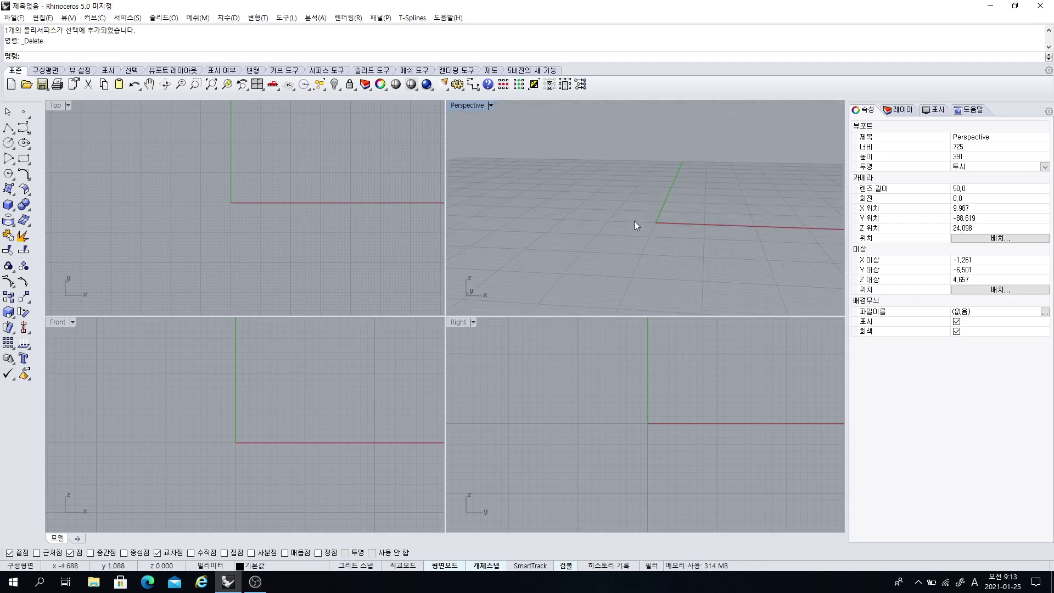
{"action": "right_click_drag", "start_coordinate": [610, 254], "coordinate": [639, 286]}
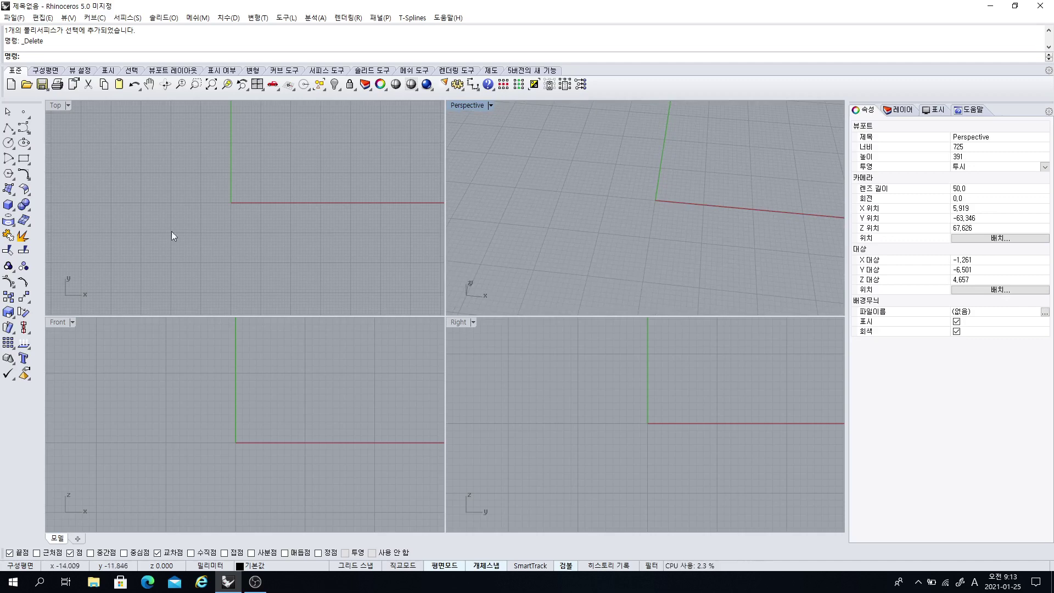
{"action": "left_click", "coordinate": [25, 128]}
{"action": "left_click", "coordinate": [142, 188]}
{"action": "left_click", "coordinate": [196, 153]}
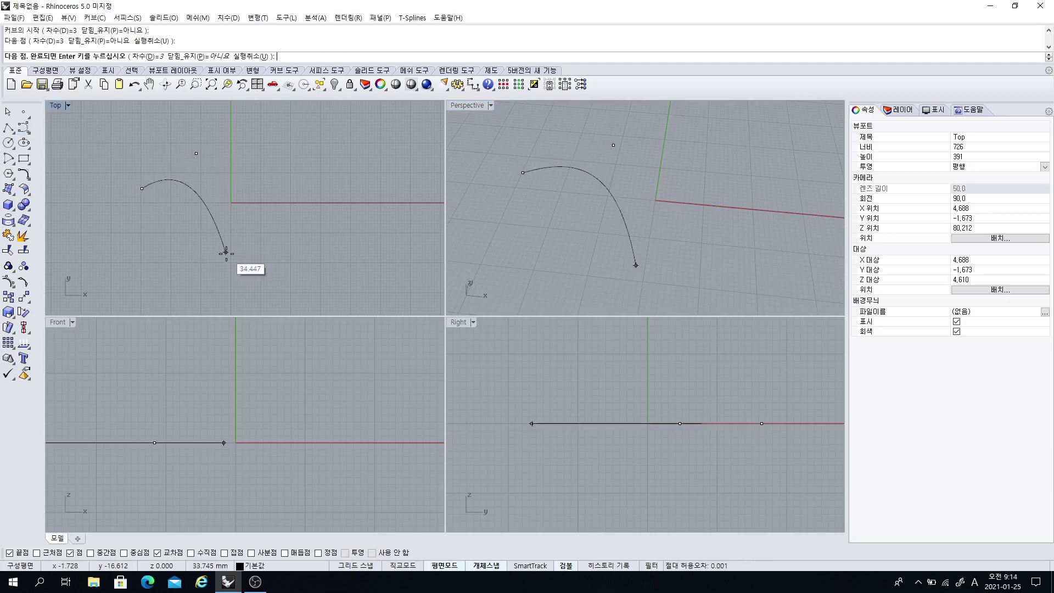
{"action": "left_click", "coordinate": [228, 256]}
{"action": "right_click_drag", "start_coordinate": [504, 247], "coordinate": [529, 178]}
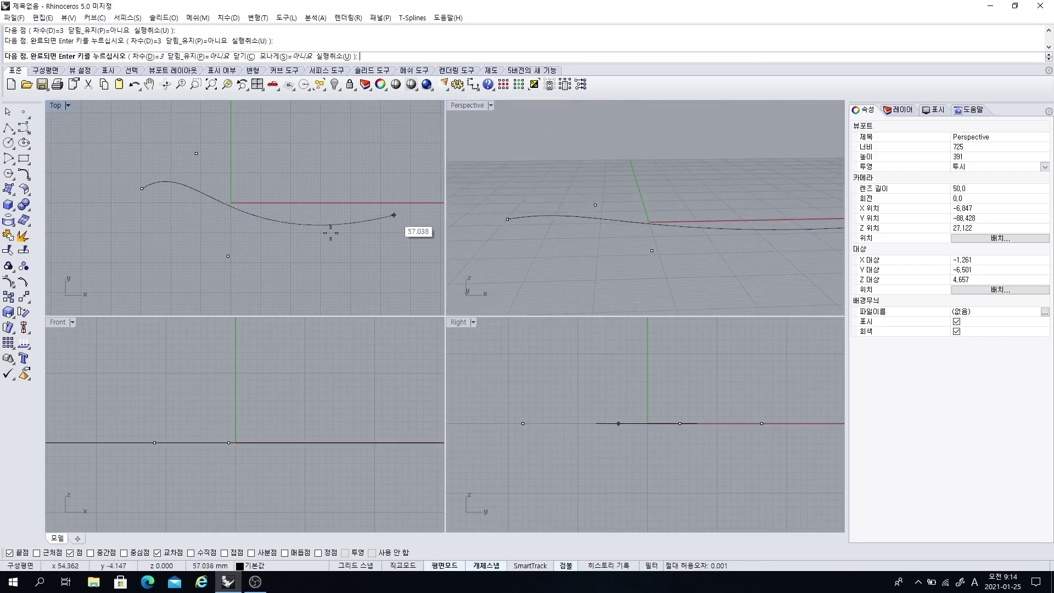
{"action": "left_click", "coordinate": [255, 279]}
{"action": "left_click", "coordinate": [330, 230]}
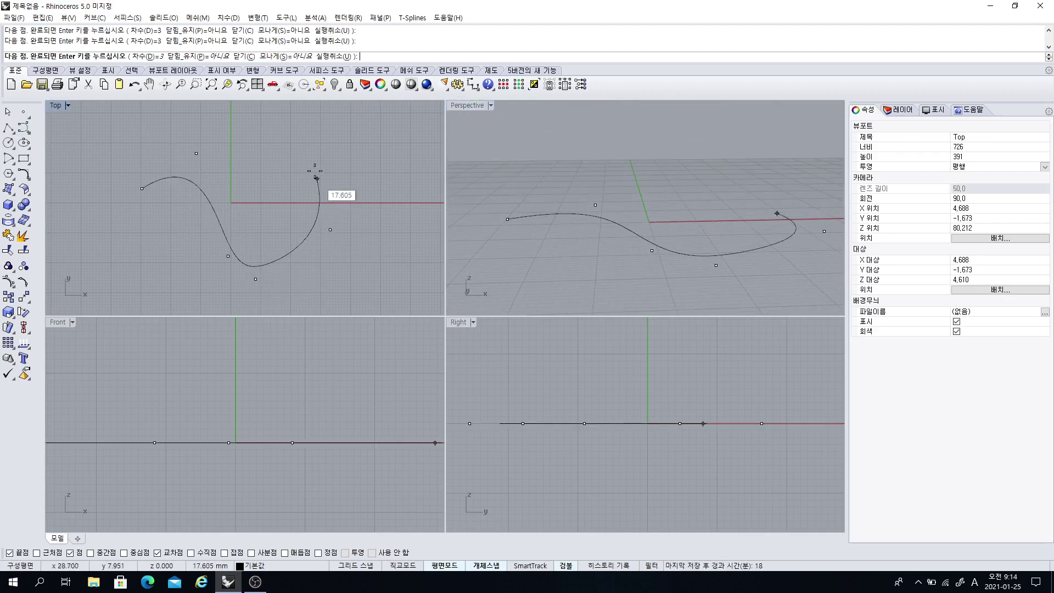
{"action": "left_click", "coordinate": [313, 165]}
{"action": "left_click", "coordinate": [330, 144]}
{"action": "left_click", "coordinate": [395, 158]}
{"action": "key", "text": "Return"}
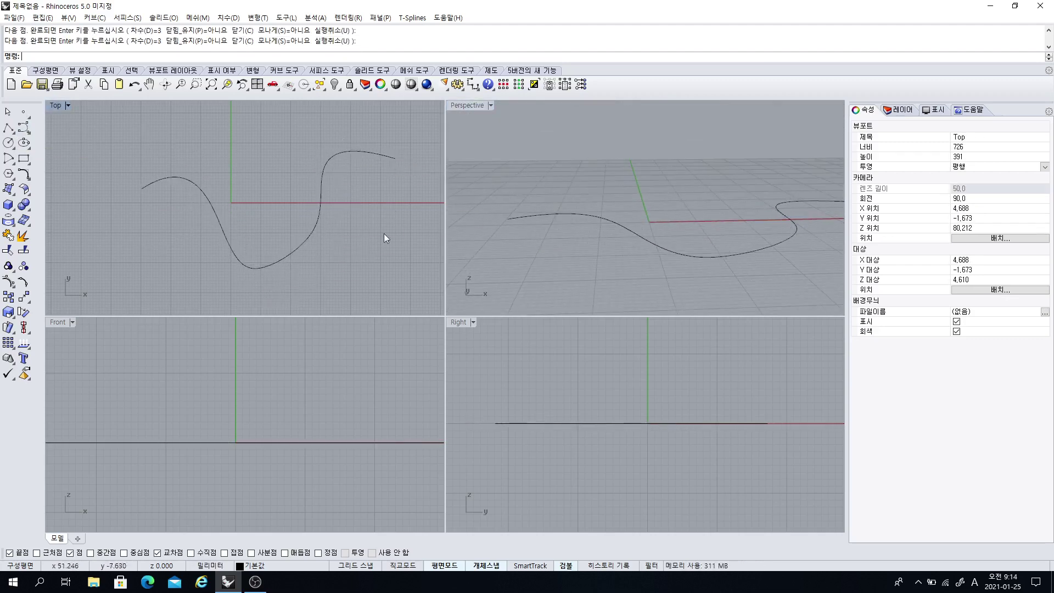
{"action": "key", "text": "Delete"}
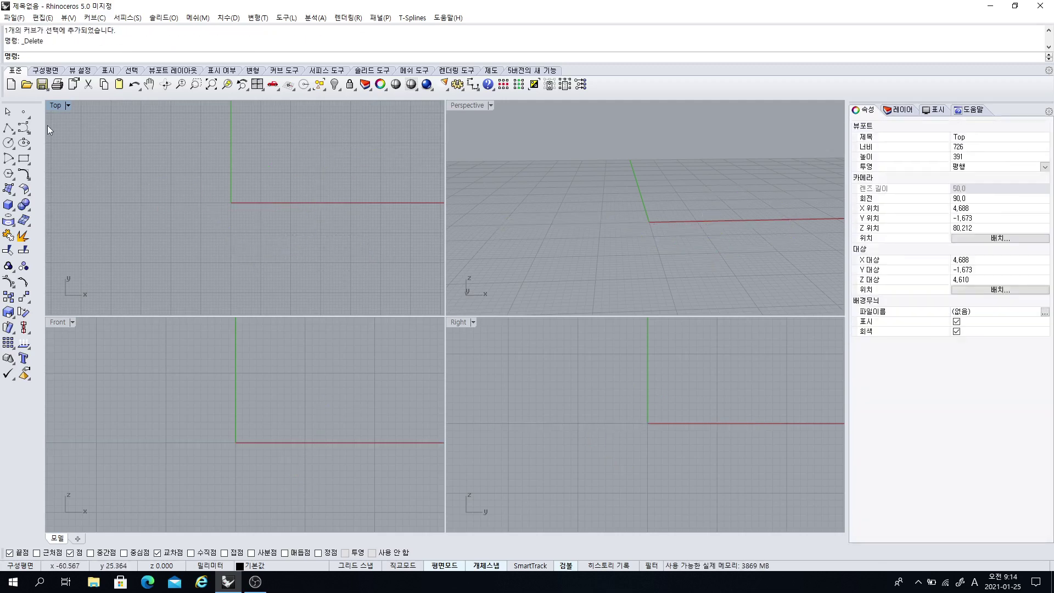
Draw an S-shaped degree-3 curve from five control points across the Y axis in the Top viewport
{"action": "left_click", "coordinate": [23, 127]}
{"action": "left_click", "coordinate": [100, 202]}
{"action": "left_click", "coordinate": [155, 163]}
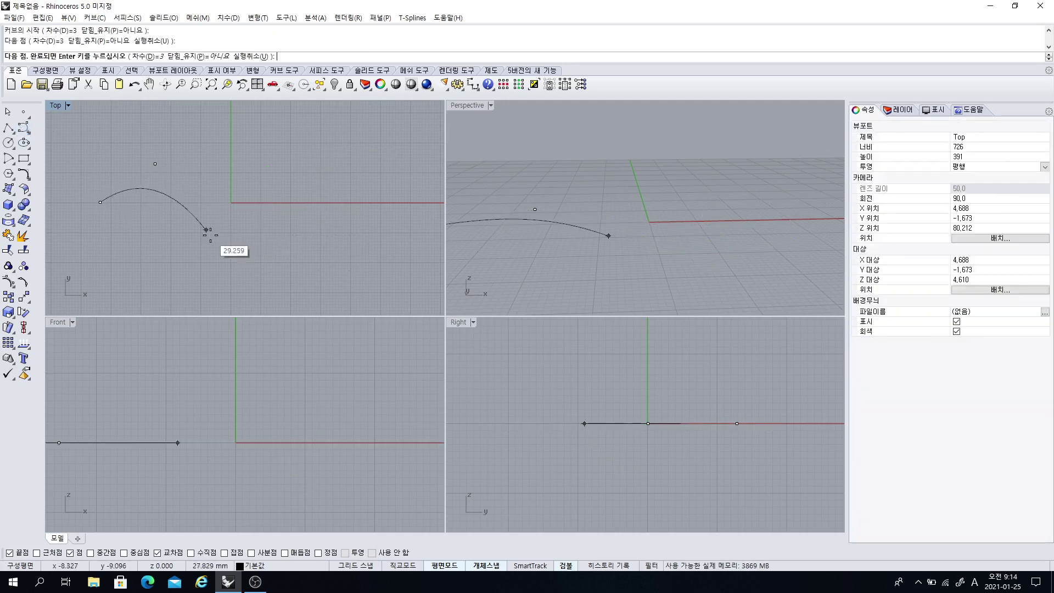
{"action": "left_click", "coordinate": [215, 239]}
{"action": "left_click", "coordinate": [272, 238]}
{"action": "left_click", "coordinate": [317, 179]}
{"action": "key", "text": "Return"}
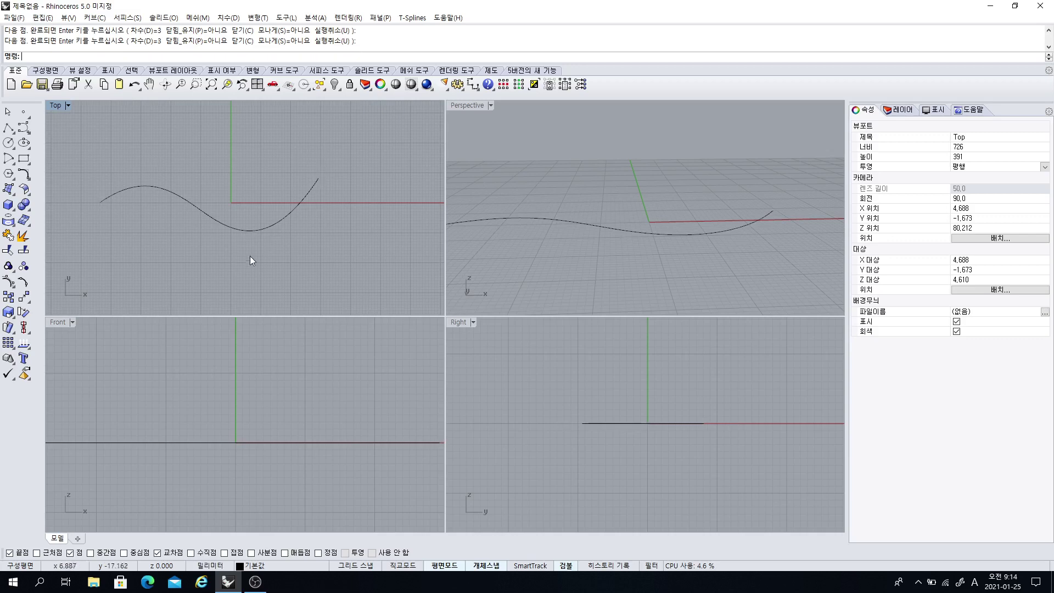
Try raising the S-shaped curve along Z with the gumball in the Front viewport, and undo the move
{"action": "scroll", "coordinate": [245, 258], "scroll_direction": "down", "scroll_amount": 4}
{"action": "right_click_drag", "start_coordinate": [245, 258], "coordinate": [286, 246]}
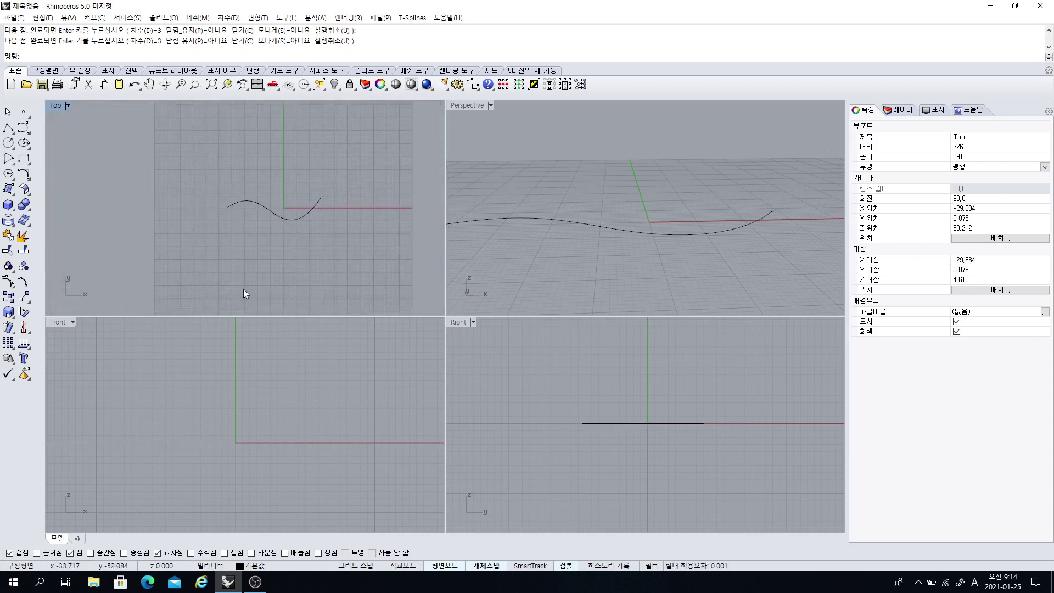
{"action": "right_click_drag", "start_coordinate": [237, 438], "coordinate": [270, 422]}
{"action": "left_click", "coordinate": [268, 426]}
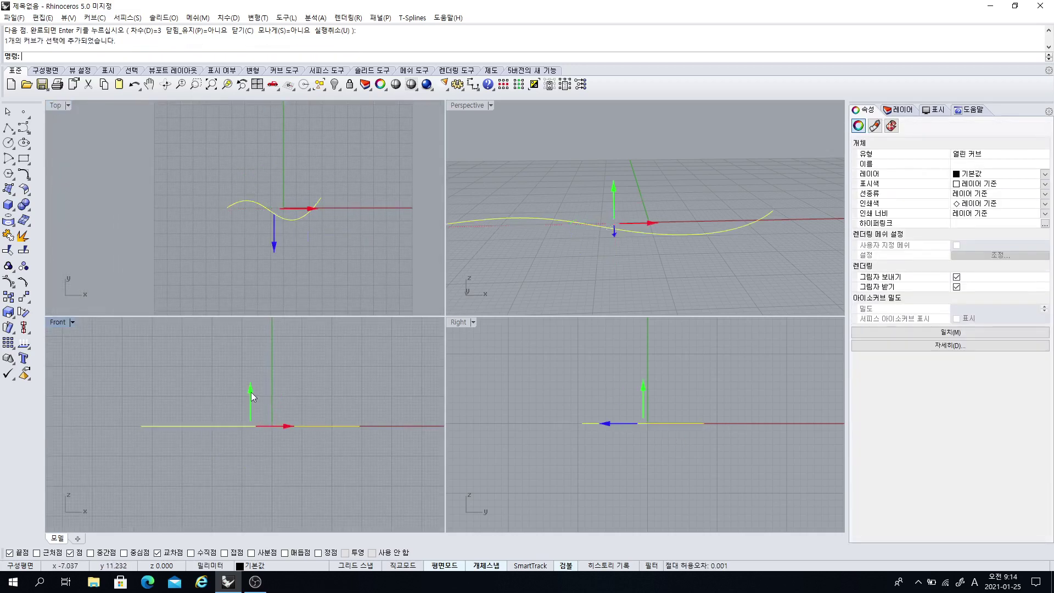
{"action": "left_click_drag", "start_coordinate": [252, 392], "coordinate": [675, 225]}
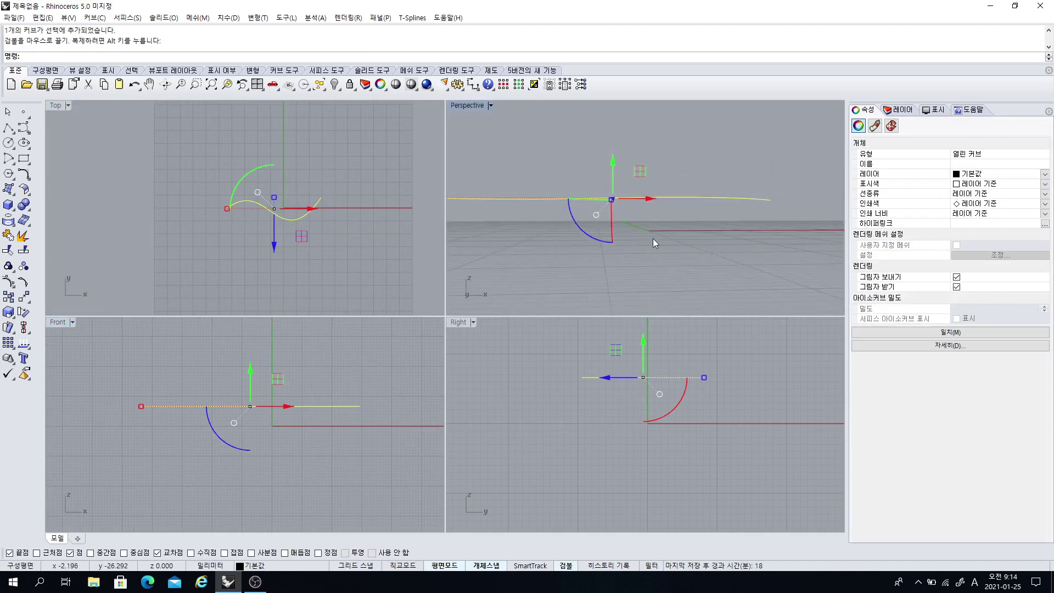
{"action": "key", "text": "ctrl+z"}
{"action": "left_click", "coordinate": [558, 252]}
{"action": "right_click_drag", "start_coordinate": [559, 253], "coordinate": [551, 206]}
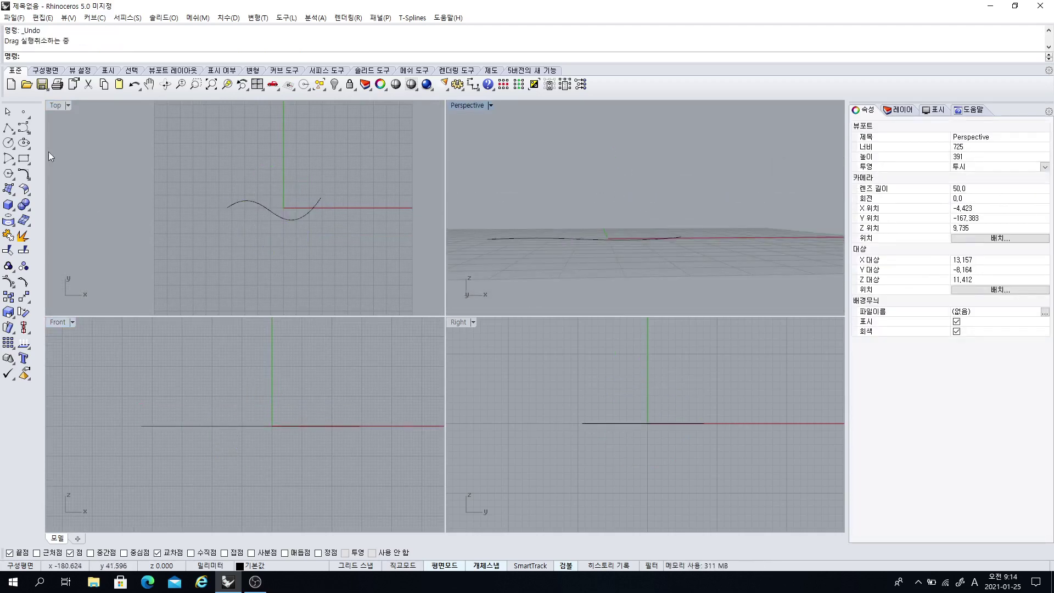
Start a control point curve above the S-shaped curve's start in the Front viewport and preview its next point in Top with Planar mode on
{"action": "left_click", "coordinate": [11, 128]}
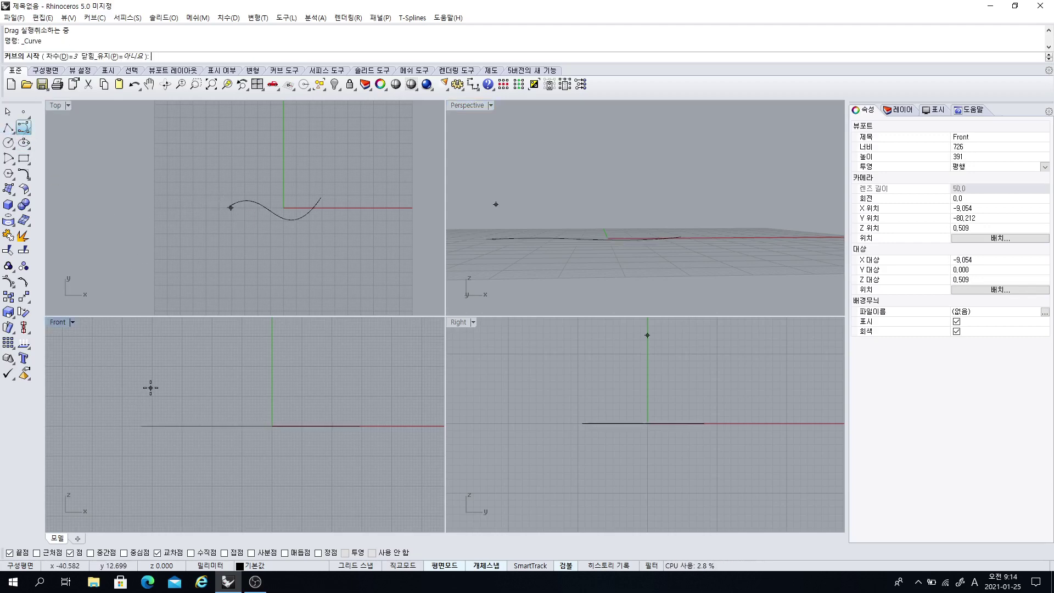
{"action": "scroll", "coordinate": [228, 435], "scroll_direction": "up", "scroll_amount": 2}
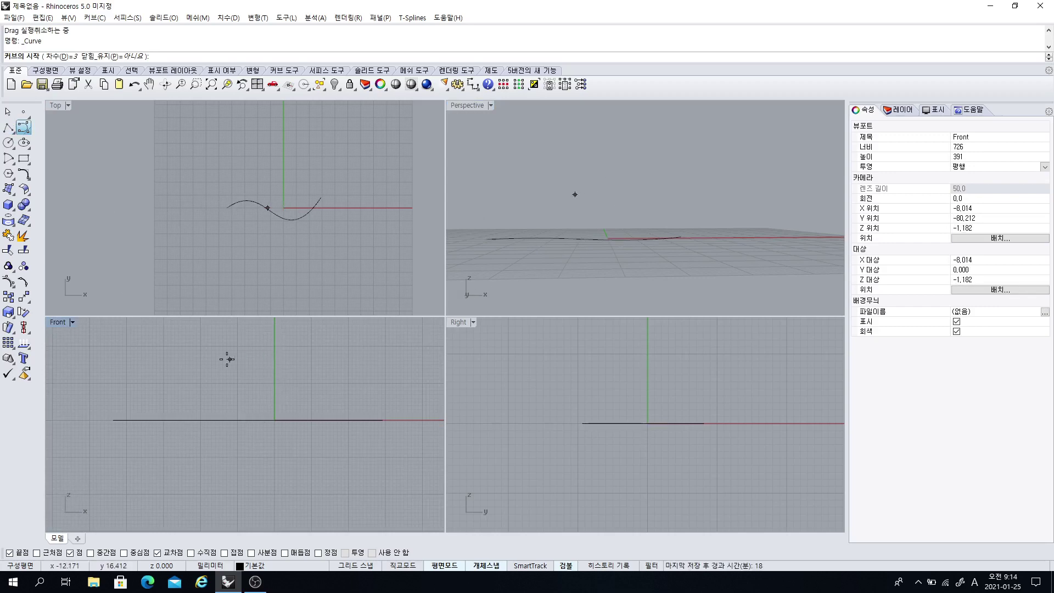
{"action": "left_click", "coordinate": [126, 356]}
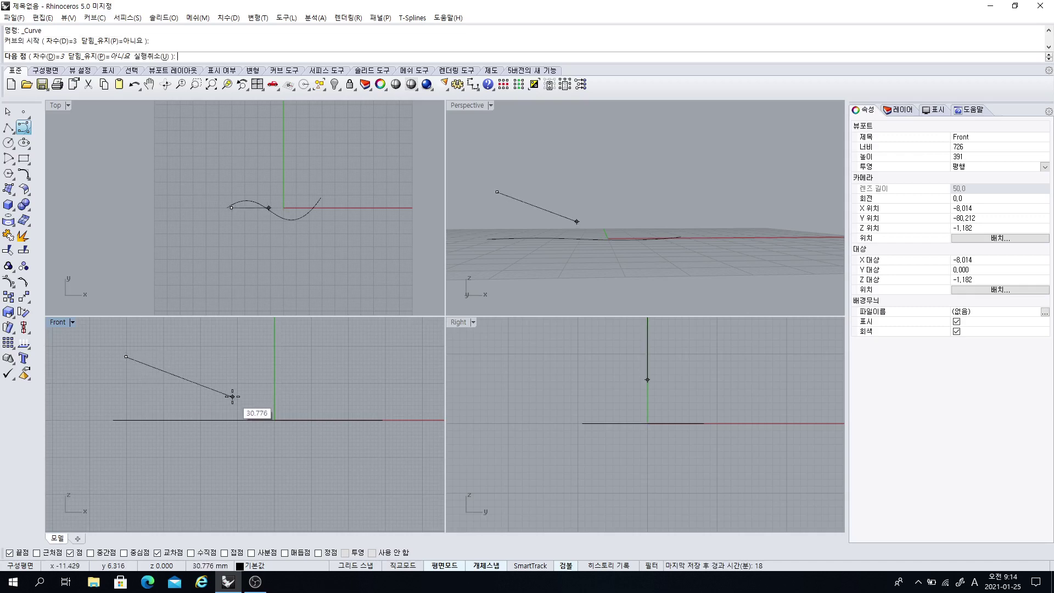
{"action": "scroll", "coordinate": [251, 201], "scroll_direction": "up", "scroll_amount": 2}
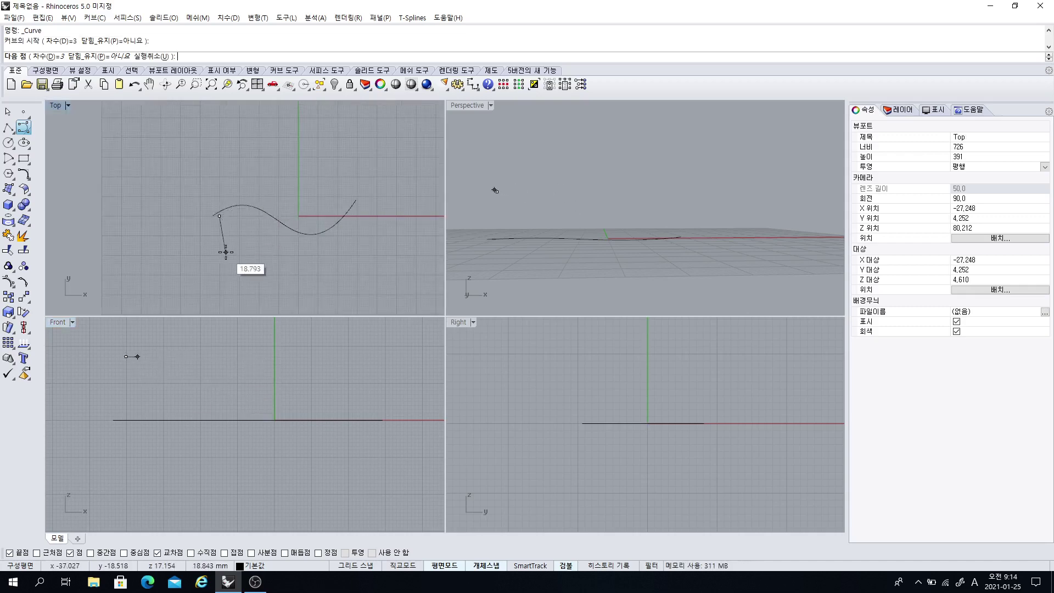
{"action": "scroll", "coordinate": [222, 249], "scroll_direction": "up", "scroll_amount": 4}
{"action": "right_click_drag", "start_coordinate": [225, 245], "coordinate": [173, 258]}
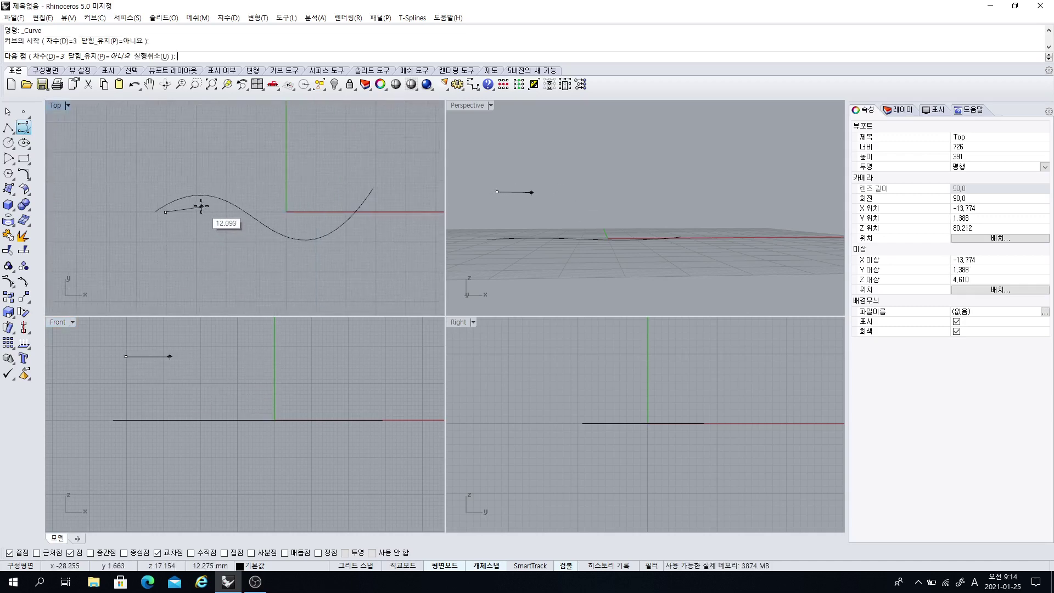
Turn Planar mode off and preview the pending curve's next point in the Top viewport
{"action": "left_click", "coordinate": [441, 569]}
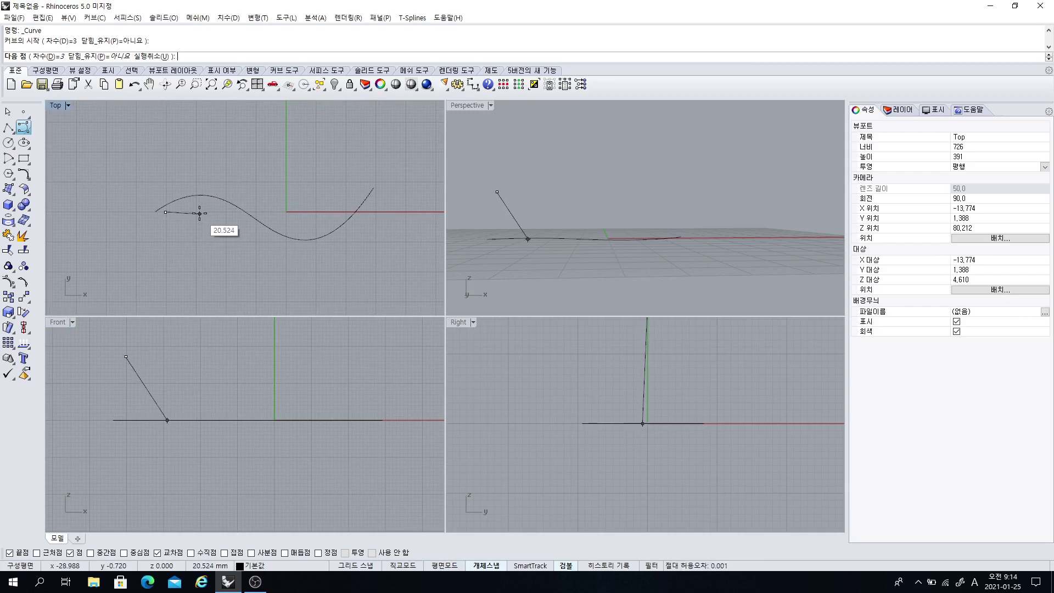
{"action": "scroll", "coordinate": [198, 211], "scroll_direction": "up", "scroll_amount": 3}
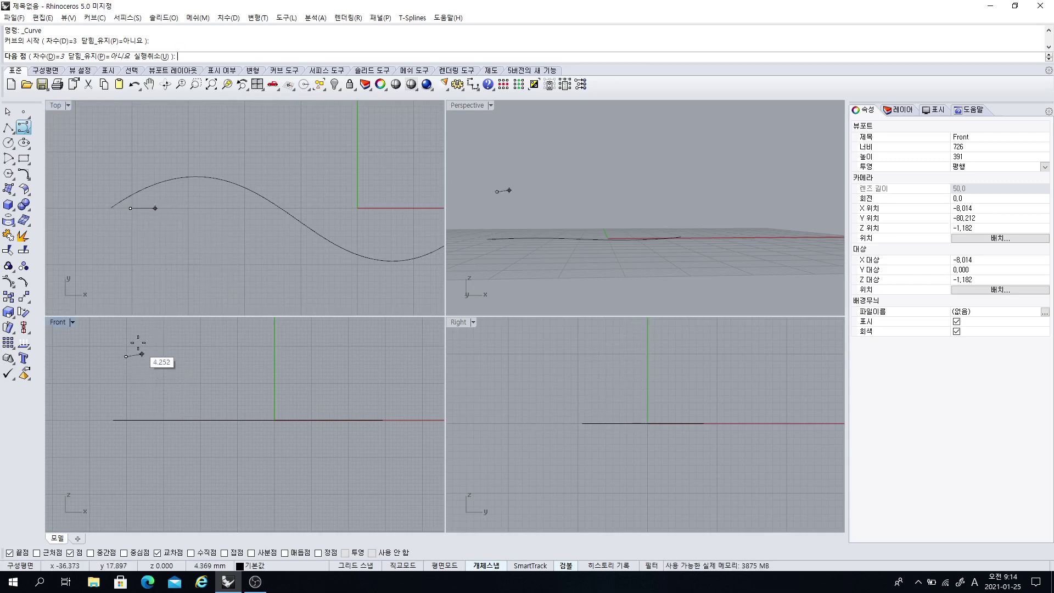
{"action": "scroll", "coordinate": [143, 201], "scroll_direction": "up", "scroll_amount": 1}
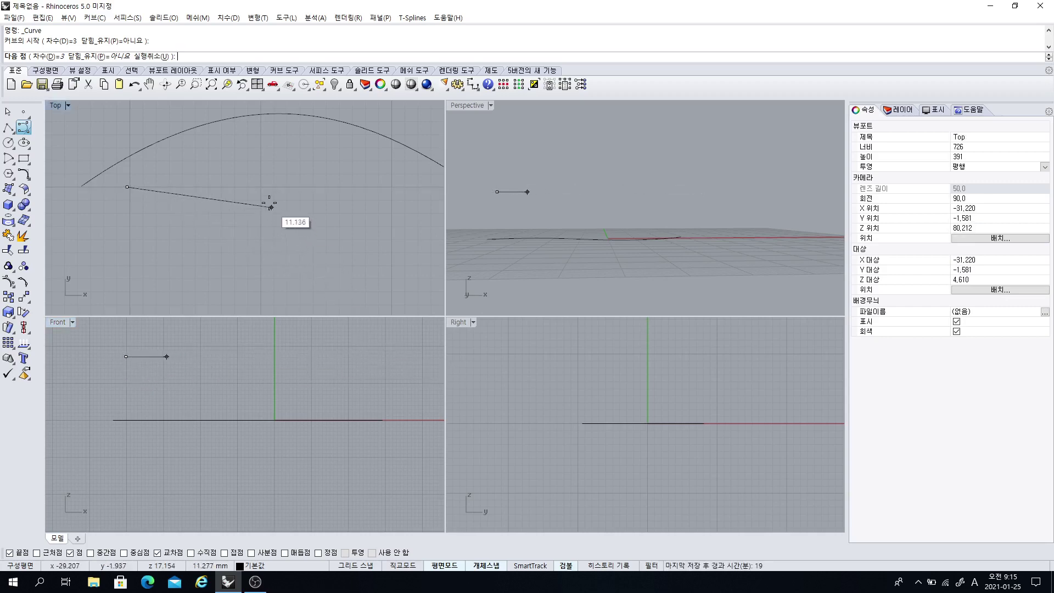
Turn Planar mode on and place six control points of the raised curve at its start height in the Top viewport
{"action": "left_click", "coordinate": [162, 157]}
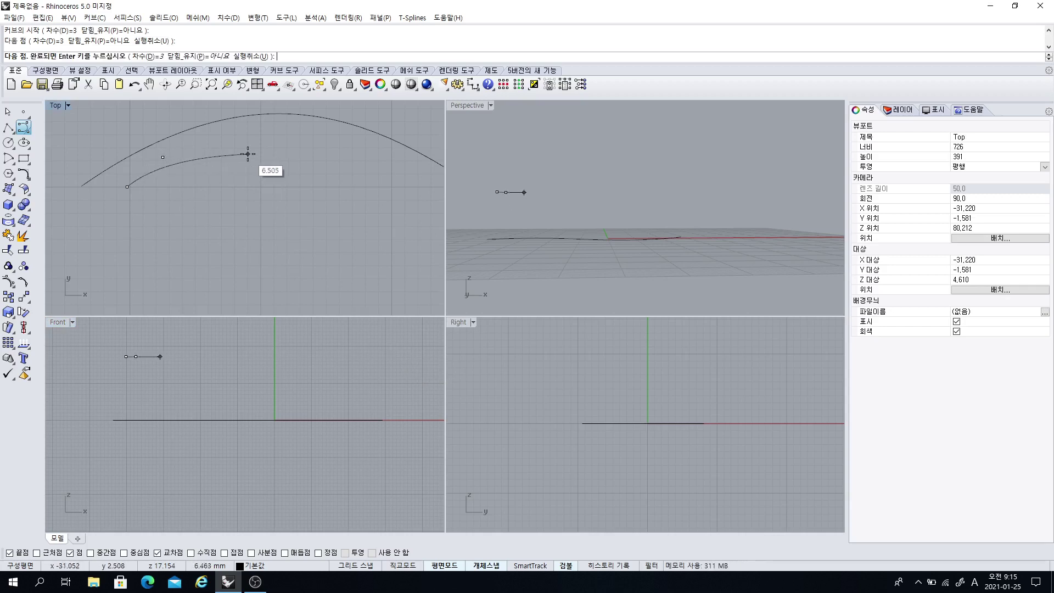
{"action": "left_click", "coordinate": [248, 154]}
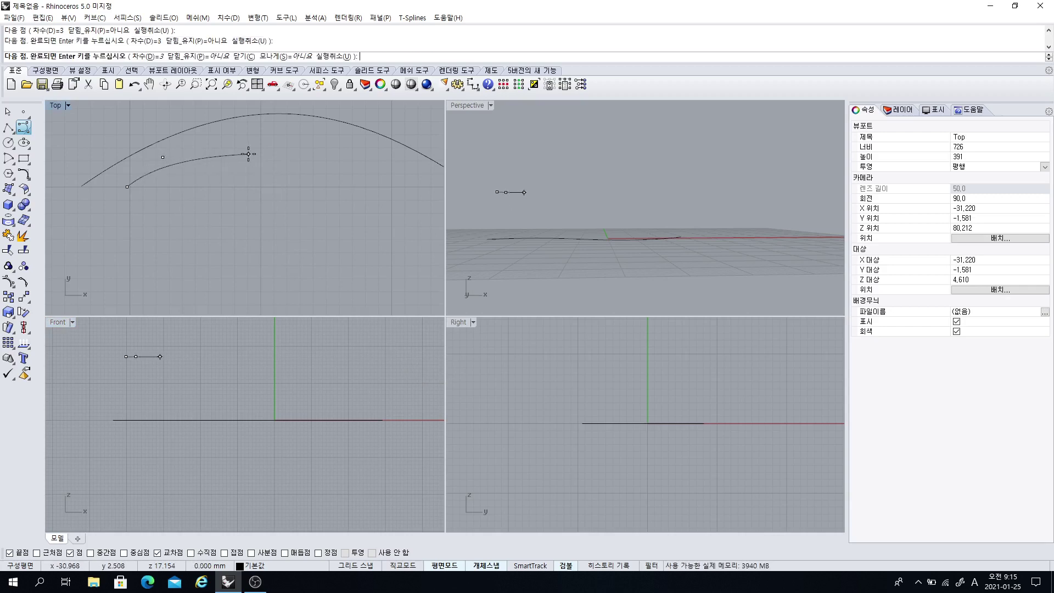
{"action": "left_click", "coordinate": [319, 207]}
{"action": "right_click_drag", "start_coordinate": [233, 217], "coordinate": [165, 222]}
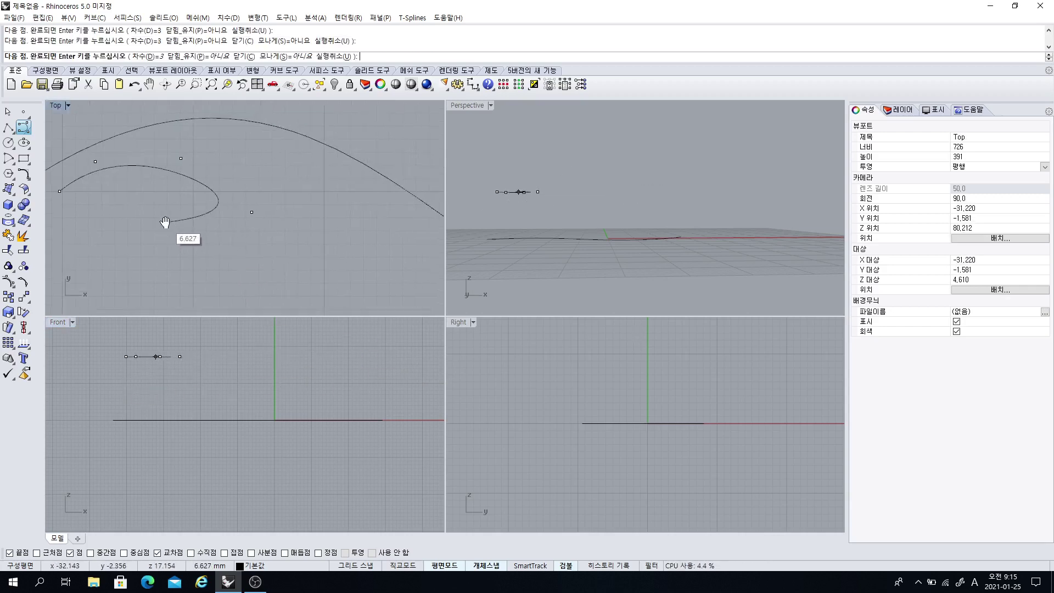
{"action": "left_click", "coordinate": [271, 267]}
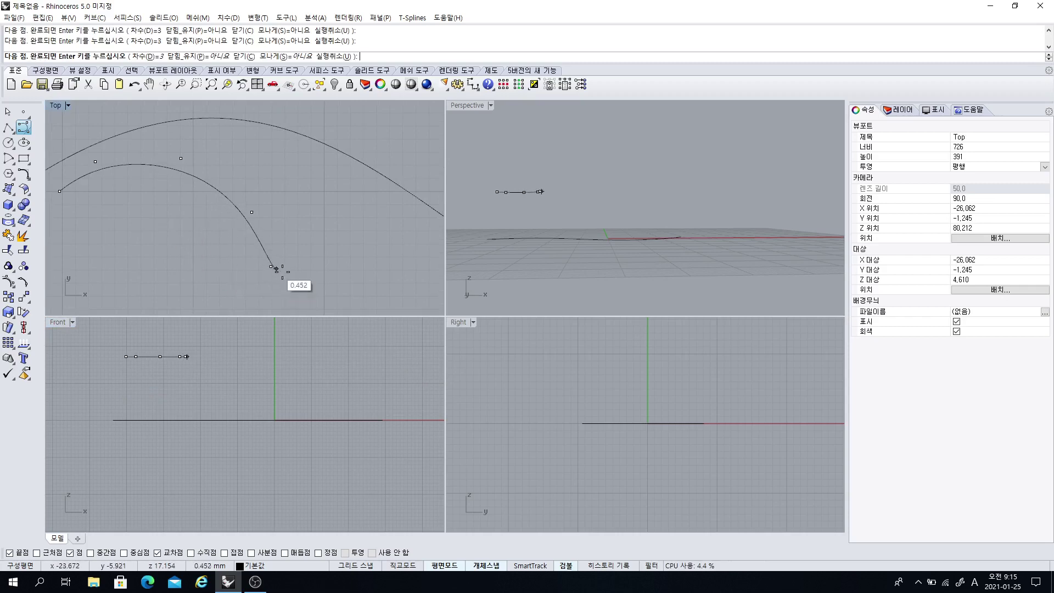
{"action": "left_click", "coordinate": [357, 262]}
{"action": "right_click_drag", "start_coordinate": [296, 264], "coordinate": [134, 215]}
{"action": "left_click", "coordinate": [267, 217]}
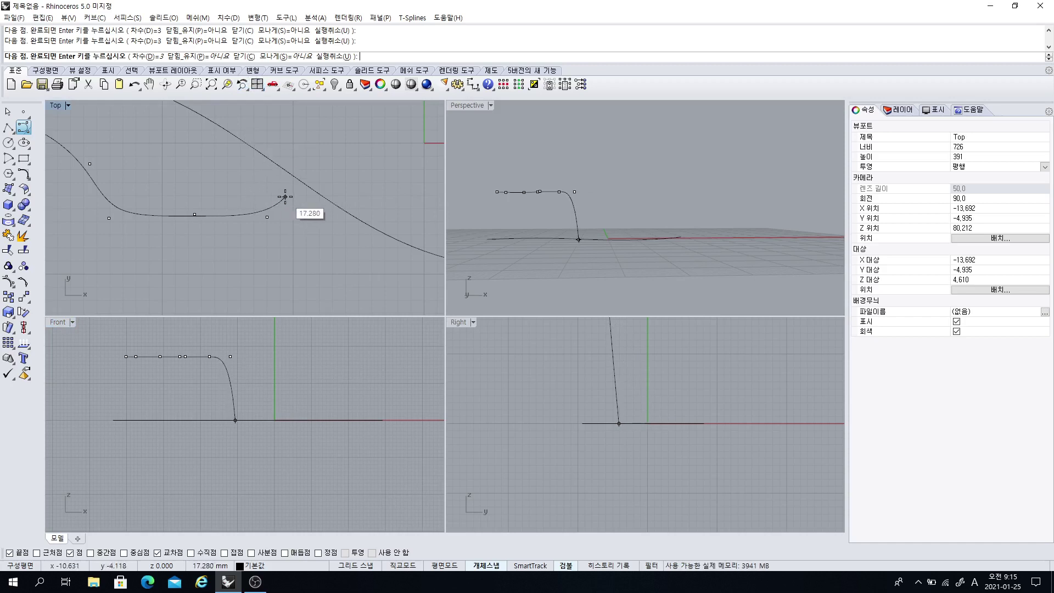
Turn Planar mode off and continue the curve in Top with four control points on the ground plane beside the S-shaped curve
{"action": "left_click", "coordinate": [315, 242]}
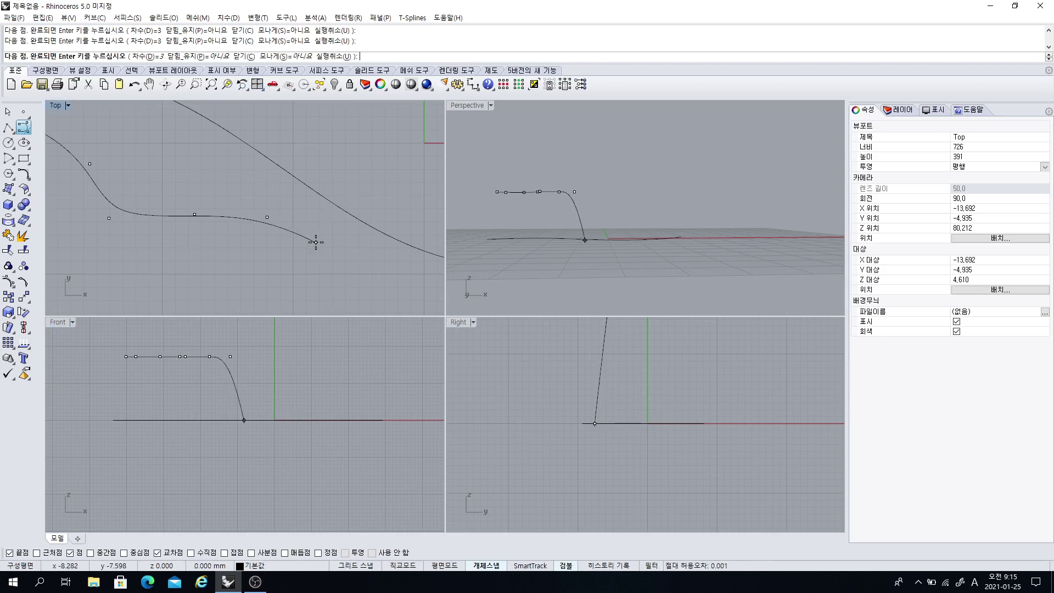
{"action": "right_click_drag", "start_coordinate": [343, 257], "coordinate": [200, 219]}
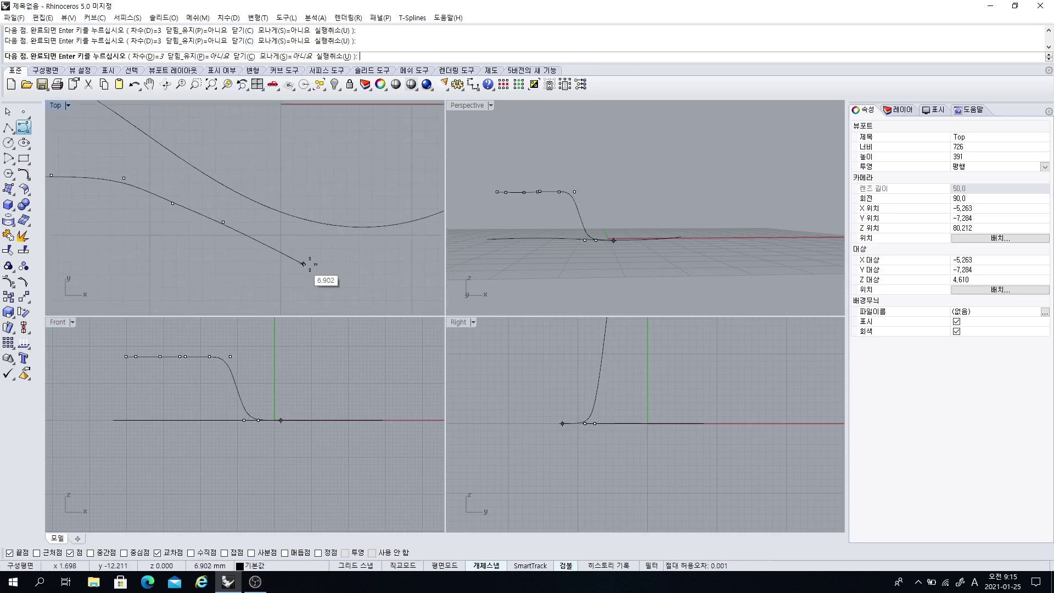
{"action": "left_click", "coordinate": [310, 264]}
{"action": "left_click", "coordinate": [367, 247]}
{"action": "right_click_drag", "start_coordinate": [368, 247], "coordinate": [283, 238]}
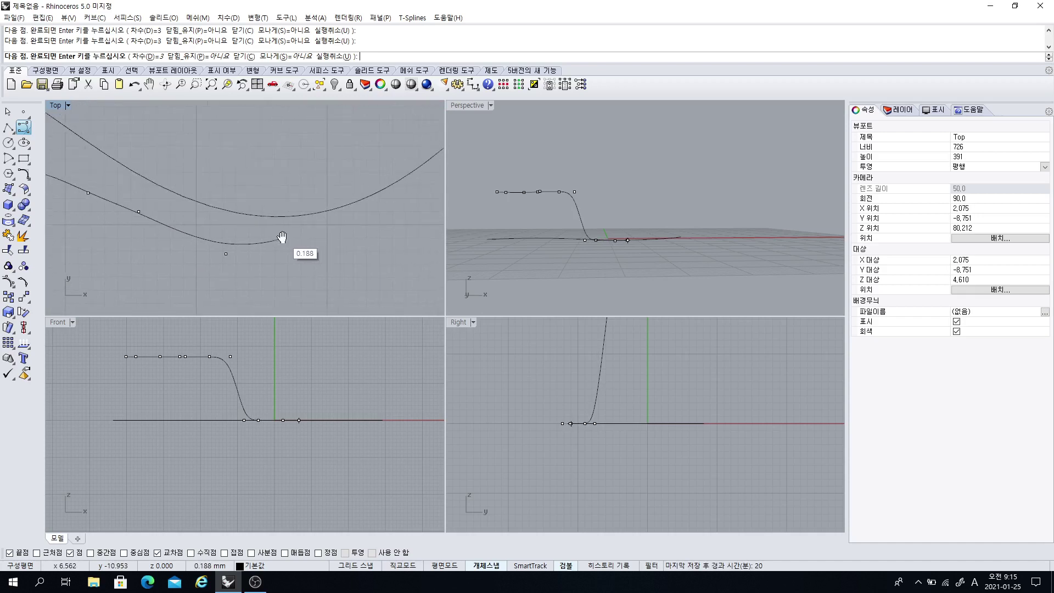
Raise the curve with a Front viewport point at about 17 mm height, and finish it with three more points in Top using Planar mode
{"action": "left_click", "coordinate": [314, 357]}
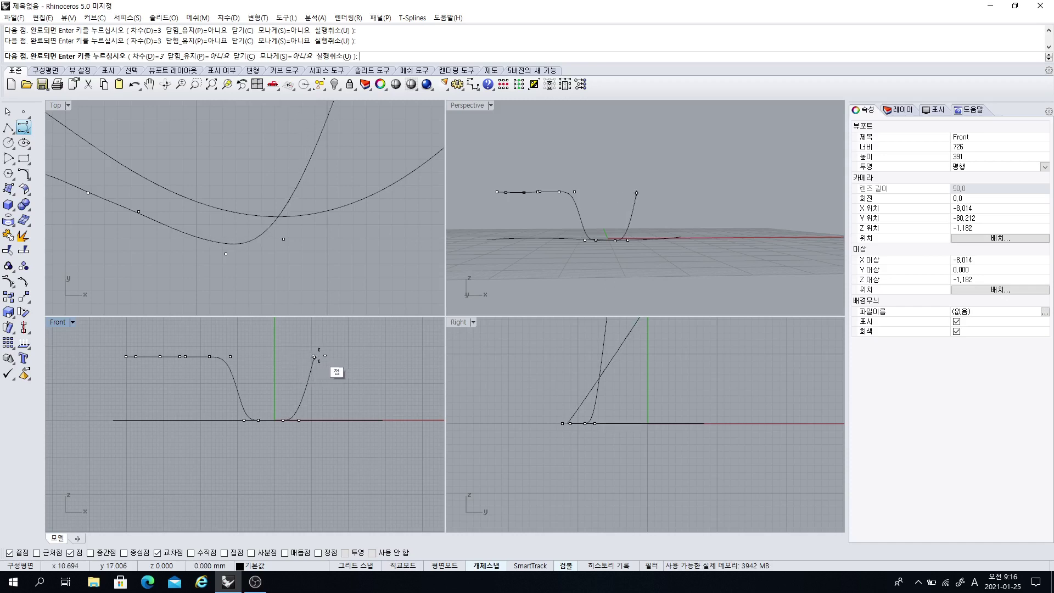
{"action": "left_click", "coordinate": [314, 357]}
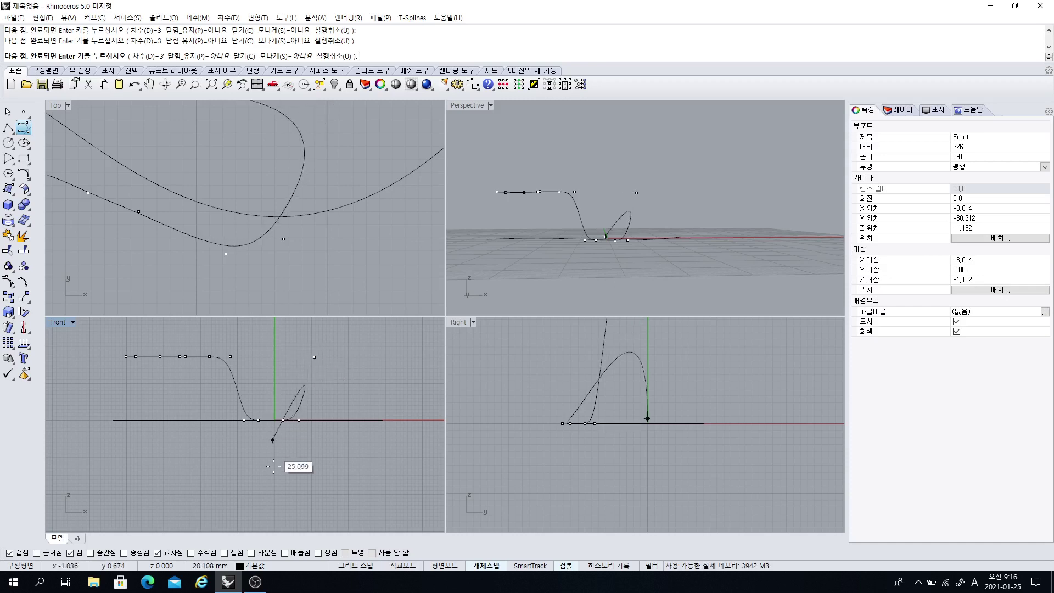
{"action": "left_click", "coordinate": [444, 565]}
{"action": "right_click_drag", "start_coordinate": [286, 232], "coordinate": [208, 241]}
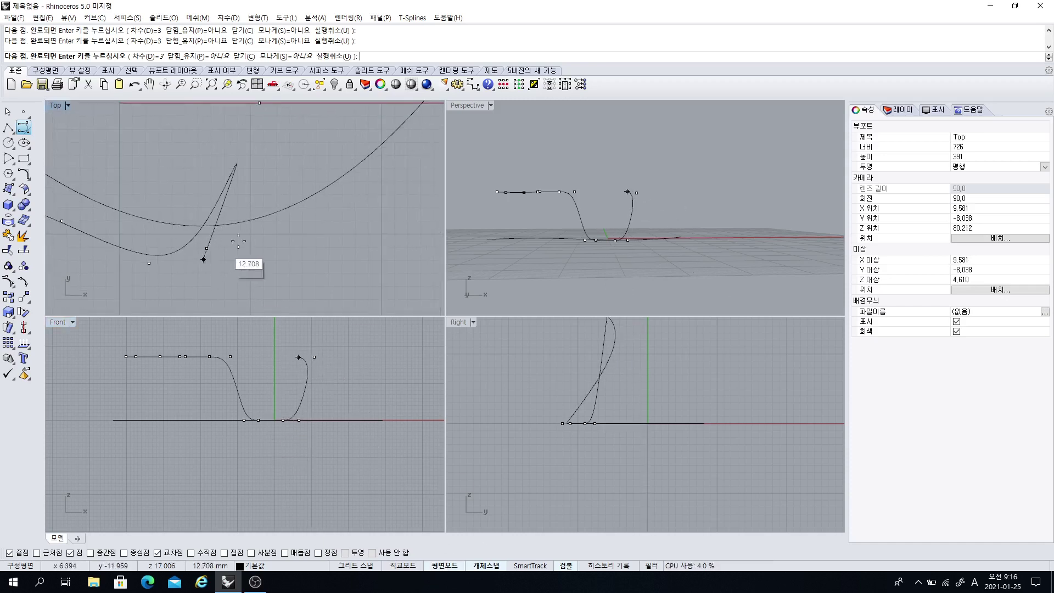
{"action": "left_click", "coordinate": [298, 223]}
{"action": "left_click", "coordinate": [333, 244]}
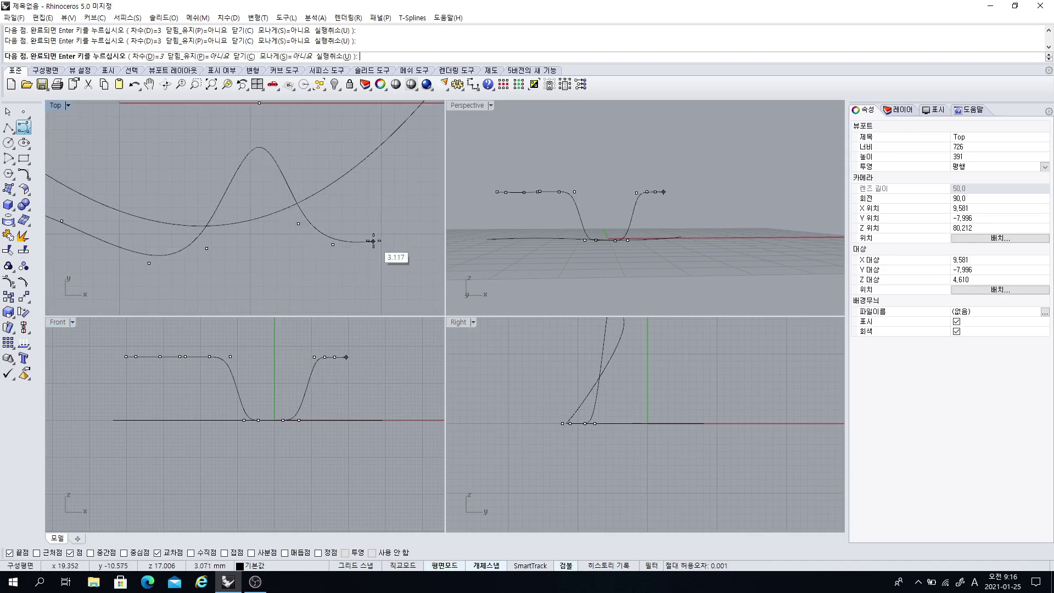
{"action": "left_click", "coordinate": [409, 206]}
{"action": "key", "text": "Return"}
{"action": "scroll", "coordinate": [341, 270], "scroll_direction": "down", "scroll_amount": 4}
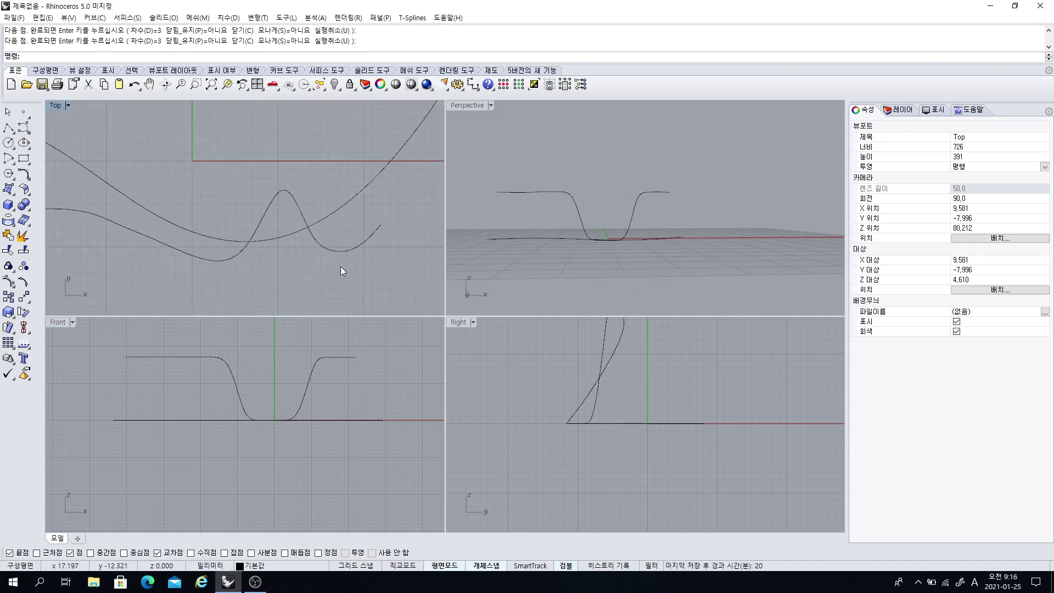
Select the finished curve and examine its shape across the viewports
{"action": "left_click", "coordinate": [343, 254]}
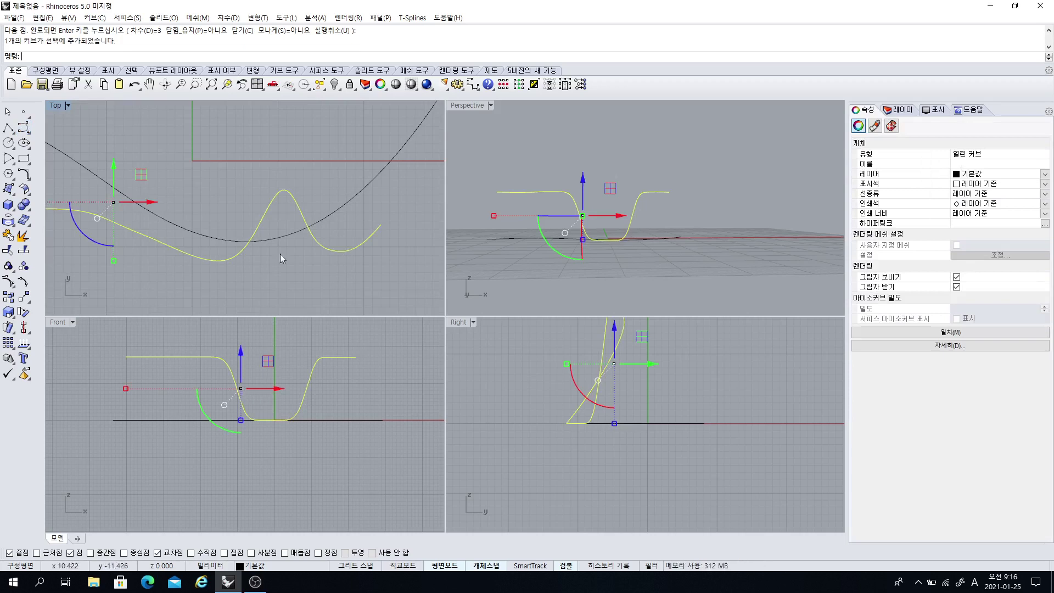
{"action": "scroll", "coordinate": [293, 188], "scroll_direction": "down", "scroll_amount": 3}
{"action": "right_click_drag", "start_coordinate": [293, 188], "coordinate": [296, 184]}
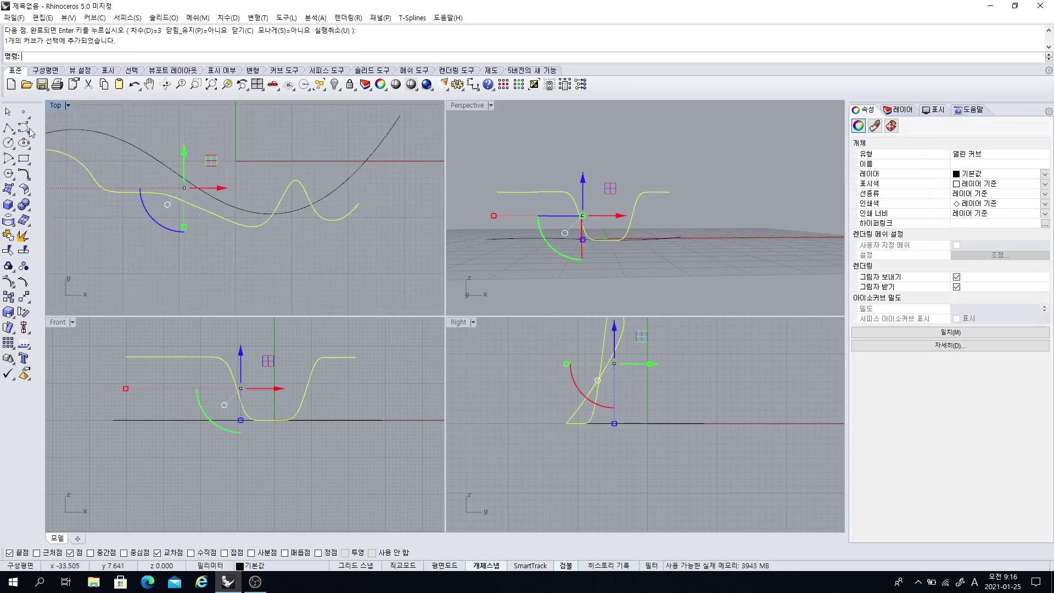
With Planar mode off, draw a circle over the S-shaped curve and a five-point degree-3 curve on the Y axis's other side in Top
{"action": "left_click", "coordinate": [9, 143]}
{"action": "left_click", "coordinate": [199, 163]}
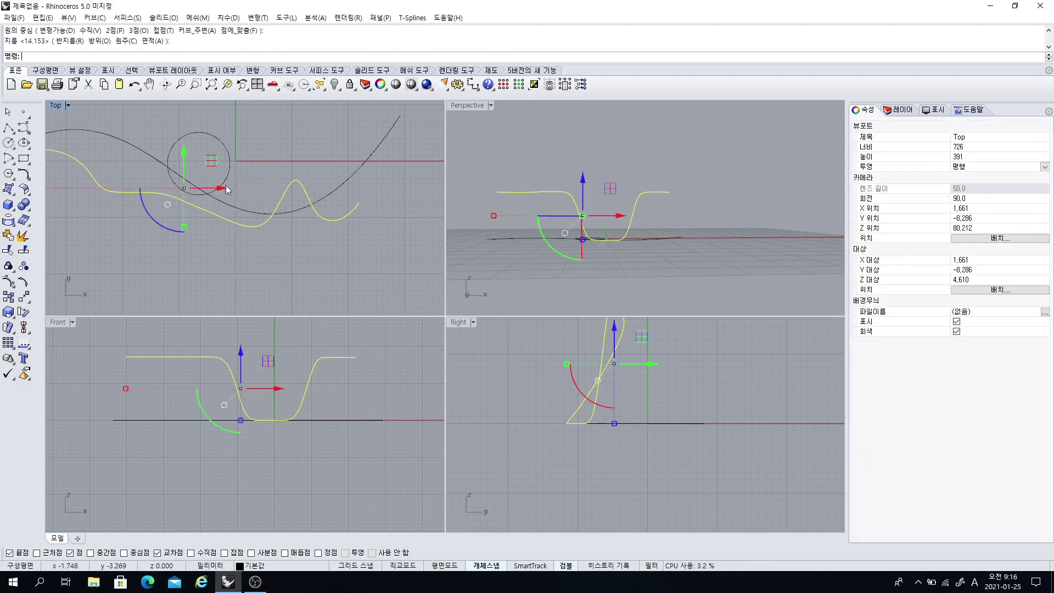
{"action": "left_click", "coordinate": [9, 127]}
{"action": "left_click", "coordinate": [243, 155]}
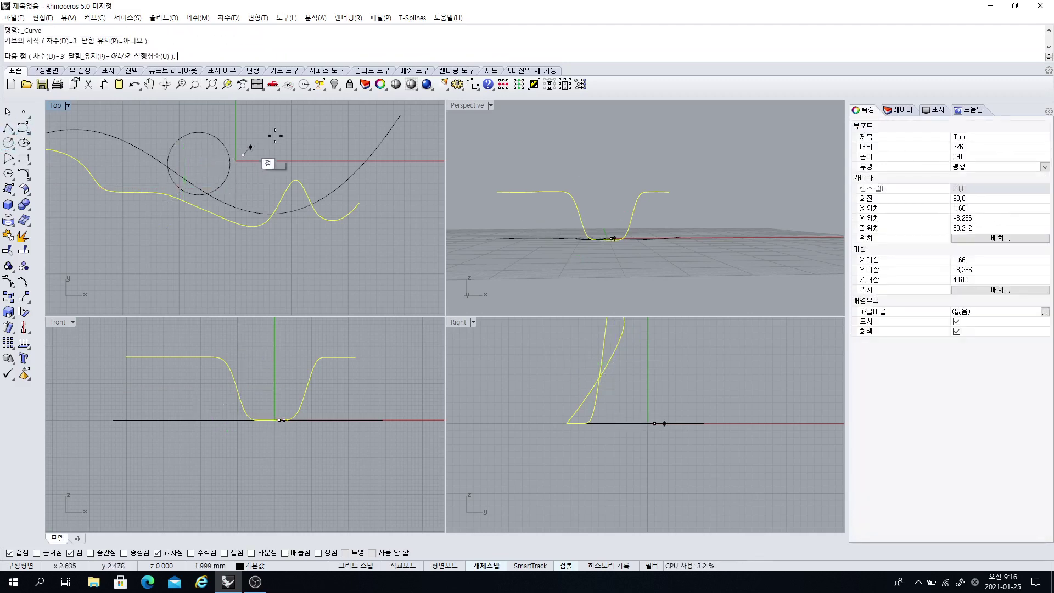
{"action": "left_click", "coordinate": [290, 148]}
{"action": "left_click", "coordinate": [323, 172]}
{"action": "left_click", "coordinate": [342, 153]}
{"action": "left_click", "coordinate": [357, 127]}
{"action": "right_click", "coordinate": [356, 127]}
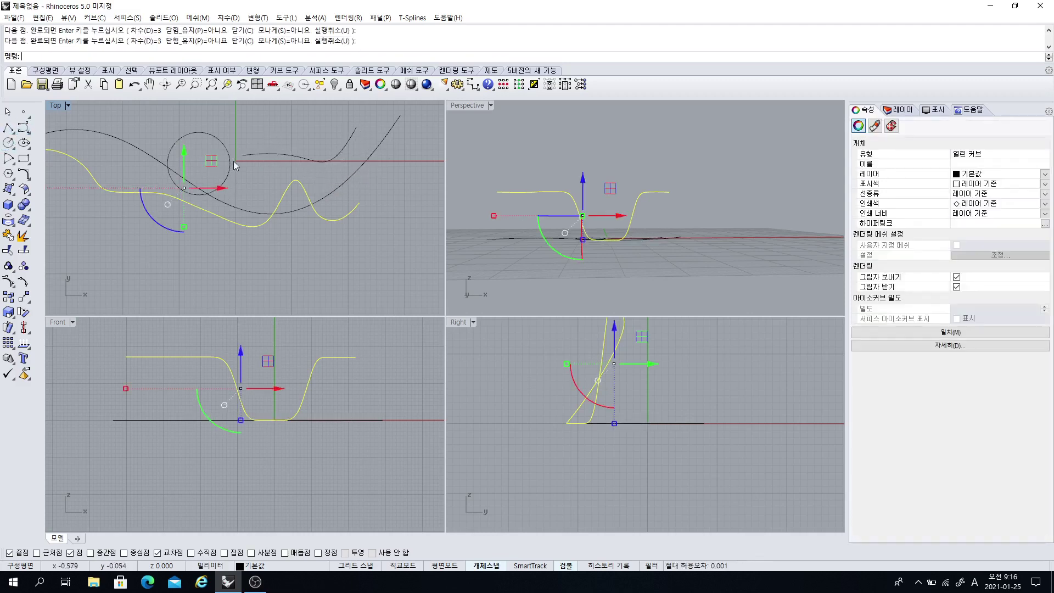
{"action": "right_click_drag", "start_coordinate": [179, 153], "coordinate": [170, 173]}
{"action": "left_click", "coordinate": [132, 254]}
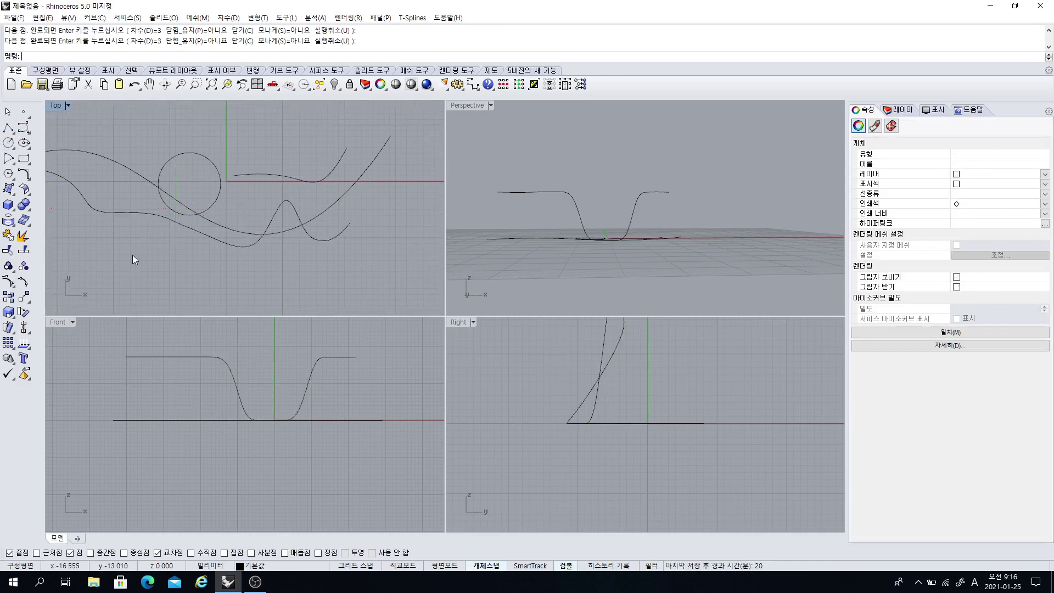
Start a control point curve in the Front viewport at about 25 mm height, above the existing curves
{"action": "left_click", "coordinate": [24, 128]}
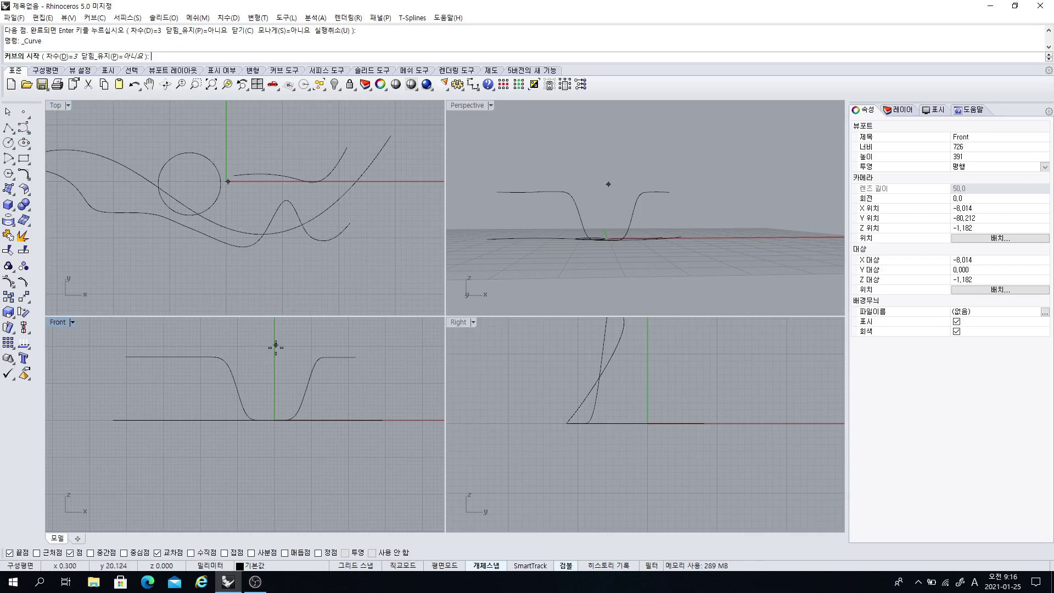
{"action": "right_click_drag", "start_coordinate": [285, 320], "coordinate": [287, 360]}
{"action": "left_click", "coordinate": [155, 367]}
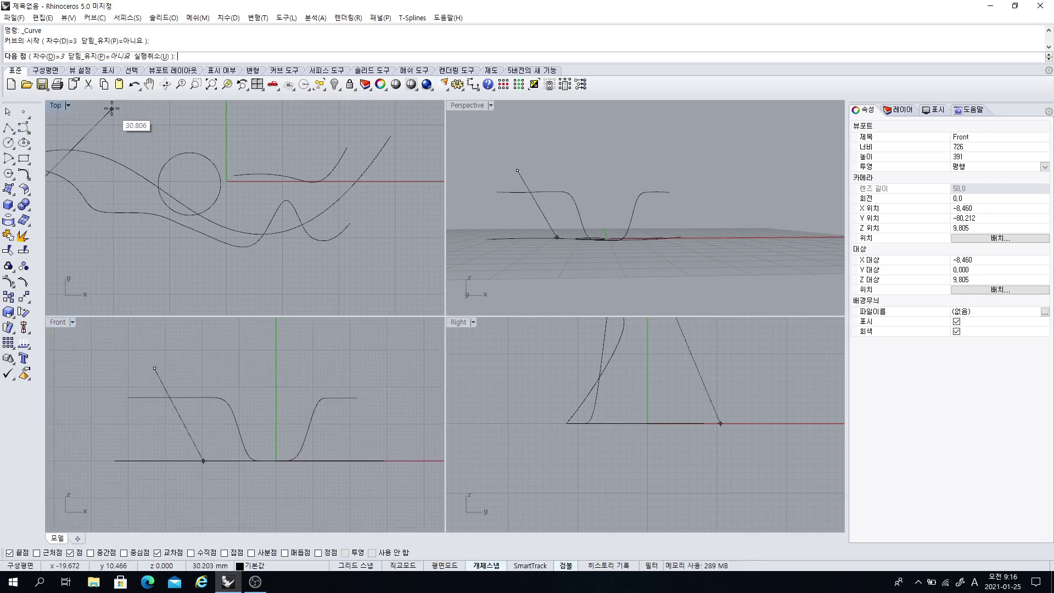
{"action": "right_click_drag", "start_coordinate": [163, 196], "coordinate": [227, 220]}
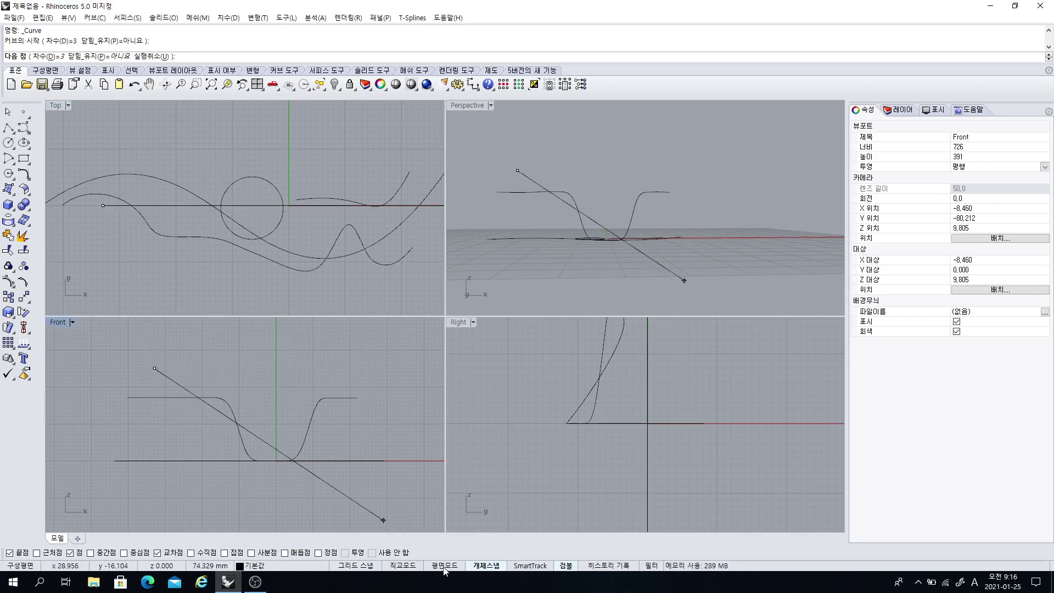
Turn Planar mode on, place eight more control points looping around the circle in Top, and finish the curve
{"action": "left_click", "coordinate": [177, 164]}
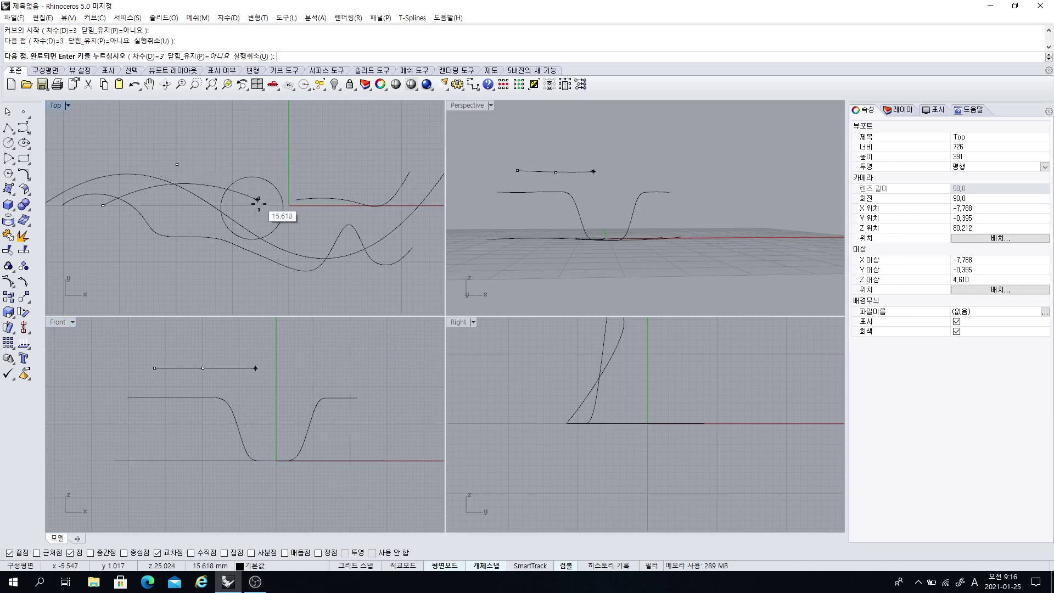
{"action": "left_click", "coordinate": [260, 171]}
{"action": "left_click", "coordinate": [287, 191]}
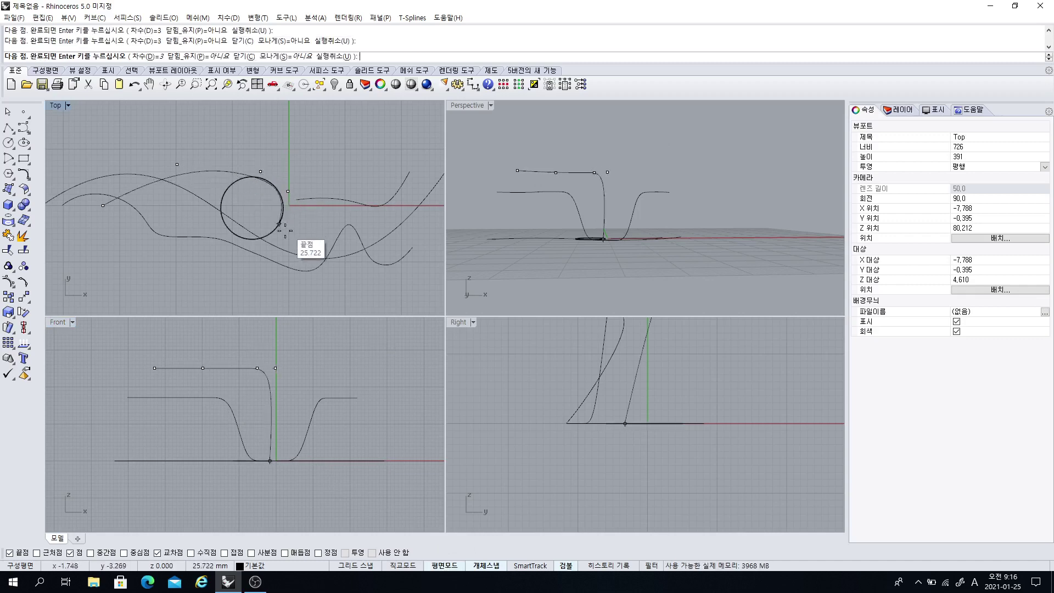
{"action": "left_click", "coordinate": [283, 234]}
{"action": "left_click", "coordinate": [255, 276]}
{"action": "left_click", "coordinate": [199, 283]}
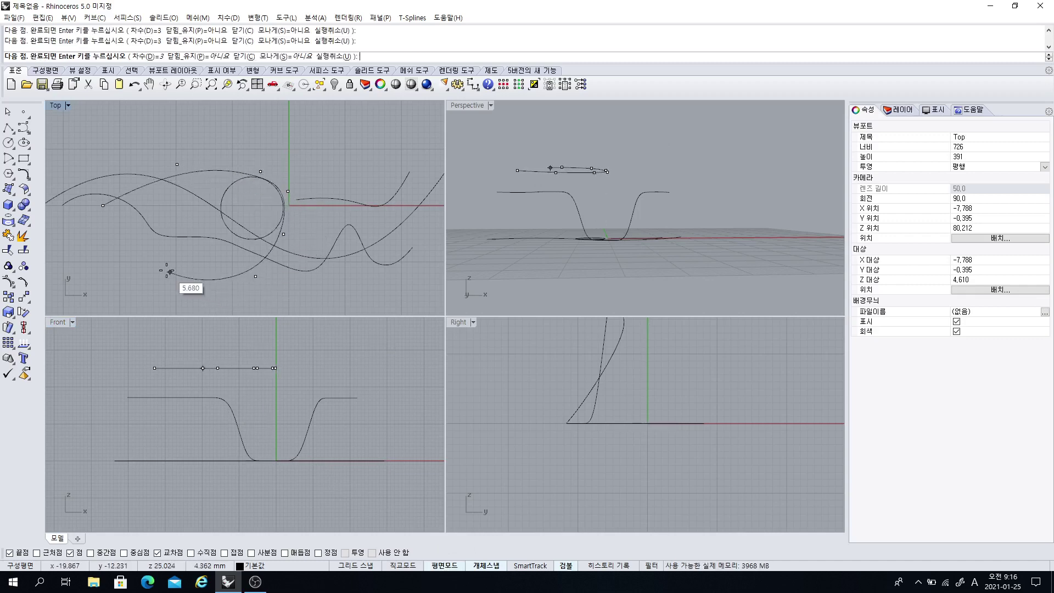
{"action": "left_click", "coordinate": [152, 263]}
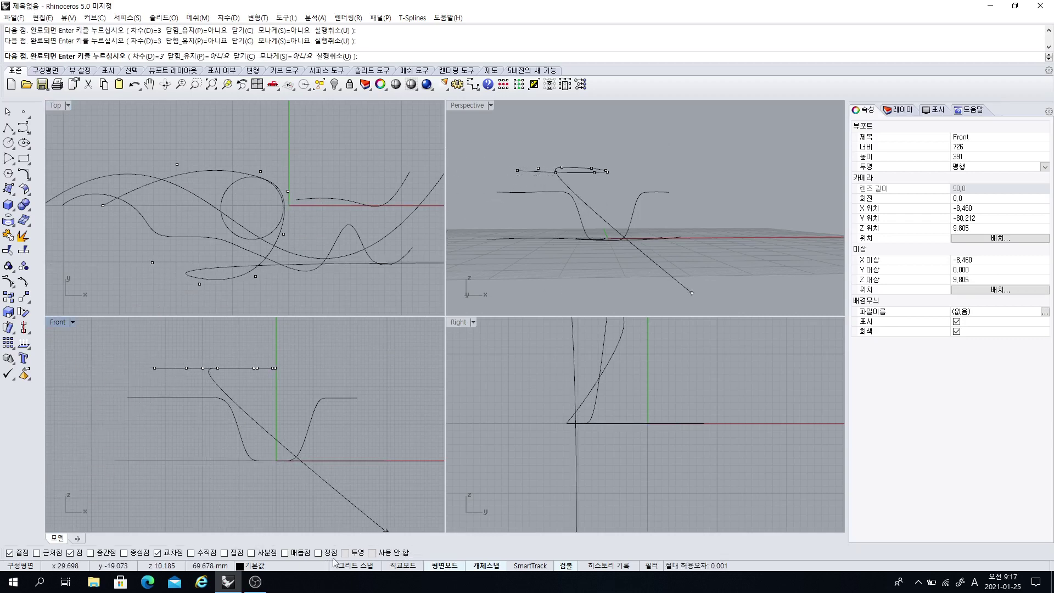
{"action": "left_click", "coordinate": [132, 239]}
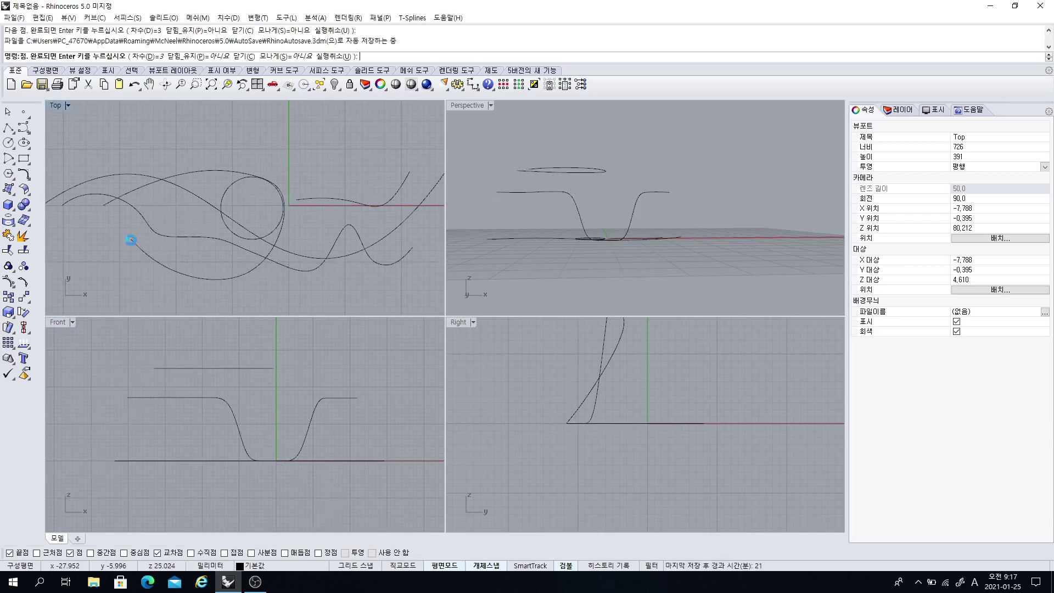
{"action": "key", "text": "Return"}
Select all five curves in the Top viewport and delete them
{"action": "right_click_drag", "start_coordinate": [261, 419], "coordinate": [259, 443]}
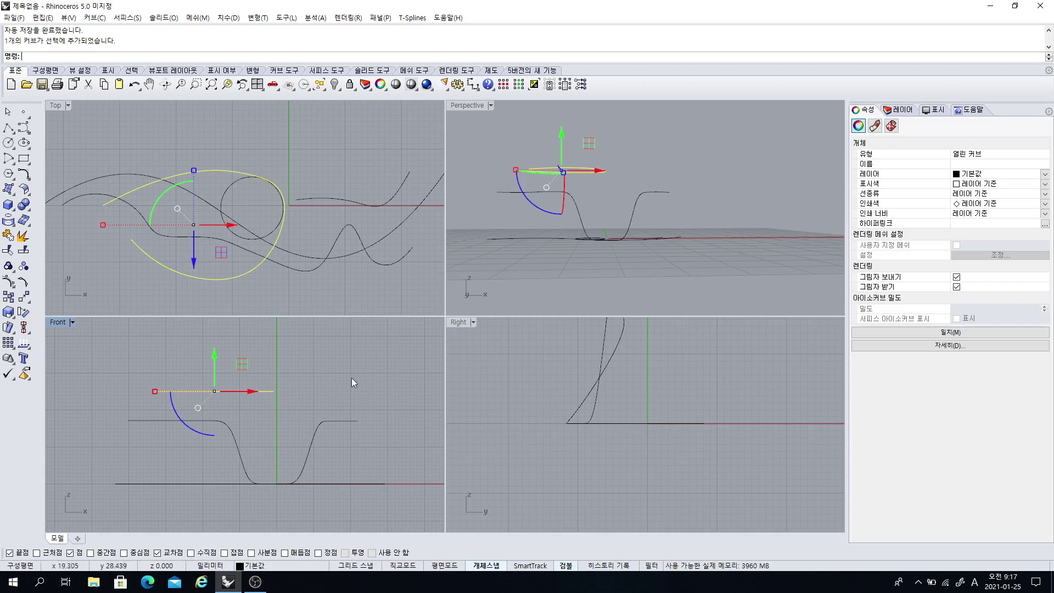
{"action": "scroll", "coordinate": [326, 391], "scroll_direction": "down", "scroll_amount": 3}
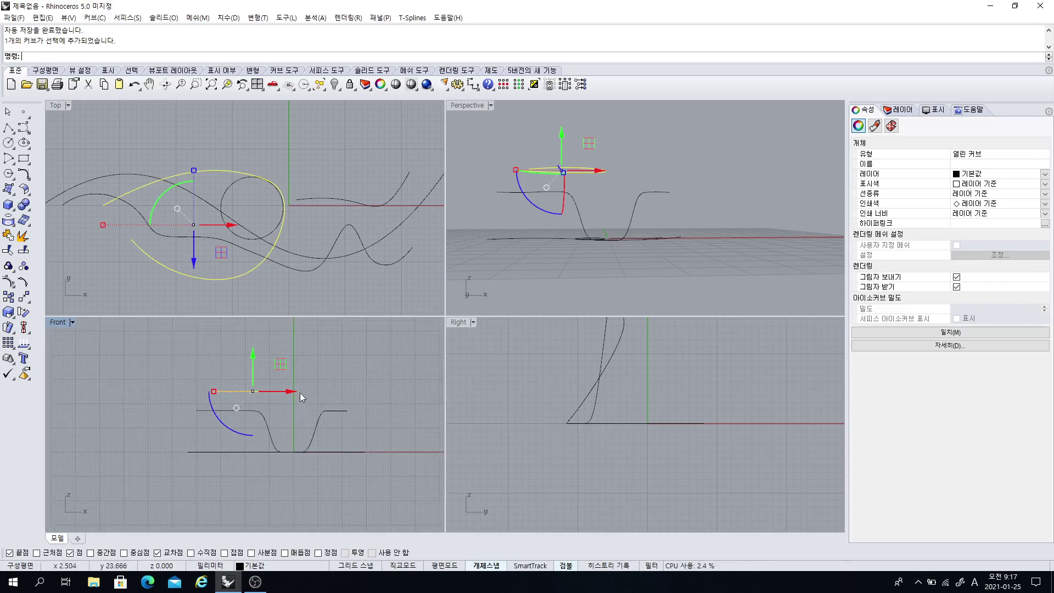
{"action": "left_click_drag", "start_coordinate": [310, 287], "coordinate": [225, 146]}
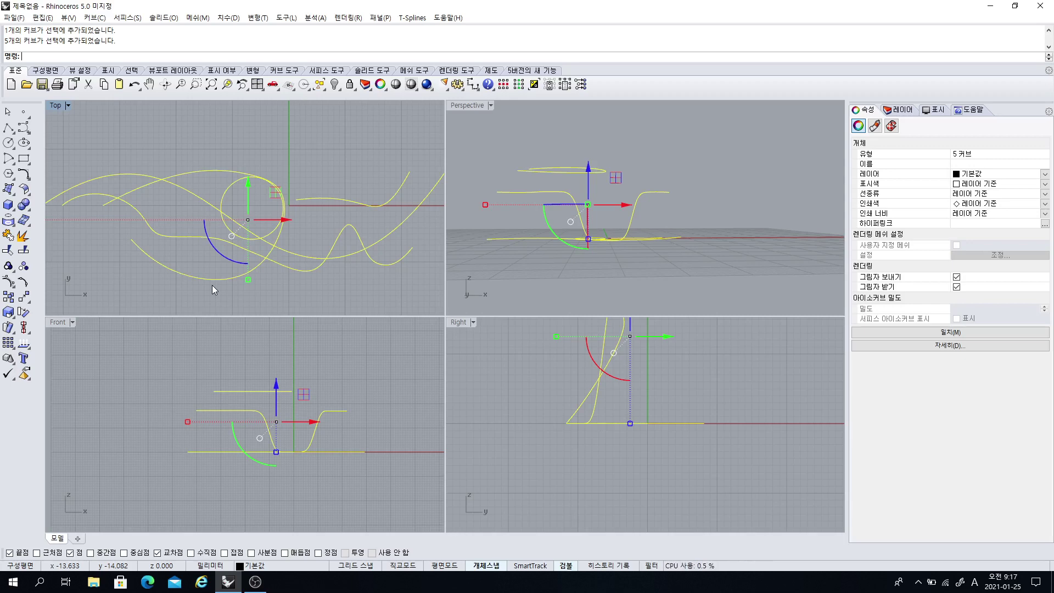
{"action": "scroll", "coordinate": [181, 230], "scroll_direction": "down", "scroll_amount": 4}
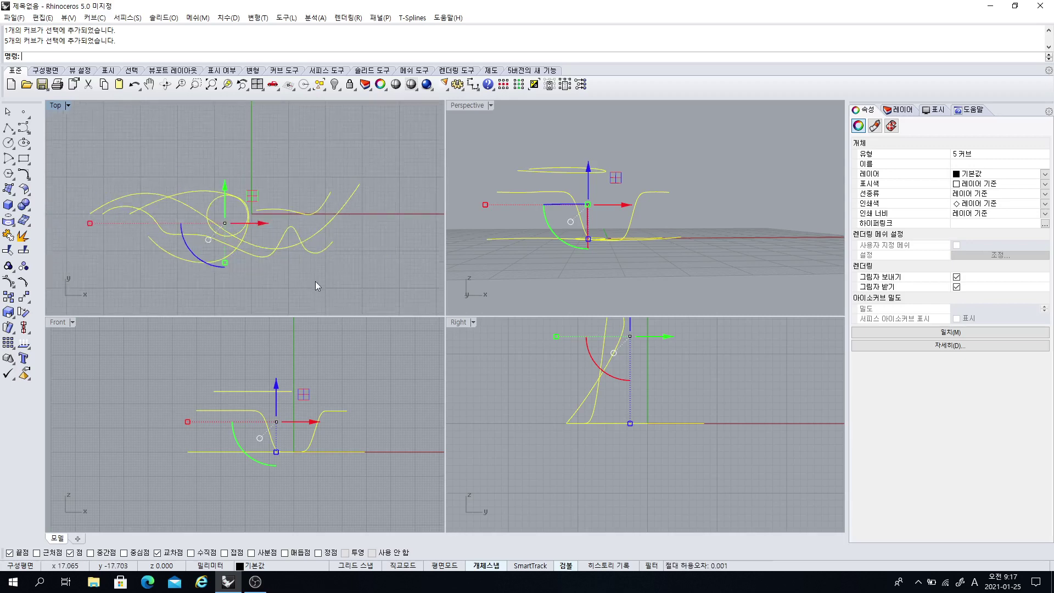
{"action": "left_click_drag", "start_coordinate": [325, 287], "coordinate": [285, 277]}
{"action": "left_click_drag", "start_coordinate": [150, 153], "coordinate": [150, 160]}
{"action": "key", "text": "Delete"}
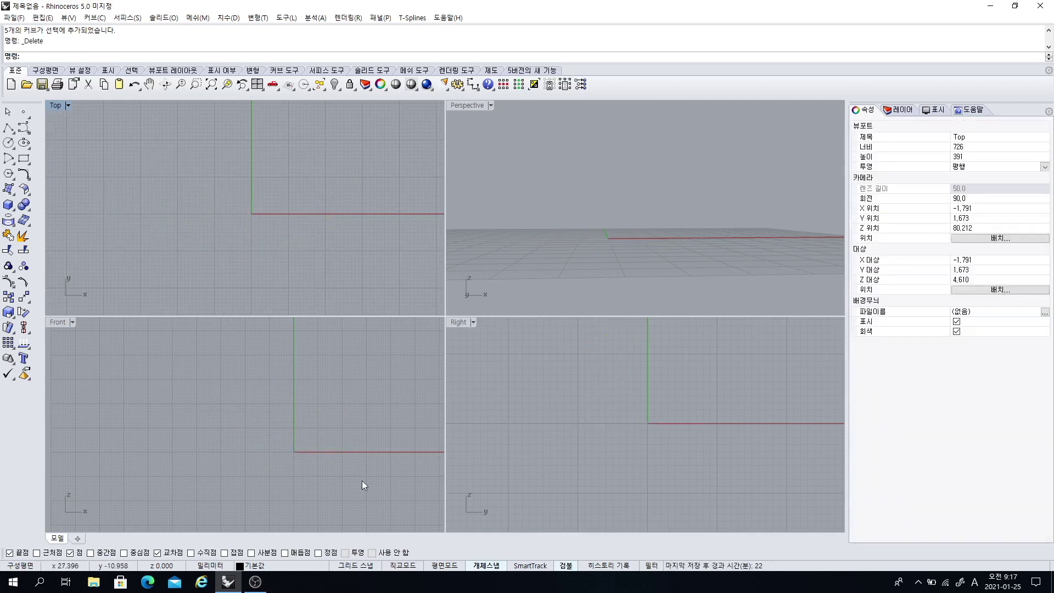
Start a degree-3 curve at about 24 mm height in Front, turn Planar mode on, and place five more points in Top as an S shape
{"action": "left_click", "coordinate": [24, 128]}
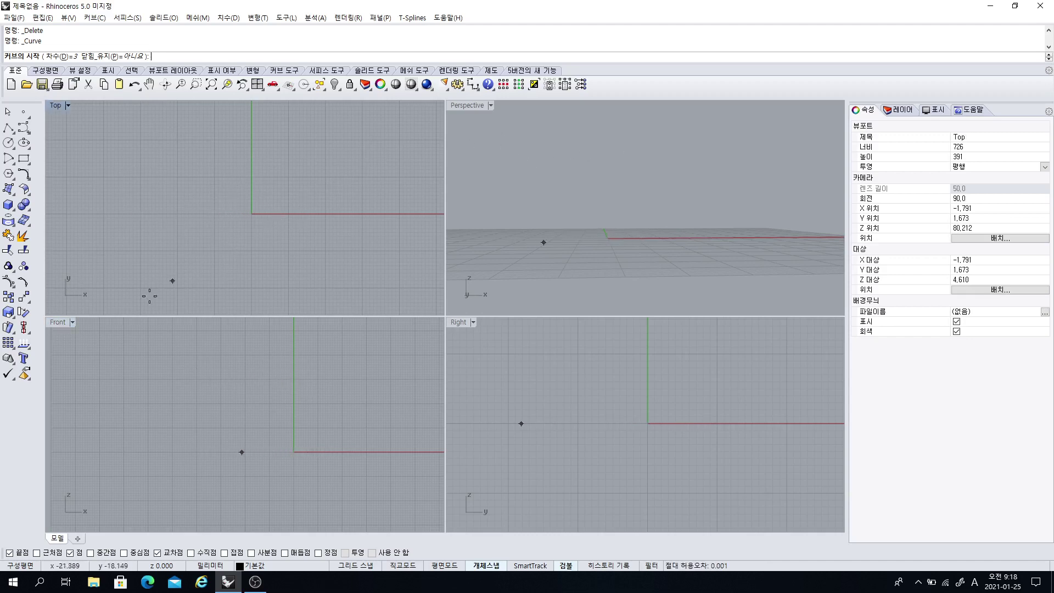
{"action": "left_click", "coordinate": [252, 393]}
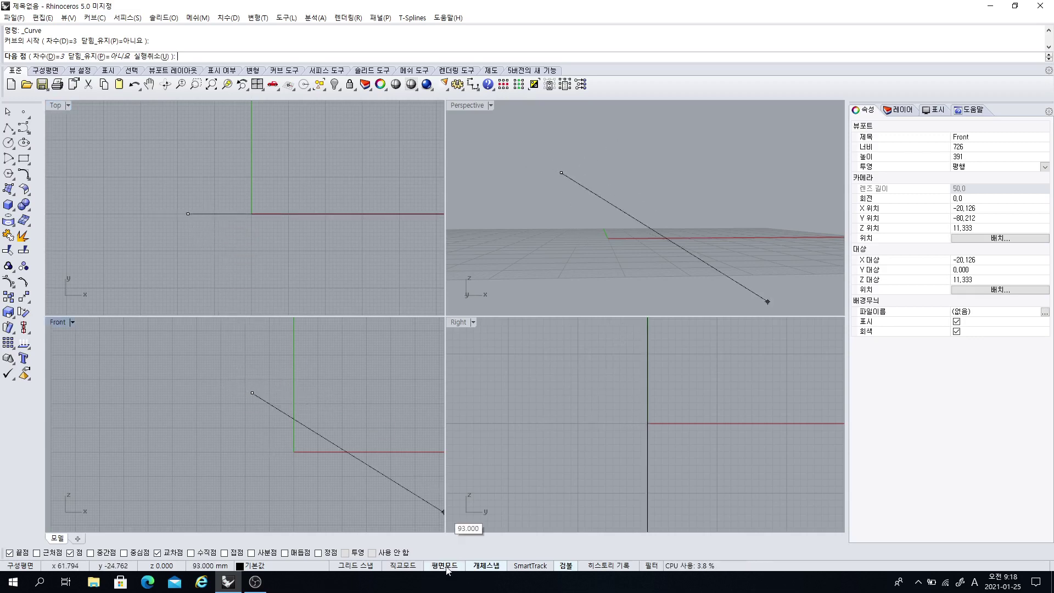
{"action": "left_click", "coordinate": [187, 263]}
{"action": "left_click", "coordinate": [256, 276]}
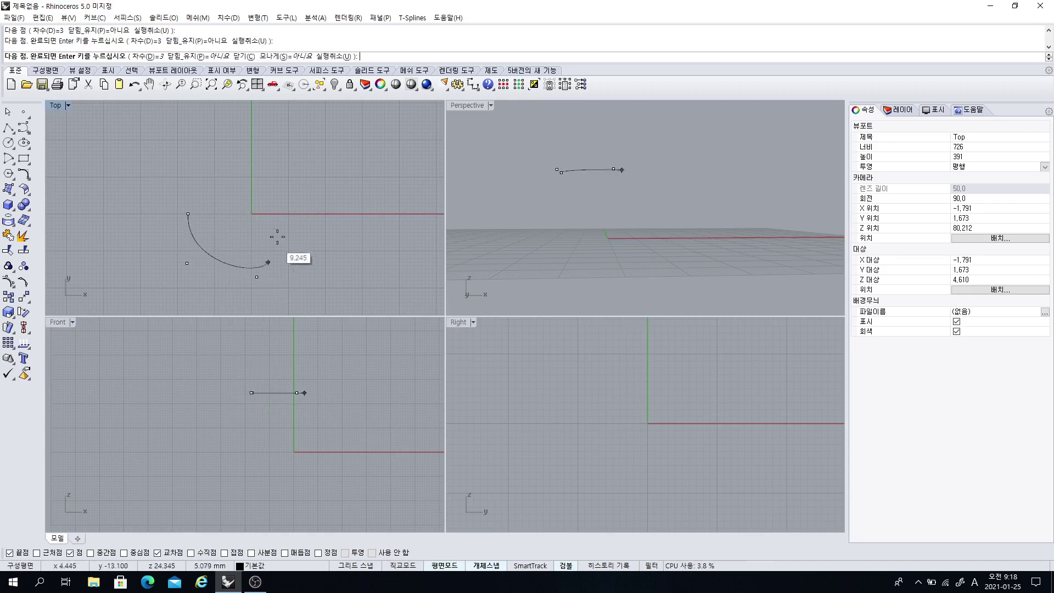
{"action": "left_click", "coordinate": [281, 206]}
{"action": "left_click", "coordinate": [325, 165]}
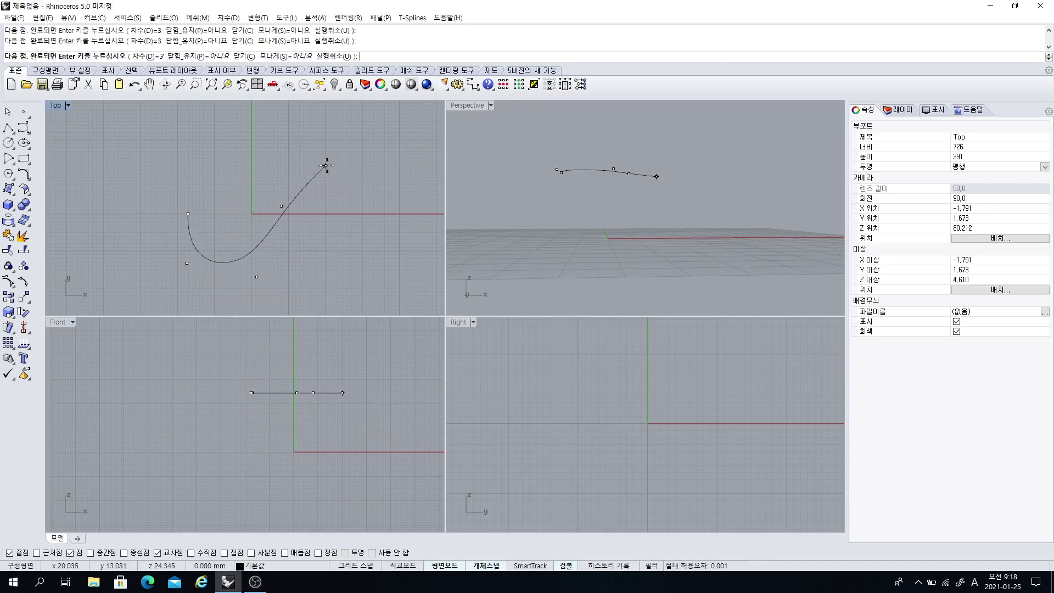
{"action": "left_click", "coordinate": [388, 242]}
{"action": "key", "text": "Return"}
Check the S-shaped curve's flatness in the Front viewport and delete the curve
{"action": "left_click", "coordinate": [327, 393]}
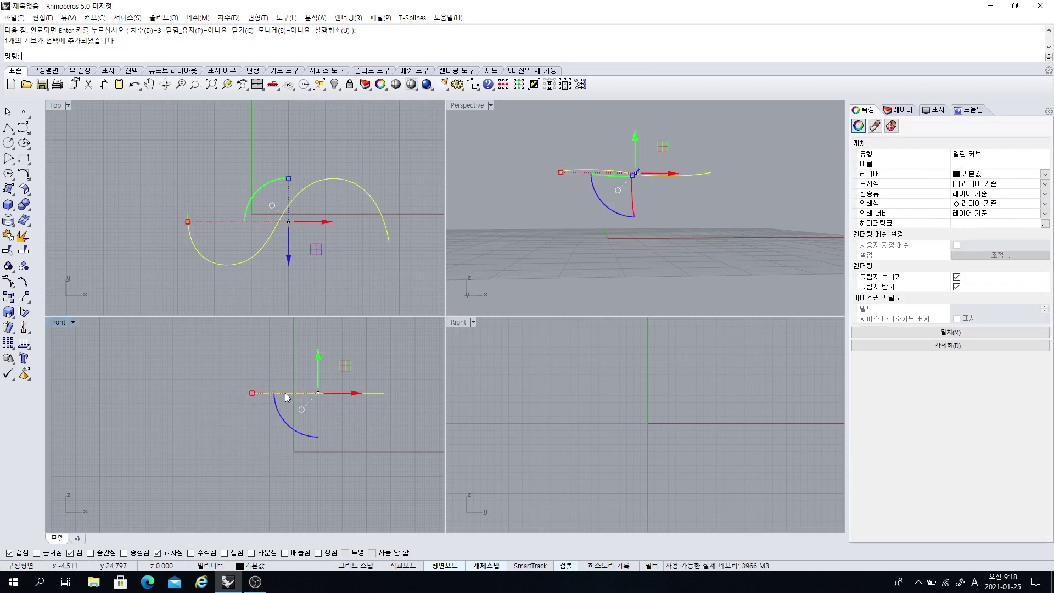
{"action": "left_click", "coordinate": [367, 418]}
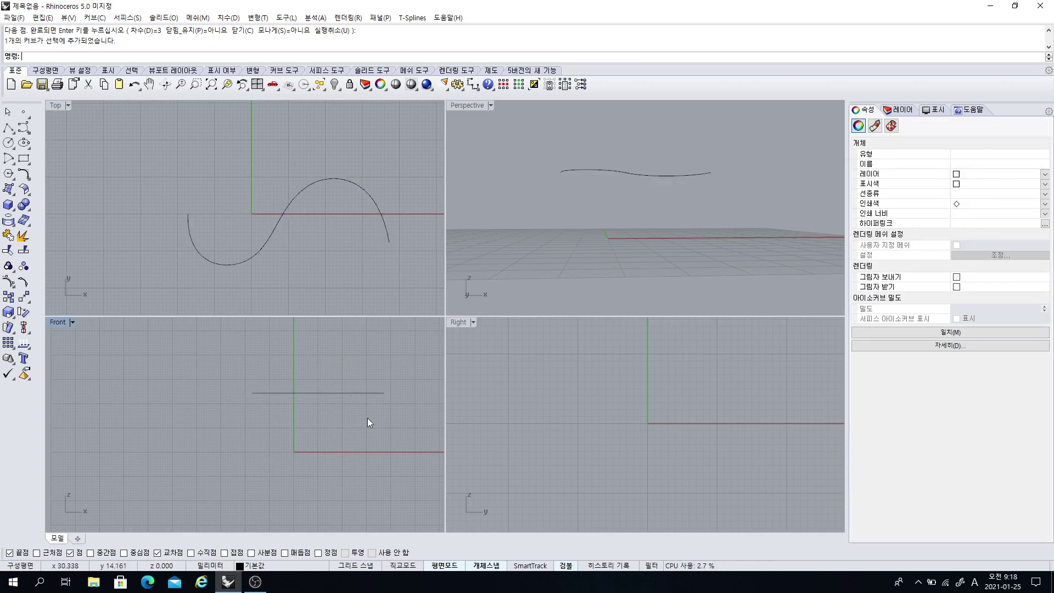
{"action": "left_click", "coordinate": [252, 206]}
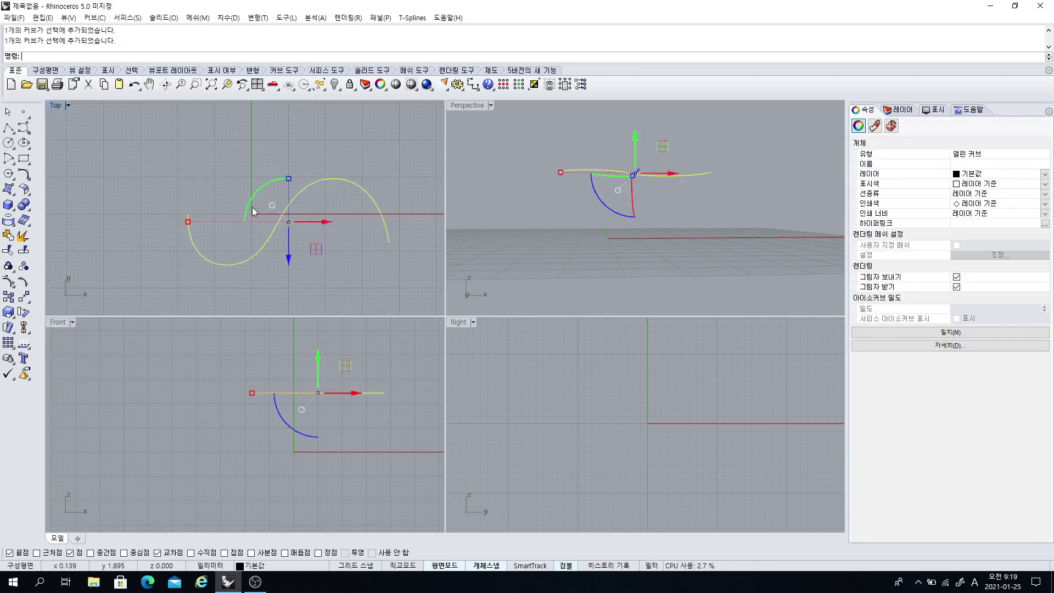
{"action": "key", "text": "Delete"}
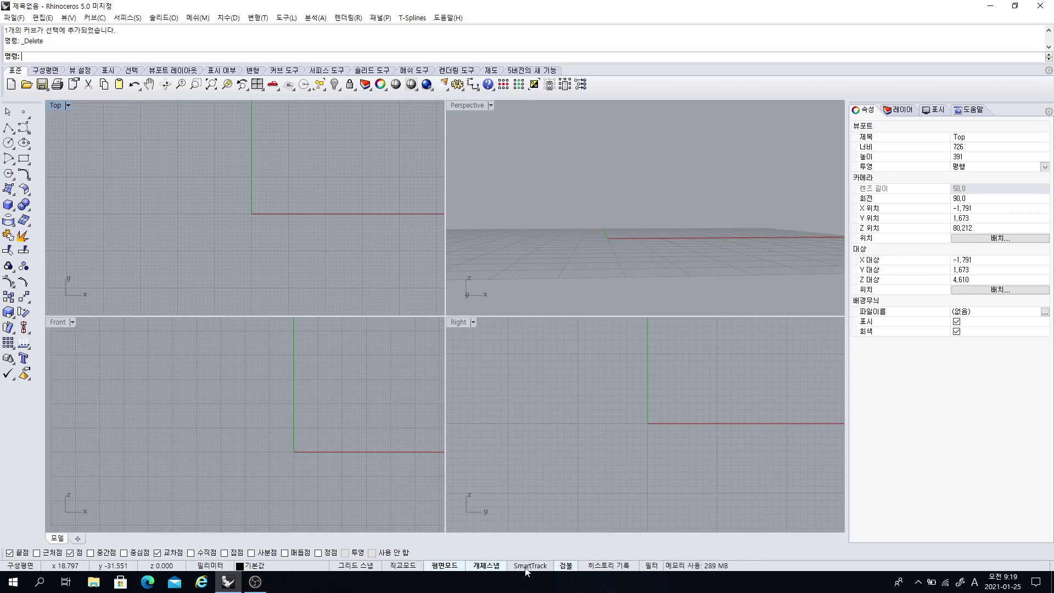
With SmartTrack turned on, draw an open three-point polyline with its peak up in the Top viewport, beside the Y axis
{"action": "left_click", "coordinate": [8, 128]}
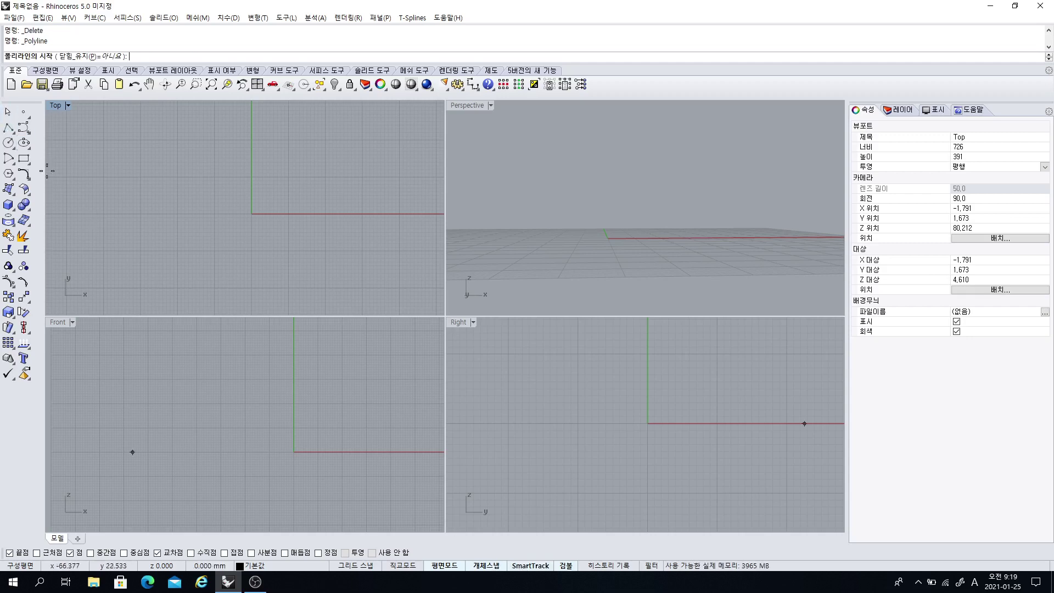
{"action": "left_click", "coordinate": [110, 241]}
{"action": "left_click", "coordinate": [192, 175]}
{"action": "left_click", "coordinate": [216, 277]}
{"action": "key", "text": "Return"}
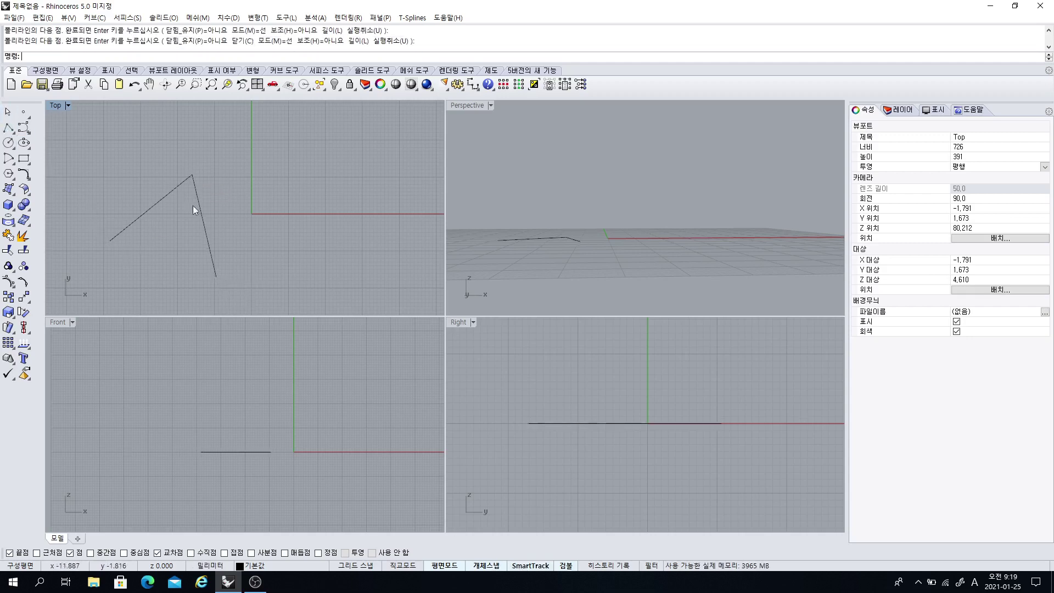
Draw a seven-point degree-3 curve in Top, tracking its start point horizontally from the polyline's peak and winding it below the X axis
{"action": "left_click", "coordinate": [23, 128]}
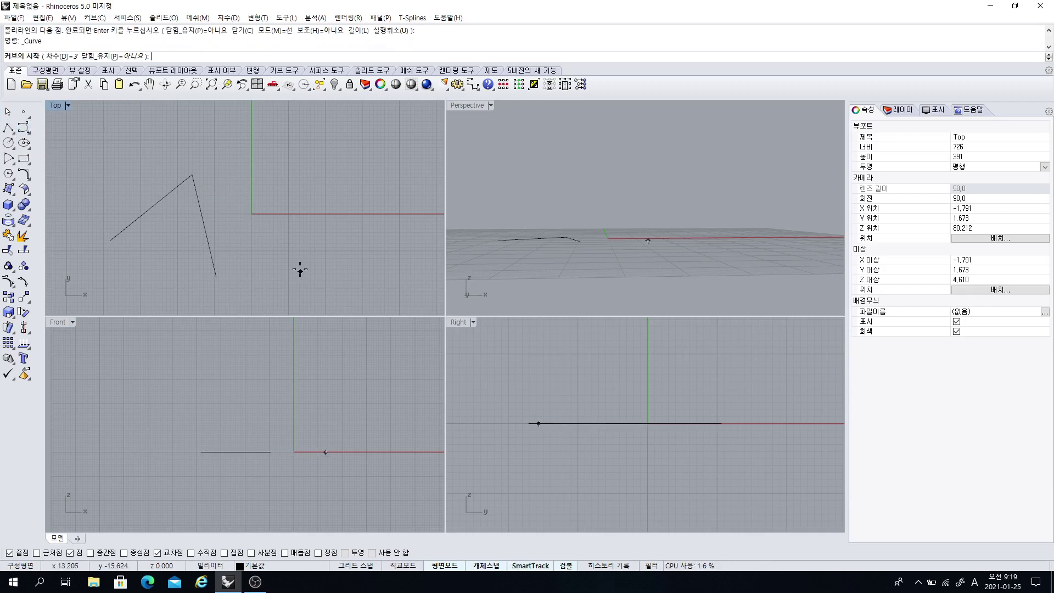
{"action": "left_click", "coordinate": [195, 175]}
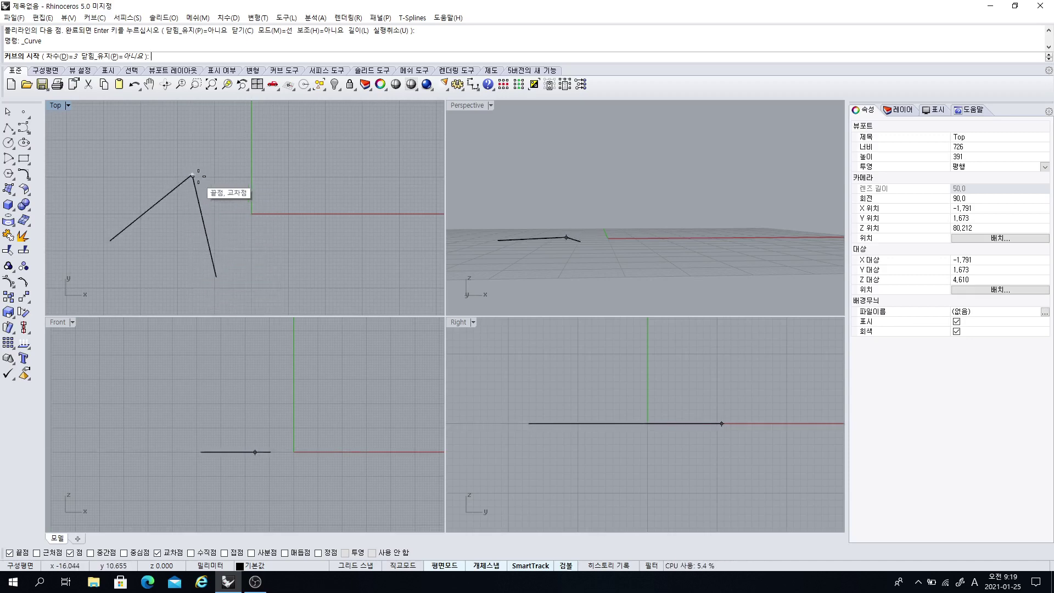
{"action": "left_click", "coordinate": [300, 174]}
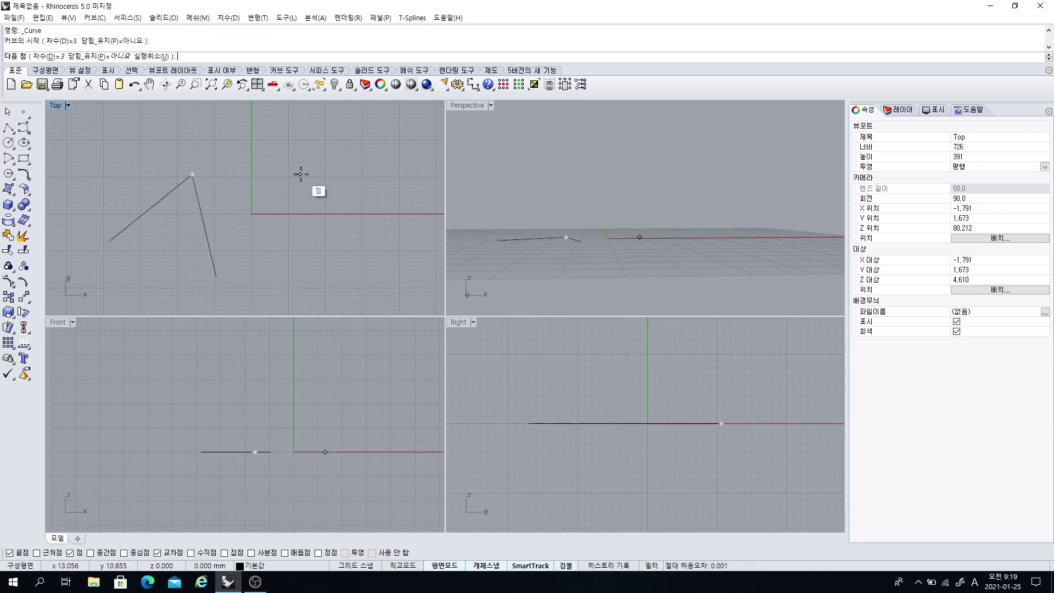
{"action": "left_click", "coordinate": [359, 223]}
{"action": "left_click", "coordinate": [334, 277]}
{"action": "left_click", "coordinate": [239, 279]}
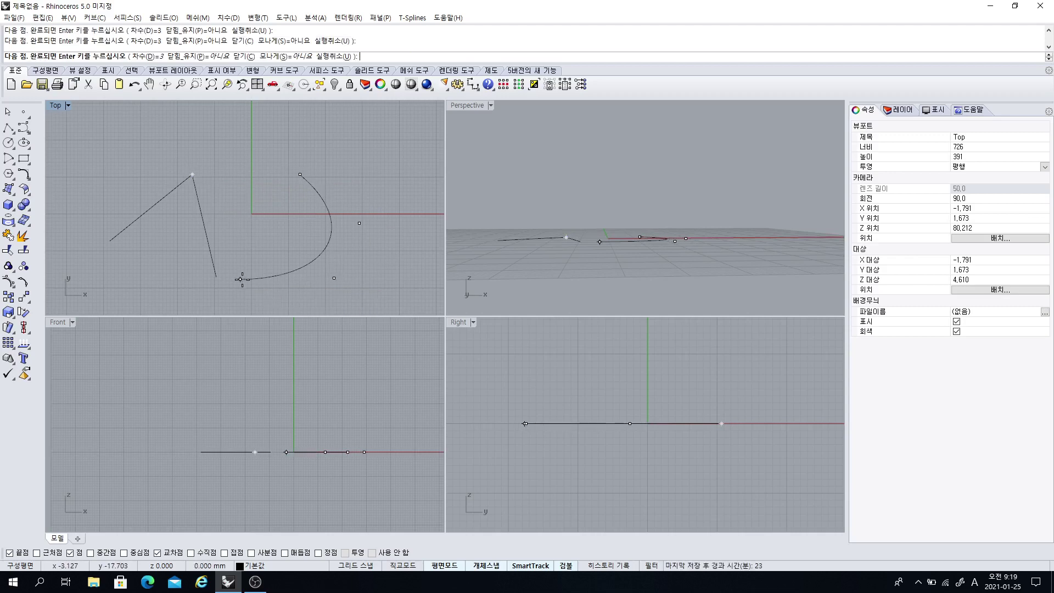
{"action": "right_click_drag", "start_coordinate": [216, 267], "coordinate": [177, 188]}
{"action": "left_click", "coordinate": [136, 249]}
{"action": "left_click", "coordinate": [197, 284]}
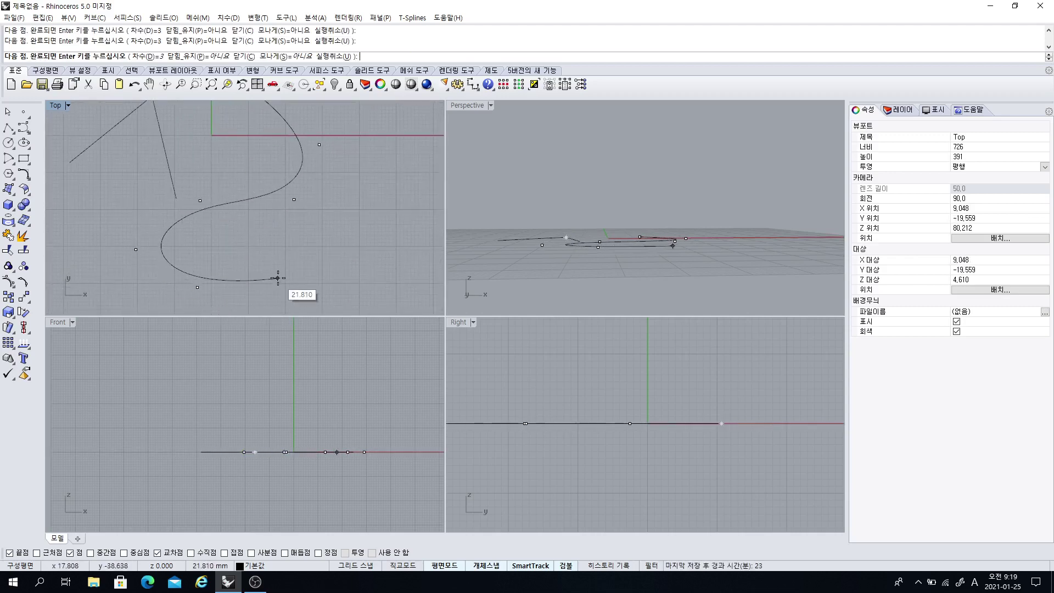
{"action": "left_click", "coordinate": [277, 279]}
{"action": "right_click", "coordinate": [291, 269]}
{"action": "scroll", "coordinate": [271, 239], "scroll_direction": "down", "scroll_amount": 8}
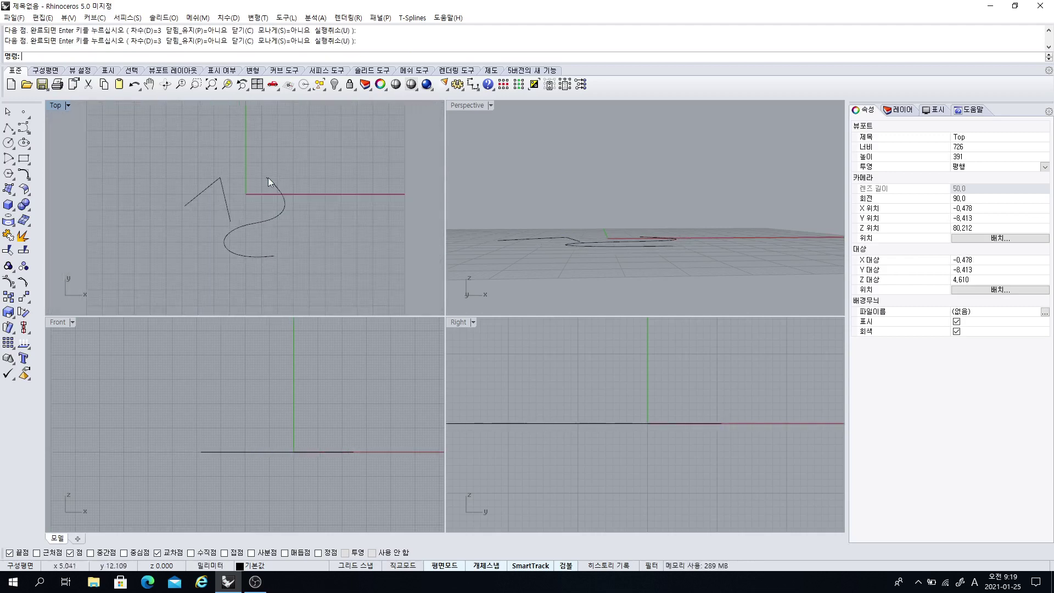
Delete the winding curve and the polyline, and turn SmartTrack off
{"action": "left_click", "coordinate": [268, 219]}
{"action": "key", "text": "Delete"}
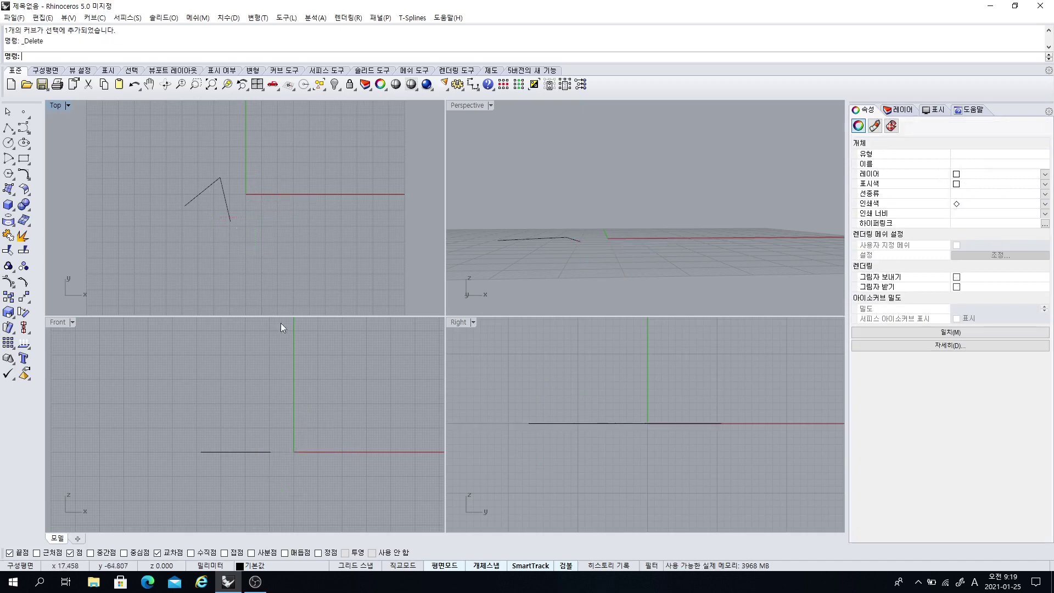
{"action": "left_click", "coordinate": [516, 567]}
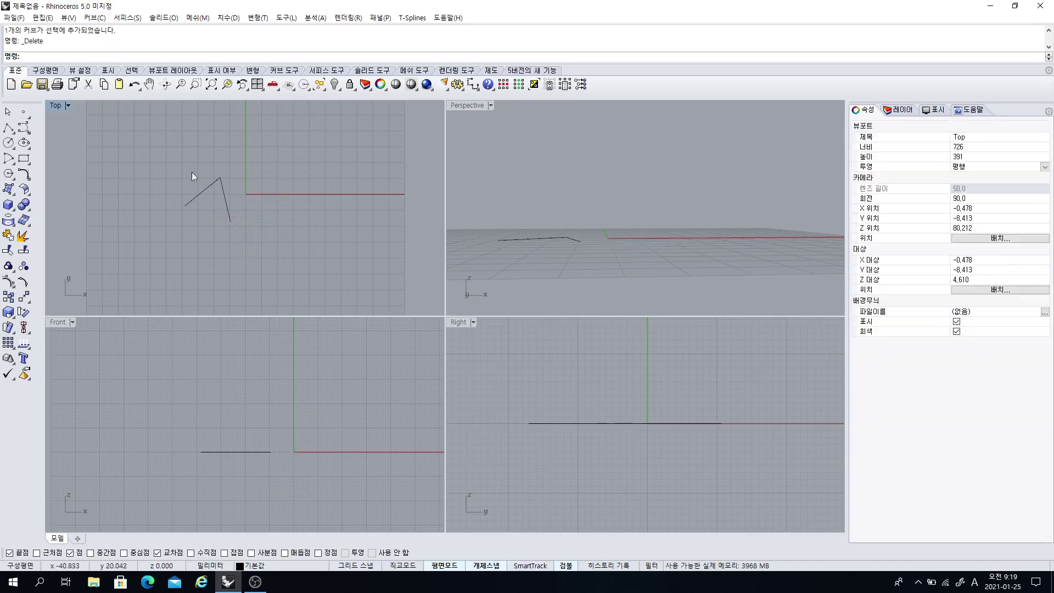
{"action": "left_click_drag", "start_coordinate": [172, 161], "coordinate": [171, 162]}
{"action": "key", "text": "Delete"}
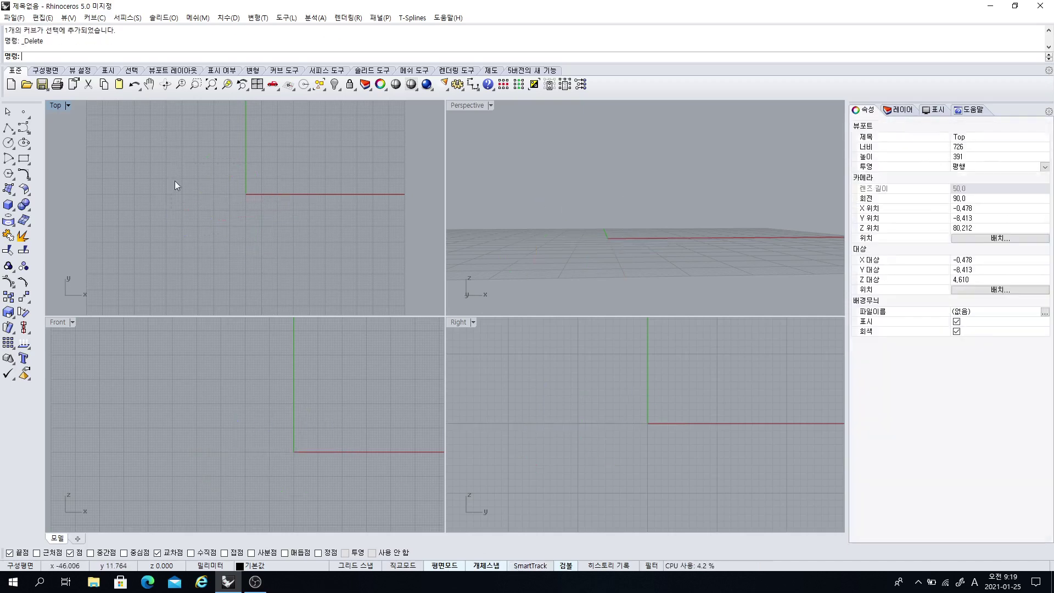
Create a box about 15 mm high from two base corners below the X axis in Top, and frame it in Perspective
{"action": "right_click_drag", "start_coordinate": [342, 283], "coordinate": [267, 220]}
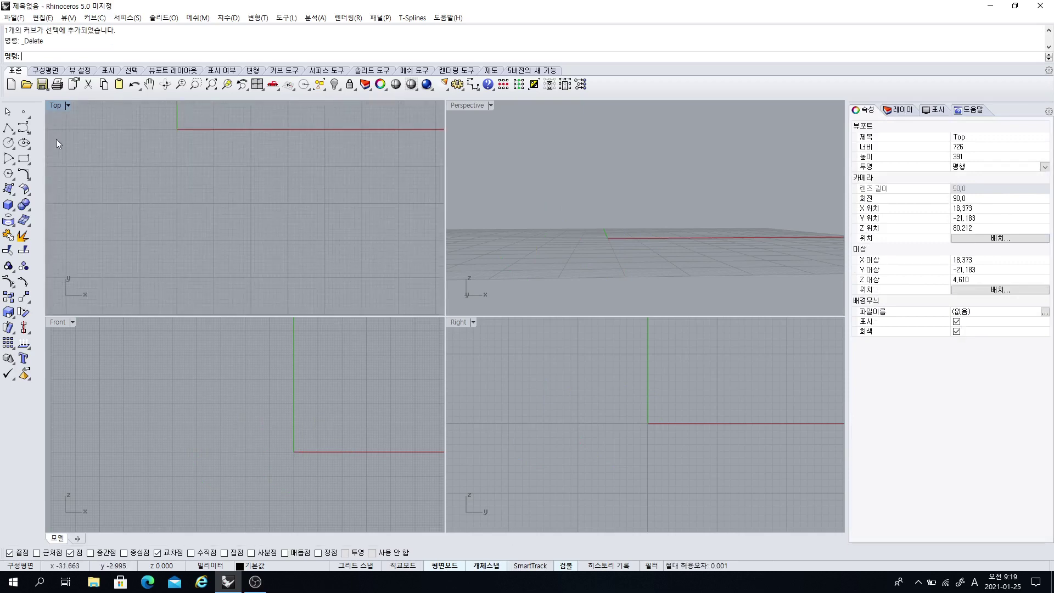
{"action": "left_click", "coordinate": [8, 205]}
{"action": "left_click", "coordinate": [190, 195]}
{"action": "left_click", "coordinate": [254, 239]}
{"action": "left_click", "coordinate": [263, 180]}
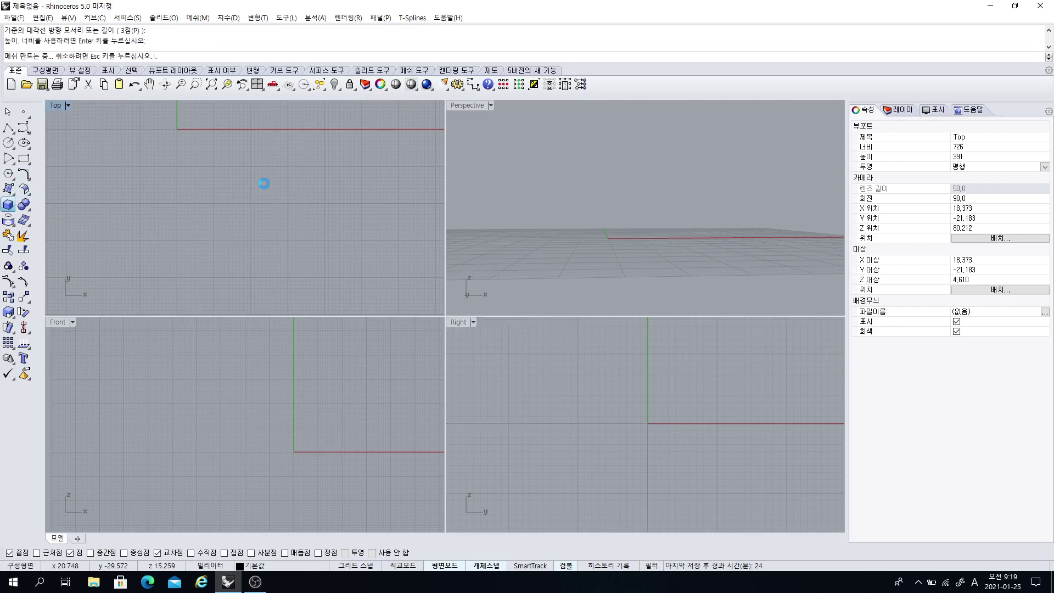
{"action": "right_click_drag", "start_coordinate": [654, 222], "coordinate": [597, 225]}
{"action": "scroll", "coordinate": [631, 253], "scroll_direction": "up", "scroll_amount": 8}
{"action": "scroll", "coordinate": [650, 208], "scroll_direction": "up", "scroll_amount": 4}
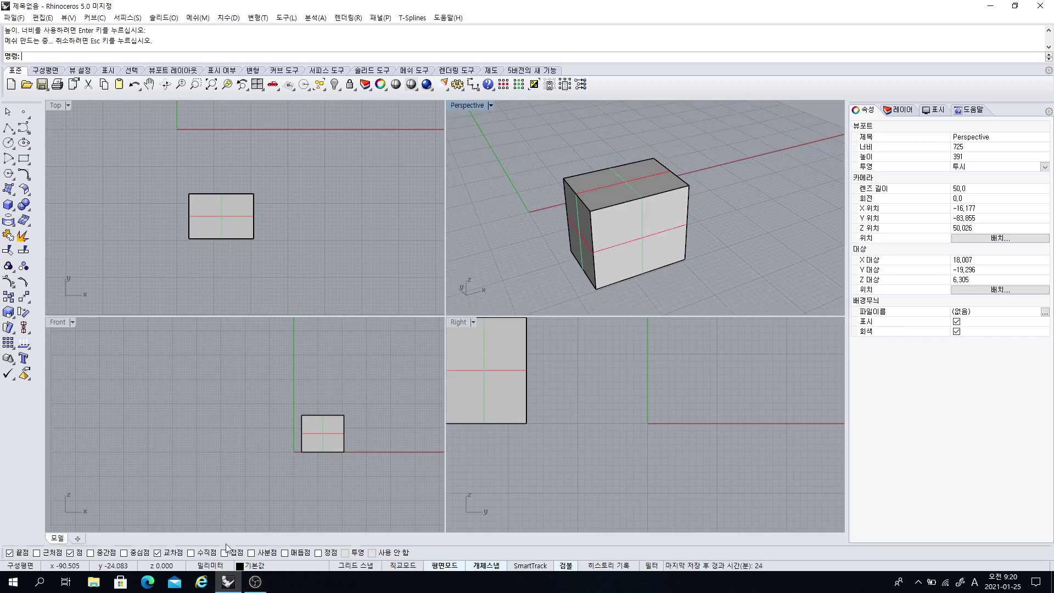
Try toggling the End and Center object snaps, leaving both off, and turn the Point snap off
{"action": "left_click", "coordinate": [9, 553]}
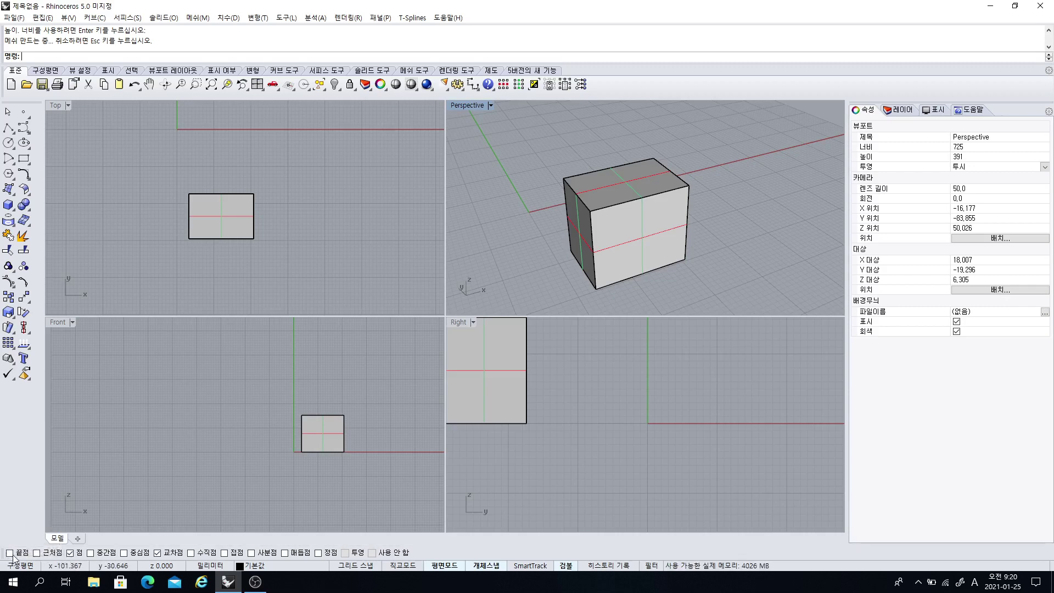
{"action": "left_click", "coordinate": [10, 553]}
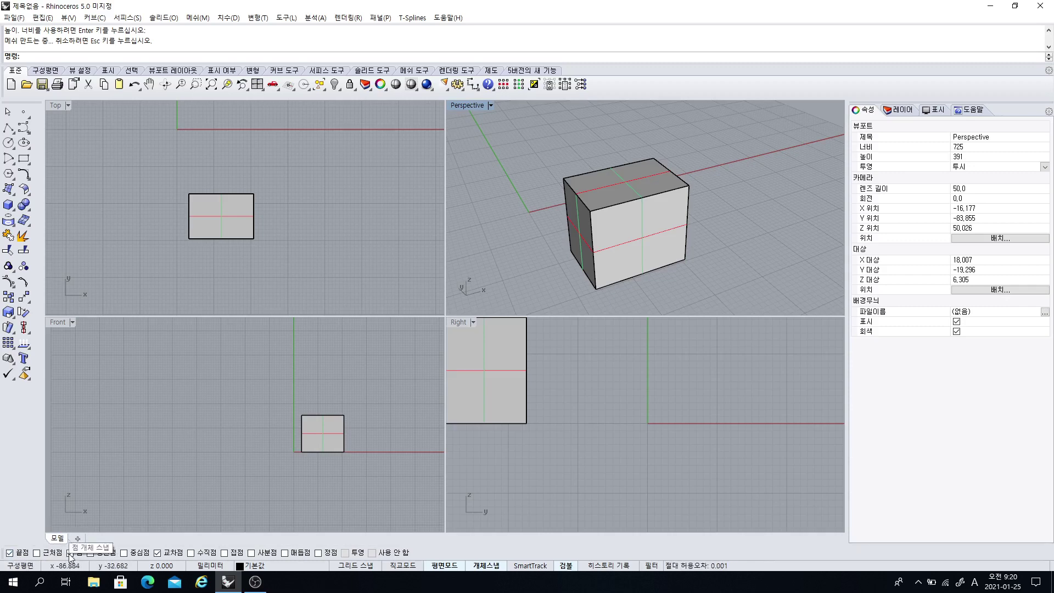
{"action": "left_click", "coordinate": [9, 552]}
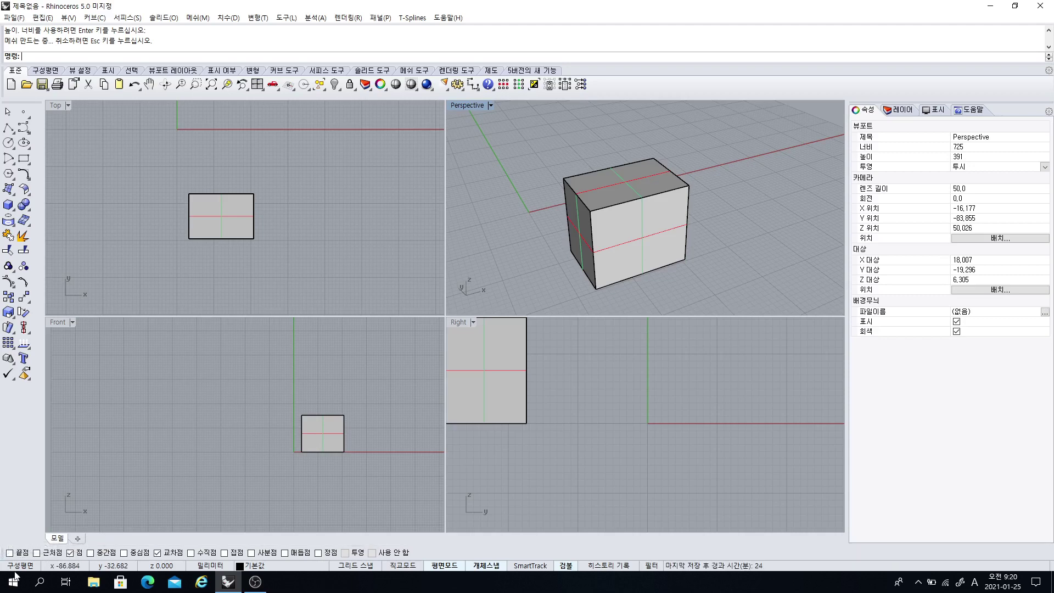
{"action": "left_click", "coordinate": [71, 553]}
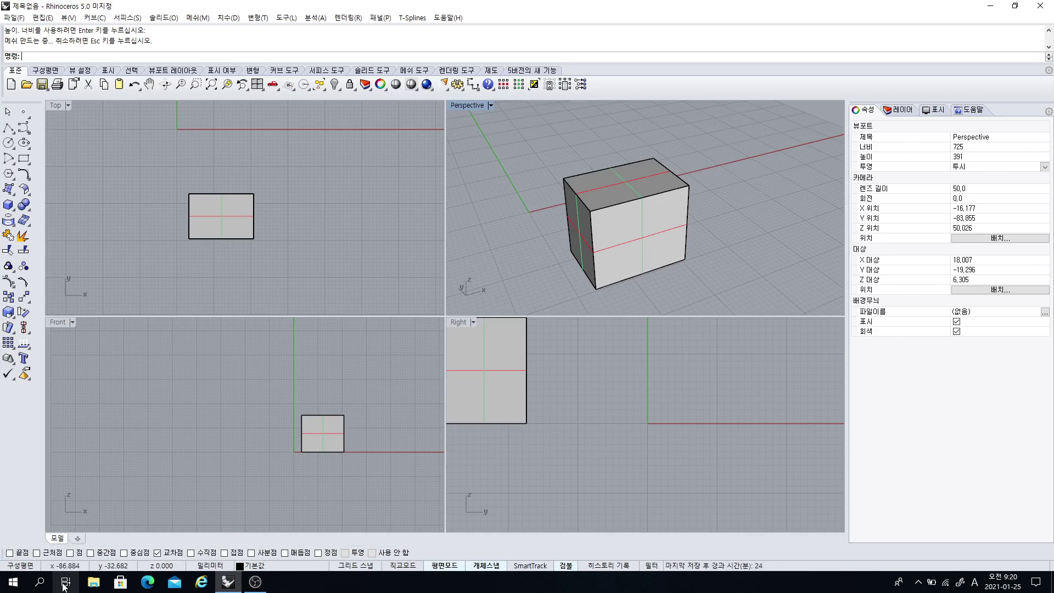
{"action": "left_click", "coordinate": [126, 554]}
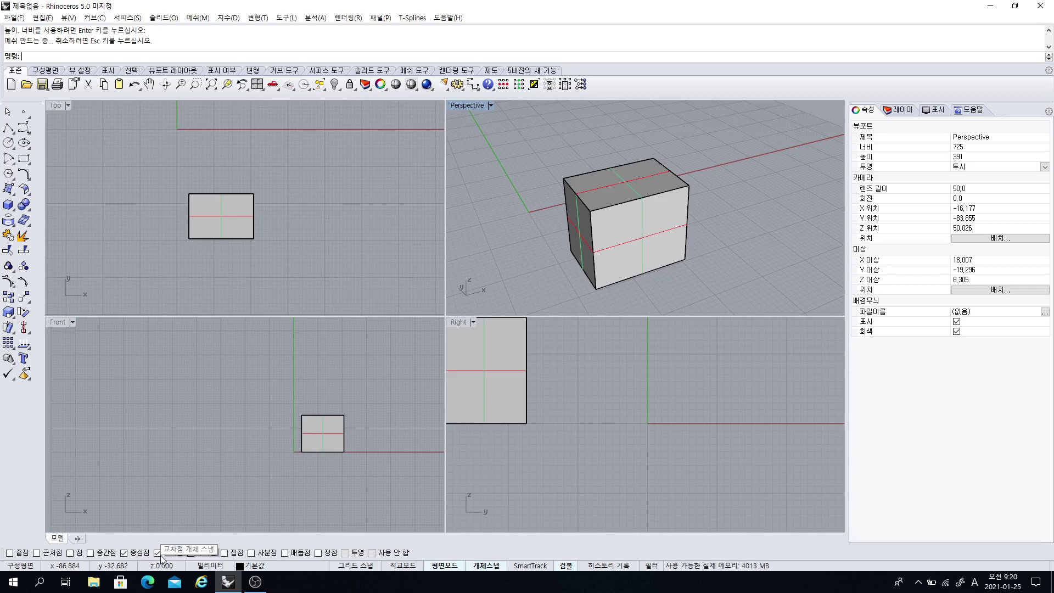
{"action": "left_click", "coordinate": [124, 553]}
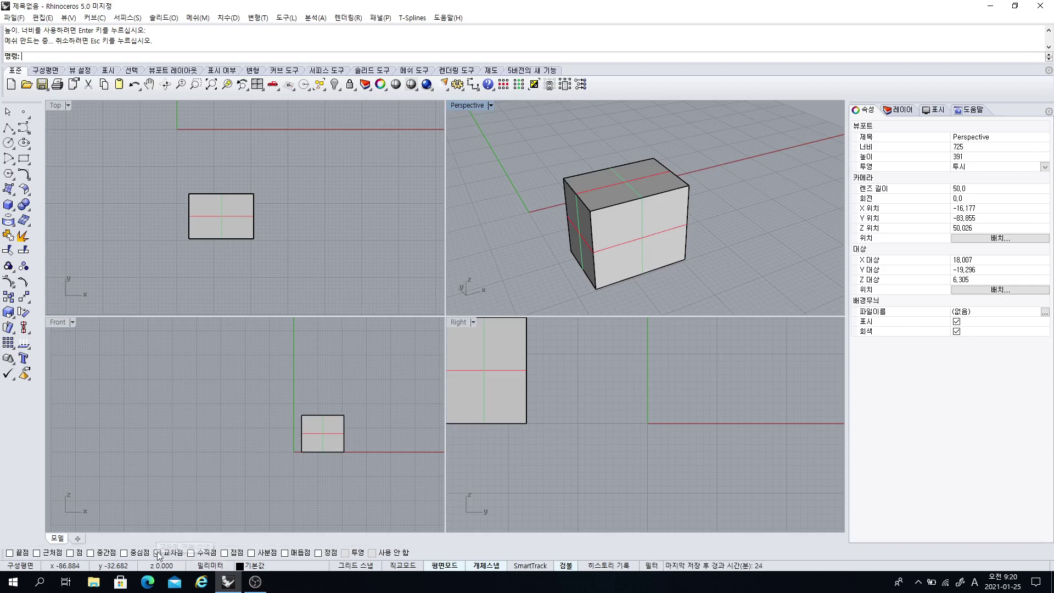
Try different combinations of object snaps, including Intersection, Knot and Perpendicular, and leave only the Midpoint snap enabled
{"action": "left_click", "coordinate": [71, 553]}
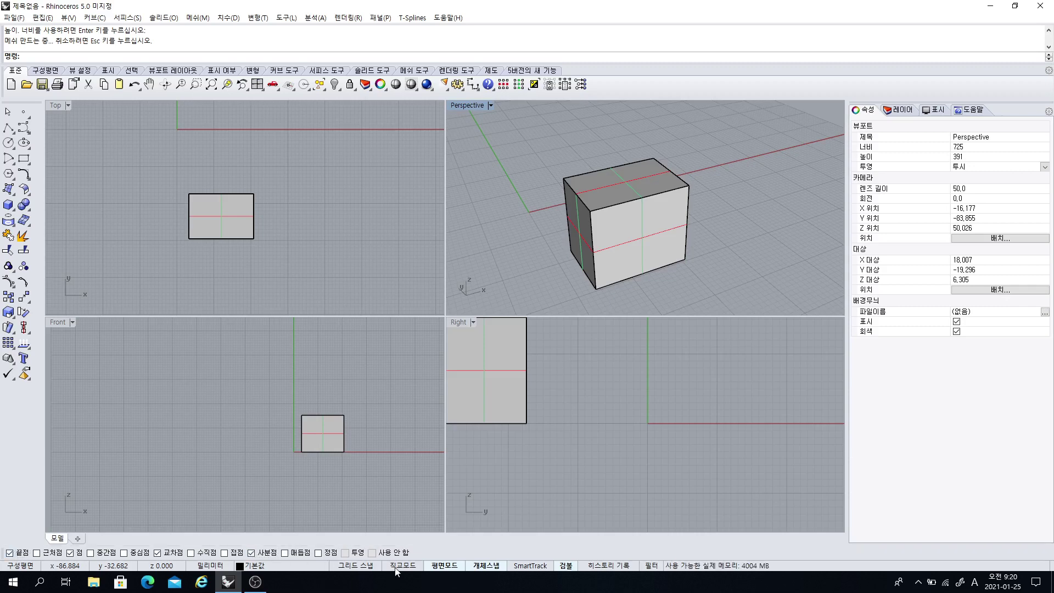
{"action": "right_click", "coordinate": [160, 555]}
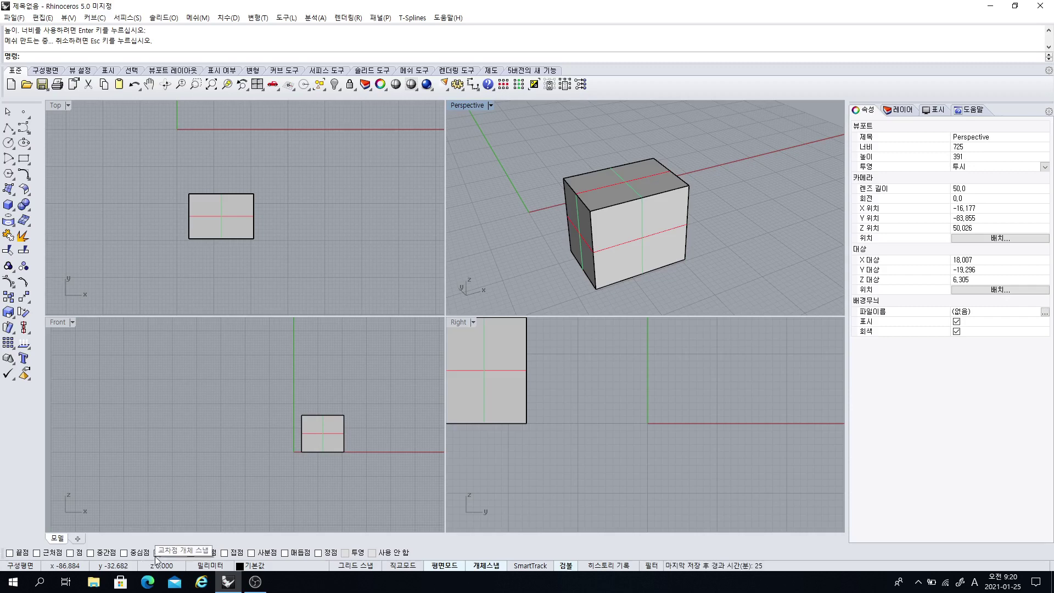
{"action": "left_click", "coordinate": [160, 552]}
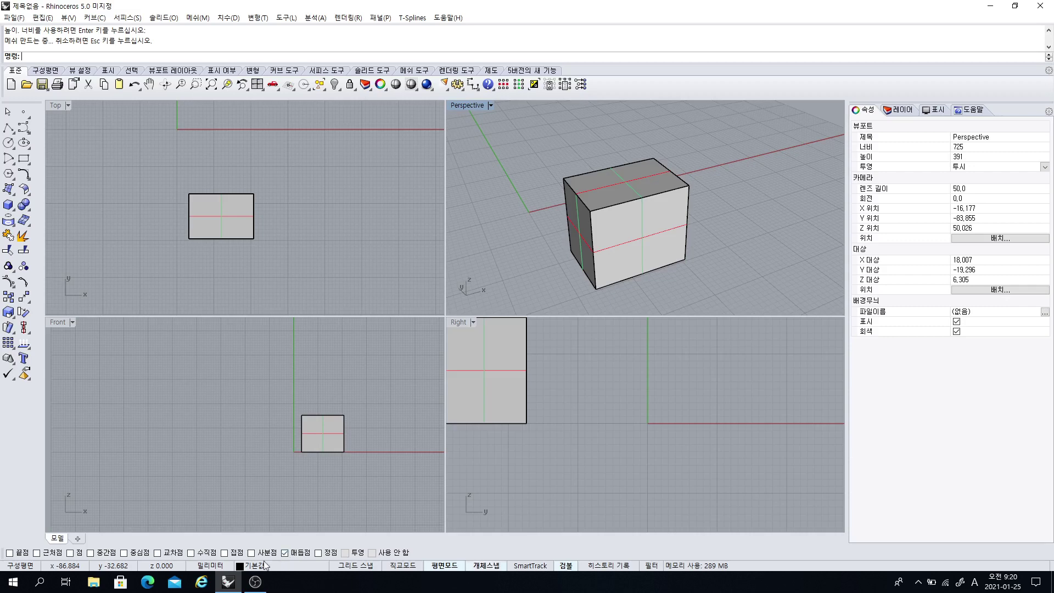
{"action": "left_click", "coordinate": [190, 553]}
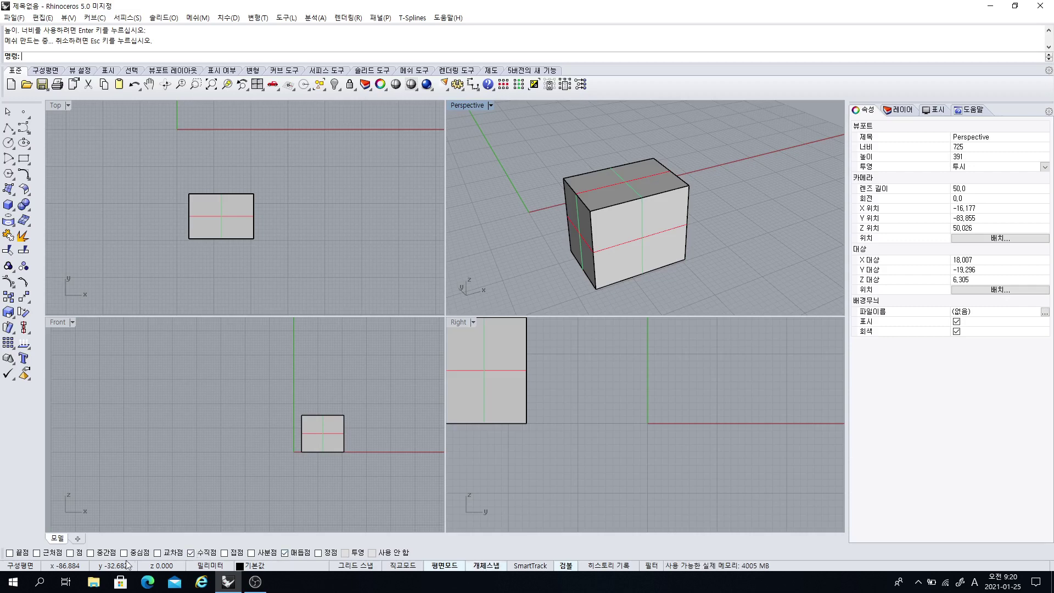
{"action": "left_click", "coordinate": [91, 553]}
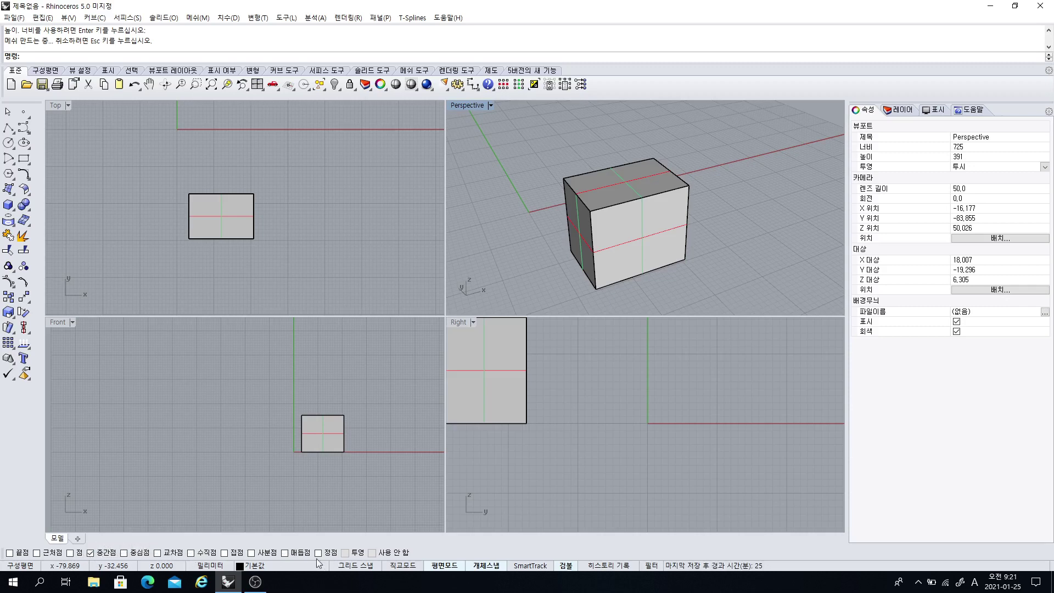
{"action": "right_click_drag", "start_coordinate": [288, 242], "coordinate": [302, 206]}
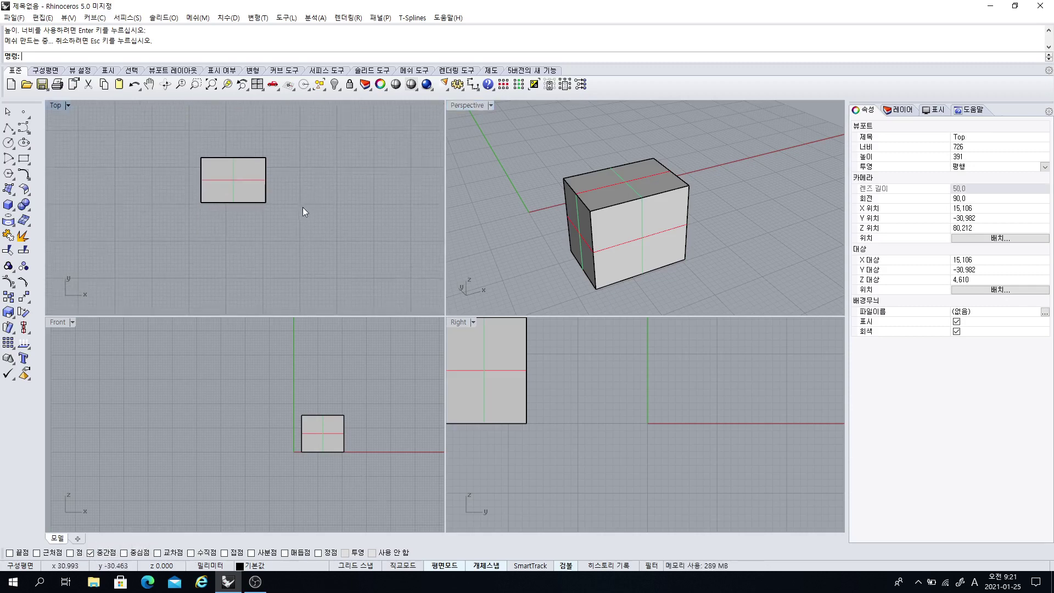
{"action": "scroll", "coordinate": [302, 206], "scroll_direction": "up", "scroll_amount": 3}
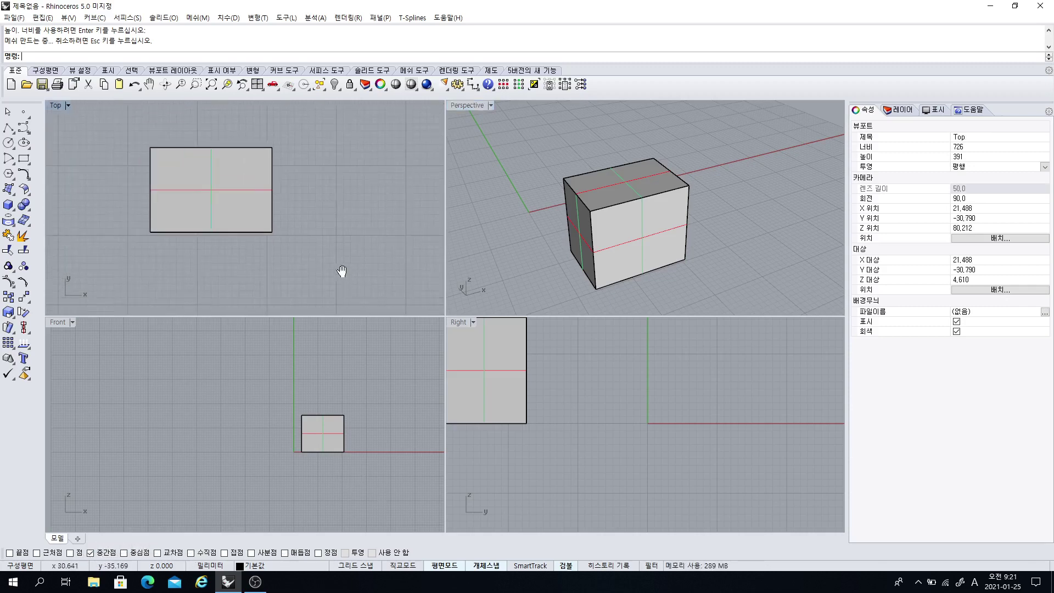
Turn the Midpoint object snap off and enable the End and Center snaps
{"action": "left_click", "coordinate": [91, 554]}
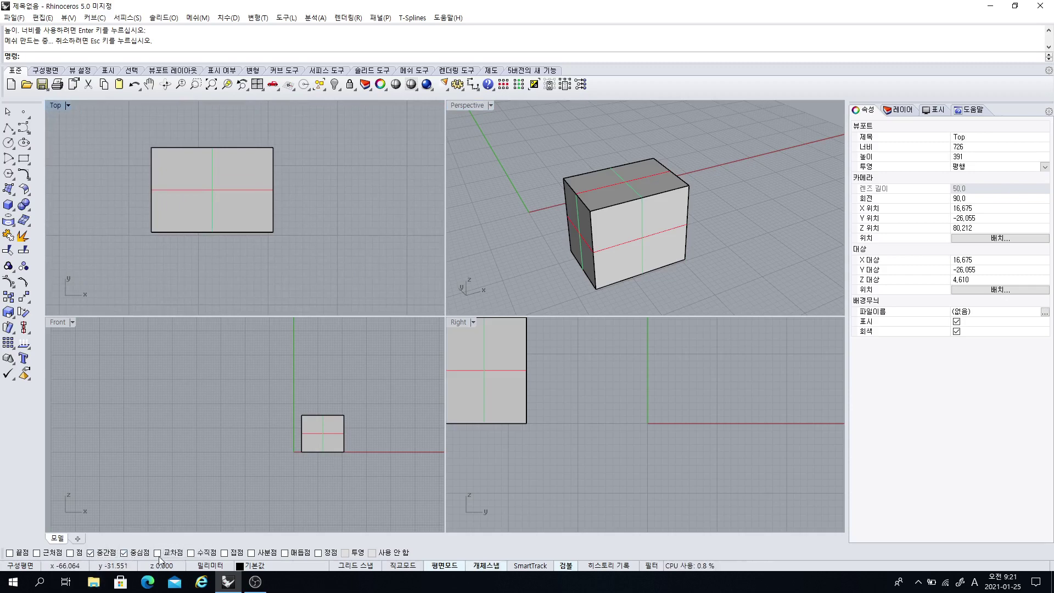
{"action": "right_click", "coordinate": [124, 554]}
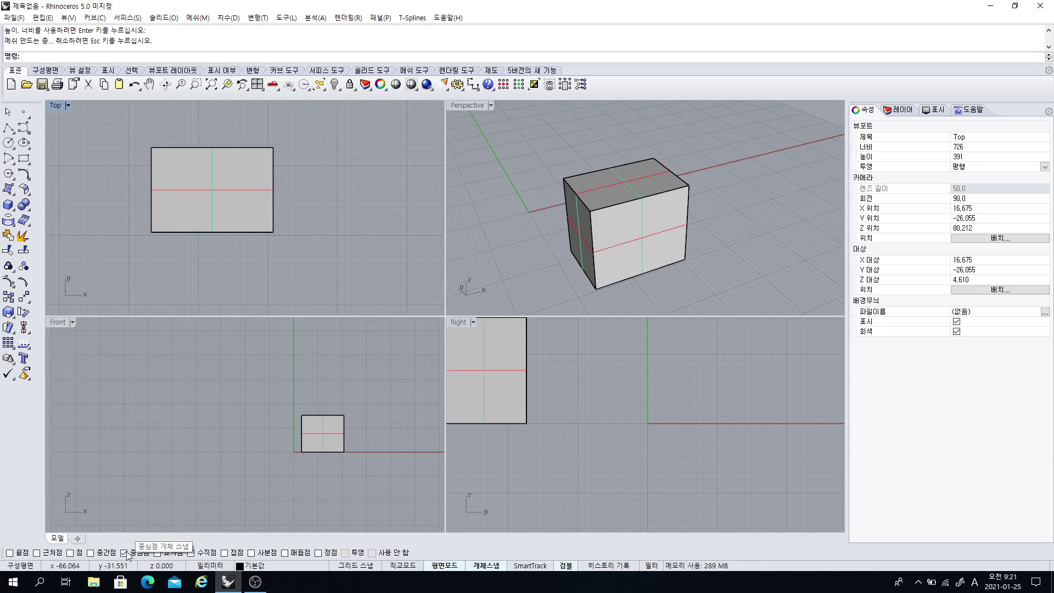
{"action": "right_click_drag", "start_coordinate": [626, 262], "coordinate": [610, 296]}
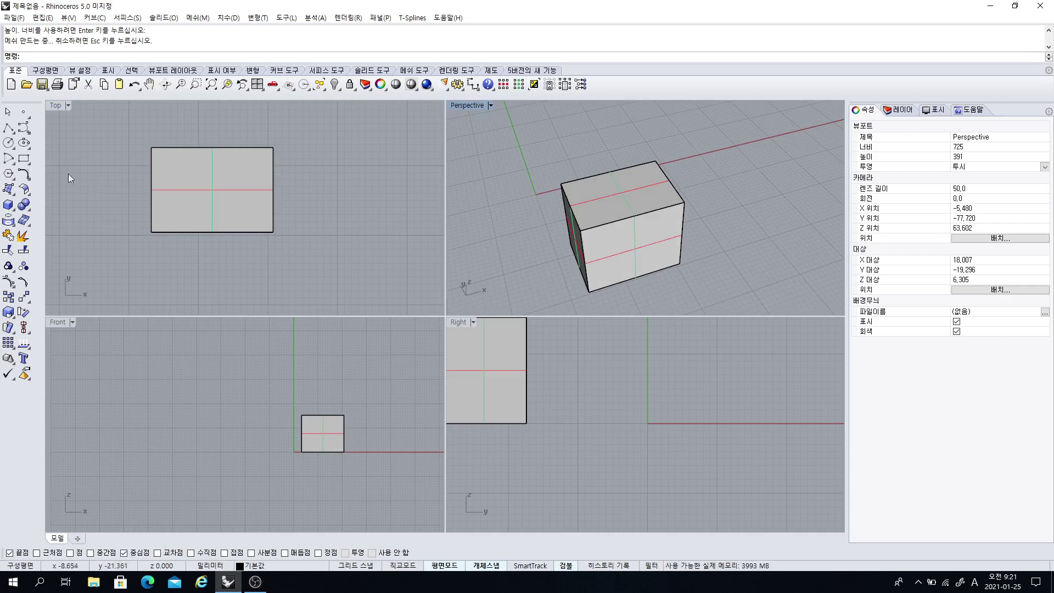
Start a polyline beside the box and try End snapping at the box's corners from several angles in a maximized Perspective view
{"action": "left_click", "coordinate": [9, 129]}
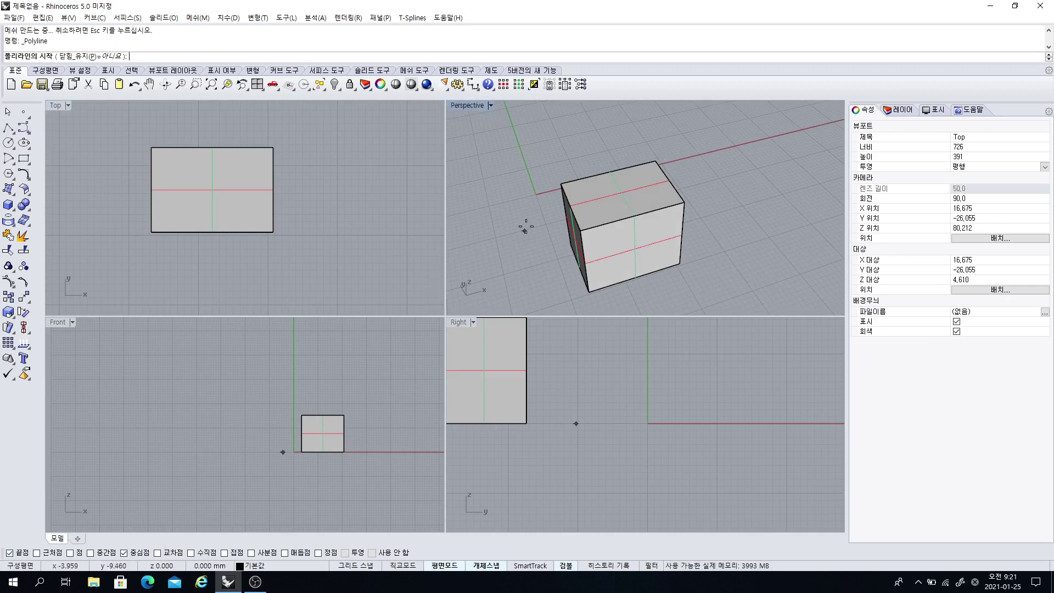
{"action": "right_click_drag", "start_coordinate": [522, 226], "coordinate": [609, 277]}
{"action": "left_click", "coordinate": [100, 221]}
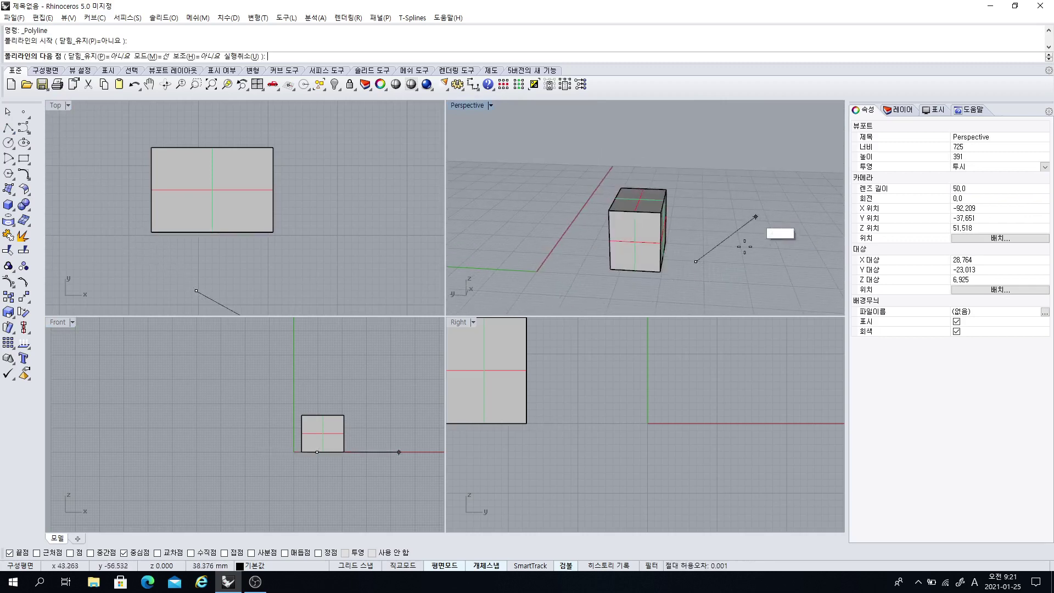
{"action": "right_click_drag", "start_coordinate": [741, 235], "coordinate": [667, 277]}
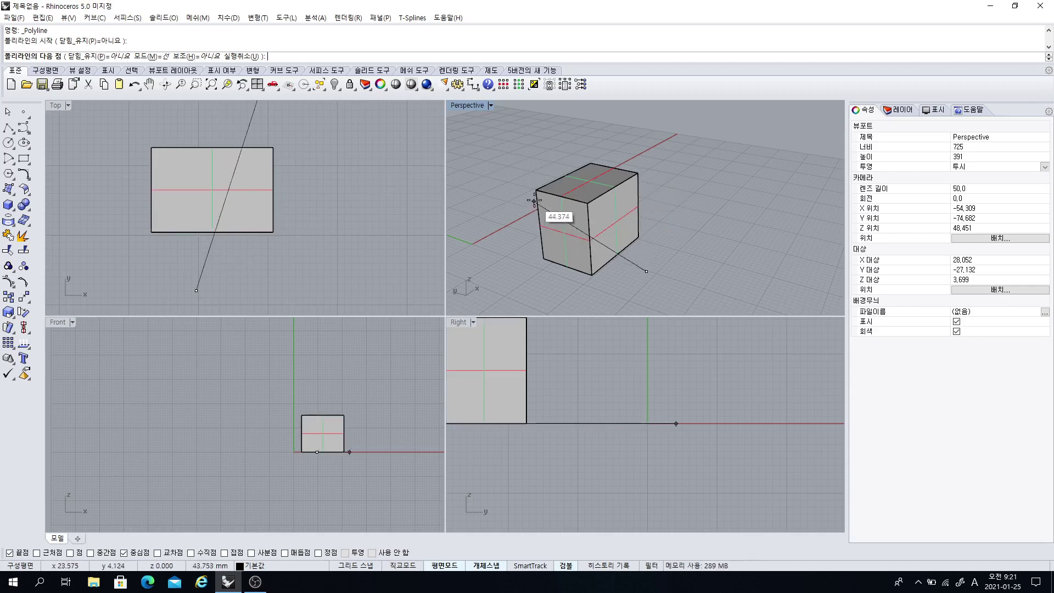
{"action": "double_click", "coordinate": [464, 107]}
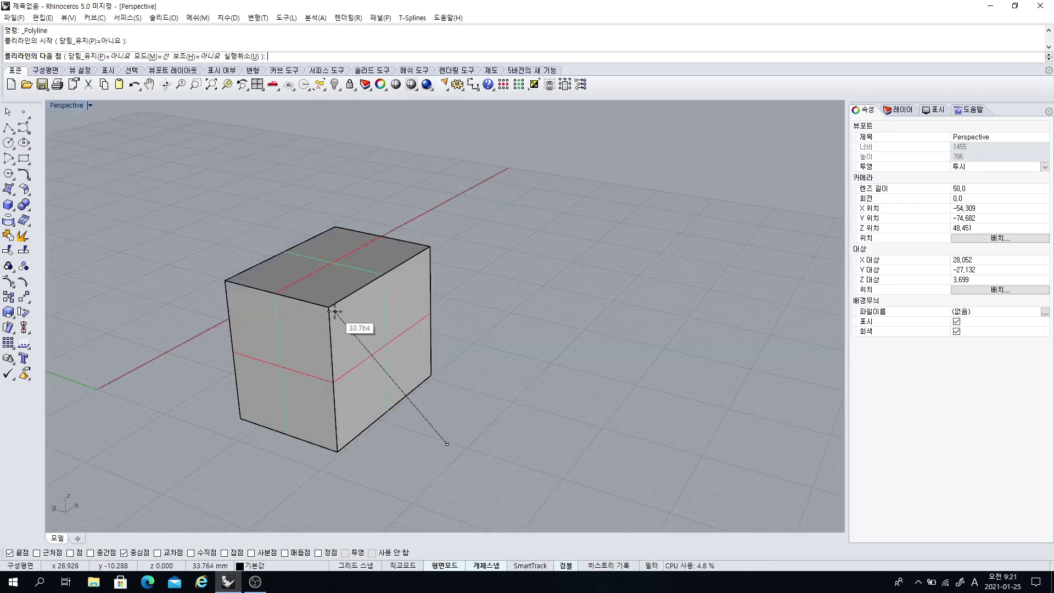
{"action": "scroll", "coordinate": [330, 309], "scroll_direction": "up", "scroll_amount": 5}
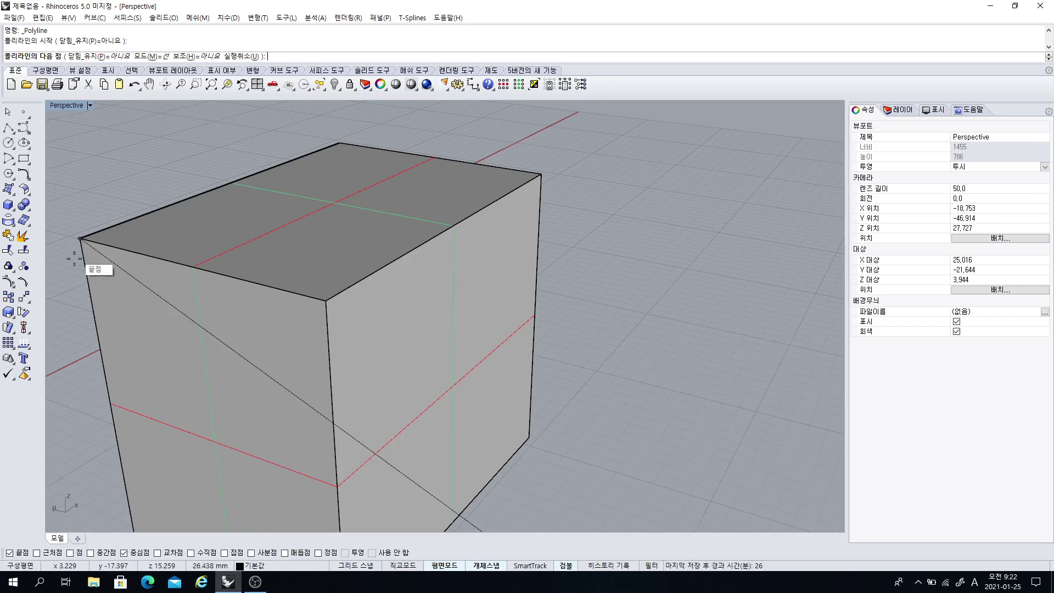
{"action": "scroll", "coordinate": [648, 277], "scroll_direction": "down", "scroll_amount": 5}
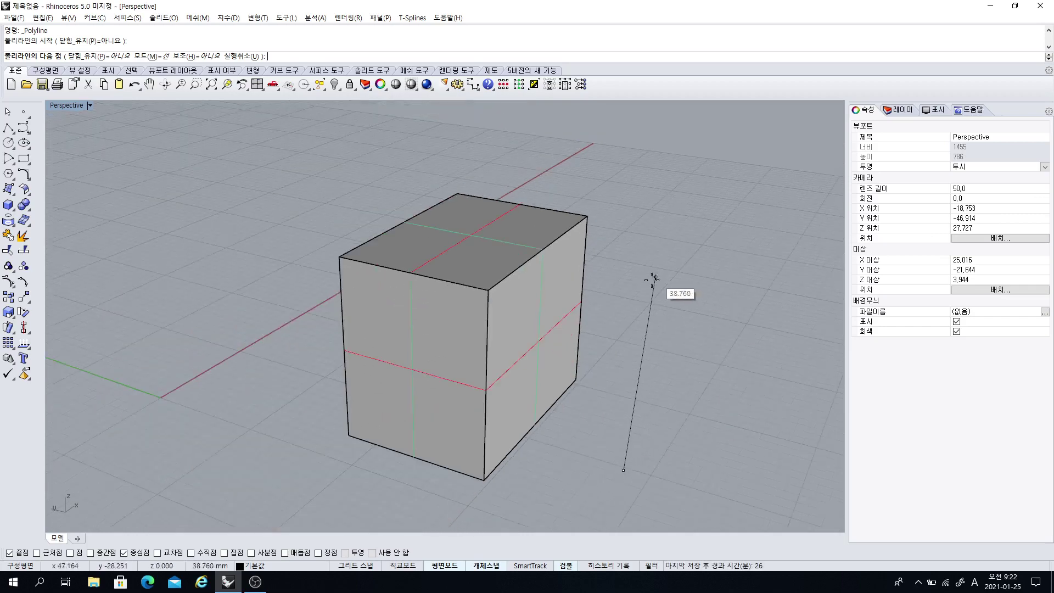
{"action": "right_click_drag", "start_coordinate": [652, 285], "coordinate": [573, 296]}
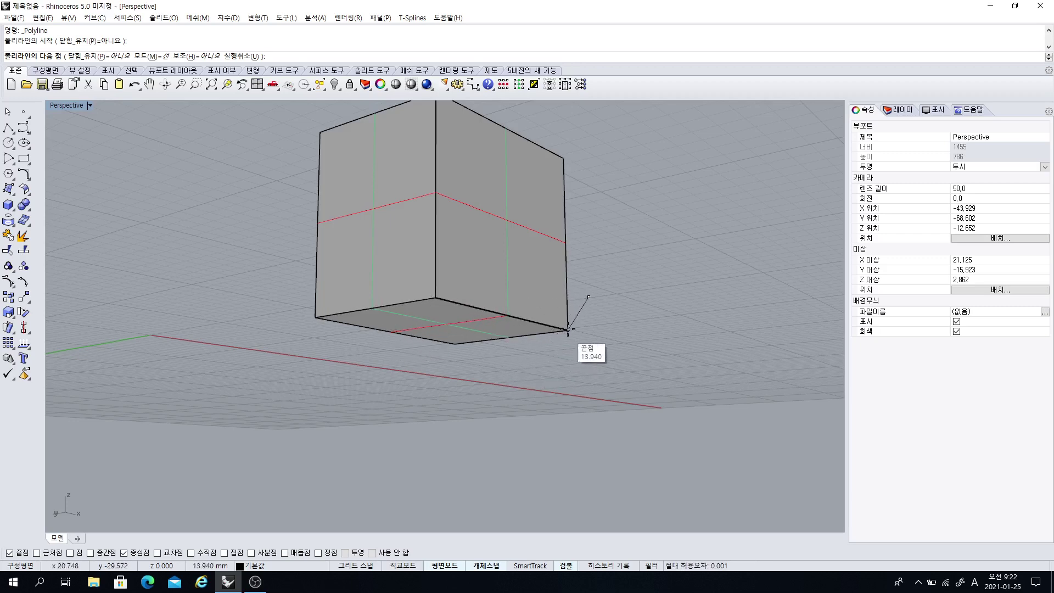
{"action": "right_click_drag", "start_coordinate": [568, 329], "coordinate": [422, 349]}
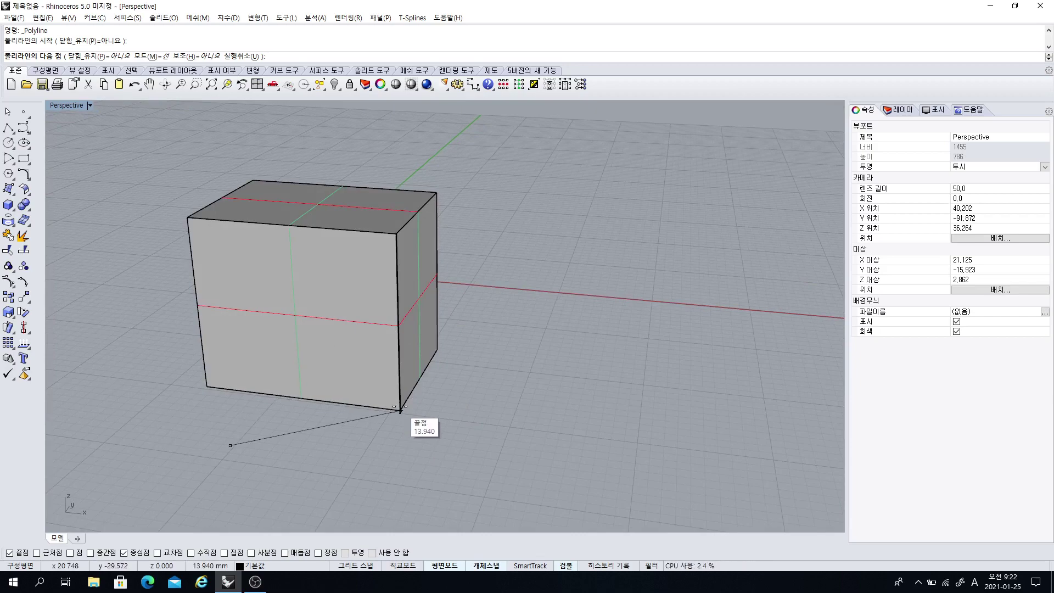
{"action": "right_click_drag", "start_coordinate": [450, 452], "coordinate": [541, 401]}
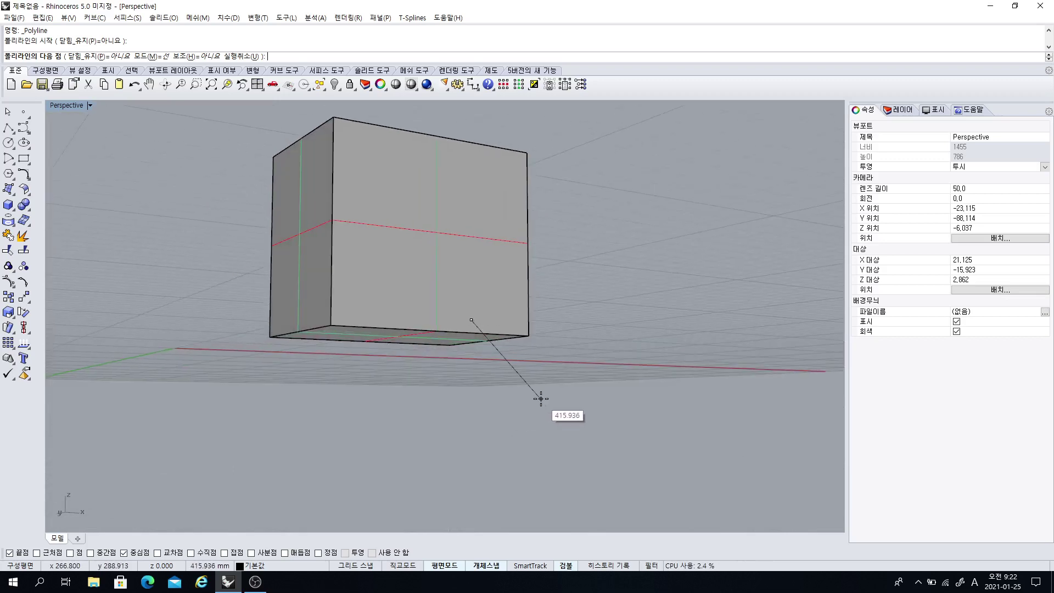
Turn the End object snap off and cancel the polyline
{"action": "left_click", "coordinate": [10, 553]}
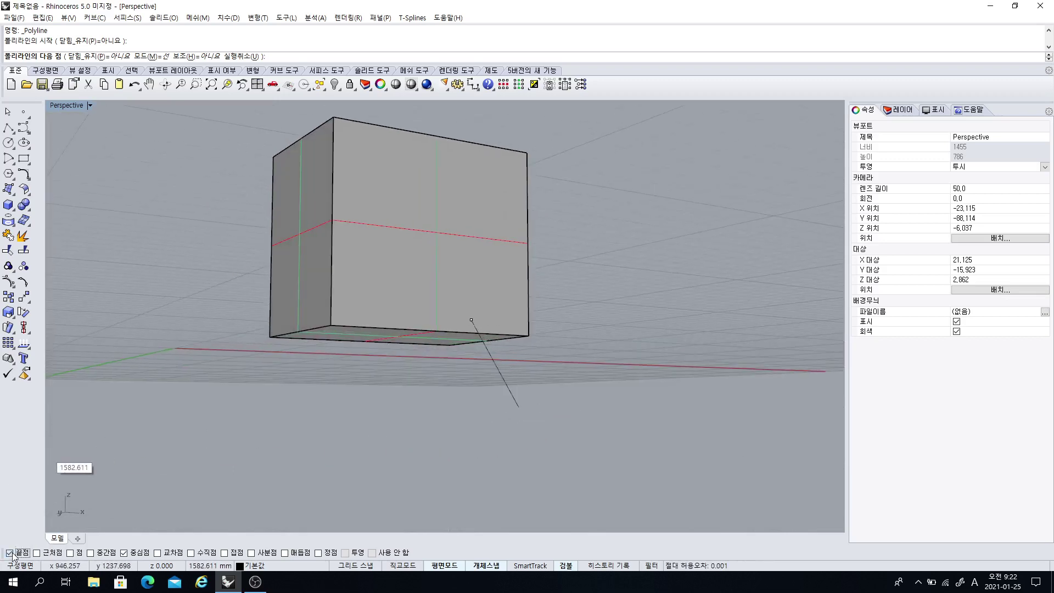
{"action": "scroll", "coordinate": [250, 384], "scroll_direction": "down", "scroll_amount": 2}
{"action": "key", "text": "Escape"}
{"action": "right_click_drag", "start_coordinate": [333, 379], "coordinate": [264, 466]}
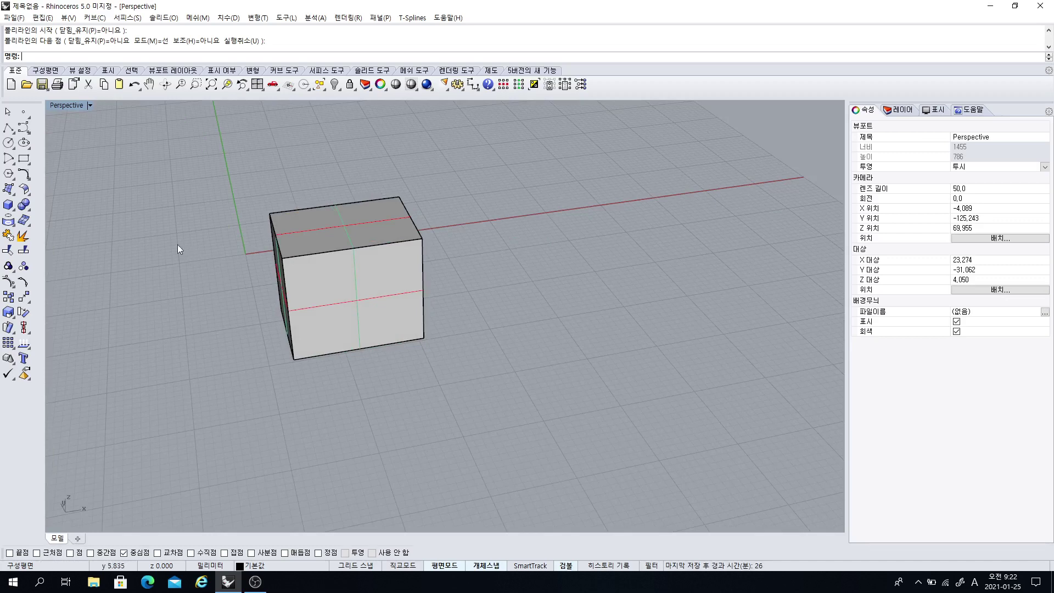
Restore the four-viewport layout and draw an S-shaped curve with four control points below and beside the box in Top
{"action": "double_click", "coordinate": [61, 107]}
{"action": "scroll", "coordinate": [318, 242], "scroll_direction": "up", "scroll_amount": 2}
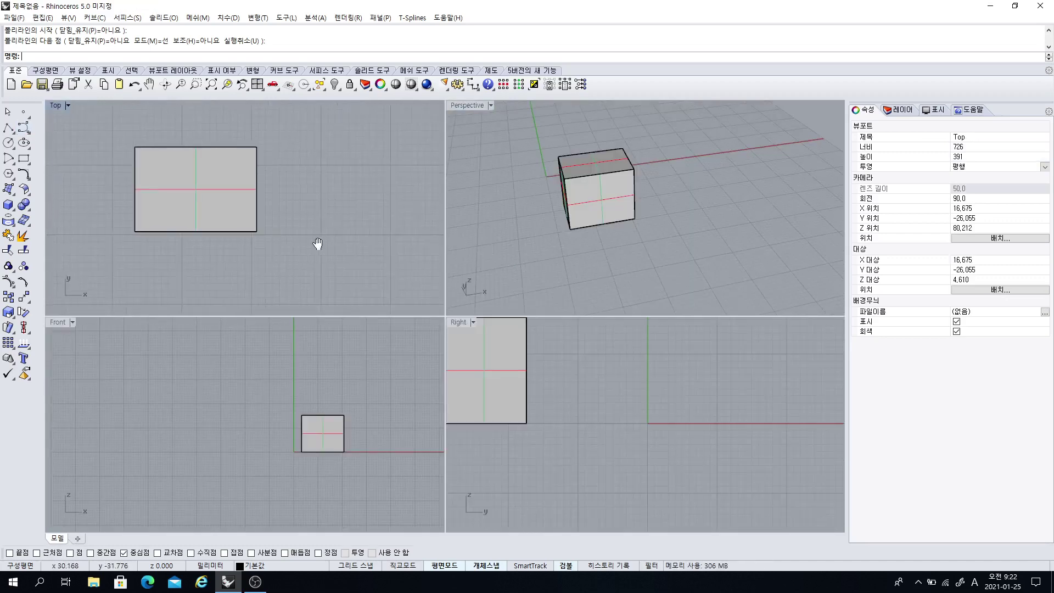
{"action": "left_click", "coordinate": [23, 130]}
{"action": "left_click", "coordinate": [180, 275]}
{"action": "left_click", "coordinate": [242, 218]}
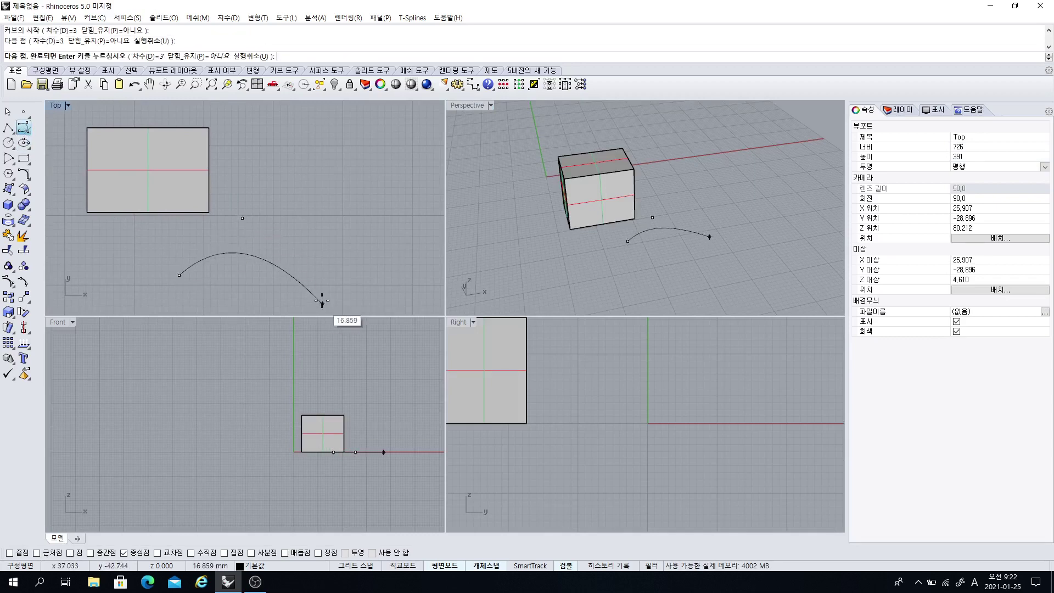
{"action": "left_click", "coordinate": [322, 301]}
{"action": "left_click", "coordinate": [380, 200]}
{"action": "key", "text": "Return"}
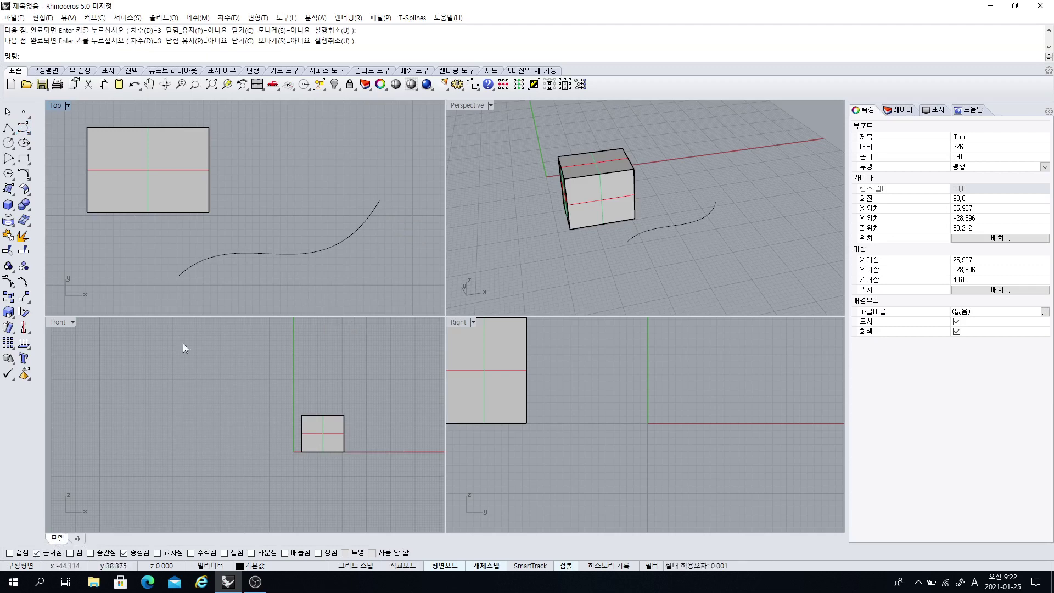
Try the Near snap by starting a polyline above the S-shaped curve and tracing its next point along the curve, then cancel it
{"action": "left_click", "coordinate": [8, 128]}
{"action": "left_click", "coordinate": [328, 138]}
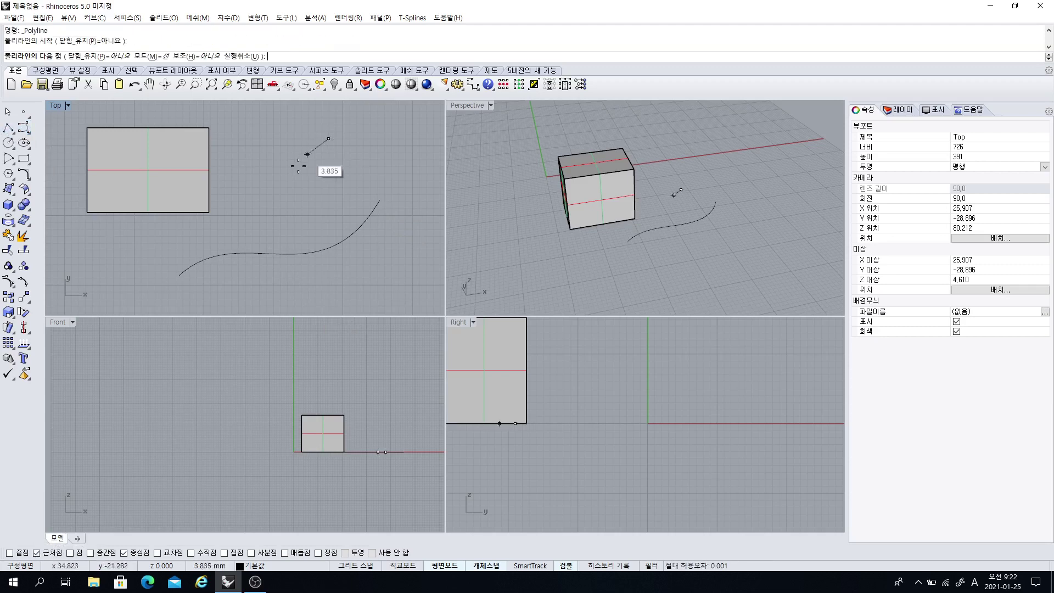
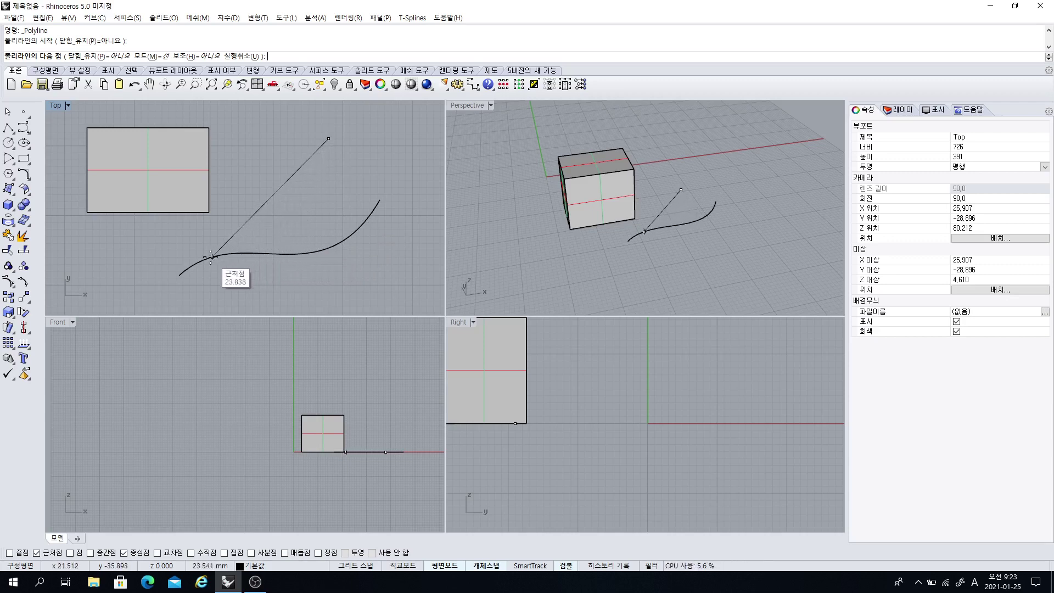
{"action": "key", "text": "Escape"}
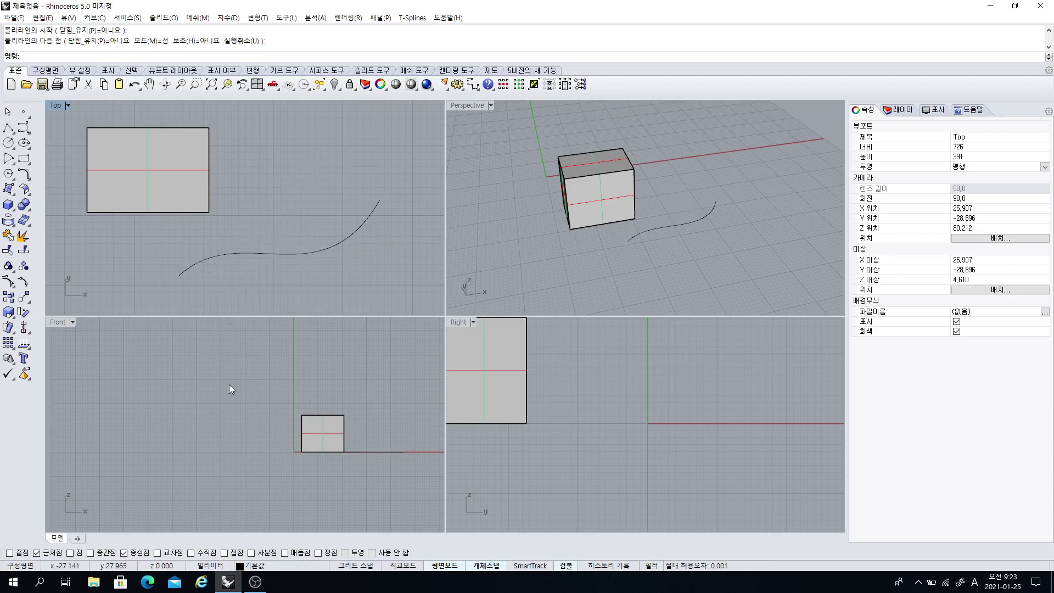
Place a point object between the box and the curve in Top, and try a polyline toward it with only the Point snap enabled
{"action": "left_click", "coordinate": [22, 112]}
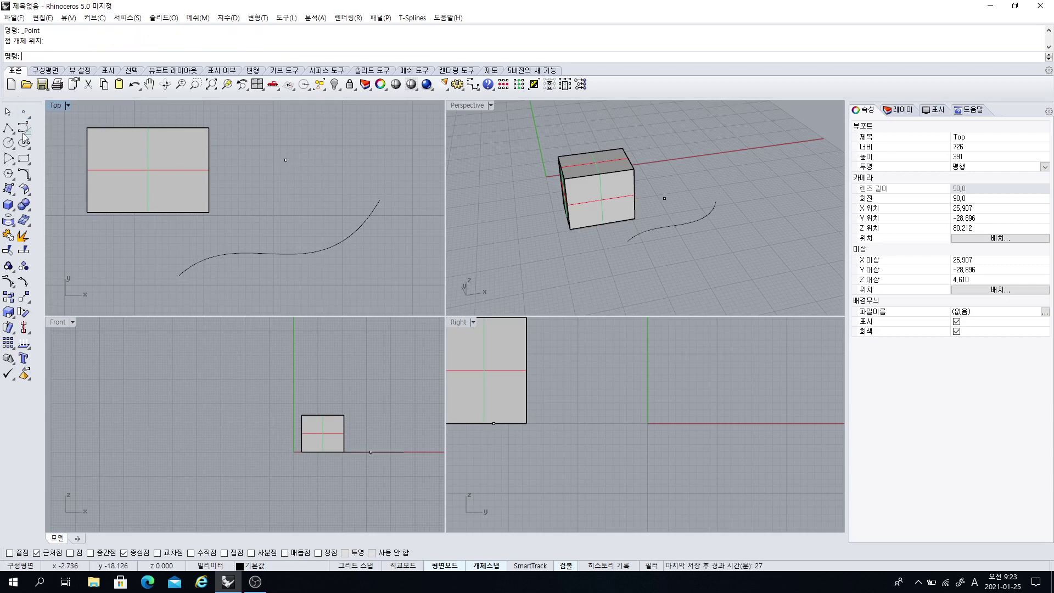
{"action": "key", "text": "Escape"}
{"action": "key", "text": "Return"}
{"action": "left_click", "coordinate": [112, 256]}
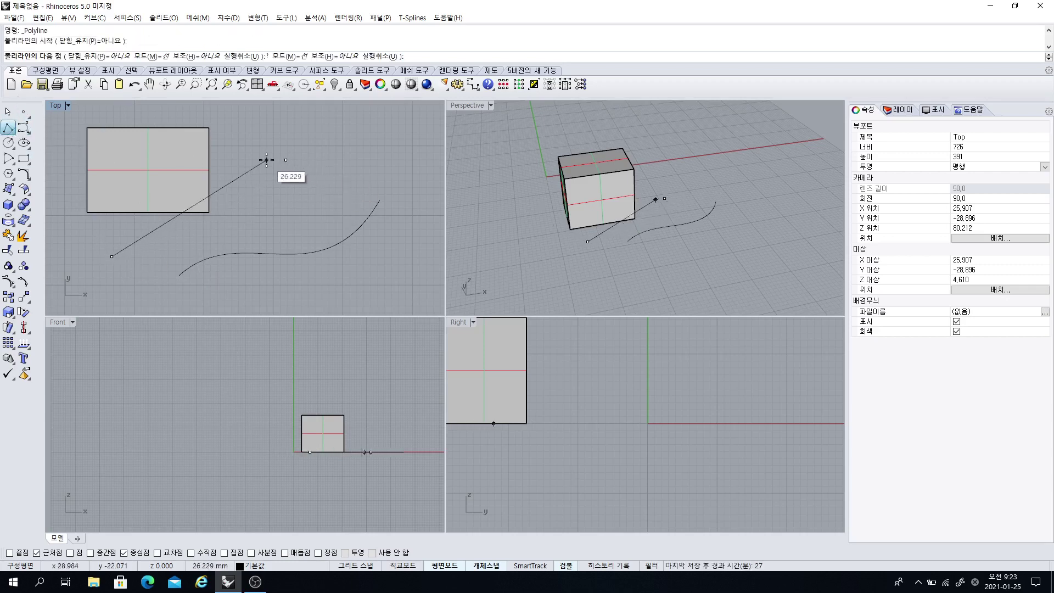
{"action": "right_click", "coordinate": [72, 553]}
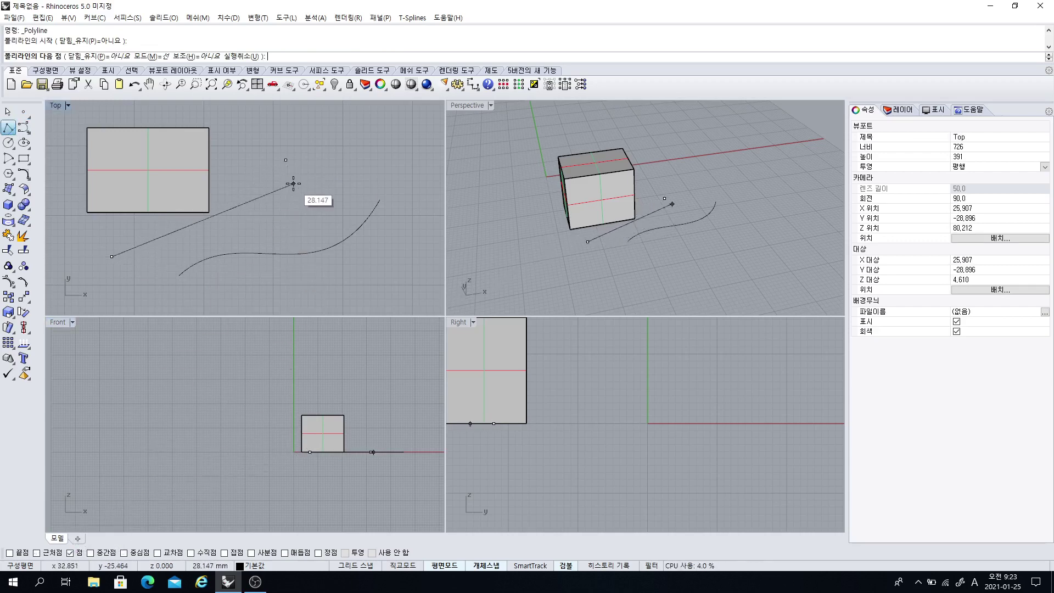
{"action": "key", "text": "Escape"}
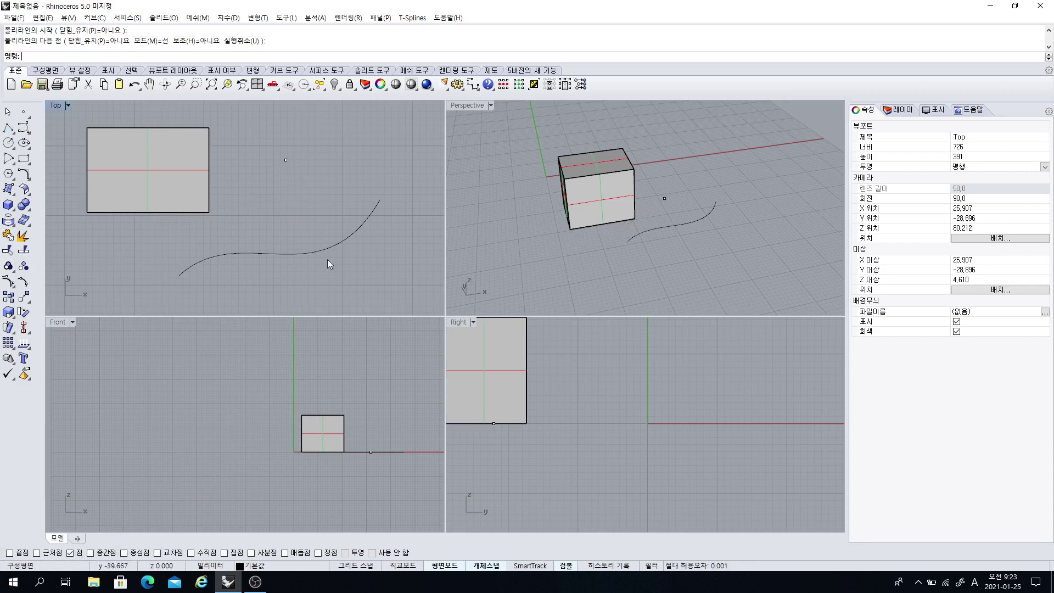
Start a polyline in Top from a free spot below the S-shaped curve and aim it toward the curve
{"action": "right_click_drag", "start_coordinate": [328, 260], "coordinate": [332, 182]}
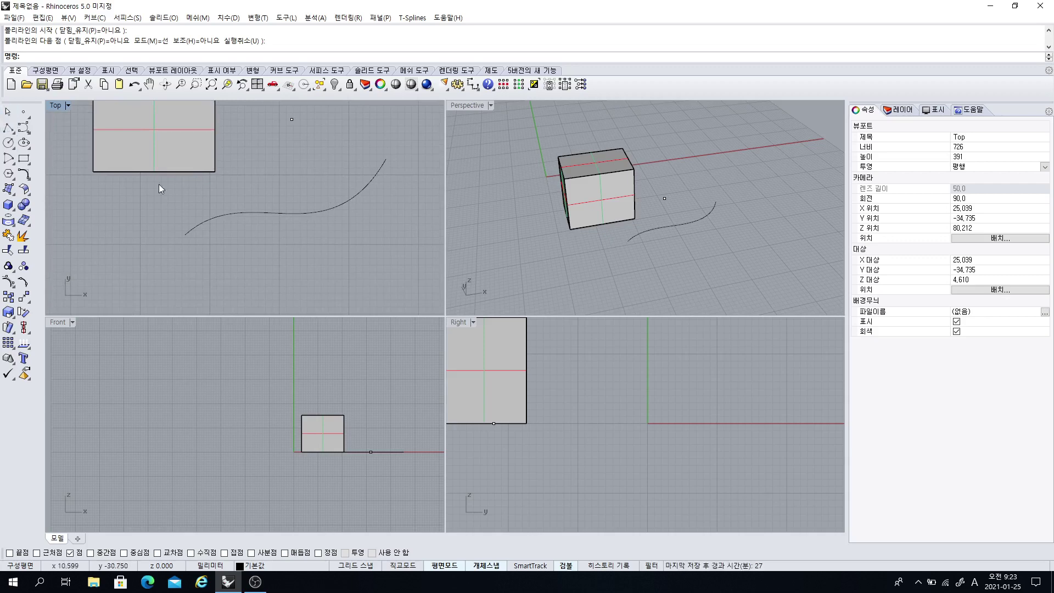
{"action": "left_click", "coordinate": [10, 130]}
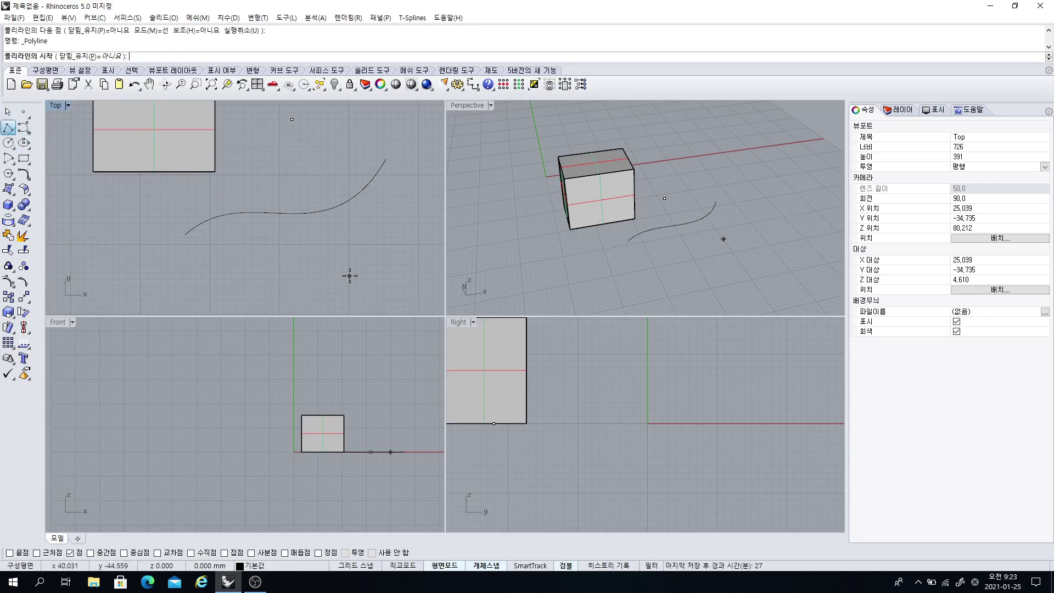
{"action": "left_click", "coordinate": [370, 279]}
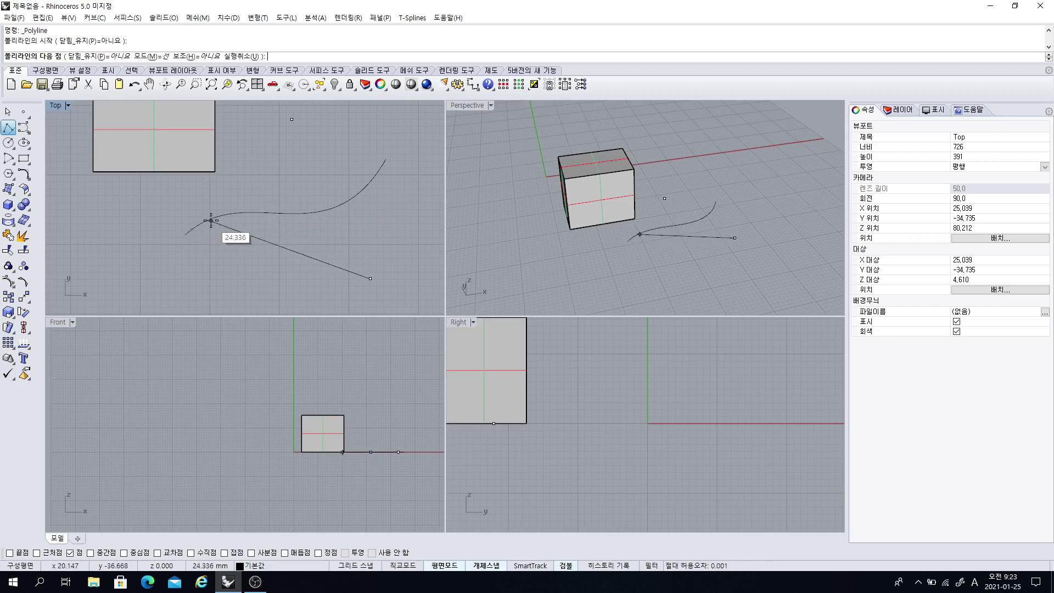
Enable only the midpoint object snap and end the polyline at the midpoint of the S-shaped curve
{"action": "right_click", "coordinate": [90, 552]}
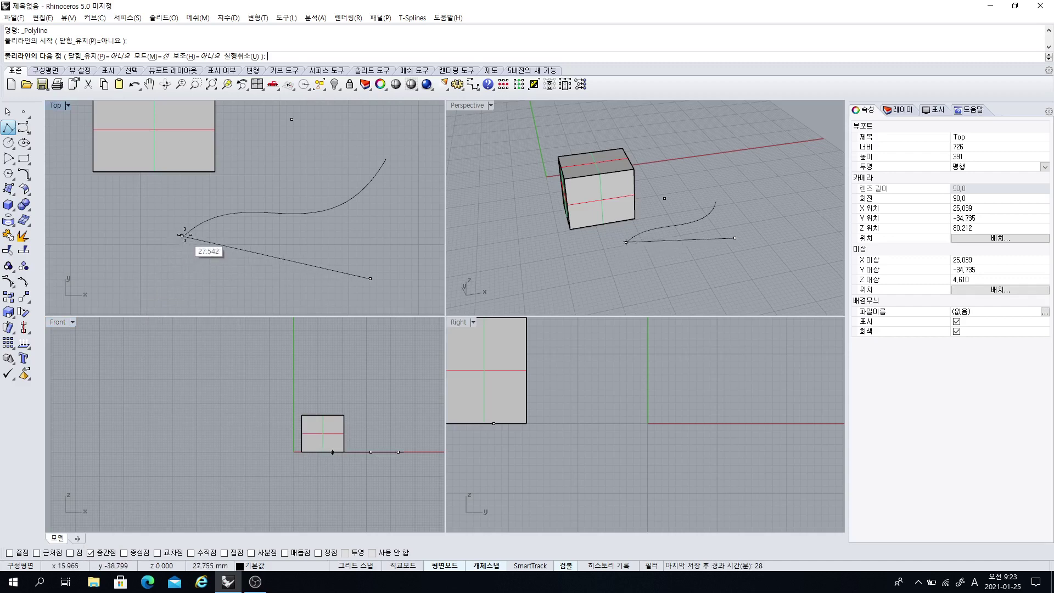
{"action": "left_click", "coordinate": [294, 213]}
{"action": "key", "text": "Return"}
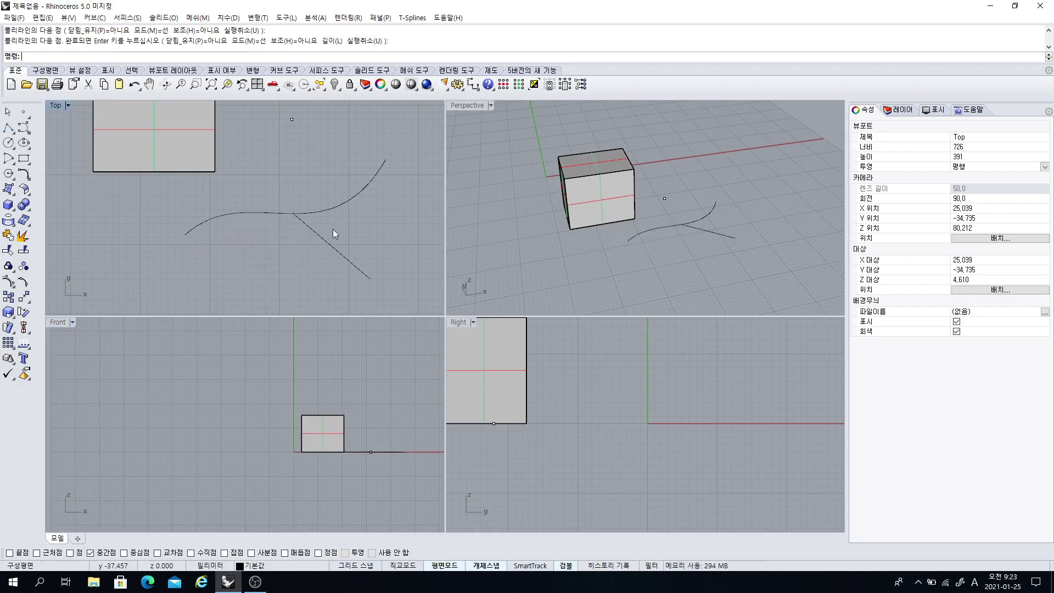
Split the S-shaped curve with the line ending at its midpoint as the cutting object, and delete that line
{"action": "scroll", "coordinate": [333, 229], "scroll_direction": "up", "scroll_amount": 1}
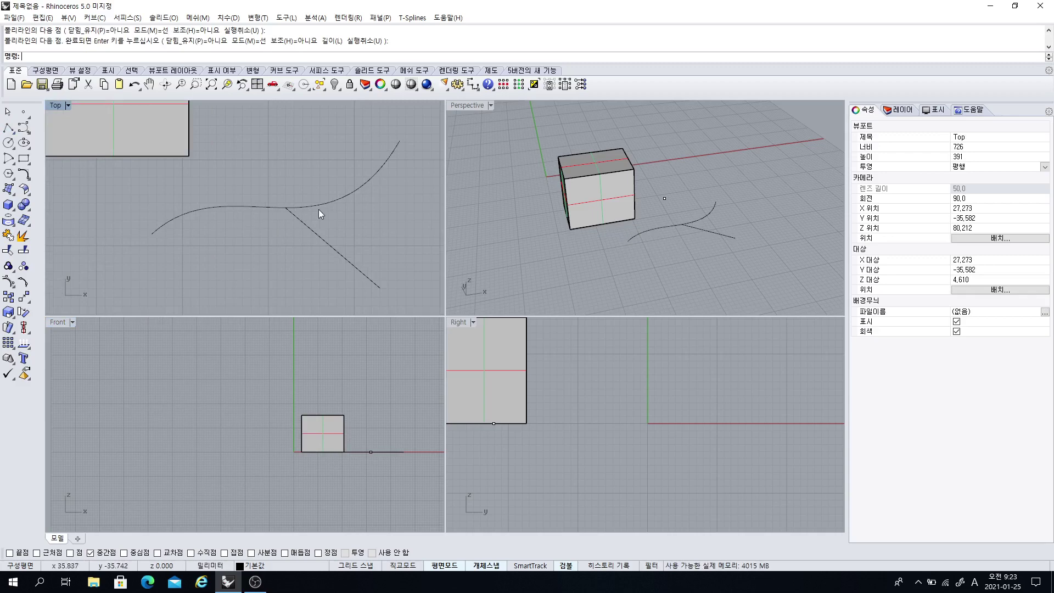
{"action": "left_click", "coordinate": [317, 205]}
{"action": "left_click", "coordinate": [63, 289]}
{"action": "left_click", "coordinate": [23, 251]}
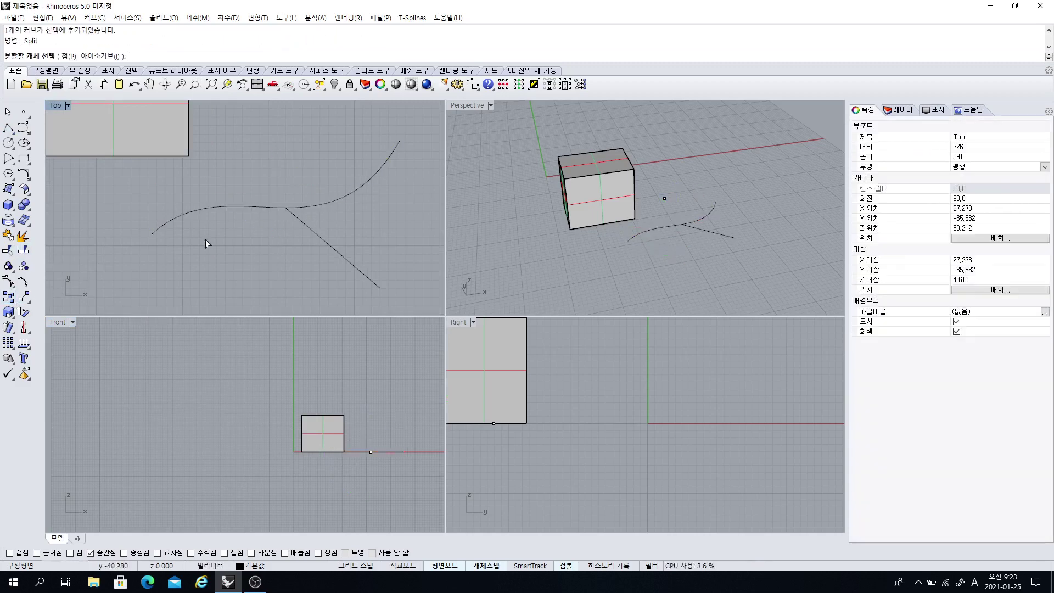
{"action": "left_click", "coordinate": [252, 207]}
{"action": "key", "text": "Return"}
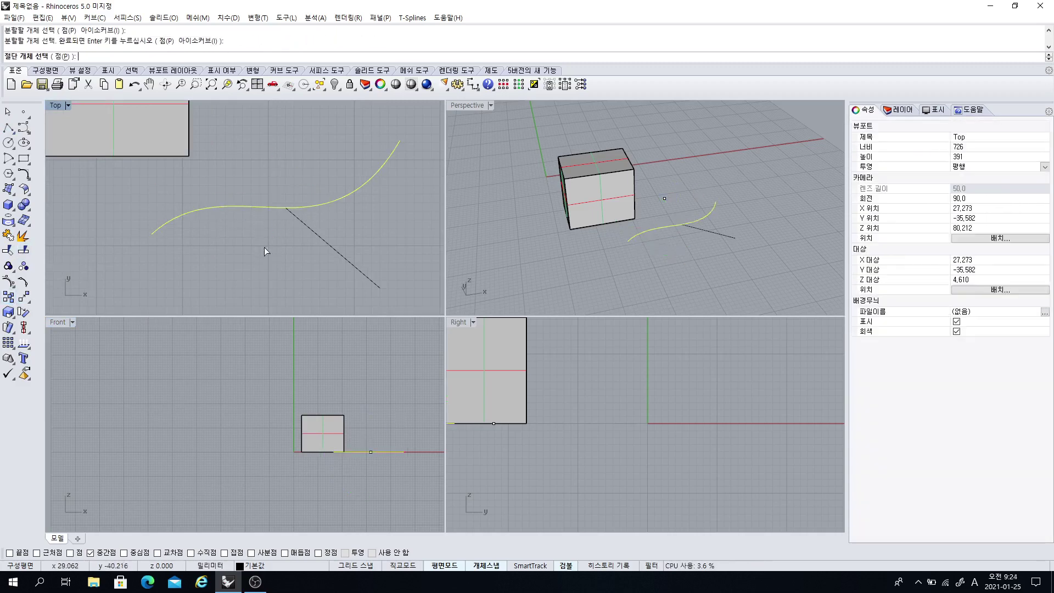
{"action": "left_click", "coordinate": [306, 231]}
{"action": "key", "text": "Return"}
{"action": "left_click", "coordinate": [333, 248]}
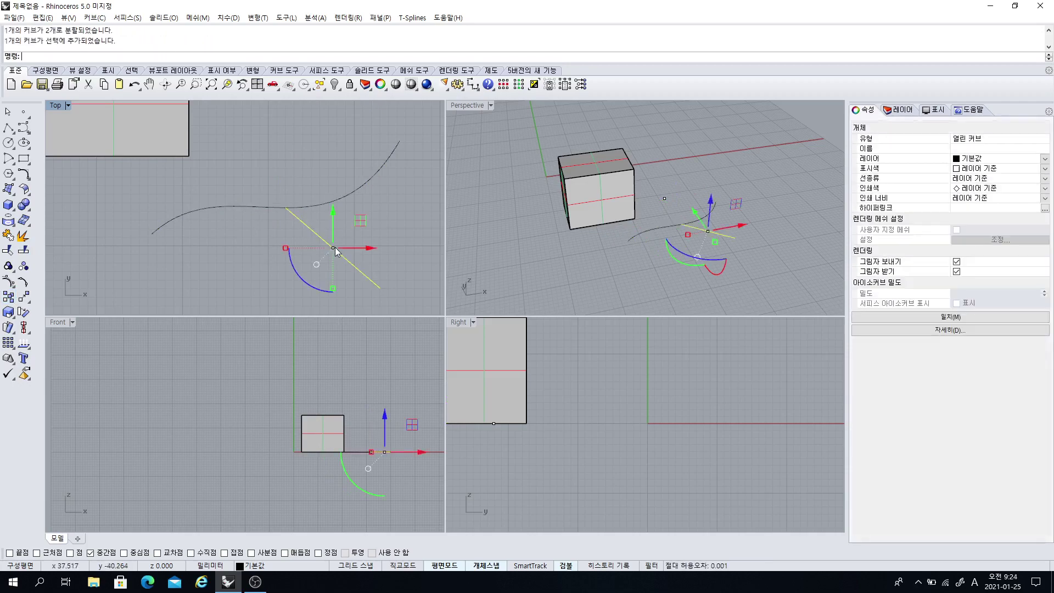
{"action": "key", "text": "Delete"}
Measure the lengths of the two halves of the split curve to compare them
{"action": "left_click", "coordinate": [342, 199]}
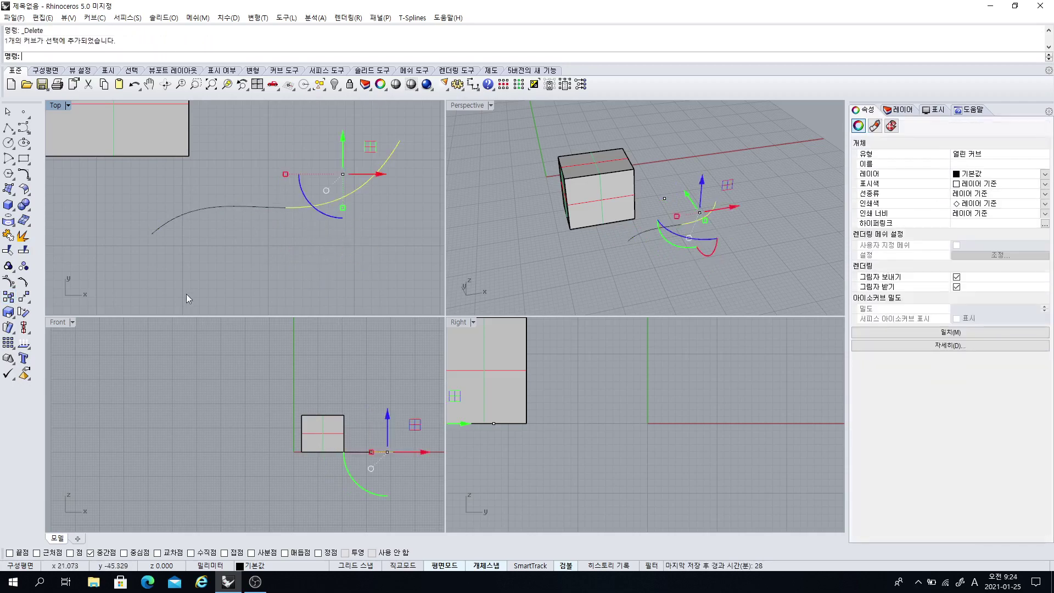
{"action": "left_click", "coordinate": [30, 350]}
{"action": "left_click", "coordinate": [71, 346]}
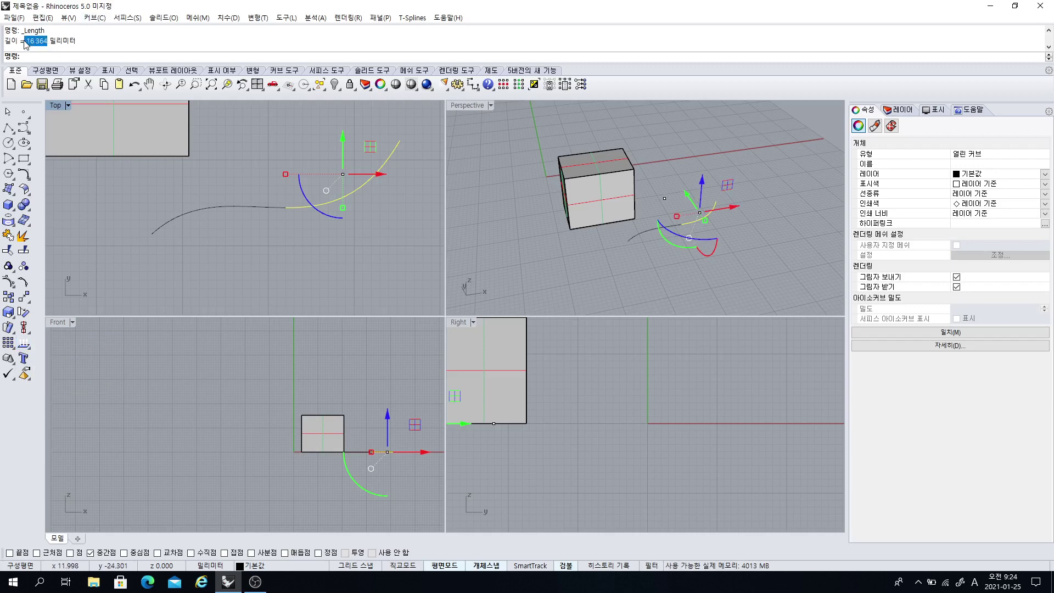
{"action": "left_click", "coordinate": [93, 204]}
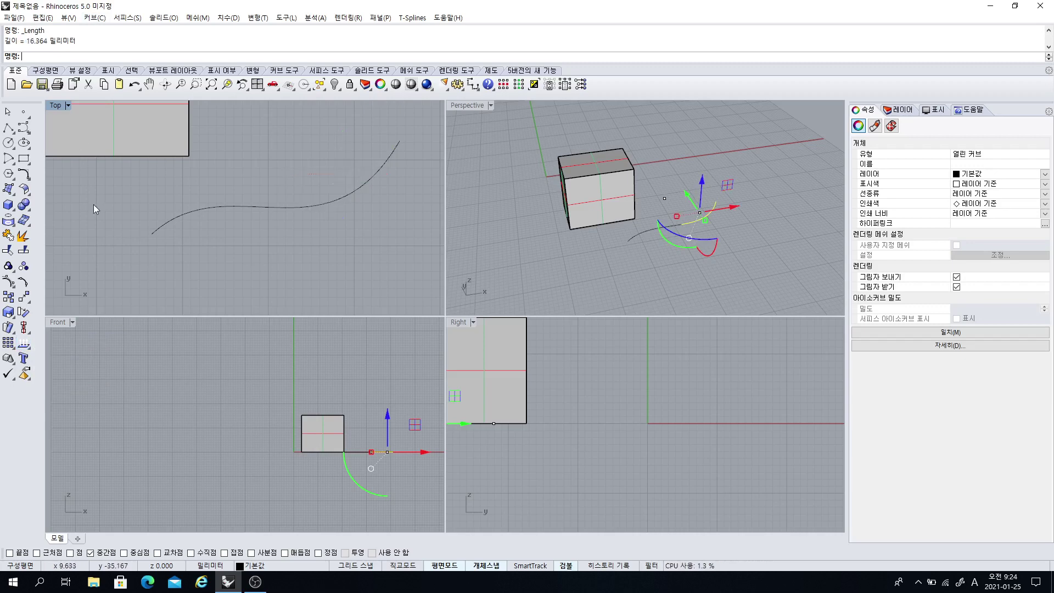
{"action": "left_click", "coordinate": [222, 207]}
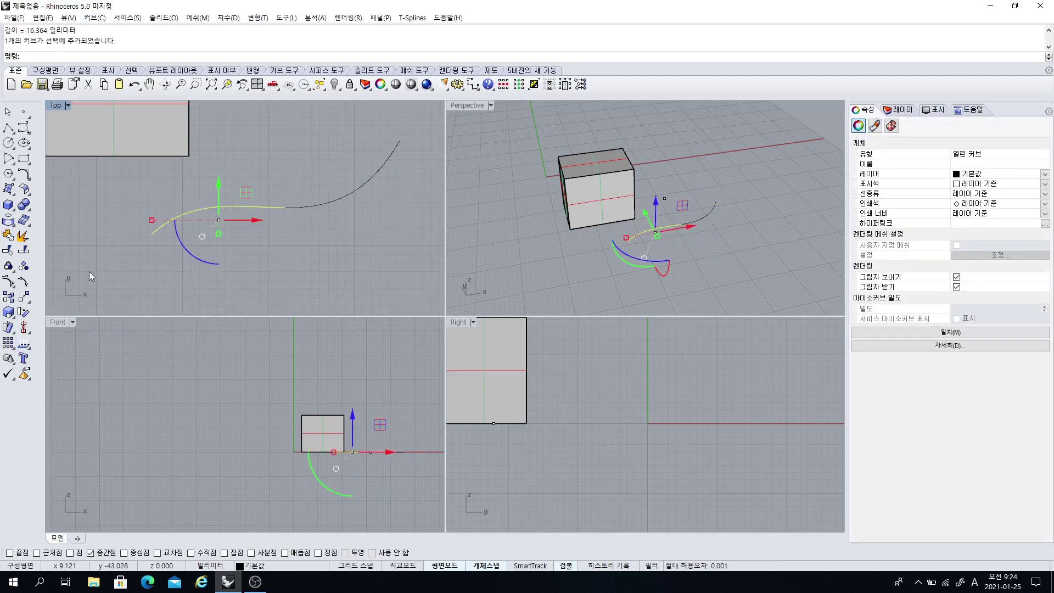
{"action": "key", "text": "Return"}
{"action": "left_click", "coordinate": [308, 248]}
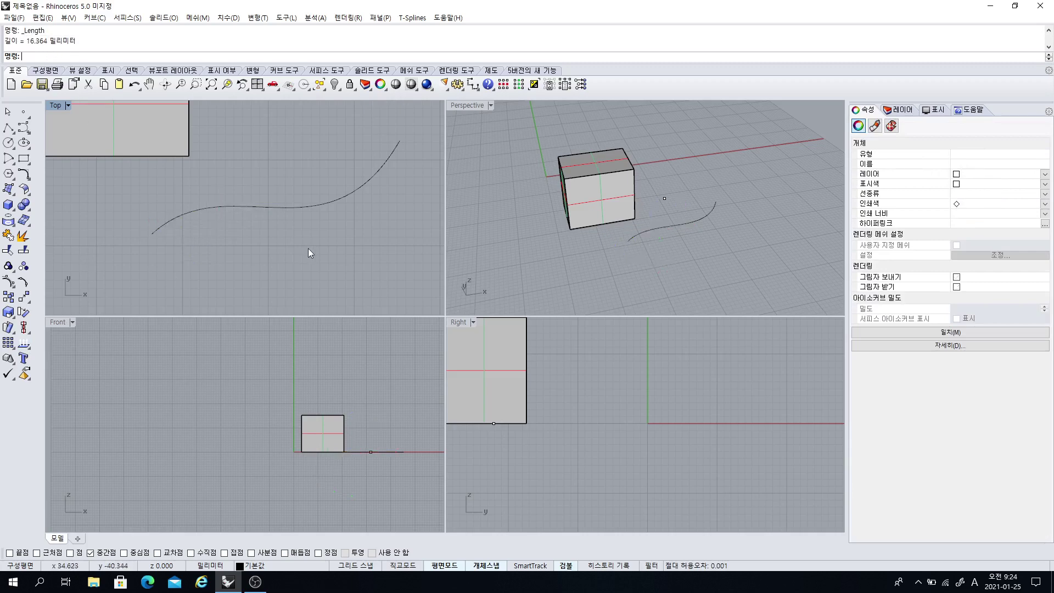
{"action": "left_click", "coordinate": [324, 201]}
{"action": "key", "text": "Return"}
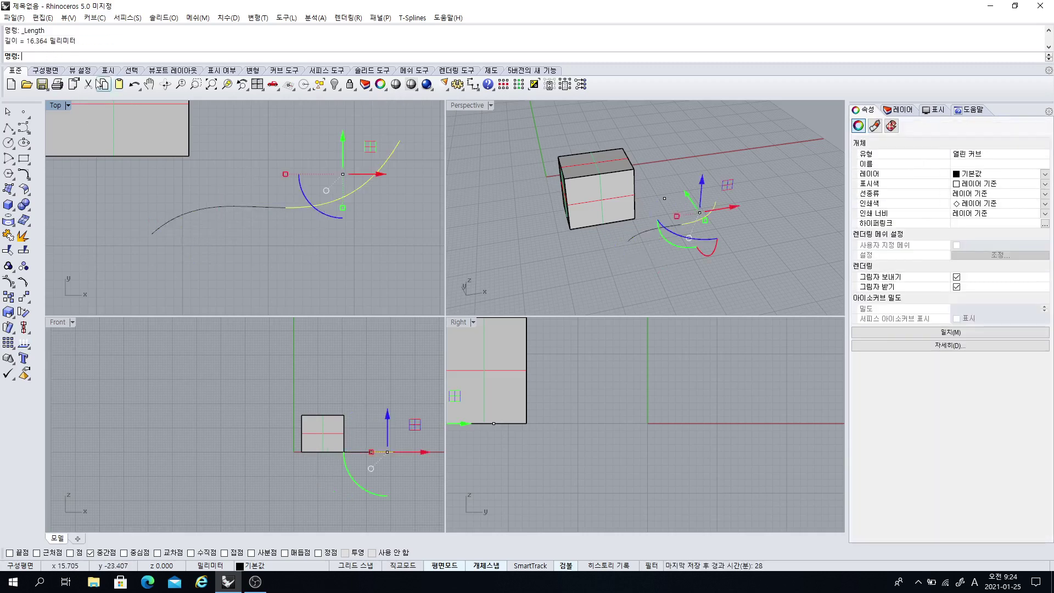
{"action": "left_click", "coordinate": [232, 265]}
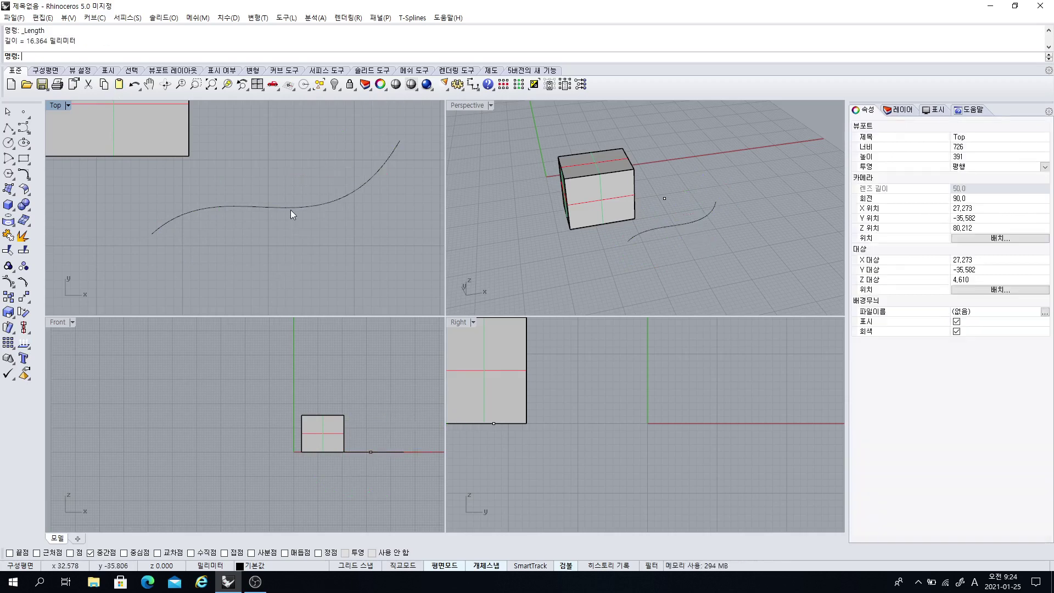
Draw a straight polyline in the Top view from a free point below the curve to the midpoint of its left half
{"action": "left_click", "coordinate": [9, 128]}
{"action": "left_click", "coordinate": [195, 302]}
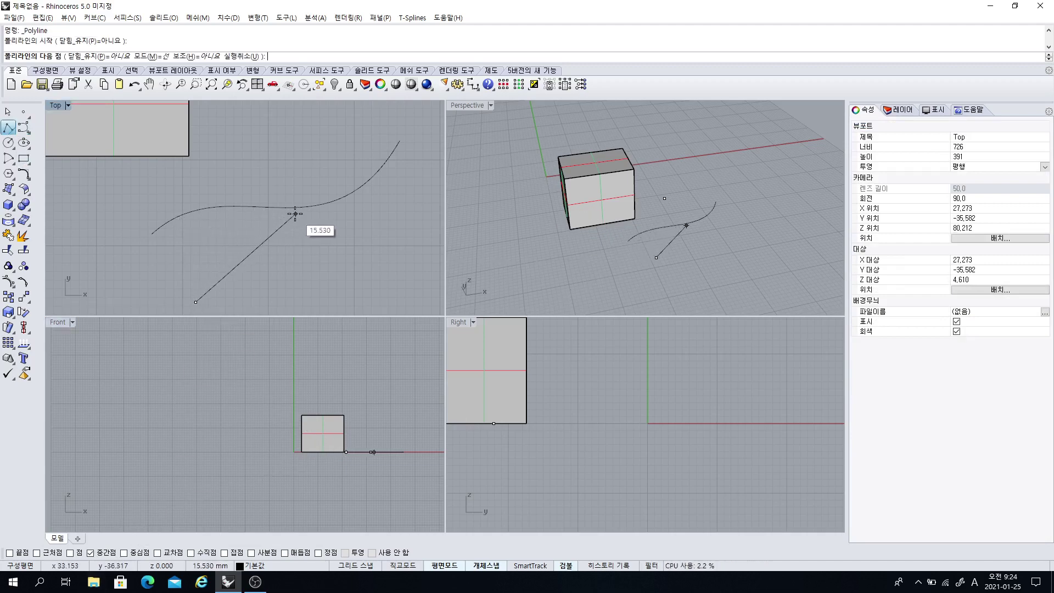
{"action": "left_click", "coordinate": [215, 208]}
{"action": "key", "text": "Return"}
{"action": "scroll", "coordinate": [258, 233], "scroll_direction": "down", "scroll_amount": 3}
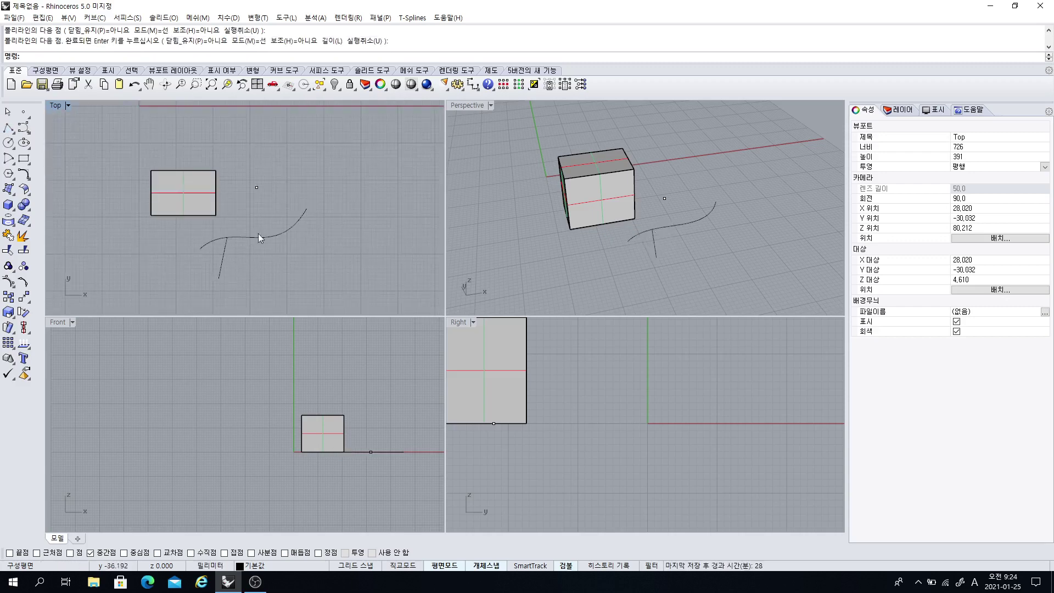
{"action": "key", "text": "Return"}
{"action": "right_click_drag", "start_coordinate": [522, 203], "coordinate": [586, 227]}
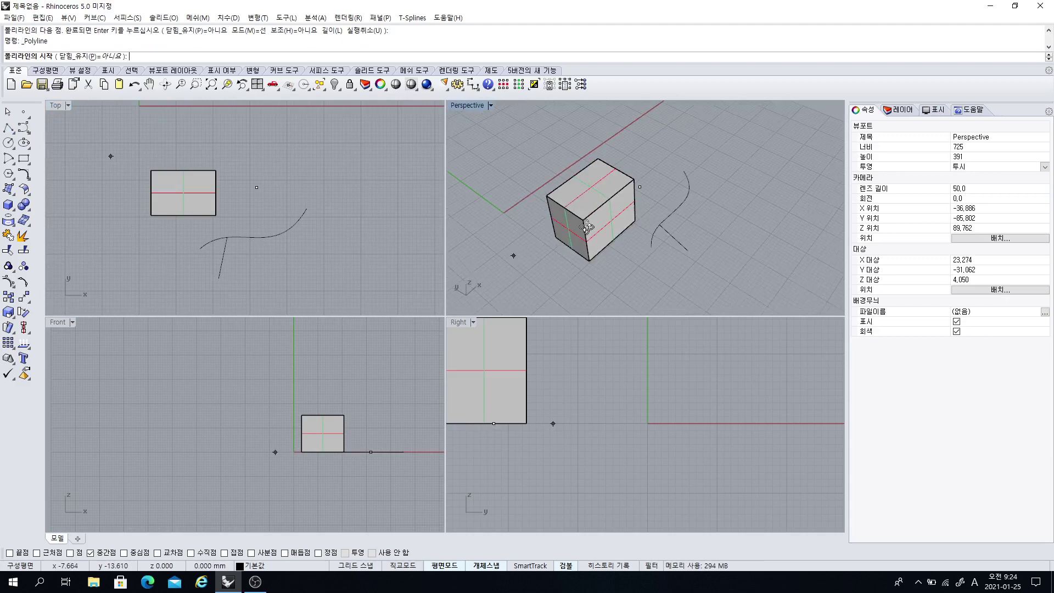
{"action": "left_click", "coordinate": [500, 293]}
{"action": "right_click_drag", "start_coordinate": [627, 271], "coordinate": [565, 278]}
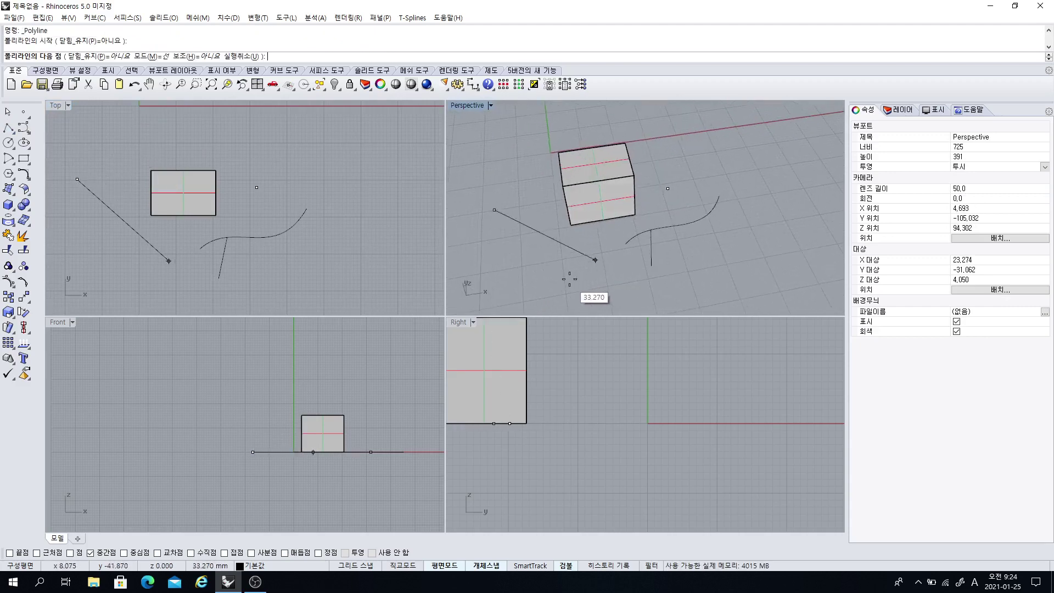
{"action": "right_click_drag", "start_coordinate": [598, 181], "coordinate": [494, 144]}
{"action": "double_click", "coordinate": [467, 106]}
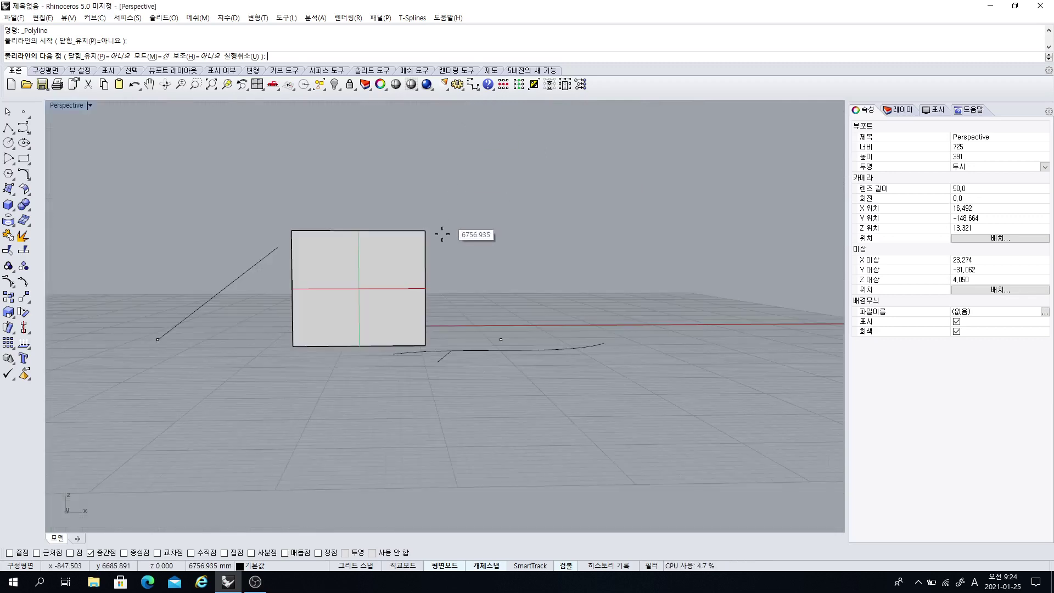
{"action": "right_click_drag", "start_coordinate": [439, 229], "coordinate": [386, 341]}
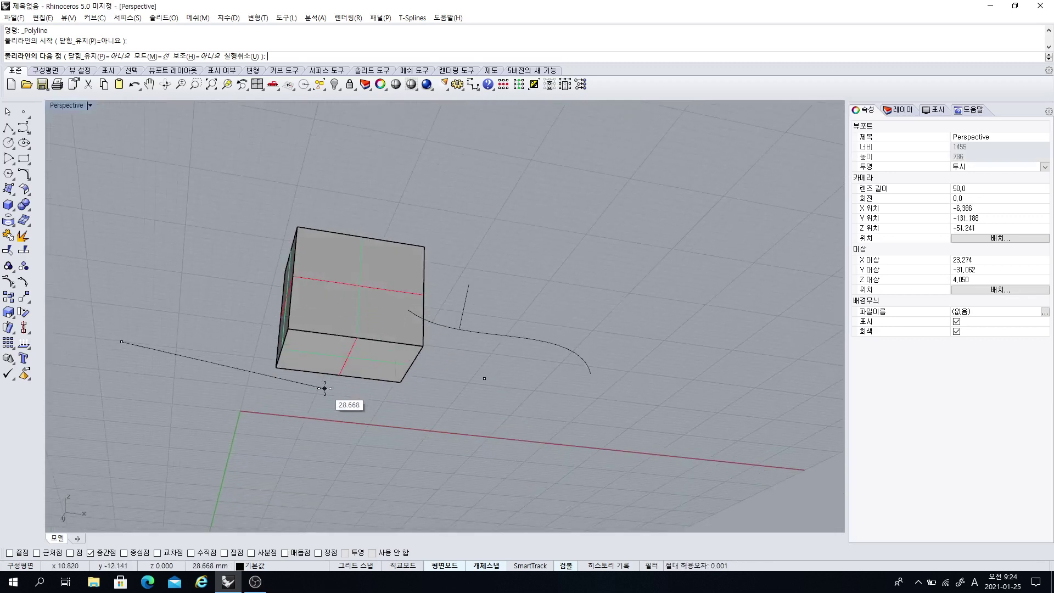
{"action": "right_click_drag", "start_coordinate": [320, 381], "coordinate": [483, 357]}
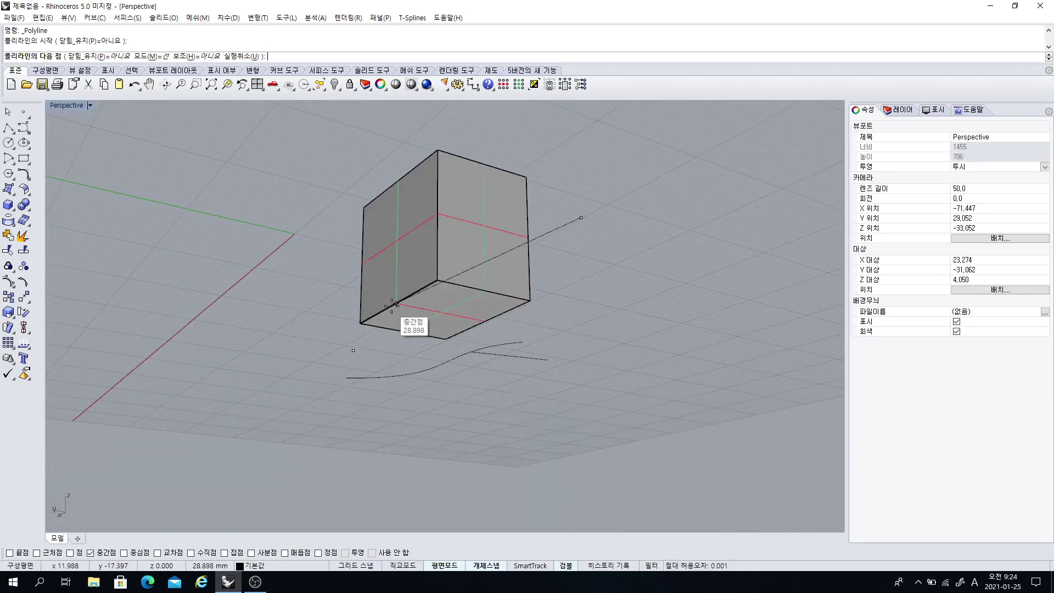
{"action": "right_click_drag", "start_coordinate": [391, 307], "coordinate": [412, 344]}
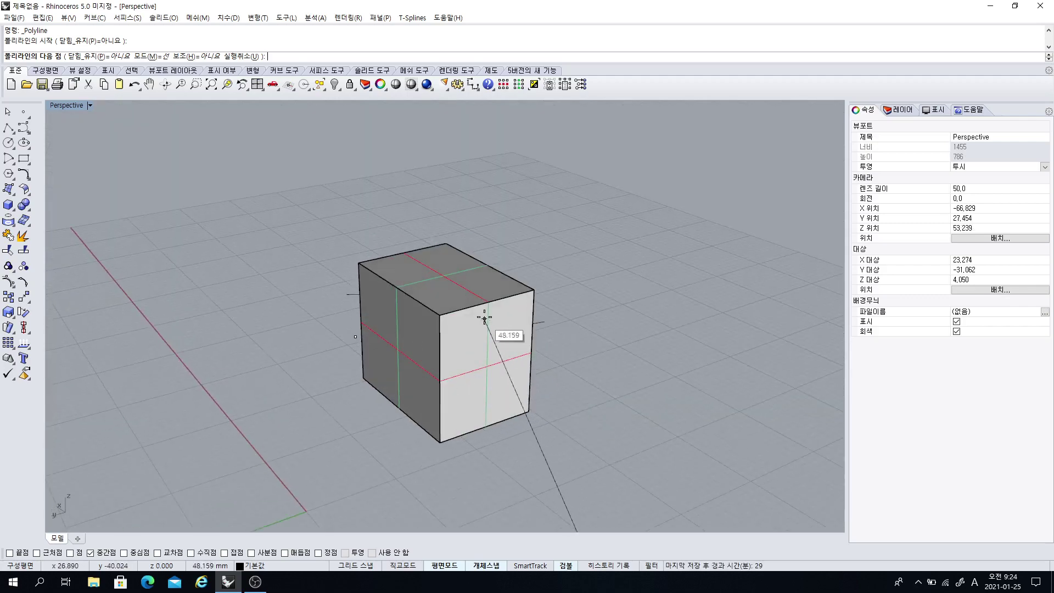
{"action": "scroll", "coordinate": [373, 307], "scroll_direction": "down", "scroll_amount": 2}
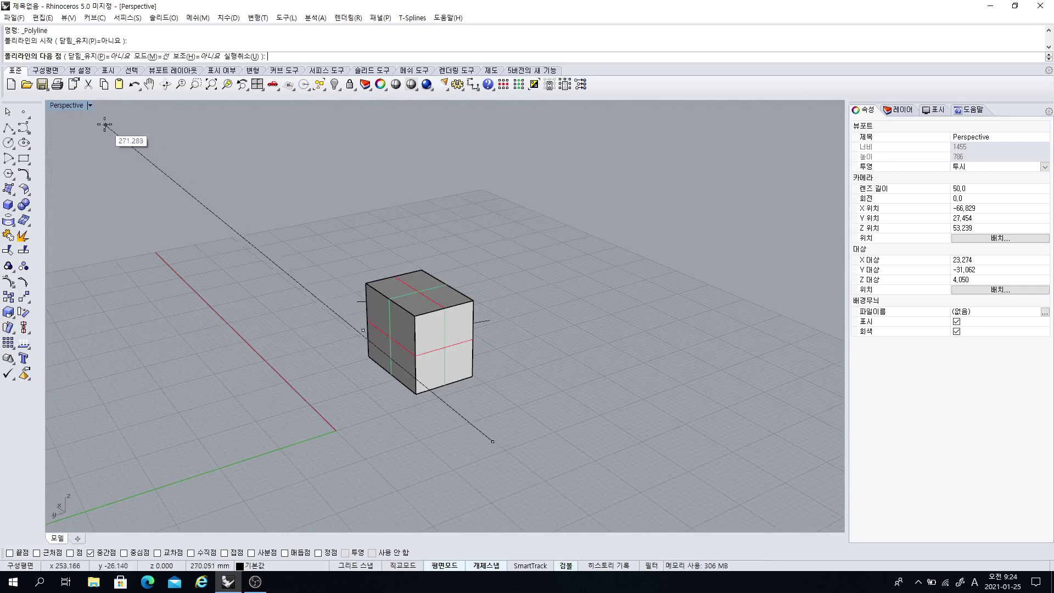
{"action": "double_click", "coordinate": [67, 105]}
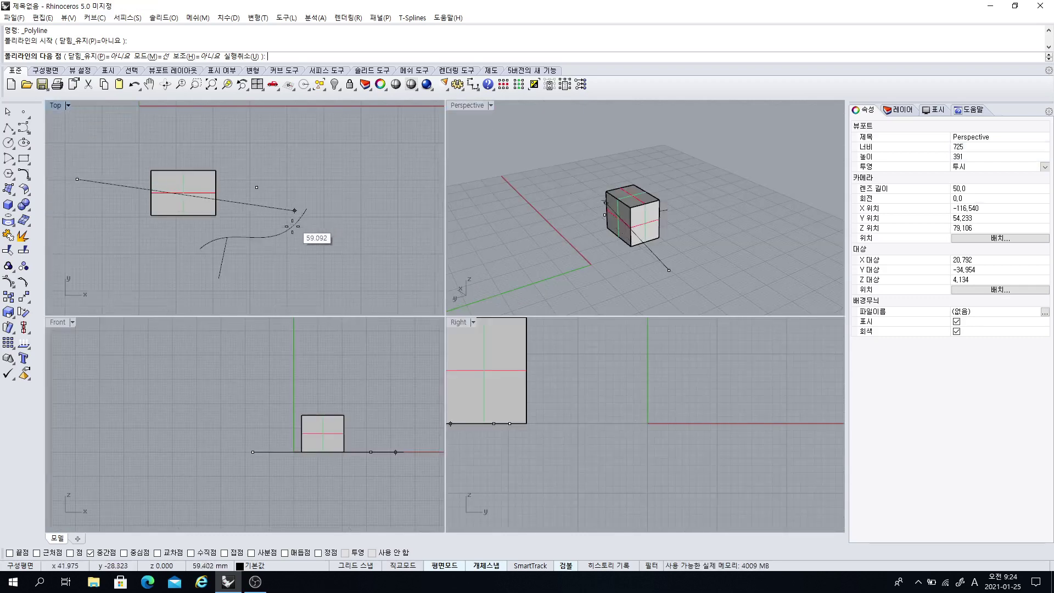
{"action": "key", "text": "Escape"}
Delete all objects in the scene, including the box, the point and the curves
{"action": "left_click_drag", "start_coordinate": [212, 176], "coordinate": [203, 176]}
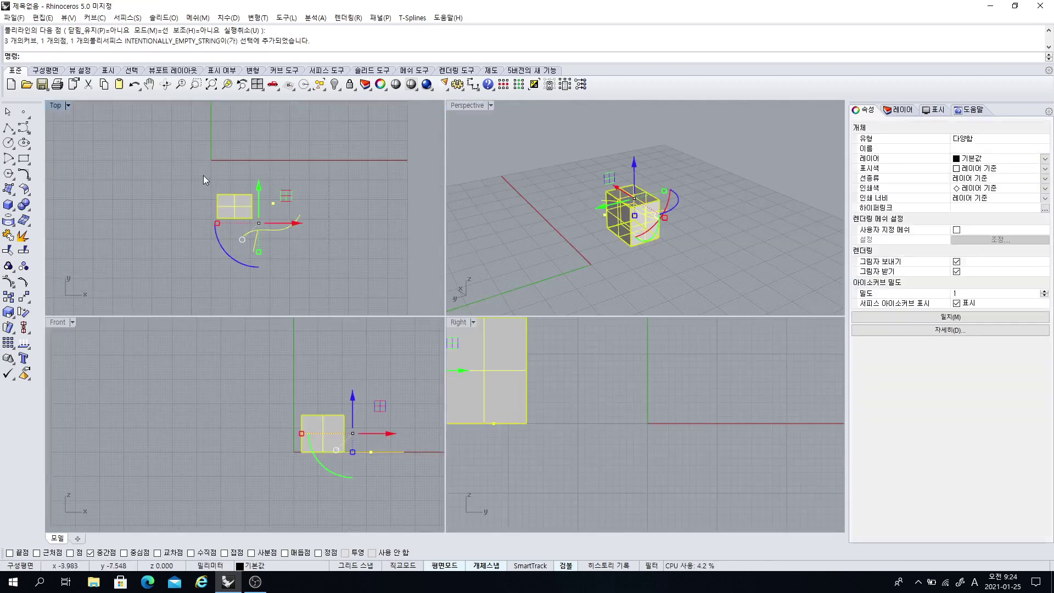
{"action": "key", "text": "Delete"}
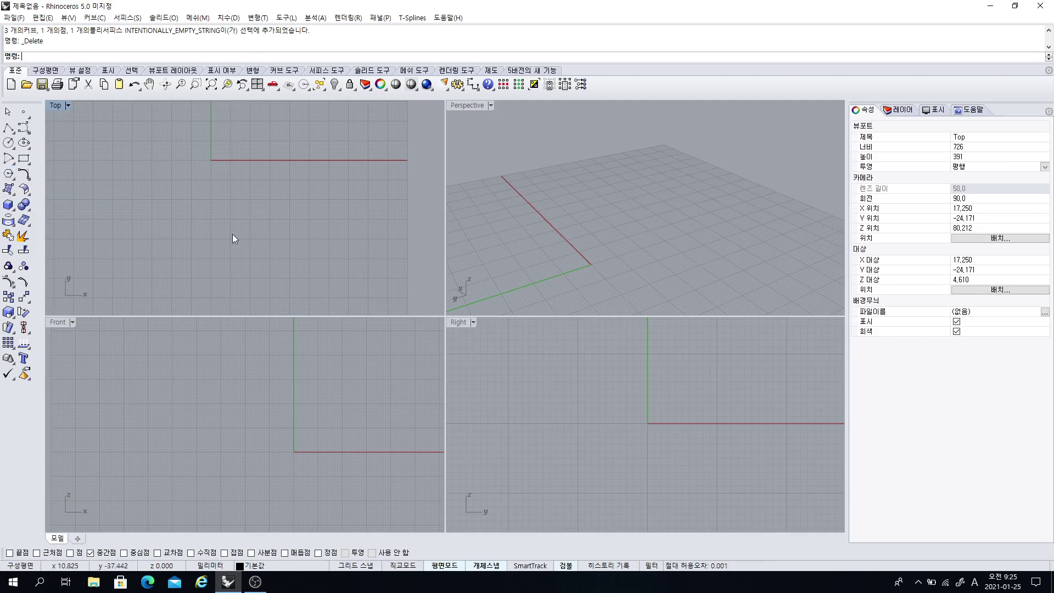
Draw a circle in the Top view, centred just below the origin at about (6.6, -21), reaching up to the X axis
{"action": "left_click", "coordinate": [10, 143]}
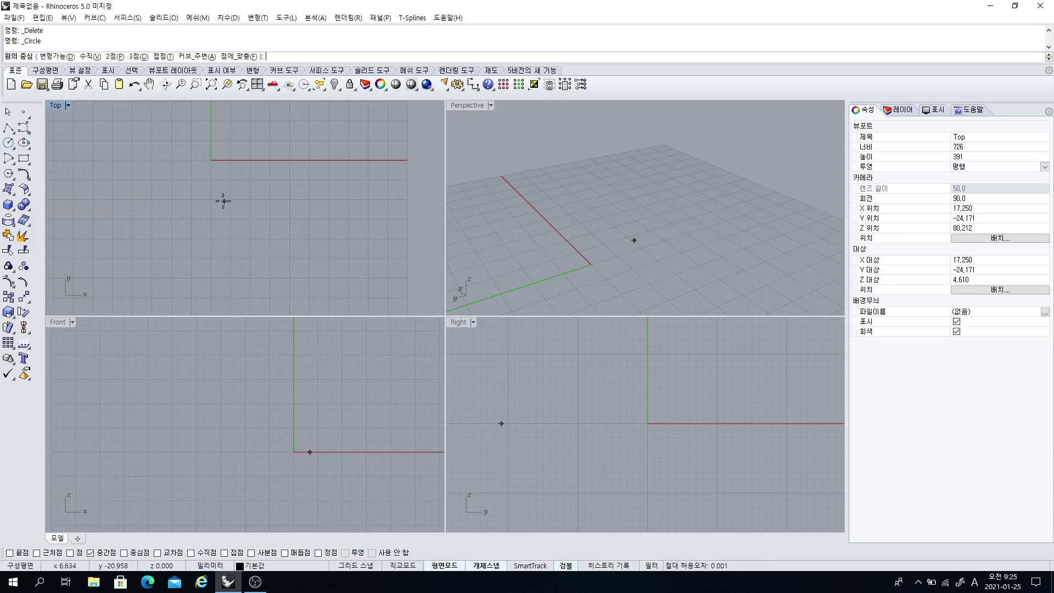
{"action": "left_click", "coordinate": [222, 201]}
{"action": "left_click", "coordinate": [223, 241]}
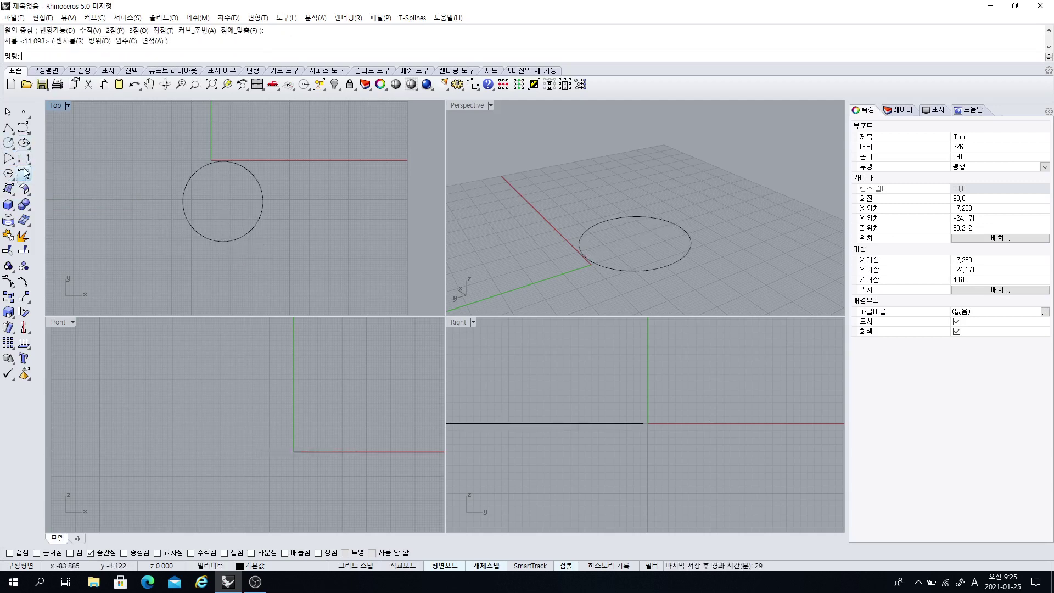
Draw a tall, narrow rectangle from its centre in the Top view, to the left of the circle
{"action": "left_click", "coordinate": [56, 163]}
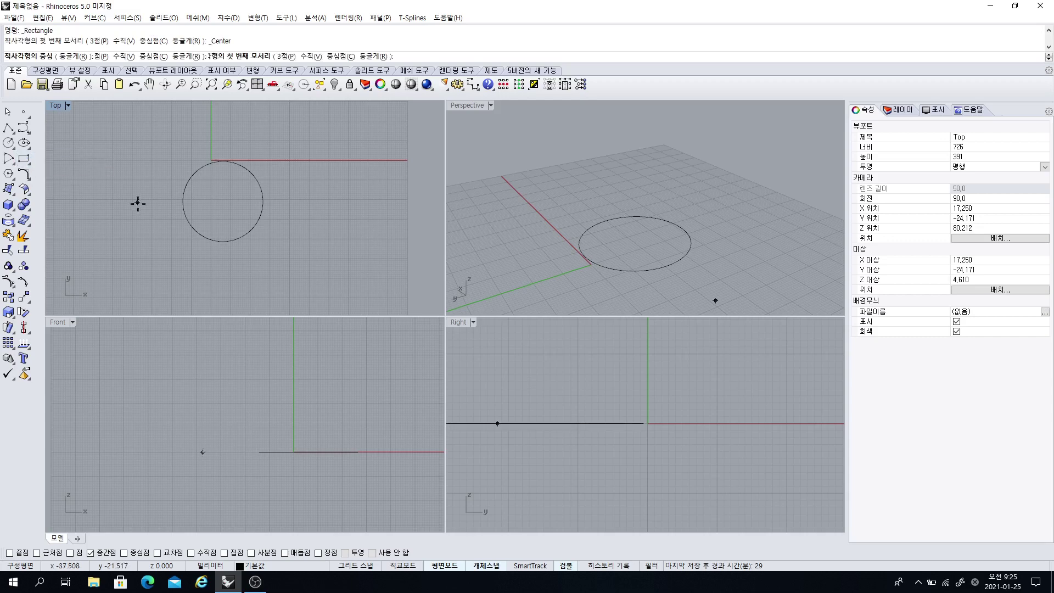
{"action": "left_click", "coordinate": [91, 212]}
{"action": "left_click", "coordinate": [118, 271]}
{"action": "right_click_drag", "start_coordinate": [152, 268], "coordinate": [209, 262]}
{"action": "scroll", "coordinate": [209, 263], "scroll_direction": "down", "scroll_amount": 4}
Draw a 6-sided inscribed polygon centred near the X axis, to the right of the origin and overlapping the circle
{"action": "left_click", "coordinate": [9, 174]}
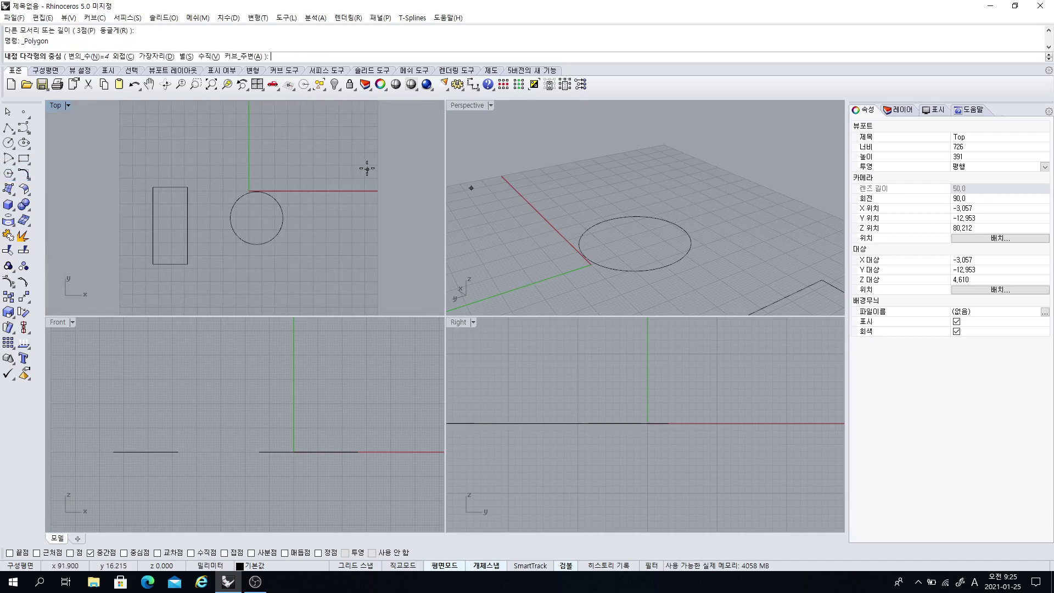
{"action": "left_click", "coordinate": [90, 57]}
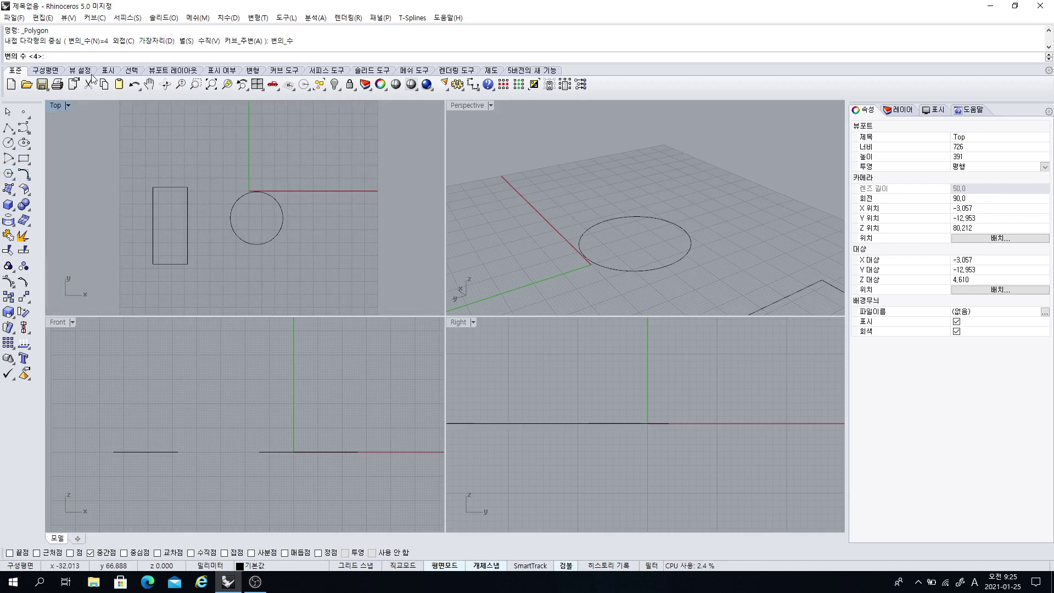
{"action": "key", "text": "Return"}
{"action": "left_click", "coordinate": [307, 192]}
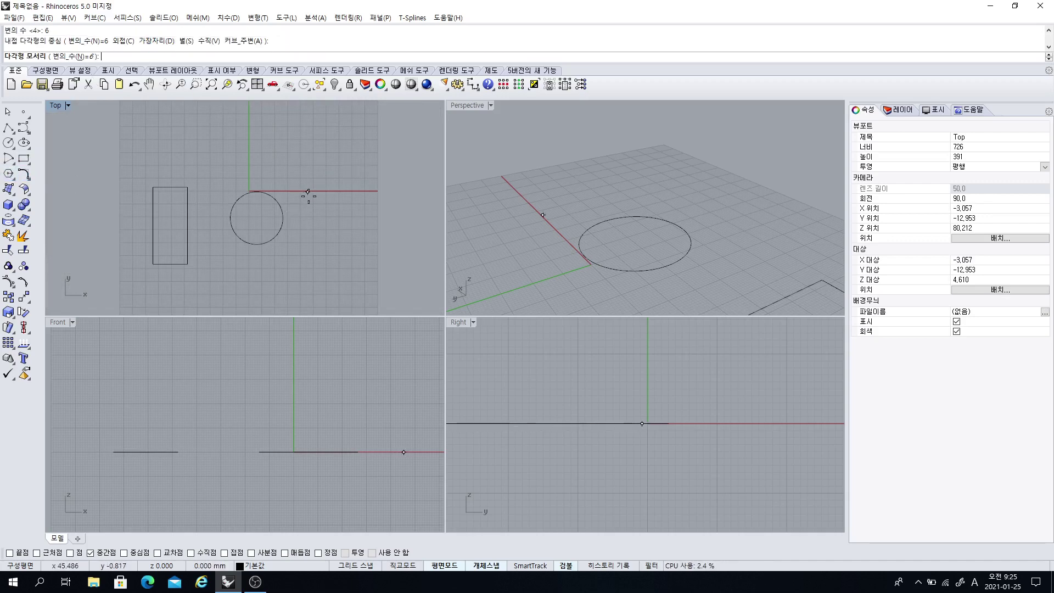
{"action": "left_click", "coordinate": [319, 246]}
{"action": "right_click_drag", "start_coordinate": [255, 277], "coordinate": [190, 229]}
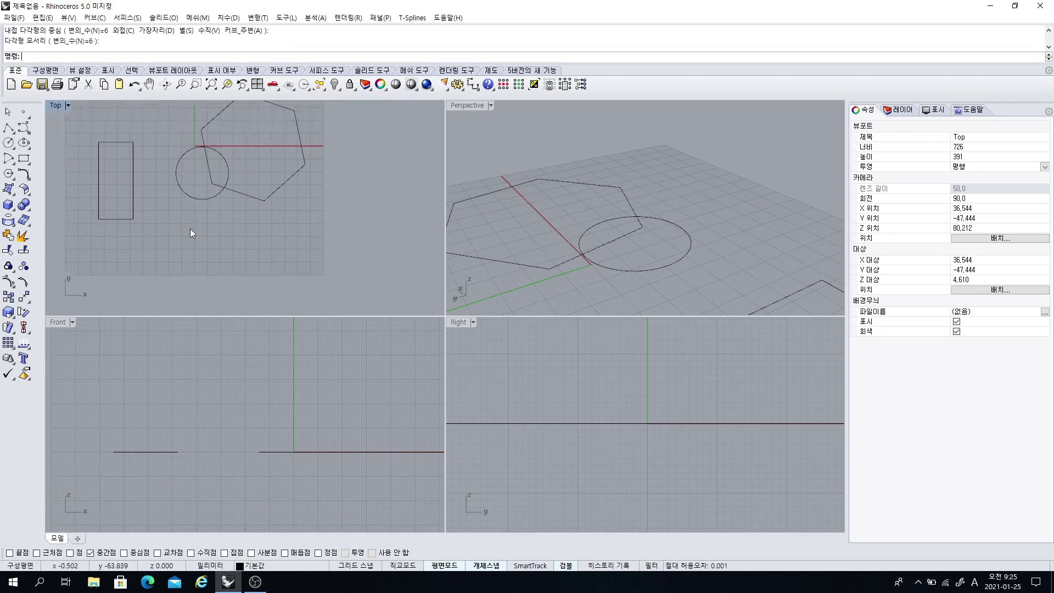
{"action": "scroll", "coordinate": [240, 201], "scroll_direction": "down", "scroll_amount": 3}
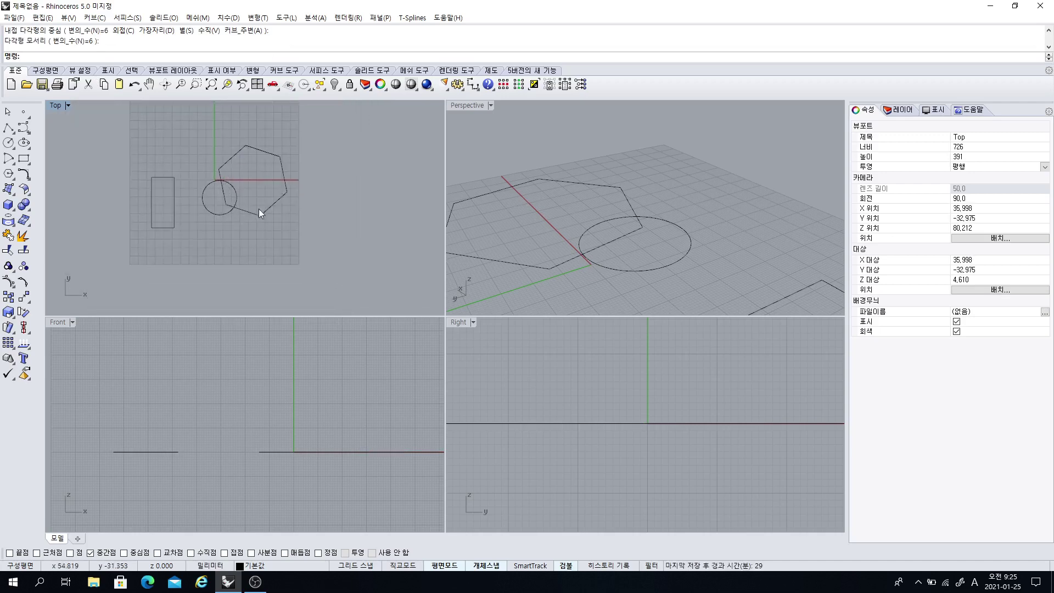
{"action": "right_click_drag", "start_coordinate": [240, 205], "coordinate": [239, 246]}
{"action": "scroll", "coordinate": [239, 246], "scroll_direction": "up", "scroll_amount": 2}
{"action": "right_click_drag", "start_coordinate": [144, 252], "coordinate": [186, 236]}
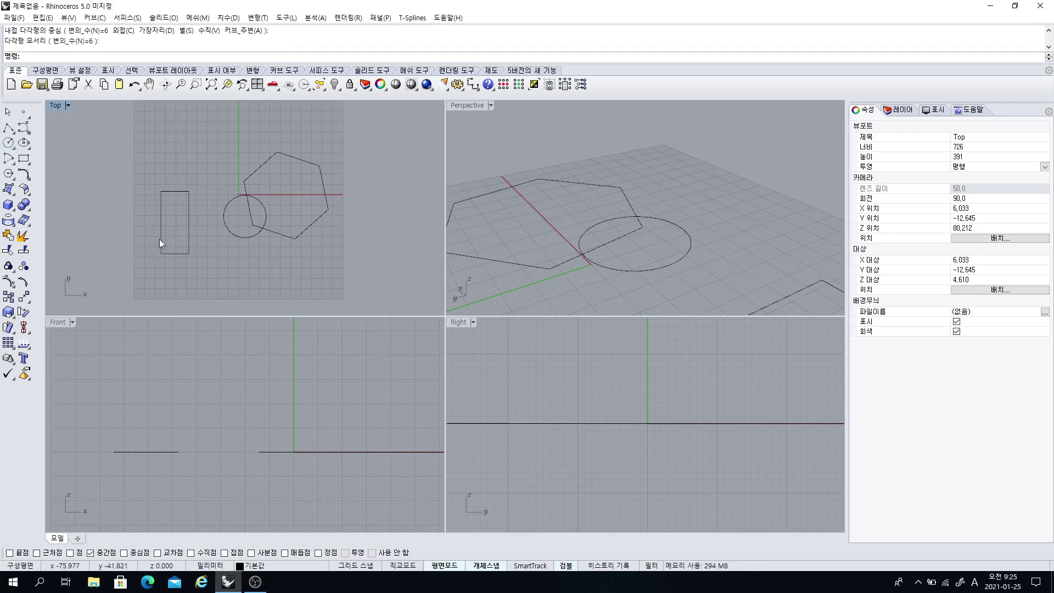
{"action": "scroll", "coordinate": [159, 242], "scroll_direction": "up", "scroll_amount": 2}
{"action": "mouse_move", "coordinate": [245, 227]}
{"action": "right_mouse_down"}
{"action": "mouse_move", "coordinate": [204, 218]}
{"action": "mouse_move", "coordinate": [231, 222]}
{"action": "right_mouse_up"}
{"action": "scroll", "coordinate": [203, 221], "scroll_direction": "down", "scroll_amount": 4}
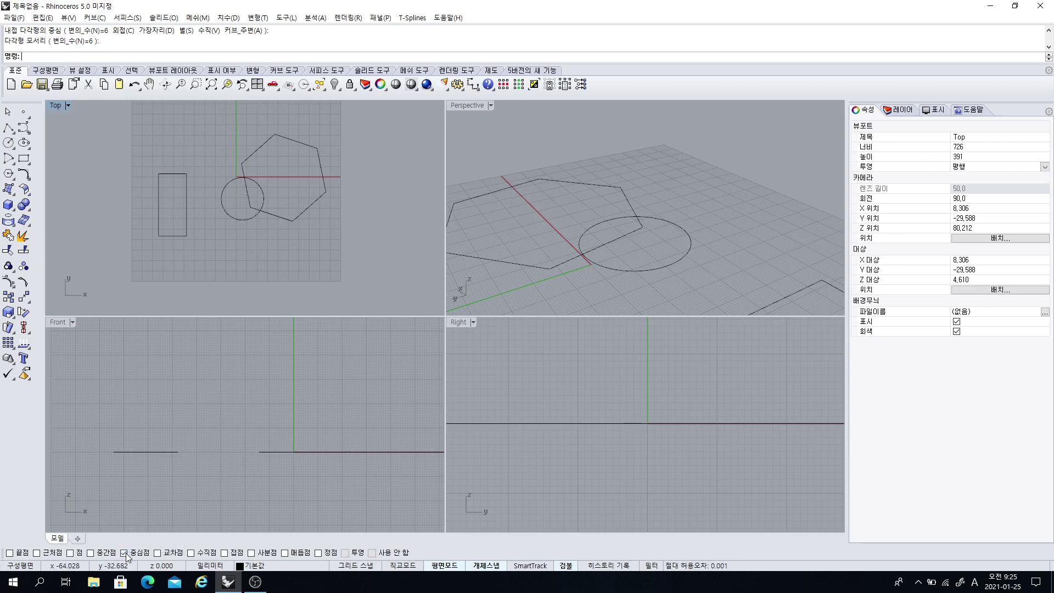
Draw a straight polyline in the Top view from below the circle to the hexagon's centre, using the centre snap
{"action": "left_click", "coordinate": [10, 129]}
{"action": "left_click", "coordinate": [226, 281]}
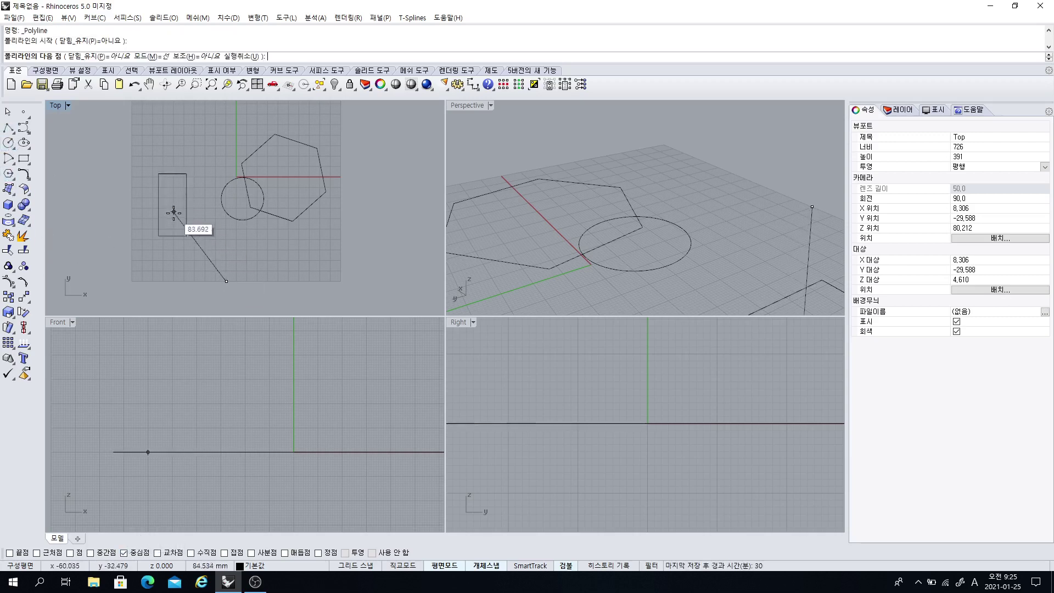
{"action": "double_click", "coordinate": [57, 106]}
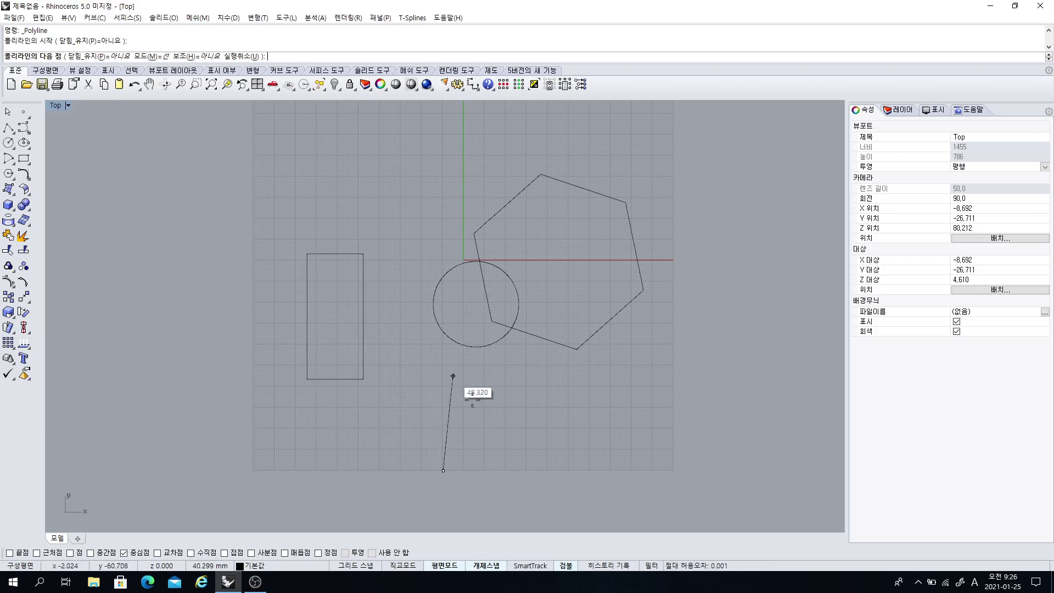
{"action": "left_click", "coordinate": [543, 347]}
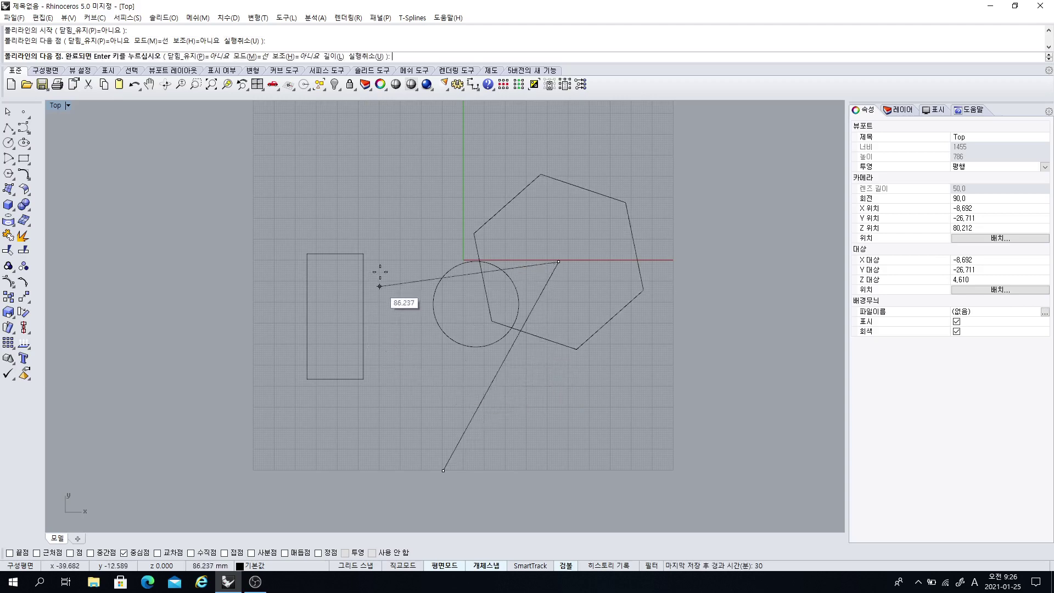
{"action": "right_click", "coordinate": [374, 242]}
Delete the circle, rectangle, hexagon and line, and restore the four-viewport layout
{"action": "right_click_drag", "start_coordinate": [555, 387], "coordinate": [471, 360]}
{"action": "scroll", "coordinate": [470, 365], "scroll_direction": "down", "scroll_amount": 3}
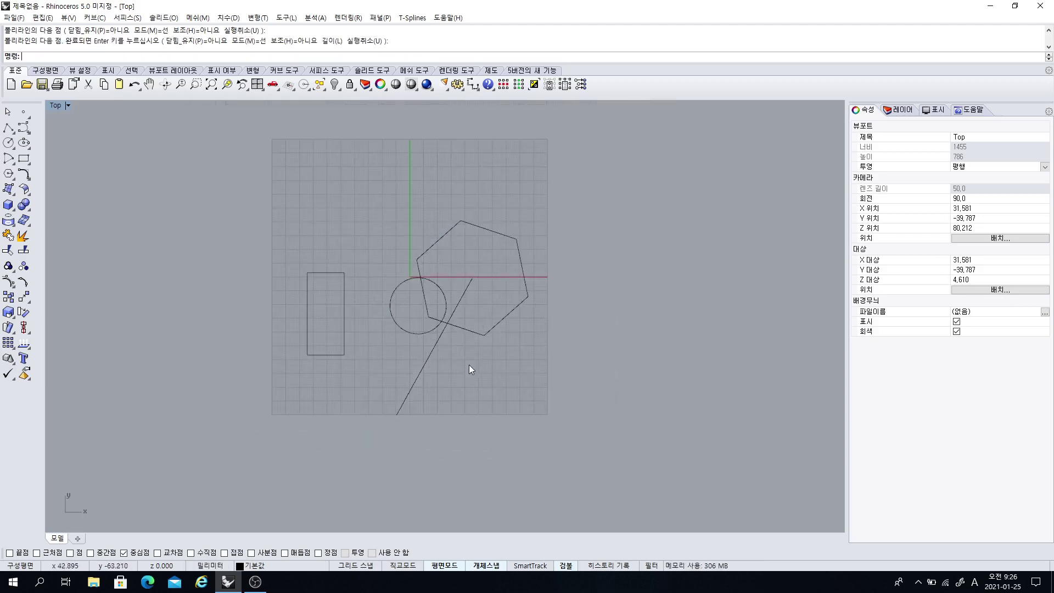
{"action": "key", "text": "ctrl+a"}
{"action": "key", "text": "Delete"}
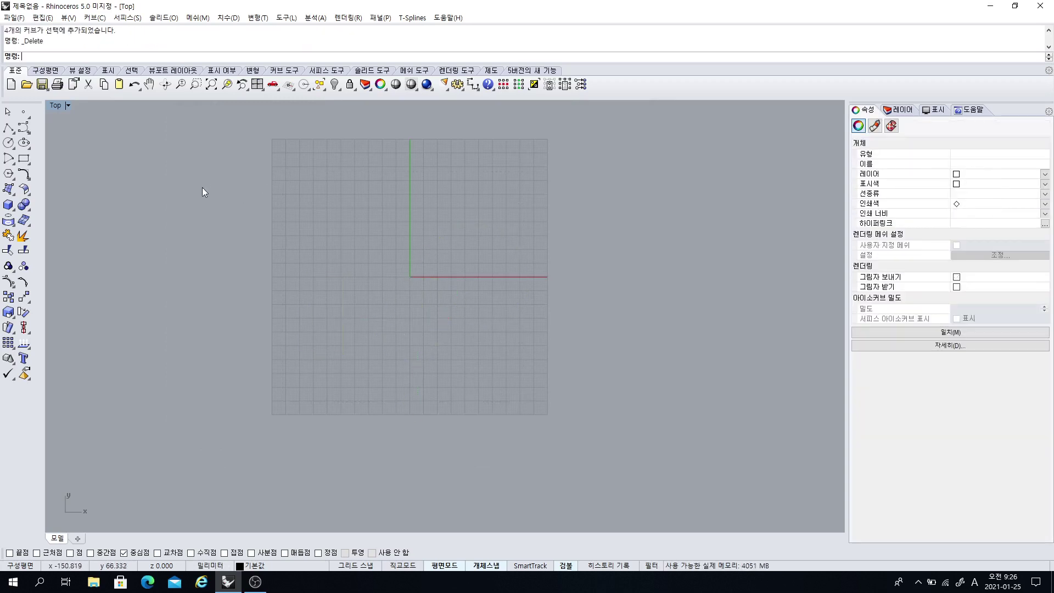
{"action": "double_click", "coordinate": [55, 105]}
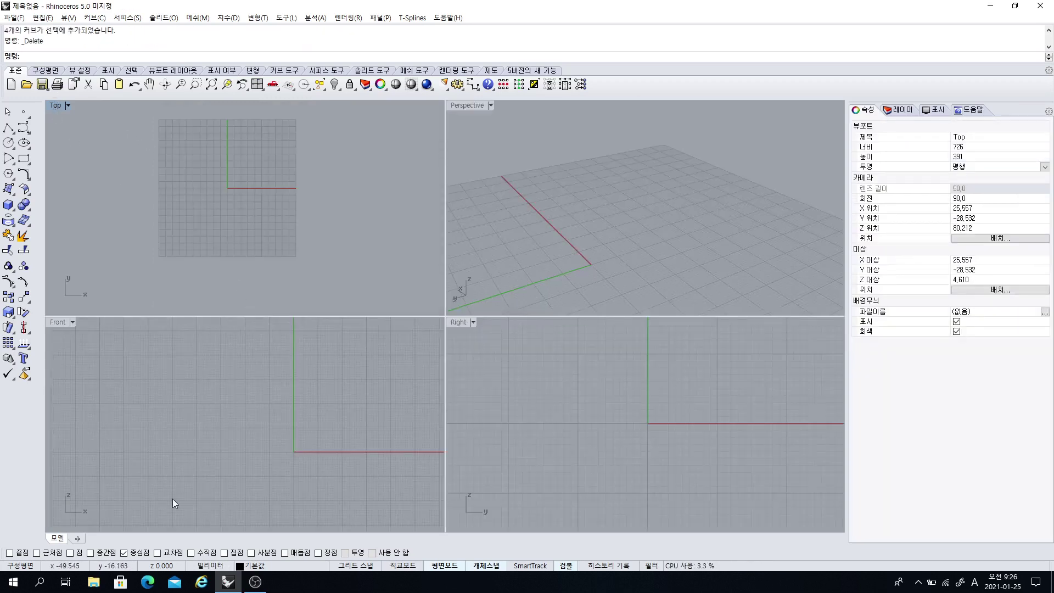
Draw a single diagonal polyline segment about 60 mm long in the Top view, descending from upper left to lower right past the origin
{"action": "scroll", "coordinate": [256, 194], "scroll_direction": "up", "scroll_amount": 10}
{"action": "right_click_drag", "start_coordinate": [247, 192], "coordinate": [303, 228]}
{"action": "left_click", "coordinate": [8, 127]}
{"action": "left_click", "coordinate": [153, 159]}
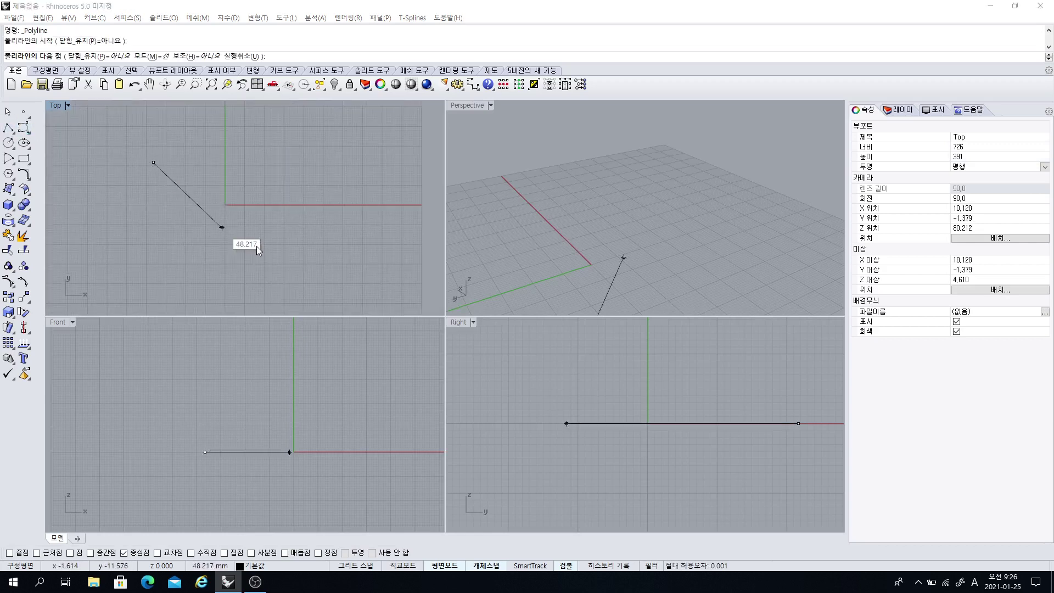
{"action": "left_click", "coordinate": [165, 178]}
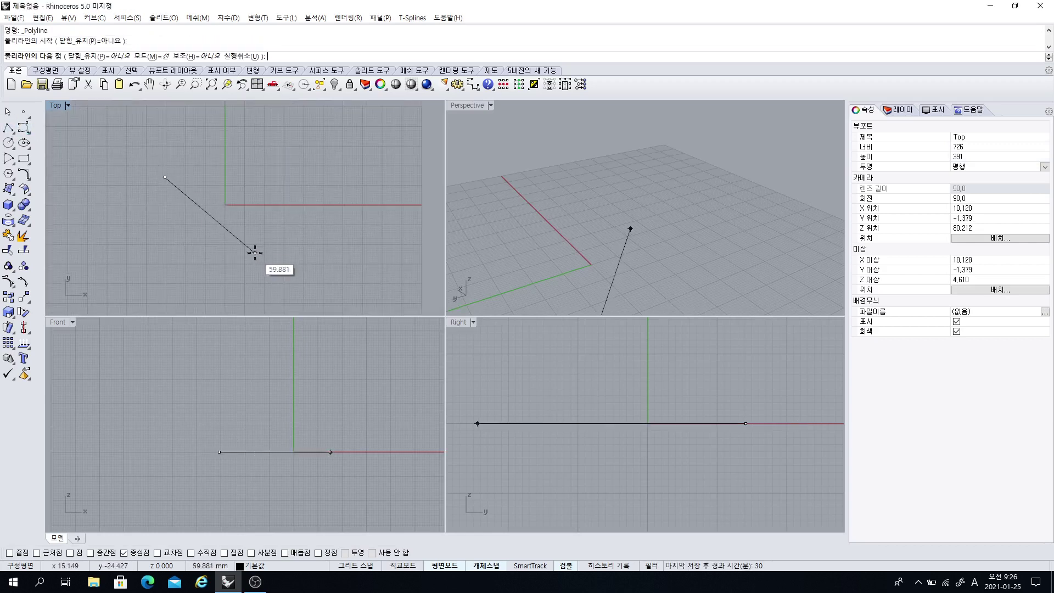
{"action": "key", "text": "Return"}
Make a rotated copy of the diagonal line about its midpoint with the gumball, so that the two lines cross
{"action": "left_click", "coordinate": [225, 226]}
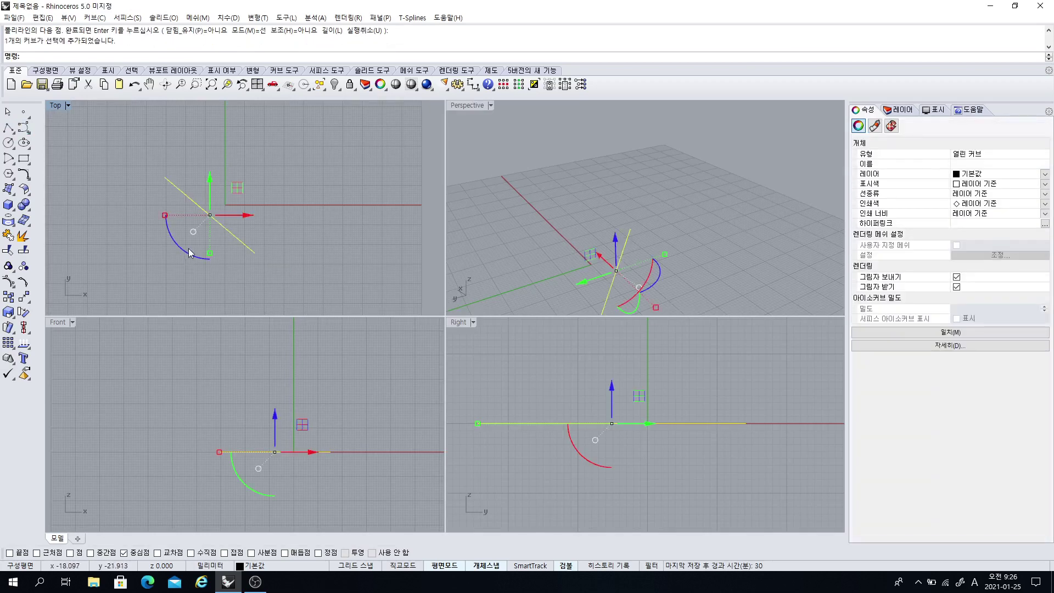
{"action": "left_click_drag", "start_coordinate": [185, 252], "coordinate": [199, 262]}
{"action": "left_click_drag", "start_coordinate": [242, 266], "coordinate": [242, 265]}
{"action": "left_click", "coordinate": [326, 246]}
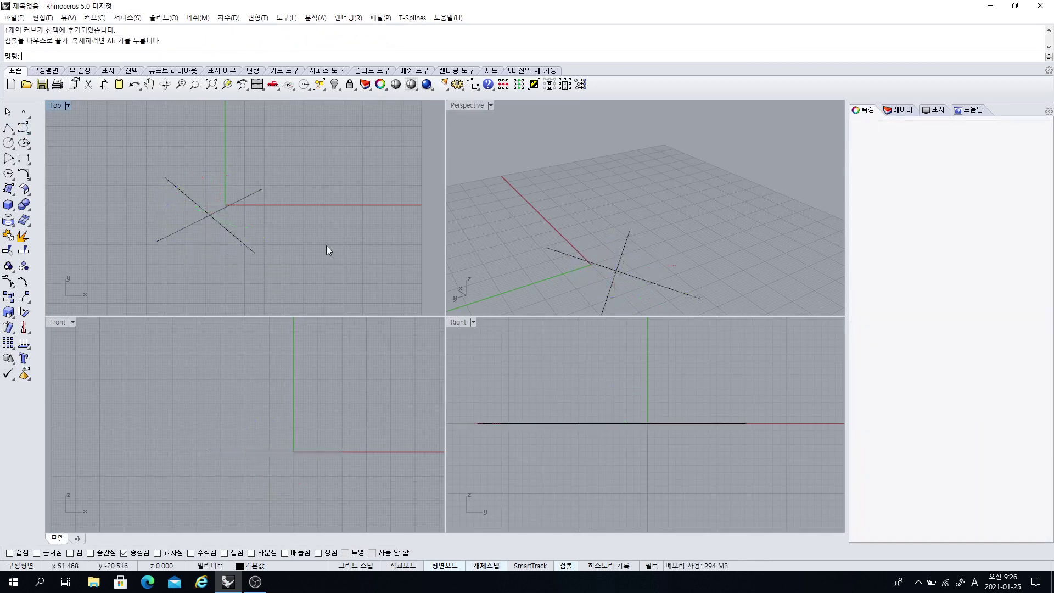
Try the intersection snap alone with a polyline started below the two crossing lines
{"action": "scroll", "coordinate": [202, 222], "scroll_direction": "up", "scroll_amount": 4}
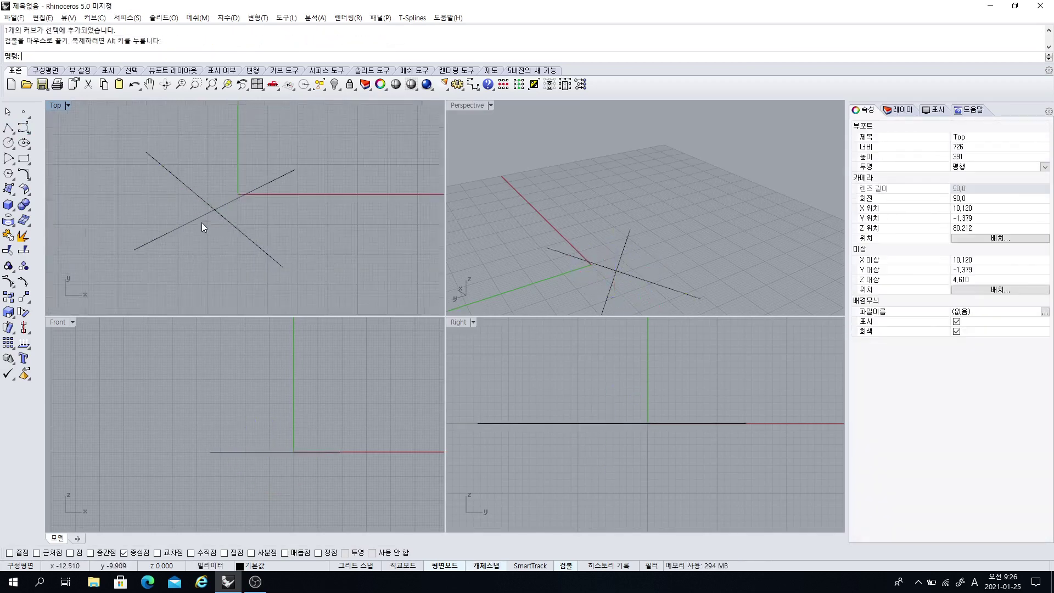
{"action": "left_click", "coordinate": [8, 127]}
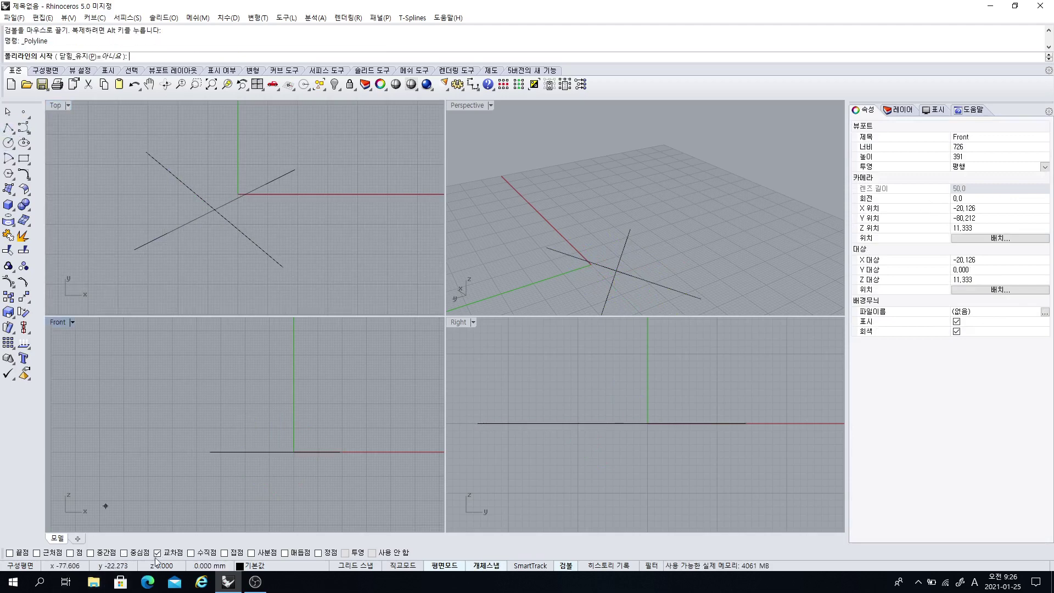
{"action": "left_click", "coordinate": [216, 275]}
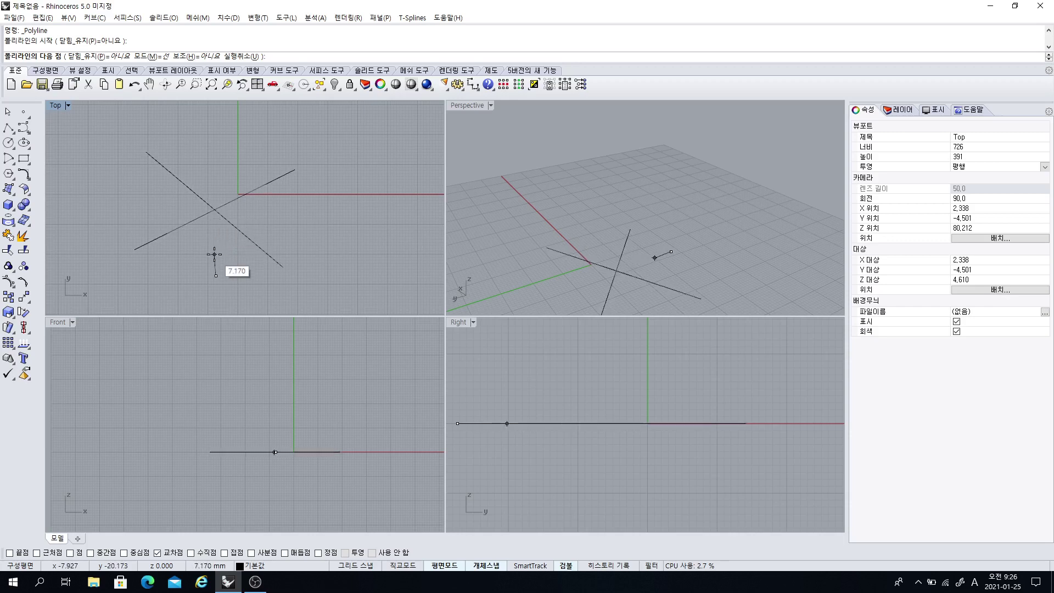
{"action": "key", "text": "Escape"}
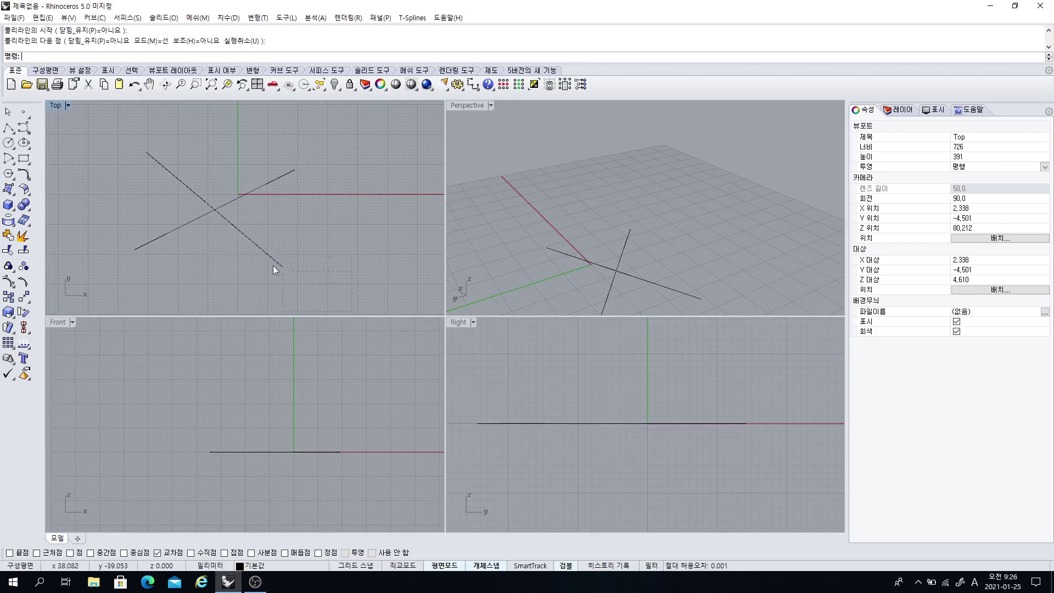
{"action": "left_click_drag", "start_coordinate": [161, 169], "coordinate": [160, 169]}
{"action": "left_click", "coordinate": [340, 226]}
{"action": "scroll", "coordinate": [330, 226], "scroll_direction": "down", "scroll_amount": 2}
{"action": "right_click_drag", "start_coordinate": [311, 240], "coordinate": [305, 219]}
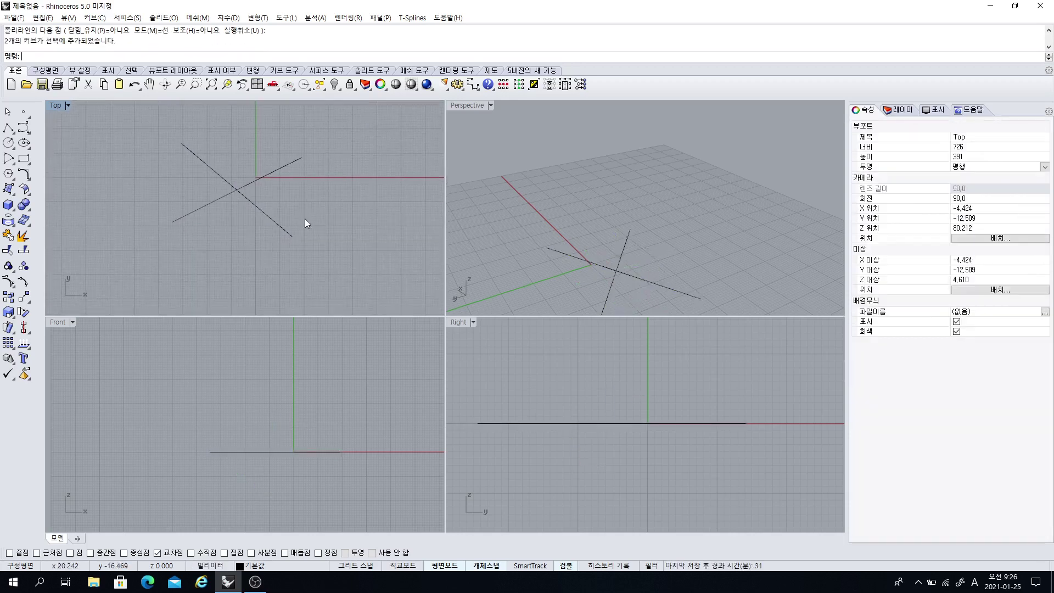
{"action": "right_click_drag", "start_coordinate": [572, 243], "coordinate": [435, 252]}
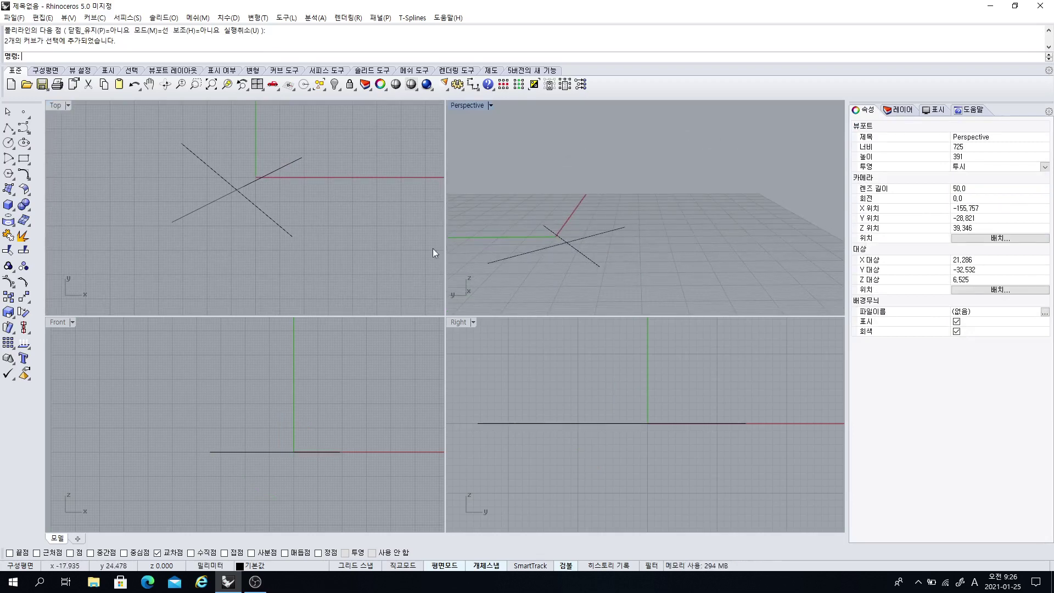
With only the end and perpendicular snaps on, draw a line from the first diagonal's lower end perpendicular to the rotated line
{"action": "left_click", "coordinate": [8, 128]}
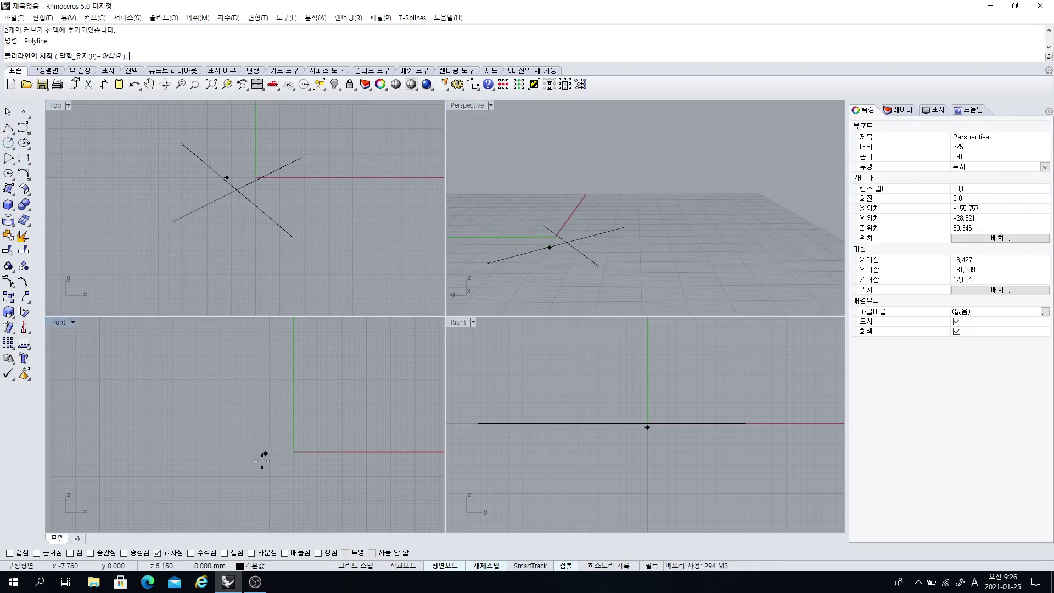
{"action": "right_click", "coordinate": [190, 553]}
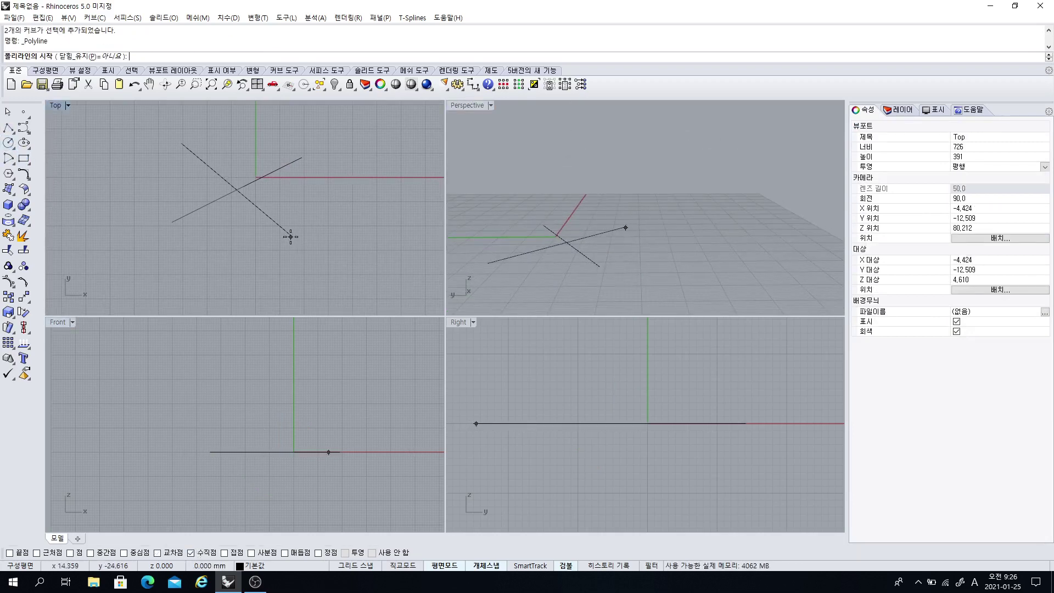
{"action": "left_click", "coordinate": [11, 553]}
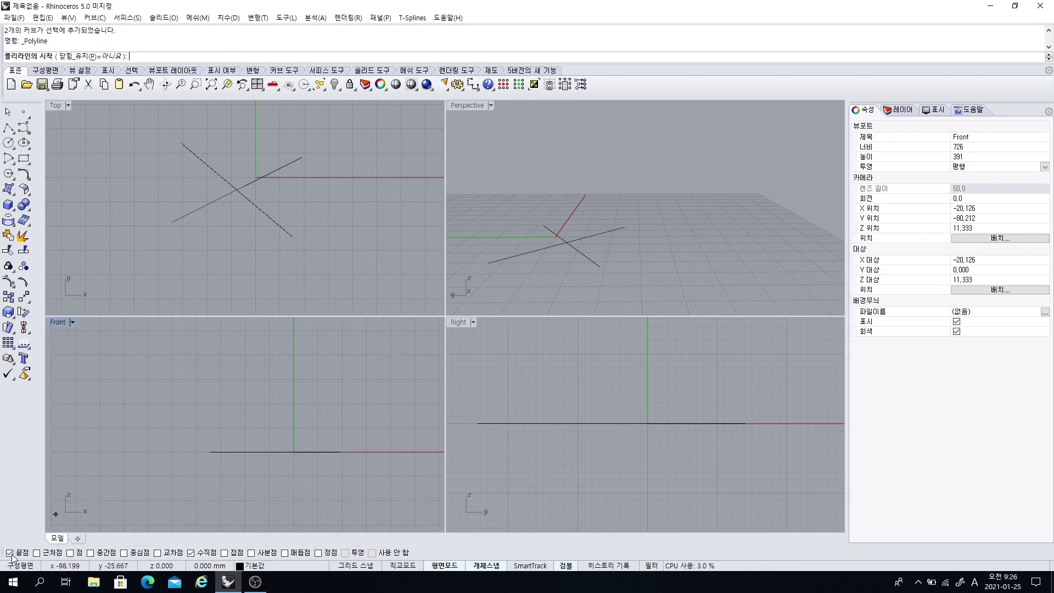
{"action": "left_click", "coordinate": [292, 236]}
{"action": "right_click_drag", "start_coordinate": [329, 242], "coordinate": [328, 286]}
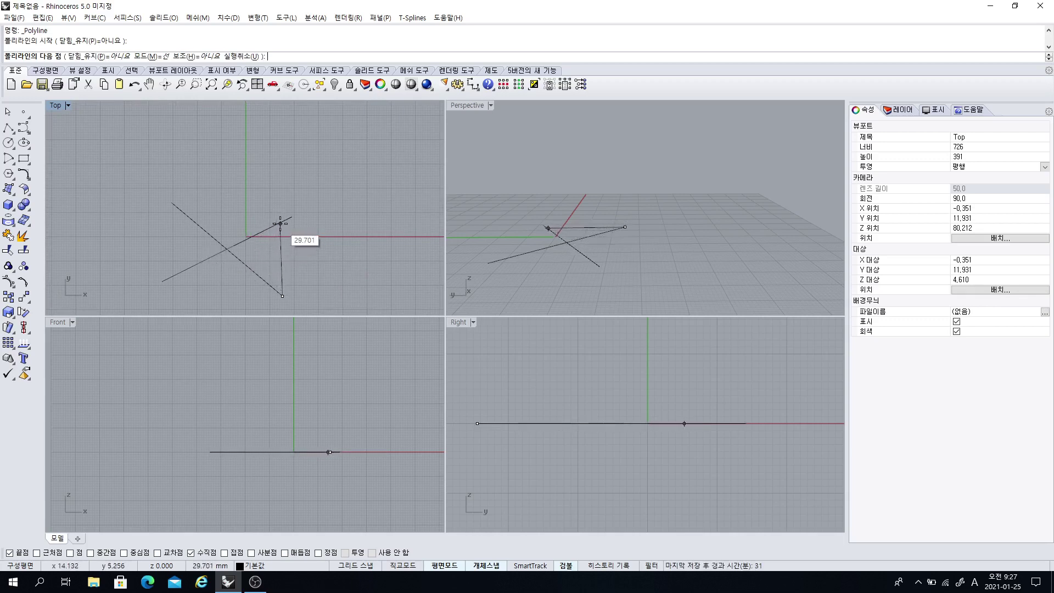
{"action": "left_click", "coordinate": [252, 237]}
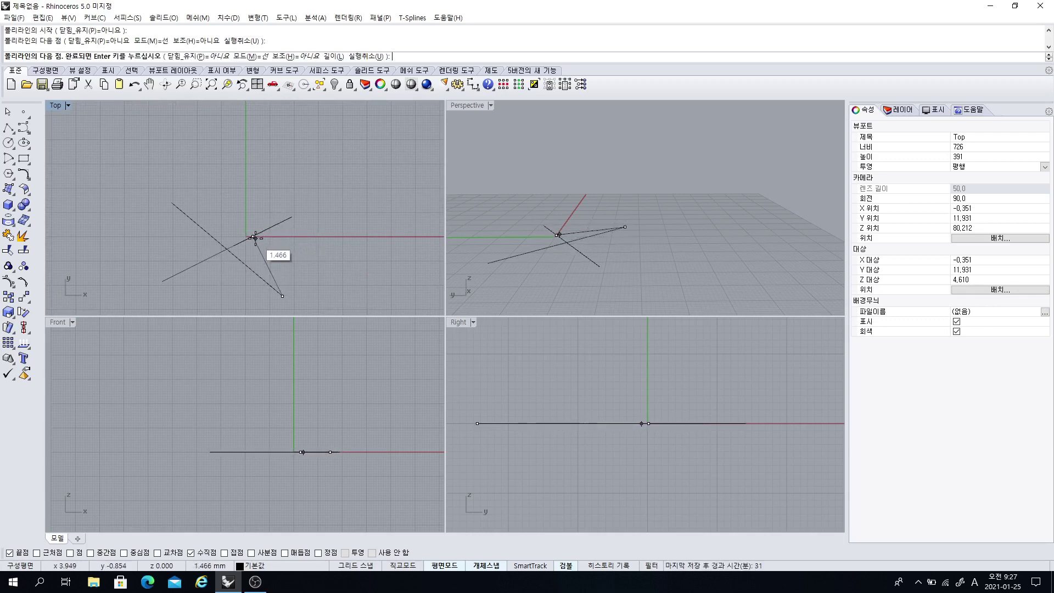
{"action": "right_click", "coordinate": [271, 255]}
Draw a second line from the rotated line's lower-left end perpendicular to the first diagonal
{"action": "scroll", "coordinate": [268, 307], "scroll_direction": "up", "scroll_amount": 2}
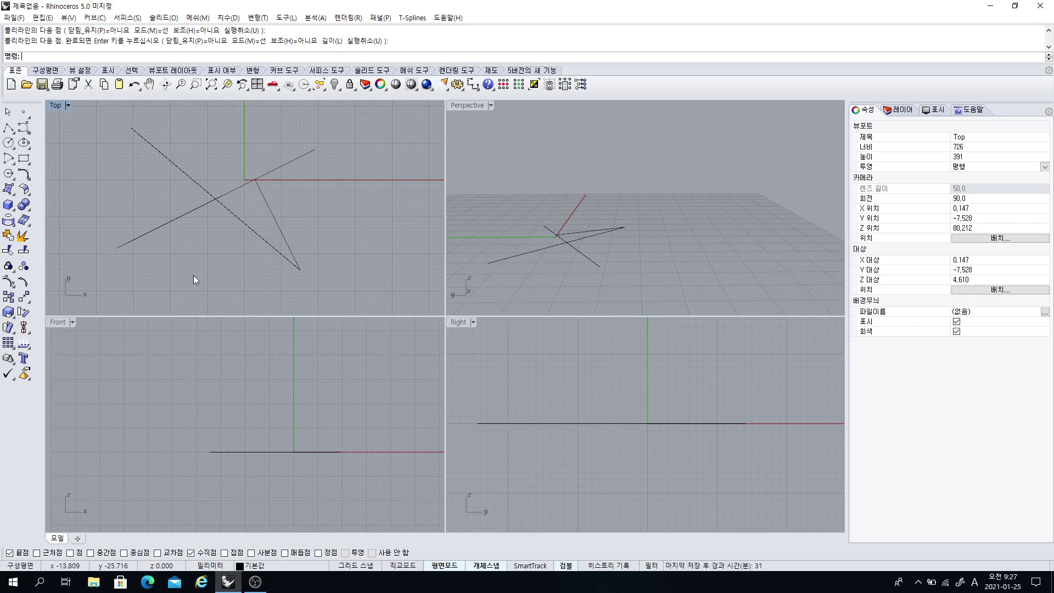
{"action": "key", "text": "Return"}
{"action": "left_click", "coordinate": [118, 248]}
{"action": "right_click_drag", "start_coordinate": [186, 238], "coordinate": [208, 270]}
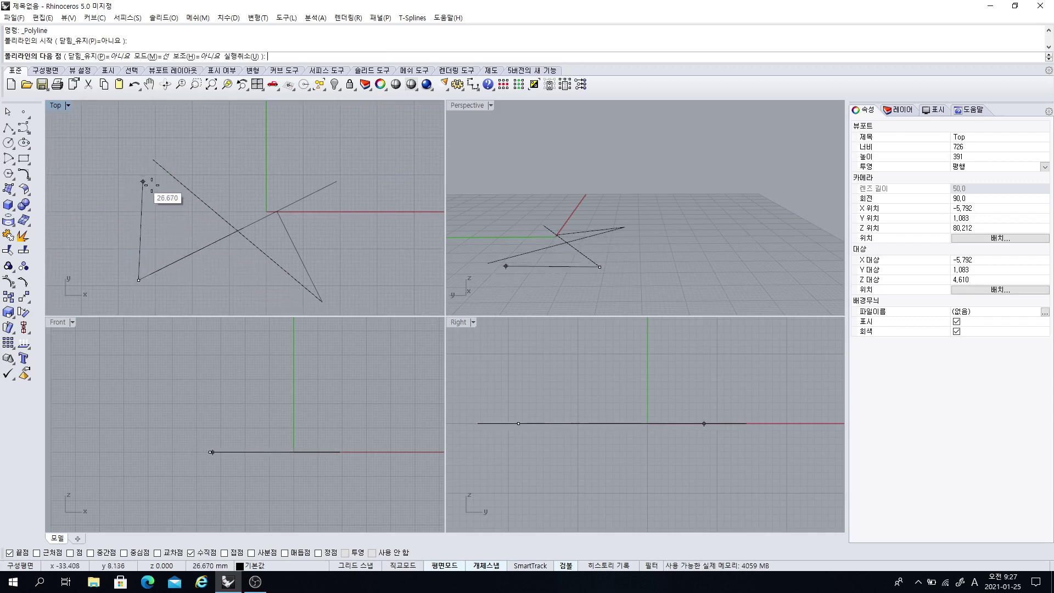
{"action": "left_click", "coordinate": [205, 202]}
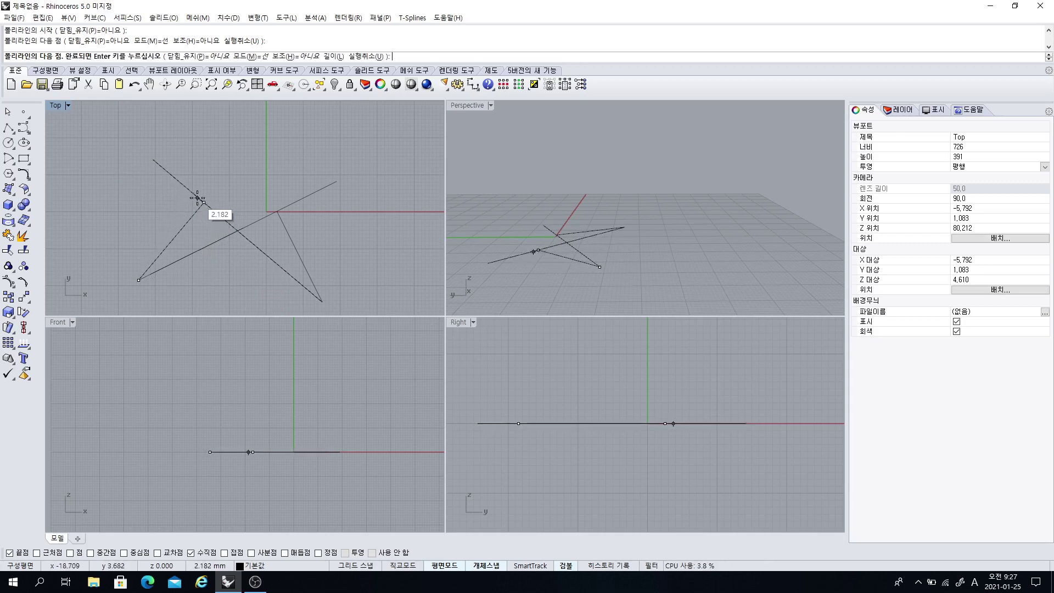
{"action": "right_click", "coordinate": [207, 207]}
Add an angle dimension between the first diagonal and its perpendicular line, placed to the left of their junction
{"action": "mouse_move", "coordinate": [206, 207]}
{"action": "right_mouse_down"}
{"action": "mouse_move", "coordinate": [221, 228]}
{"action": "mouse_move", "coordinate": [233, 222]}
{"action": "right_mouse_up"}
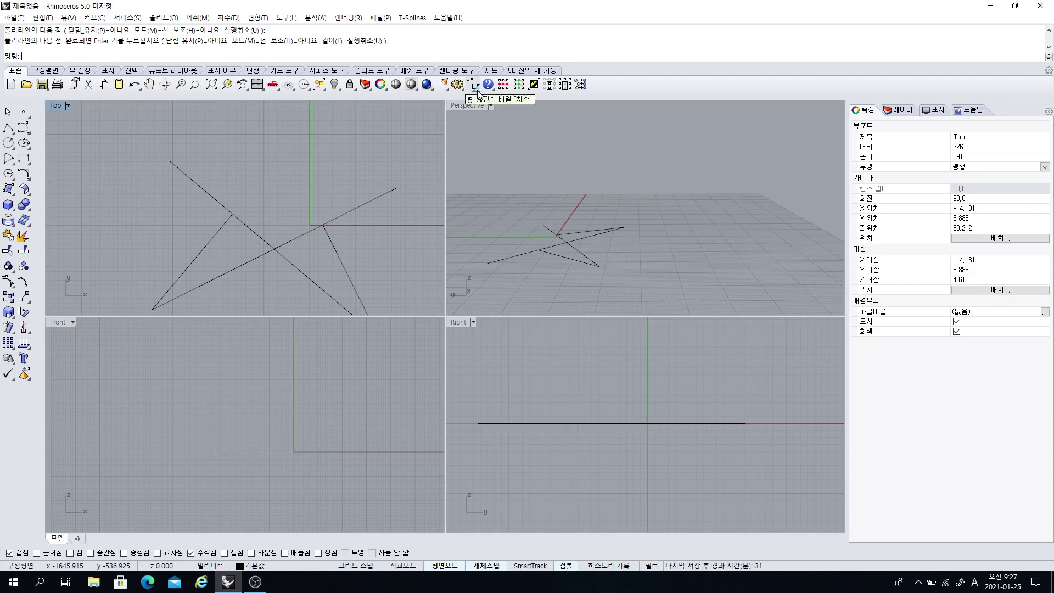
{"action": "left_click", "coordinate": [476, 88]}
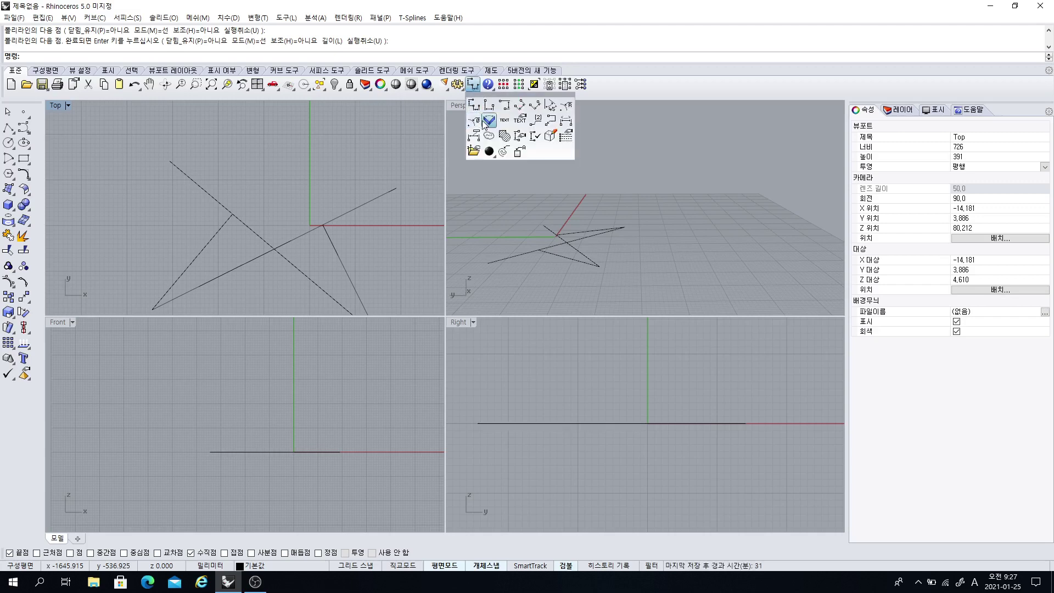
{"action": "left_click", "coordinate": [550, 106]}
{"action": "left_click", "coordinate": [223, 227]}
{"action": "left_click", "coordinate": [222, 203]}
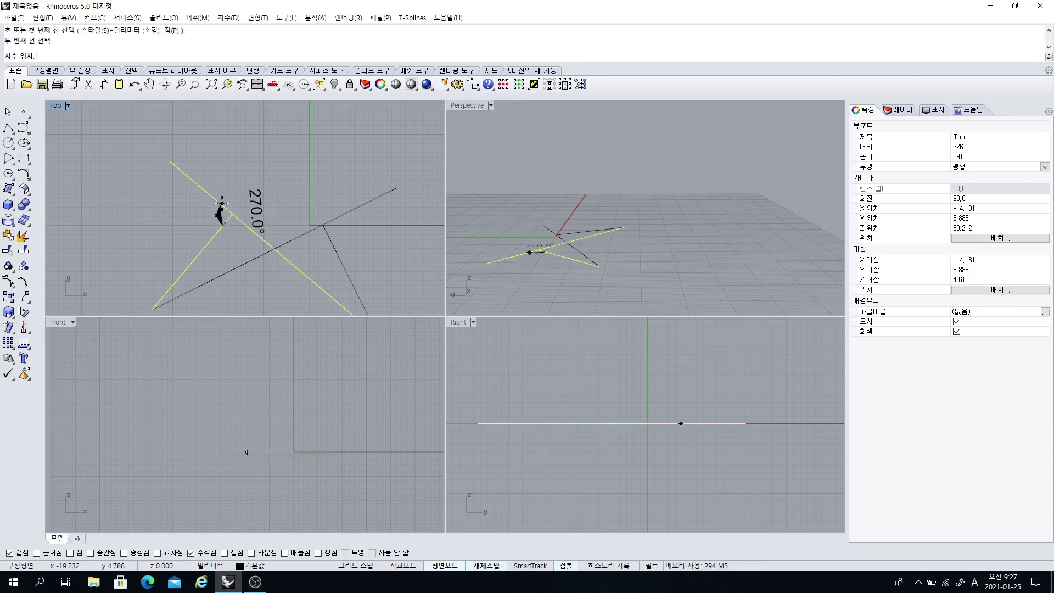
{"action": "left_click", "coordinate": [165, 226]}
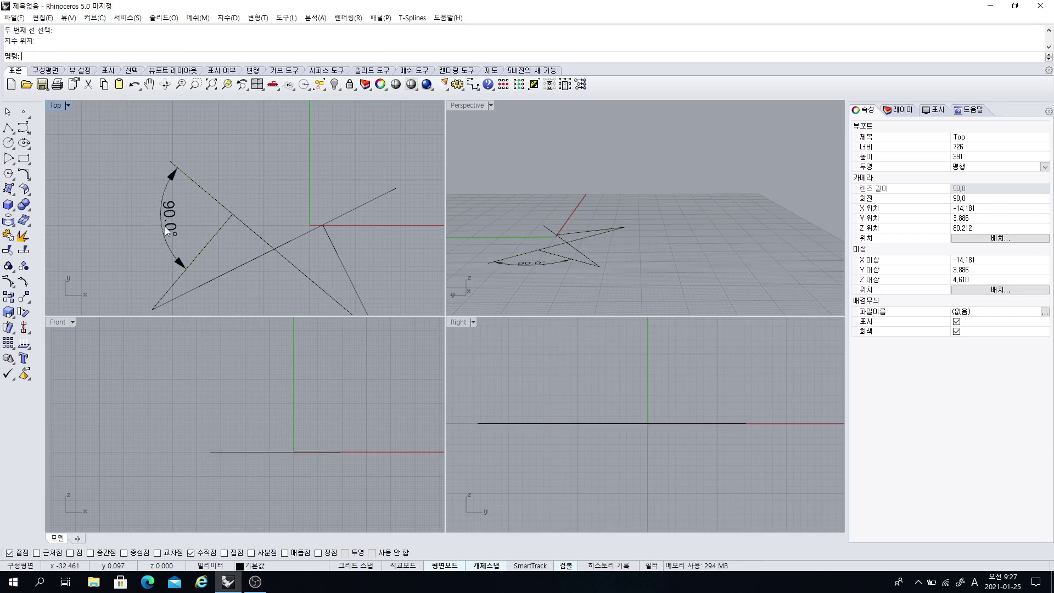
Add an angle dimension between the rotated line and its perpendicular, placed to the right of their junction
{"action": "key", "text": "Return"}
{"action": "left_click", "coordinate": [335, 219]}
{"action": "left_click", "coordinate": [332, 238]}
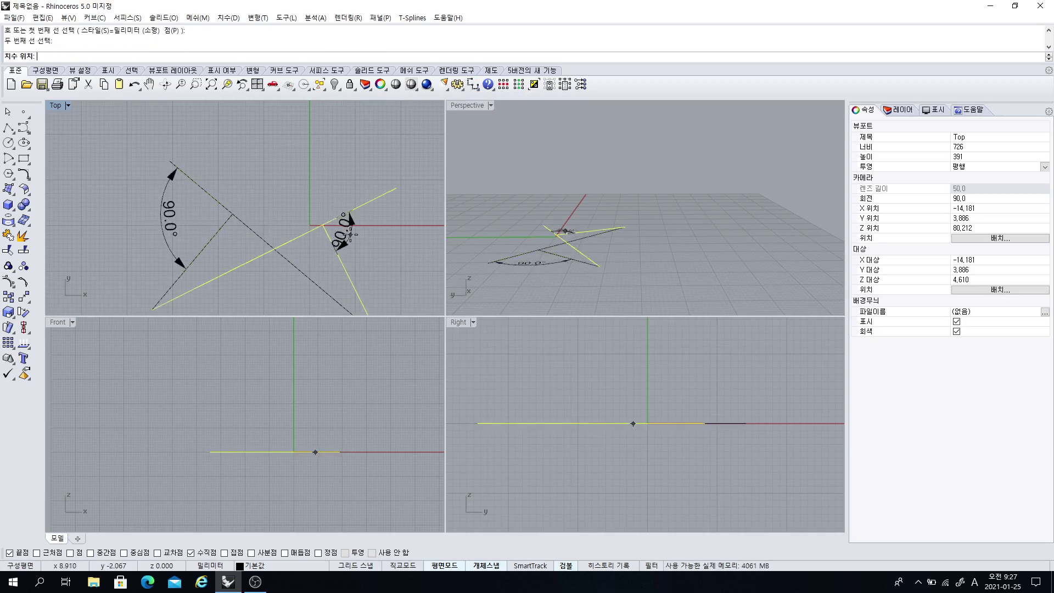
{"action": "left_click", "coordinate": [364, 238]}
Delete the four lines and both angle dimensions
{"action": "right_click_drag", "start_coordinate": [313, 254], "coordinate": [252, 211]}
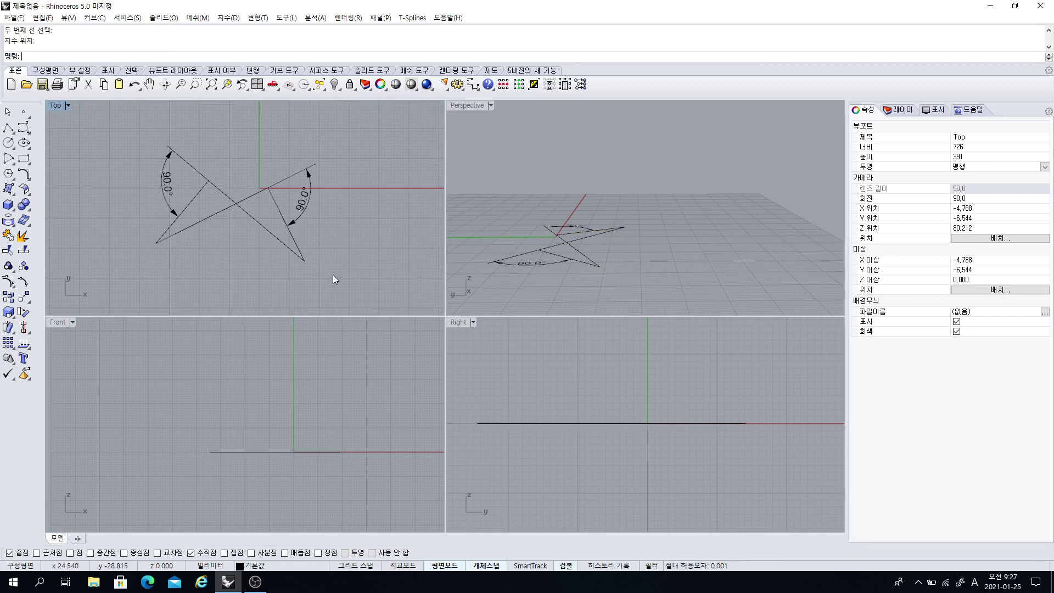
{"action": "left_click_drag", "start_coordinate": [332, 274], "coordinate": [127, 137]}
{"action": "key", "text": "Delete"}
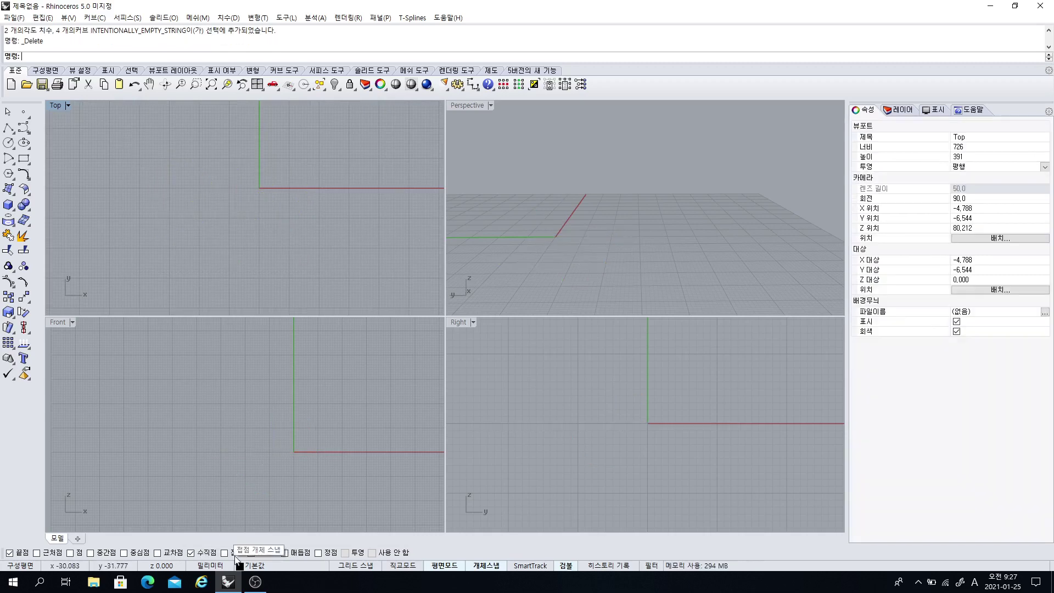
Draw a circle in the Top view to the lower left of the origin
{"action": "left_click", "coordinate": [8, 143]}
{"action": "left_click", "coordinate": [204, 211]}
{"action": "left_click", "coordinate": [211, 252]}
Copy the circle with the gumball to the right of the origin over the X axis, and maximise the Top view
{"action": "mouse_move", "coordinate": [212, 252]}
{"action": "right_mouse_down"}
{"action": "mouse_move", "coordinate": [242, 238]}
{"action": "mouse_move", "coordinate": [206, 243]}
{"action": "right_mouse_up"}
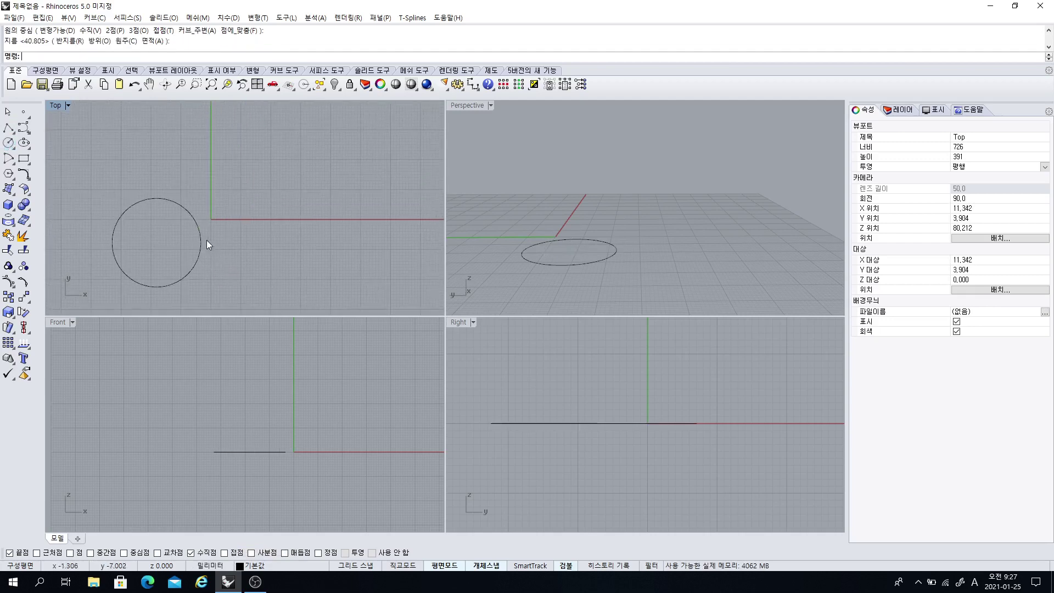
{"action": "left_click", "coordinate": [202, 242]}
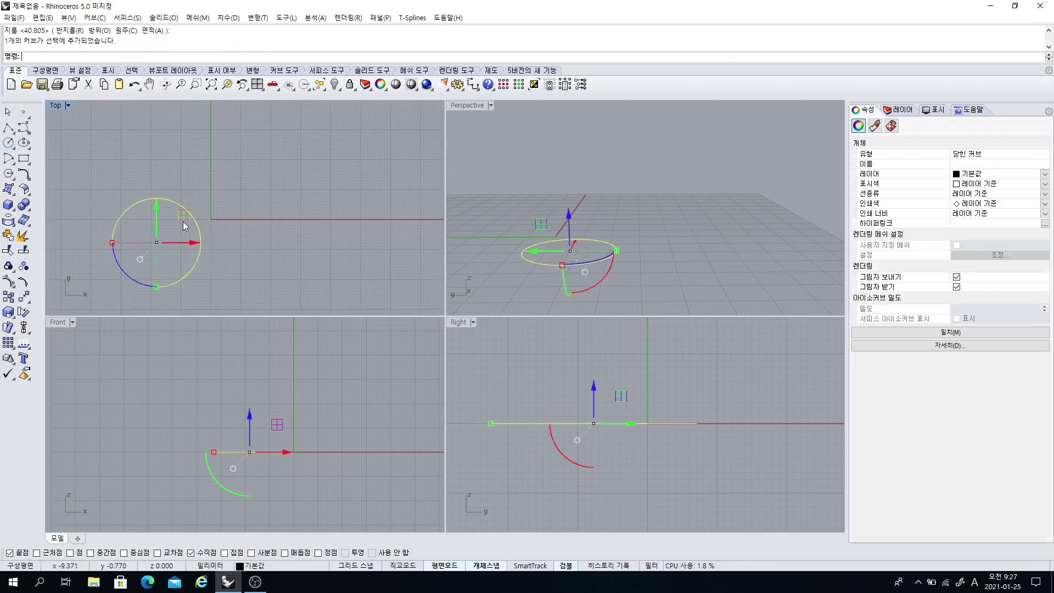
{"action": "left_click_drag", "start_coordinate": [184, 218], "coordinate": [336, 194]}
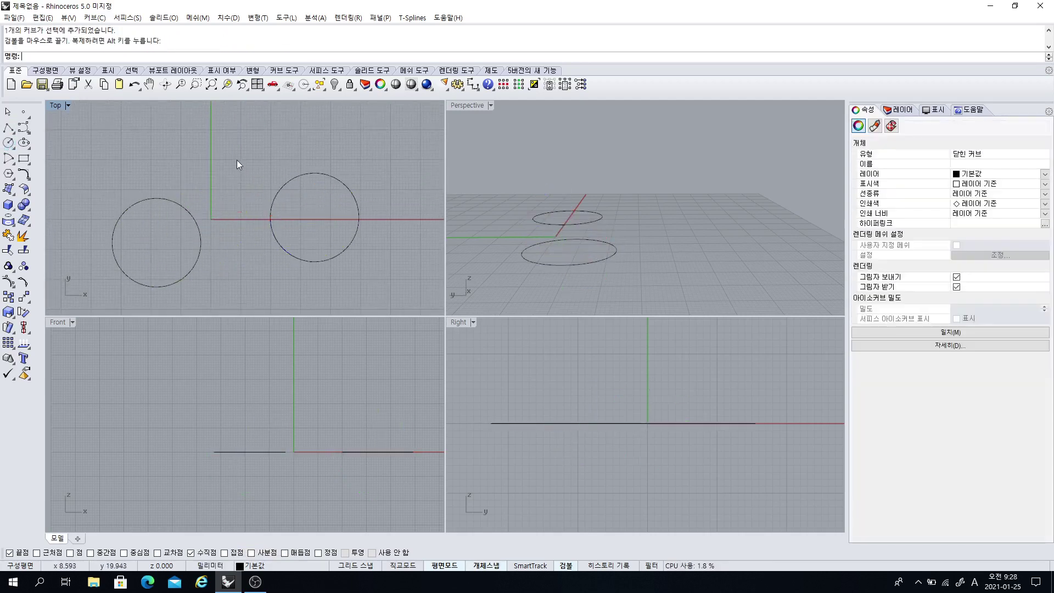
{"action": "left_click", "coordinate": [96, 134]}
{"action": "double_click", "coordinate": [58, 108]}
{"action": "right_click_drag", "start_coordinate": [366, 296], "coordinate": [354, 238]}
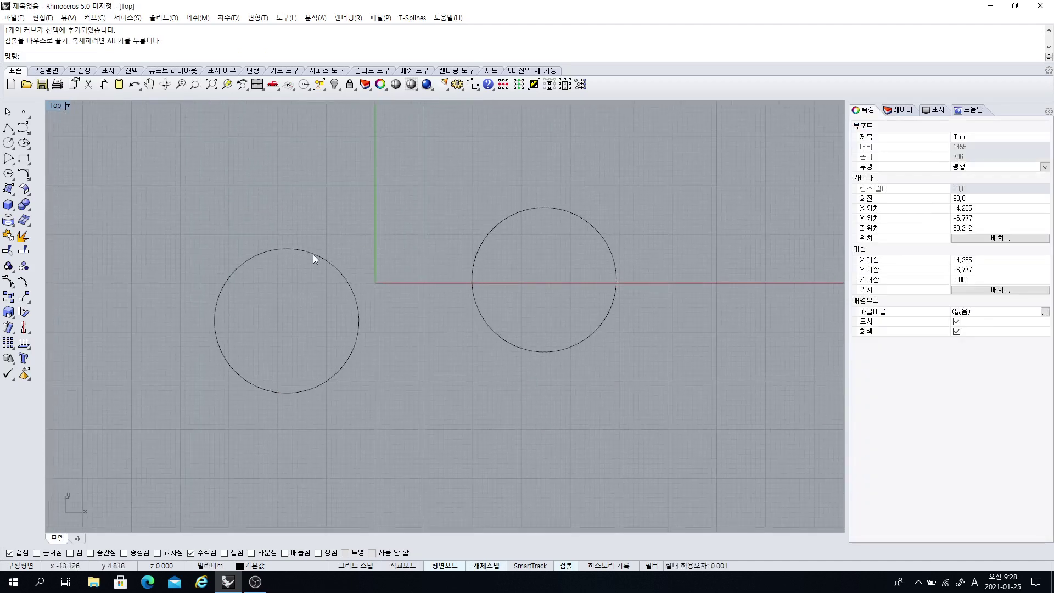
Turn on only the tangent object snap and draw a line from above the right circle to the tangent point on its upper right side
{"action": "left_click", "coordinate": [9, 129]}
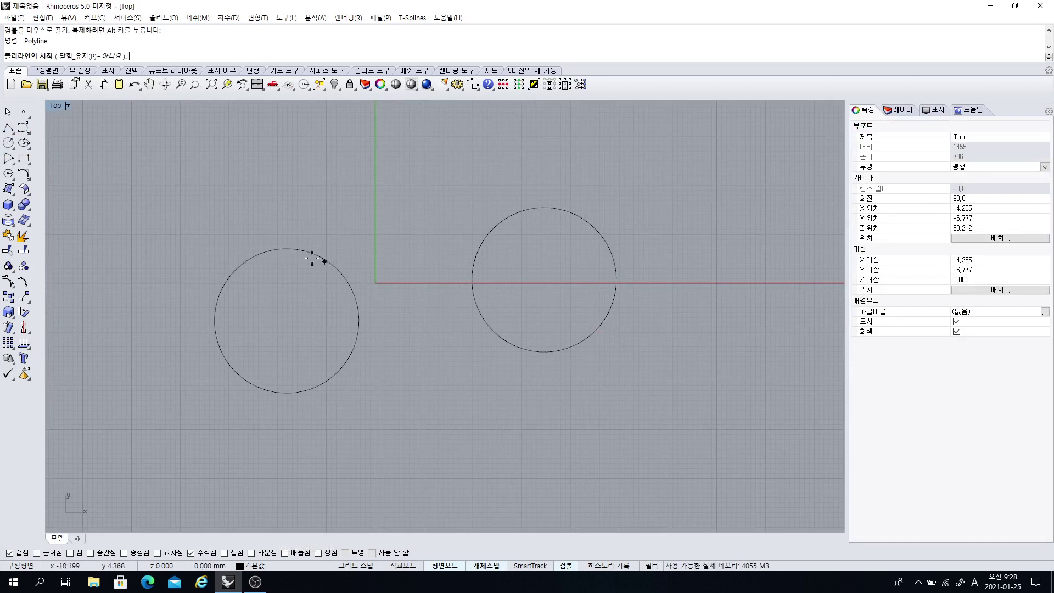
{"action": "left_click", "coordinate": [10, 128]}
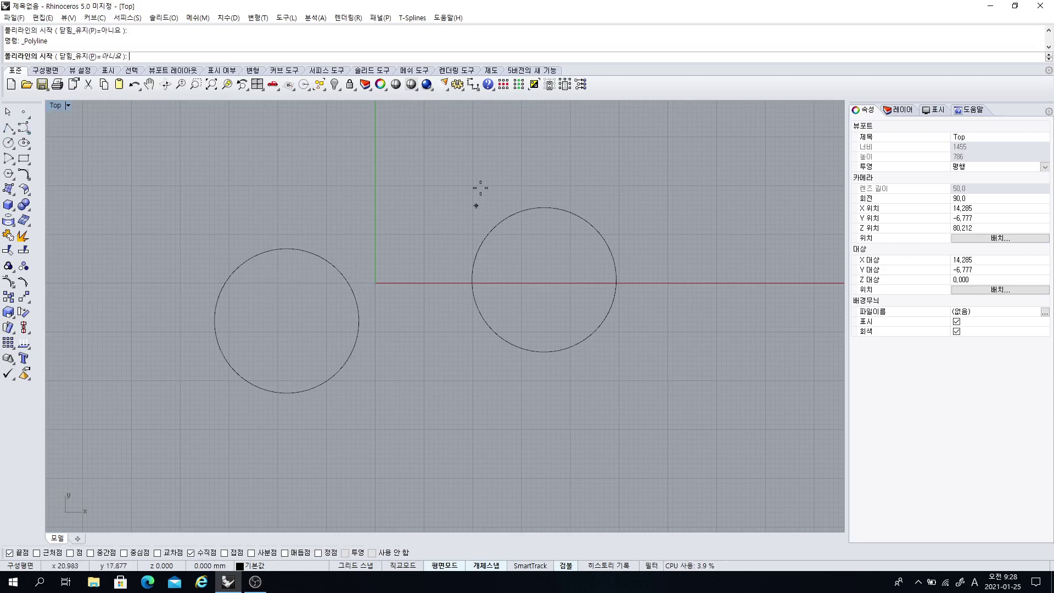
{"action": "left_click", "coordinate": [550, 161]}
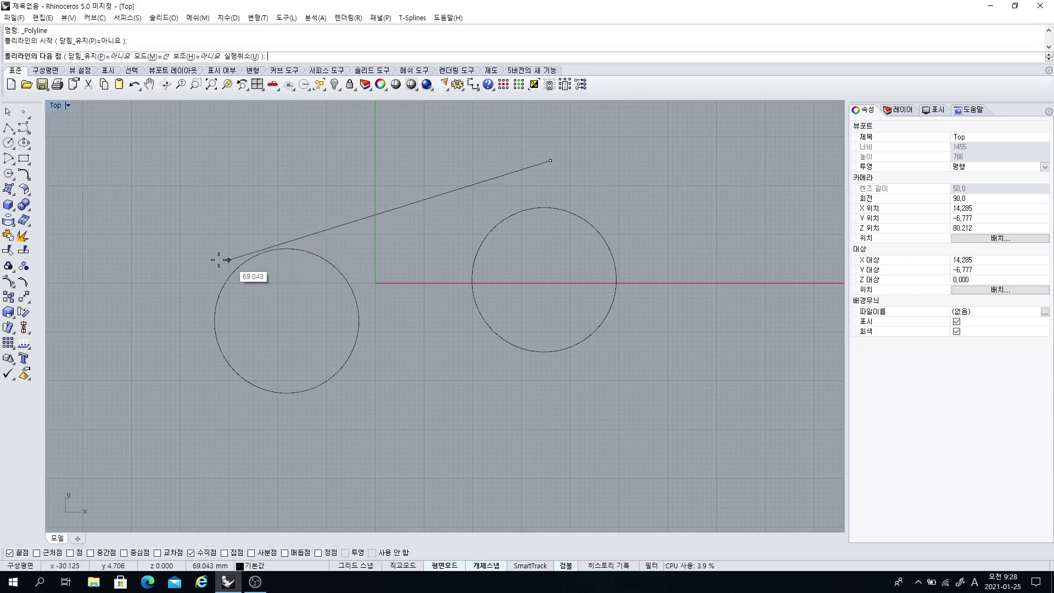
{"action": "right_click", "coordinate": [225, 554]}
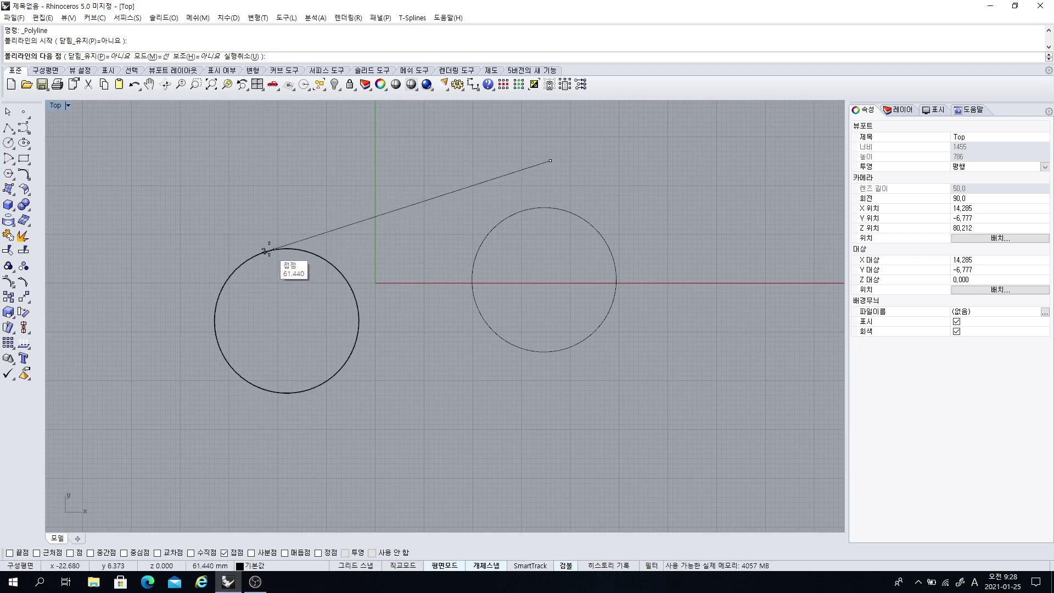
{"action": "left_click", "coordinate": [603, 240]}
{"action": "right_click", "coordinate": [604, 226]}
Examine up close how the line's lower end touches the right circle
{"action": "scroll", "coordinate": [604, 225], "scroll_direction": "up", "scroll_amount": 10}
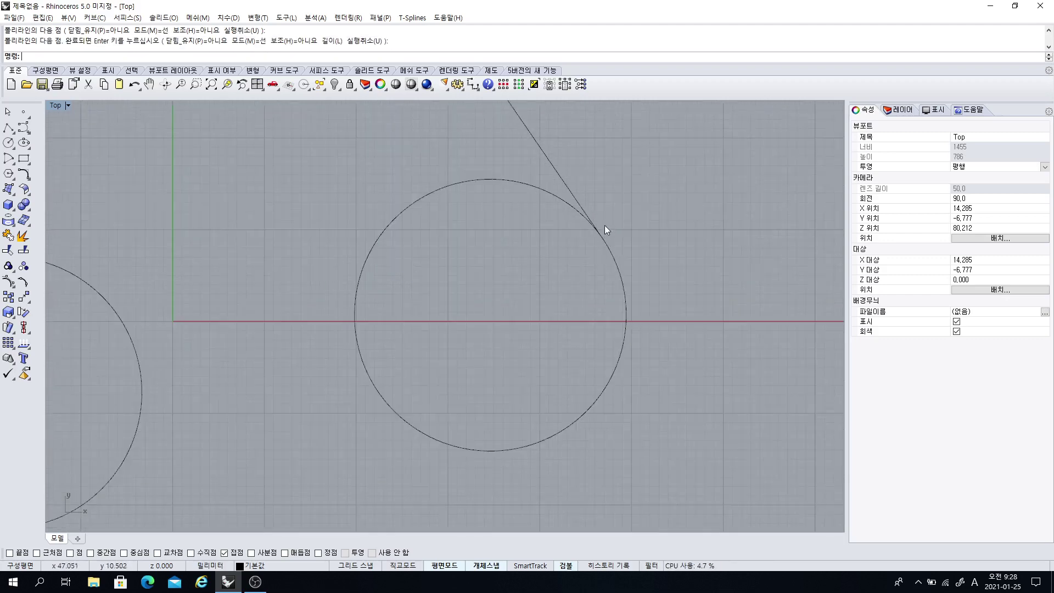
{"action": "right_click_drag", "start_coordinate": [584, 256], "coordinate": [538, 266]}
{"action": "scroll", "coordinate": [547, 258], "scroll_direction": "up", "scroll_amount": 9}
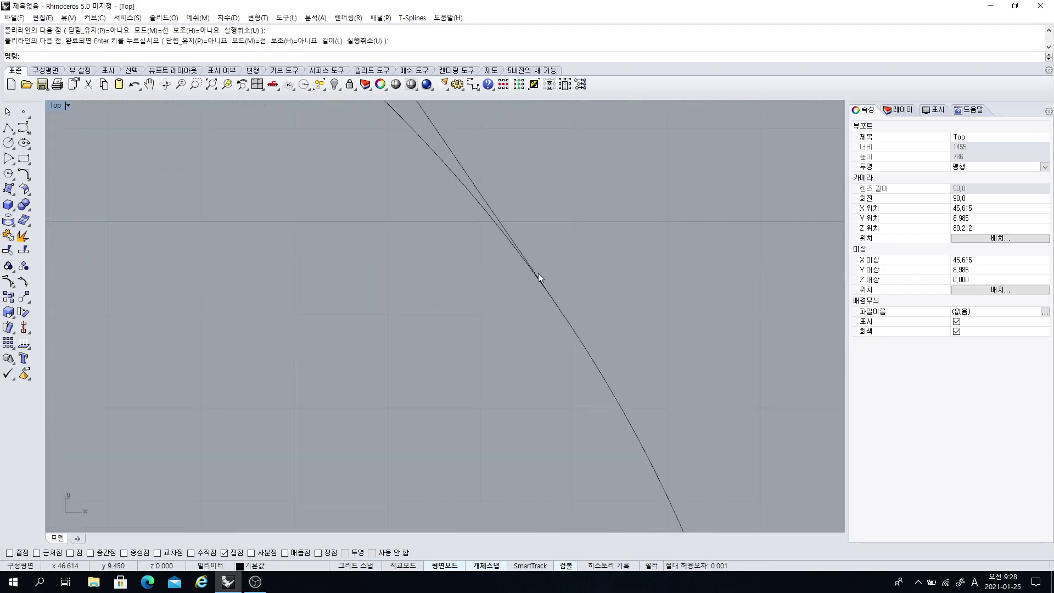
{"action": "scroll", "coordinate": [538, 274], "scroll_direction": "down", "scroll_amount": 13}
{"action": "scroll", "coordinate": [535, 277], "scroll_direction": "down", "scroll_amount": 3}
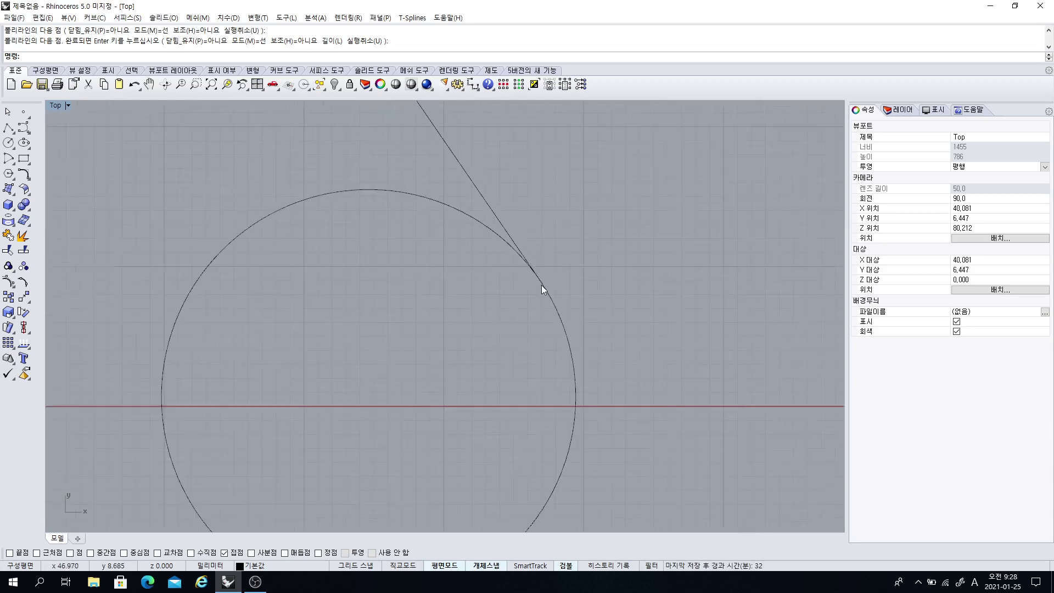
{"action": "scroll", "coordinate": [544, 287], "scroll_direction": "up", "scroll_amount": 2}
{"action": "scroll", "coordinate": [431, 230], "scroll_direction": "down", "scroll_amount": 2}
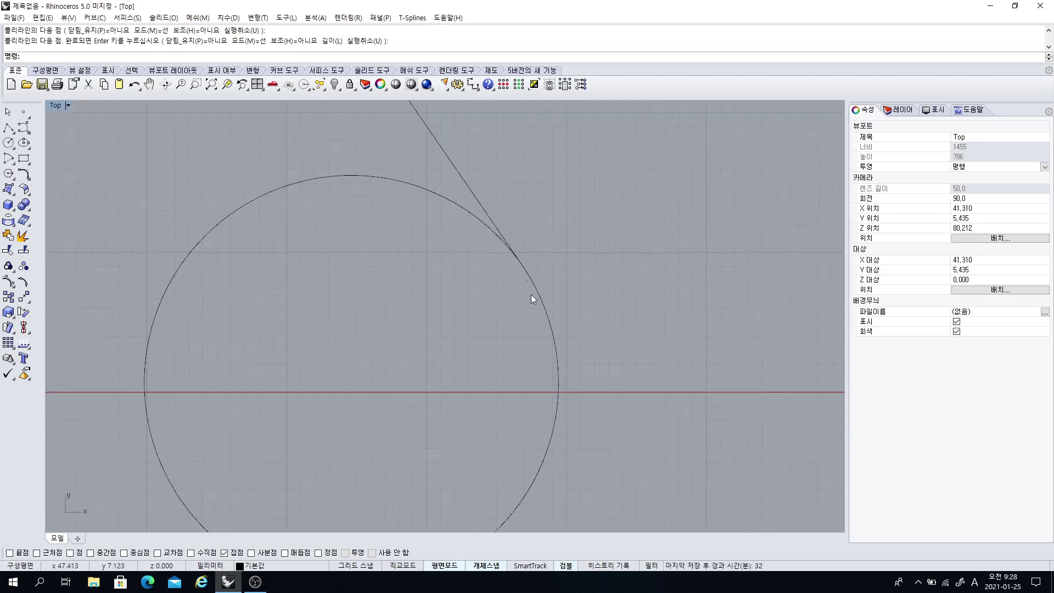
{"action": "scroll", "coordinate": [434, 200], "scroll_direction": "down", "scroll_amount": 4}
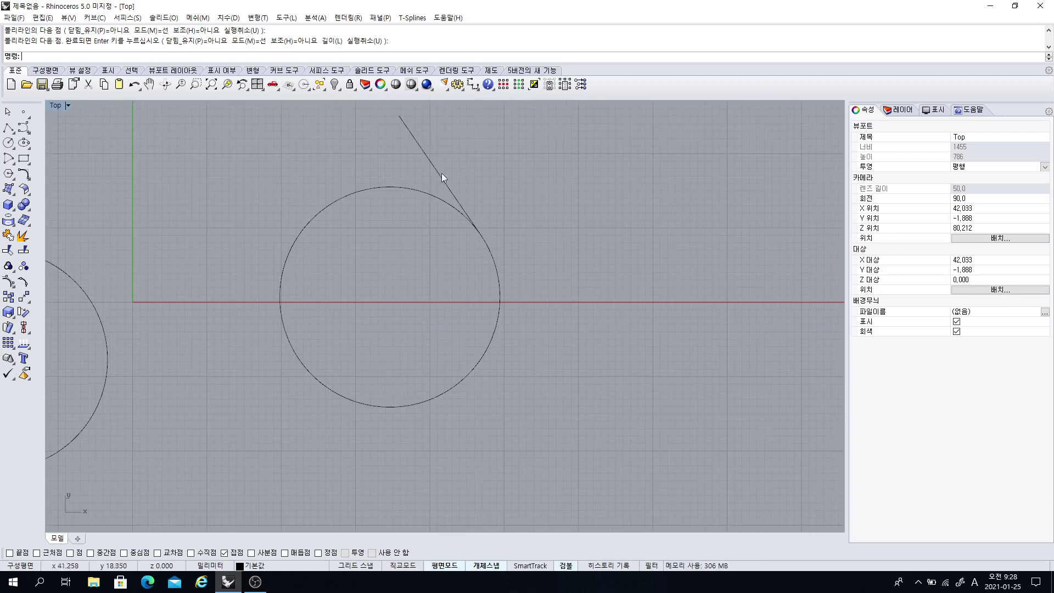
{"action": "scroll", "coordinate": [479, 233], "scroll_direction": "up", "scroll_amount": 8}
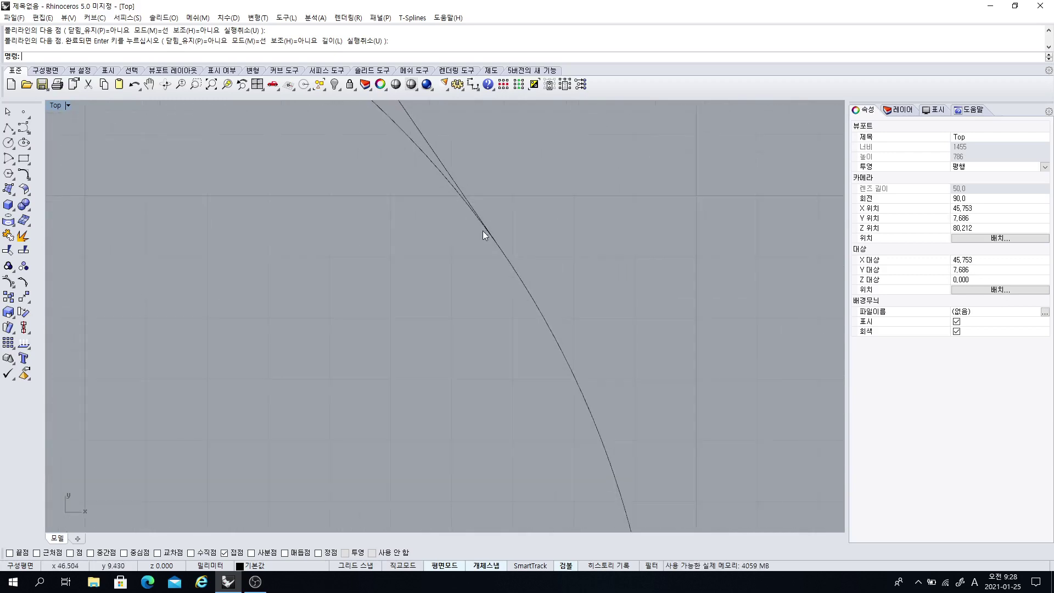
{"action": "scroll", "coordinate": [488, 251], "scroll_direction": "down", "scroll_amount": 6}
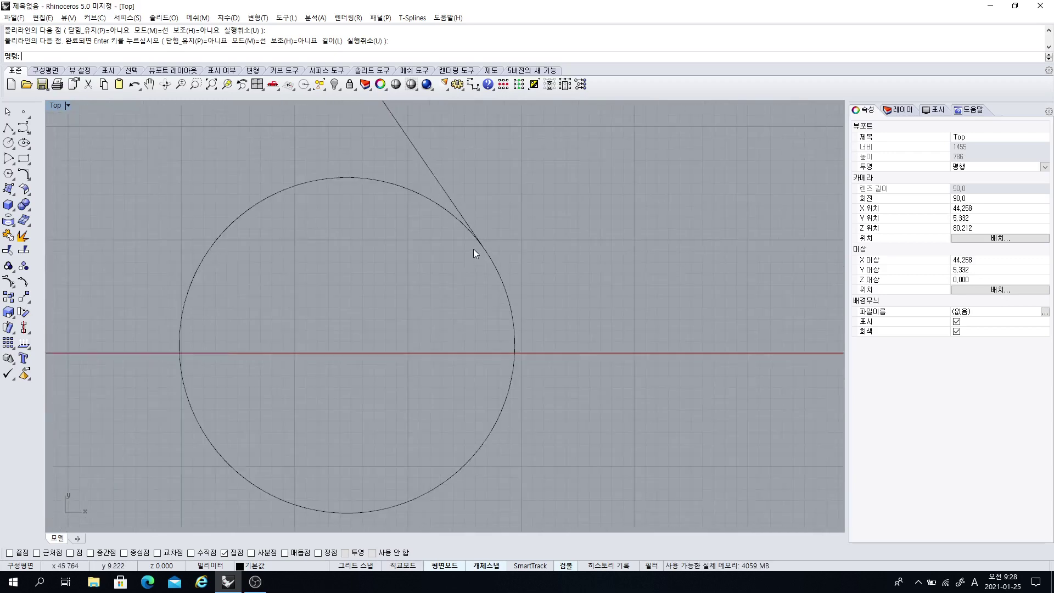
{"action": "scroll", "coordinate": [471, 255], "scroll_direction": "down", "scroll_amount": 3}
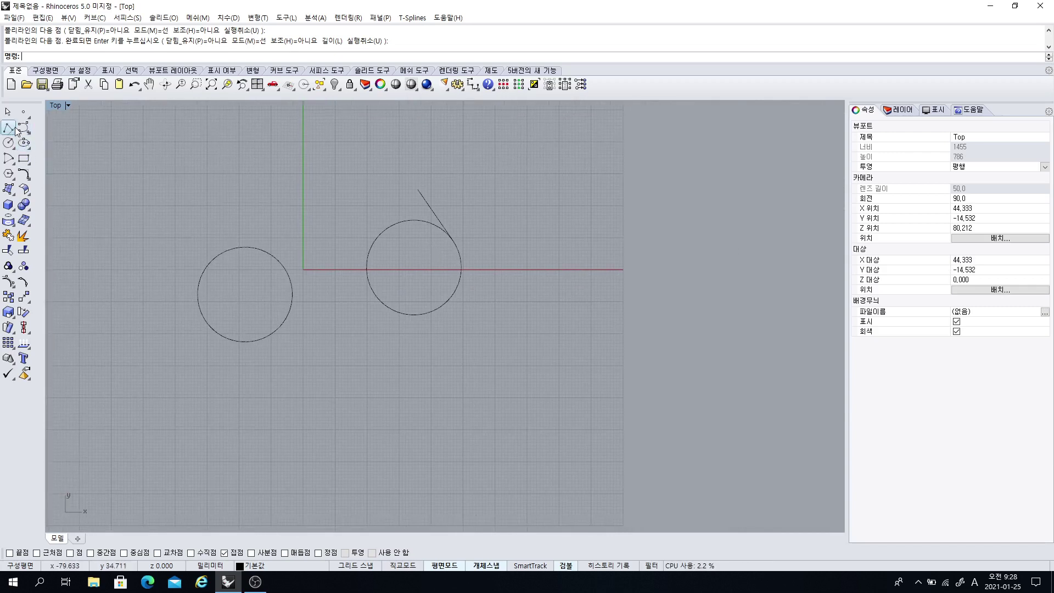
Draw a steep line without snapping that cuts across the left edge of the right circle, for comparison with the tangent line
{"action": "left_click", "coordinate": [8, 128]}
{"action": "left_click", "coordinate": [379, 206]}
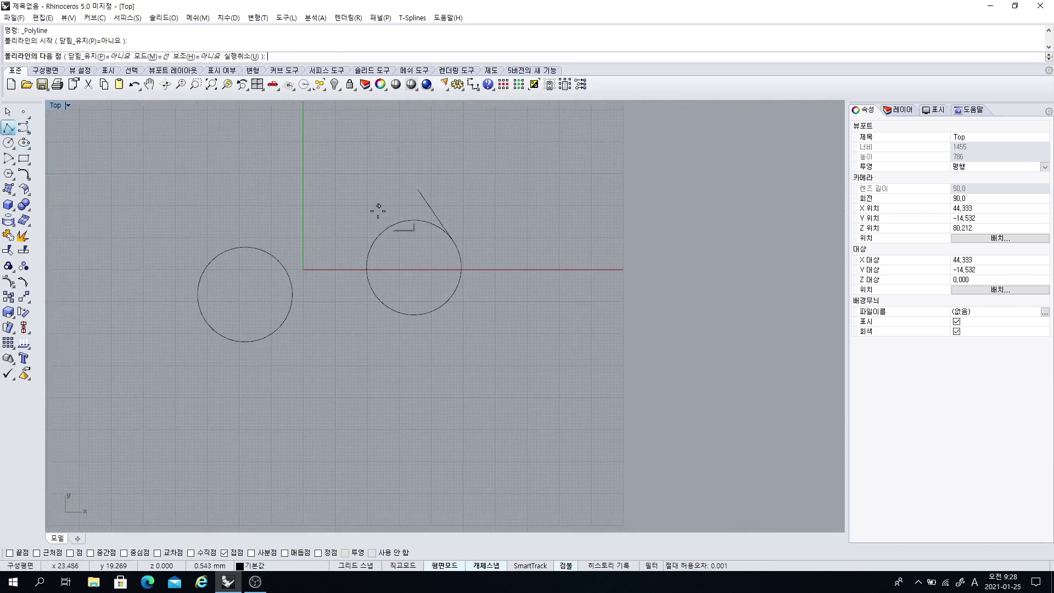
{"action": "left_click", "coordinate": [353, 337]}
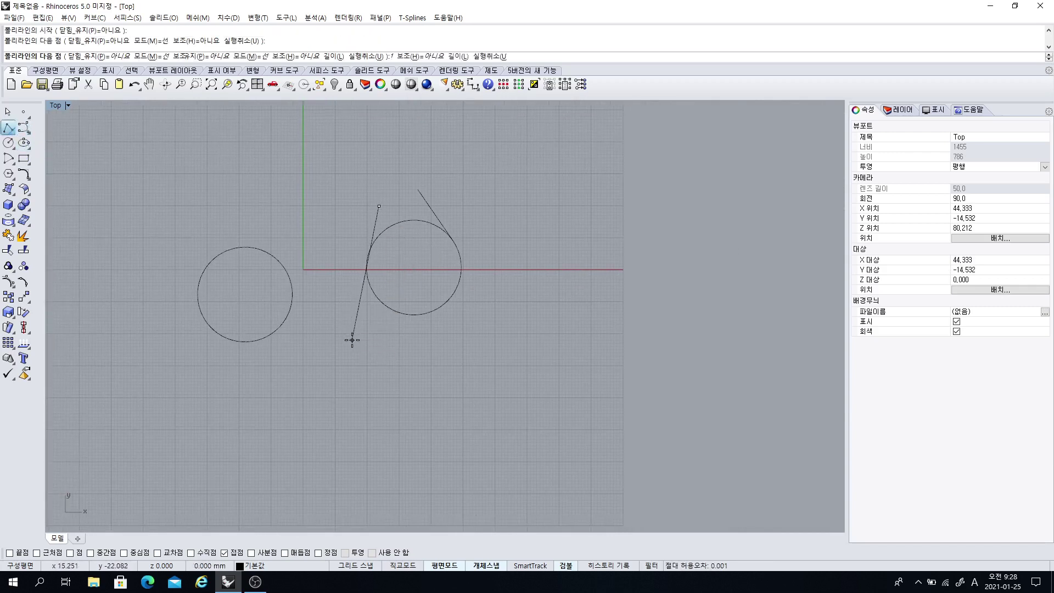
{"action": "key", "text": "Return"}
{"action": "scroll", "coordinate": [354, 233], "scroll_direction": "up", "scroll_amount": 2}
{"action": "scroll", "coordinate": [359, 242], "scroll_direction": "up", "scroll_amount": 5}
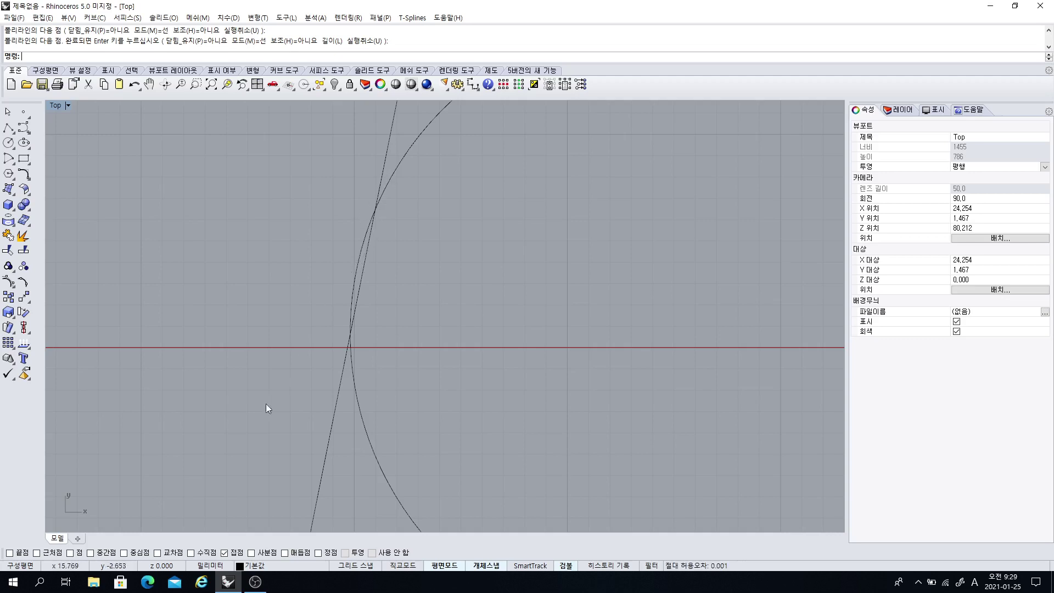
Try to draw a line from below the right circle to the tangent point on its lower right side
{"action": "scroll", "coordinate": [336, 272], "scroll_direction": "down", "scroll_amount": 12}
{"action": "right_click_drag", "start_coordinate": [479, 201], "coordinate": [463, 243]}
{"action": "scroll", "coordinate": [453, 240], "scroll_direction": "up", "scroll_amount": 4}
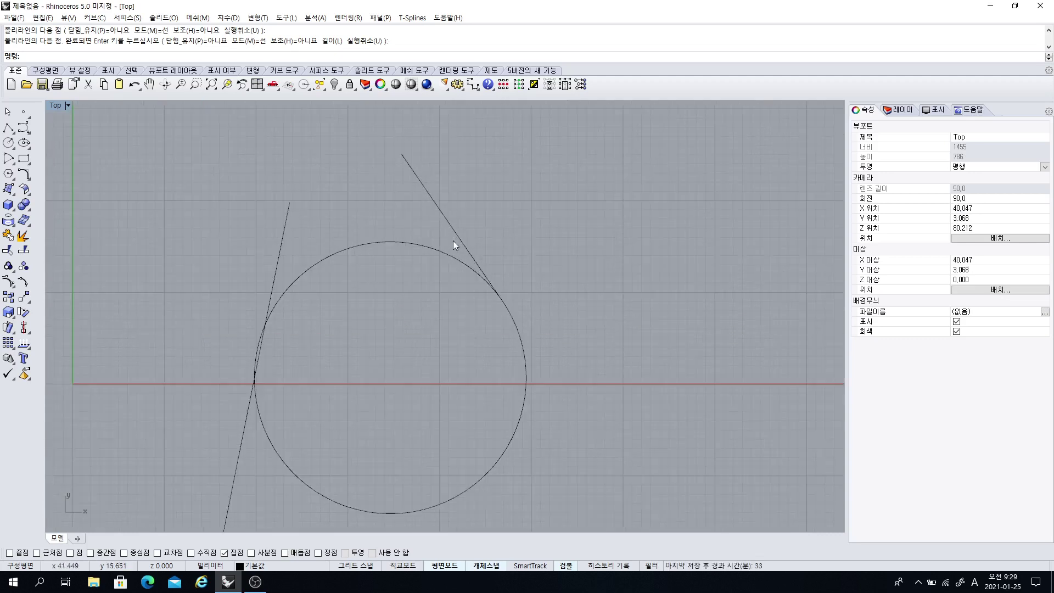
{"action": "scroll", "coordinate": [453, 241], "scroll_direction": "down", "scroll_amount": 4}
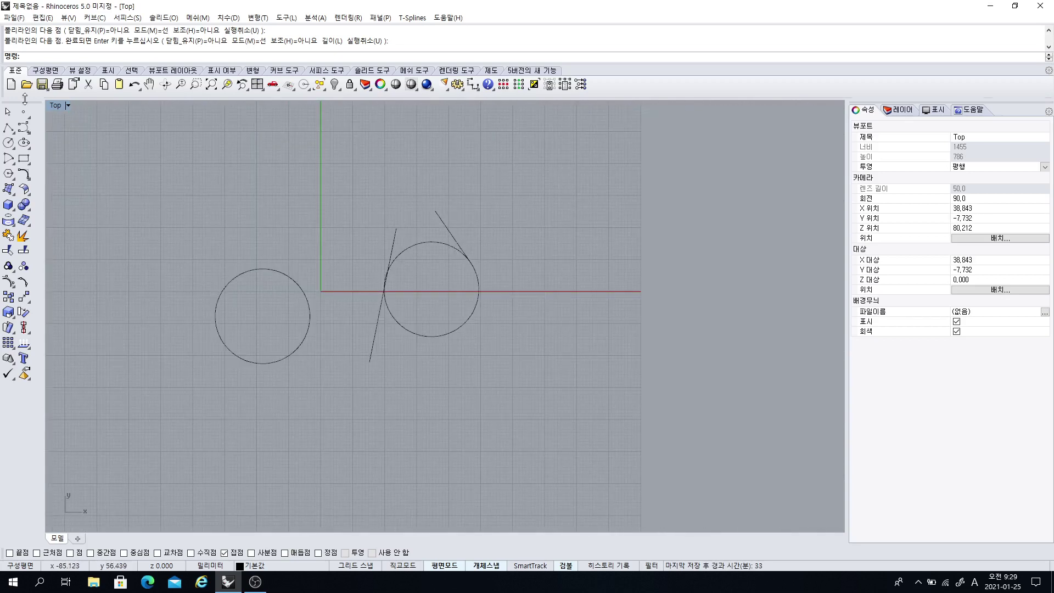
{"action": "left_click", "coordinate": [8, 128]}
{"action": "left_click", "coordinate": [403, 418]}
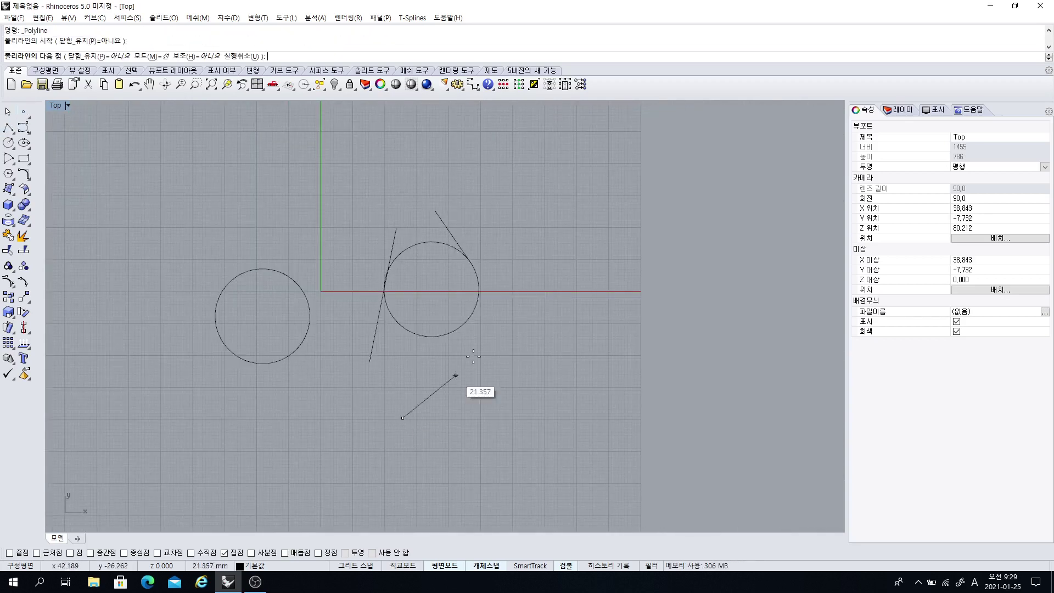
{"action": "scroll", "coordinate": [472, 316], "scroll_direction": "up", "scroll_amount": 3}
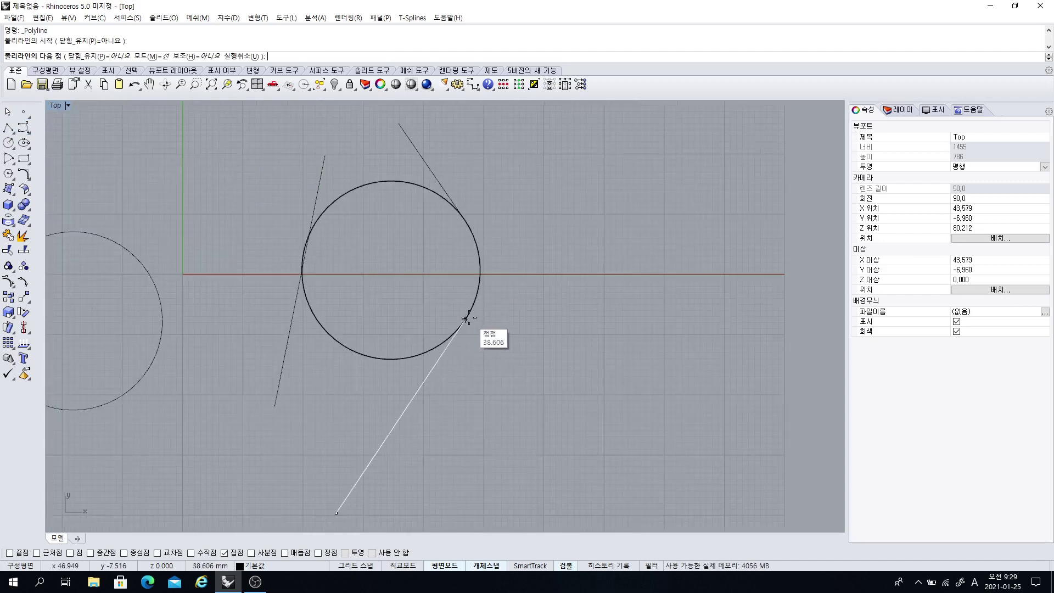
{"action": "left_click", "coordinate": [465, 319]}
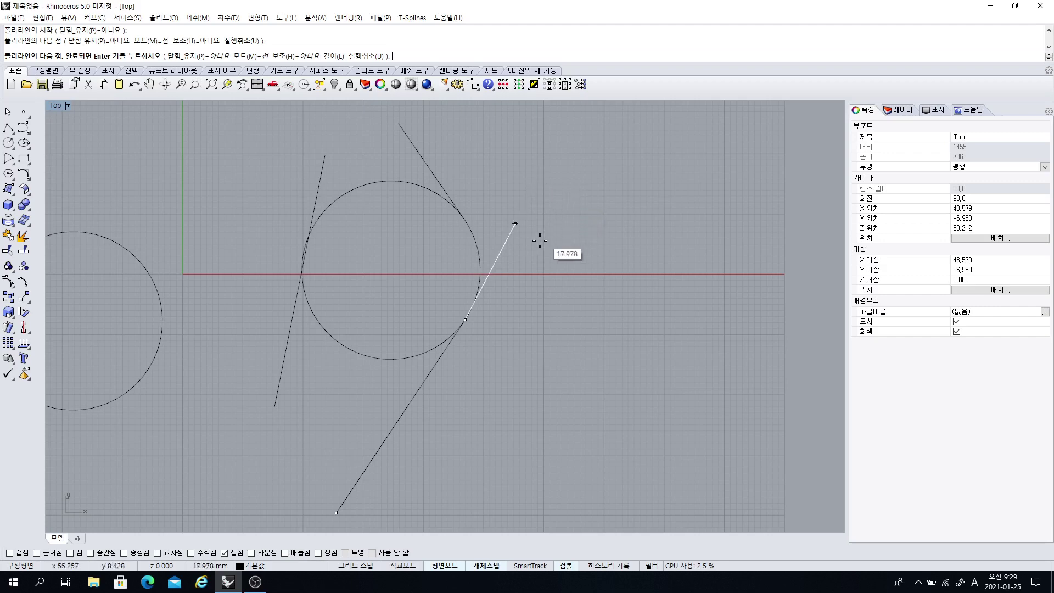
{"action": "key", "text": "ctrl+z"}
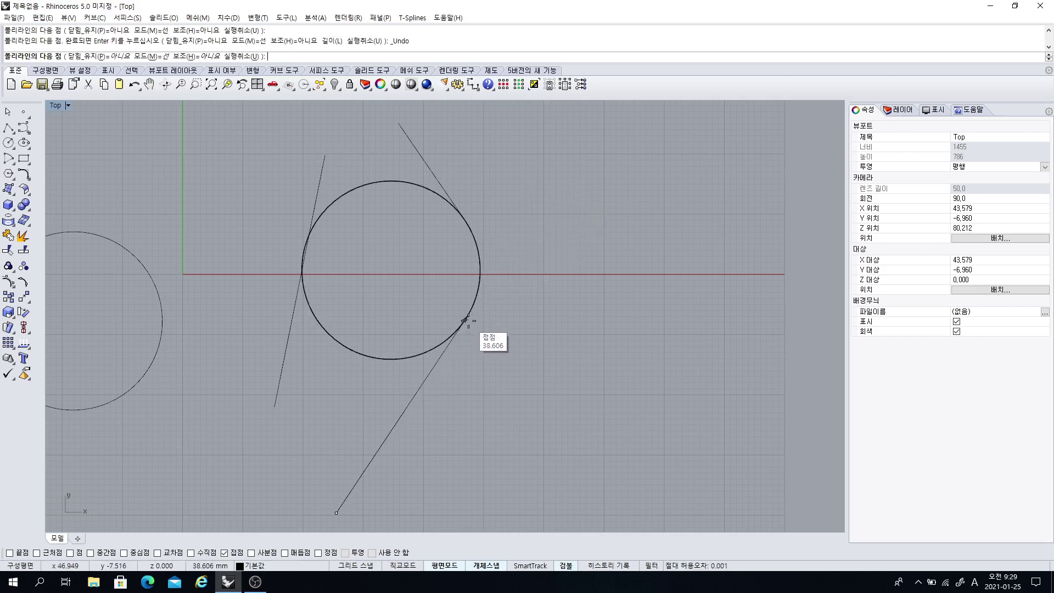
{"action": "left_click", "coordinate": [465, 320]}
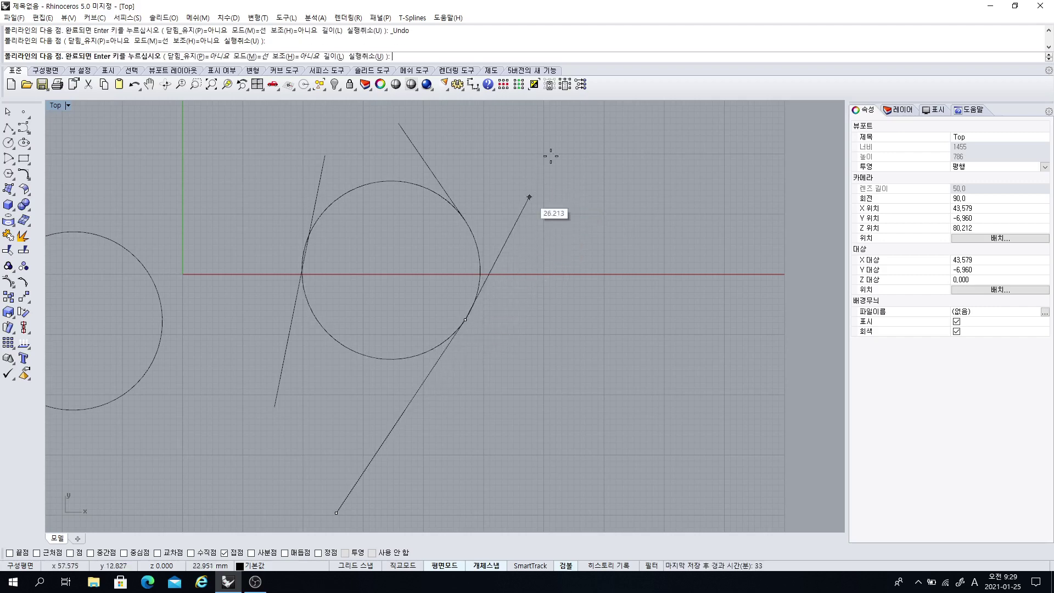
{"action": "key", "text": "Return"}
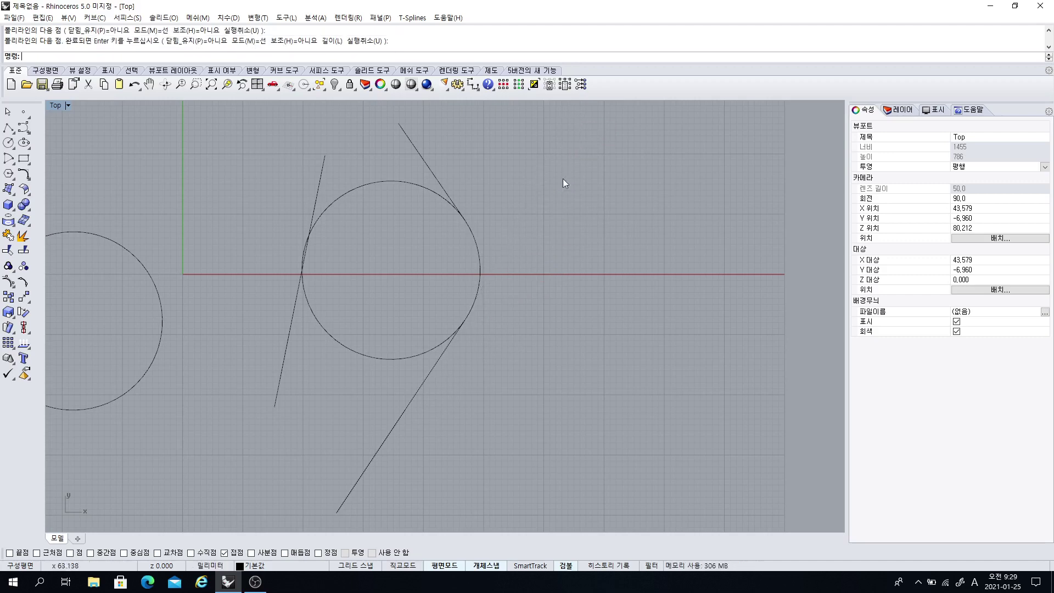
{"action": "scroll", "coordinate": [472, 325], "scroll_direction": "up", "scroll_amount": 3}
{"action": "key", "text": "ctrl+z"}
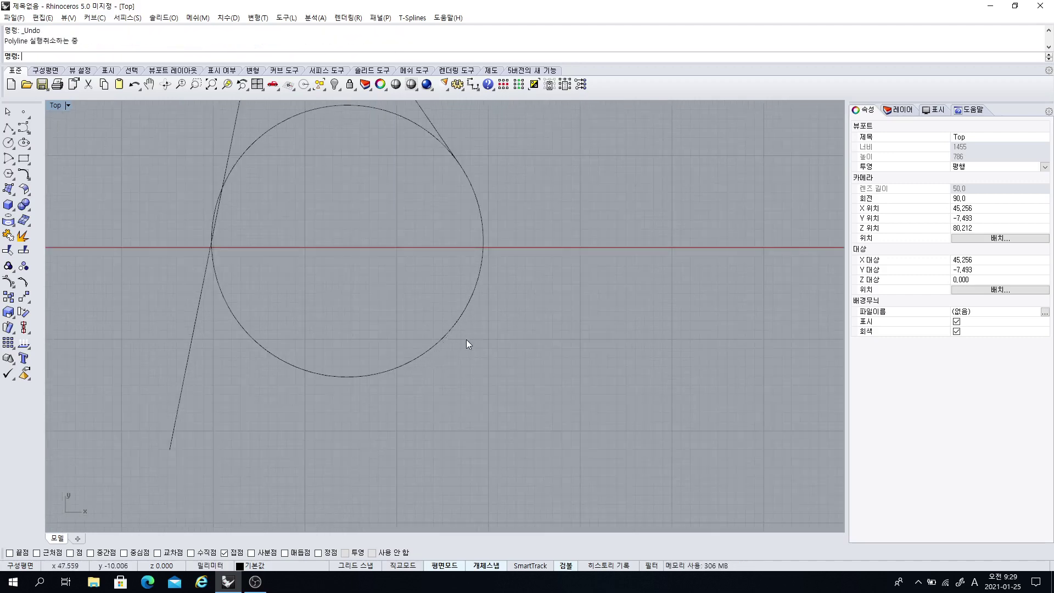
Draw a line from below the right circle past its lower right side to the upper right, and check its contact with the circle
{"action": "key", "text": "Return"}
{"action": "left_click", "coordinate": [303, 499]}
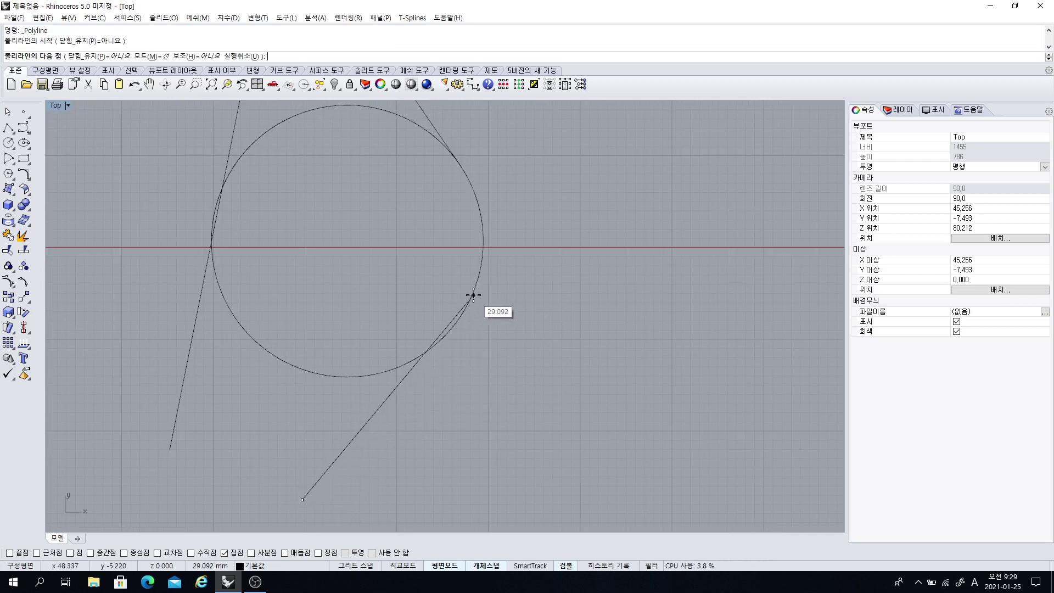
{"action": "scroll", "coordinate": [474, 294], "scroll_direction": "up", "scroll_amount": 4}
{"action": "scroll", "coordinate": [471, 296], "scroll_direction": "down", "scroll_amount": 5}
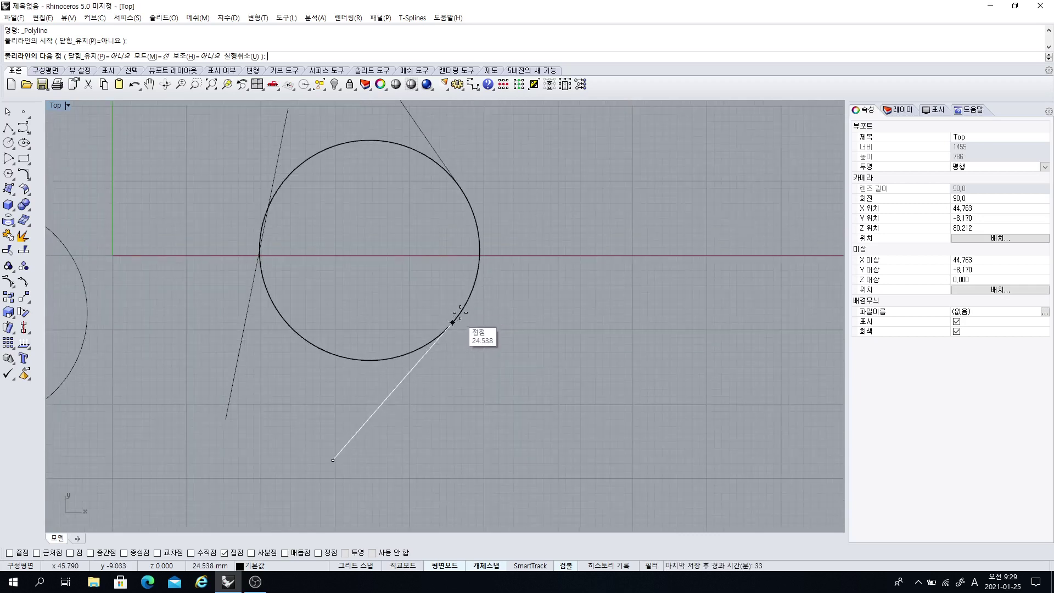
{"action": "left_click", "coordinate": [595, 158]}
{"action": "key", "text": "Return"}
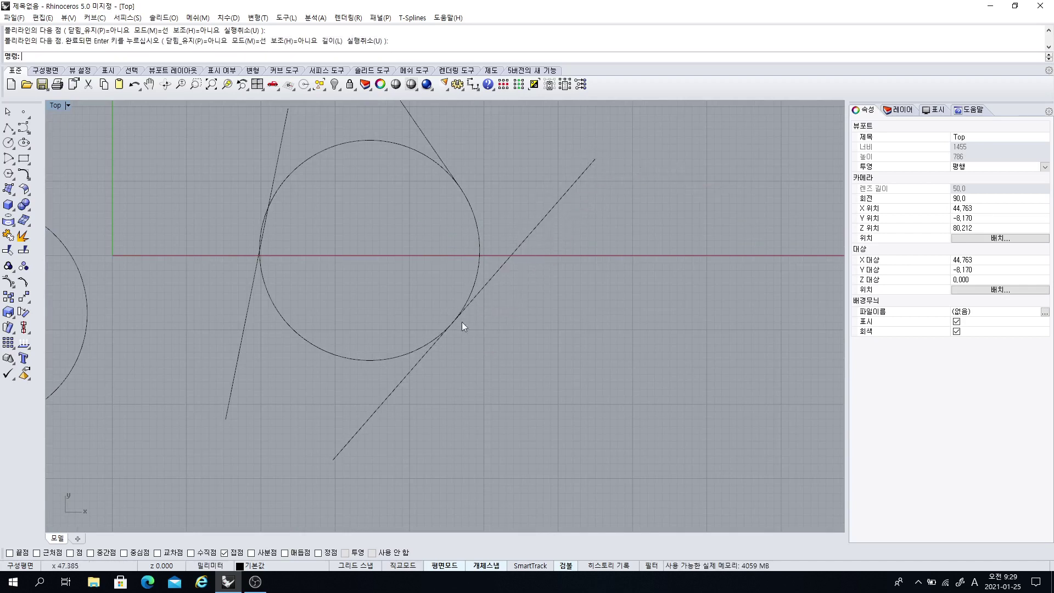
{"action": "scroll", "coordinate": [449, 329], "scroll_direction": "up", "scroll_amount": 3}
{"action": "scroll", "coordinate": [452, 327], "scroll_direction": "up", "scroll_amount": 5}
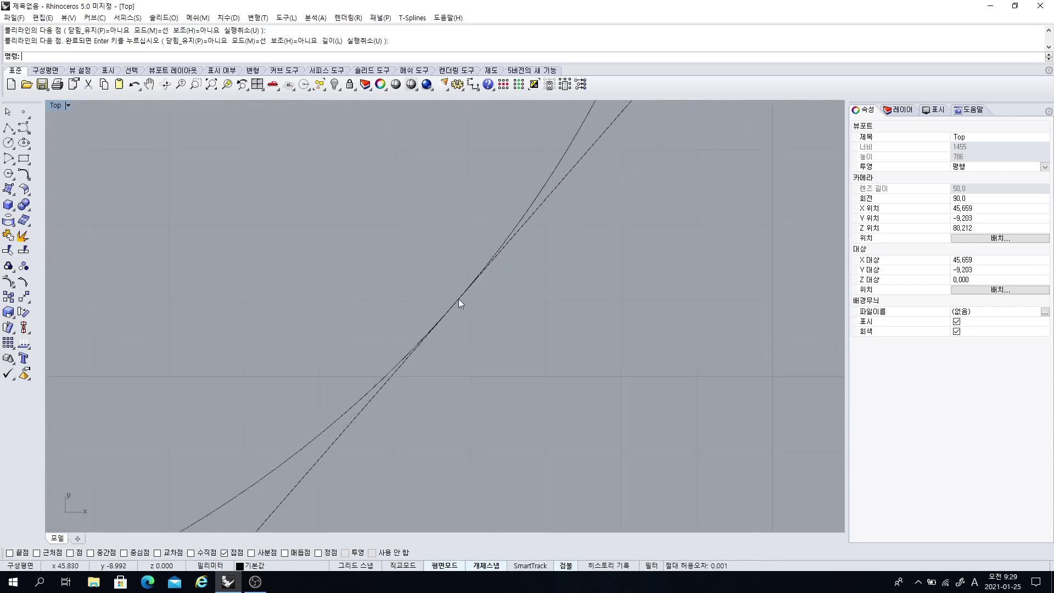
{"action": "scroll", "coordinate": [457, 298], "scroll_direction": "down", "scroll_amount": 5}
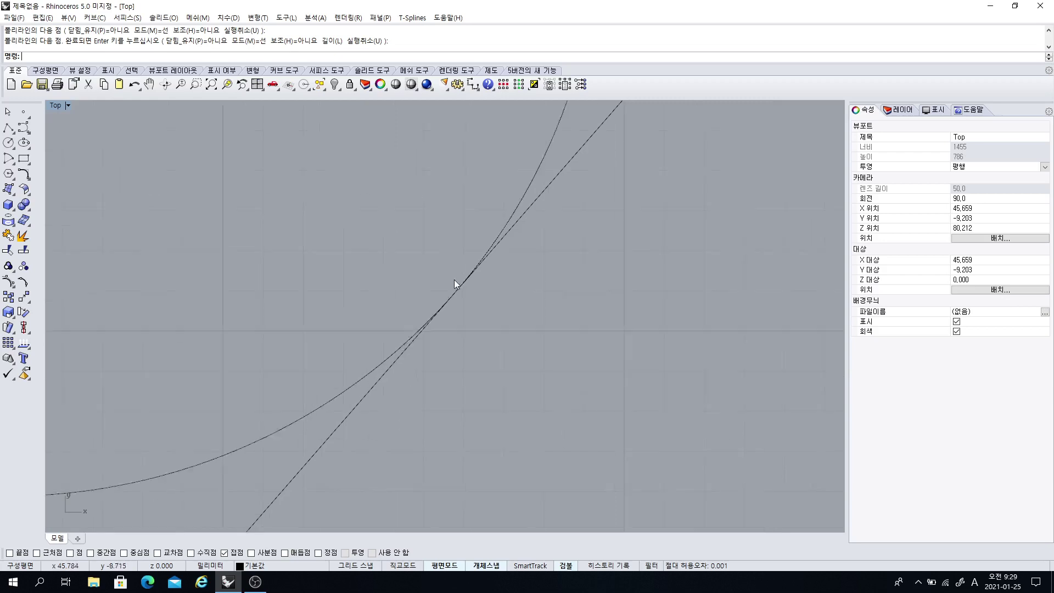
{"action": "scroll", "coordinate": [452, 282], "scroll_direction": "down", "scroll_amount": 2}
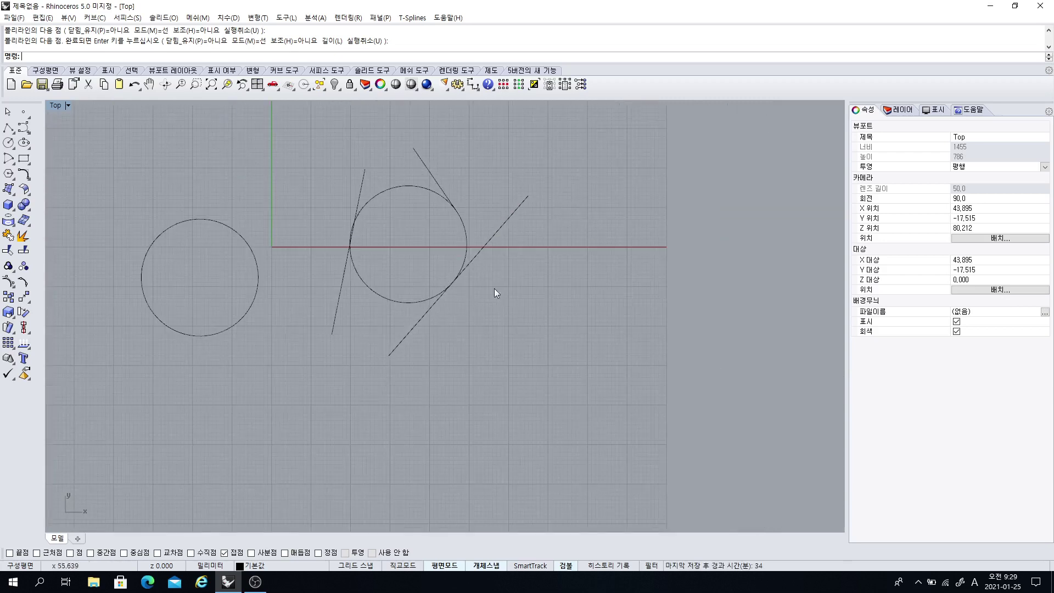
Draw a line from the upper right of the left circle to the tangent point on that circle's upper left side
{"action": "left_click", "coordinate": [9, 128]}
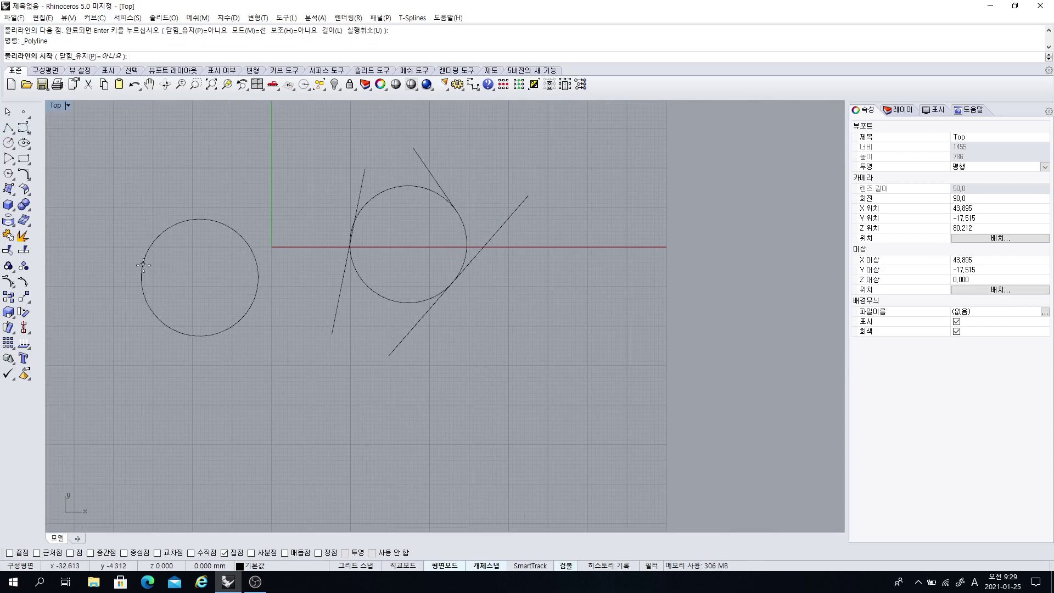
{"action": "left_click", "coordinate": [23, 111]}
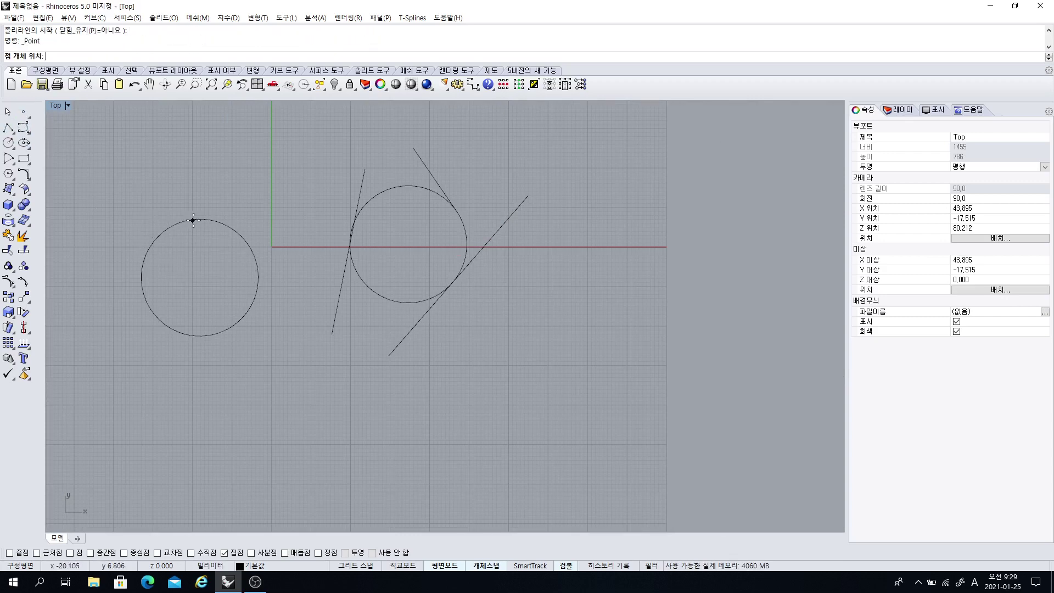
{"action": "left_click", "coordinate": [10, 128]}
{"action": "left_click", "coordinate": [297, 139]}
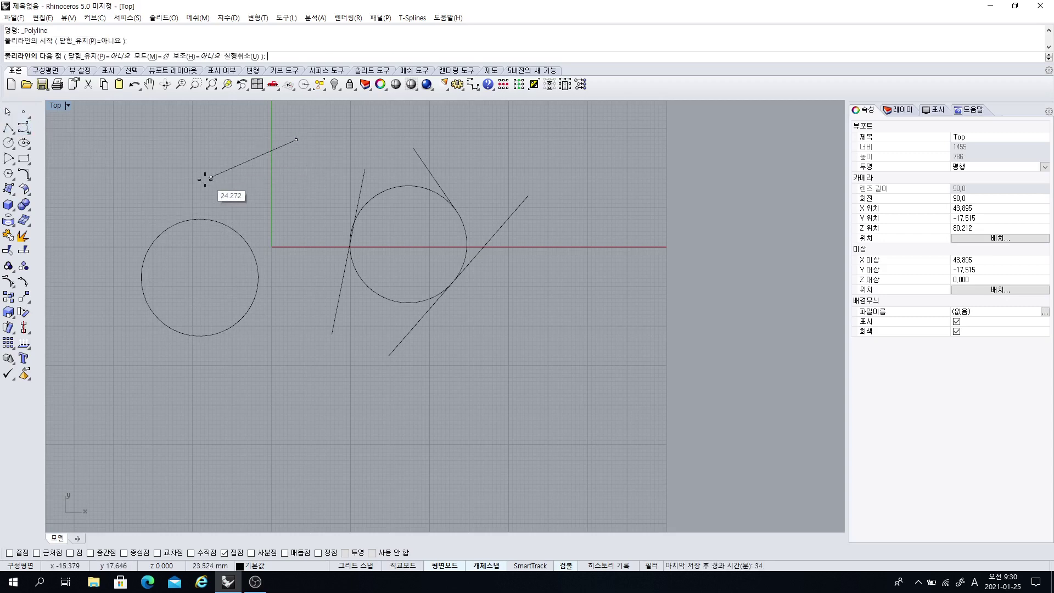
{"action": "left_click", "coordinate": [167, 229]}
{"action": "key", "text": "Return"}
Delete all circles and tangent lines from the Top view
{"action": "scroll", "coordinate": [262, 217], "scroll_direction": "down", "scroll_amount": 2}
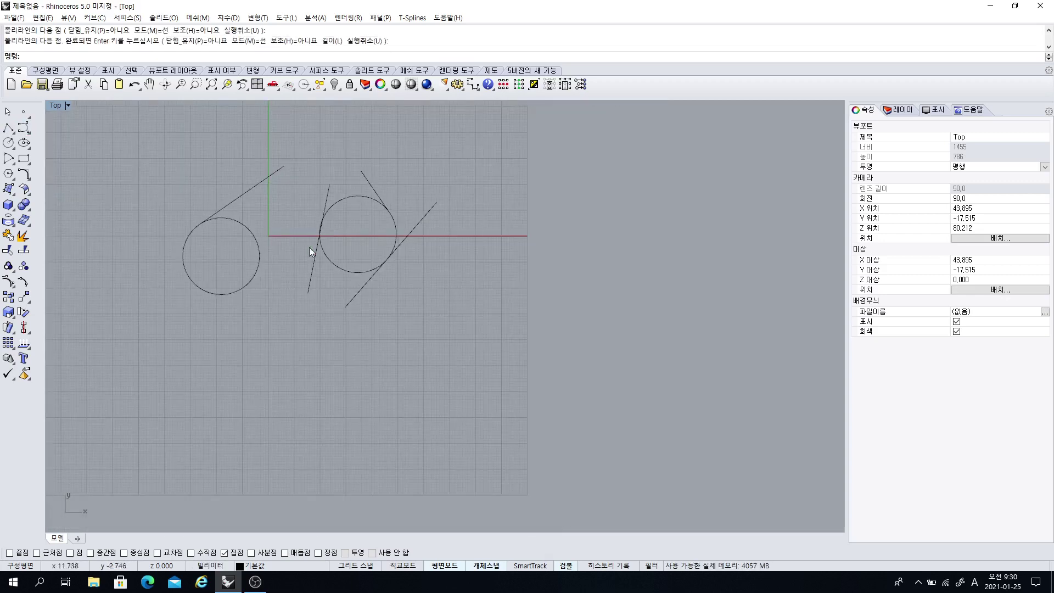
{"action": "key", "text": "ctrl+a"}
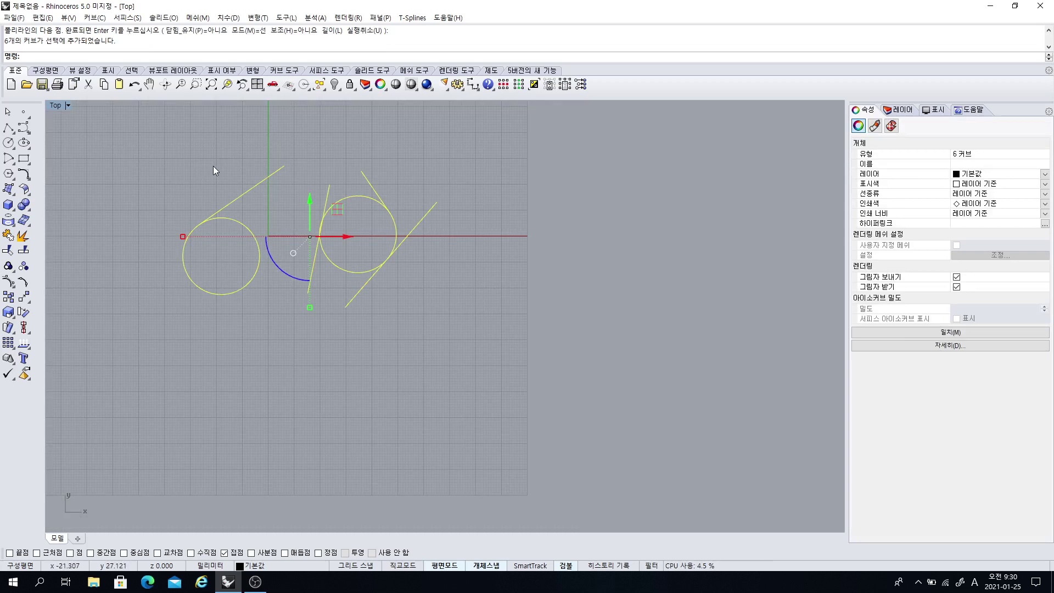
{"action": "key", "text": "Delete"}
{"action": "right_click_drag", "start_coordinate": [265, 322], "coordinate": [293, 320]}
{"action": "scroll", "coordinate": [327, 335], "scroll_direction": "up", "scroll_amount": 2}
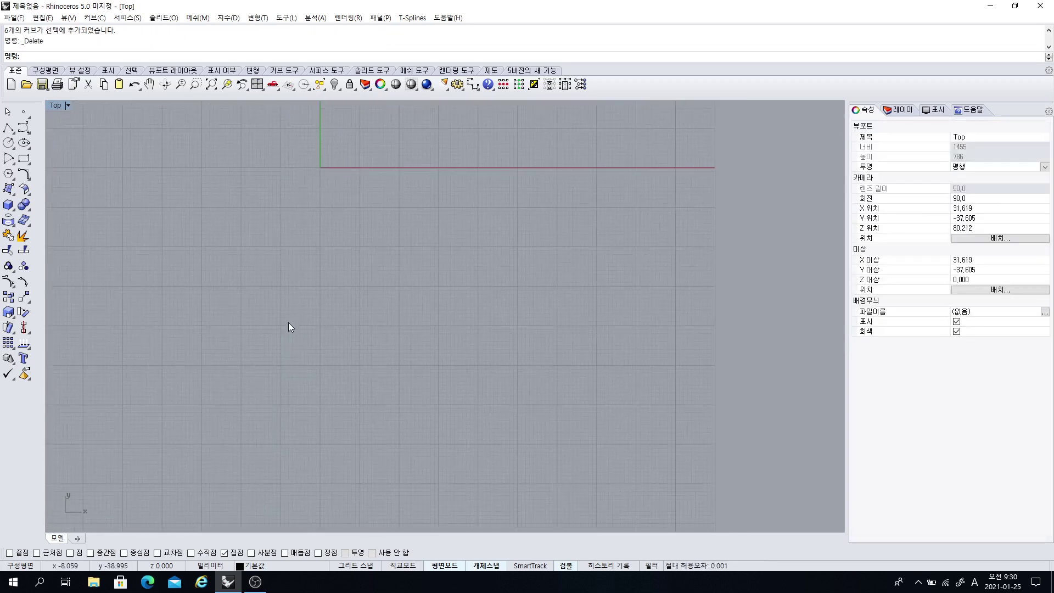
{"action": "scroll", "coordinate": [286, 327], "scroll_direction": "up", "scroll_amount": 1}
{"action": "scroll", "coordinate": [277, 335], "scroll_direction": "down", "scroll_amount": 4}
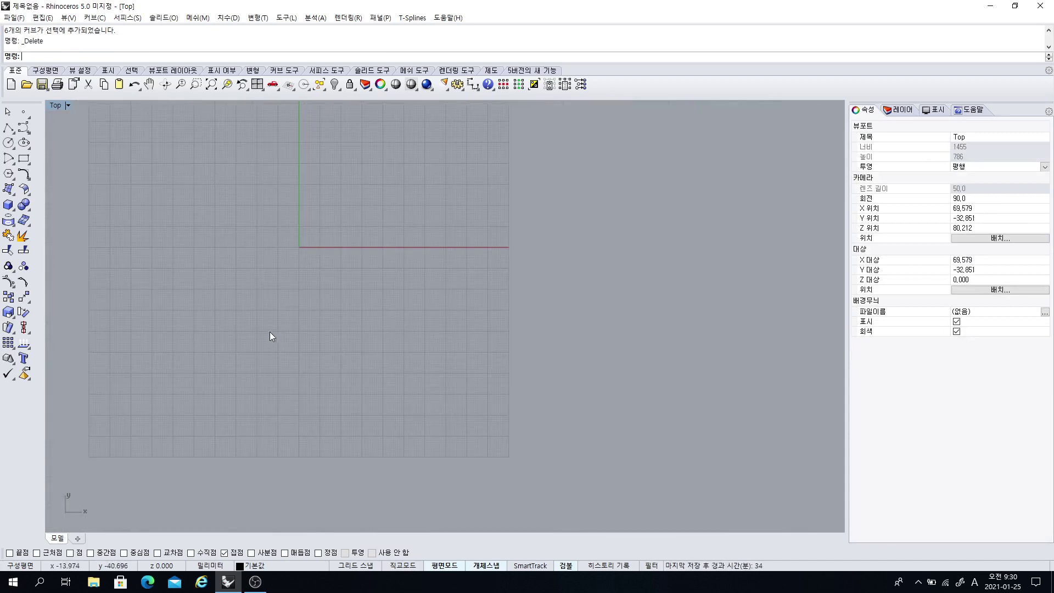
{"action": "scroll", "coordinate": [269, 333], "scroll_direction": "up", "scroll_amount": 2}
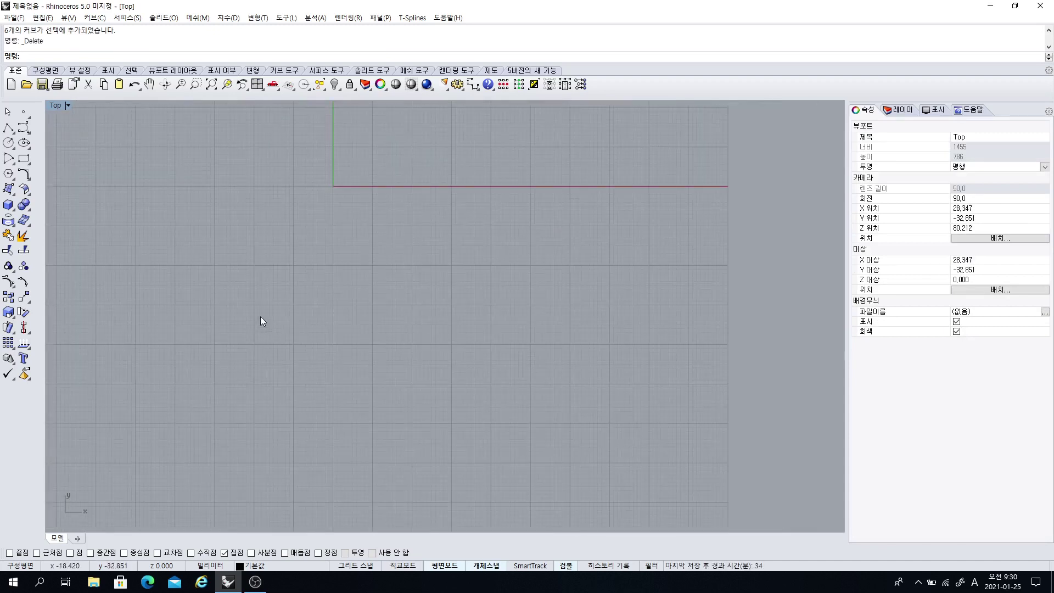
{"action": "left_click", "coordinate": [9, 143]}
{"action": "scroll", "coordinate": [274, 313], "scroll_direction": "down", "scroll_amount": 2}
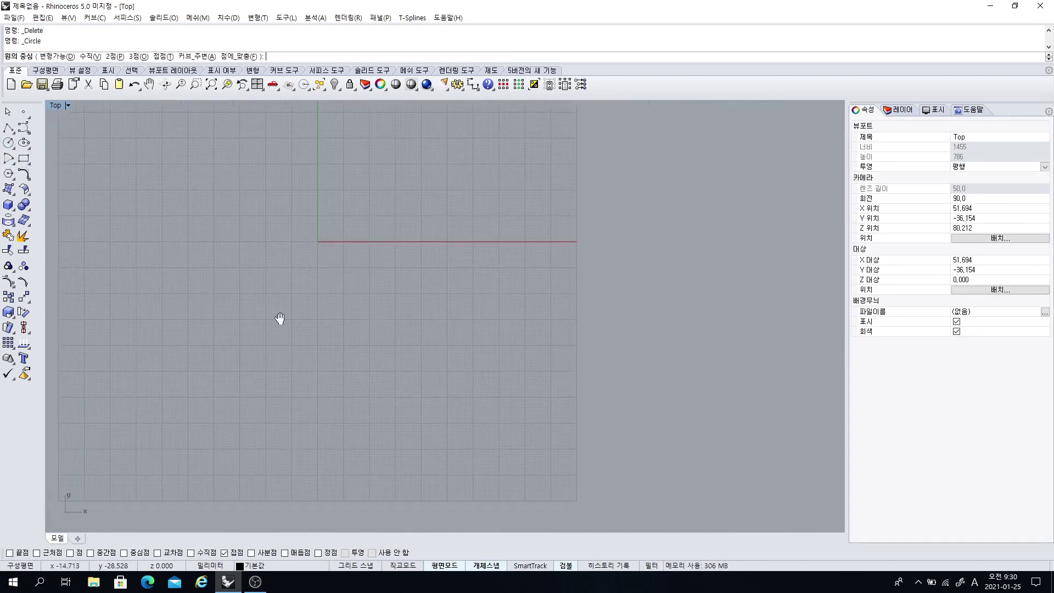
{"action": "double_click", "coordinate": [55, 105]}
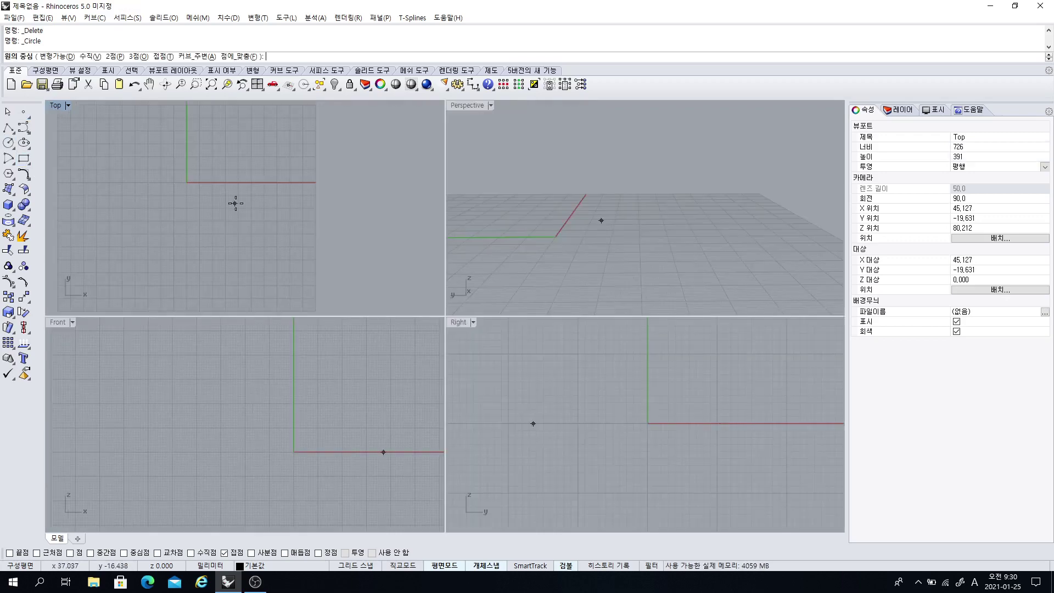
{"action": "right_click_drag", "start_coordinate": [235, 202], "coordinate": [264, 254]}
{"action": "scroll", "coordinate": [259, 236], "scroll_direction": "up", "scroll_amount": 2}
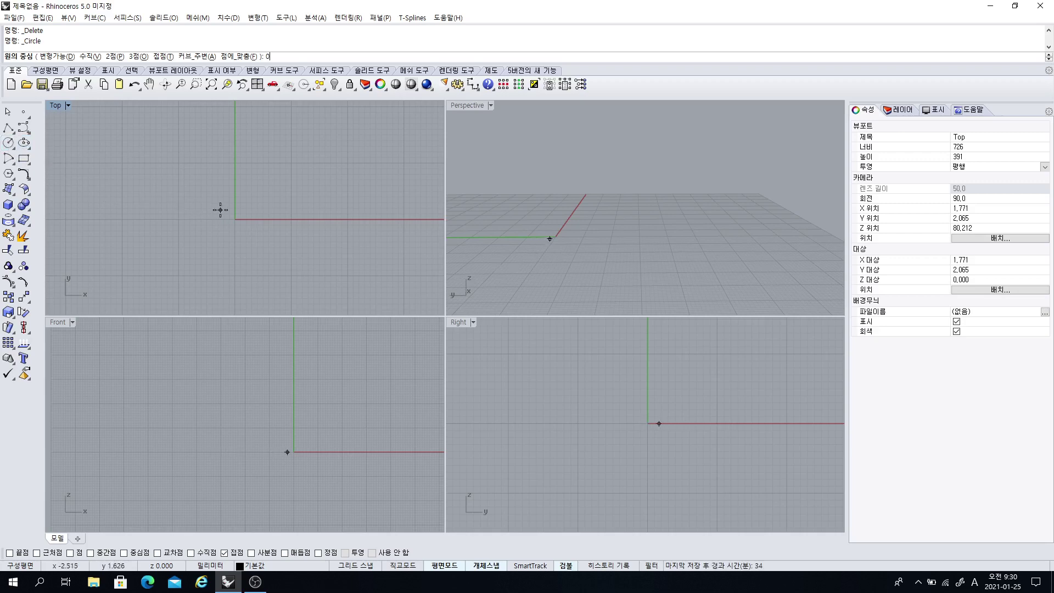
{"action": "type", "text": "0"}
{"action": "key", "text": "Return"}
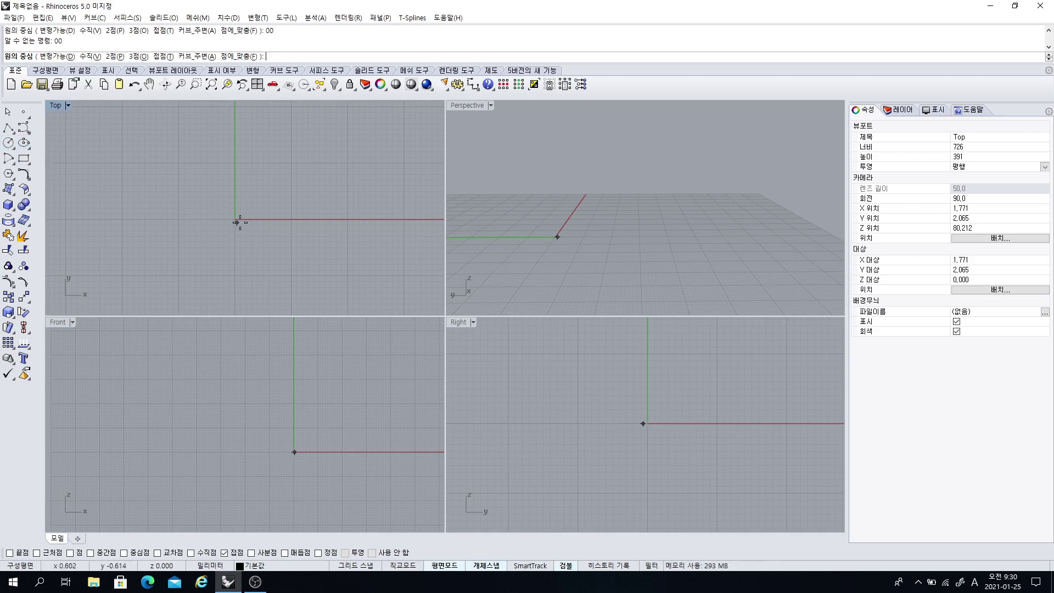
{"action": "key", "text": "Escape"}
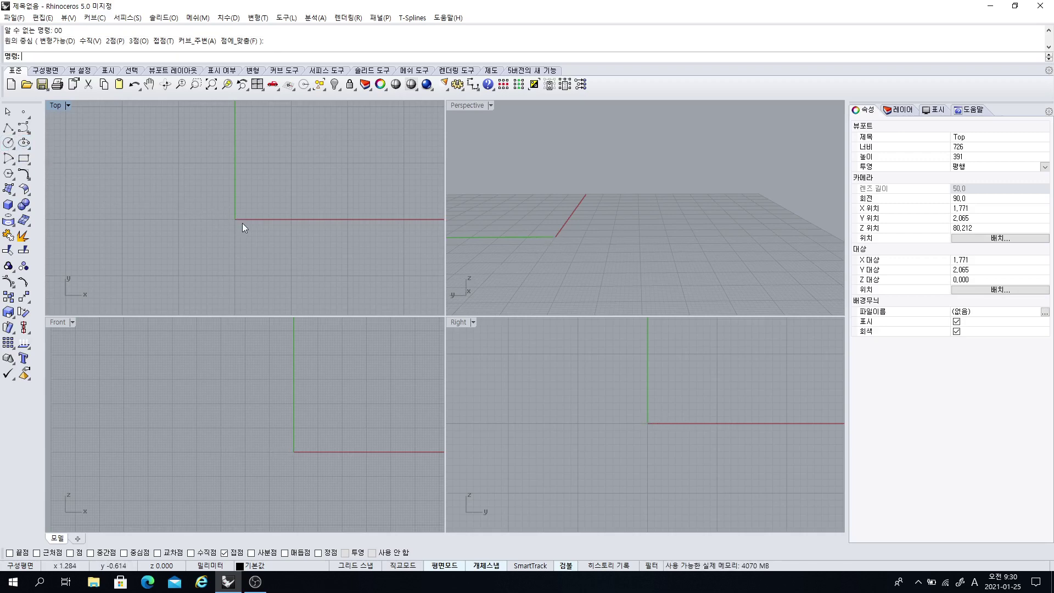
Draw a circle about 31 mm in diameter centred on the origin (0), and show only the Top view
{"action": "key", "text": "Return"}
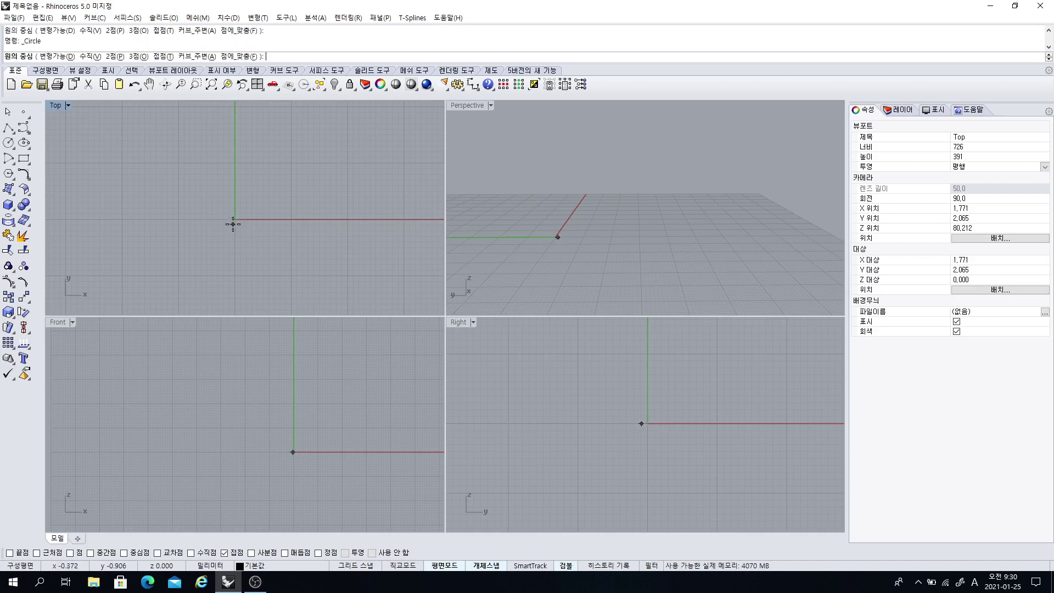
{"action": "type", "text": "0"}
{"action": "key", "text": "Return"}
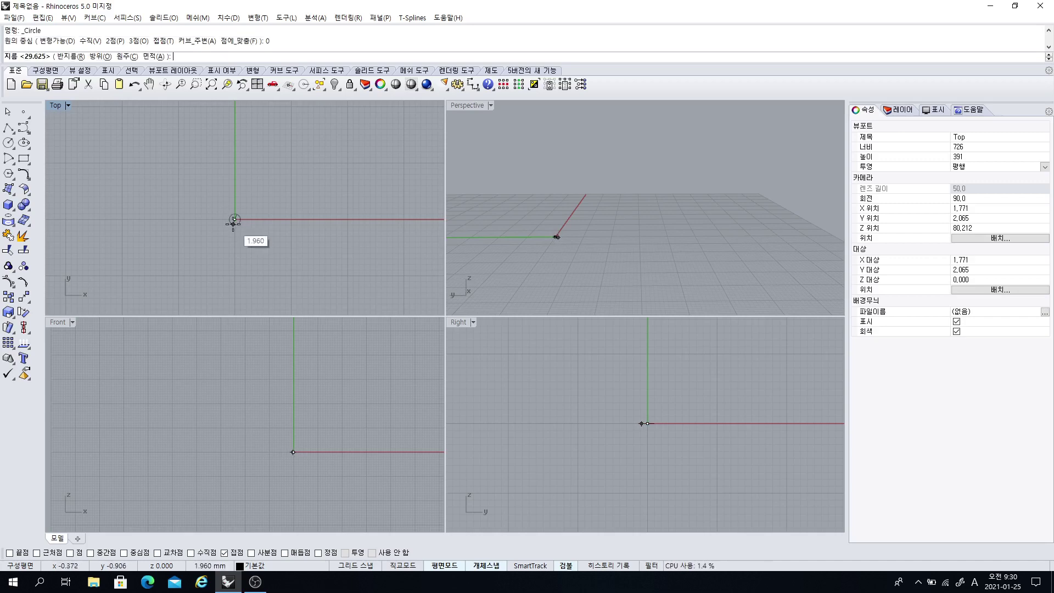
{"action": "left_click", "coordinate": [235, 131]}
{"action": "scroll", "coordinate": [307, 176], "scroll_direction": "down", "scroll_amount": 5}
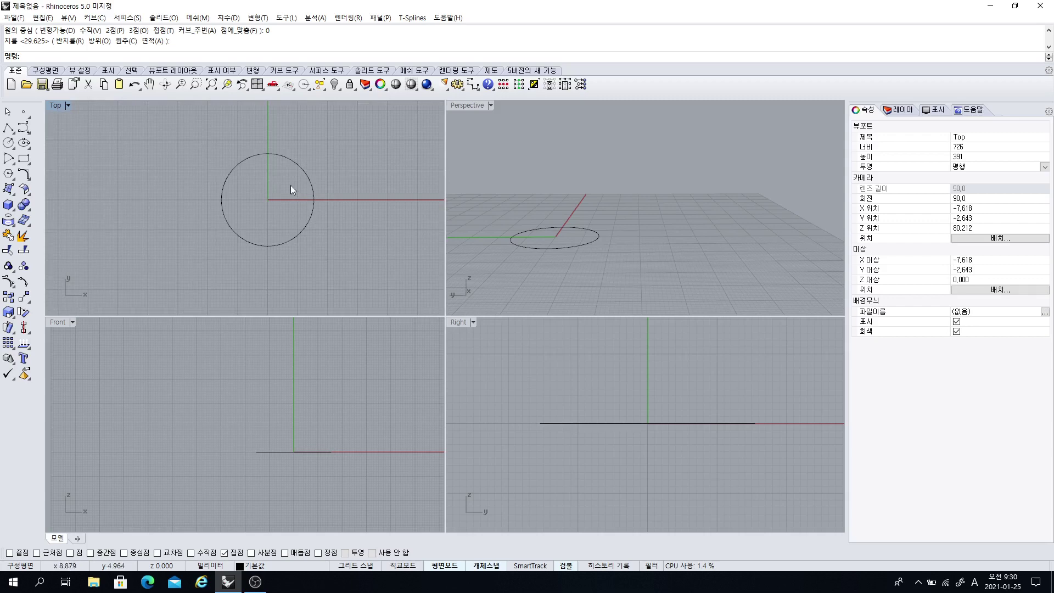
{"action": "double_click", "coordinate": [61, 106]}
{"action": "right_click_drag", "start_coordinate": [343, 308], "coordinate": [285, 314]}
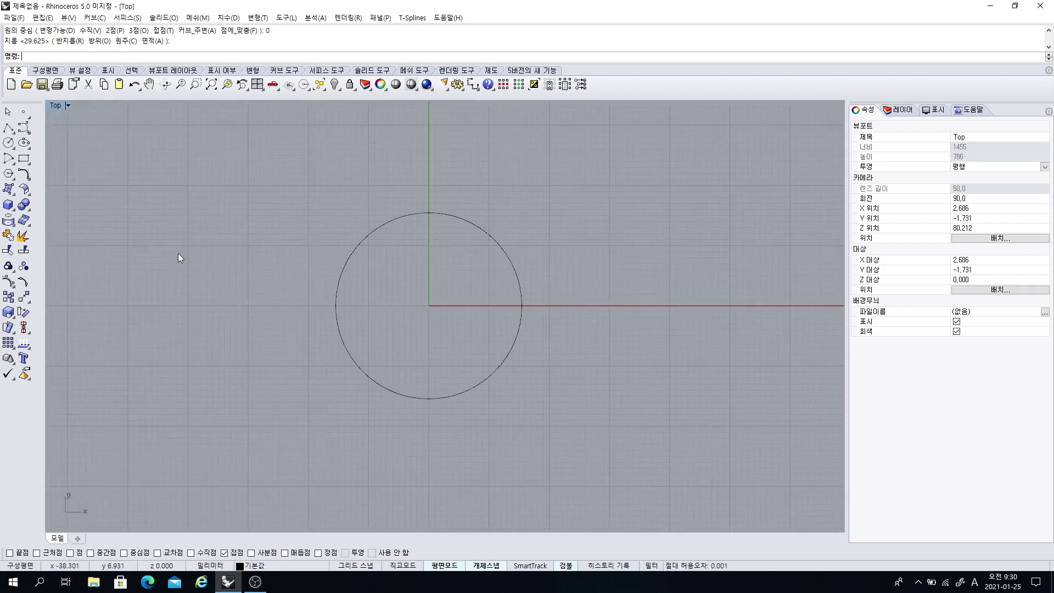
Draw a horizontal and a vertical line with BothSides, both centred on the origin (0) and extending past the circle
{"action": "left_click", "coordinate": [13, 132]}
{"action": "left_click", "coordinate": [55, 133]}
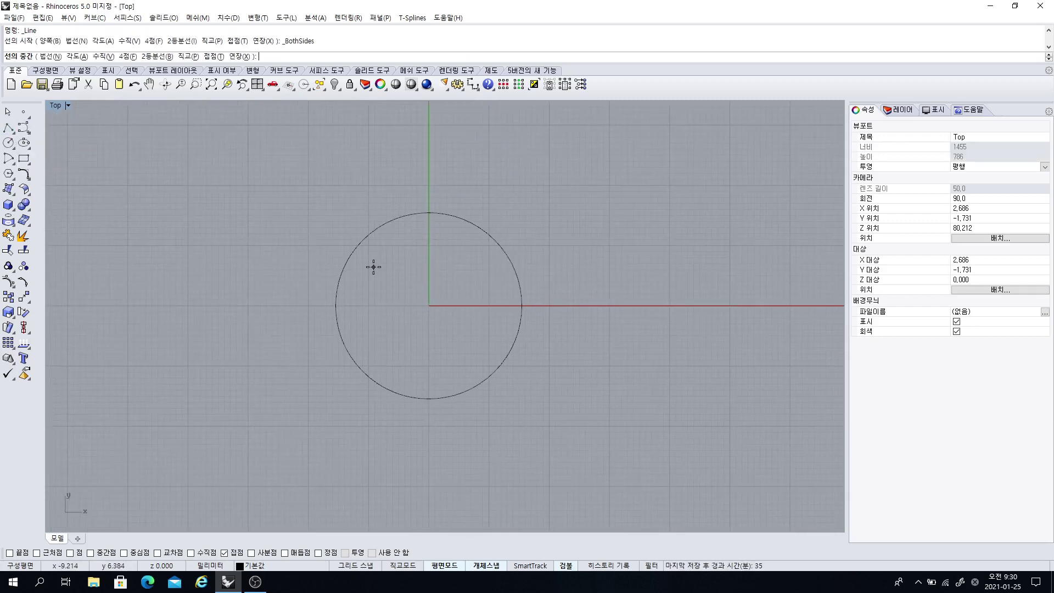
{"action": "key", "text": "Return"}
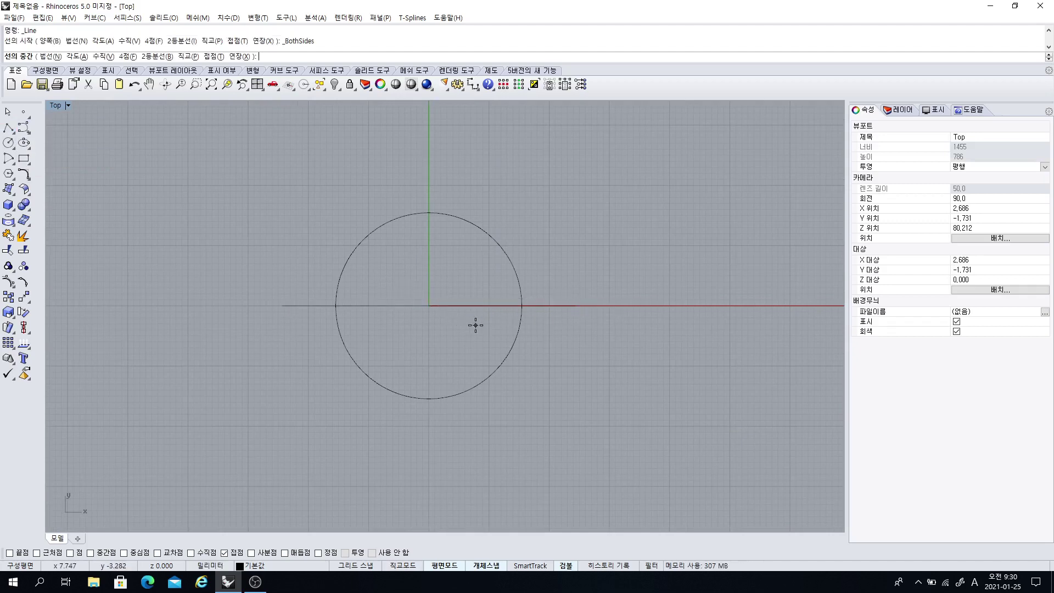
{"action": "key", "text": "Return"}
{"action": "left_click", "coordinate": [496, 165]}
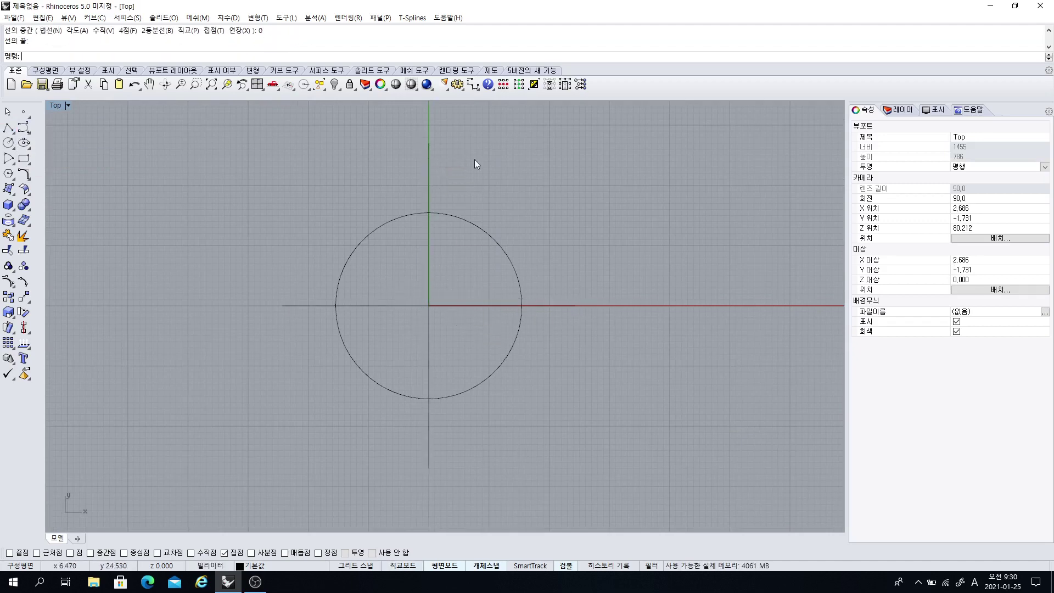
{"action": "key", "text": "Return"}
{"action": "key", "text": "Escape"}
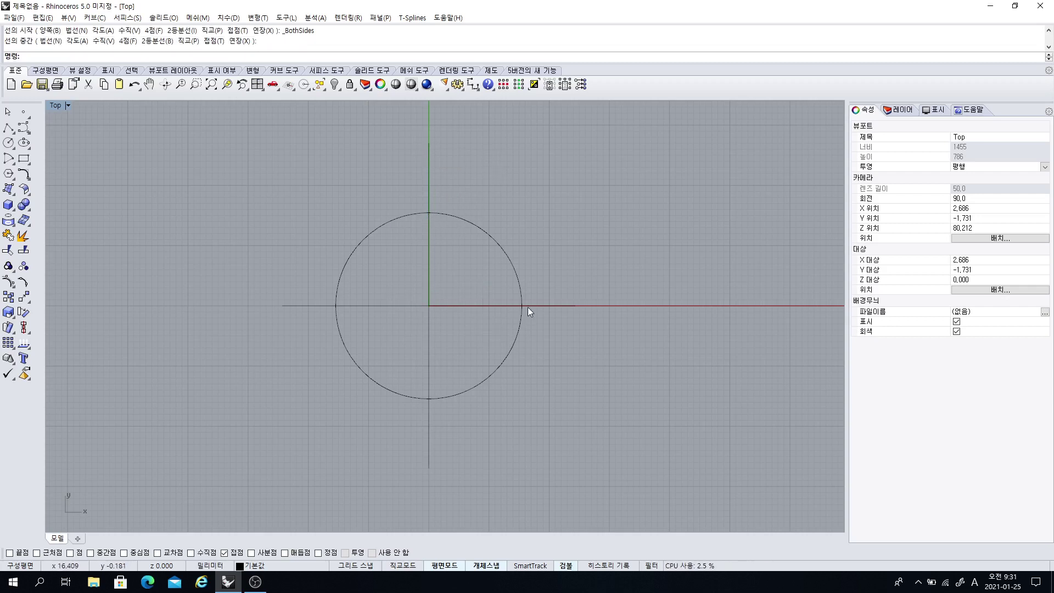
Draw a circle about 28 mm in diameter to the upper right of the circle at the origin
{"action": "left_click", "coordinate": [449, 215]}
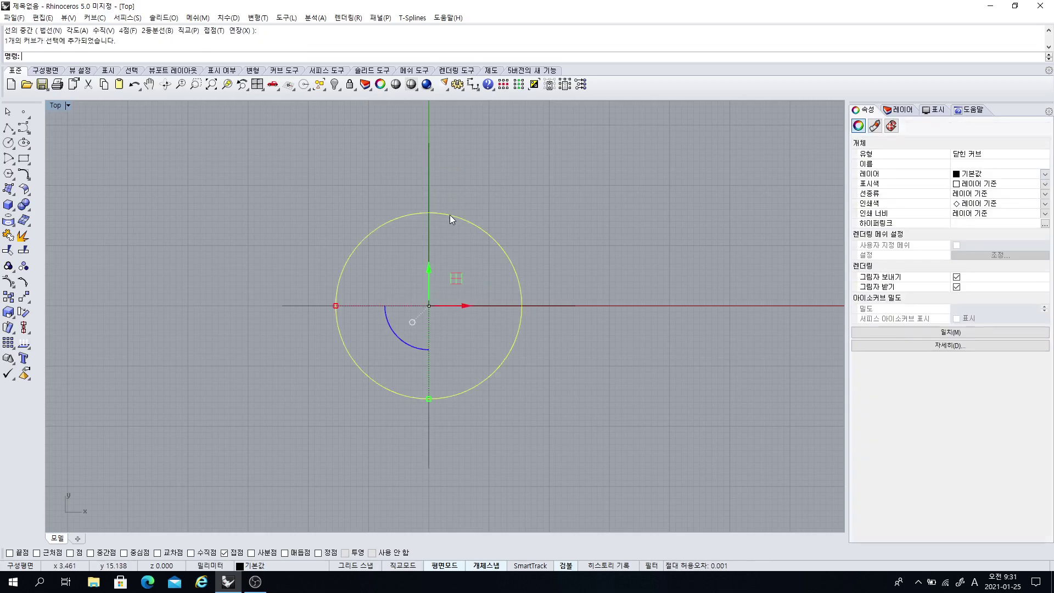
{"action": "left_click", "coordinate": [225, 205]}
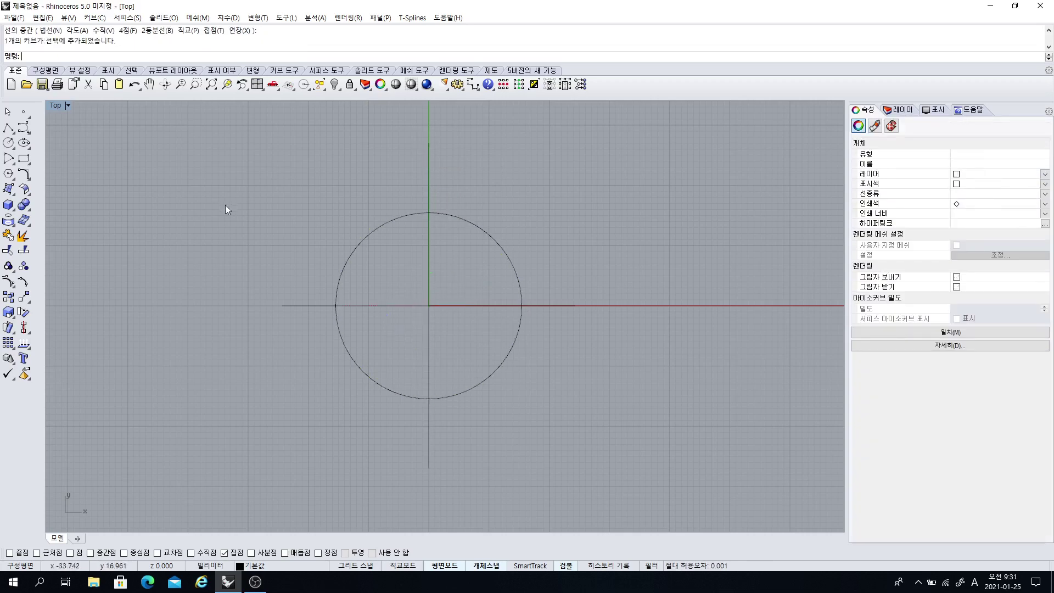
{"action": "left_click", "coordinate": [9, 144]}
{"action": "left_click", "coordinate": [644, 212]}
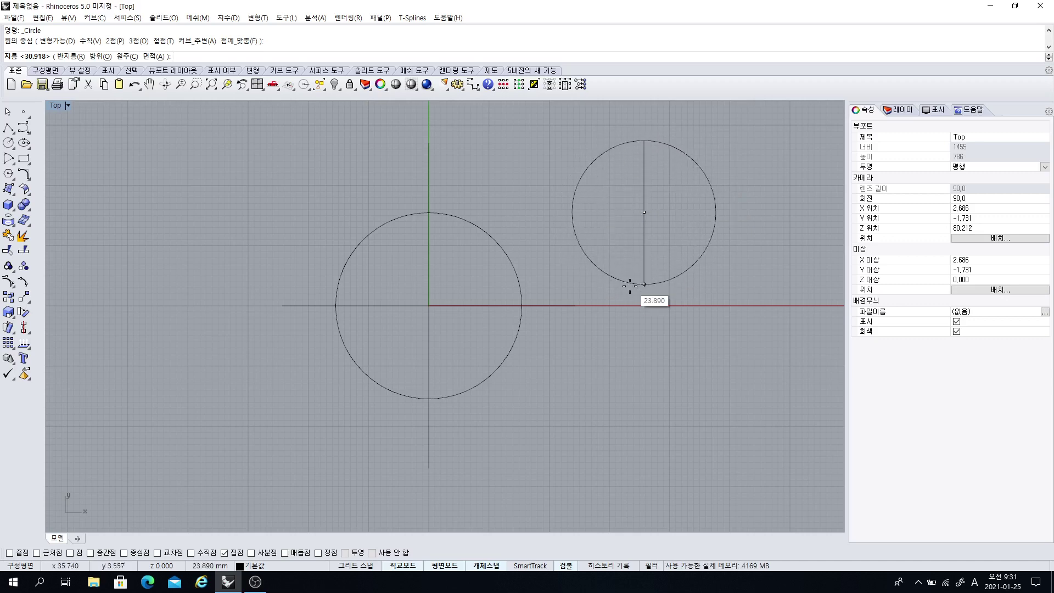
{"action": "left_click", "coordinate": [644, 297]}
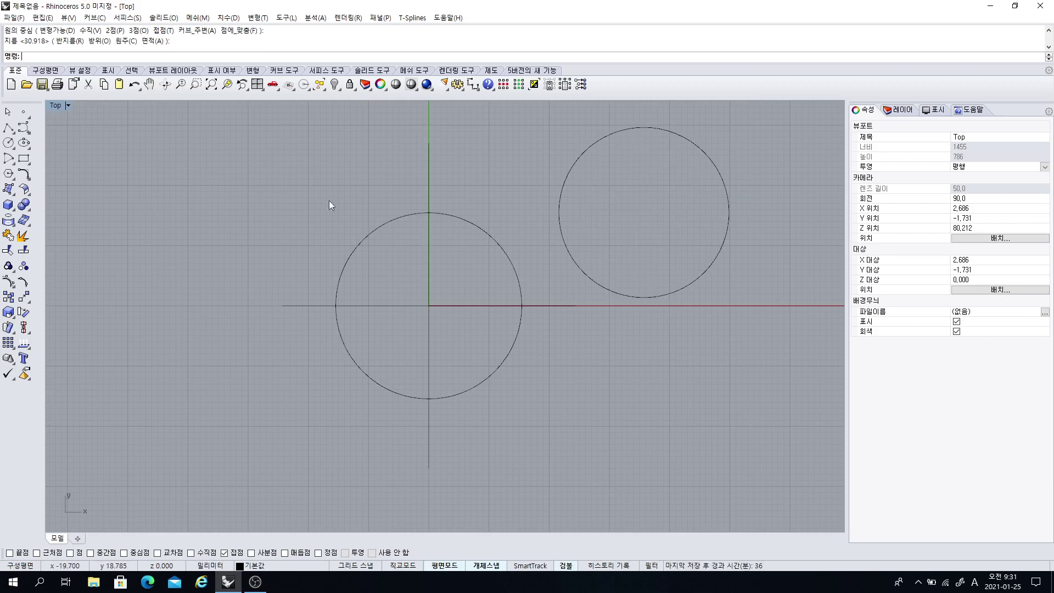
{"action": "left_click", "coordinate": [10, 127]}
{"action": "left_click", "coordinate": [129, 236]}
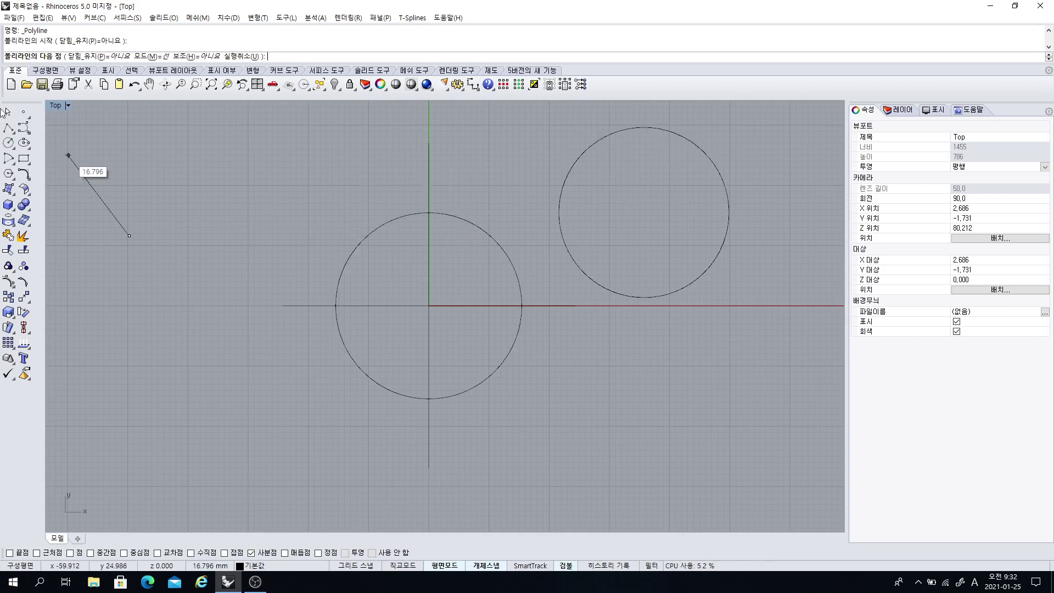
{"action": "key", "text": "Escape"}
Draw a circle about 16 mm in diameter to the left of the circle at the origin
{"action": "left_click", "coordinate": [10, 144]}
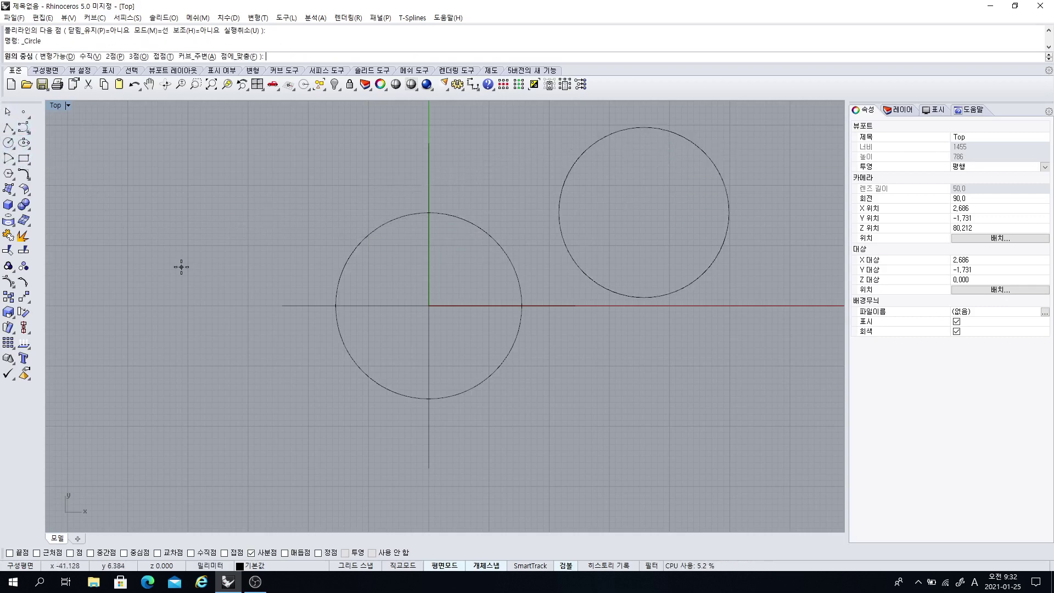
{"action": "left_click", "coordinate": [182, 264]}
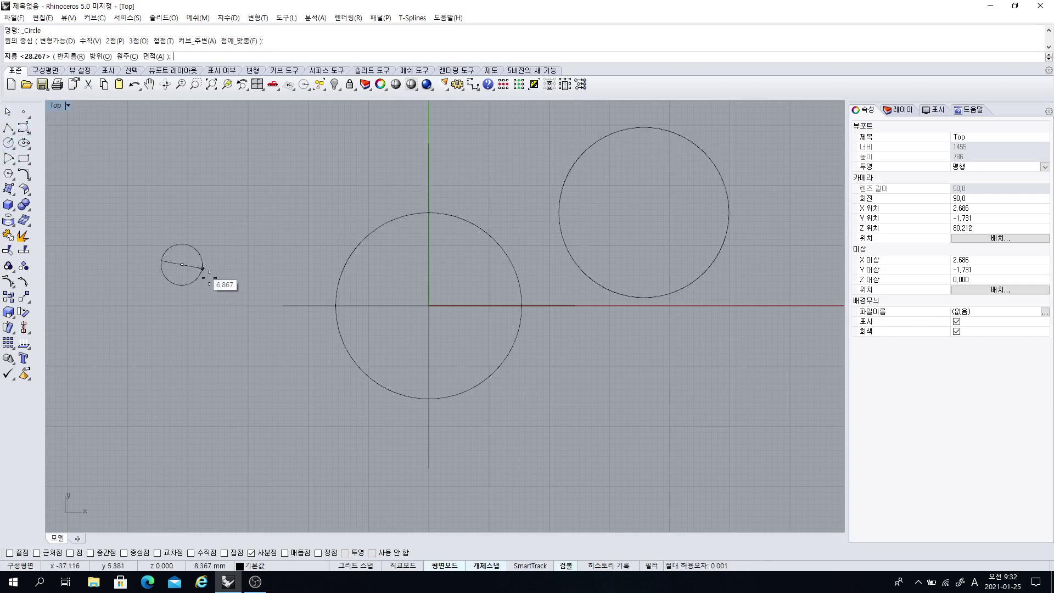
{"action": "left_click", "coordinate": [182, 313]}
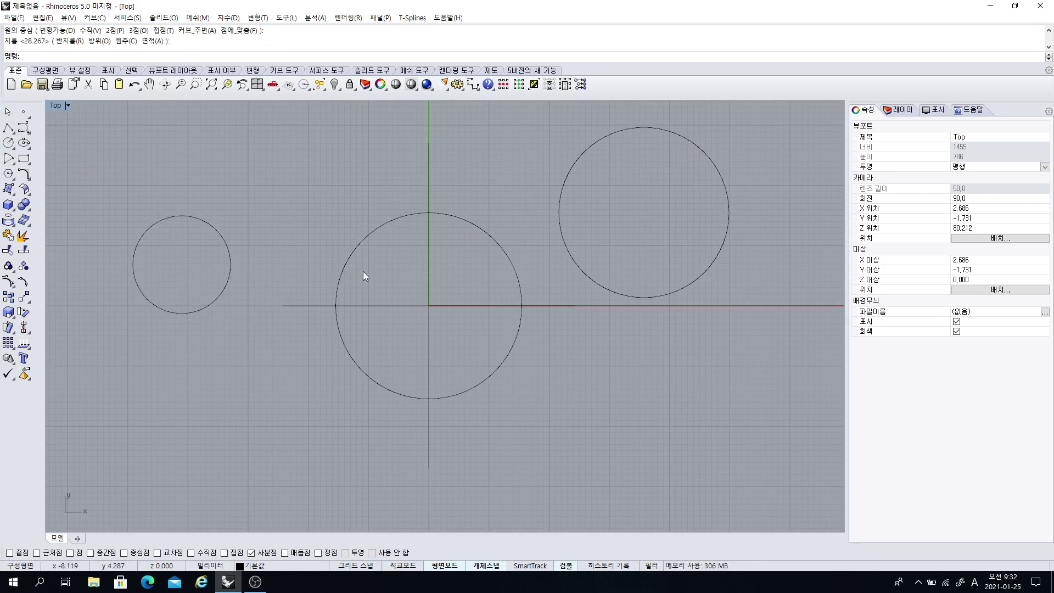
Draw a circle about 21 mm in diameter above the small left circle and move it up and to the right
{"action": "left_click", "coordinate": [10, 143]}
{"action": "left_click", "coordinate": [184, 146]}
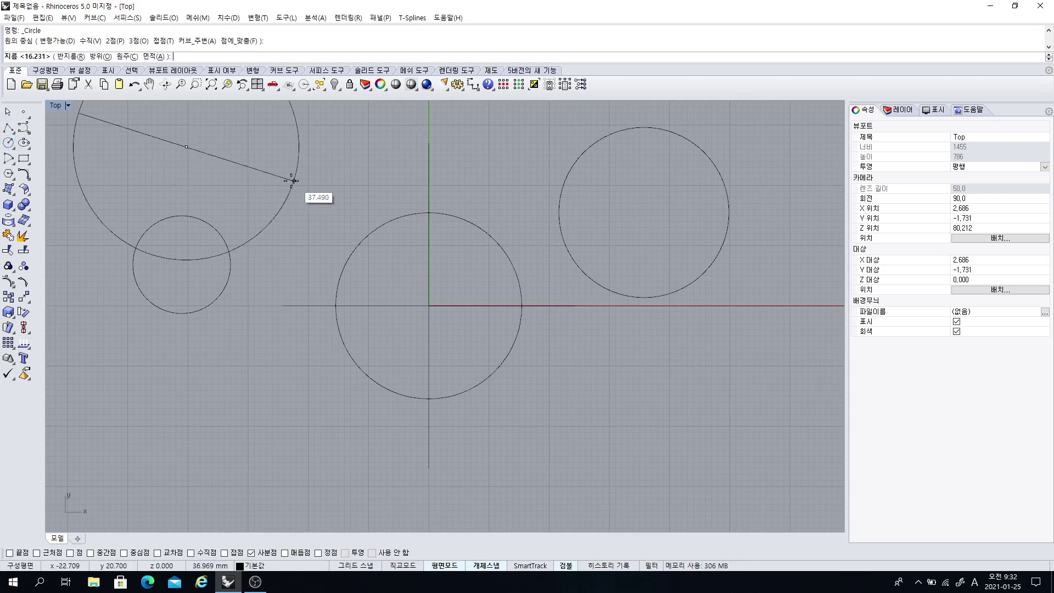
{"action": "left_click", "coordinate": [227, 191]}
{"action": "scroll", "coordinate": [229, 206], "scroll_direction": "down", "scroll_amount": 4}
{"action": "right_click_drag", "start_coordinate": [230, 206], "coordinate": [223, 234]}
{"action": "left_click", "coordinate": [219, 223]}
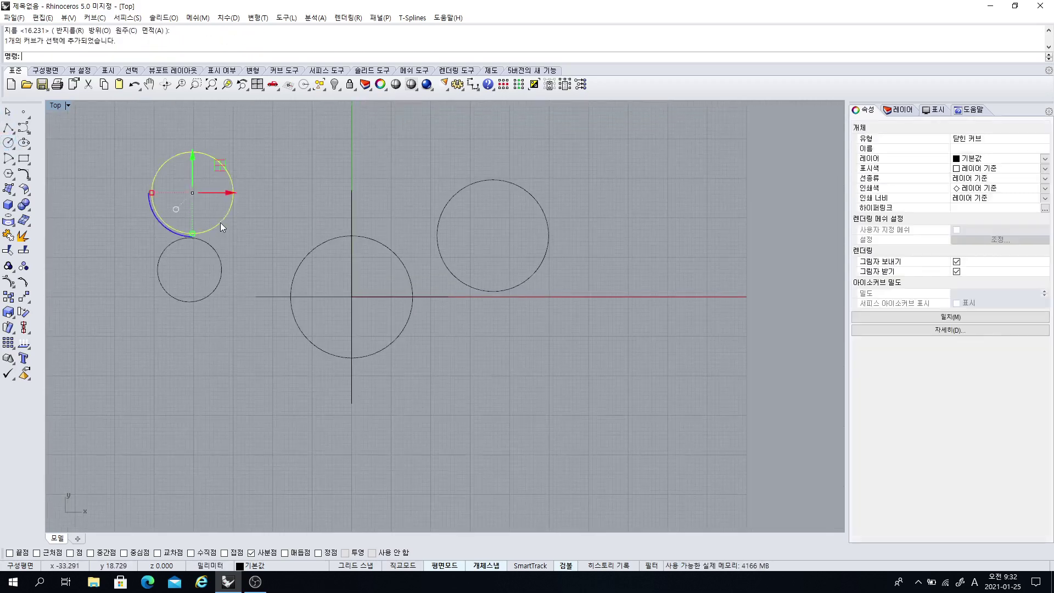
{"action": "left_click_drag", "start_coordinate": [220, 163], "coordinate": [290, 144]}
{"action": "key", "text": "Escape"}
{"action": "right_click_drag", "start_coordinate": [308, 212], "coordinate": [351, 284]}
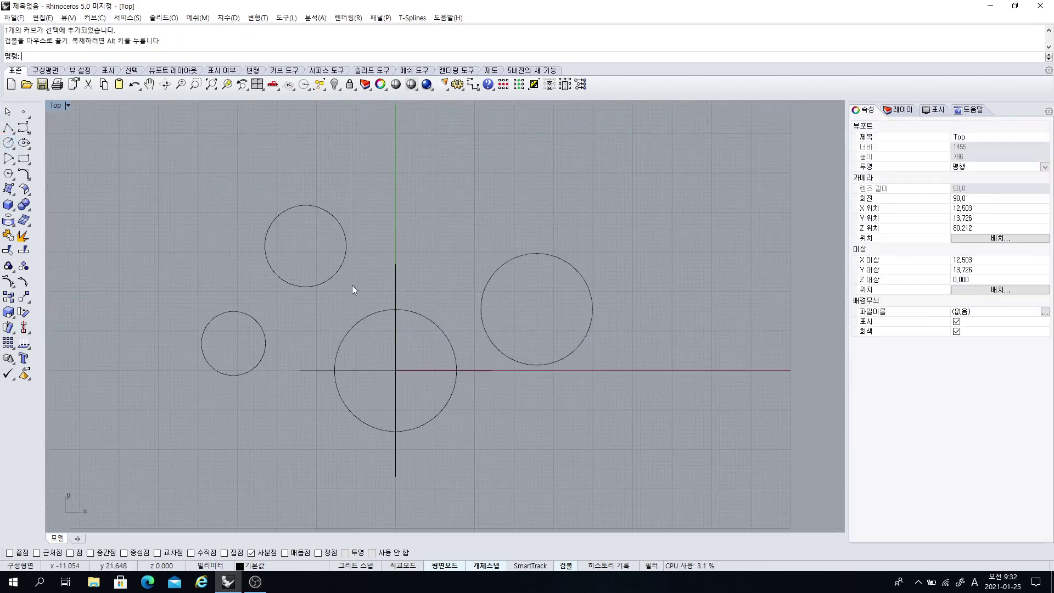
{"action": "left_click", "coordinate": [10, 128]}
{"action": "left_click", "coordinate": [127, 295]}
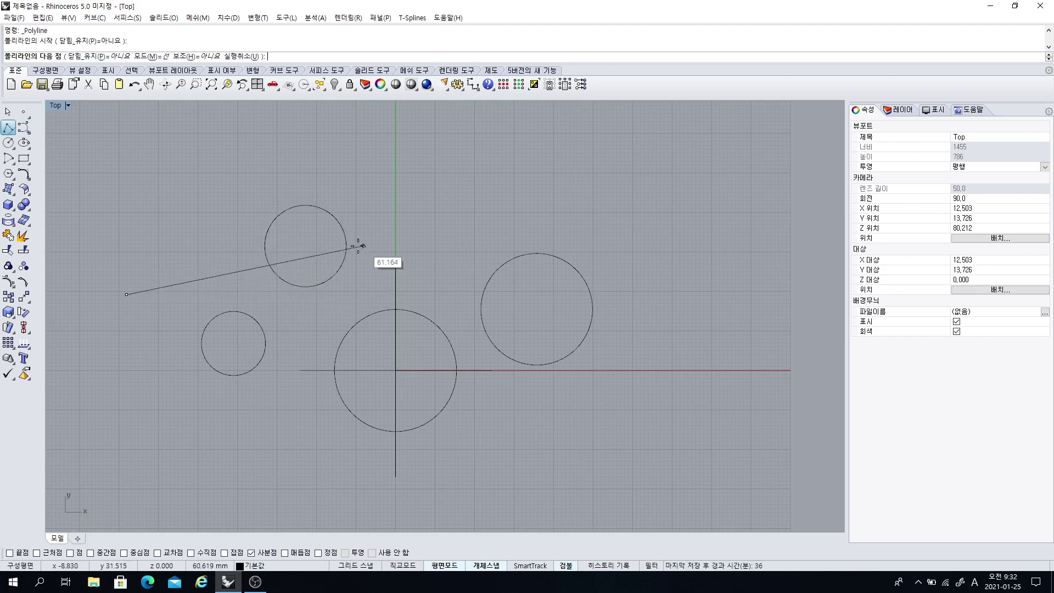
{"action": "key", "text": "Escape"}
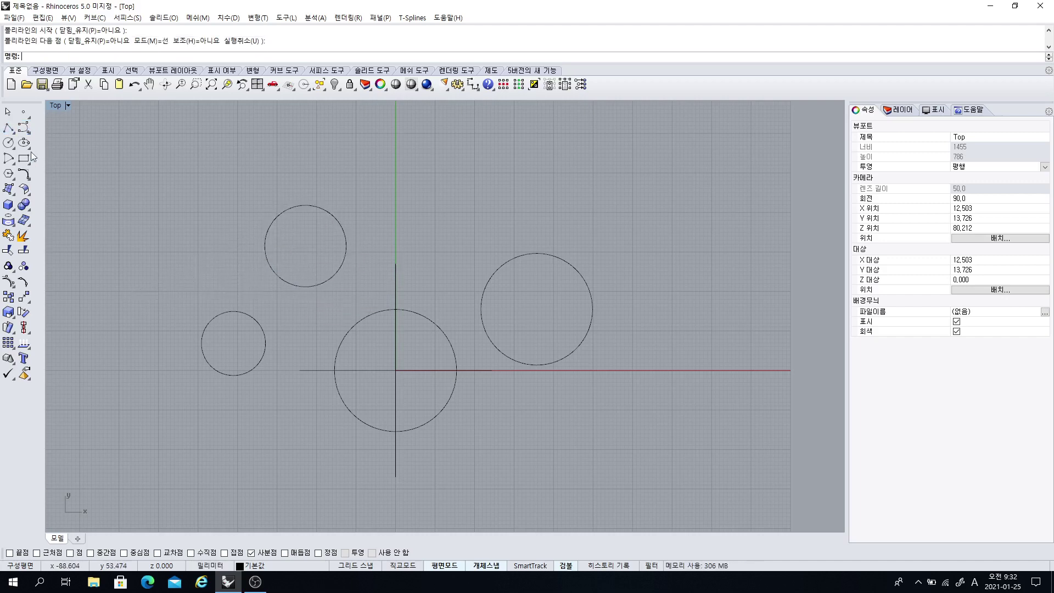
{"action": "left_click", "coordinate": [8, 142]}
{"action": "left_click", "coordinate": [351, 185]}
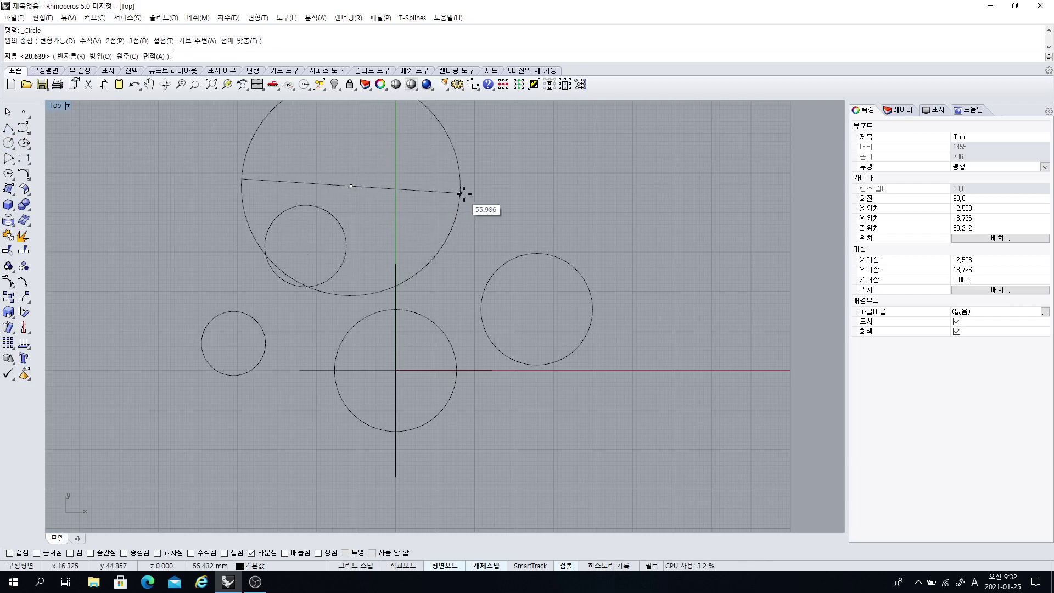
{"action": "key", "text": "Escape"}
Draw a large circle above the existing circles so that it crosses the vertical axis
{"action": "scroll", "coordinate": [457, 210], "scroll_direction": "down", "scroll_amount": 4}
{"action": "right_click_drag", "start_coordinate": [457, 212], "coordinate": [346, 269]}
{"action": "scroll", "coordinate": [285, 212], "scroll_direction": "up", "scroll_amount": 4}
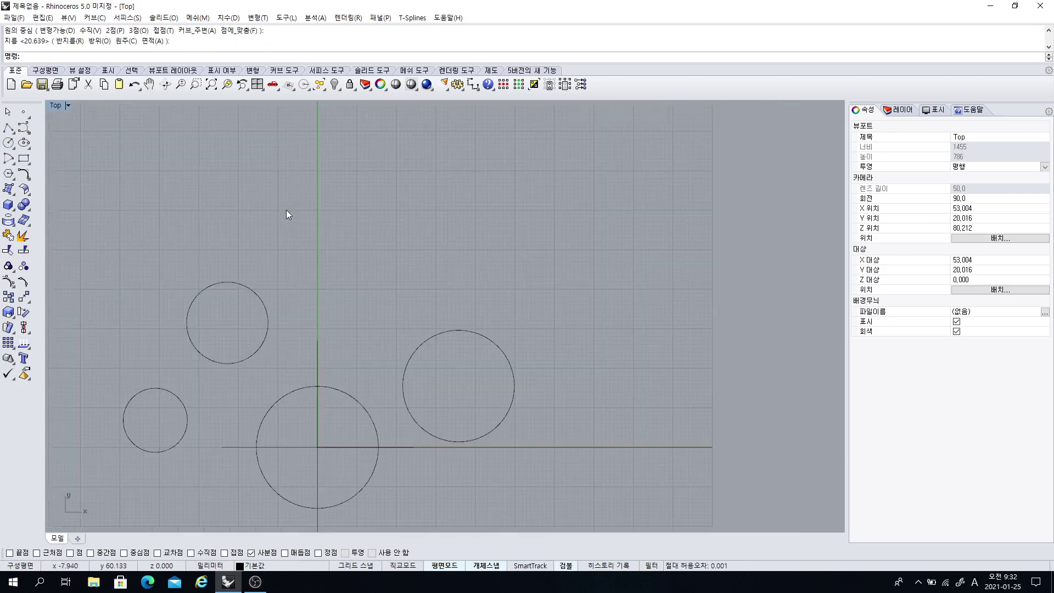
{"action": "left_click", "coordinate": [12, 144]}
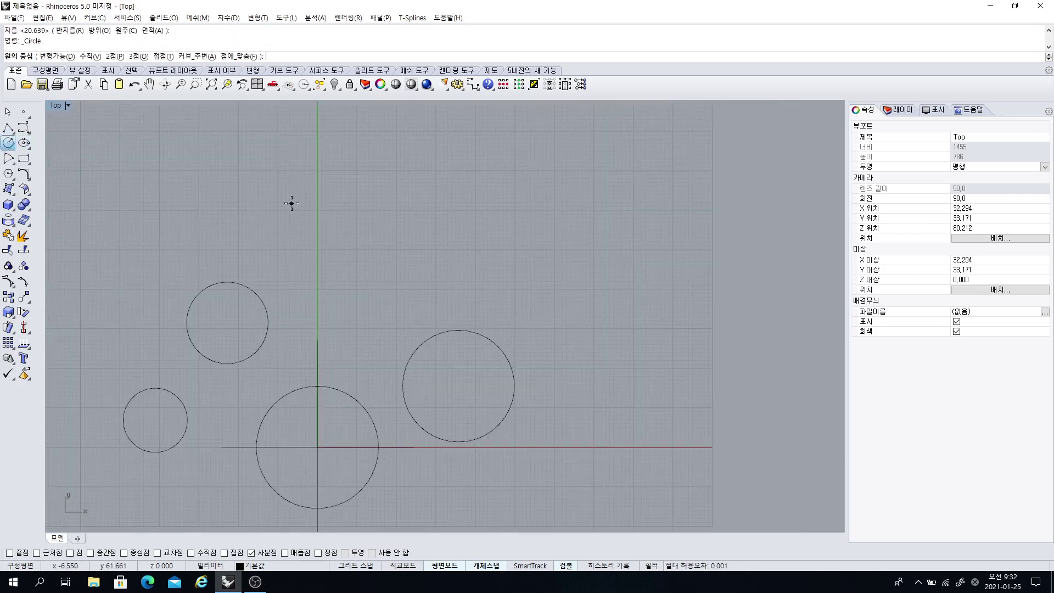
{"action": "left_click", "coordinate": [291, 204]}
{"action": "left_click", "coordinate": [361, 233]}
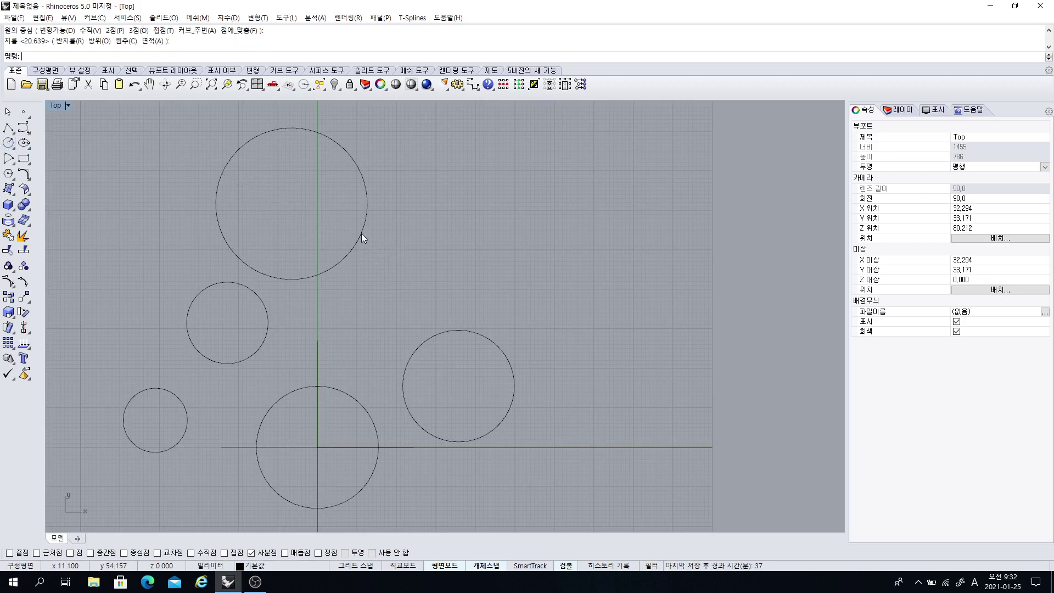
Inspect the seam point of the large circle at the top with the curve seam command, leaving the seam in place
{"action": "left_click", "coordinate": [344, 255]}
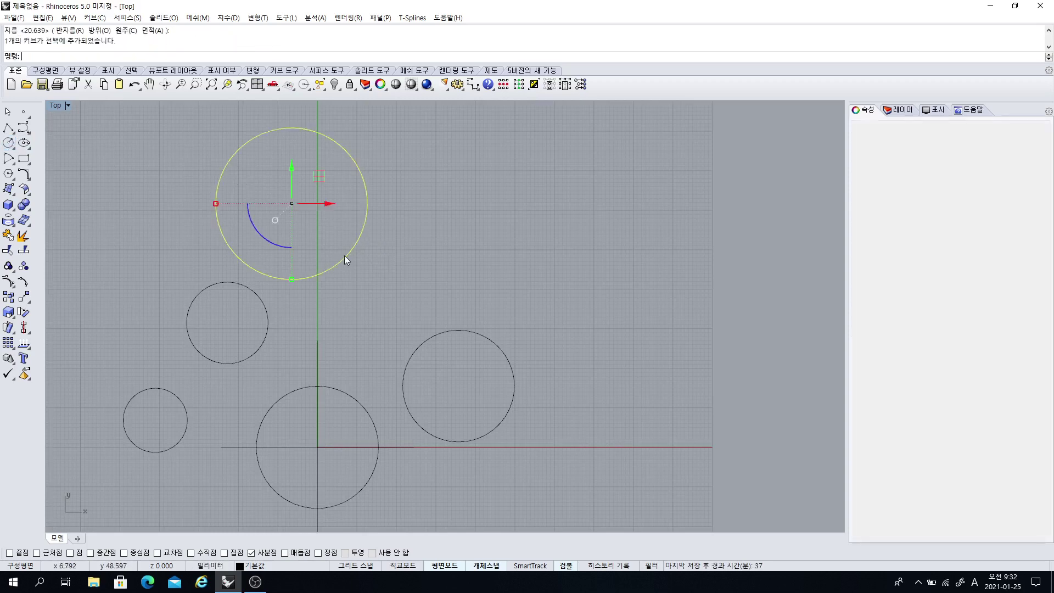
{"action": "left_click", "coordinate": [23, 174]}
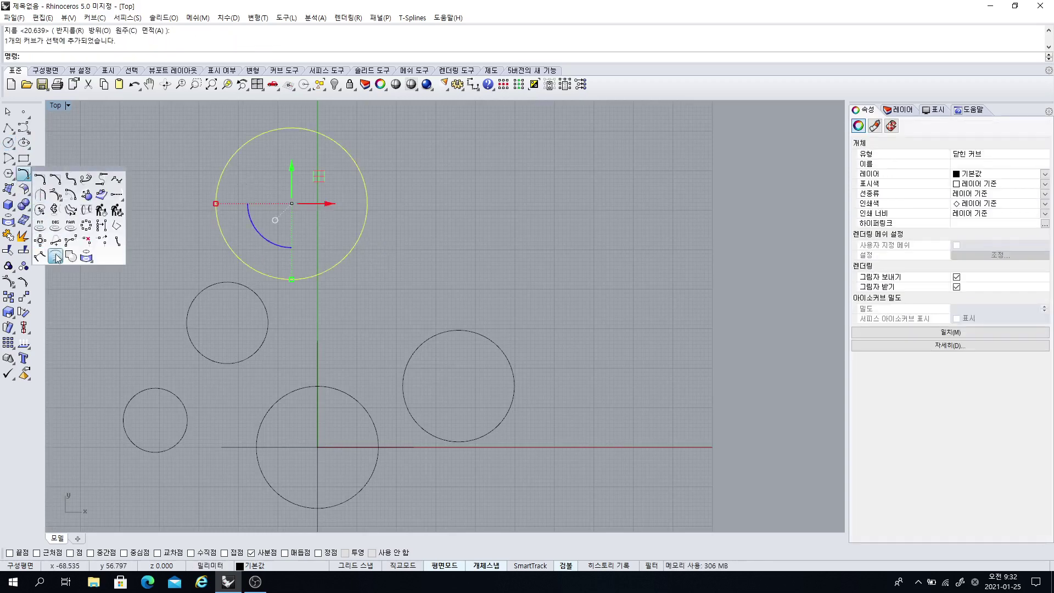
{"action": "left_click", "coordinate": [38, 211]}
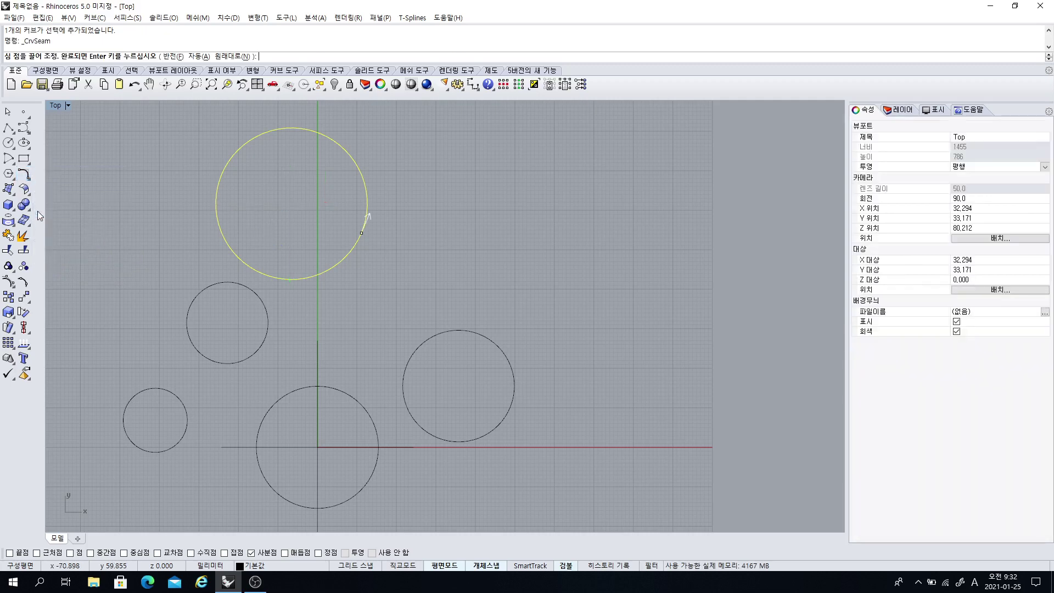
{"action": "right_click_drag", "start_coordinate": [415, 233], "coordinate": [473, 271]}
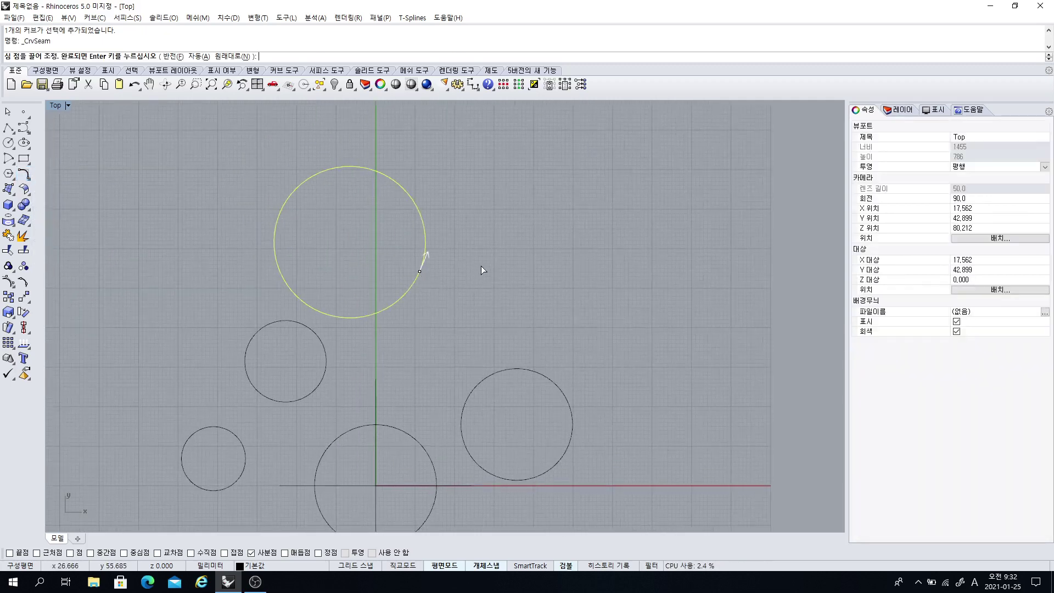
{"action": "right_click", "coordinate": [480, 265]}
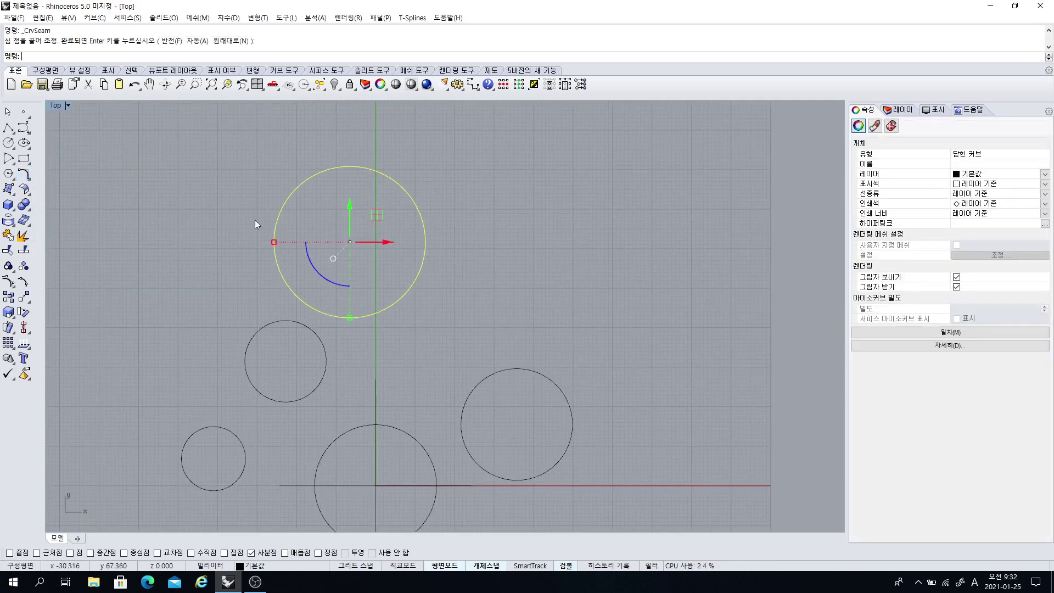
Show the control points of the large circle, the smaller circle below it and the circle at the origin
{"action": "left_click", "coordinate": [8, 282]}
{"action": "left_click", "coordinate": [265, 328]}
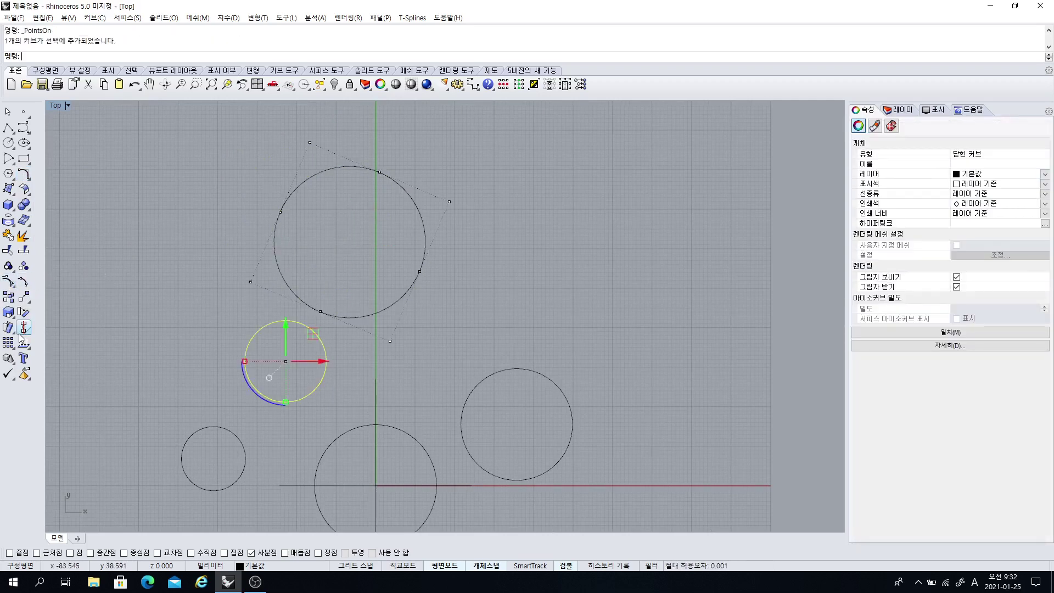
{"action": "left_click", "coordinate": [7, 282]}
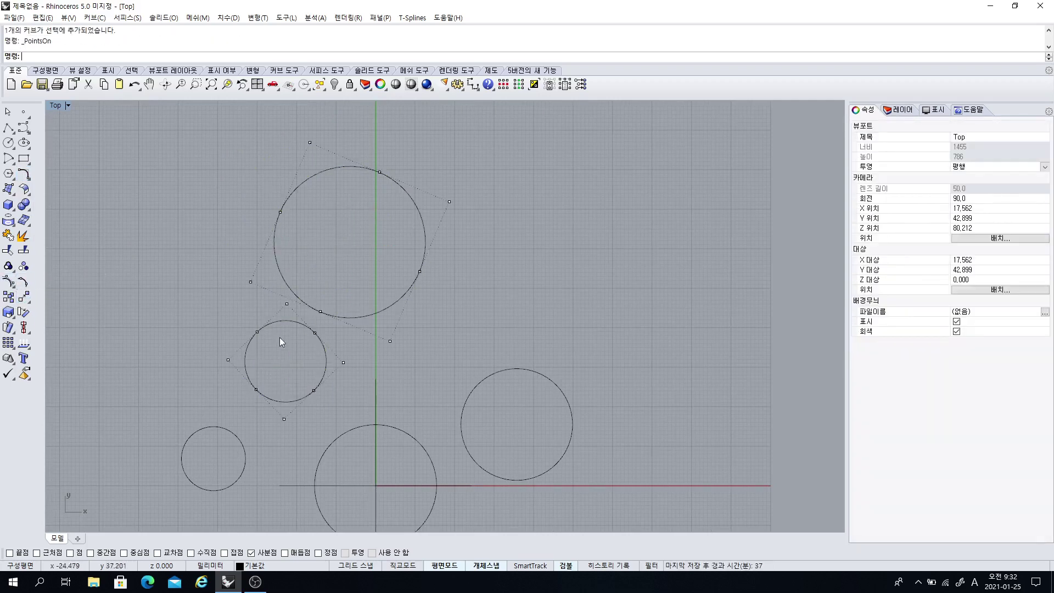
{"action": "left_click", "coordinate": [361, 427]}
{"action": "left_click", "coordinate": [8, 285]}
{"action": "right_click_drag", "start_coordinate": [358, 391], "coordinate": [377, 309]}
{"action": "scroll", "coordinate": [378, 310], "scroll_direction": "down", "scroll_amount": 4}
{"action": "right_click_drag", "start_coordinate": [379, 360], "coordinate": [397, 371]}
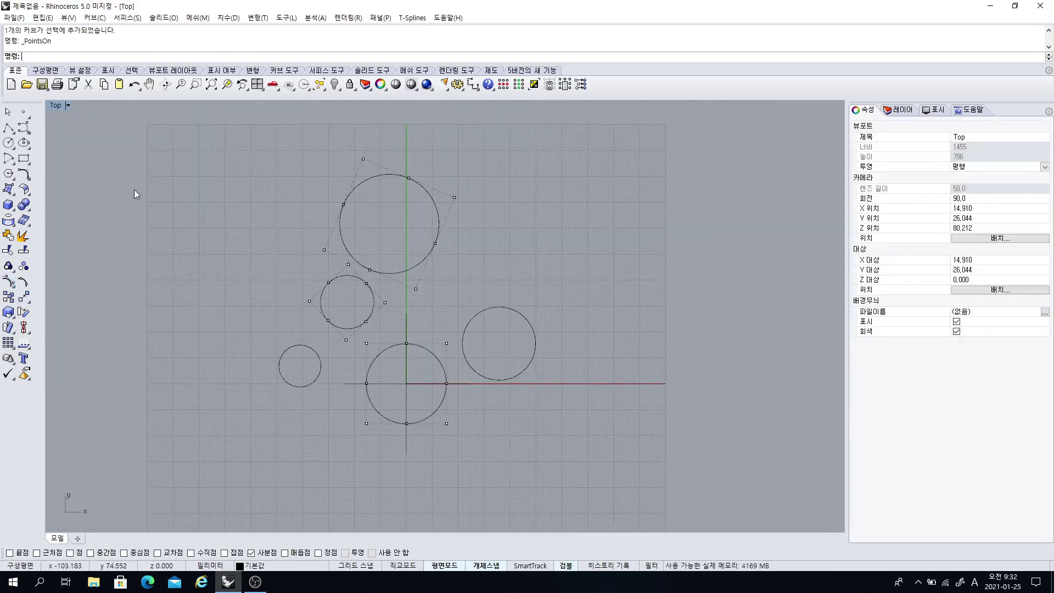
{"action": "scroll", "coordinate": [346, 205], "scroll_direction": "up", "scroll_amount": 2}
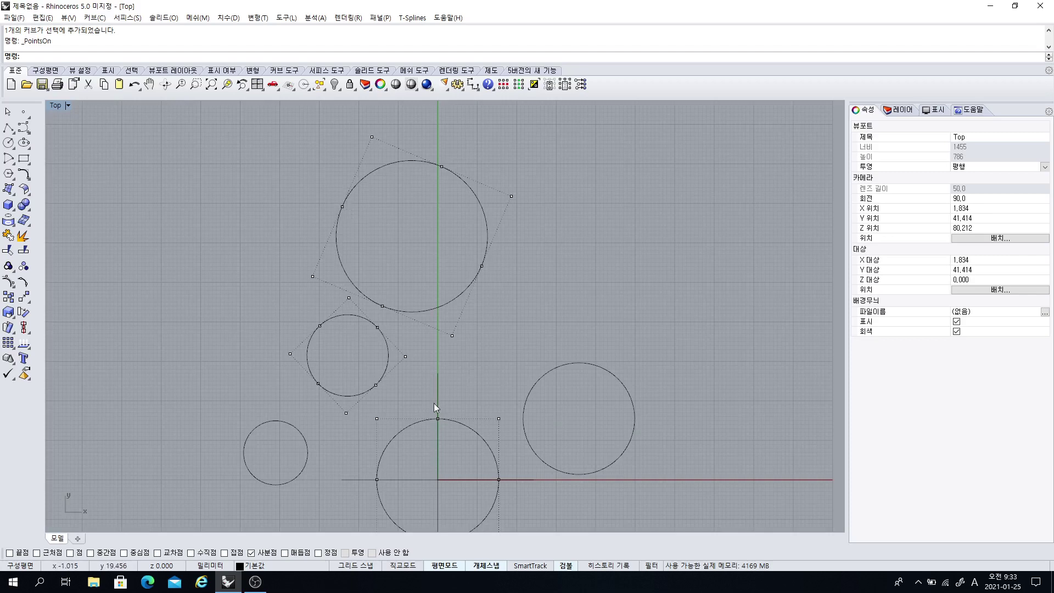
Try the quadrant snap on the large circle with a polyline started to its left
{"action": "left_click", "coordinate": [9, 128]}
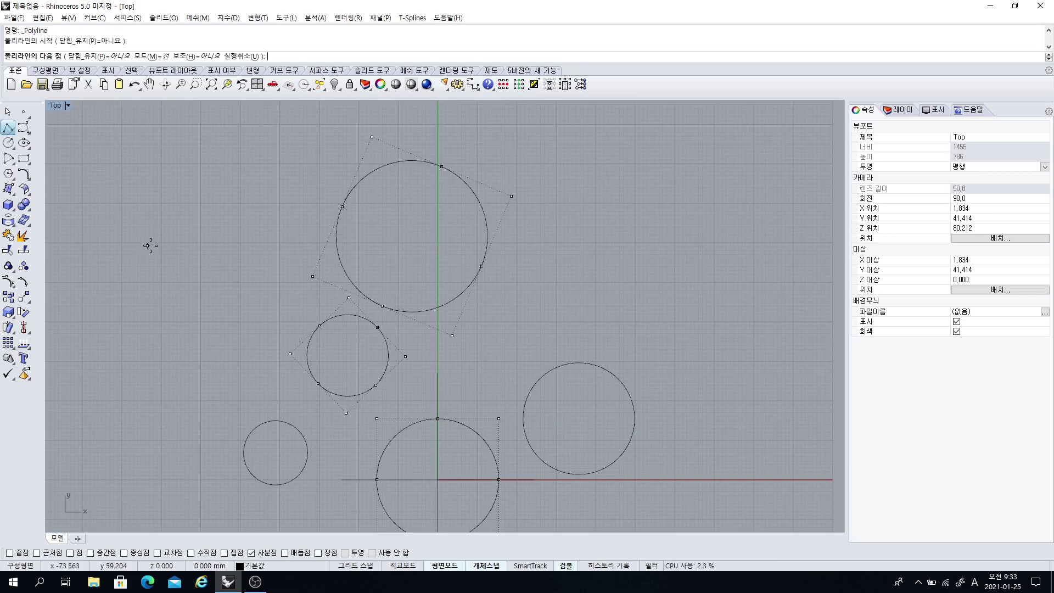
{"action": "left_click", "coordinate": [147, 245]}
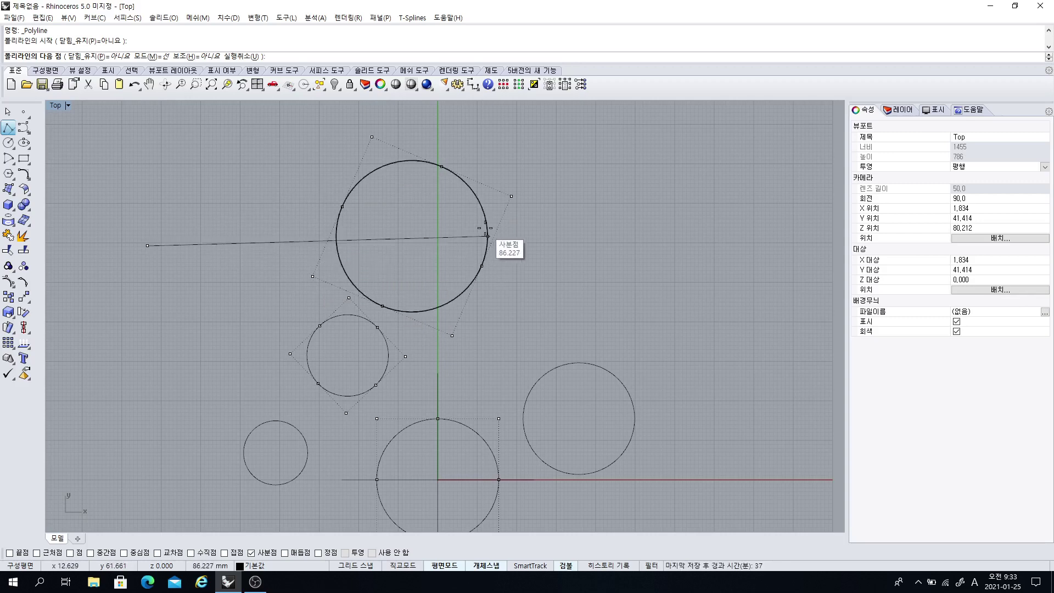
{"action": "key", "text": "Escape"}
Check the large circle's seam point once more, keep its position and deselect the circle
{"action": "right_click_drag", "start_coordinate": [448, 282], "coordinate": [446, 246]}
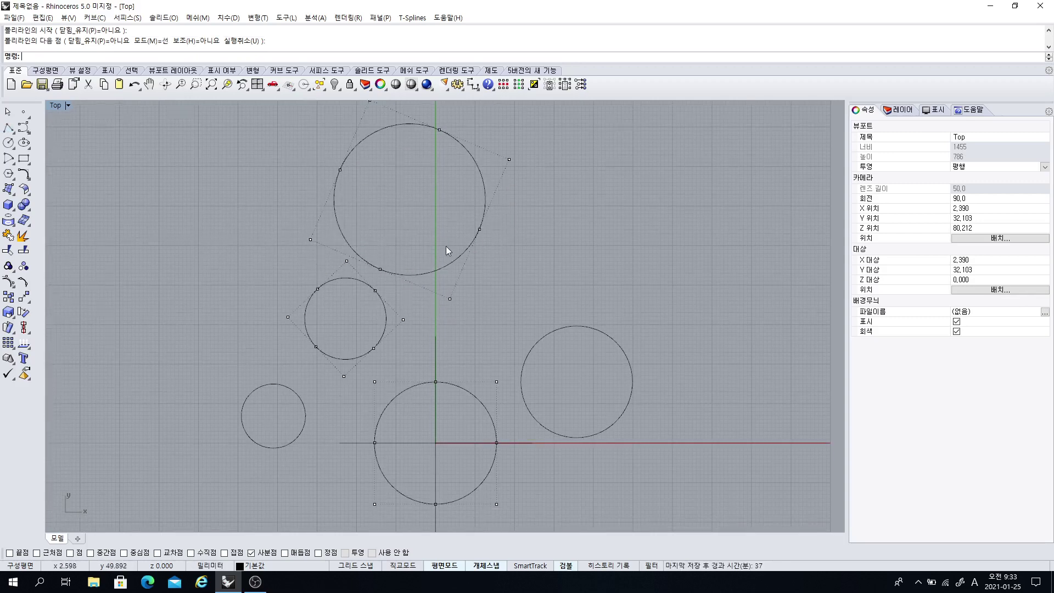
{"action": "left_click", "coordinate": [434, 276]}
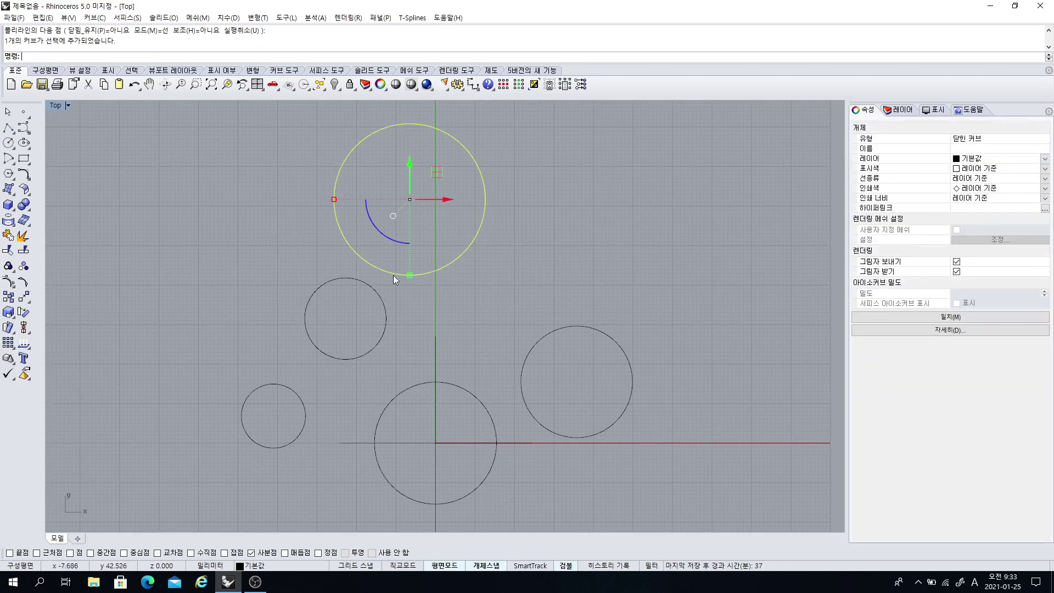
{"action": "left_click", "coordinate": [31, 178]}
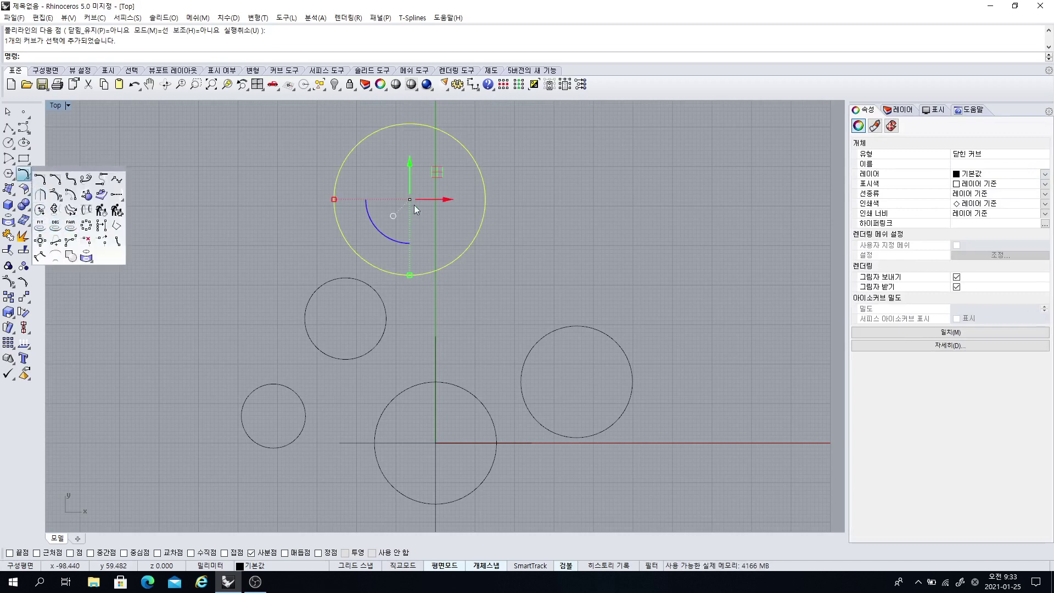
{"action": "left_click", "coordinate": [39, 210]}
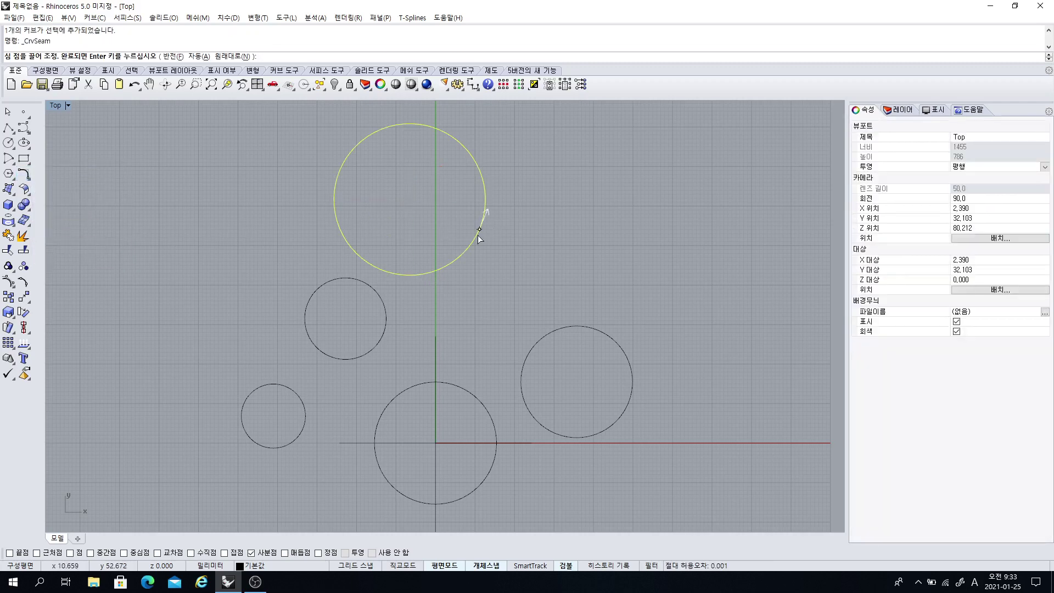
{"action": "key", "text": "Return"}
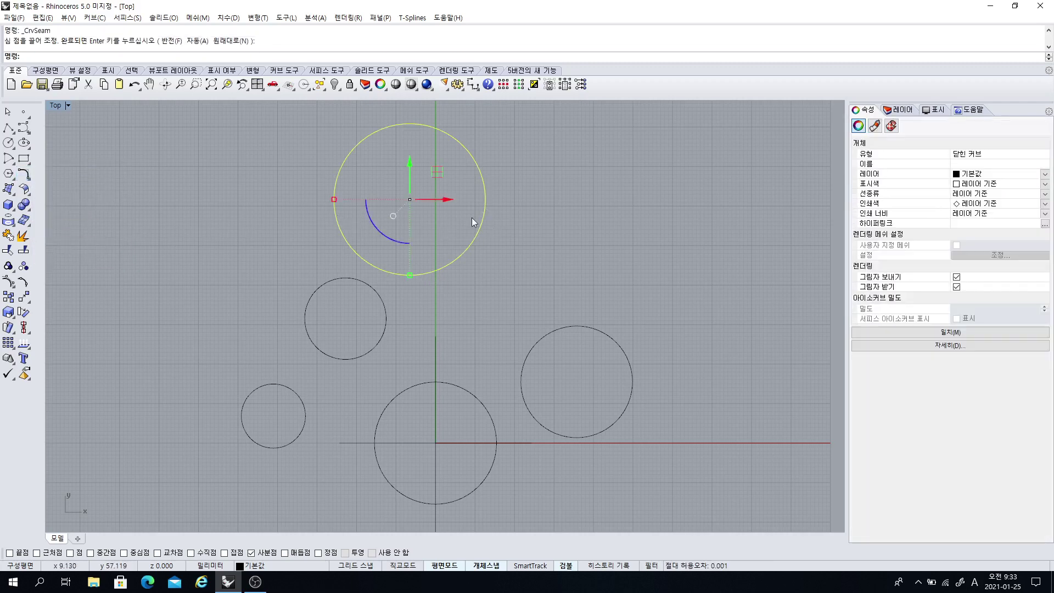
{"action": "key", "text": "Escape"}
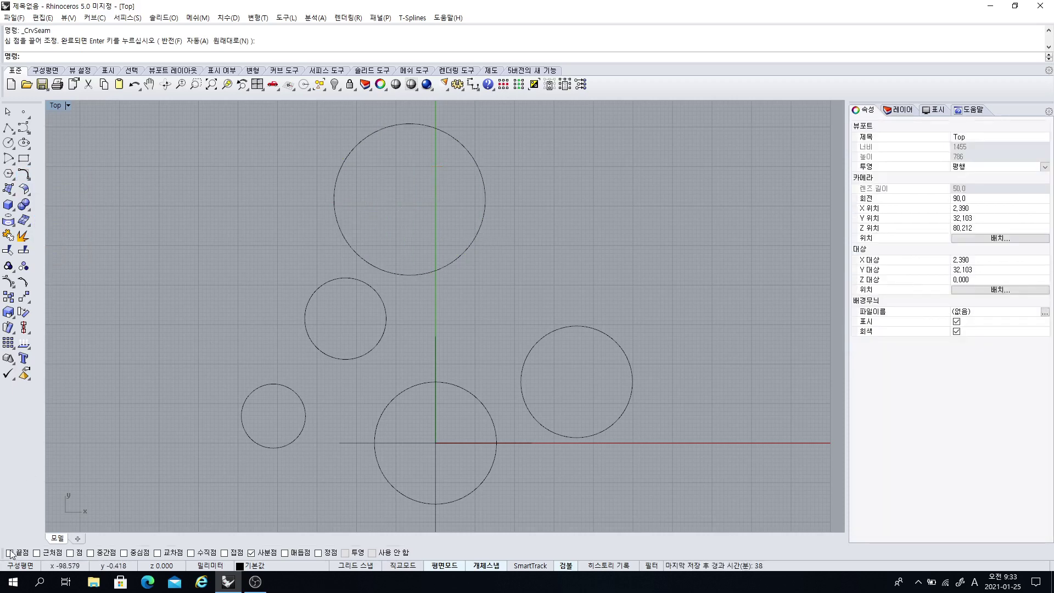
Enable the End snap alongside Quad and try it with a polyline started to the left of the circles
{"action": "left_click", "coordinate": [10, 552]}
{"action": "left_click", "coordinate": [9, 127]}
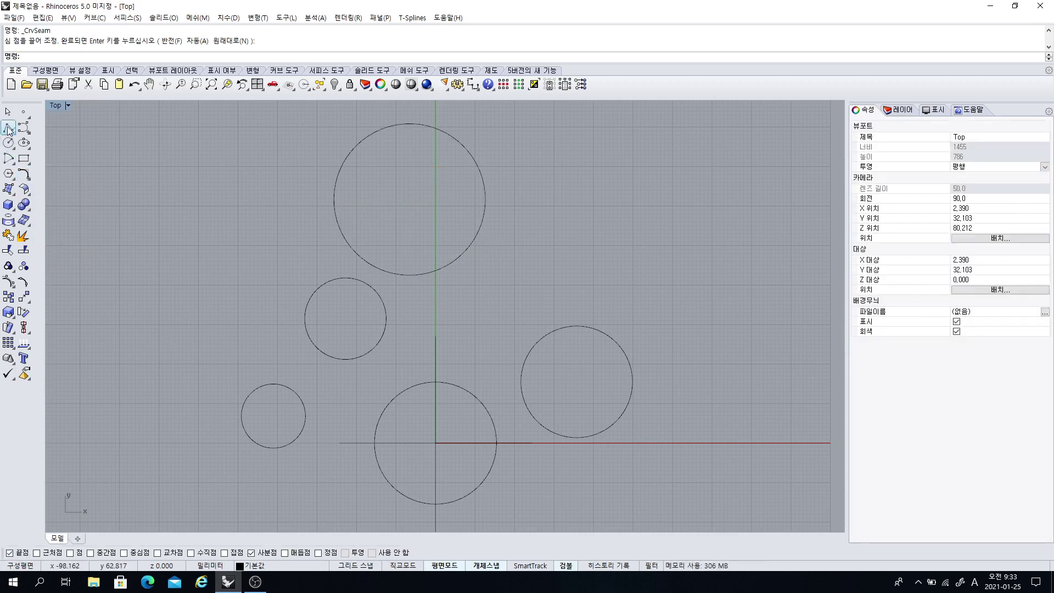
{"action": "left_click", "coordinate": [166, 363]}
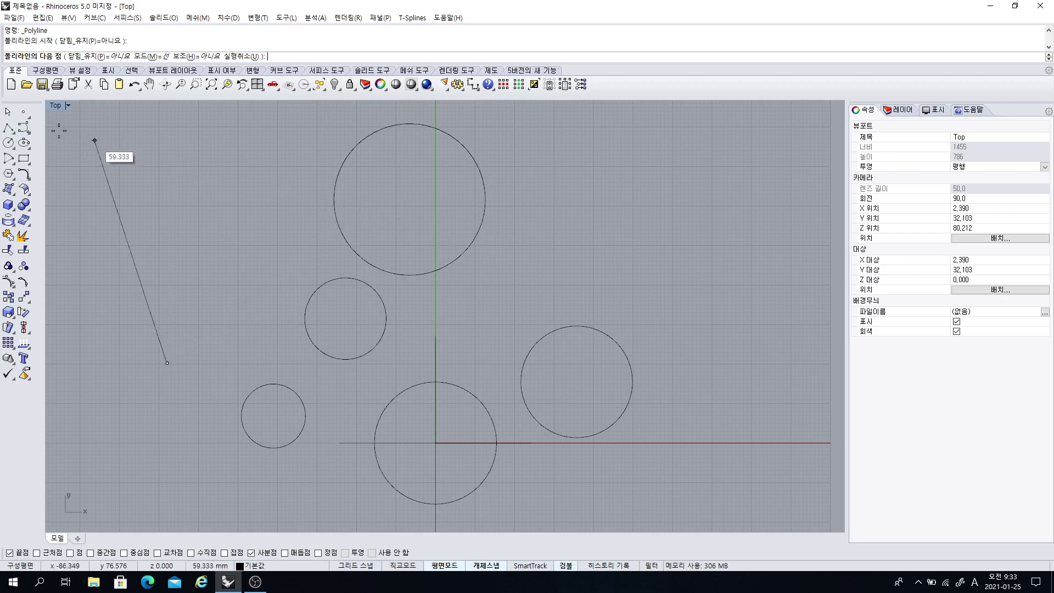
{"action": "left_click", "coordinate": [7, 112]}
Move the large circle to the right so that most of it lies right of the vertical axis
{"action": "scroll", "coordinate": [347, 307], "scroll_direction": "down", "scroll_amount": 4}
{"action": "right_click_drag", "start_coordinate": [348, 319], "coordinate": [344, 351]}
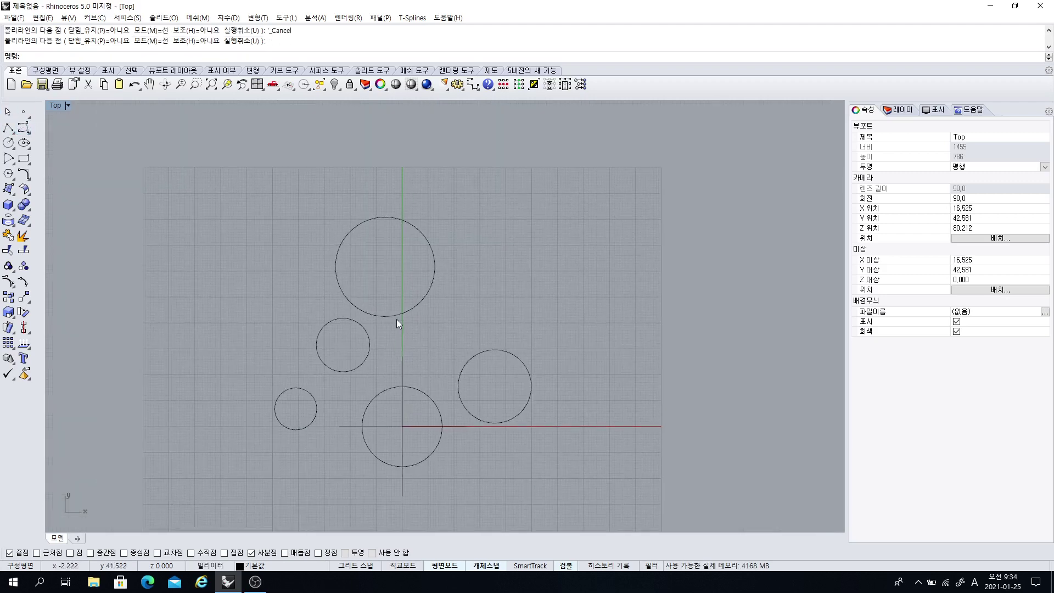
{"action": "left_click", "coordinate": [415, 309]}
{"action": "left_click_drag", "start_coordinate": [426, 247], "coordinate": [486, 255]}
{"action": "left_click", "coordinate": [445, 308]}
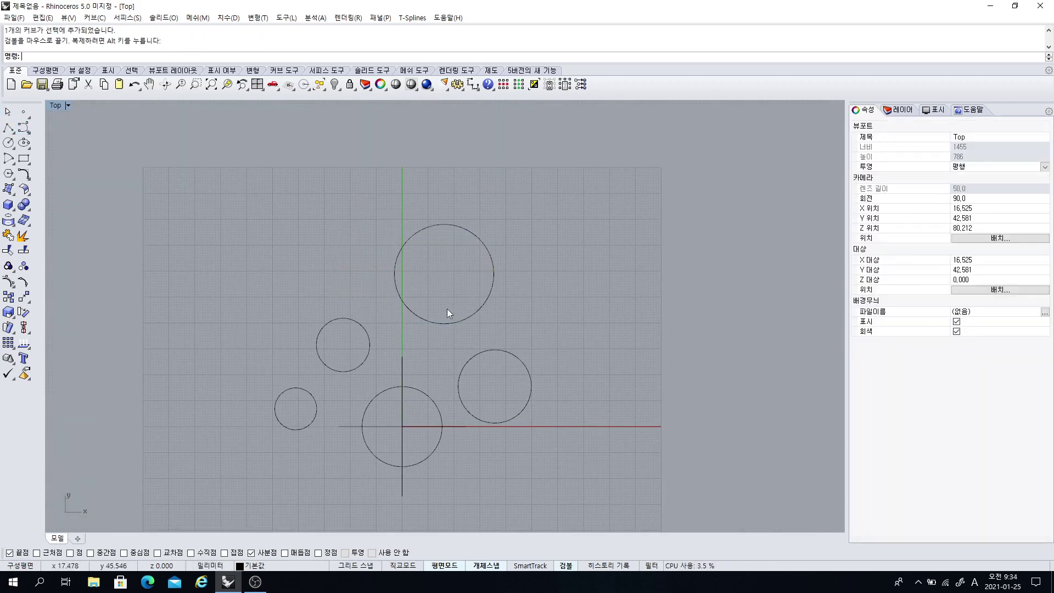
{"action": "scroll", "coordinate": [443, 305], "scroll_direction": "up", "scroll_amount": 2}
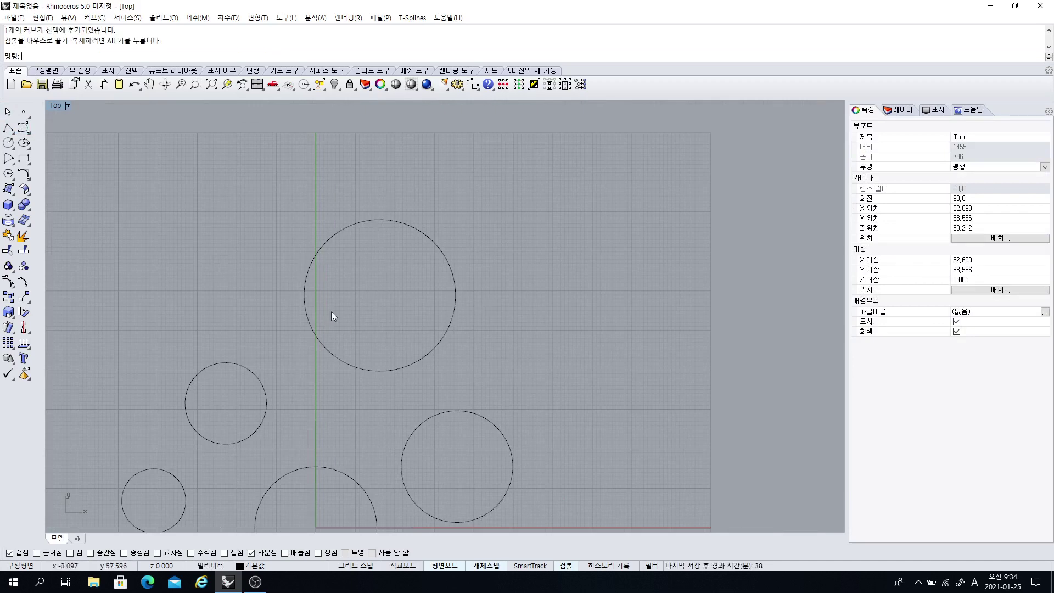
Draw a horizontal ellipse with a long half-axis of about 38 mm to the upper left of the circles
{"action": "scroll", "coordinate": [403, 328], "scroll_direction": "down", "scroll_amount": 2}
{"action": "left_click", "coordinate": [8, 174]}
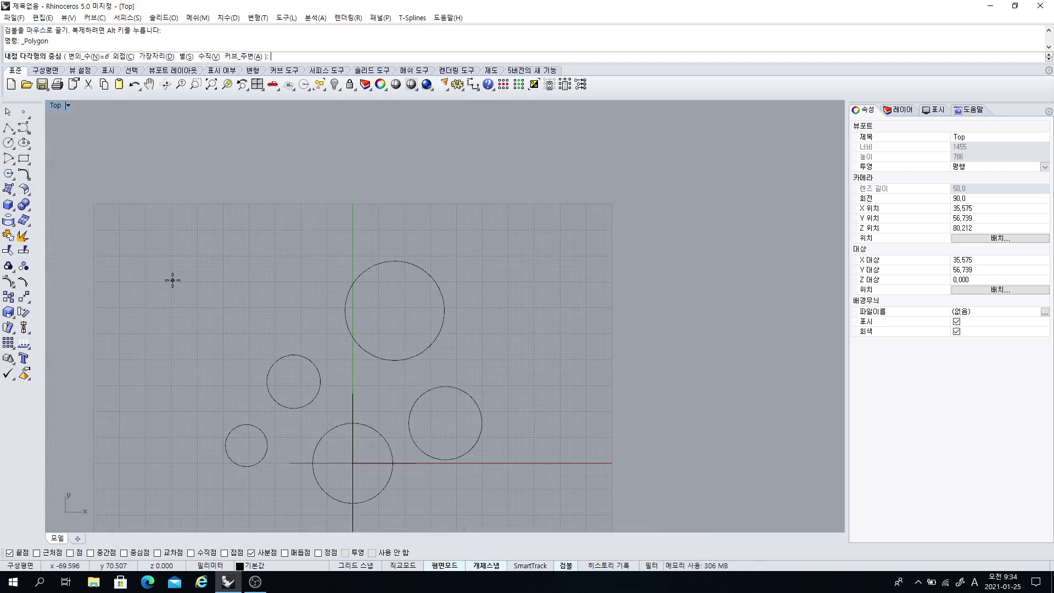
{"action": "left_click", "coordinate": [24, 144]}
{"action": "left_click", "coordinate": [188, 278]}
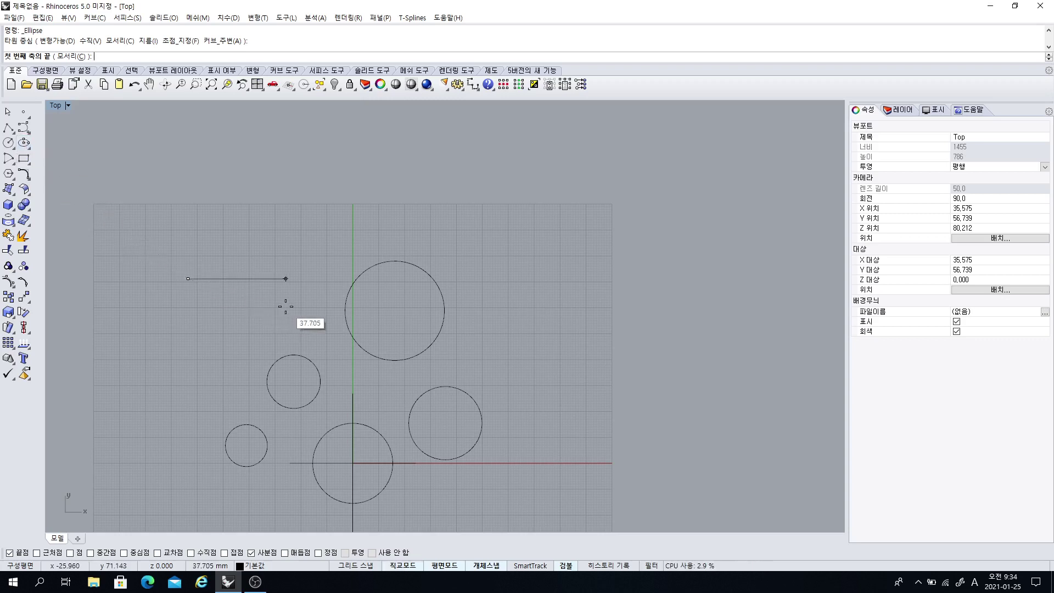
{"action": "left_click", "coordinate": [286, 279]}
{"action": "left_click", "coordinate": [256, 334]}
{"action": "right_click_drag", "start_coordinate": [256, 334], "coordinate": [406, 351]}
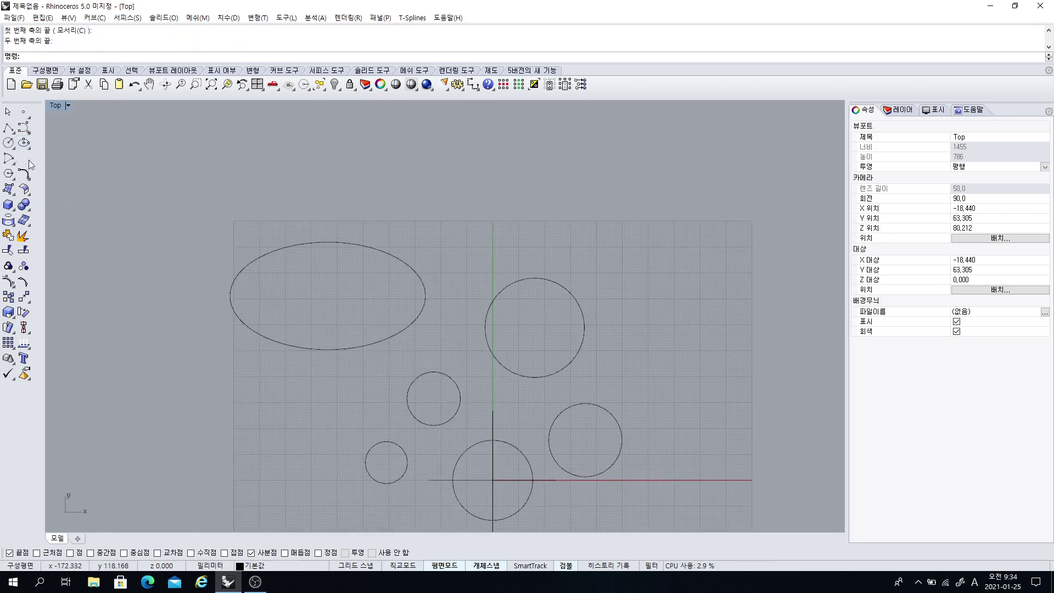
Try the quadrant snap on the ellipse with a polyline started below it
{"action": "left_click", "coordinate": [9, 130]}
{"action": "left_click", "coordinate": [257, 433]}
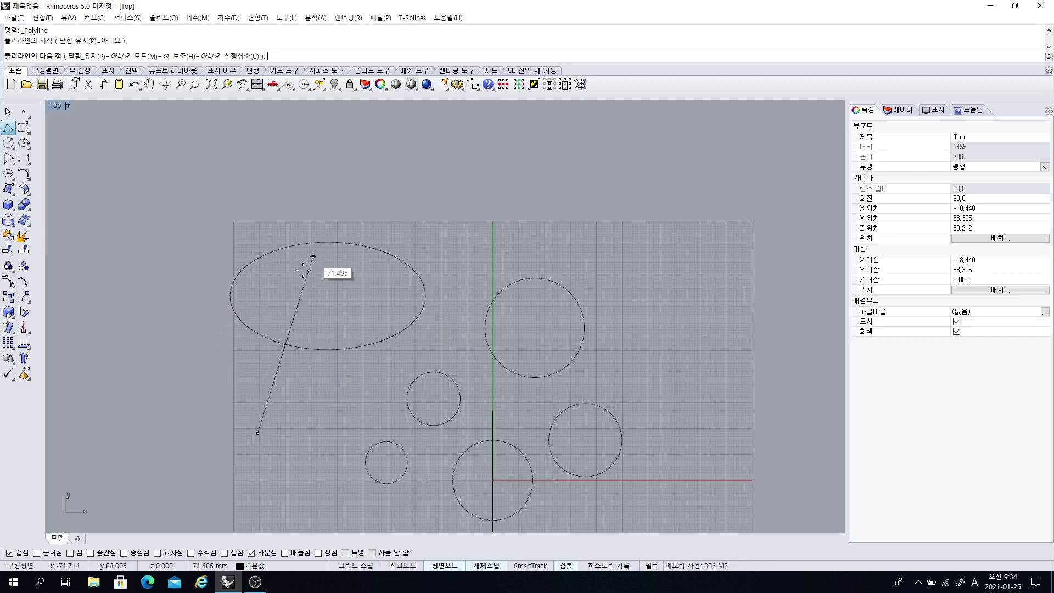
{"action": "key", "text": "Escape"}
Draw a straight polyline from a point below the ellipse to the top quadrant of the large circle
{"action": "scroll", "coordinate": [545, 310], "scroll_direction": "up", "scroll_amount": 5}
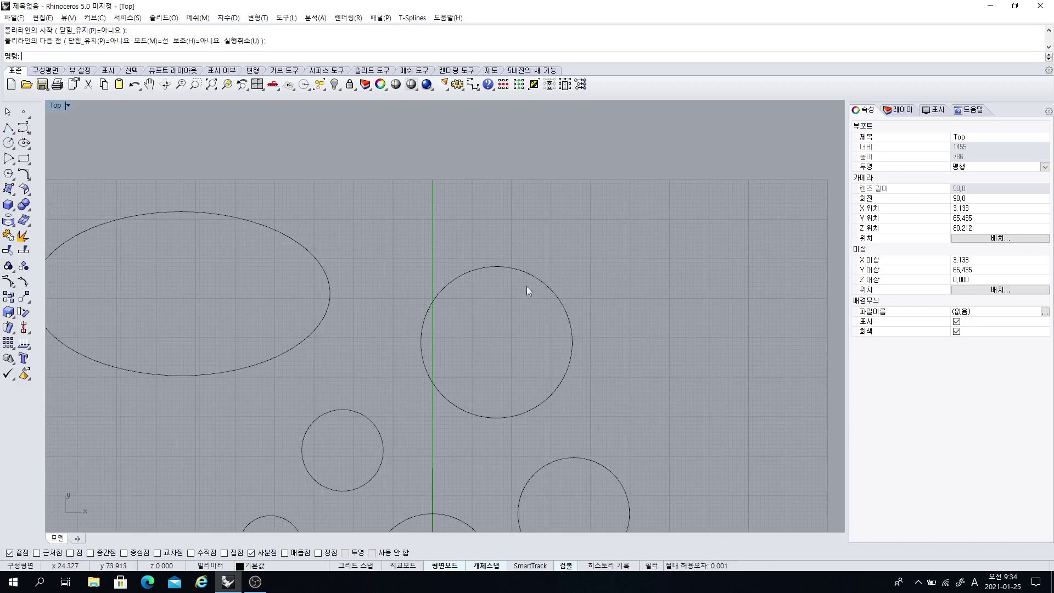
{"action": "left_click", "coordinate": [8, 127]}
{"action": "left_click", "coordinate": [193, 421]}
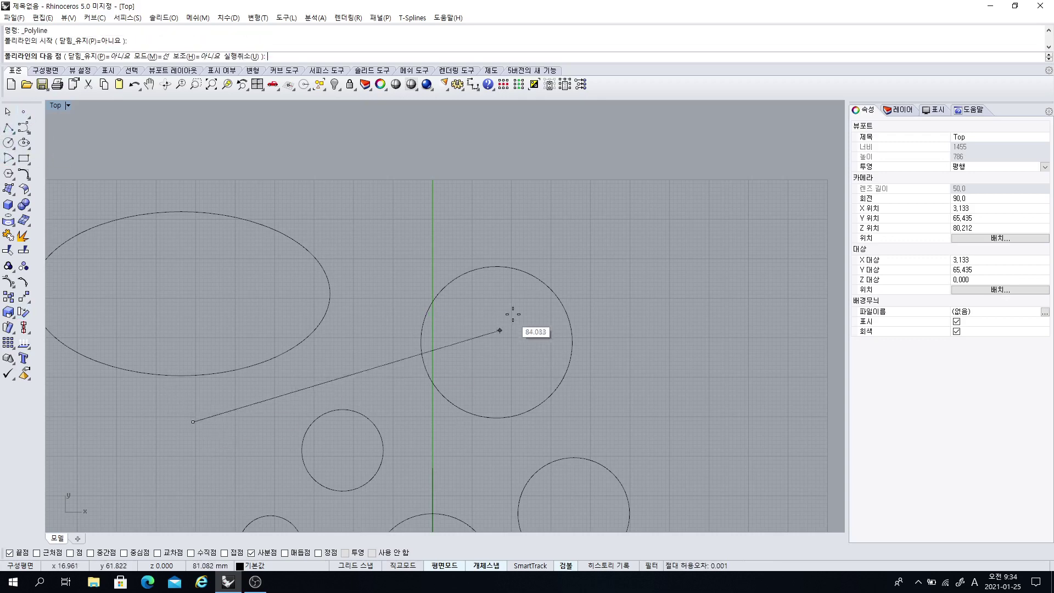
{"action": "left_click", "coordinate": [497, 266]}
{"action": "key", "text": "Return"}
{"action": "key", "text": "Return"}
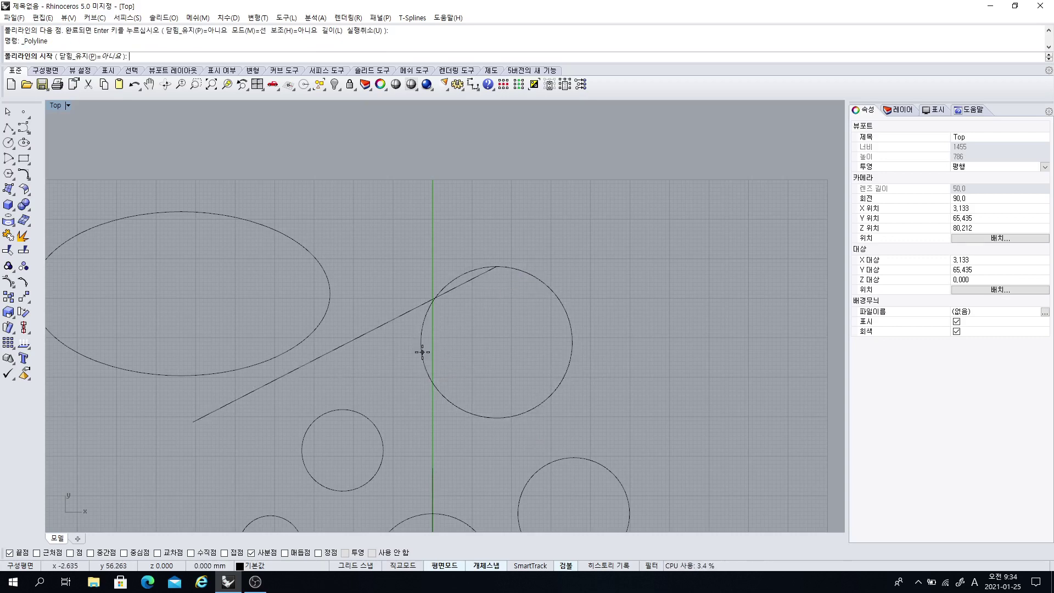
{"action": "scroll", "coordinate": [486, 395], "scroll_direction": "down", "scroll_amount": 2}
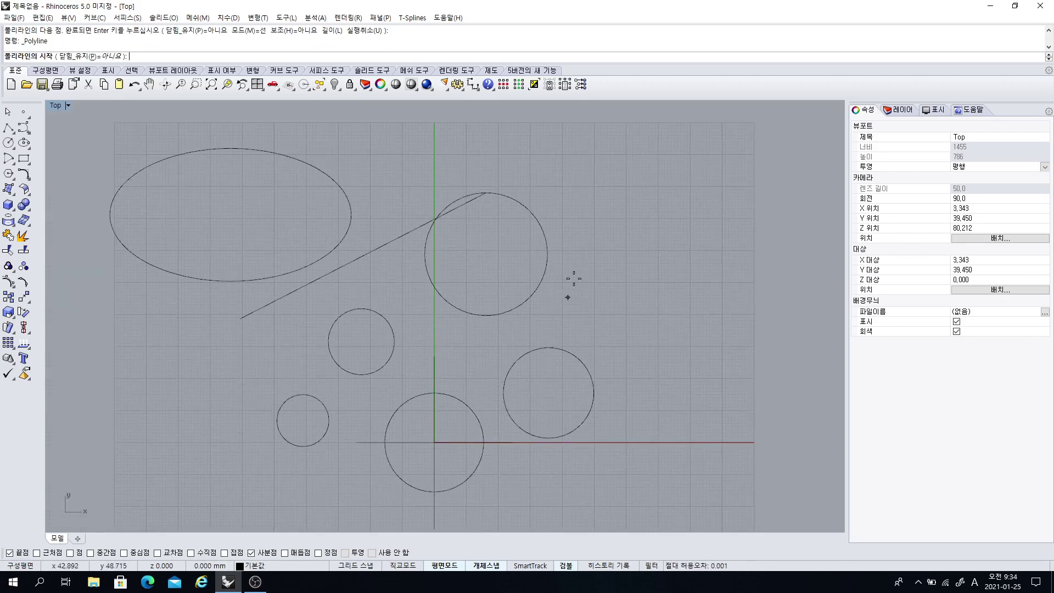
{"action": "key", "text": "Escape"}
Draw a circle about 43 mm in diameter to the right of the large circle and a smaller one below it
{"action": "left_click", "coordinate": [9, 142]}
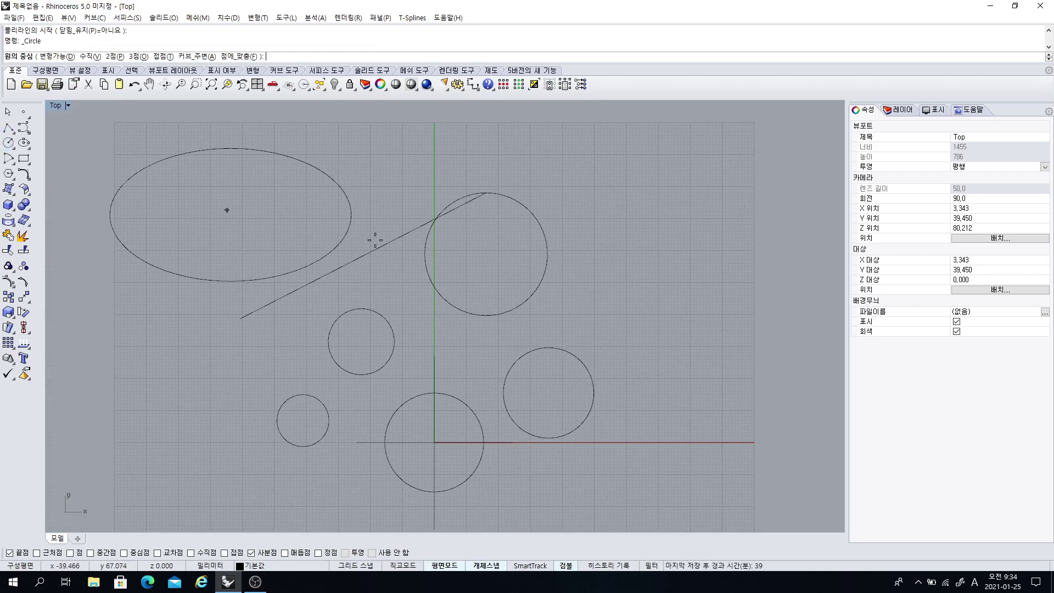
{"action": "left_click", "coordinate": [616, 217]}
{"action": "left_click", "coordinate": [613, 285]}
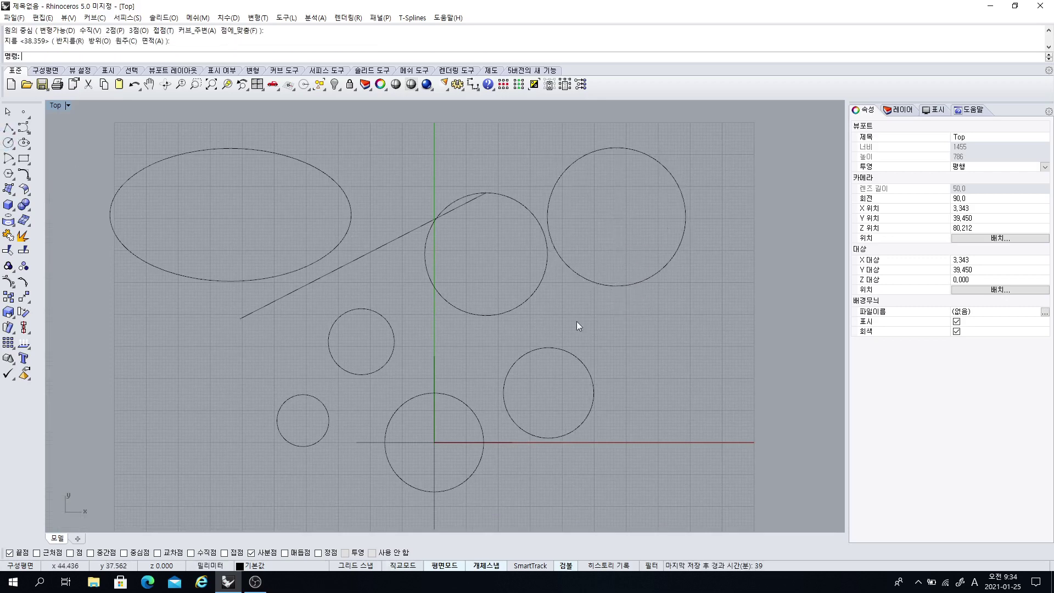
{"action": "left_click", "coordinate": [10, 143]}
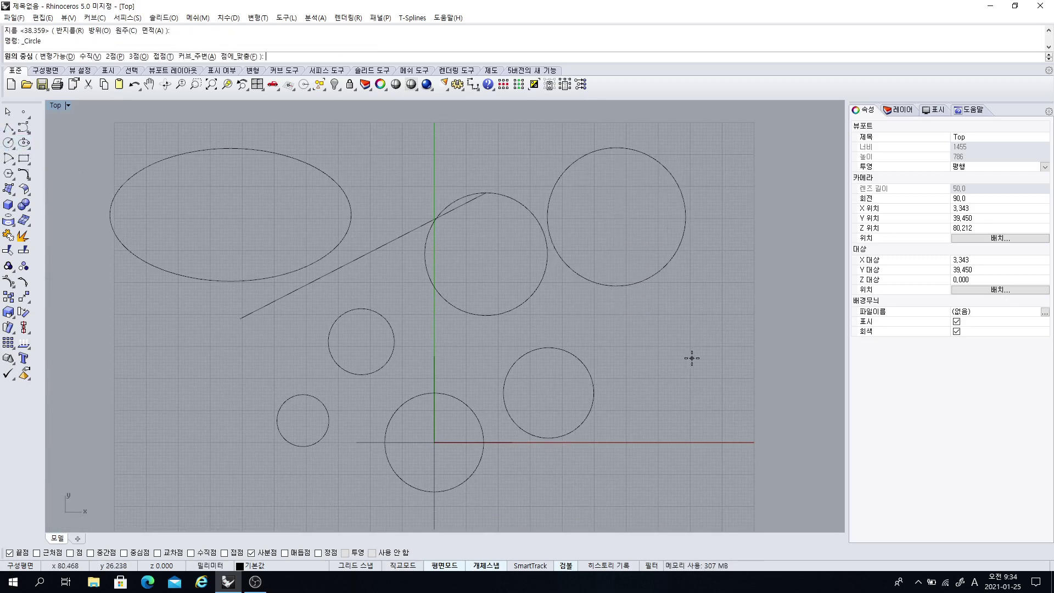
{"action": "left_click", "coordinate": [662, 341]}
{"action": "left_click", "coordinate": [710, 358]}
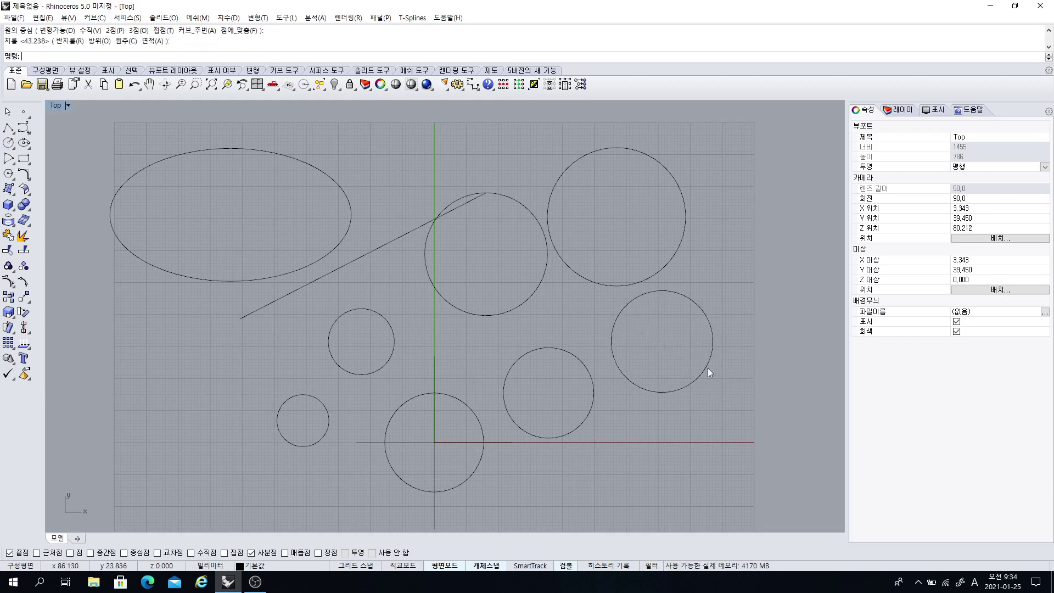
{"action": "right_click_drag", "start_coordinate": [672, 359], "coordinate": [592, 361]}
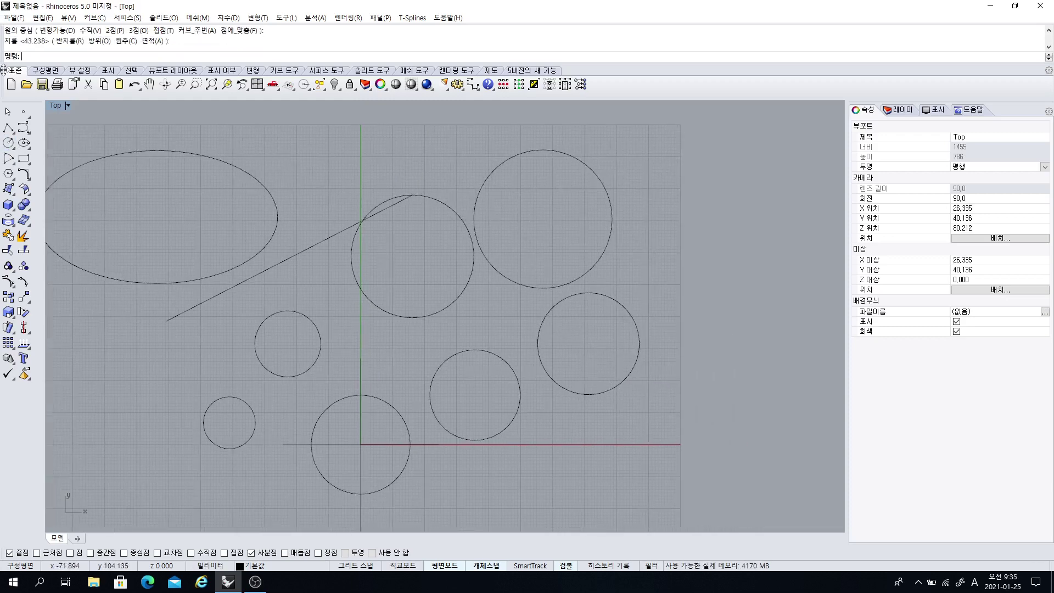
Try the quadrant and end point snaps on the two rightmost circles with polylines started outside them
{"action": "left_click", "coordinate": [9, 129]}
{"action": "left_click", "coordinate": [336, 169]}
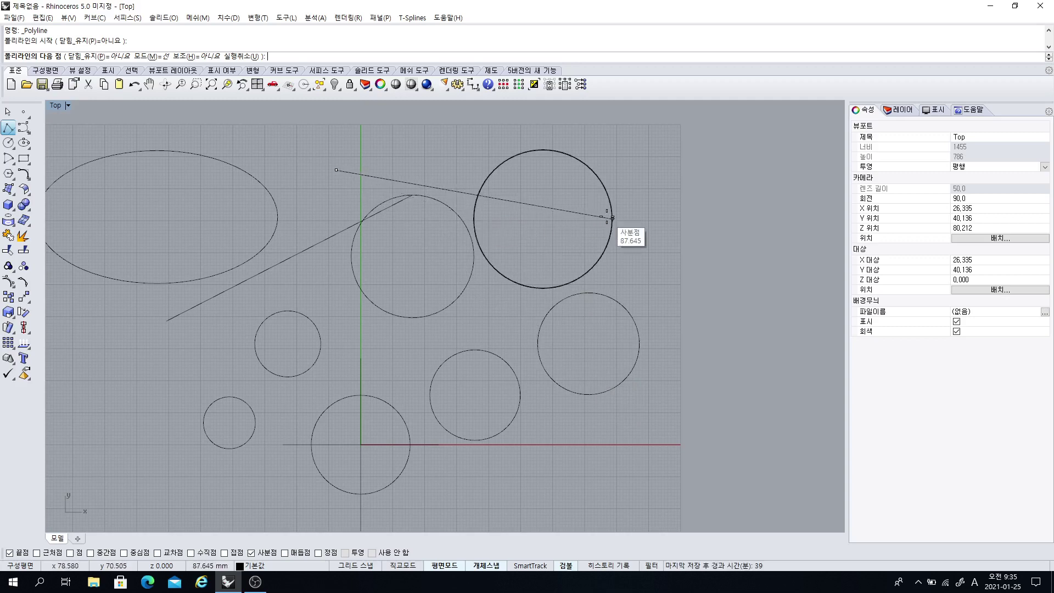
{"action": "key", "text": "Escape"}
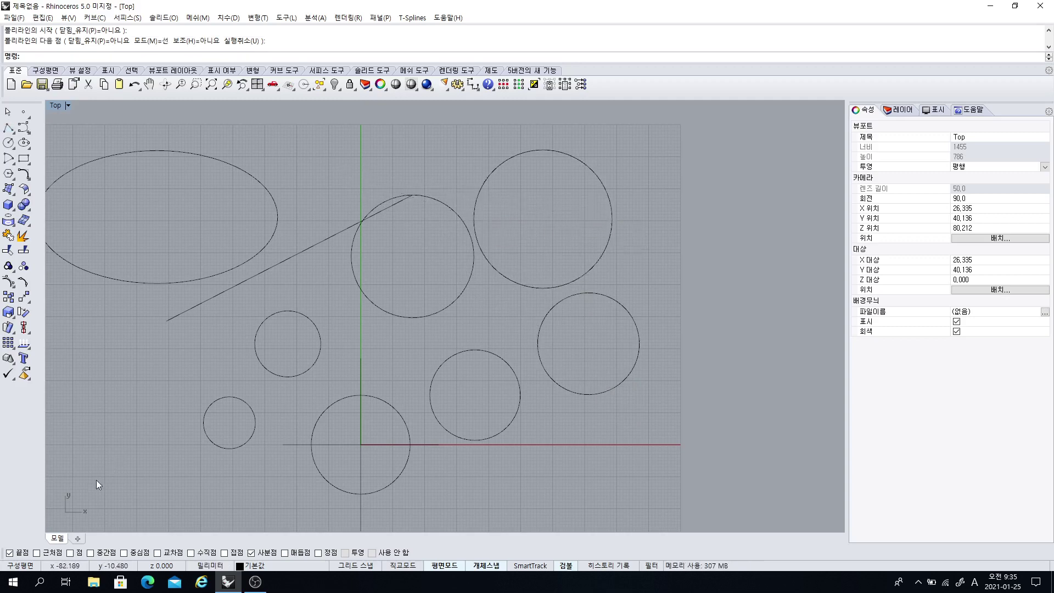
{"action": "left_click", "coordinate": [10, 128]}
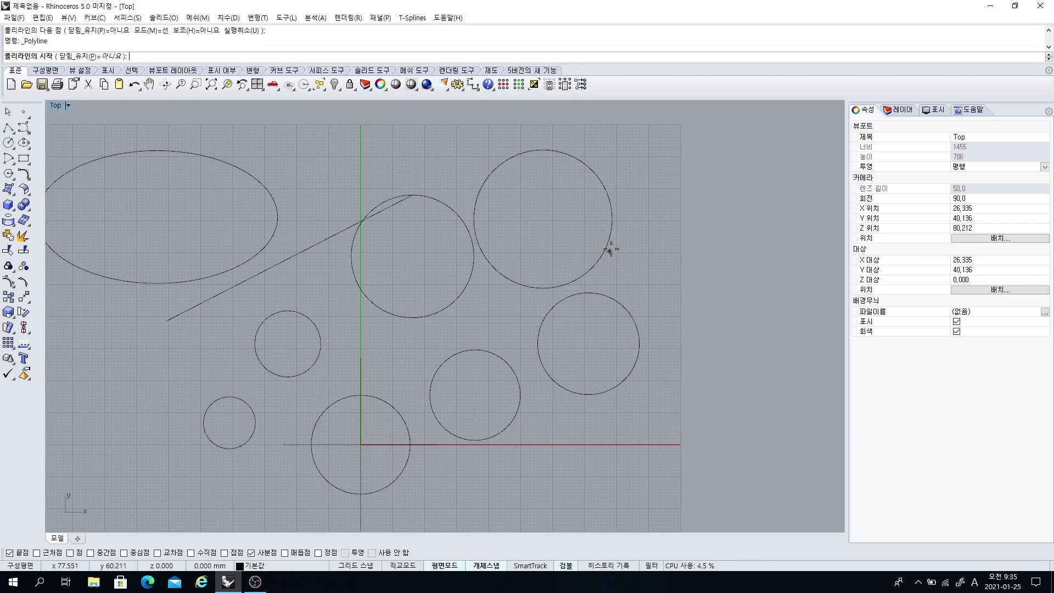
{"action": "left_click", "coordinate": [784, 183]}
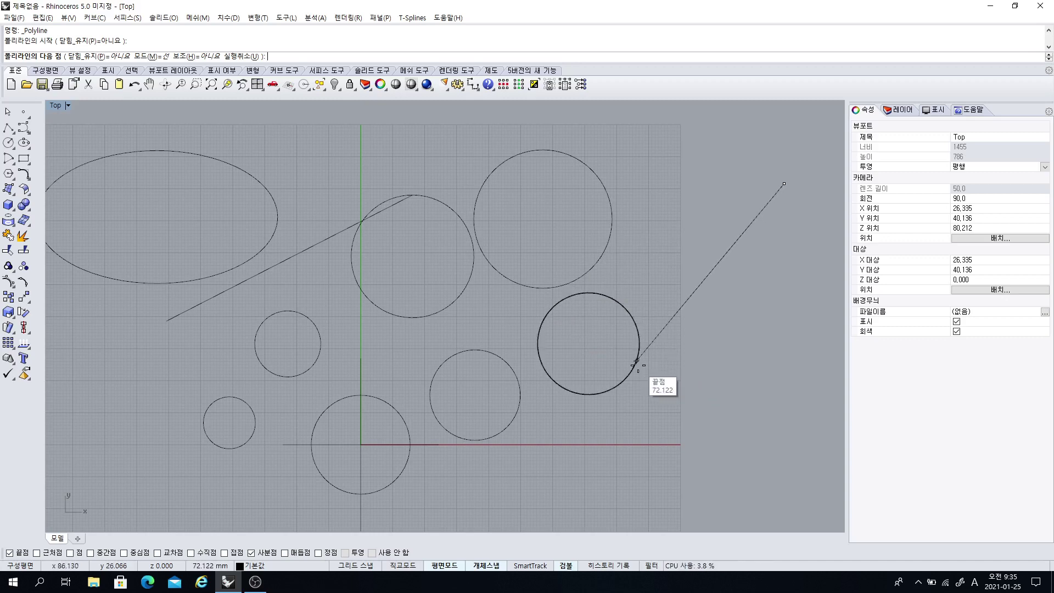
{"action": "key", "text": "Escape"}
Delete all the curves and restore the four-viewport layout
{"action": "scroll", "coordinate": [610, 326], "scroll_direction": "down", "scroll_amount": 5}
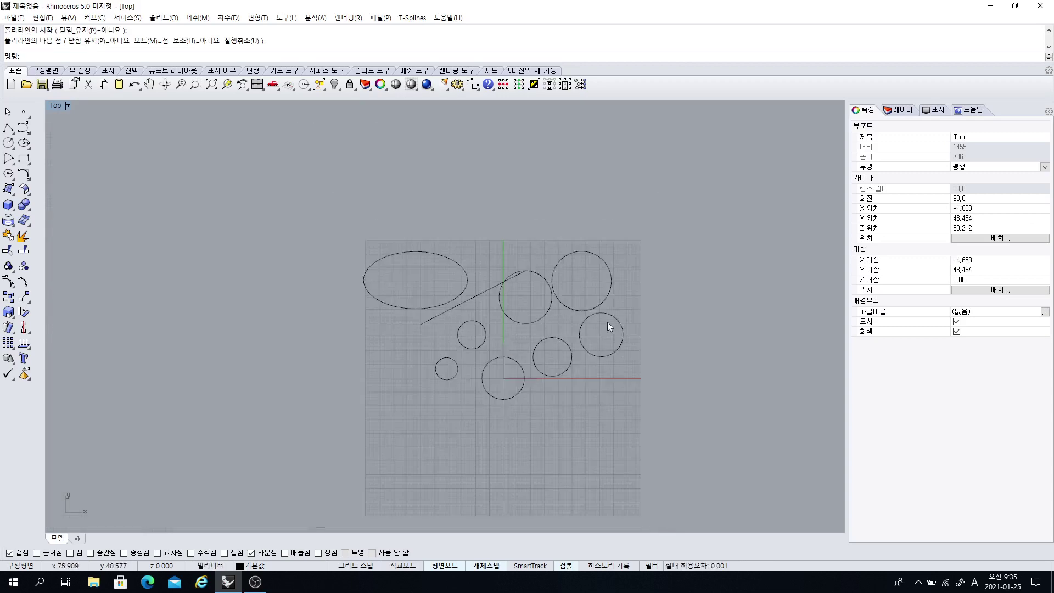
{"action": "left_click_drag", "start_coordinate": [324, 209], "coordinate": [687, 440]}
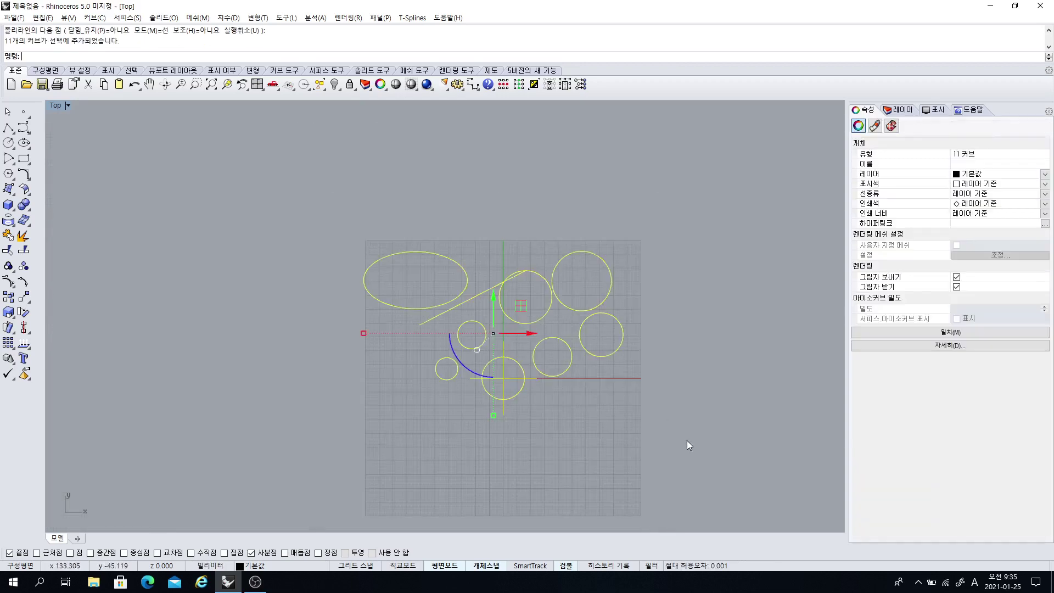
{"action": "key", "text": "Delete"}
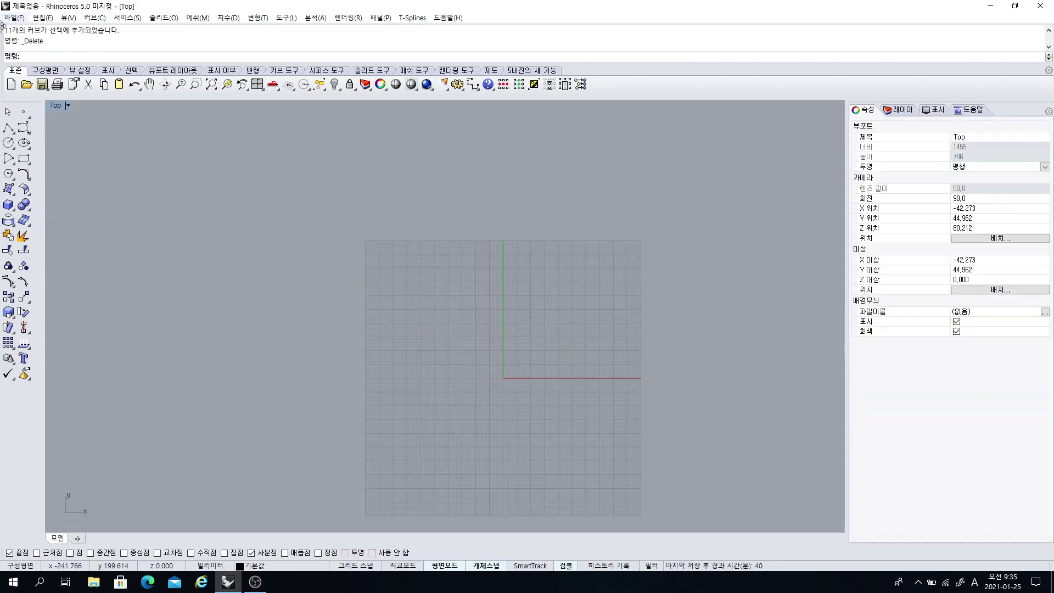
{"action": "double_click", "coordinate": [58, 106]}
Draw two circles about 22 mm in diameter in the Top viewport, one on each side of the vertical axis
{"action": "scroll", "coordinate": [295, 235], "scroll_direction": "up", "scroll_amount": 6}
{"action": "scroll", "coordinate": [294, 232], "scroll_direction": "up", "scroll_amount": 3}
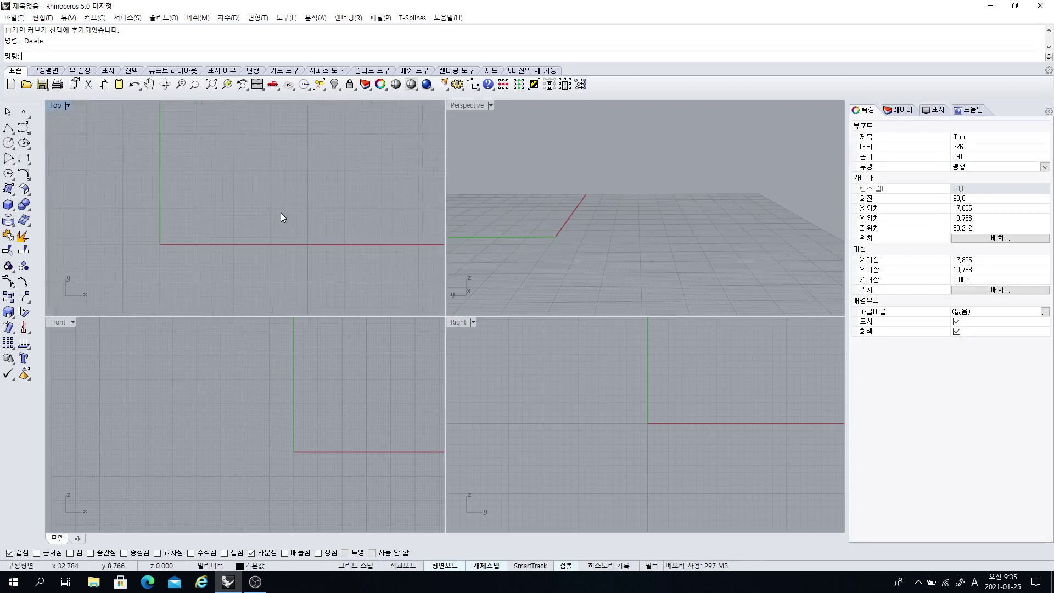
{"action": "scroll", "coordinate": [280, 213], "scroll_direction": "up", "scroll_amount": 3}
{"action": "left_click", "coordinate": [7, 142]}
{"action": "left_click", "coordinate": [130, 185]}
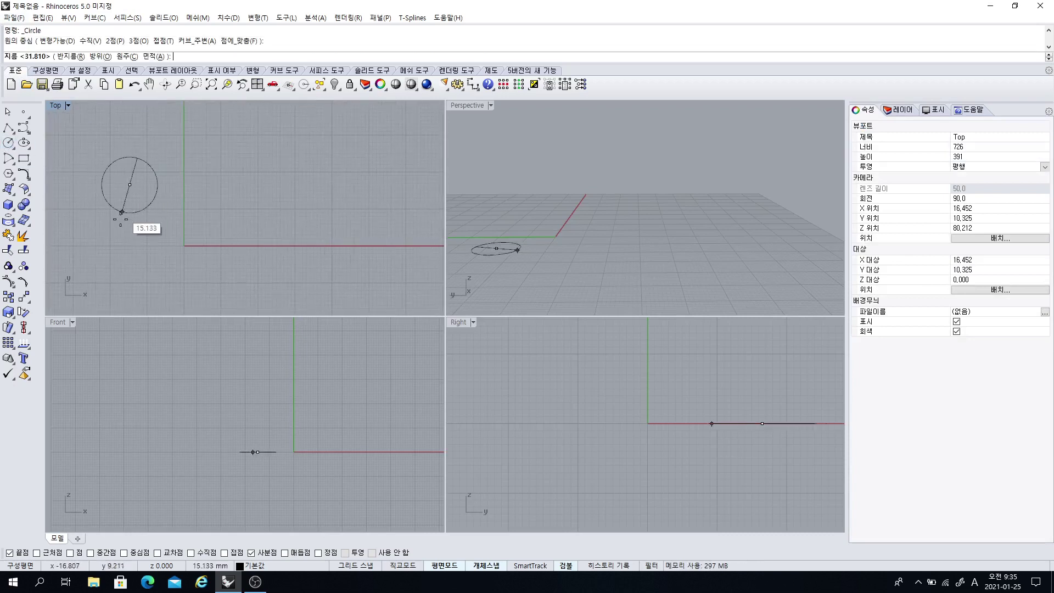
{"action": "left_click", "coordinate": [165, 212]}
{"action": "left_click", "coordinate": [9, 144]}
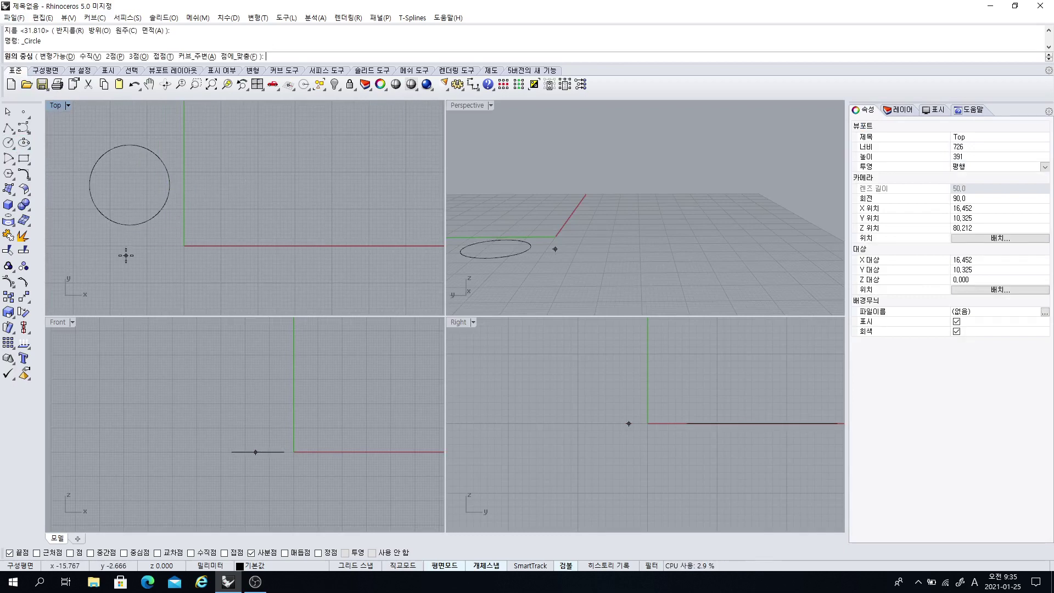
{"action": "left_click", "coordinate": [243, 180]}
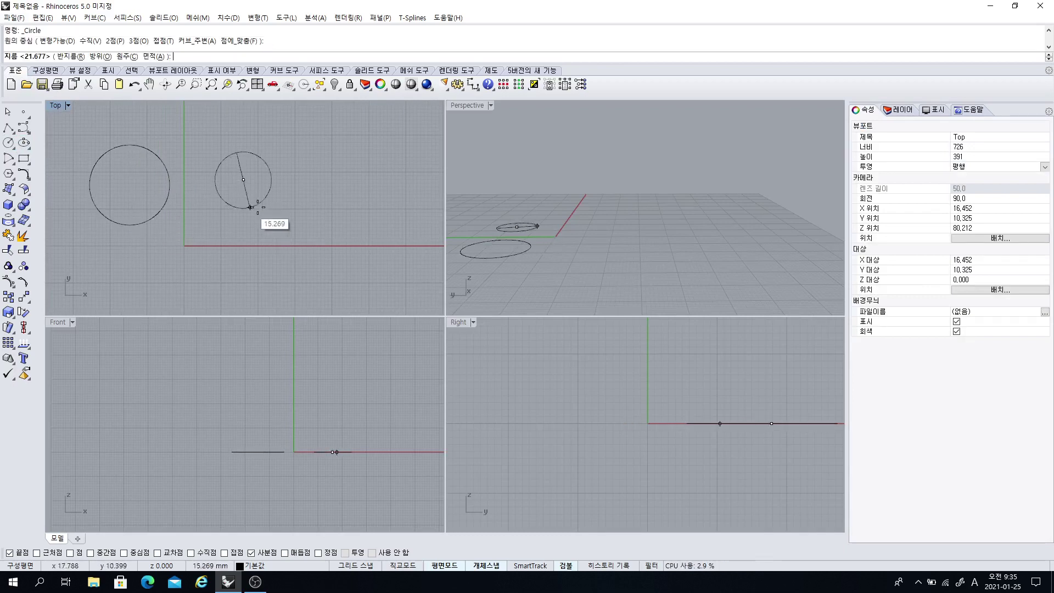
{"action": "left_click", "coordinate": [273, 210]}
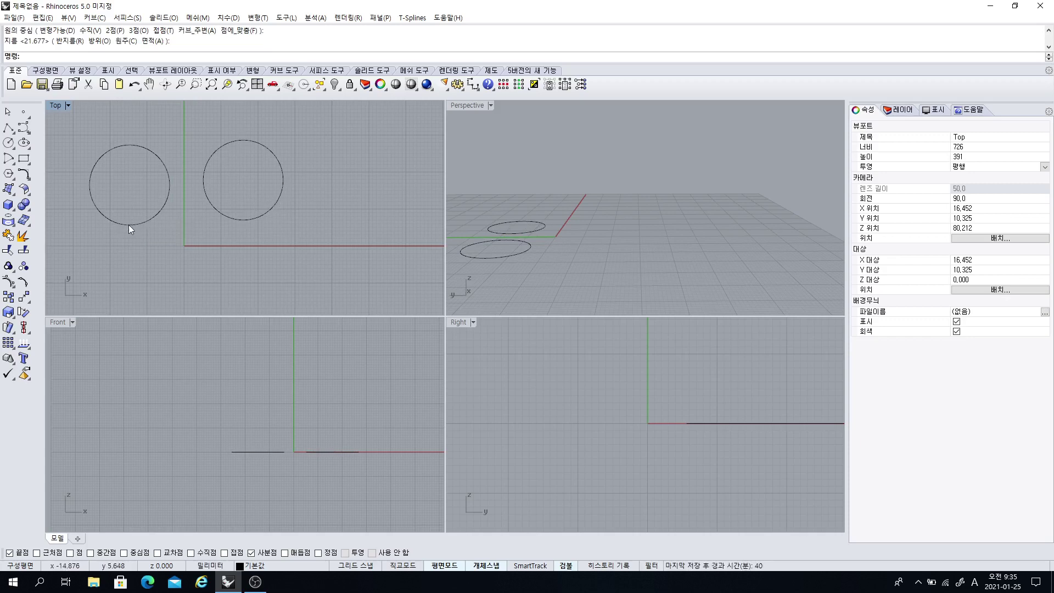
Draw a trial line from below the left circle to the lower-right part of the right circle and delete it
{"action": "left_click", "coordinate": [8, 129]}
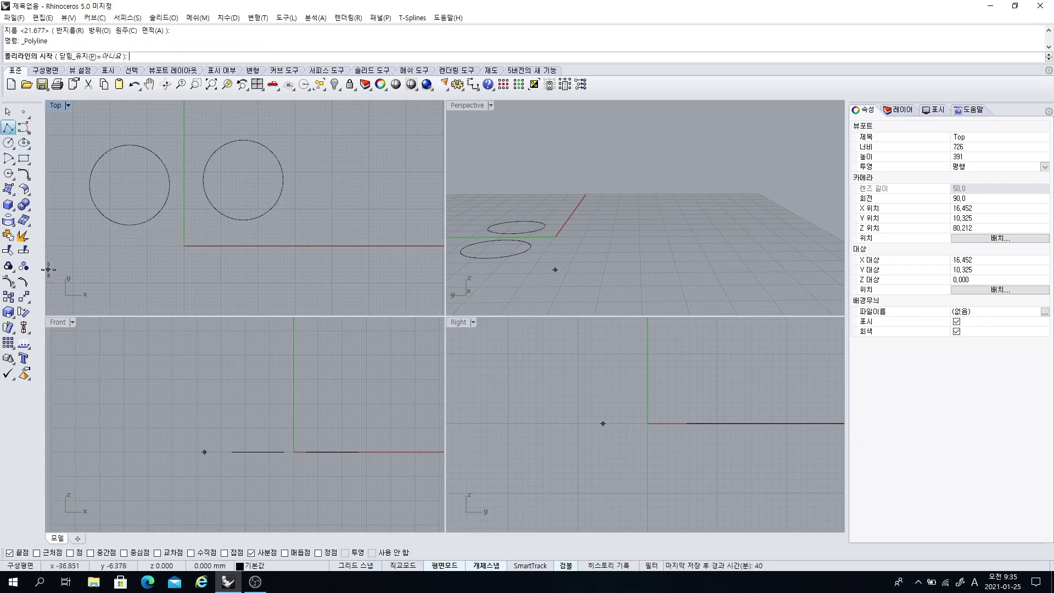
{"action": "left_click", "coordinate": [80, 276]}
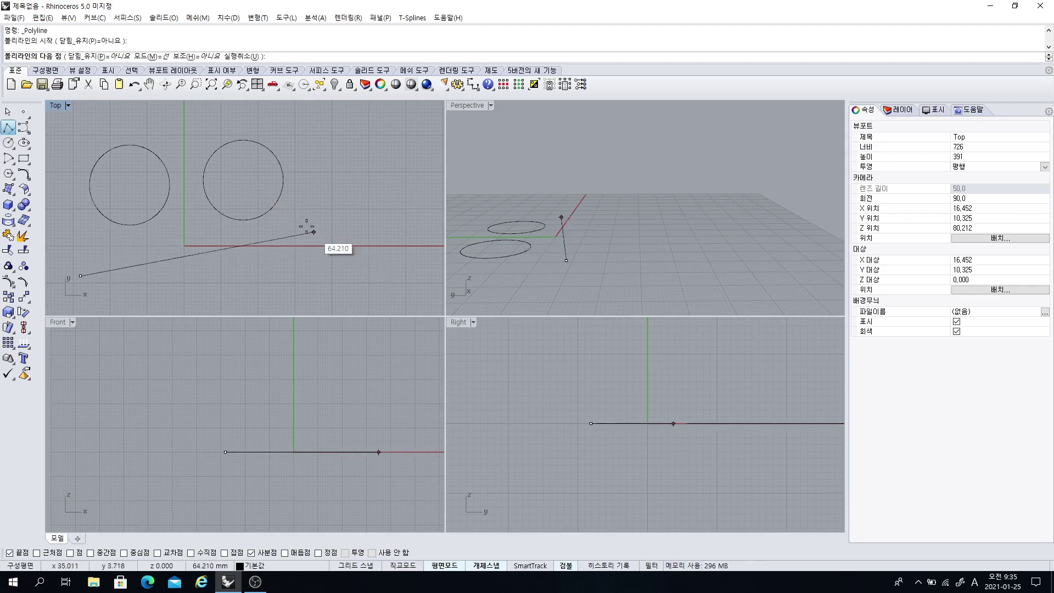
{"action": "left_click", "coordinate": [272, 208]}
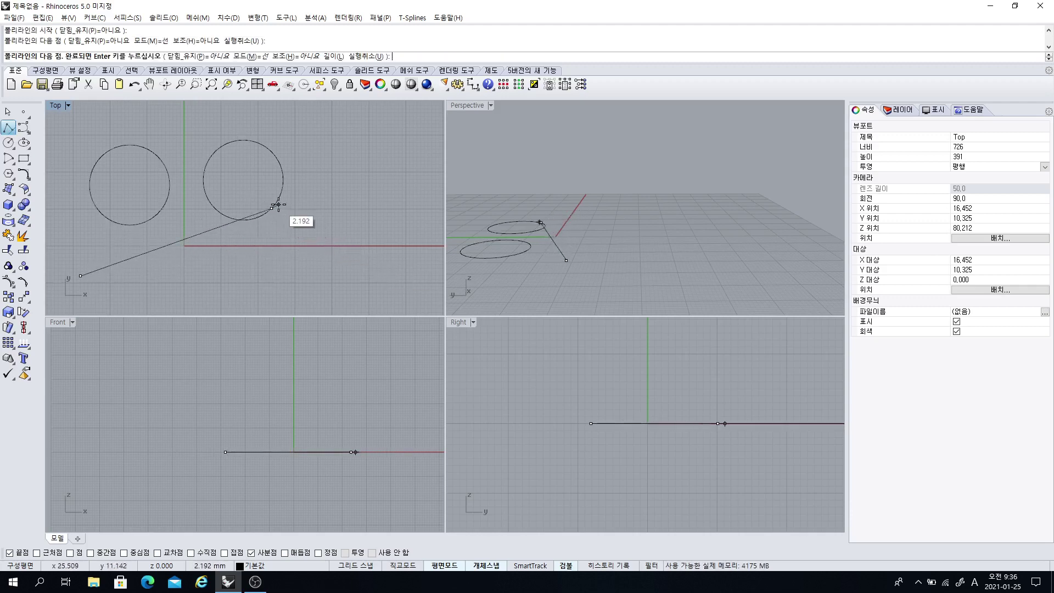
{"action": "key", "text": "Return"}
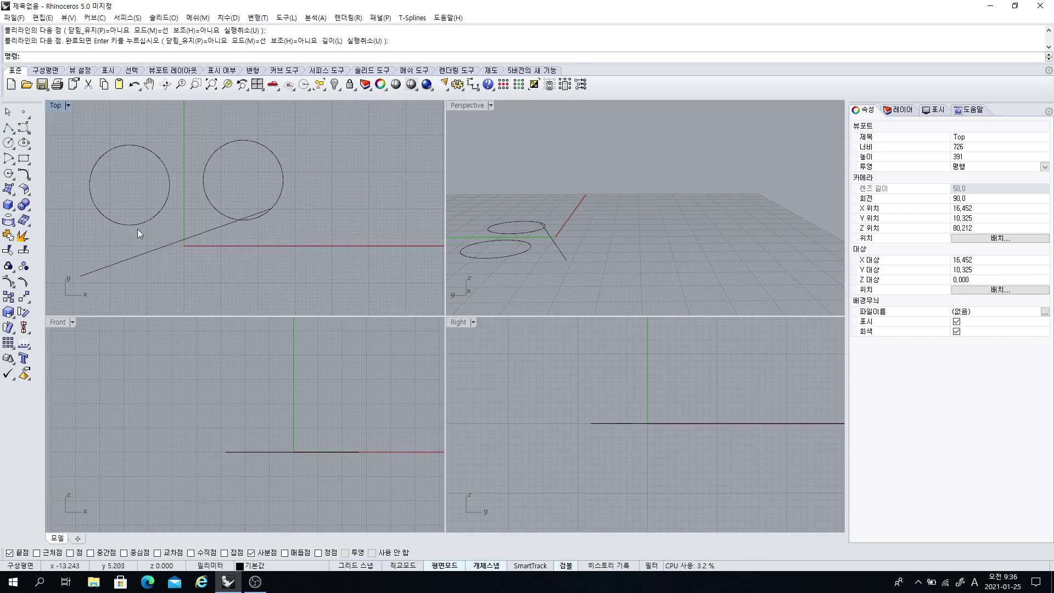
{"action": "left_click", "coordinate": [151, 240]}
{"action": "key", "text": "Delete"}
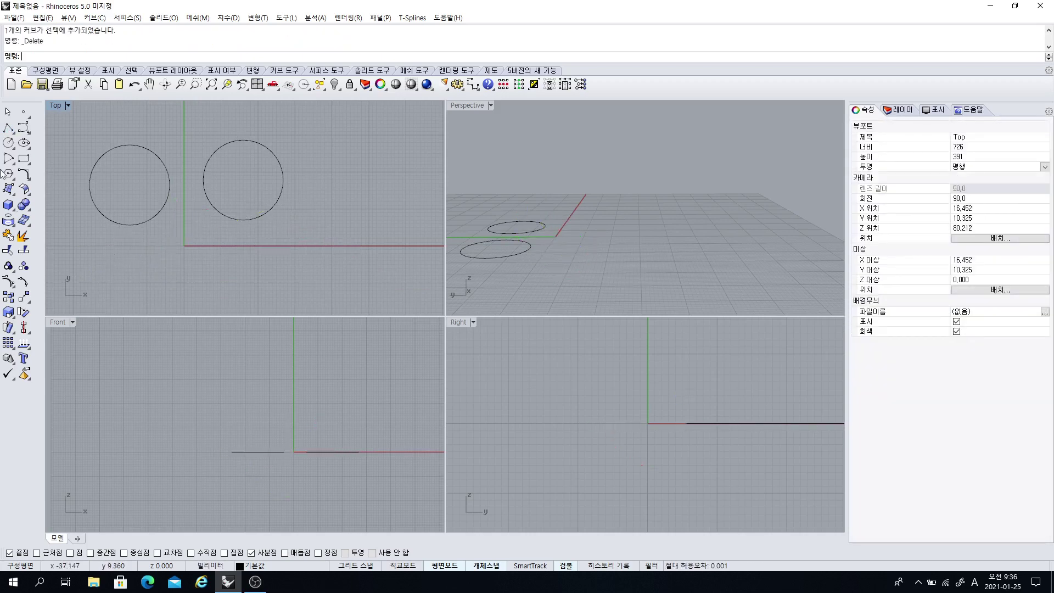
Draw two lines from one point below the left circle, each ending at the left quadrant of one of the circles
{"action": "left_click", "coordinate": [11, 129]}
{"action": "left_click", "coordinate": [118, 284]}
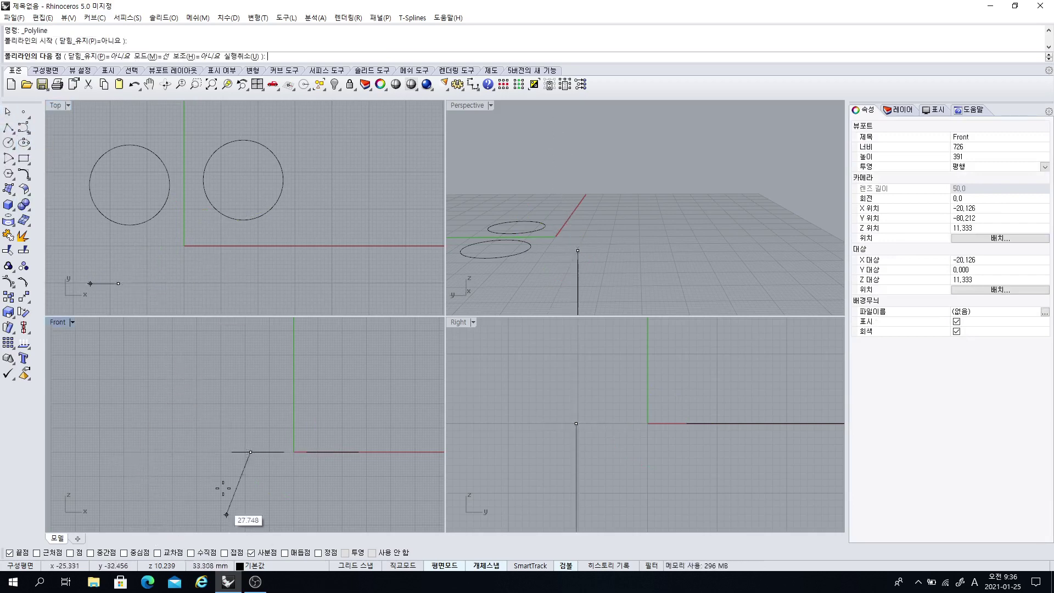
{"action": "left_click", "coordinate": [90, 184]}
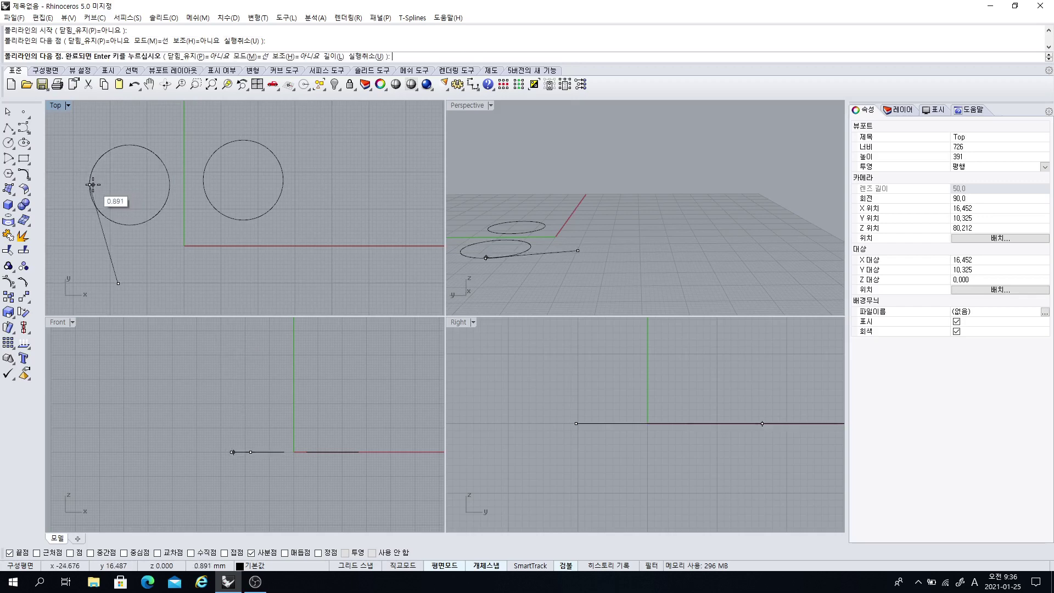
{"action": "key", "text": "Return"}
{"action": "key", "text": "Return"}
{"action": "left_click", "coordinate": [118, 284]}
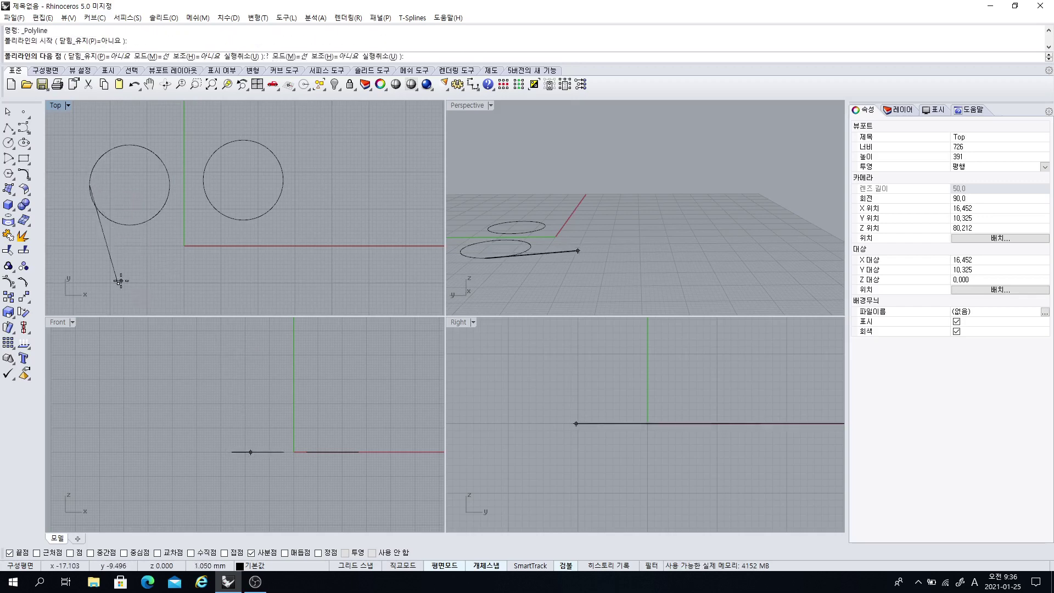
{"action": "left_click", "coordinate": [203, 181]}
{"action": "key", "text": "Return"}
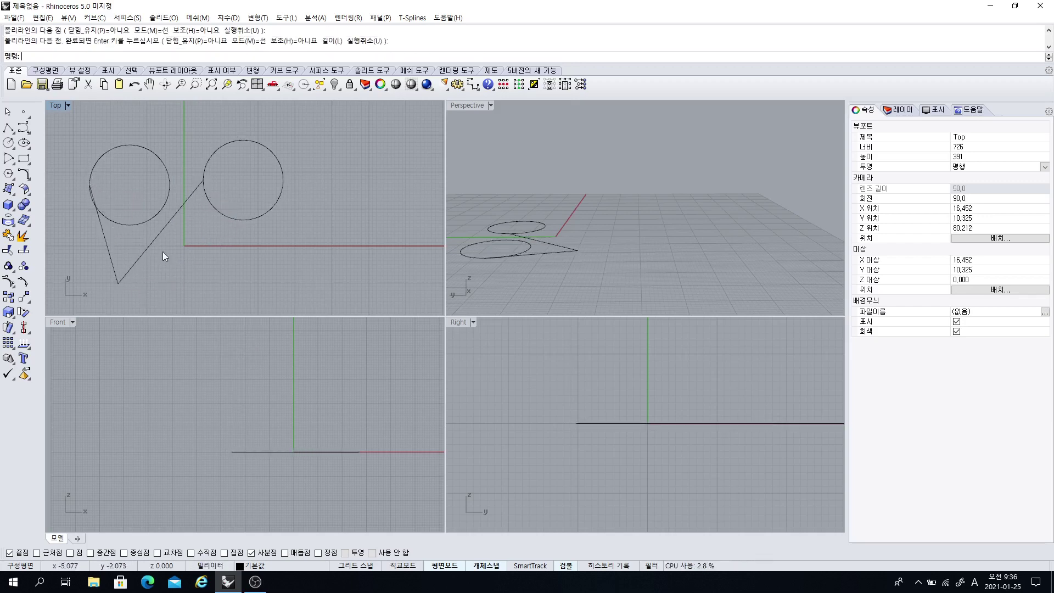
Draw two lines from the shared end point below the circles to the top quadrant of each circle
{"action": "right_click_drag", "start_coordinate": [193, 227], "coordinate": [245, 232]}
{"action": "scroll", "coordinate": [245, 232], "scroll_direction": "up", "scroll_amount": 2}
{"action": "key", "text": "Return"}
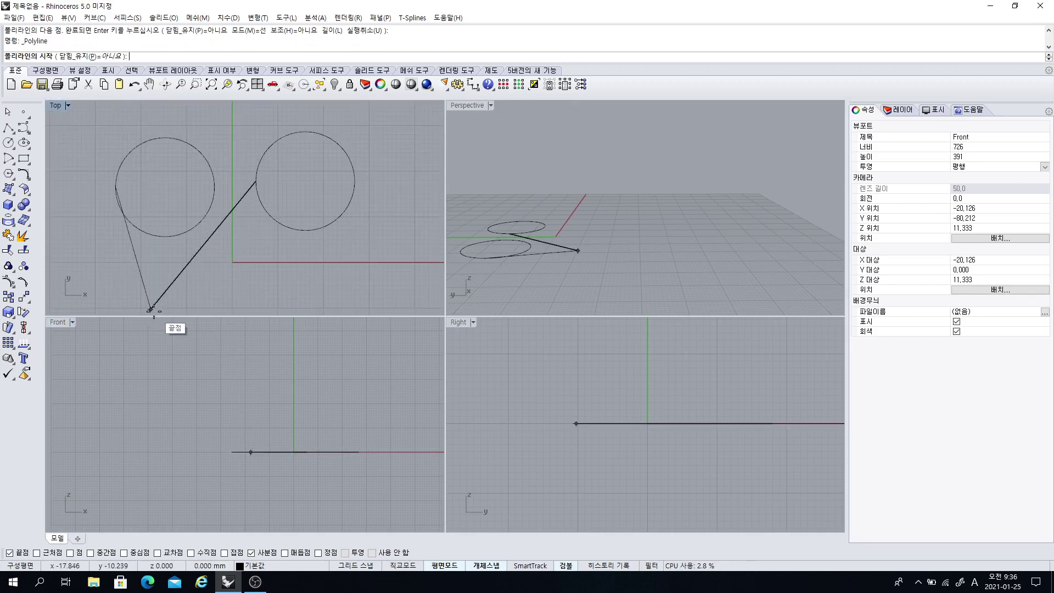
{"action": "left_click", "coordinate": [151, 309]}
{"action": "left_click", "coordinate": [164, 138]}
{"action": "key", "text": "Return"}
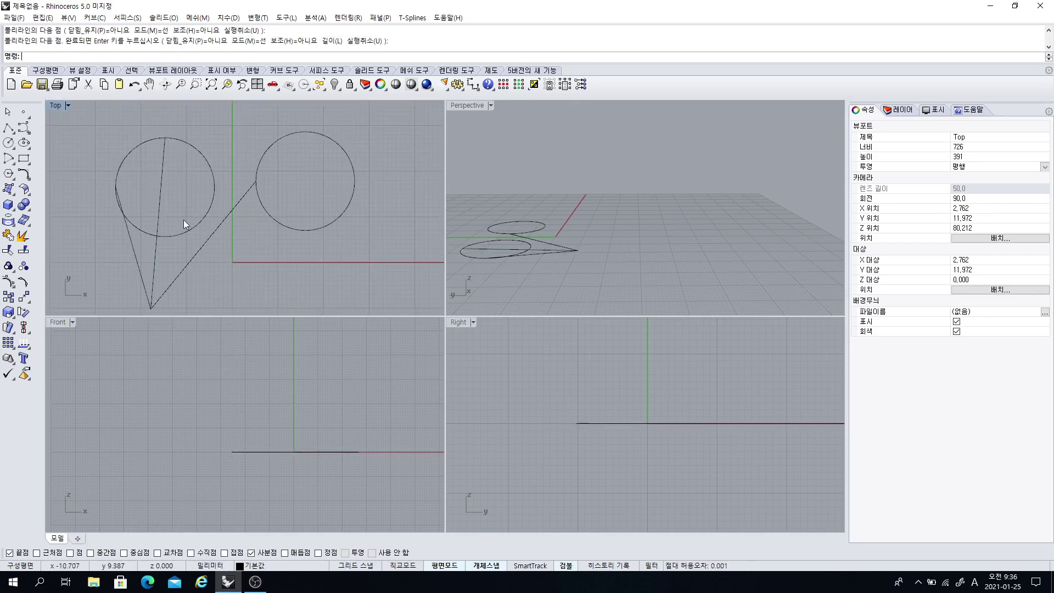
{"action": "key", "text": "Return"}
{"action": "left_click", "coordinate": [153, 299]}
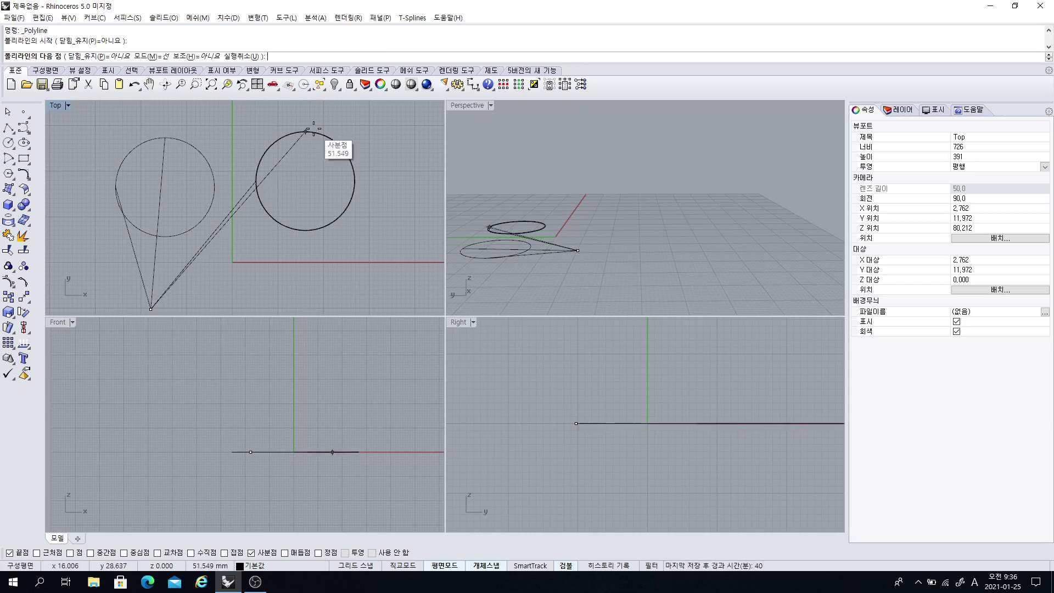
{"action": "key", "text": "Return"}
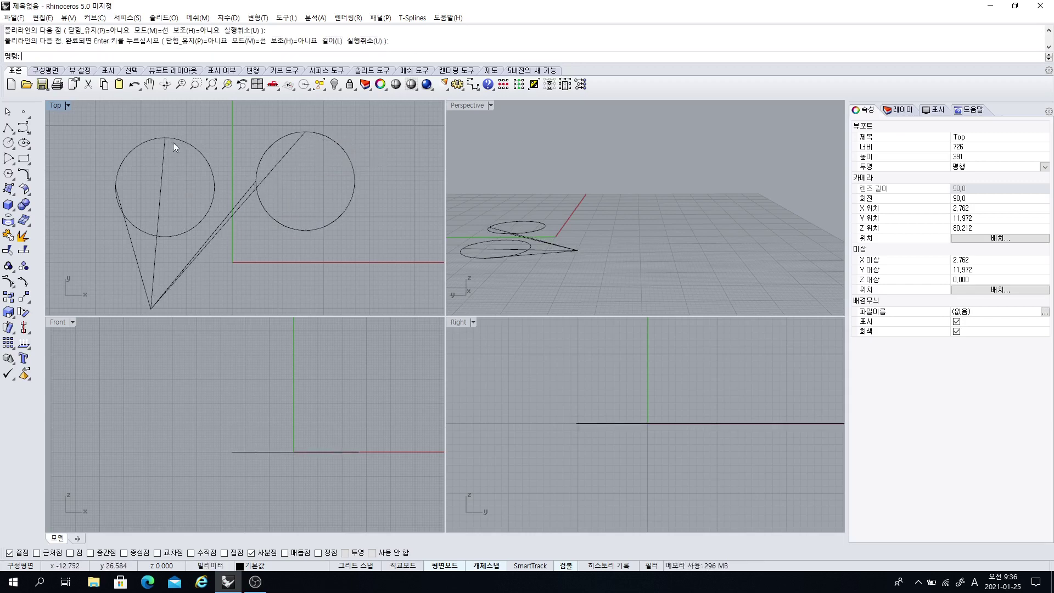
Delete both circles and the four lines
{"action": "scroll", "coordinate": [273, 203], "scroll_direction": "down", "scroll_amount": 5}
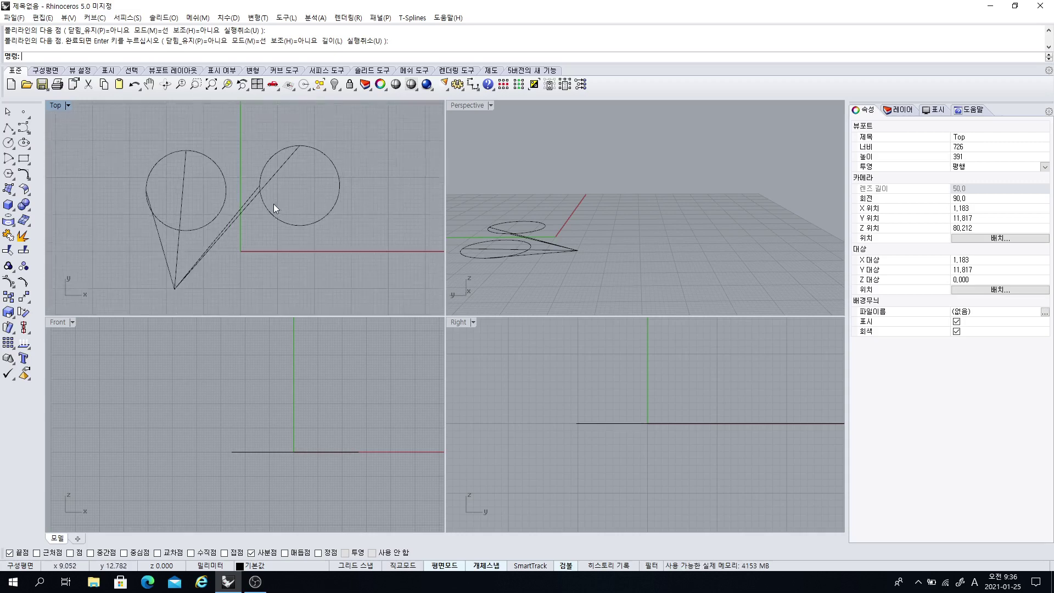
{"action": "left_click_drag", "start_coordinate": [136, 139], "coordinate": [136, 138]}
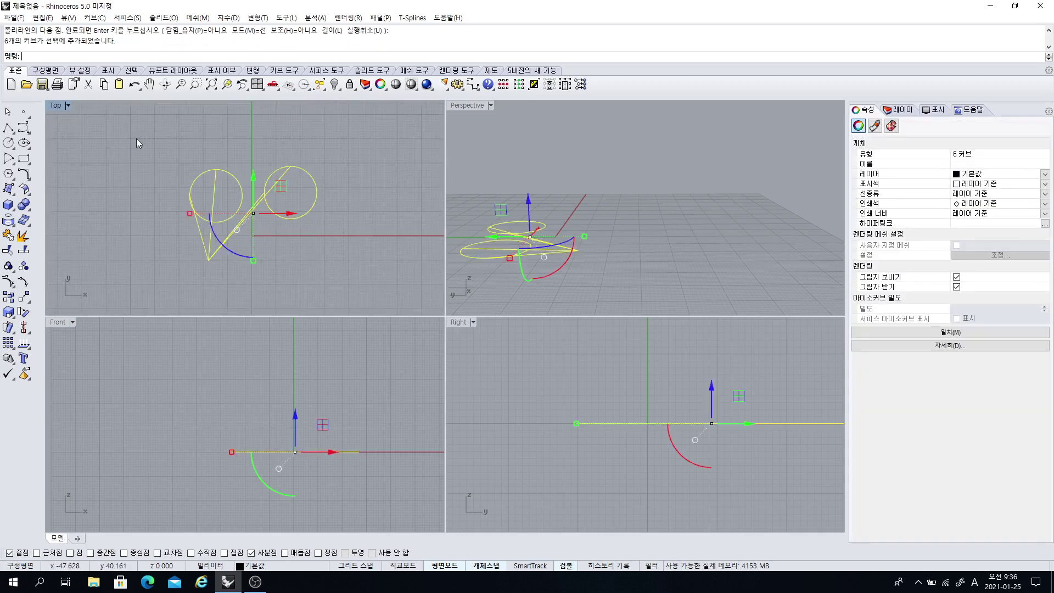
{"action": "key", "text": "Delete"}
Draw an open S-shaped degree 3 control point curve with six points across the vertical axis in the Top viewport
{"action": "right_click_drag", "start_coordinate": [233, 196], "coordinate": [213, 191]}
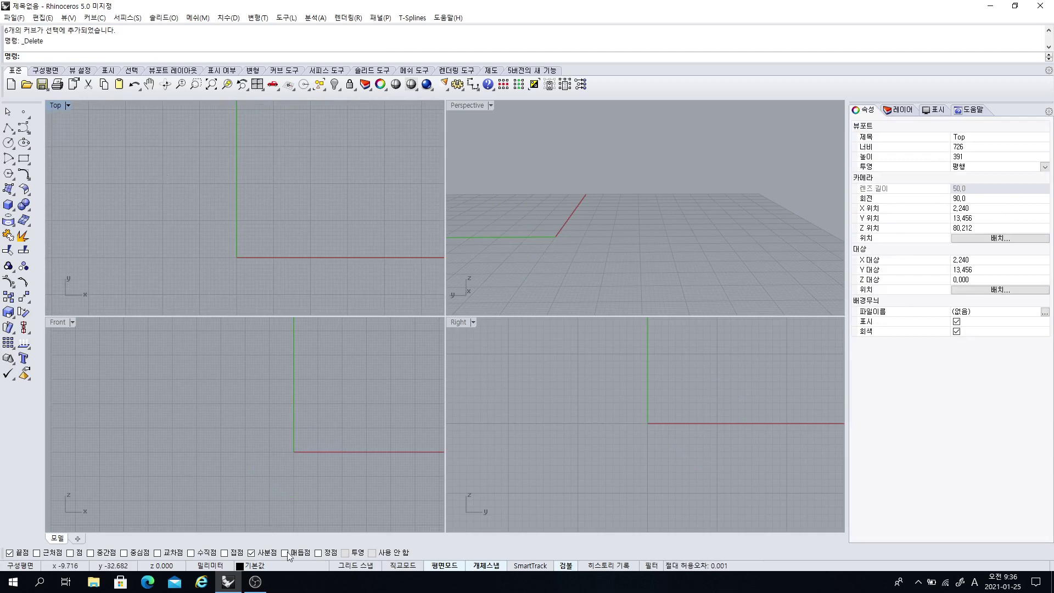
{"action": "left_click", "coordinate": [23, 127]}
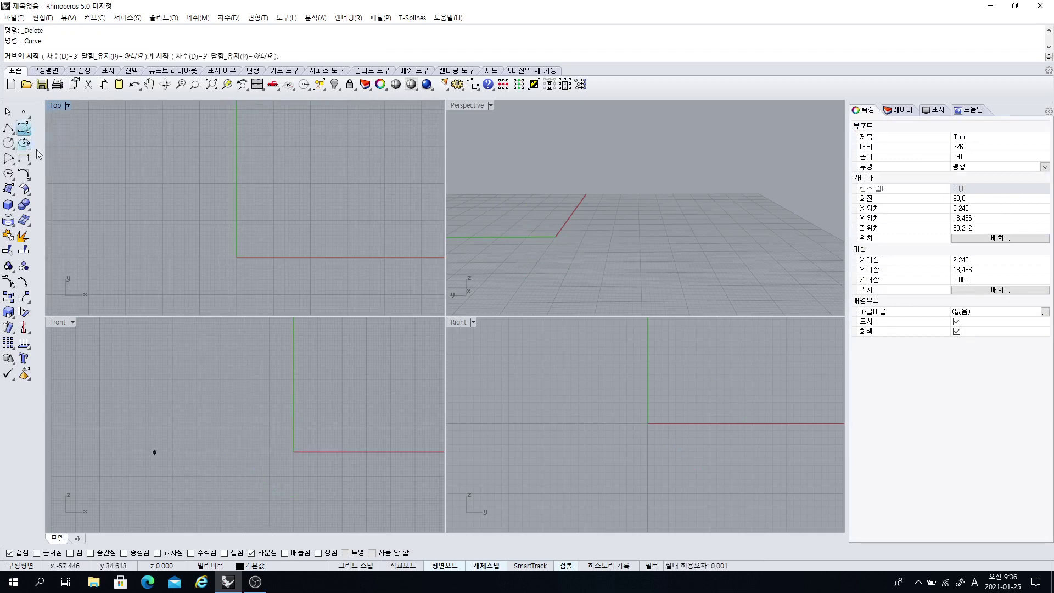
{"action": "left_click", "coordinate": [125, 262]}
{"action": "left_click", "coordinate": [142, 195]}
{"action": "left_click", "coordinate": [338, 242]}
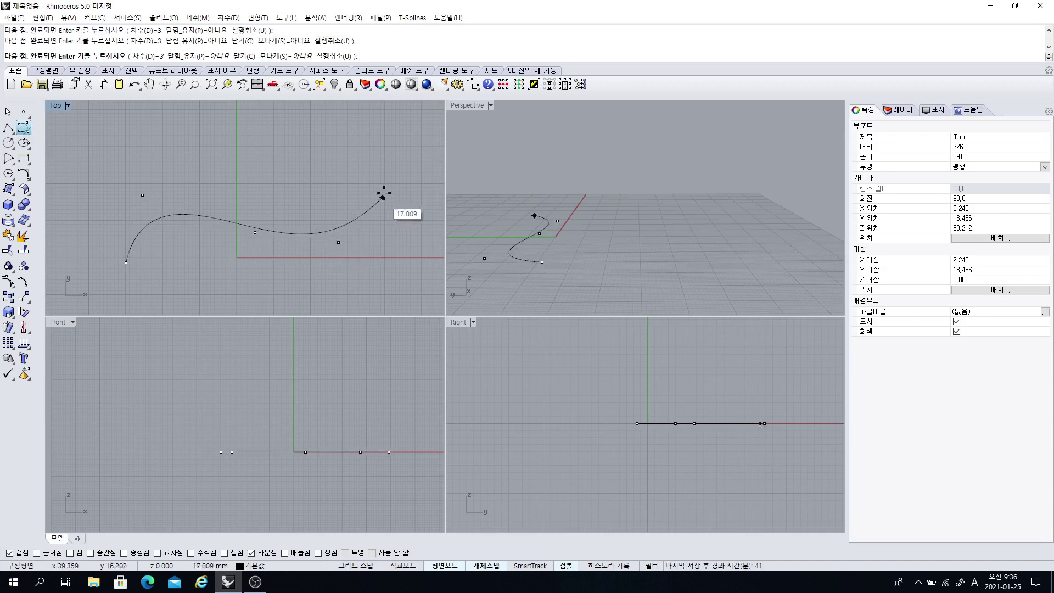
{"action": "left_click", "coordinate": [385, 181]}
{"action": "right_click", "coordinate": [384, 148]}
Display the S-shaped curve's control points, examine their positions relative to the curve, and hide them
{"action": "scroll", "coordinate": [252, 248], "scroll_direction": "down", "scroll_amount": 3}
{"action": "right_click_drag", "start_coordinate": [253, 248], "coordinate": [271, 190]}
{"action": "left_click", "coordinate": [271, 191]}
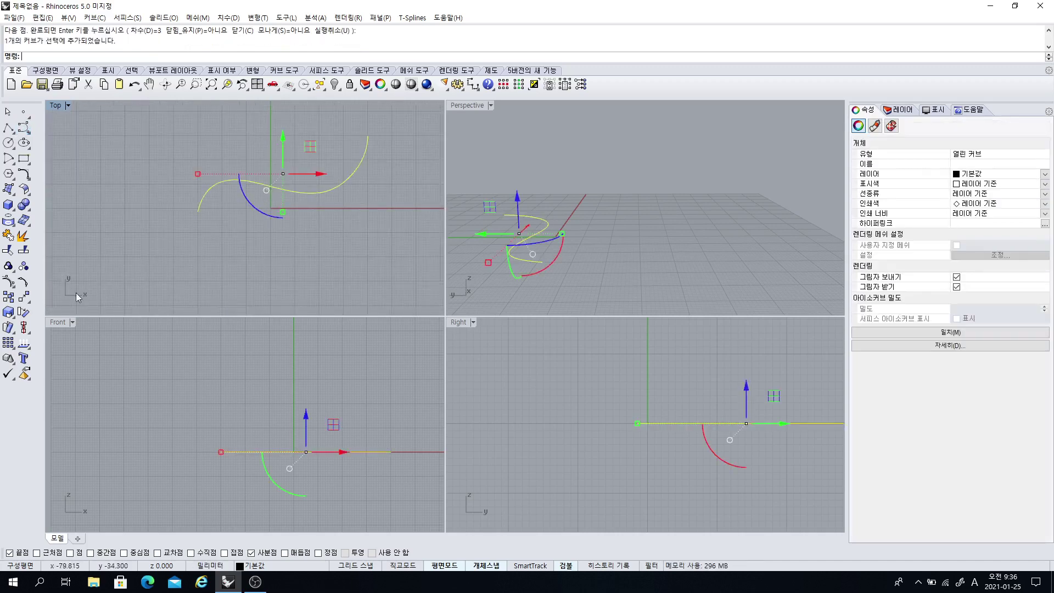
{"action": "left_click", "coordinate": [22, 283]}
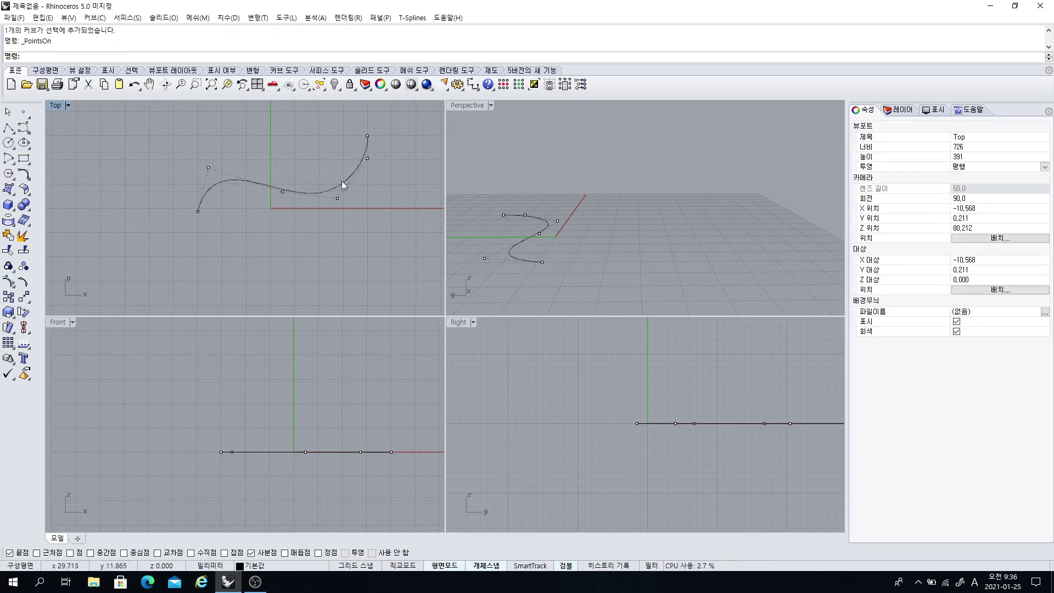
{"action": "right_click_drag", "start_coordinate": [287, 215], "coordinate": [237, 229]}
{"action": "scroll", "coordinate": [175, 203], "scroll_direction": "up", "scroll_amount": 4}
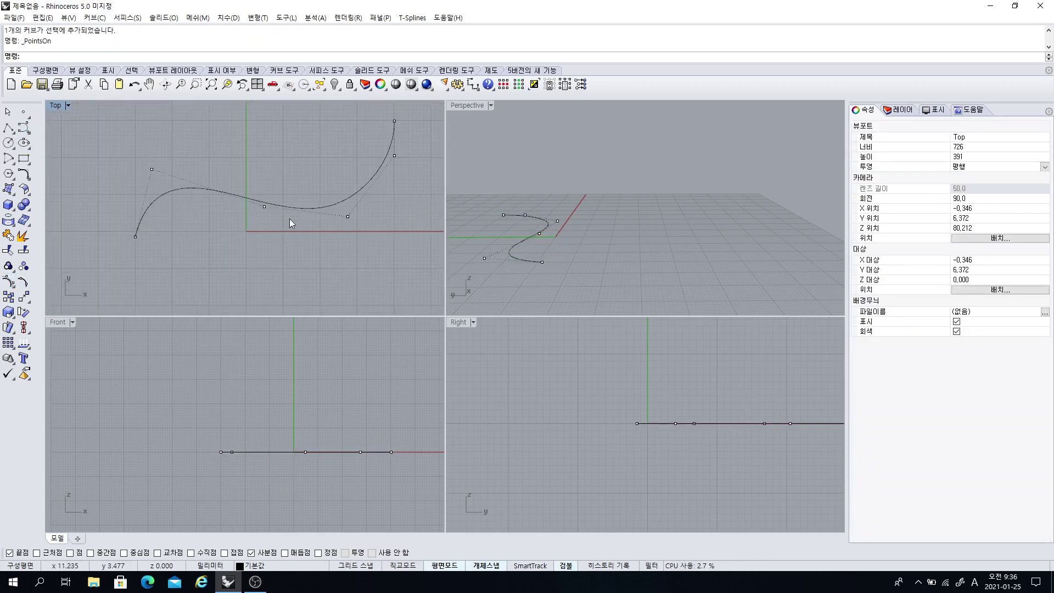
{"action": "scroll", "coordinate": [197, 198], "scroll_direction": "down", "scroll_amount": 2}
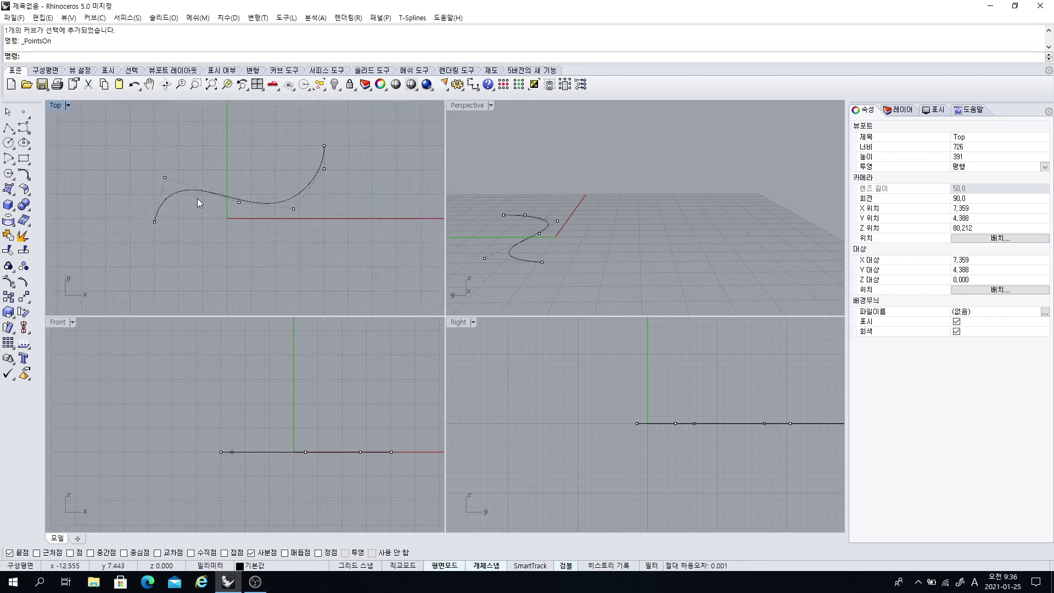
{"action": "key", "text": "Escape"}
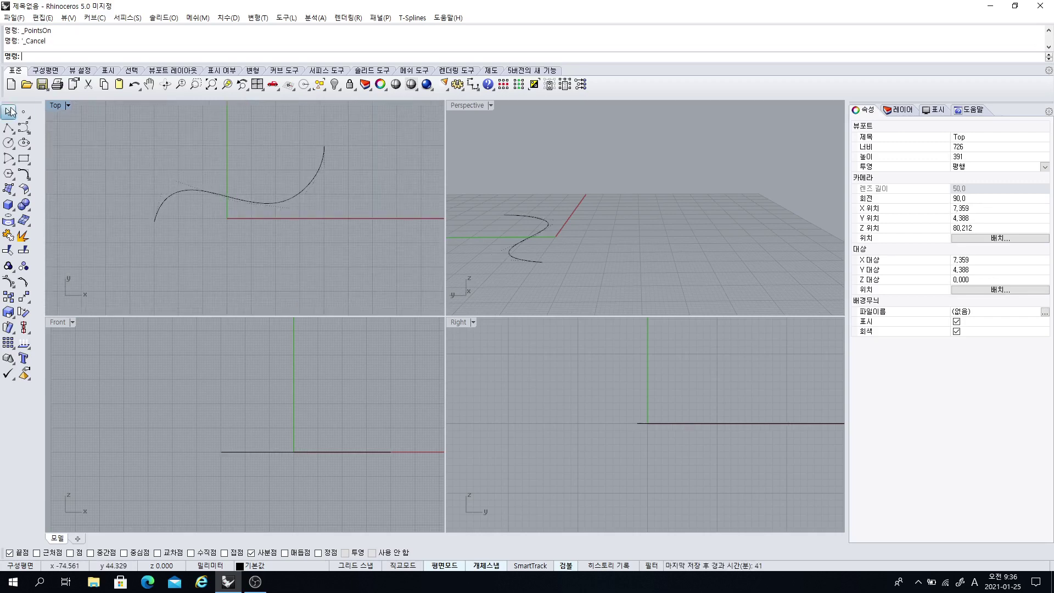
Extrude the S-shaped curve to both sides into an open surface, setting its height in the Front viewport
{"action": "left_click", "coordinate": [188, 190]}
{"action": "left_click", "coordinate": [15, 195]}
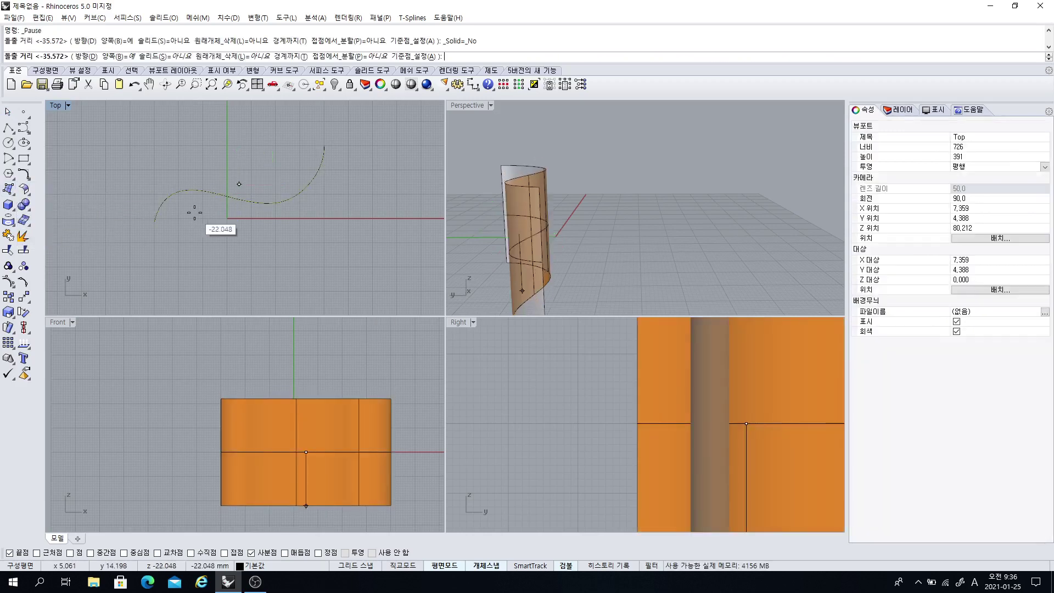
{"action": "left_click", "coordinate": [245, 415]}
{"action": "right_click_drag", "start_coordinate": [544, 258], "coordinate": [638, 145]}
{"action": "right_click_drag", "start_coordinate": [583, 194], "coordinate": [516, 116]}
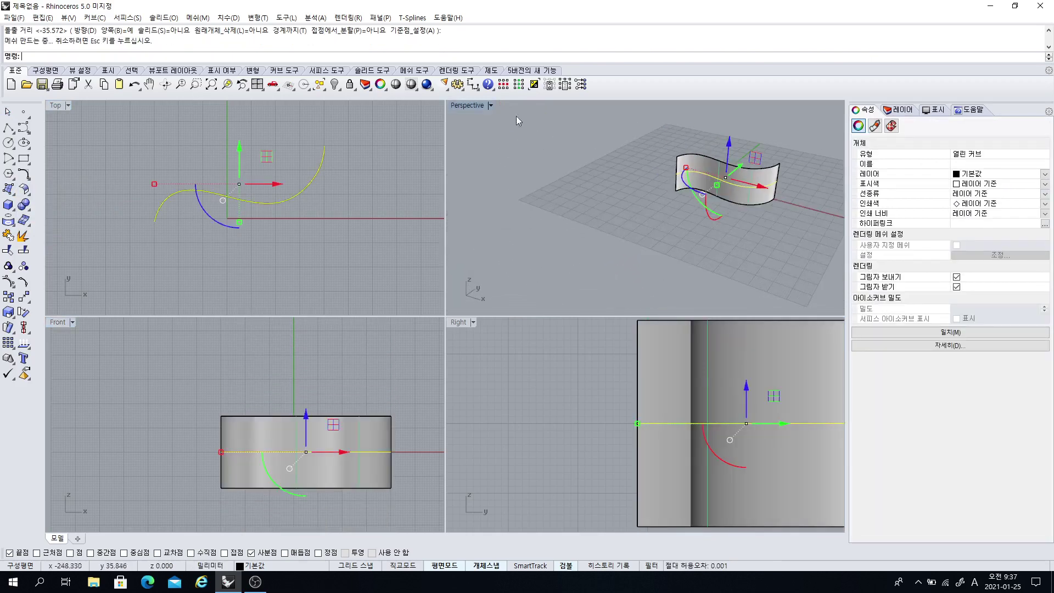
Maximize the Perspective viewport and examine the knot isocurves of the extruded surface
{"action": "double_click", "coordinate": [467, 106]}
{"action": "right_click_drag", "start_coordinate": [490, 220], "coordinate": [421, 287]}
{"action": "scroll", "coordinate": [421, 283], "scroll_direction": "up", "scroll_amount": 1}
{"action": "left_click", "coordinate": [501, 236]}
{"action": "right_click_drag", "start_coordinate": [502, 237], "coordinate": [492, 315]}
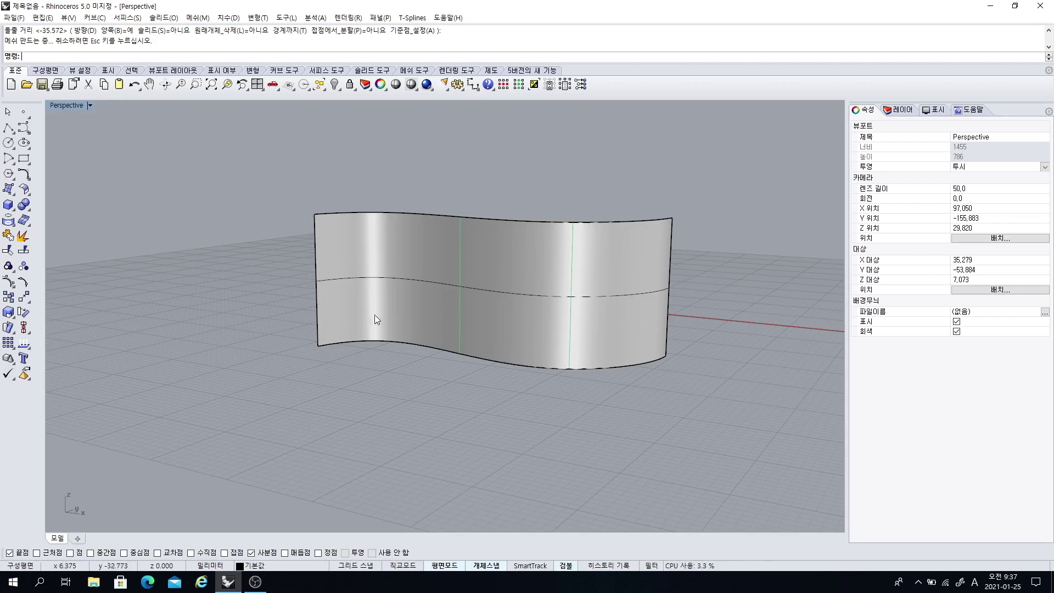
{"action": "right_click_drag", "start_coordinate": [681, 241], "coordinate": [673, 275]}
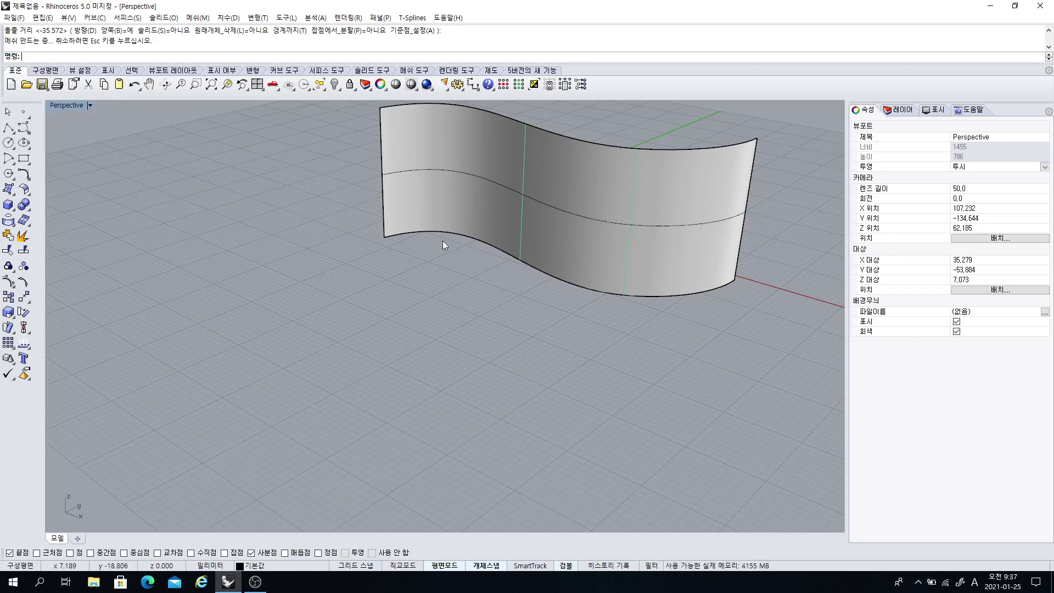
Start a polyline on the ground plane and try snapping to the S-shaped curve's knots with only the knot snap enabled
{"action": "left_click", "coordinate": [9, 128]}
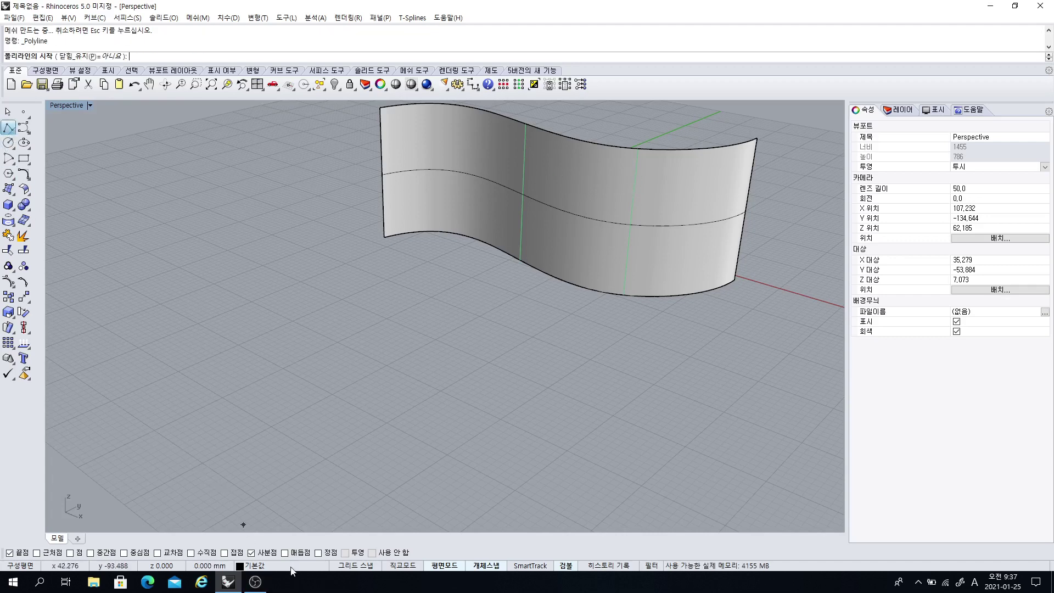
{"action": "left_click", "coordinate": [105, 352]}
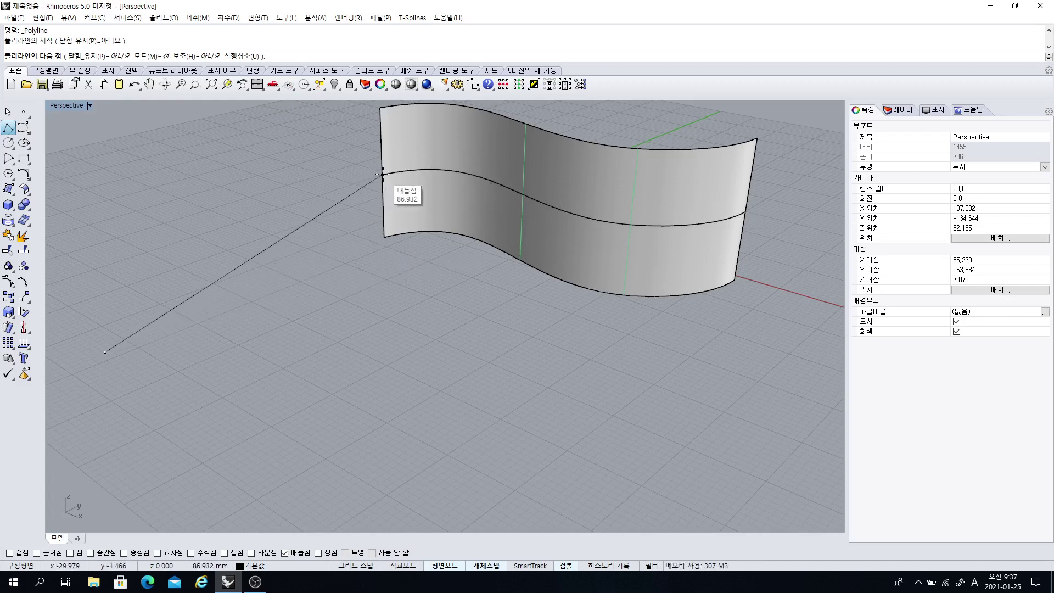
{"action": "scroll", "coordinate": [273, 301], "scroll_direction": "down", "scroll_amount": 3}
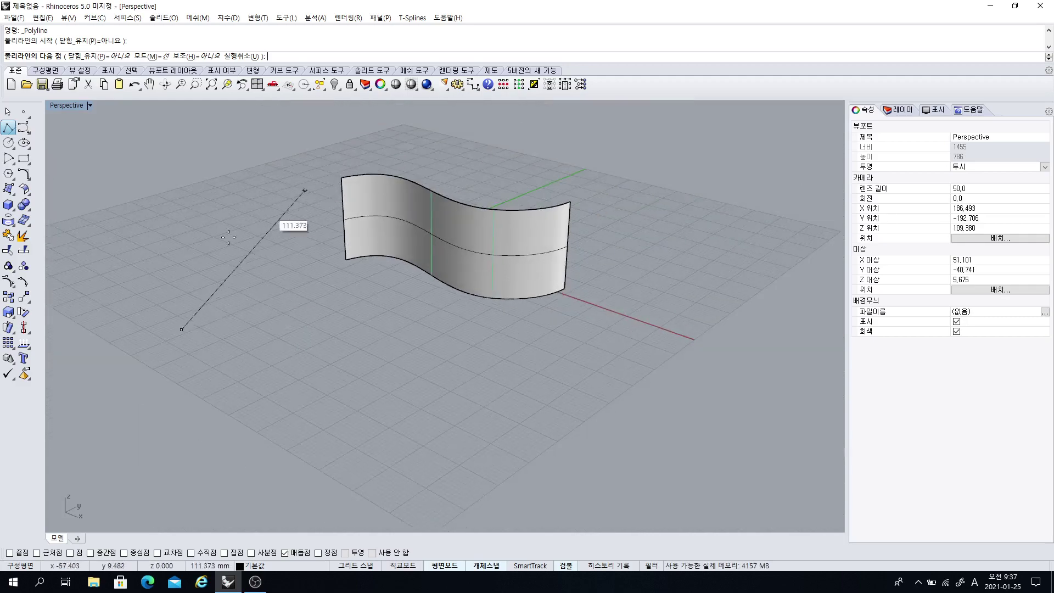
{"action": "scroll", "coordinate": [377, 329], "scroll_direction": "up", "scroll_amount": 2}
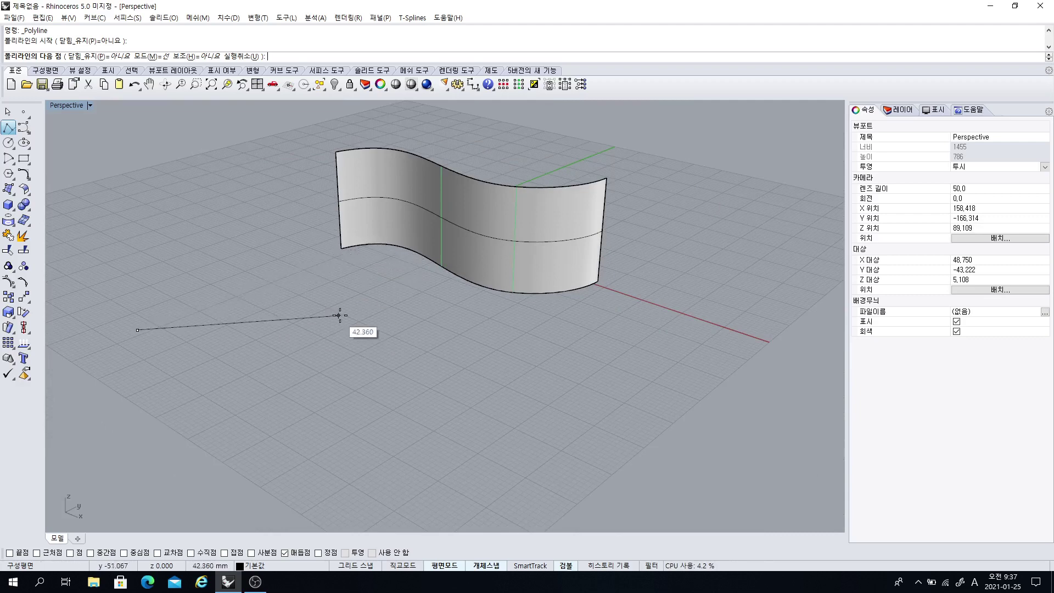
{"action": "scroll", "coordinate": [388, 322], "scroll_direction": "up", "scroll_amount": 2}
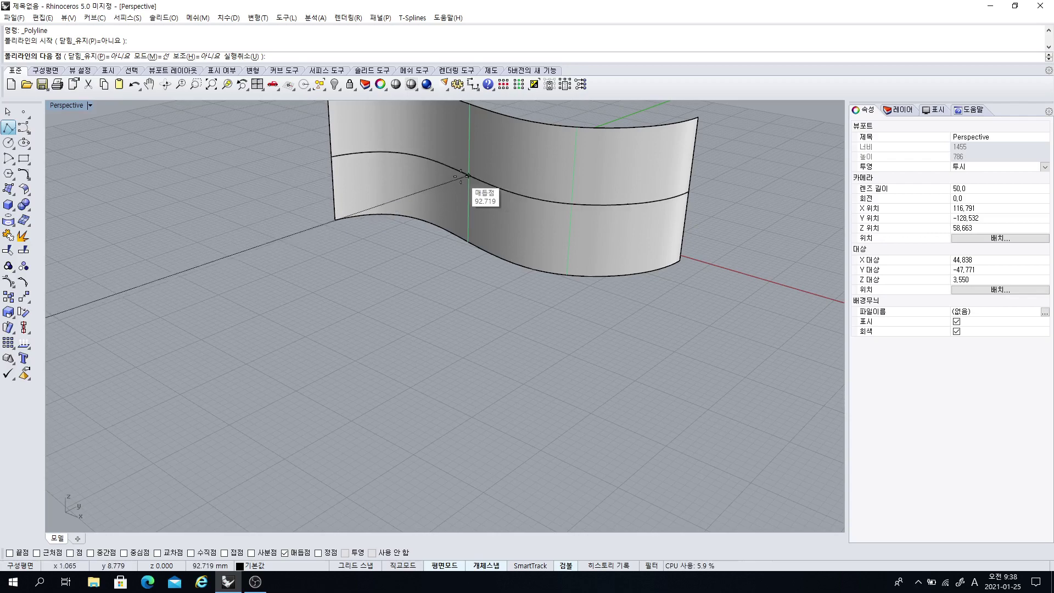
{"action": "right_click_drag", "start_coordinate": [413, 263], "coordinate": [442, 347]}
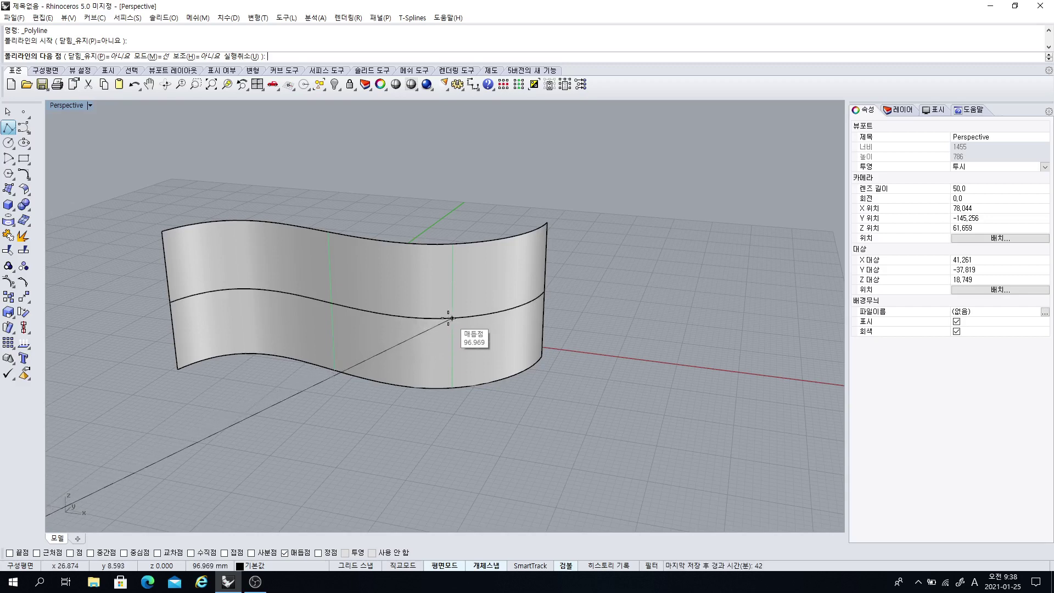
{"action": "scroll", "coordinate": [451, 311], "scroll_direction": "down", "scroll_amount": 12}
{"action": "mouse_move", "coordinate": [433, 320]}
{"action": "right_mouse_down"}
{"action": "mouse_move", "coordinate": [359, 387]}
{"action": "mouse_move", "coordinate": [453, 312]}
{"action": "right_mouse_up"}
{"action": "key", "text": "Escape"}
Delete the S-shaped curve with its extruded surface and restore the four-viewport layout
{"action": "scroll", "coordinate": [473, 285], "scroll_direction": "up", "scroll_amount": 4}
{"action": "key", "text": "ctrl+a"}
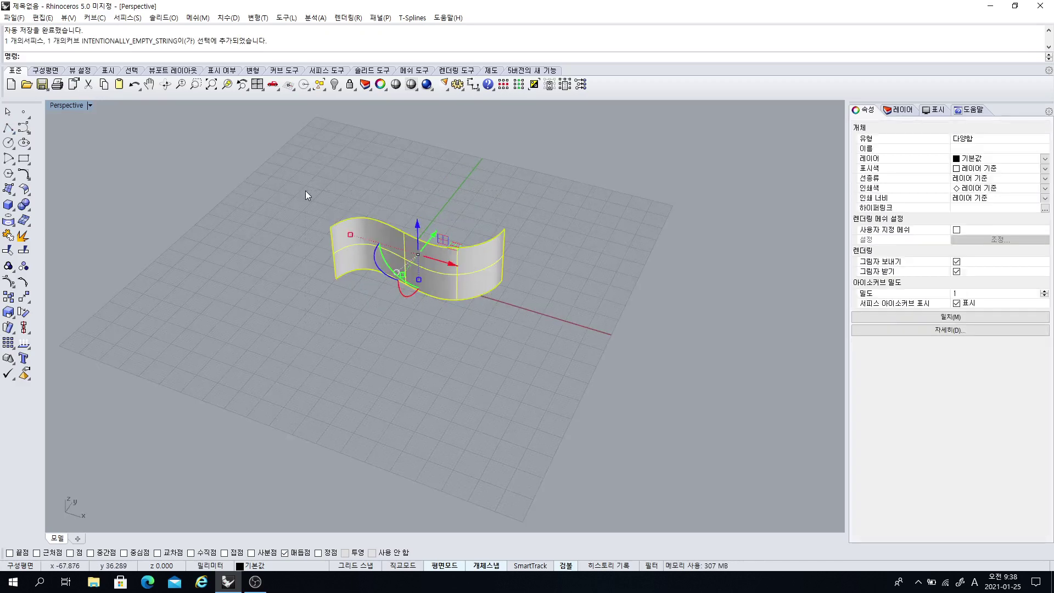
{"action": "key", "text": "Delete"}
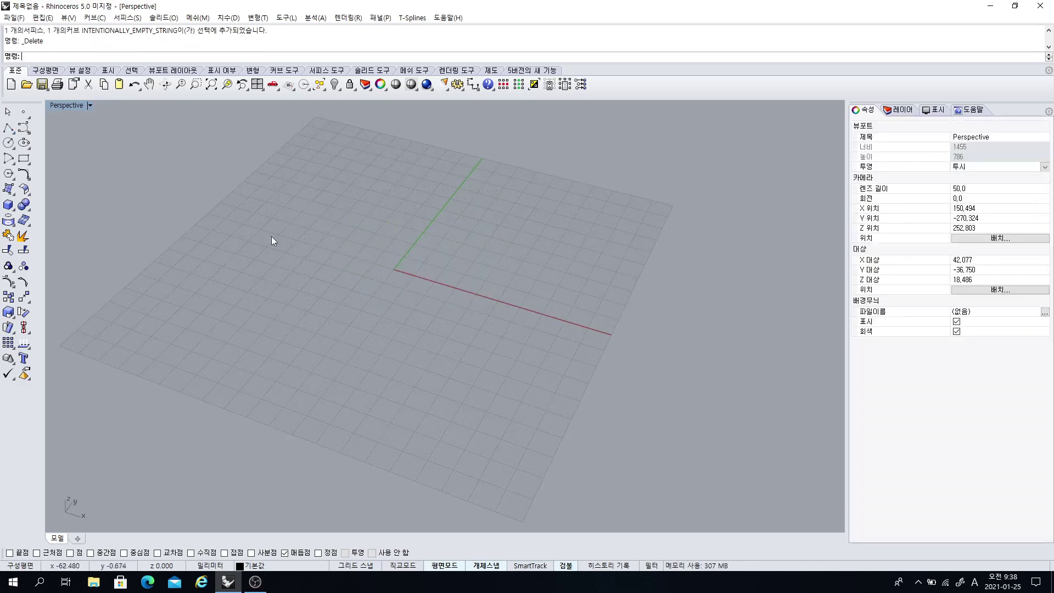
{"action": "double_click", "coordinate": [57, 105]}
{"action": "scroll", "coordinate": [580, 225], "scroll_direction": "up", "scroll_amount": 5}
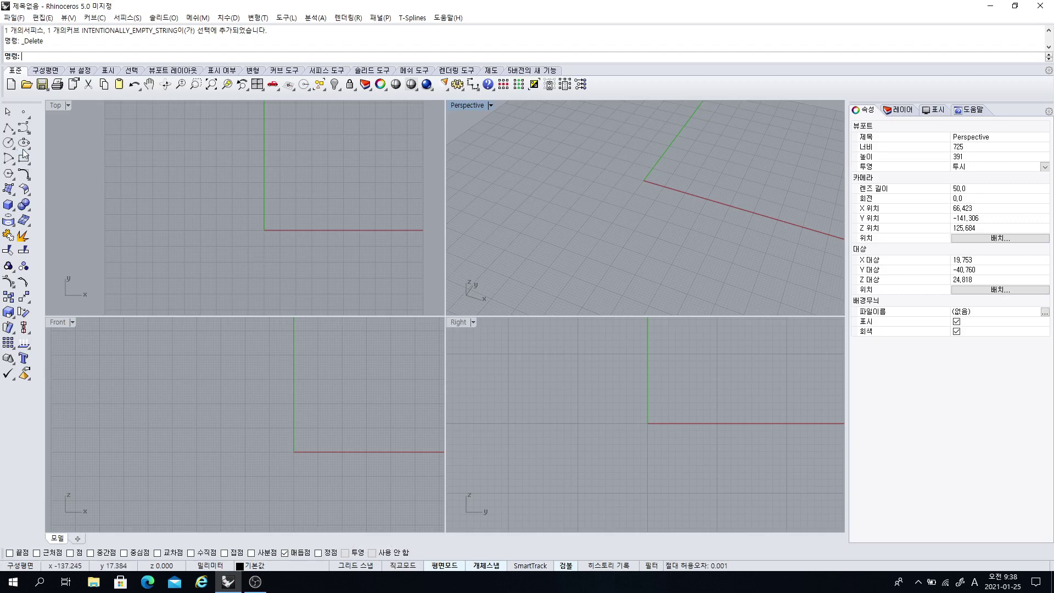
Draw a slanted line about 77 mm long ending at the vertical axis in the Top viewport and show the command help
{"action": "left_click", "coordinate": [8, 127]}
{"action": "left_click", "coordinate": [149, 221]}
{"action": "left_click", "coordinate": [266, 186]}
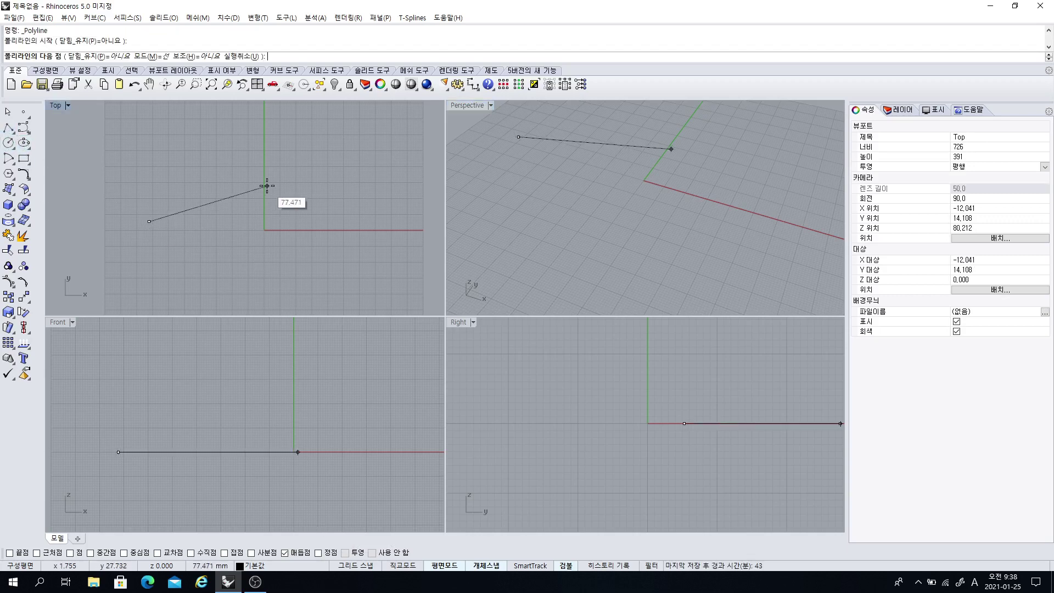
{"action": "key", "text": "Return"}
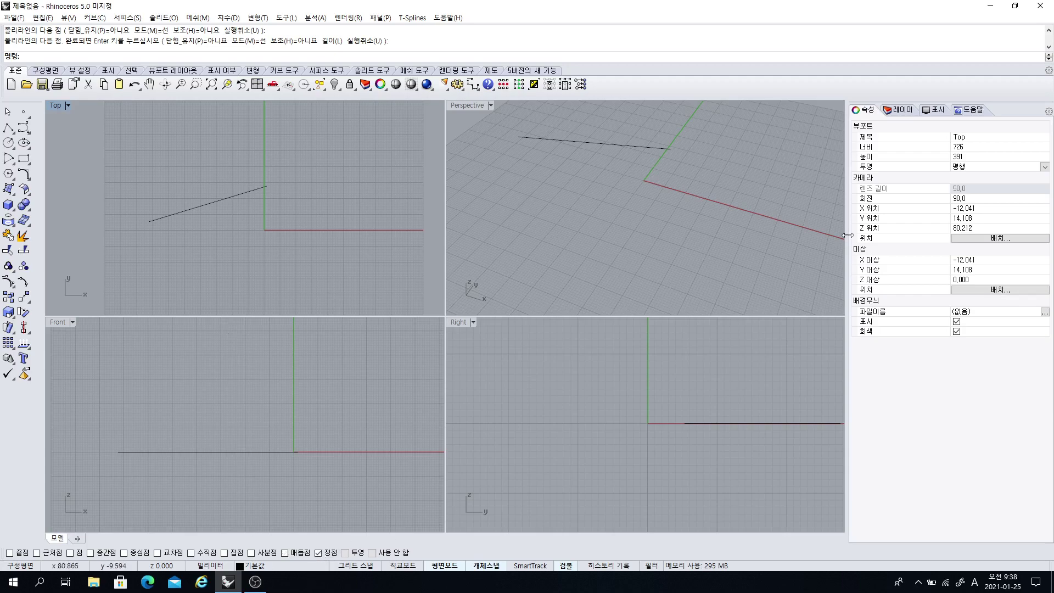
{"action": "left_click", "coordinate": [958, 112]}
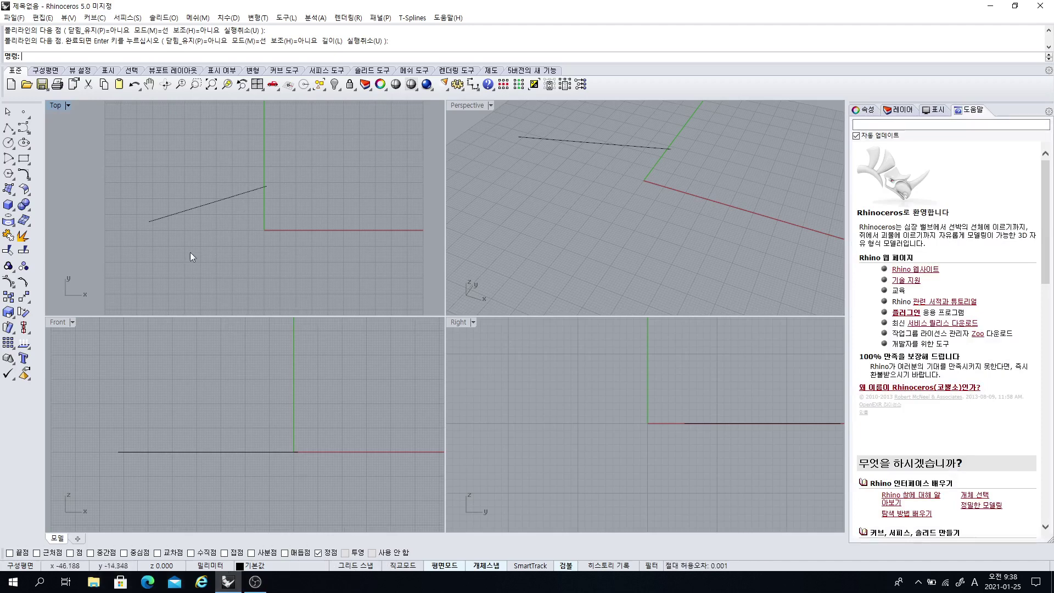
Try a polyline from below the slanted line to its upper end with only the vertex snap enabled
{"action": "scroll", "coordinate": [209, 218], "scroll_direction": "up", "scroll_amount": 4}
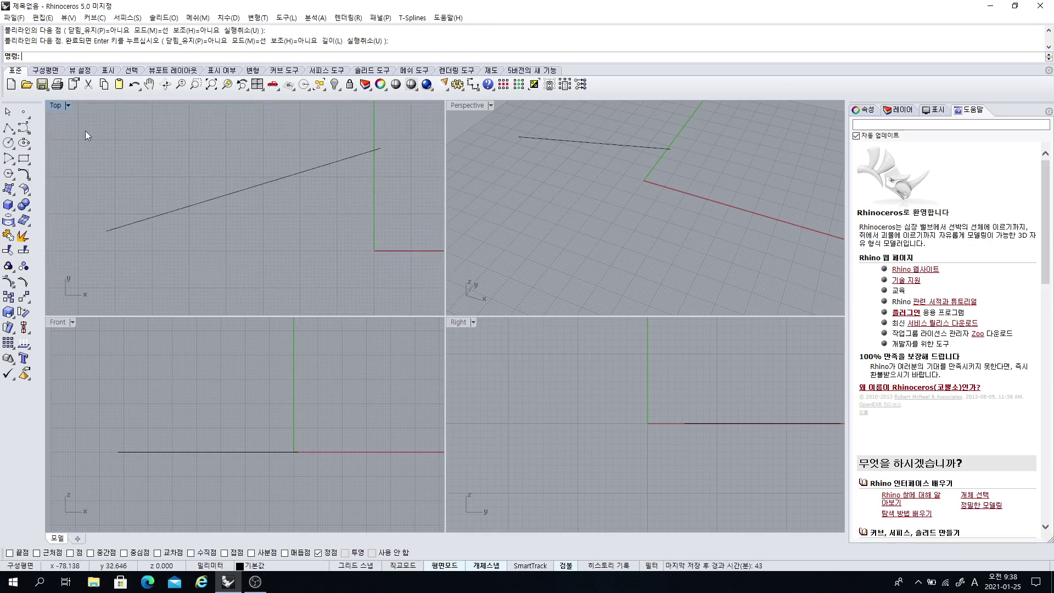
{"action": "left_click", "coordinate": [8, 128]}
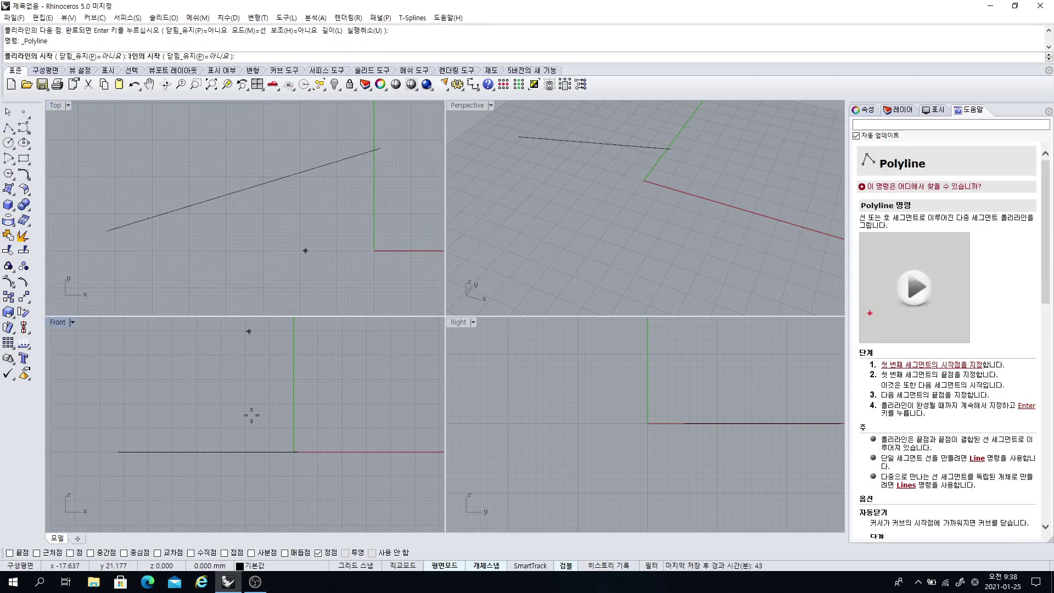
{"action": "left_click", "coordinate": [325, 289]}
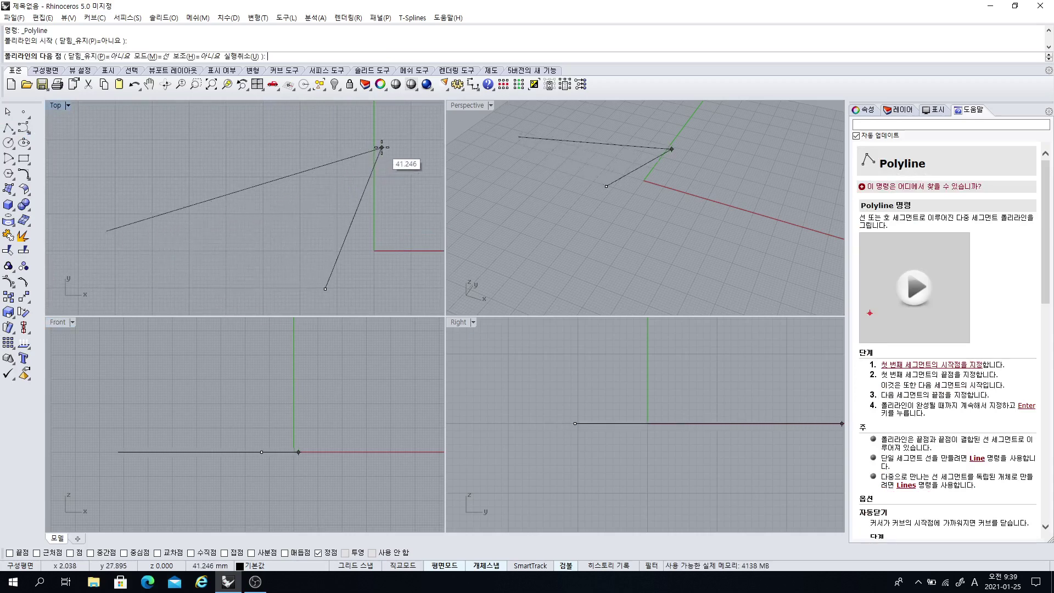
{"action": "key", "text": "Escape"}
{"action": "scroll", "coordinate": [623, 240], "scroll_direction": "down", "scroll_amount": 4}
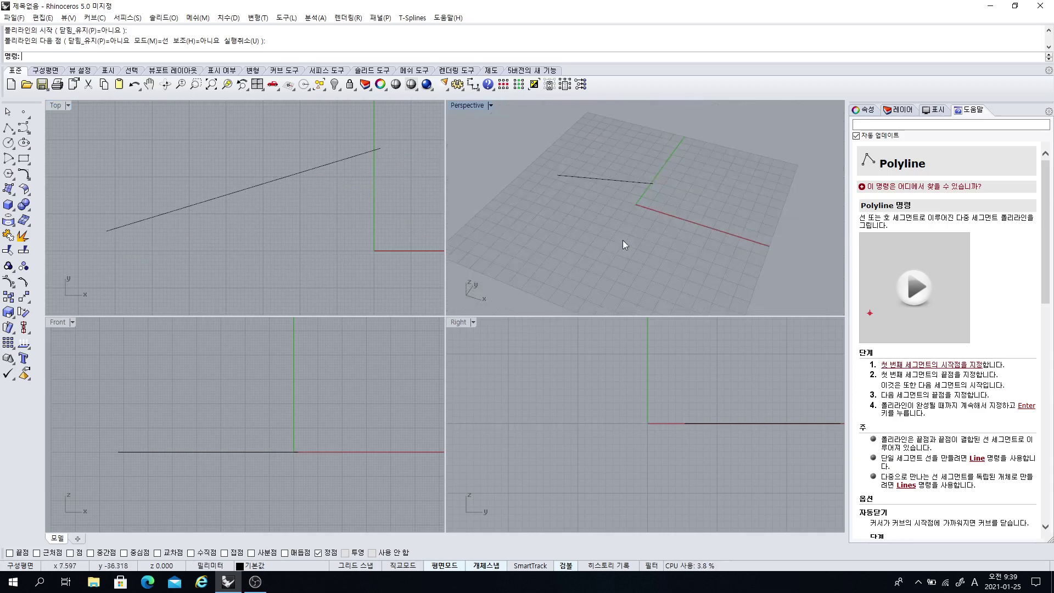
Raise the slanted line above the ground plane with the gumball and shift it in the positive X direction across the vertical axis
{"action": "right_click_drag", "start_coordinate": [623, 240], "coordinate": [616, 222]}
{"action": "left_click", "coordinate": [585, 219]}
{"action": "scroll", "coordinate": [266, 512], "scroll_direction": "down", "scroll_amount": 2}
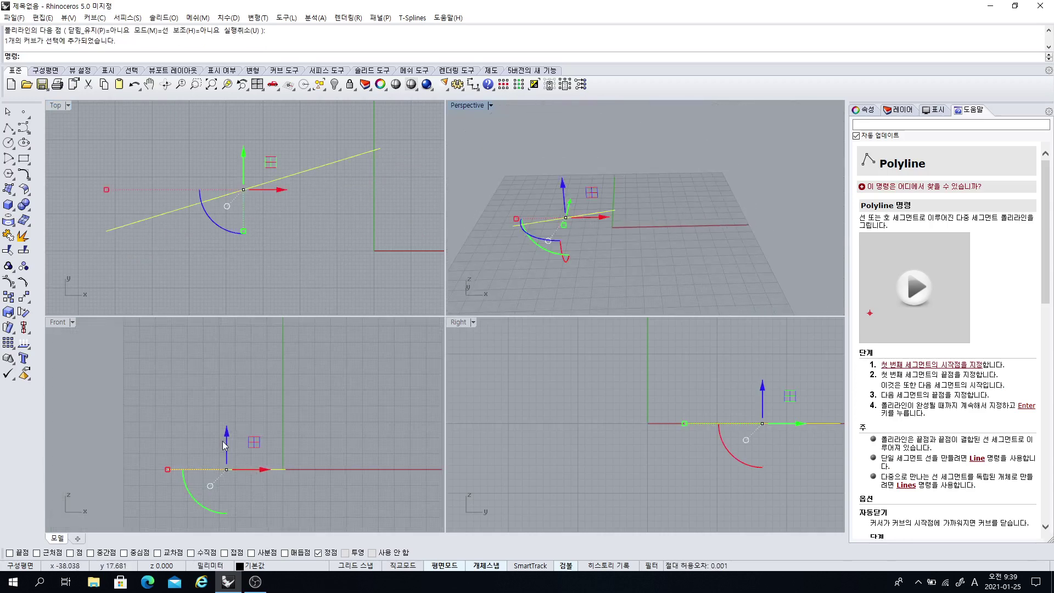
{"action": "left_click_drag", "start_coordinate": [226, 439], "coordinate": [228, 375]}
{"action": "right_click_drag", "start_coordinate": [279, 414], "coordinate": [243, 457]}
{"action": "left_click_drag", "start_coordinate": [217, 420], "coordinate": [273, 409]}
{"action": "key", "text": "Escape"}
{"action": "scroll", "coordinate": [242, 222], "scroll_direction": "down", "scroll_amount": 4}
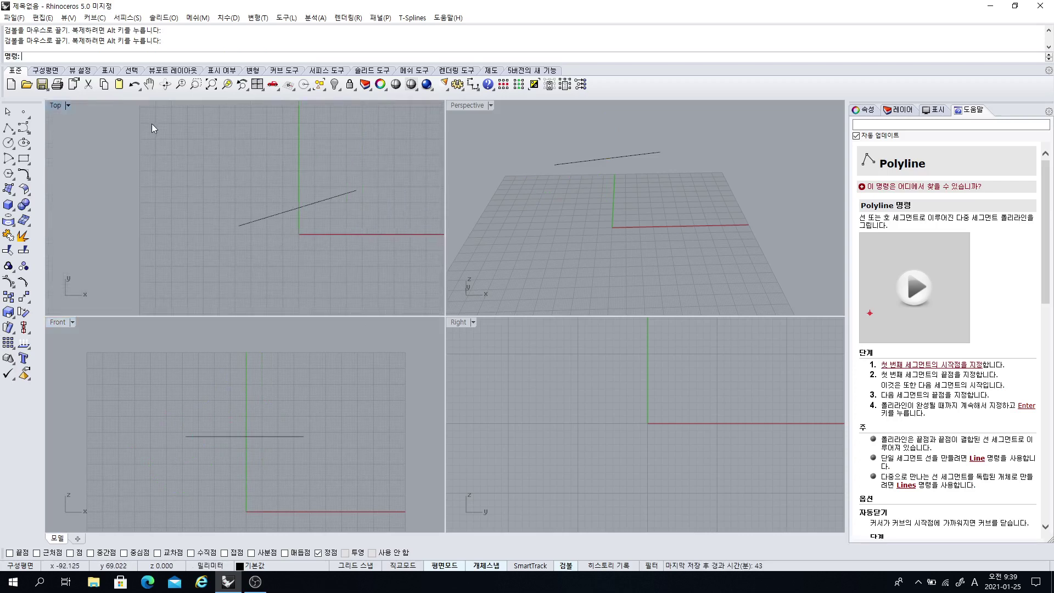
Try a polyline starting at the origin (0) toward the raised line in the Top viewport
{"action": "left_click", "coordinate": [9, 129]}
{"action": "type", "text": "0"}
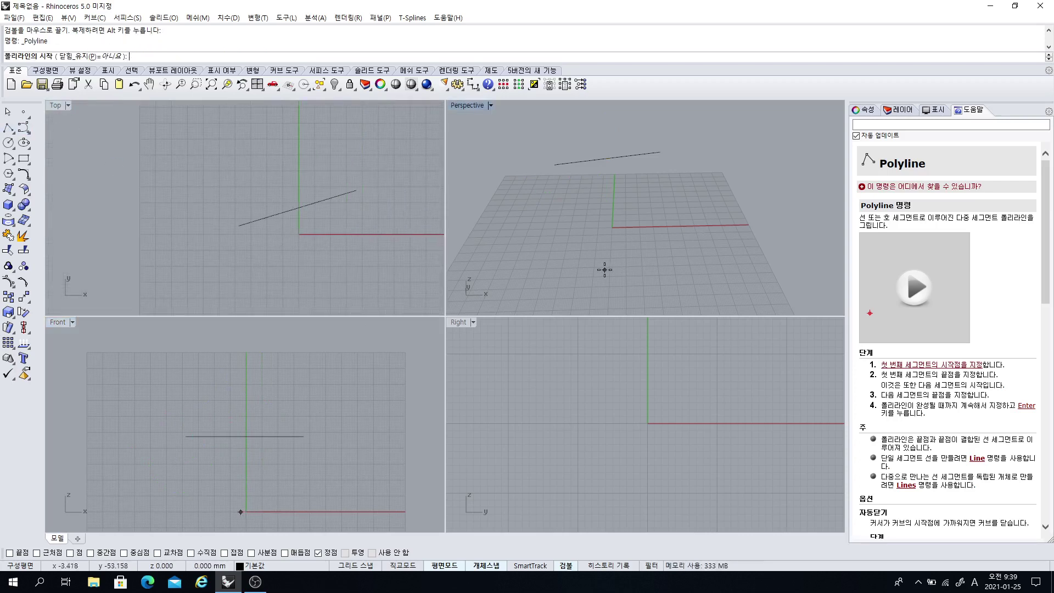
{"action": "key", "text": "Return"}
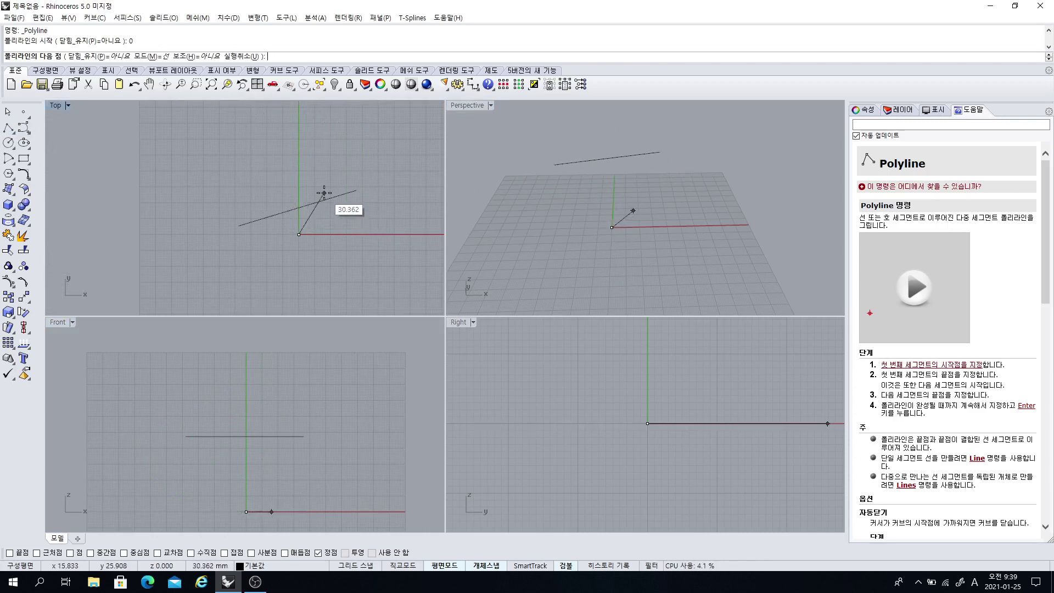
{"action": "key", "text": "Escape"}
Delete the raised line and turn off the vertex snap
{"action": "scroll", "coordinate": [321, 194], "scroll_direction": "down", "scroll_amount": 4}
{"action": "left_click_drag", "start_coordinate": [268, 180], "coordinate": [258, 174]}
{"action": "key", "text": "Delete"}
{"action": "scroll", "coordinate": [283, 203], "scroll_direction": "up", "scroll_amount": 4}
{"action": "scroll", "coordinate": [283, 203], "scroll_direction": "up", "scroll_amount": 4}
{"action": "right_click_drag", "start_coordinate": [277, 220], "coordinate": [218, 210]}
{"action": "scroll", "coordinate": [287, 425], "scroll_direction": "up", "scroll_amount": 6}
{"action": "right_click_drag", "start_coordinate": [244, 487], "coordinate": [272, 363]}
{"action": "scroll", "coordinate": [265, 407], "scroll_direction": "up", "scroll_amount": 4}
{"action": "left_click", "coordinate": [319, 553]}
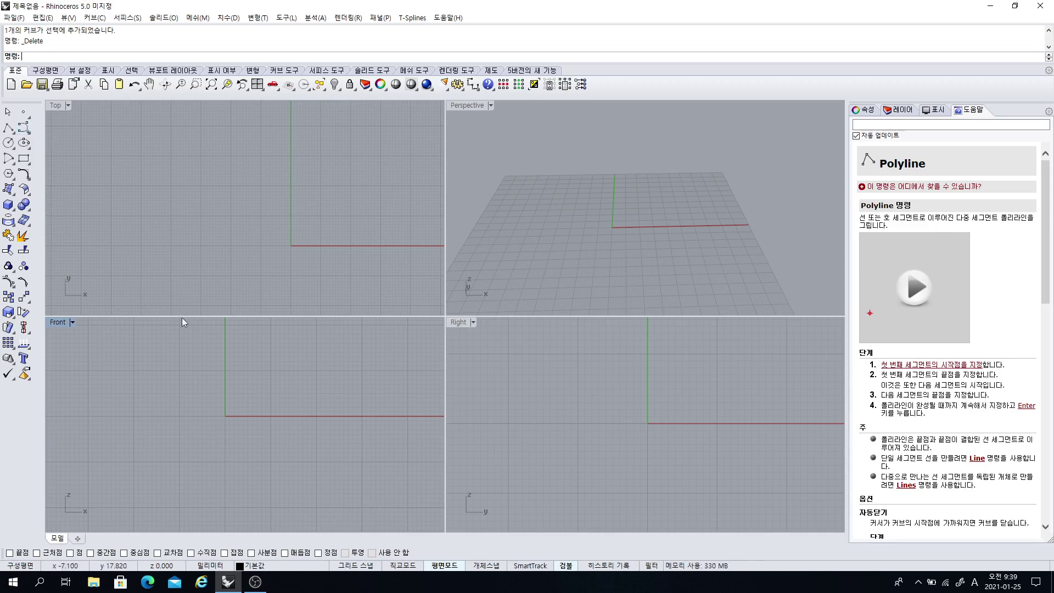
Draw an open wavy degree 3 control point curve with five points on the ground plane in the Top viewport
{"action": "left_click", "coordinate": [25, 127]}
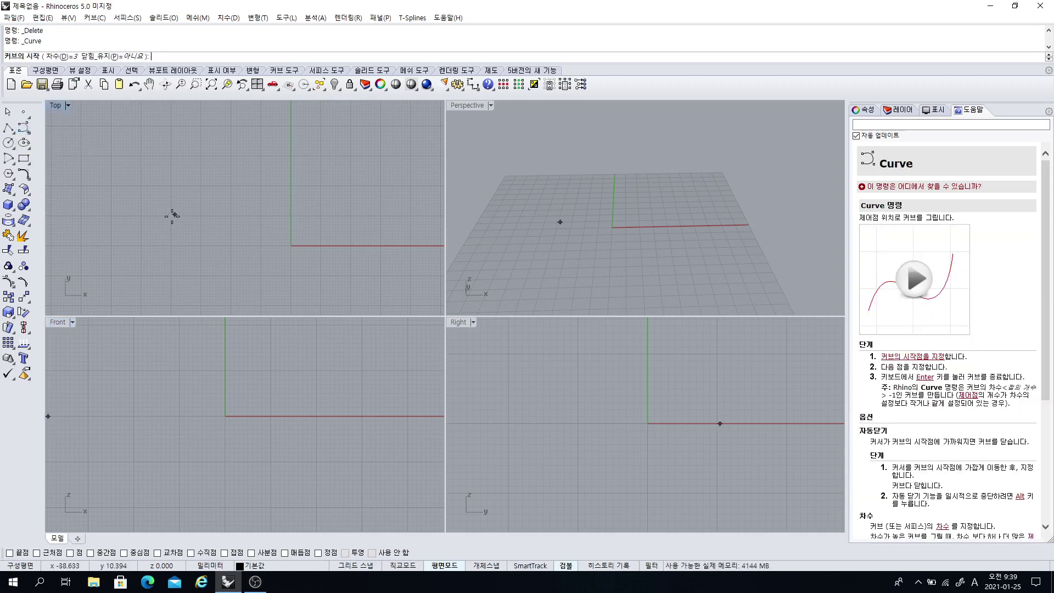
{"action": "left_click", "coordinate": [160, 221]}
{"action": "left_click", "coordinate": [206, 180]}
{"action": "left_click", "coordinate": [265, 241]}
{"action": "left_click", "coordinate": [324, 234]}
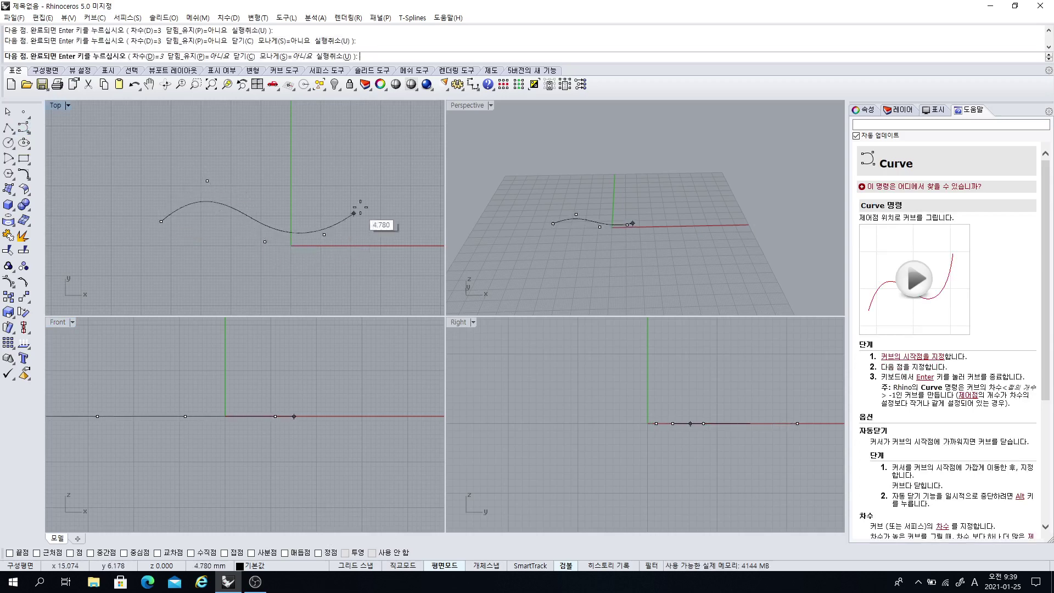
{"action": "left_click", "coordinate": [371, 150]}
{"action": "right_click", "coordinate": [371, 150]}
{"action": "scroll", "coordinate": [307, 233], "scroll_direction": "up", "scroll_amount": 4}
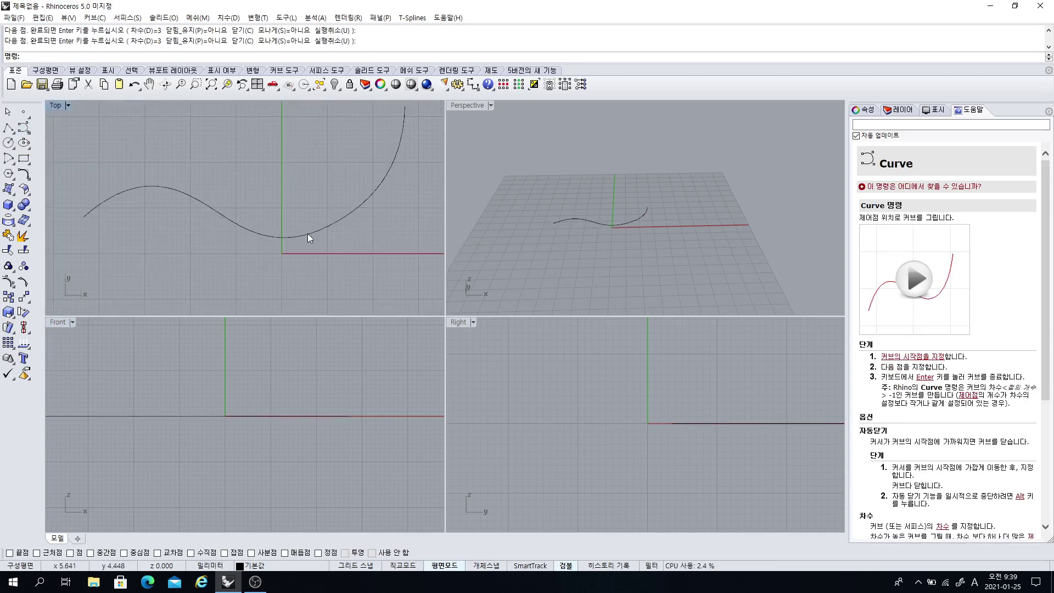
{"action": "left_click", "coordinate": [306, 235]}
{"action": "left_click", "coordinate": [213, 273]}
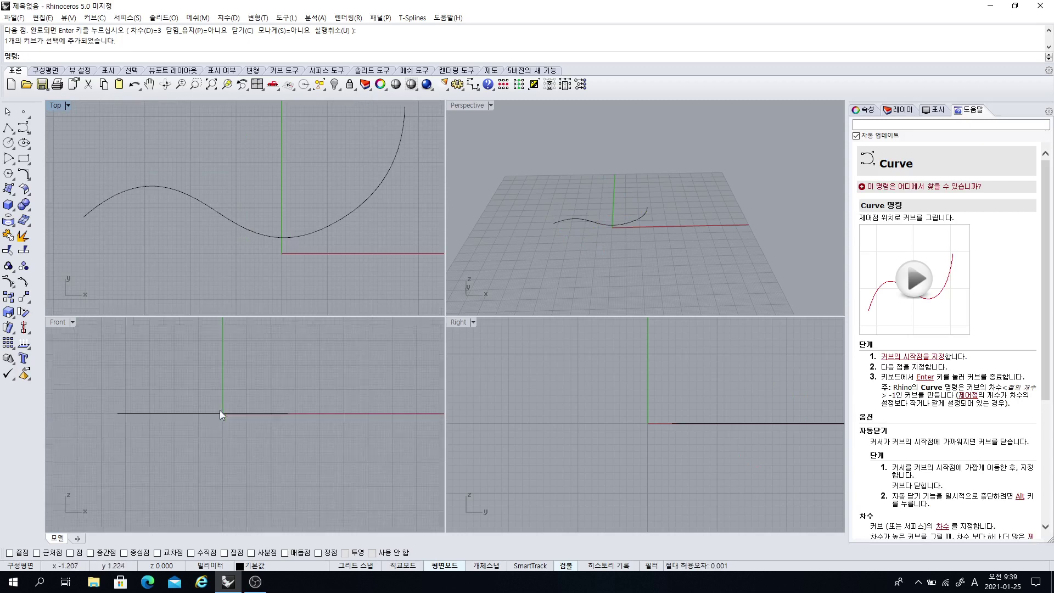
Draw a second wavy degree 3 curve with six points, starting about 18.6 mm above the ground plane in the Front viewport and continuing in Top
{"action": "scroll", "coordinate": [332, 488], "scroll_direction": "down", "scroll_amount": 5}
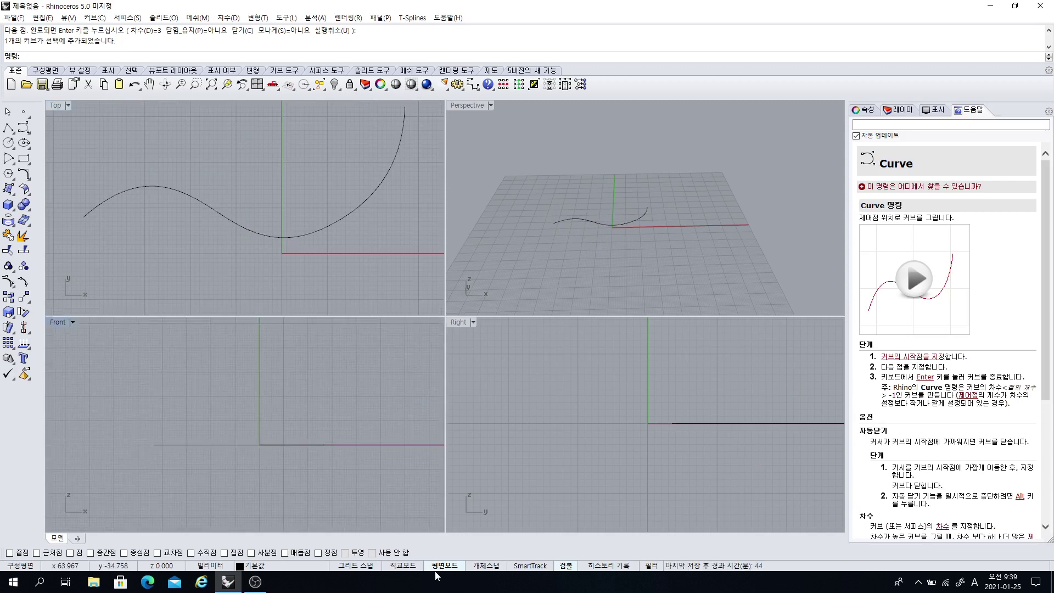
{"action": "left_click", "coordinate": [24, 128]}
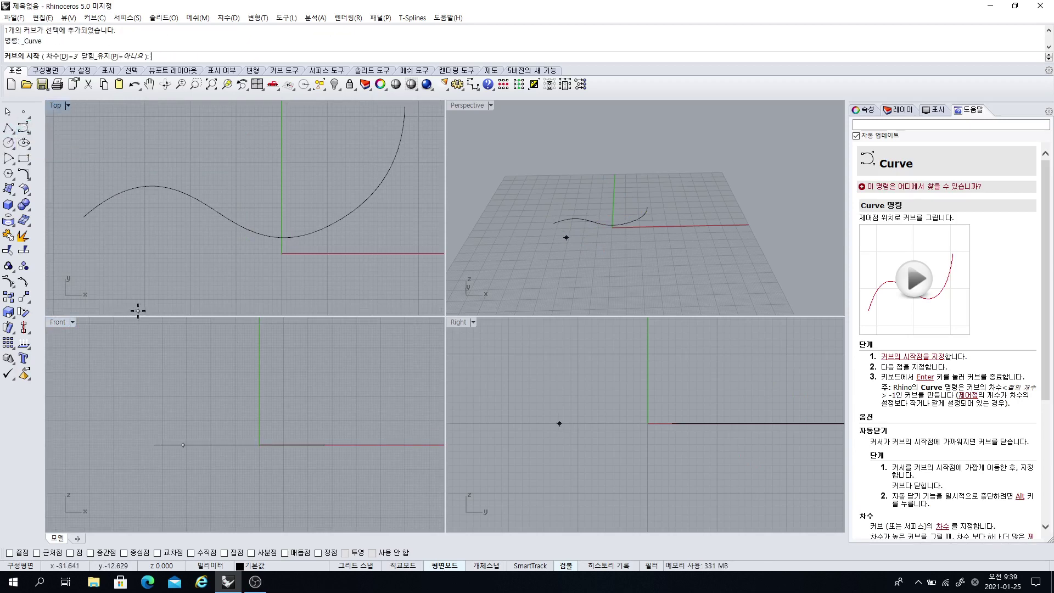
{"action": "left_click", "coordinate": [160, 399]}
{"action": "scroll", "coordinate": [178, 239], "scroll_direction": "down", "scroll_amount": 3}
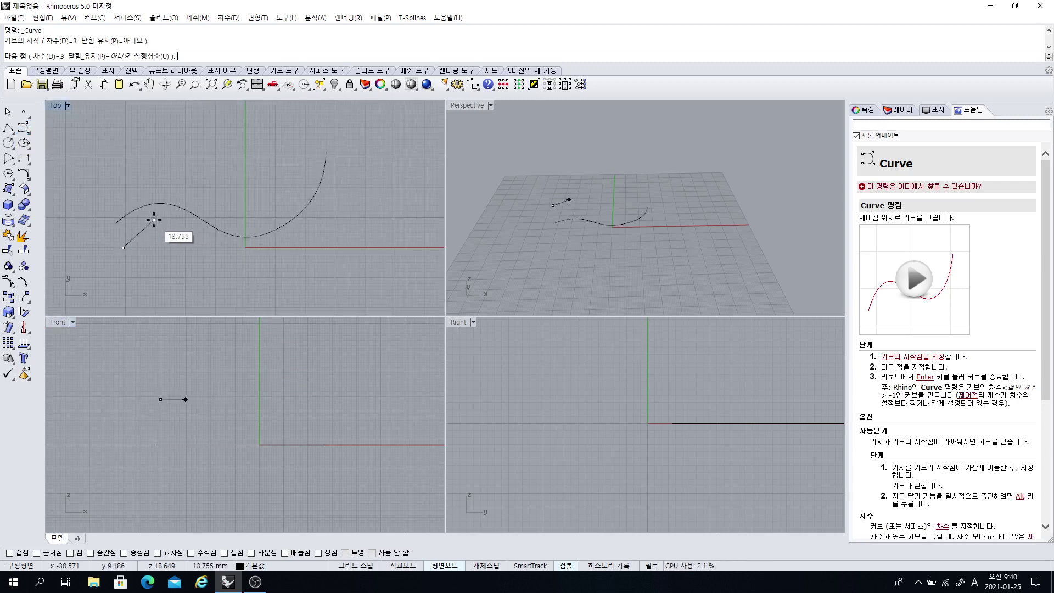
{"action": "scroll", "coordinate": [148, 222], "scroll_direction": "up", "scroll_amount": 1}
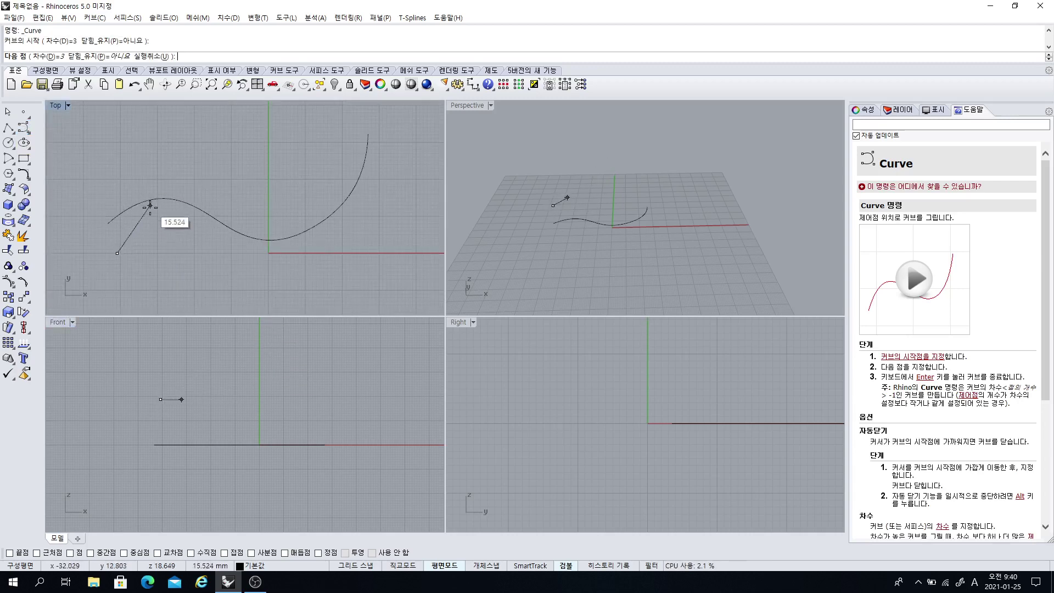
{"action": "left_click", "coordinate": [156, 218]}
{"action": "left_click", "coordinate": [199, 230]}
{"action": "left_click", "coordinate": [255, 271]}
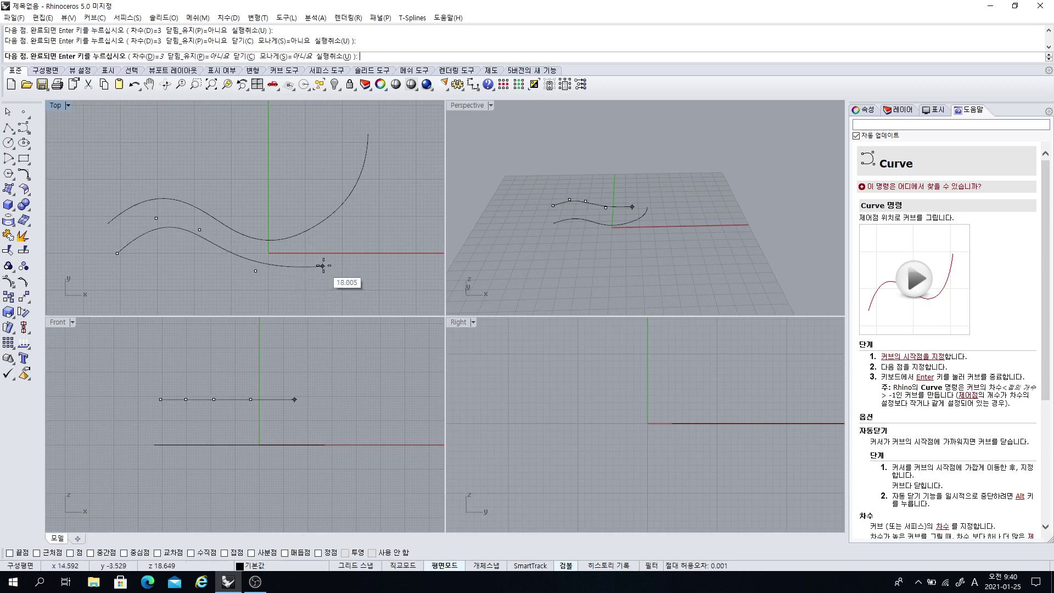
{"action": "left_click", "coordinate": [322, 266]}
{"action": "left_click", "coordinate": [384, 144]}
{"action": "key", "text": "Return"}
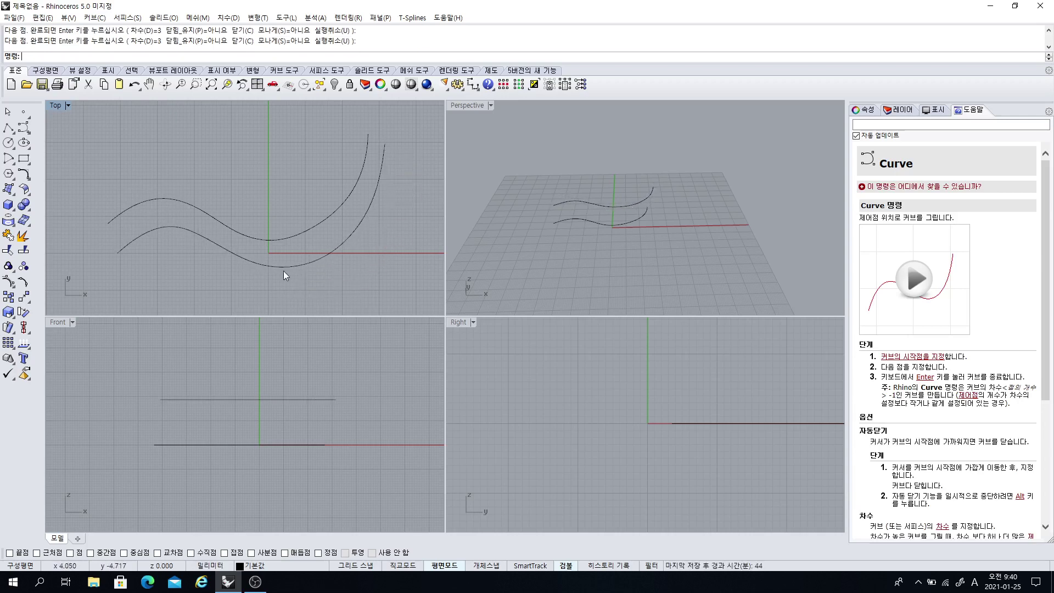
Show the control points of both wavy curves and enlarge the Top viewport
{"action": "scroll", "coordinate": [256, 250], "scroll_direction": "down", "scroll_amount": 2}
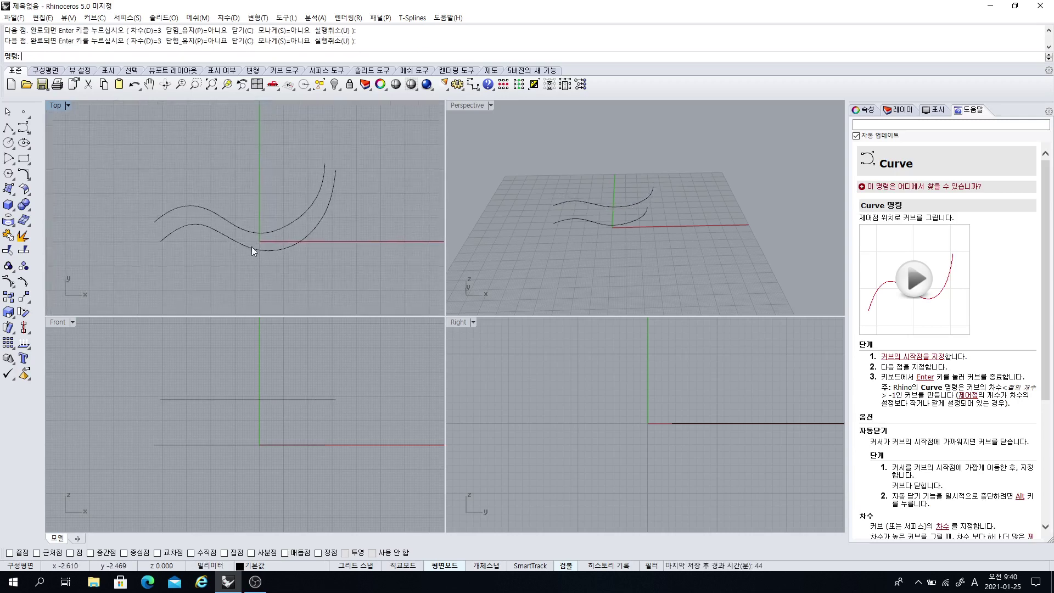
{"action": "left_click", "coordinate": [196, 215]}
{"action": "left_click", "coordinate": [8, 266]}
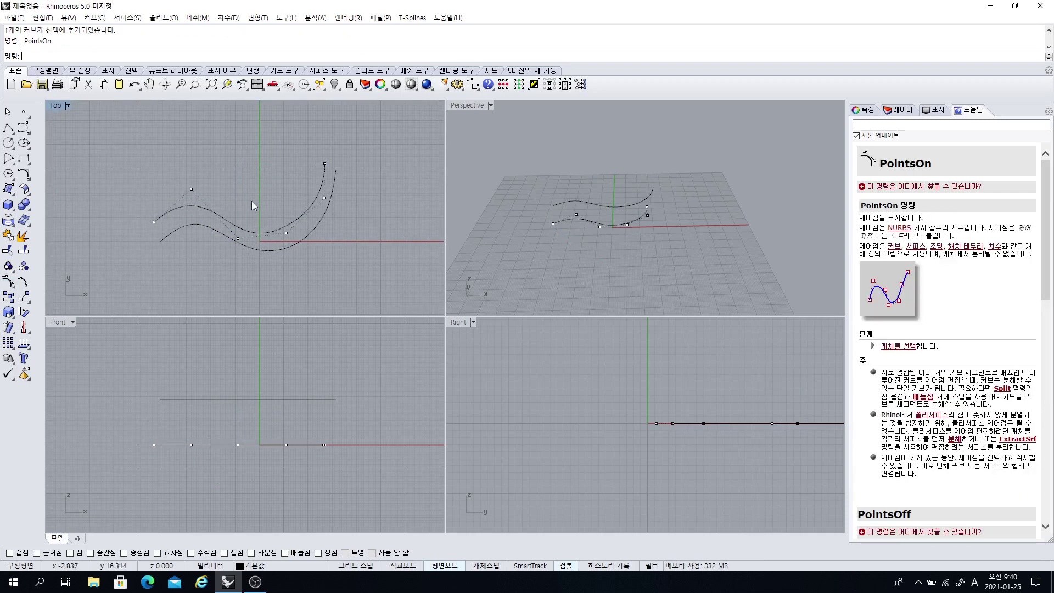
{"action": "scroll", "coordinate": [192, 219], "scroll_direction": "up", "scroll_amount": 3}
{"action": "right_click_drag", "start_coordinate": [179, 234], "coordinate": [161, 252]}
{"action": "left_click", "coordinate": [160, 251]}
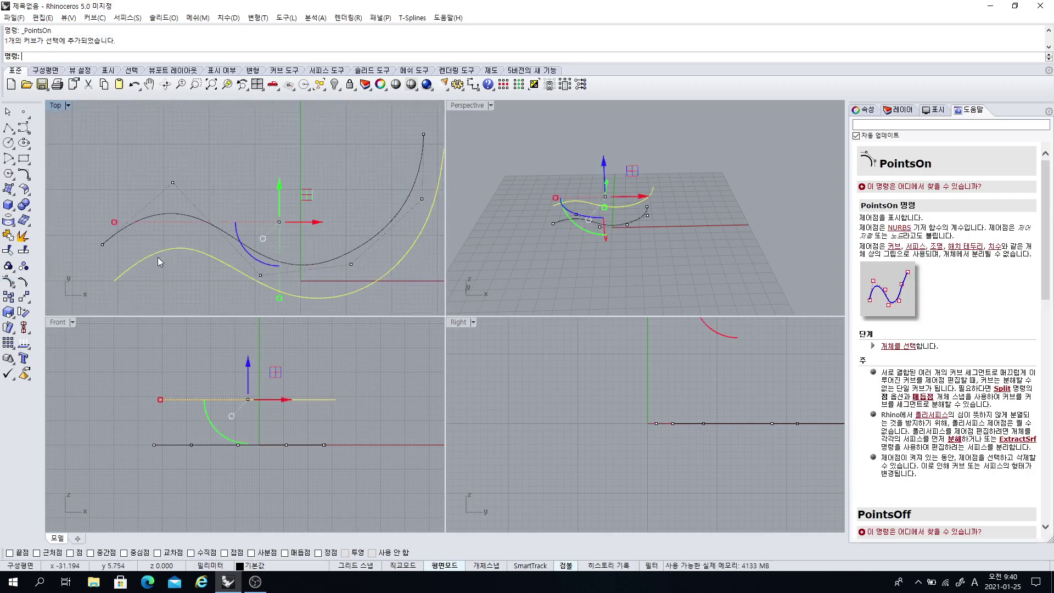
{"action": "left_click", "coordinate": [8, 282]}
{"action": "scroll", "coordinate": [239, 254], "scroll_direction": "down", "scroll_amount": 3}
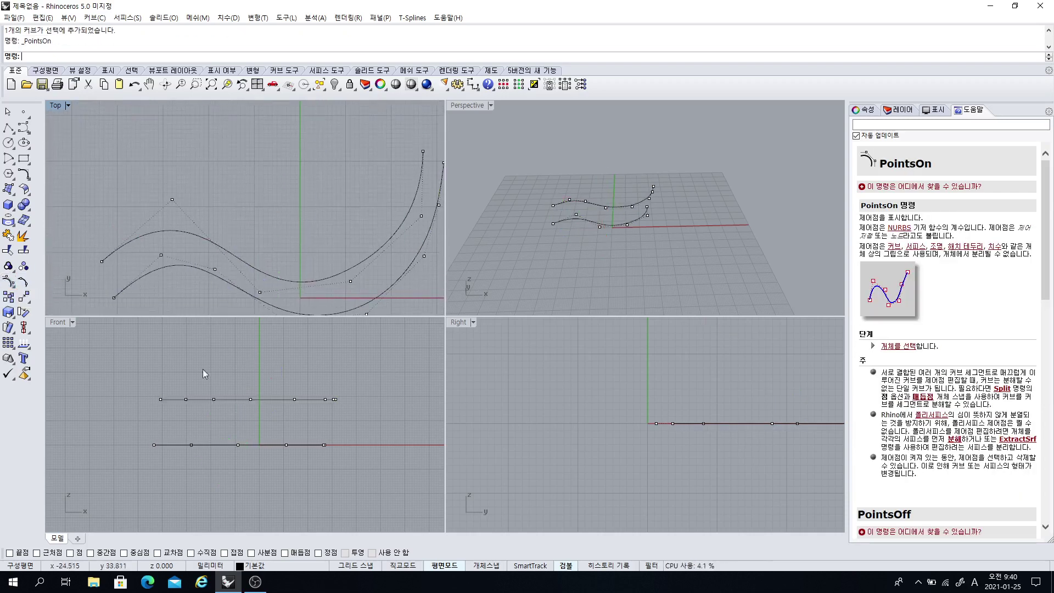
{"action": "double_click", "coordinate": [61, 106]}
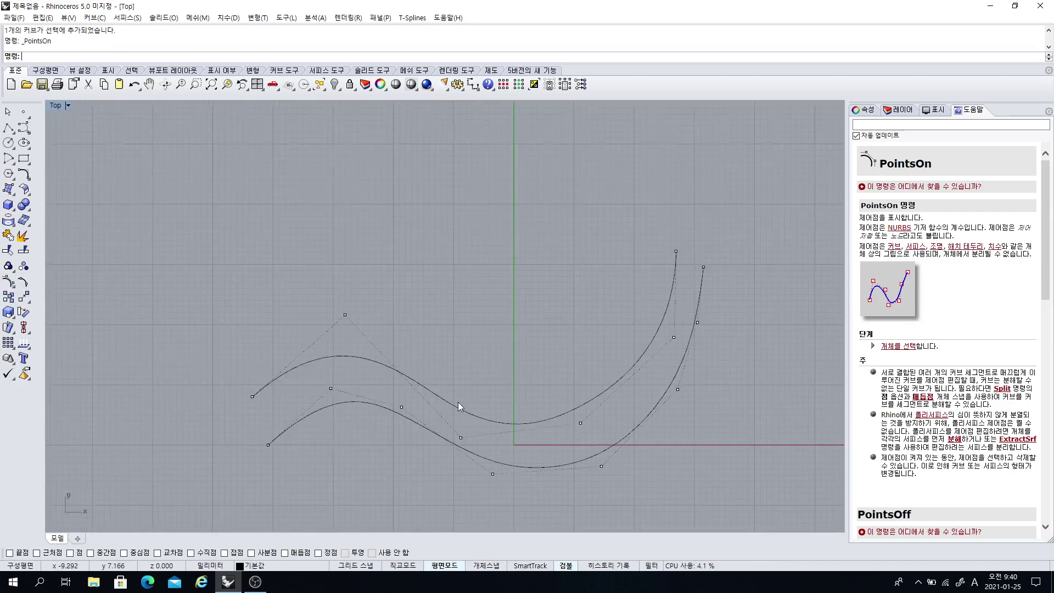
{"action": "right_click_drag", "start_coordinate": [461, 405], "coordinate": [443, 330]}
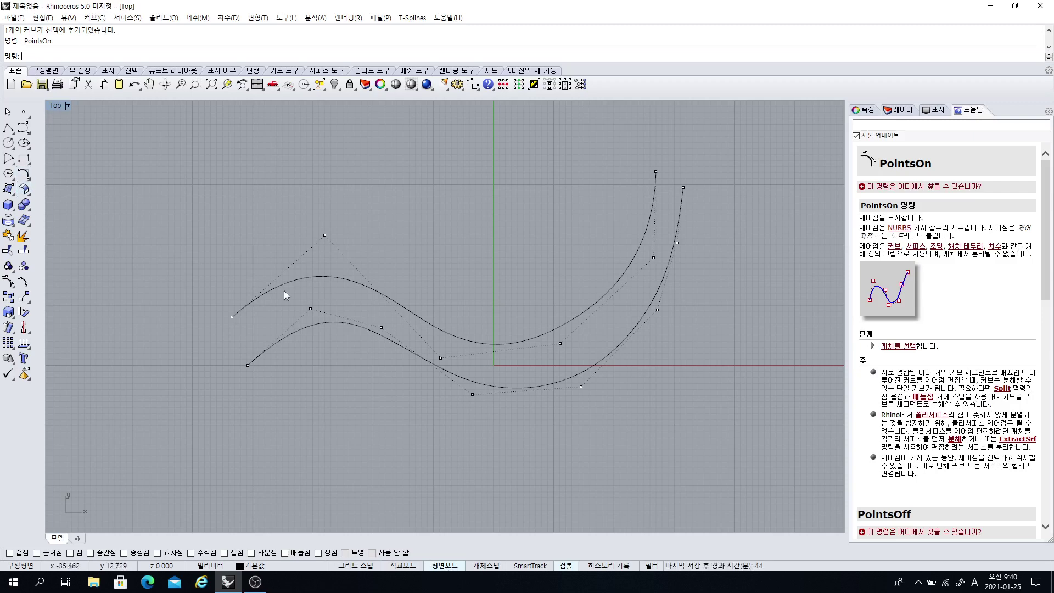
Turn on the Point object snap and snap the raised curve's second control point onto the ground curve's second point in Top
{"action": "left_click", "coordinate": [77, 552]}
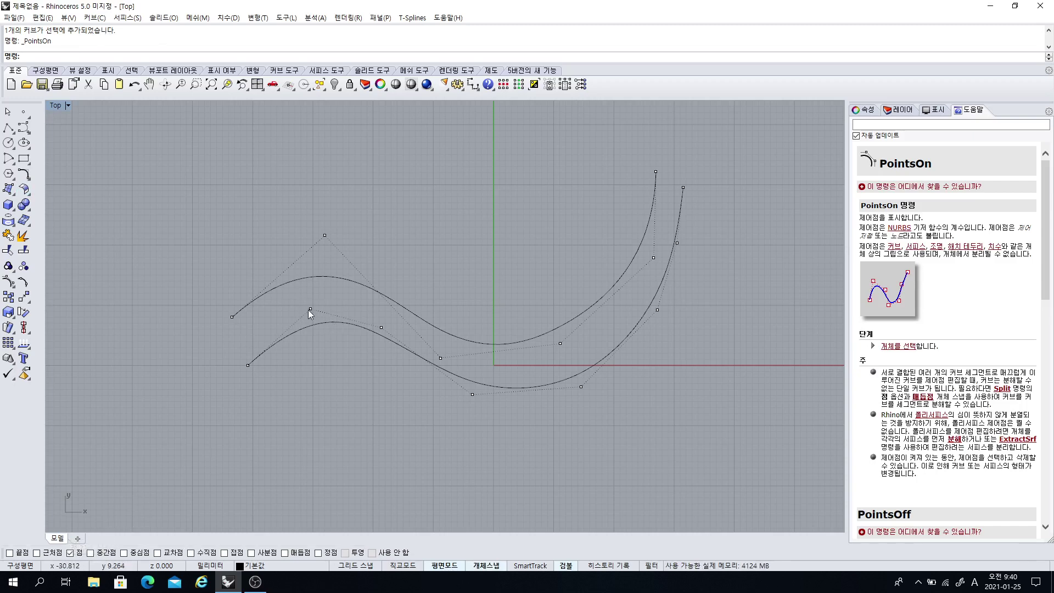
{"action": "left_click_drag", "start_coordinate": [310, 309], "coordinate": [325, 235]}
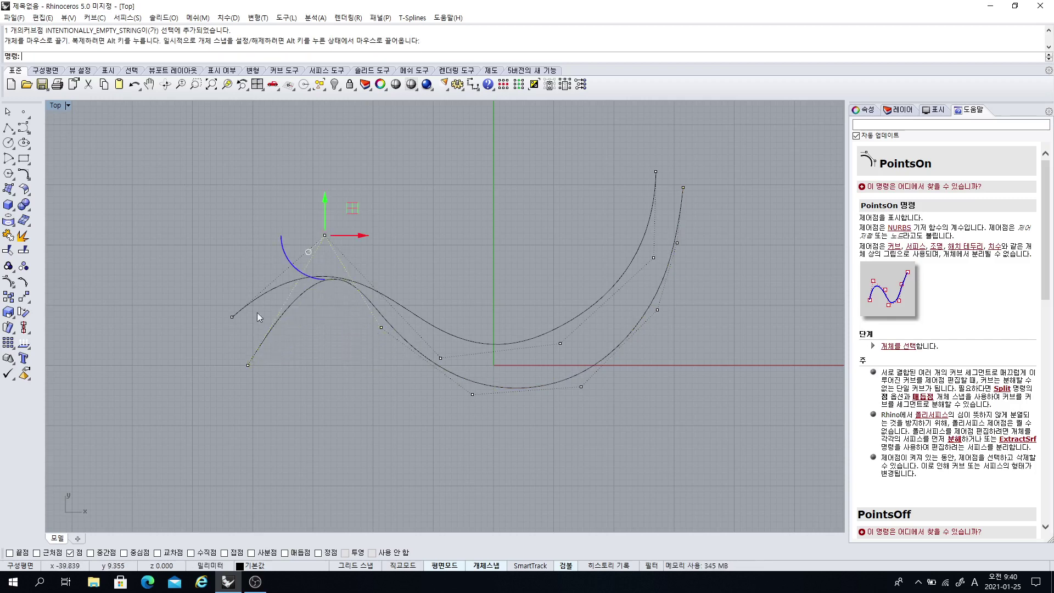
{"action": "double_click", "coordinate": [60, 106]}
{"action": "scroll", "coordinate": [184, 424], "scroll_direction": "up", "scroll_amount": 3}
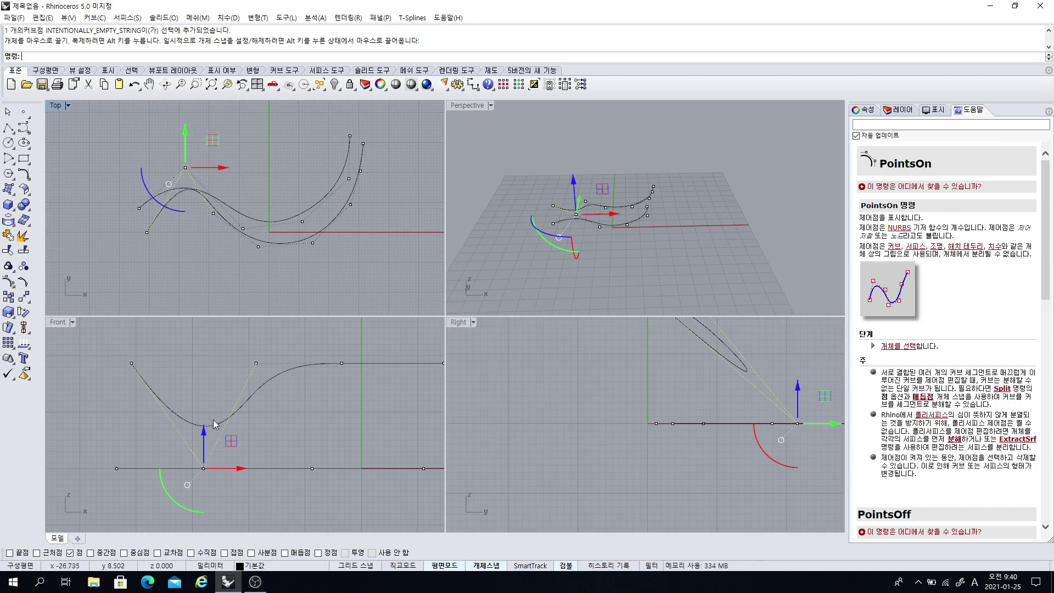
Try to snap the raised curve's fifth control point onto the ground curve's fourth control point in the Top viewport
{"action": "left_click", "coordinate": [312, 243]}
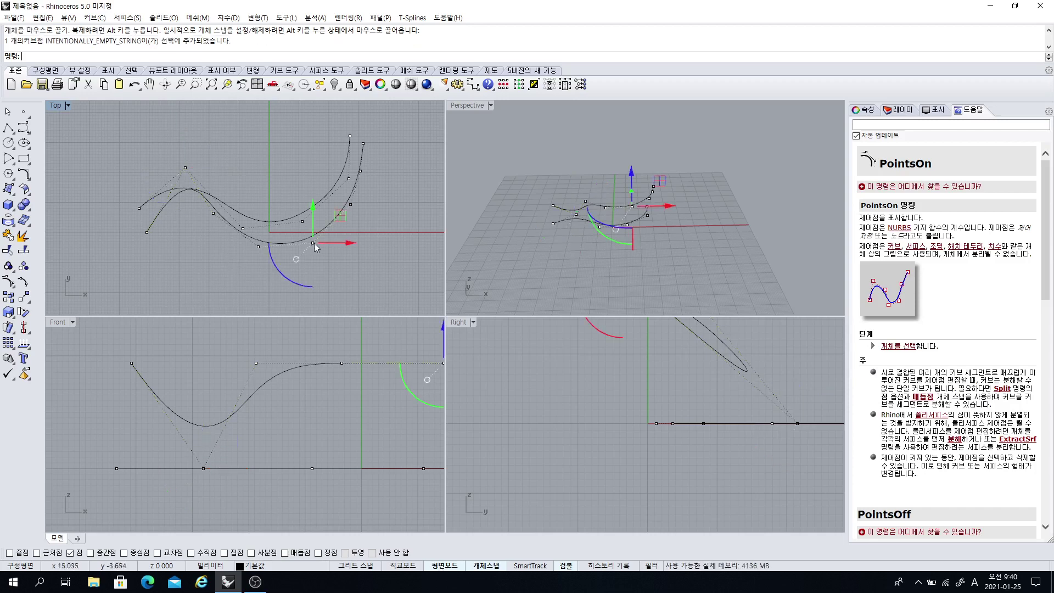
{"action": "scroll", "coordinate": [314, 229], "scroll_direction": "up", "scroll_amount": 3}
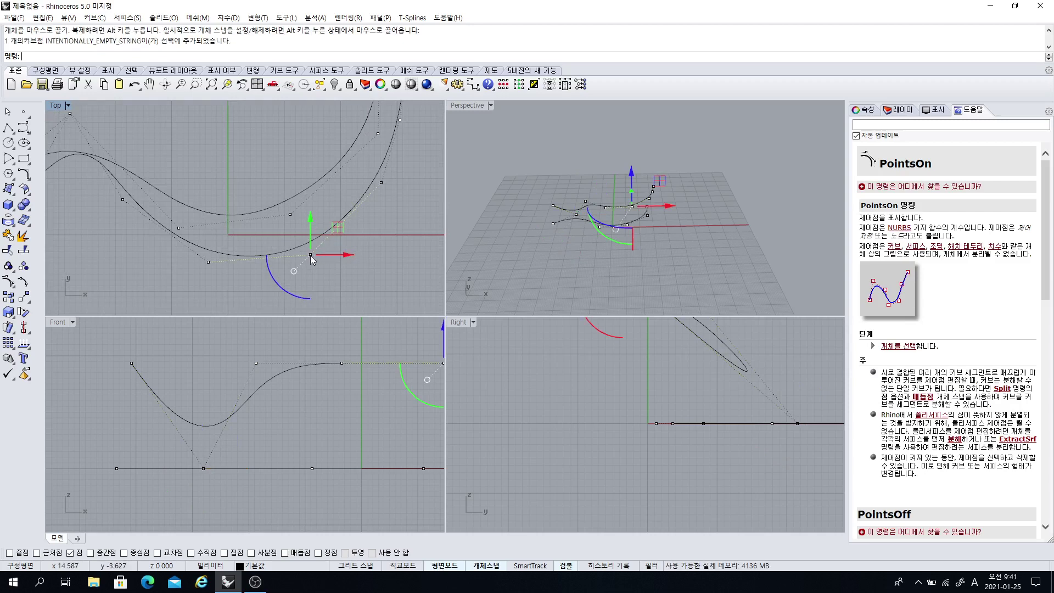
{"action": "left_click_drag", "start_coordinate": [312, 259], "coordinate": [294, 217]}
{"action": "right_click_drag", "start_coordinate": [311, 400], "coordinate": [223, 386]}
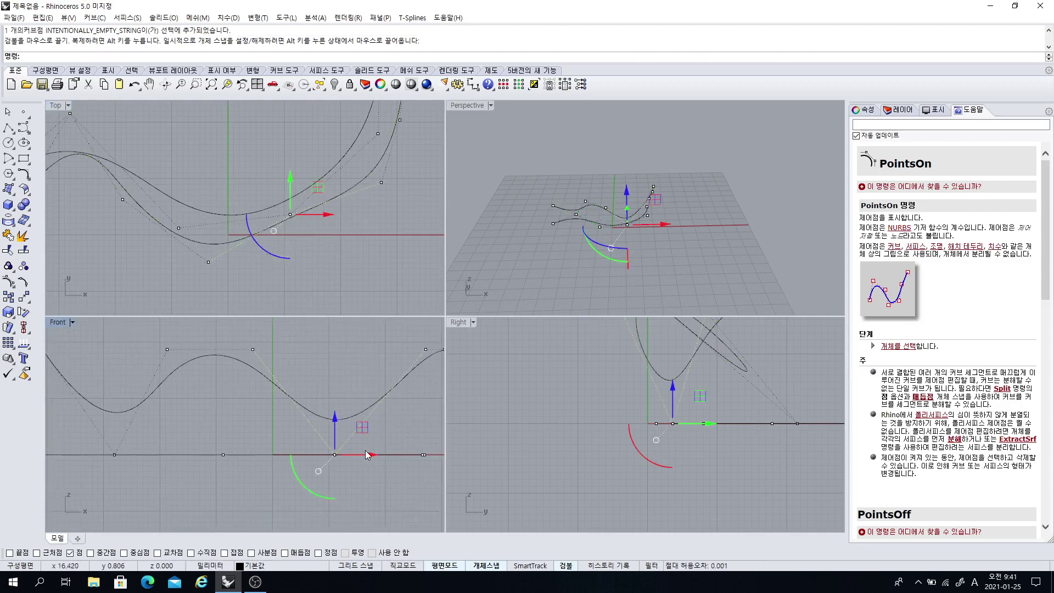
Undo both control point moves on the raised curve
{"action": "key", "text": "ctrl+z"}
{"action": "key", "text": "ctrl+z"}
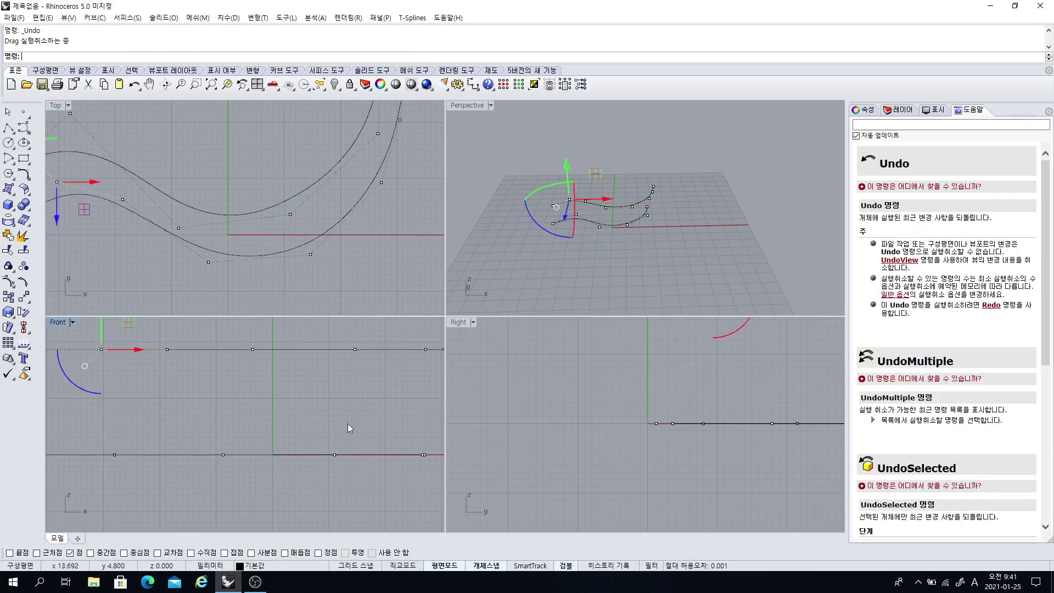
{"action": "right_click_drag", "start_coordinate": [265, 243], "coordinate": [357, 238]}
{"action": "left_click", "coordinate": [195, 251]}
{"action": "right_click_drag", "start_coordinate": [176, 231], "coordinate": [176, 280]}
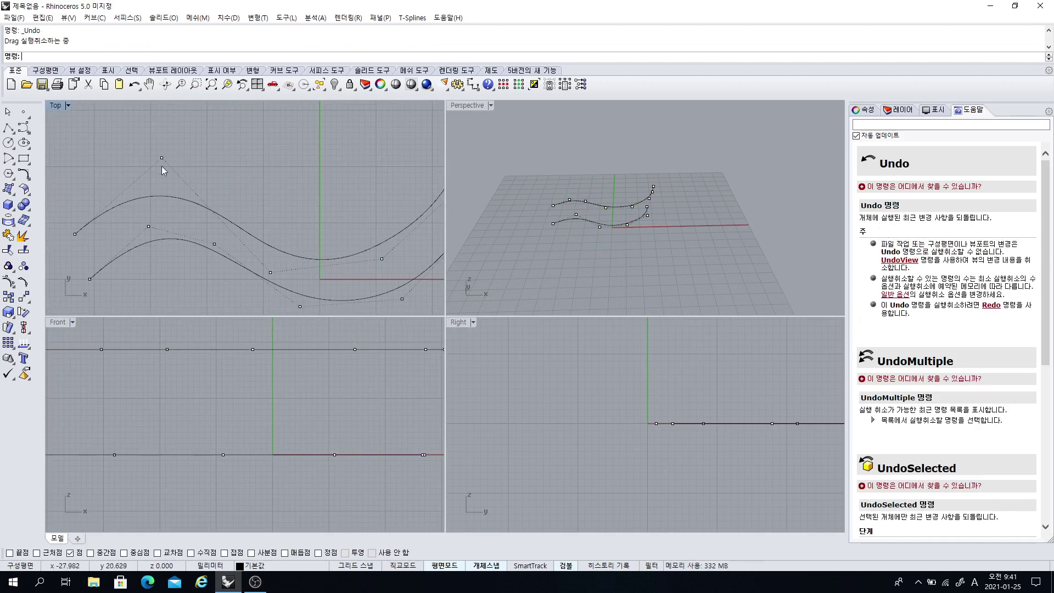
Turn on the Project snap option and snap the raised curve's second control point onto the ground curve's second point in Top
{"action": "left_click", "coordinate": [345, 552]}
{"action": "left_click_drag", "start_coordinate": [148, 226], "coordinate": [162, 158]}
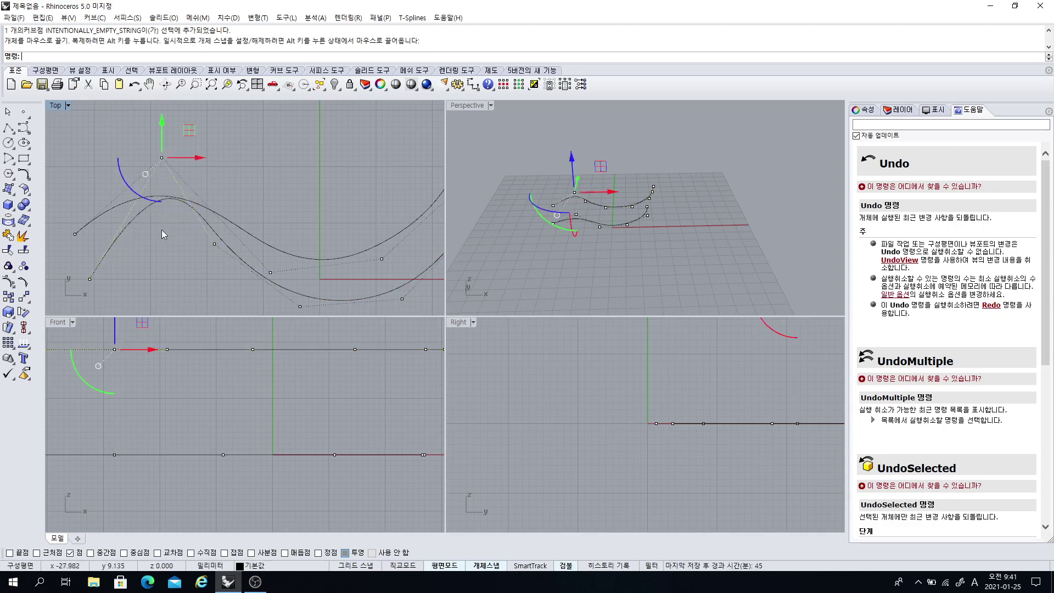
With Project on, snap the raised curve's fourth control point onto the ground curve's third control point in the Top viewport
{"action": "scroll", "coordinate": [123, 384], "scroll_direction": "down", "scroll_amount": 5}
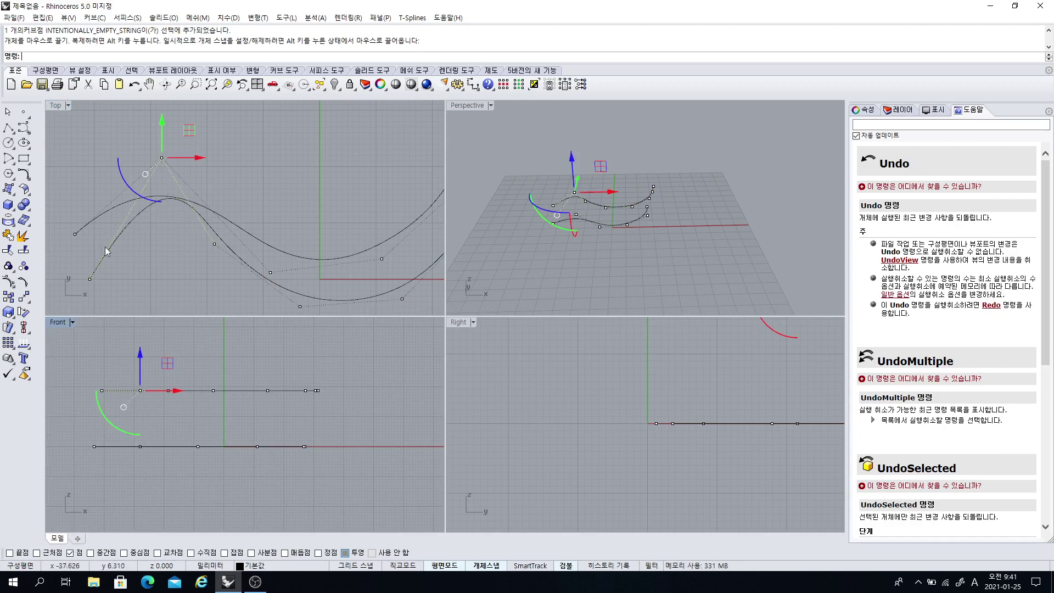
{"action": "right_click_drag", "start_coordinate": [262, 282], "coordinate": [202, 240]}
{"action": "key", "text": "Escape"}
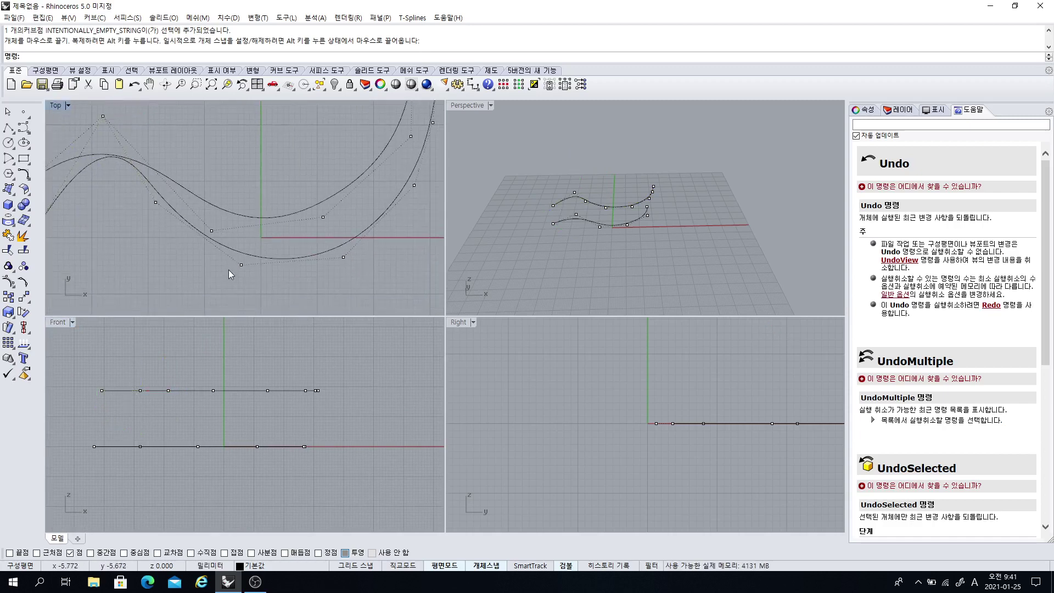
{"action": "left_click", "coordinate": [243, 266]}
{"action": "left_click_drag", "start_coordinate": [240, 264], "coordinate": [211, 231]}
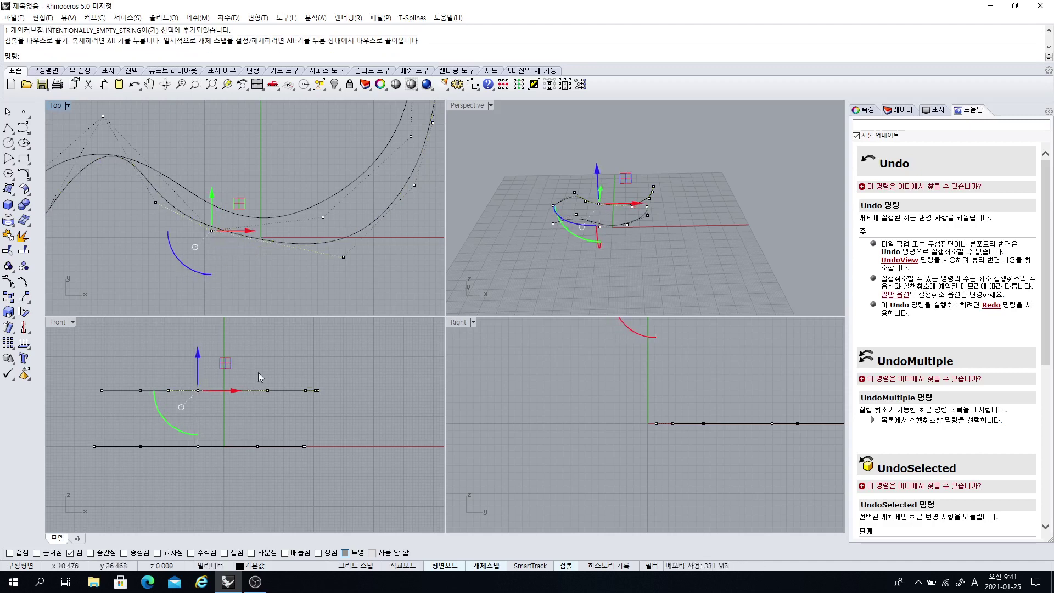
{"action": "left_click", "coordinate": [345, 552]}
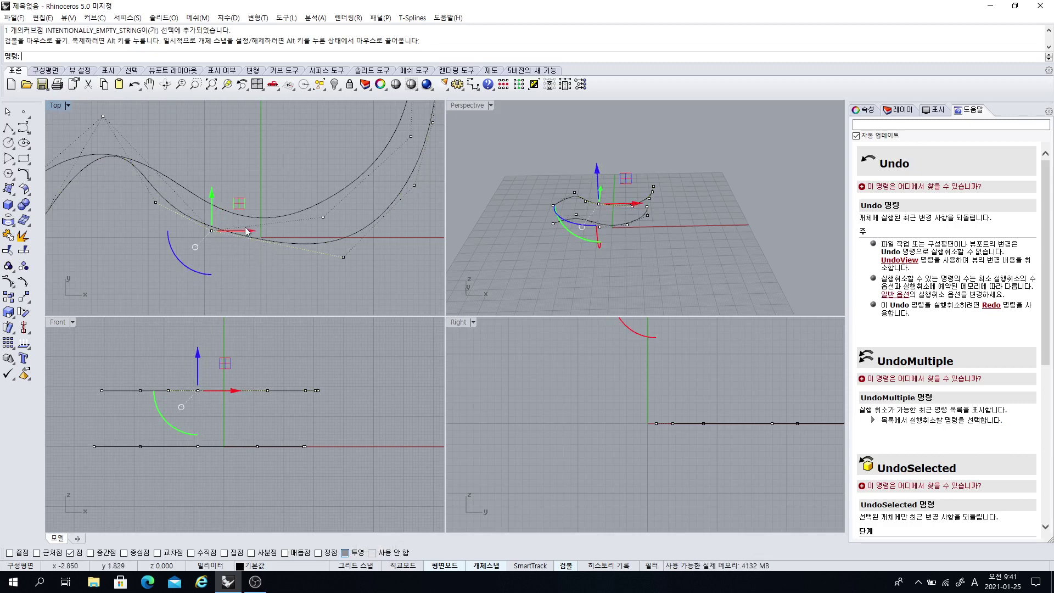
Hide the control points and delete the raised wavy curve
{"action": "scroll", "coordinate": [241, 206], "scroll_direction": "down", "scroll_amount": 3}
{"action": "key", "text": "Escape"}
{"action": "key", "text": "Escape"}
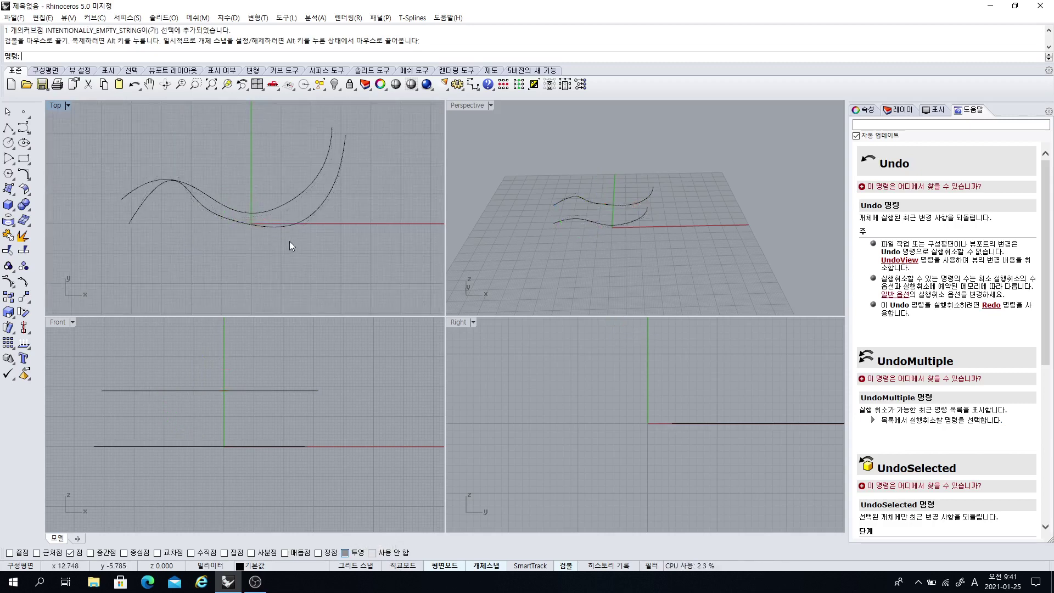
{"action": "left_click", "coordinate": [278, 222]}
{"action": "key", "text": "Delete"}
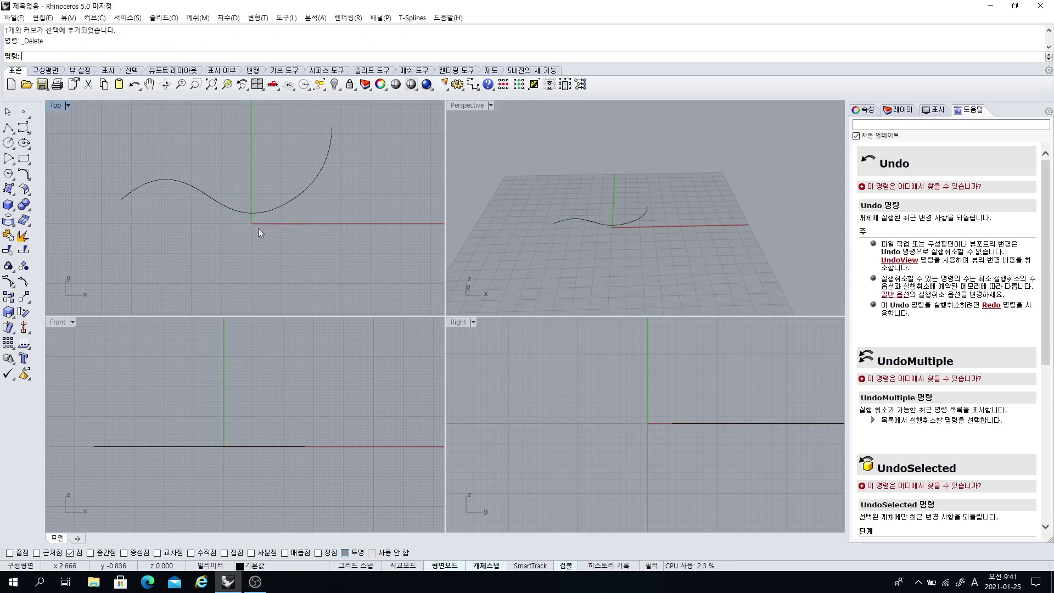
Copy the remaining wavy curve along negative Y in the Top viewport and raise the copy above the ground plane in Front
{"action": "left_click", "coordinate": [244, 239]}
{"action": "left_click_drag", "start_coordinate": [258, 121], "coordinate": [261, 179]}
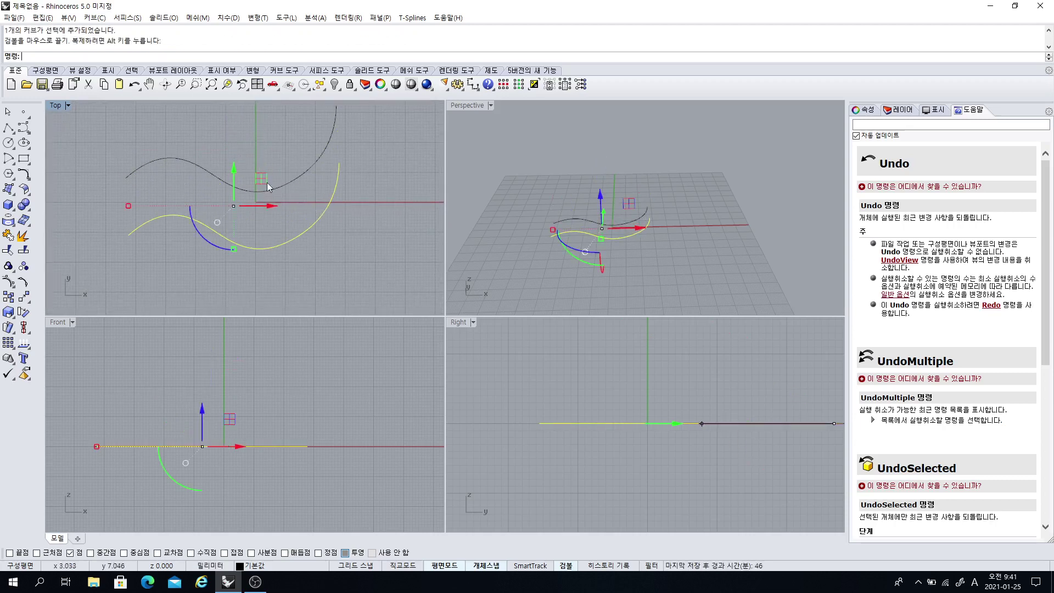
{"action": "key", "text": "Escape"}
{"action": "right_click_drag", "start_coordinate": [300, 248], "coordinate": [277, 262]}
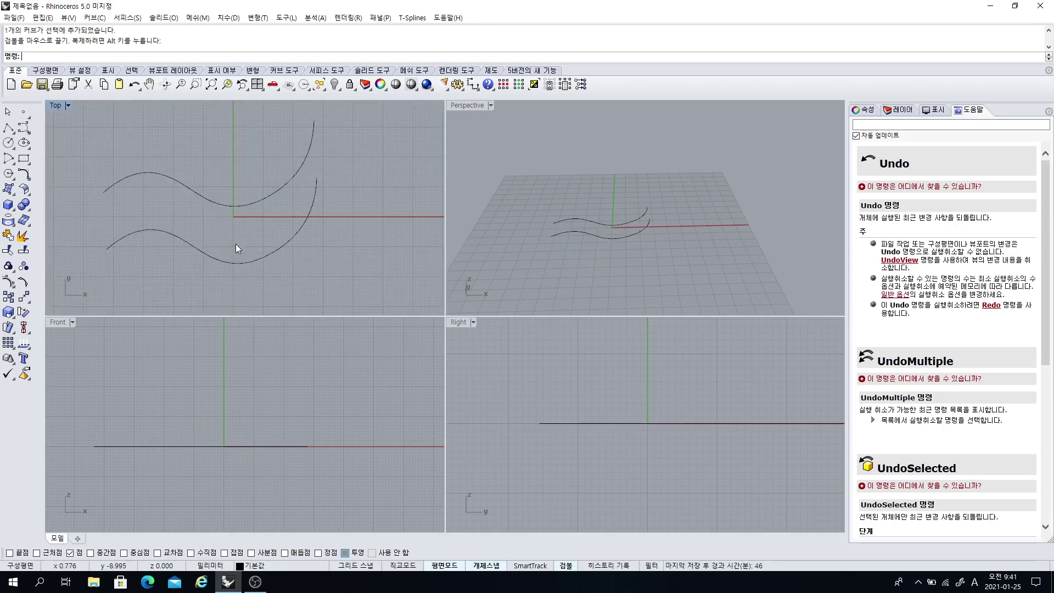
{"action": "left_click", "coordinate": [231, 263]}
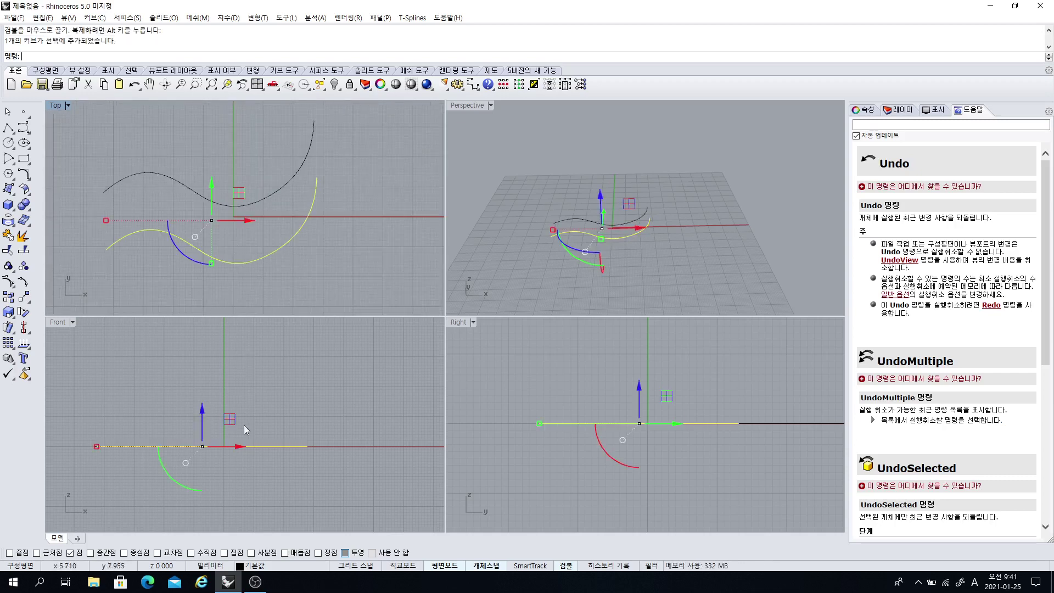
{"action": "right_click_drag", "start_coordinate": [244, 428], "coordinate": [263, 446]}
{"action": "left_click_drag", "start_coordinate": [222, 433], "coordinate": [226, 352]}
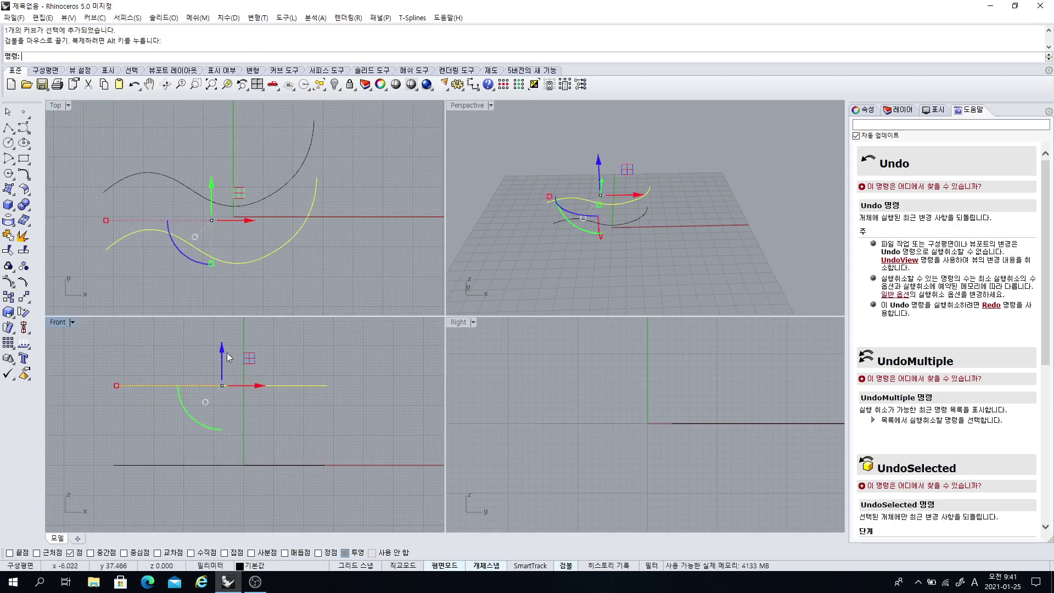
Select both the raised copy and the ground curve and show their control points
{"action": "left_click", "coordinate": [351, 237]}
{"action": "right_click_drag", "start_coordinate": [573, 240], "coordinate": [686, 209]}
{"action": "left_click", "coordinate": [619, 186]}
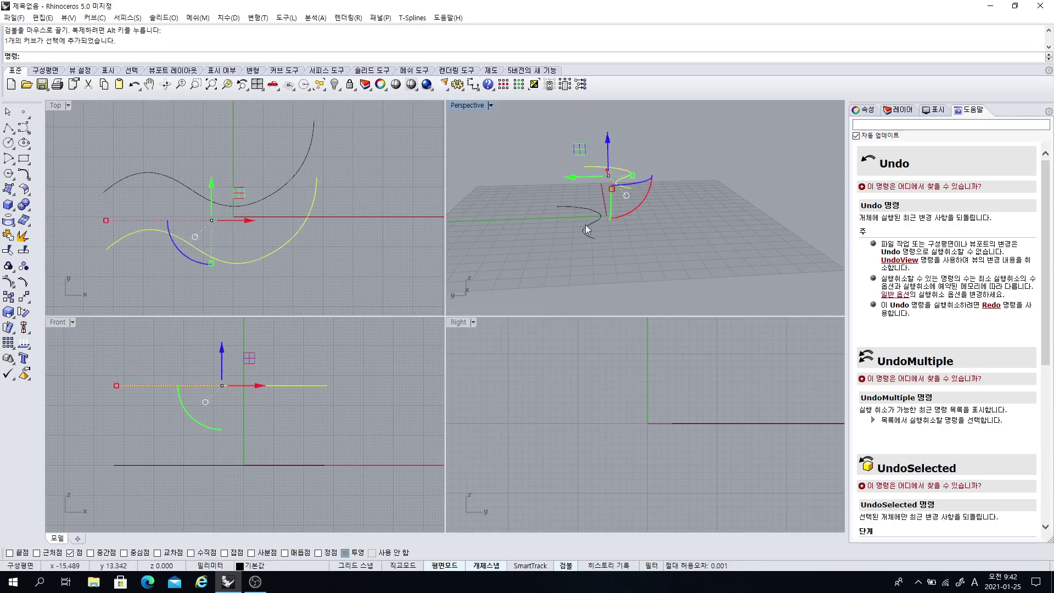
{"action": "mouse_move", "coordinate": [574, 182]}
{"action": "left_mouse_down"}
{"action": "mouse_move", "coordinate": [532, 184]}
{"action": "mouse_move", "coordinate": [565, 184]}
{"action": "left_mouse_up"}
{"action": "scroll", "coordinate": [270, 220], "scroll_direction": "down", "scroll_amount": 3}
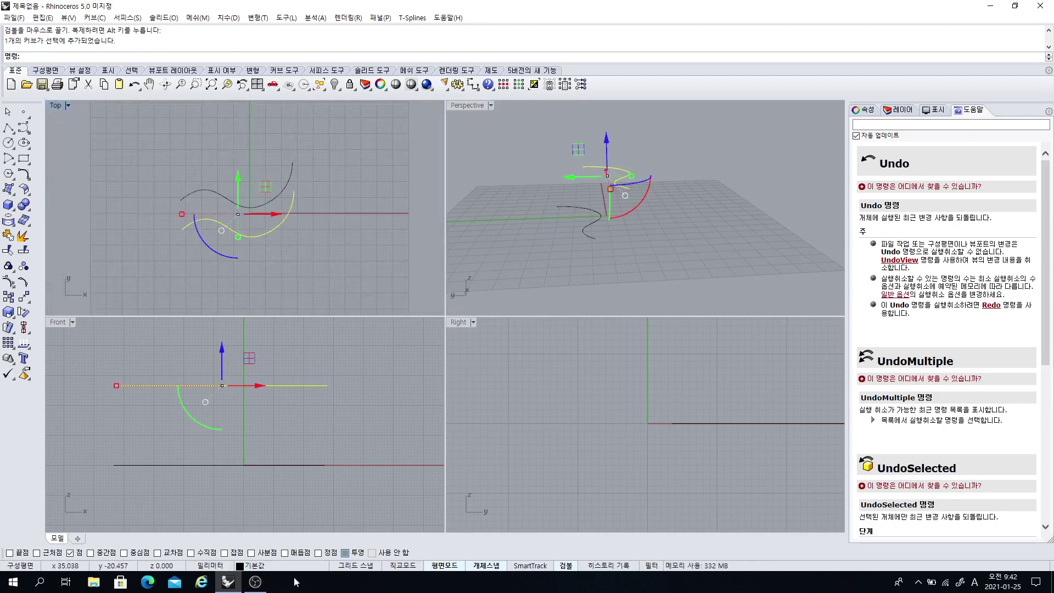
{"action": "left_click", "coordinate": [193, 193], "text": "shift"}
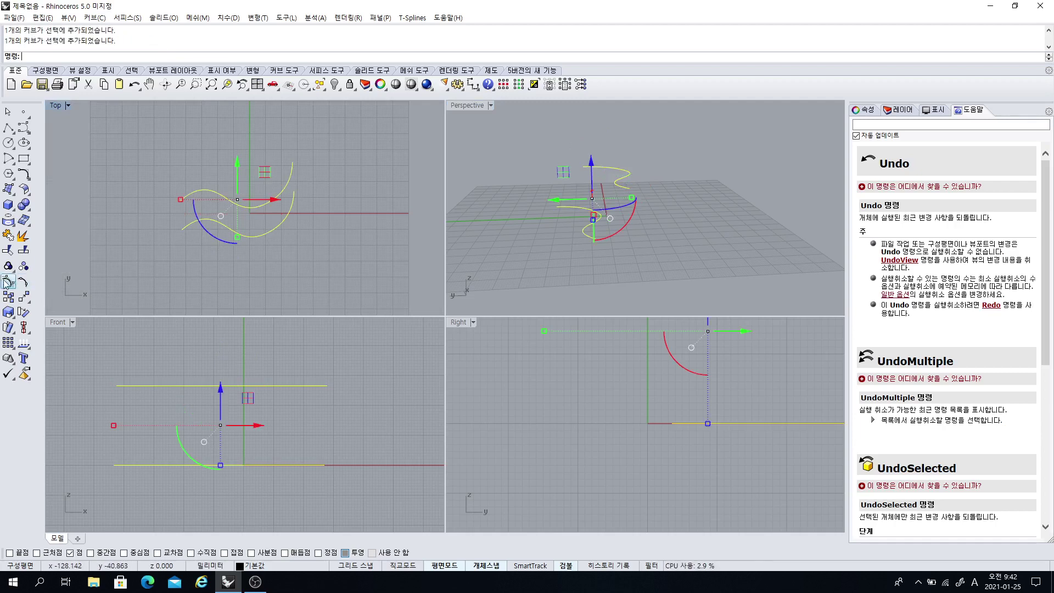
{"action": "left_click", "coordinate": [23, 281]}
{"action": "scroll", "coordinate": [231, 185], "scroll_direction": "up", "scroll_amount": 3}
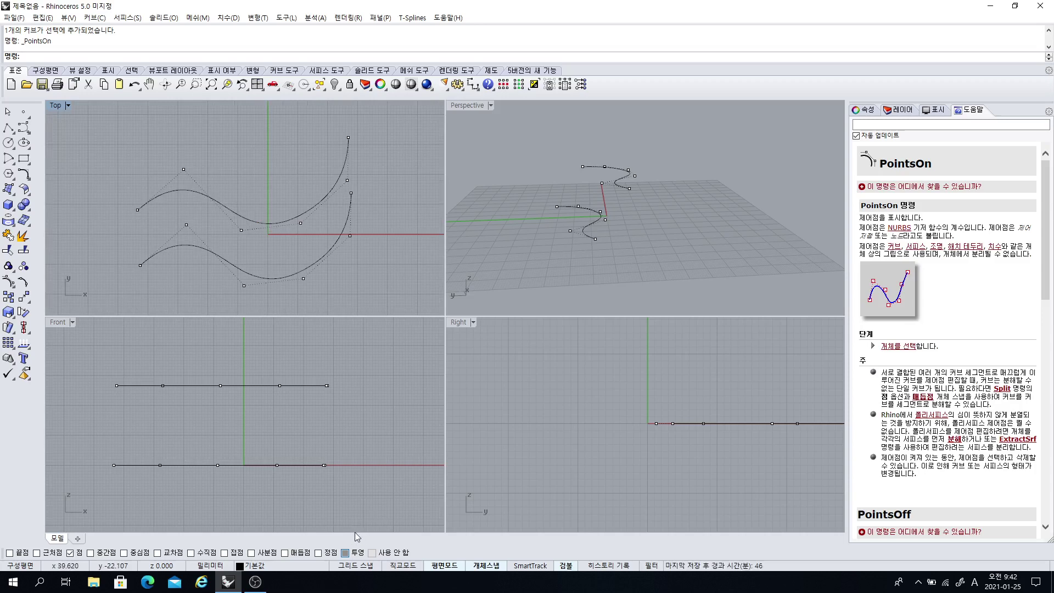
{"action": "right_click_drag", "start_coordinate": [178, 248], "coordinate": [211, 231]}
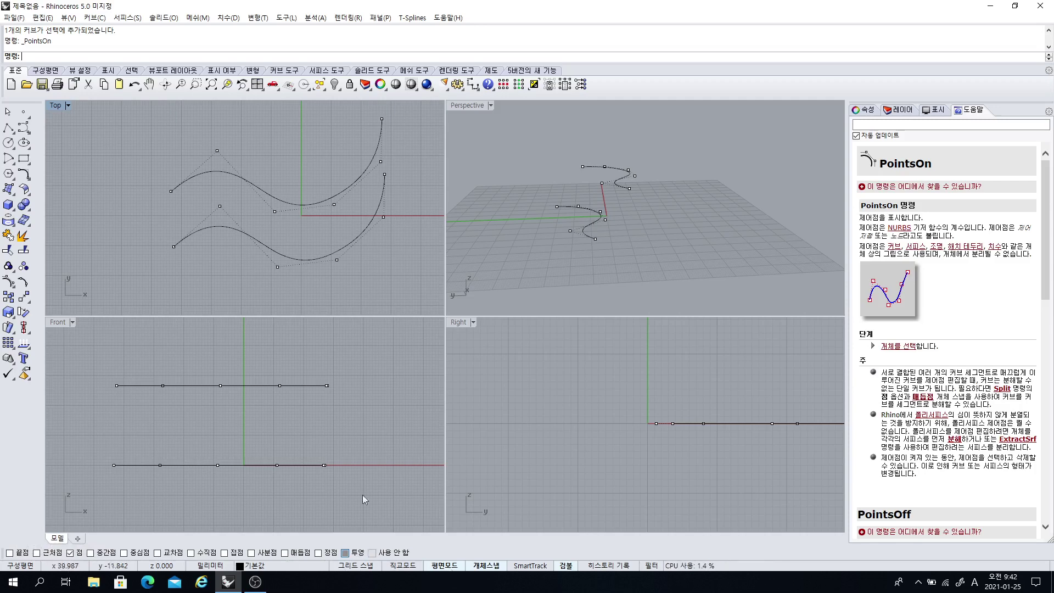
In Top, snap the raised copy's first two control points onto the ground curve's matching points with Project on
{"action": "left_click", "coordinate": [175, 246]}
{"action": "left_click_drag", "start_coordinate": [174, 247], "coordinate": [174, 191]}
{"action": "left_click", "coordinate": [203, 235]}
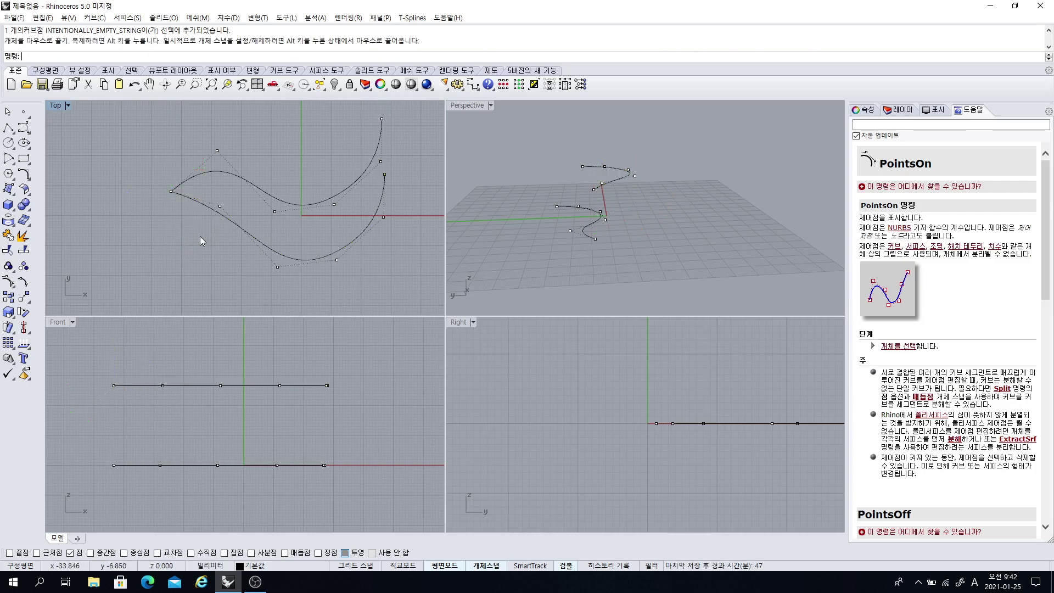
{"action": "right_click_drag", "start_coordinate": [184, 232], "coordinate": [181, 247]}
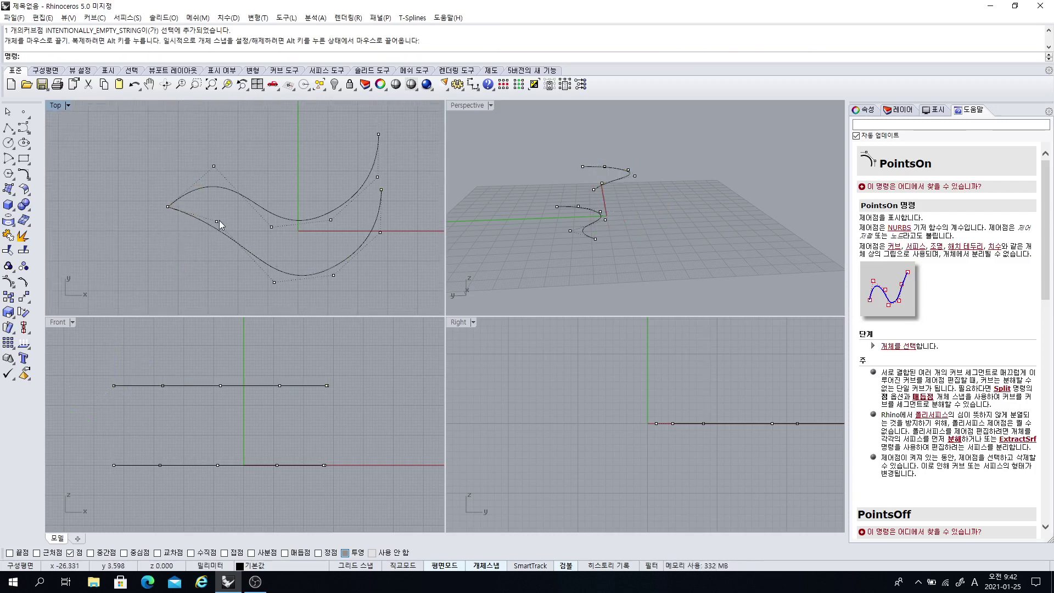
{"action": "left_click_drag", "start_coordinate": [216, 222], "coordinate": [214, 167]}
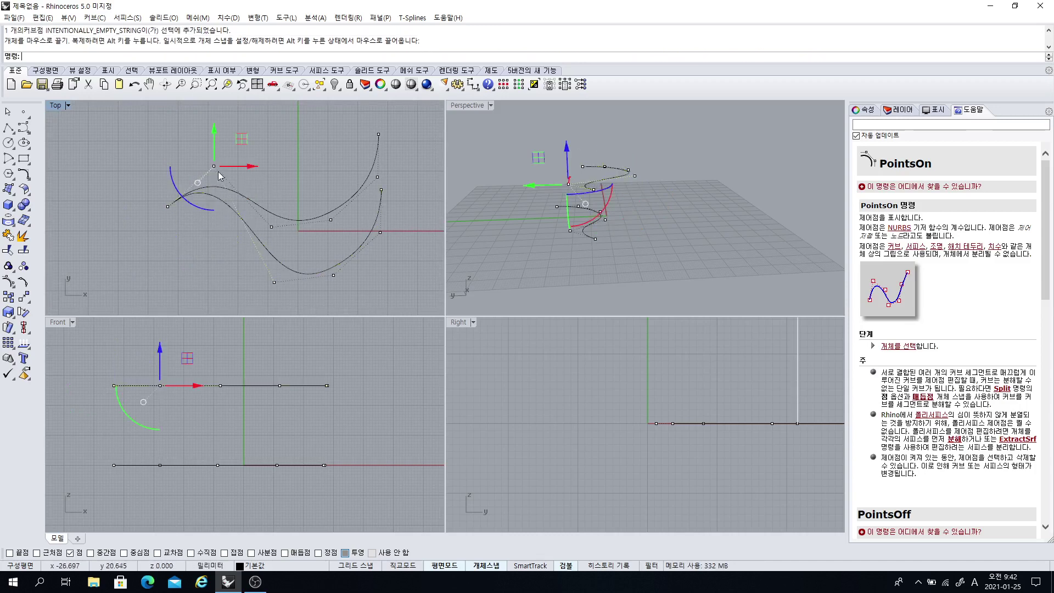
{"action": "left_click", "coordinate": [233, 265]}
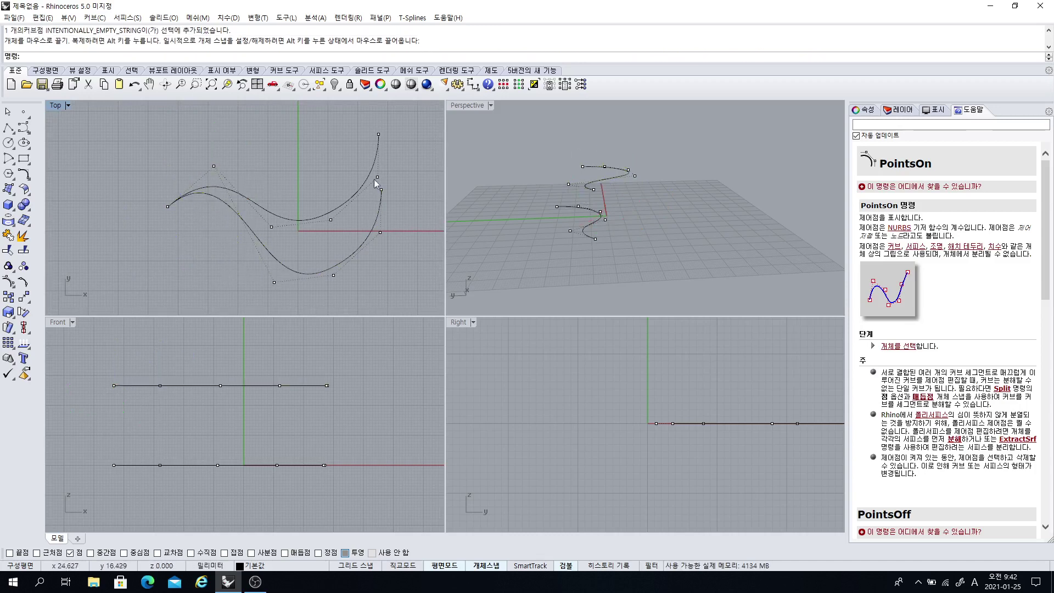
Snap the raised copy's remaining three control points onto the ground curve's matching points in the Top viewport
{"action": "left_click_drag", "start_coordinate": [273, 285], "coordinate": [272, 227]}
{"action": "left_click_drag", "start_coordinate": [332, 275], "coordinate": [379, 134]}
{"action": "left_click", "coordinate": [342, 258]}
{"action": "scroll", "coordinate": [235, 191], "scroll_direction": "up", "scroll_amount": 4}
{"action": "scroll", "coordinate": [215, 192], "scroll_direction": "down", "scroll_amount": 2}
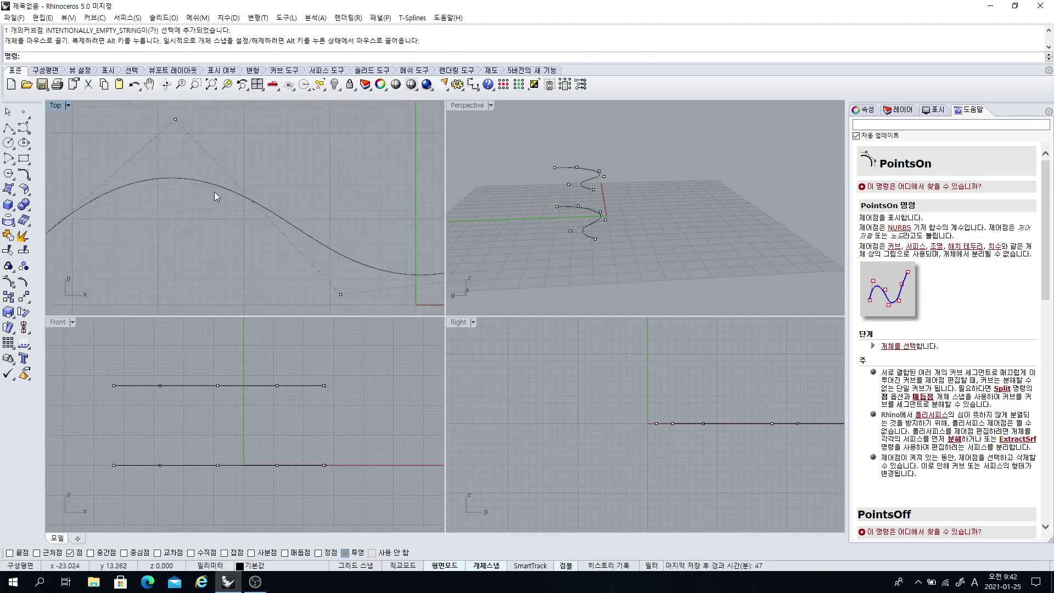
Inspect the aligned control points, hide them, and delete both the ground curve and its raised copy
{"action": "right_click_drag", "start_coordinate": [570, 172], "coordinate": [555, 271]}
{"action": "scroll", "coordinate": [254, 234], "scroll_direction": "down", "scroll_amount": 2}
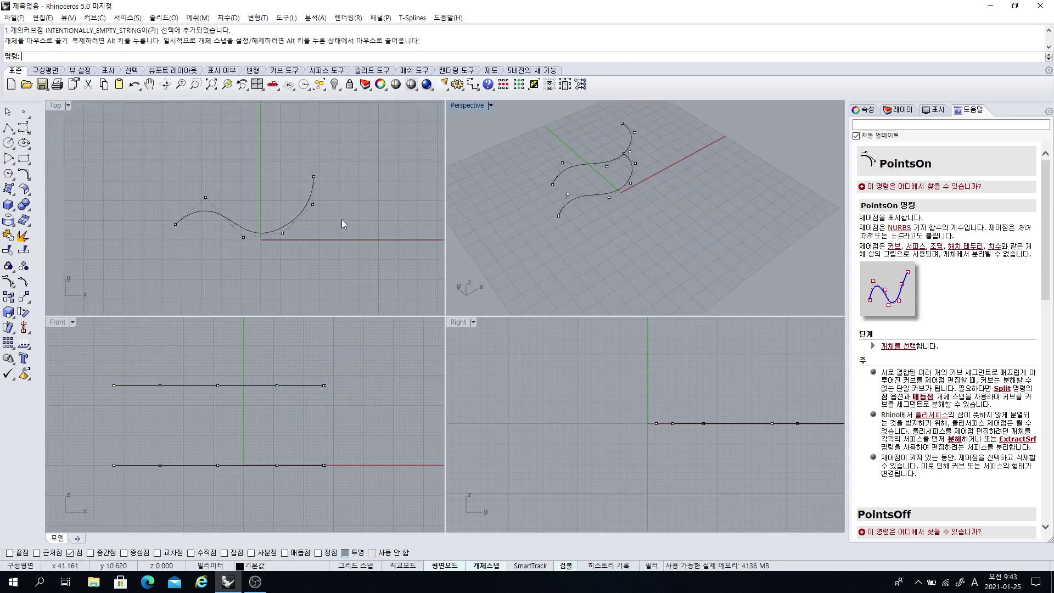
{"action": "scroll", "coordinate": [321, 203], "scroll_direction": "up", "scroll_amount": 2}
{"action": "right_click_drag", "start_coordinate": [315, 199], "coordinate": [344, 206]}
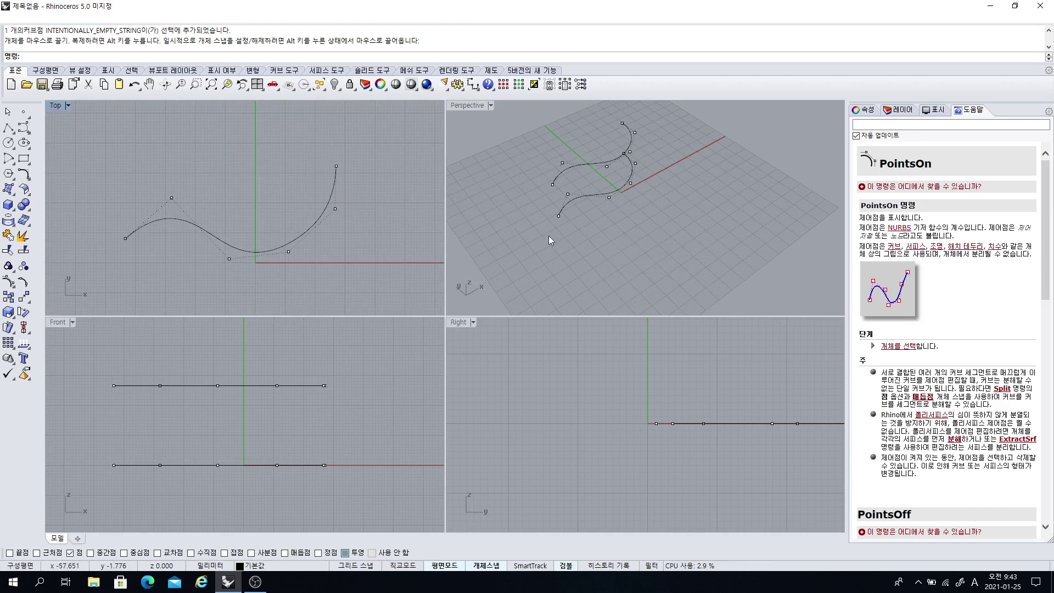
{"action": "right_click_drag", "start_coordinate": [548, 235], "coordinate": [513, 192]}
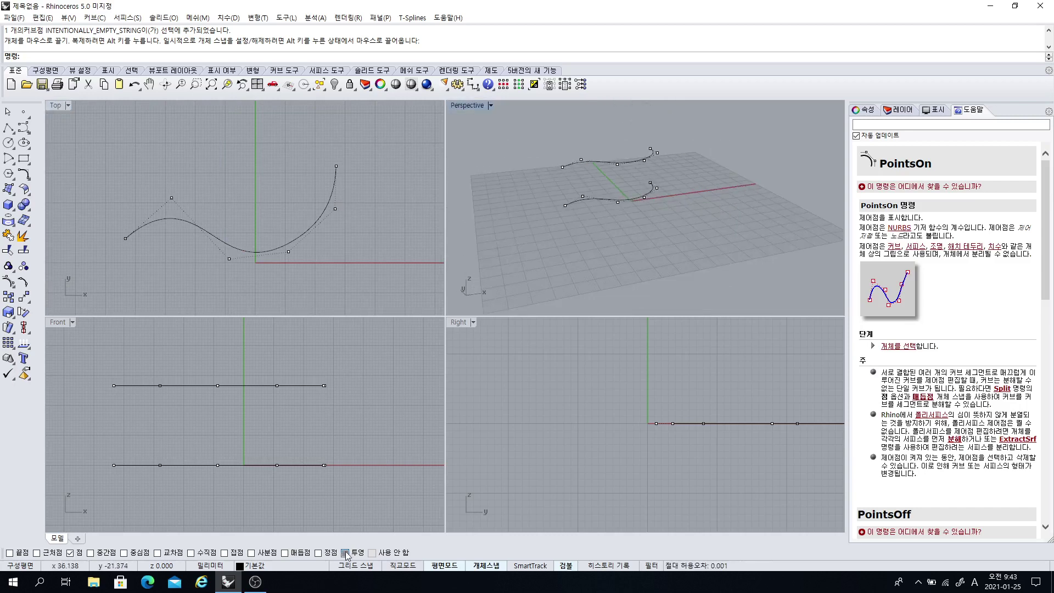
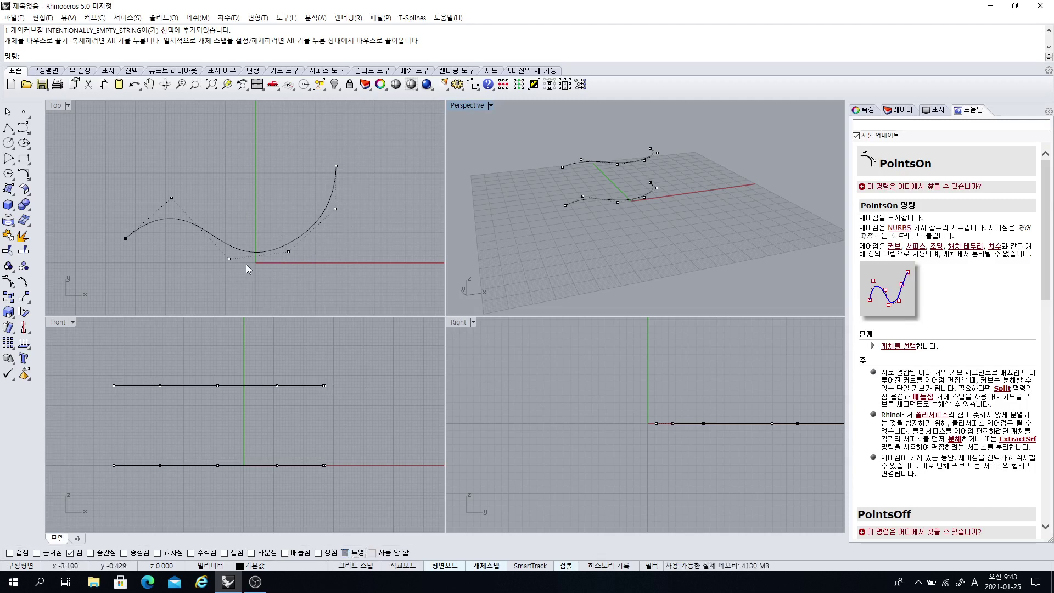
{"action": "key", "text": "Escape"}
{"action": "left_click_drag", "start_coordinate": [248, 265], "coordinate": [231, 208]}
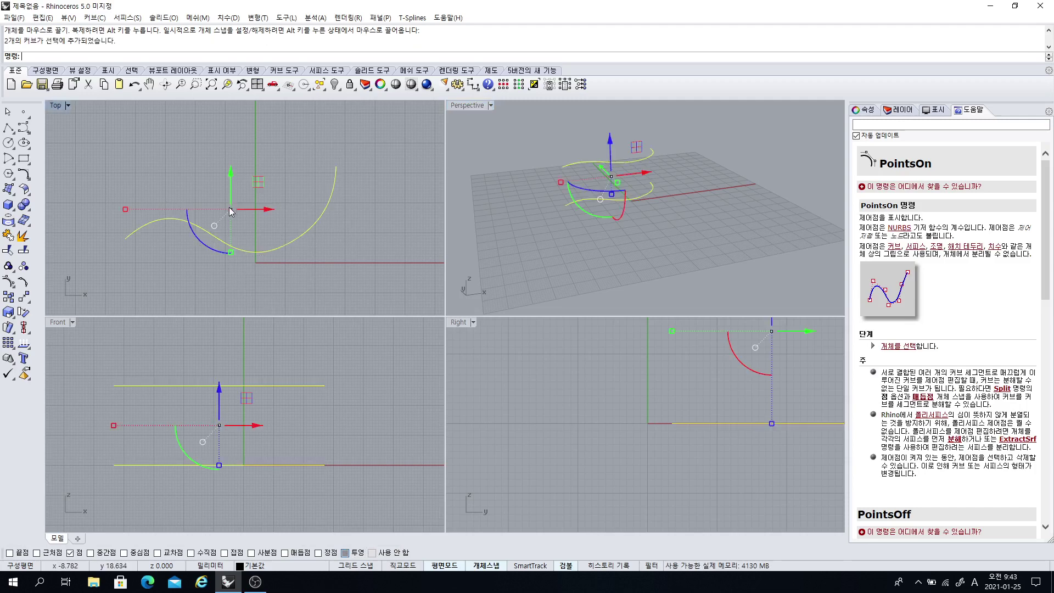
{"action": "key", "text": "Delete"}
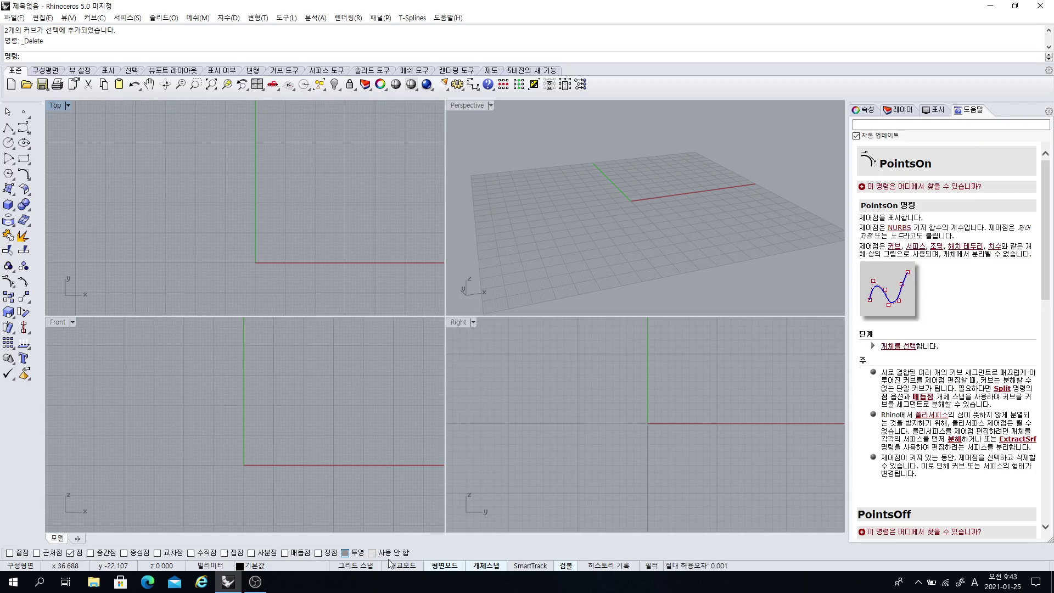
Temporarily disable all object snaps and re-enable them, twice in a row
{"action": "left_click", "coordinate": [371, 553]}
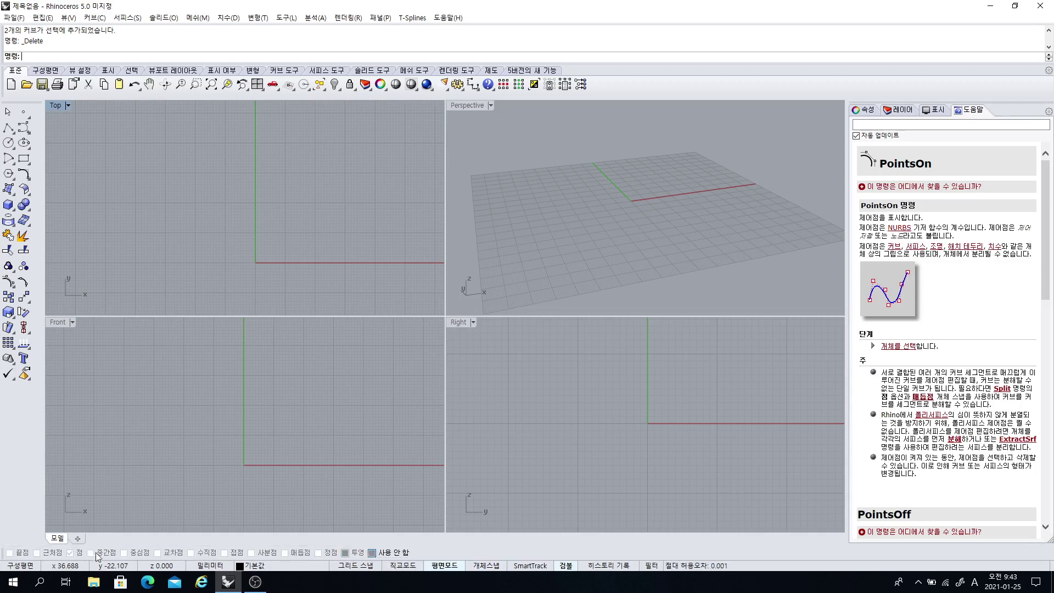
{"action": "left_click", "coordinate": [372, 554]}
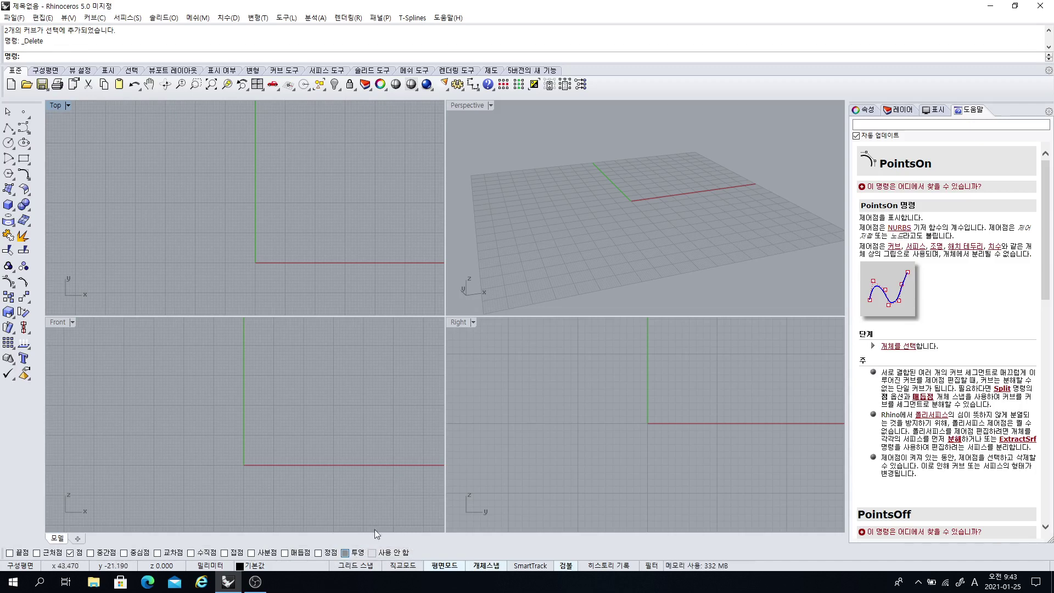
{"action": "left_click", "coordinate": [372, 553]}
{"action": "left_click", "coordinate": [371, 553]}
{"action": "scroll", "coordinate": [615, 230], "scroll_direction": "up", "scroll_amount": 3}
{"action": "scroll", "coordinate": [601, 276], "scroll_direction": "down", "scroll_amount": 2}
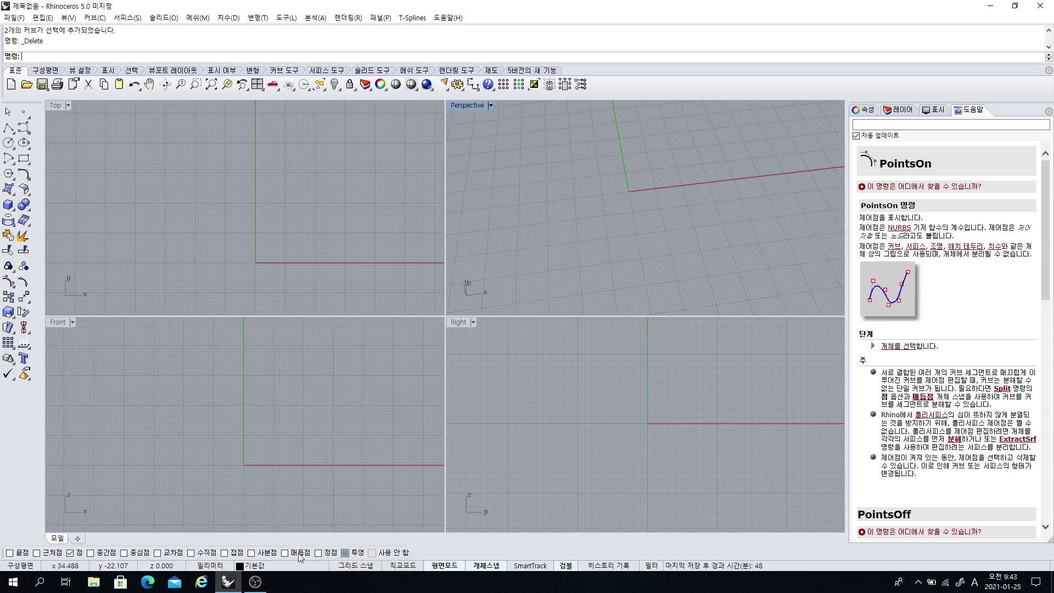
{"action": "right_click_drag", "start_coordinate": [373, 231], "coordinate": [295, 217]}
{"action": "right_click_drag", "start_coordinate": [544, 259], "coordinate": [599, 246]}
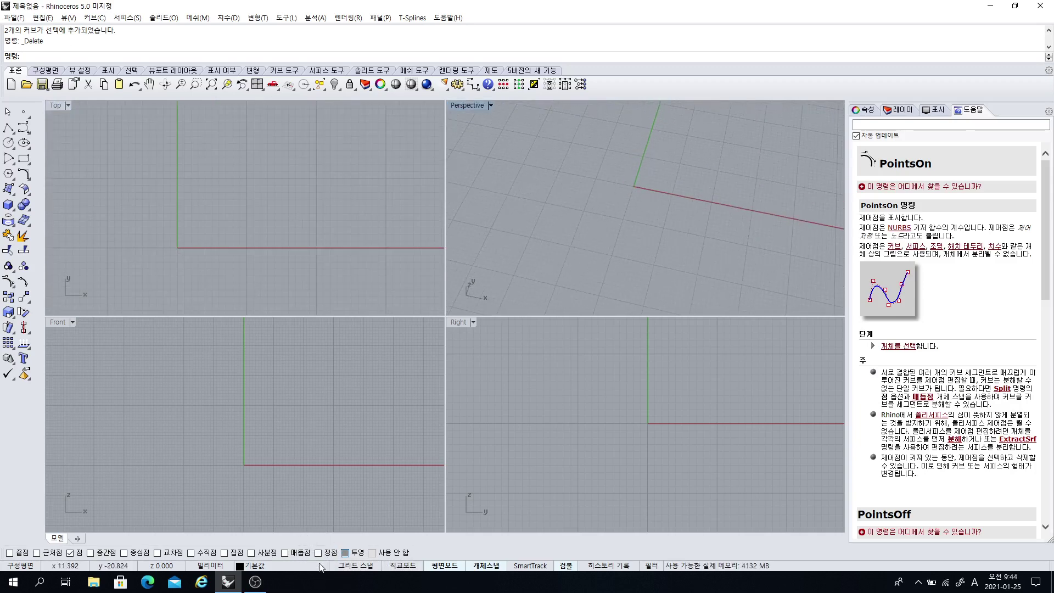
{"action": "right_click_drag", "start_coordinate": [254, 238], "coordinate": [262, 261]}
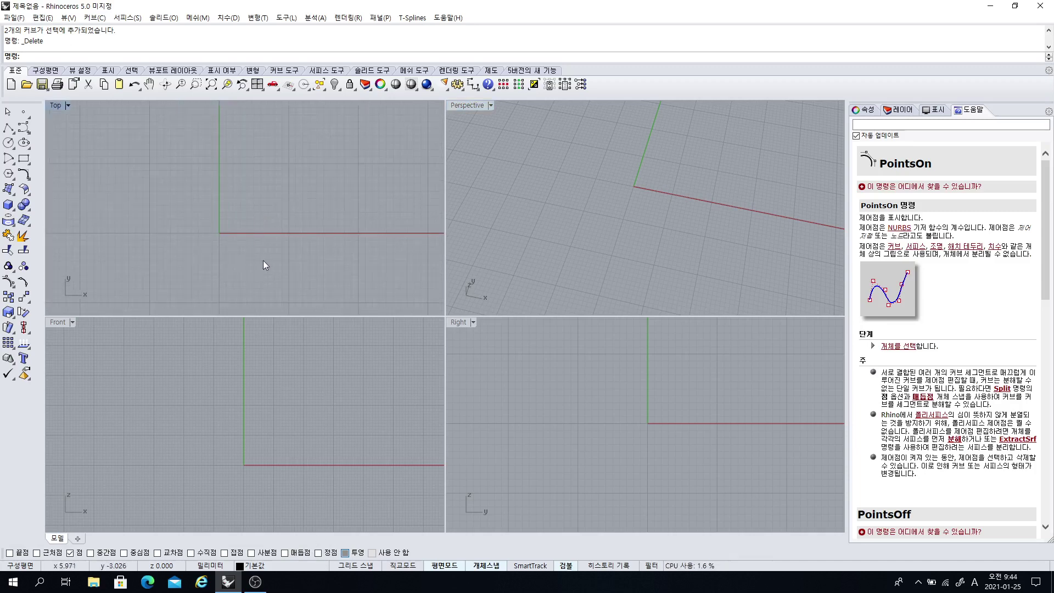
{"action": "mouse_move", "coordinate": [260, 357]}
{"action": "right_mouse_down"}
{"action": "mouse_move", "coordinate": [259, 400]}
{"action": "mouse_move", "coordinate": [251, 344]}
{"action": "right_mouse_up"}
{"action": "right_click_drag", "start_coordinate": [597, 430], "coordinate": [565, 437]}
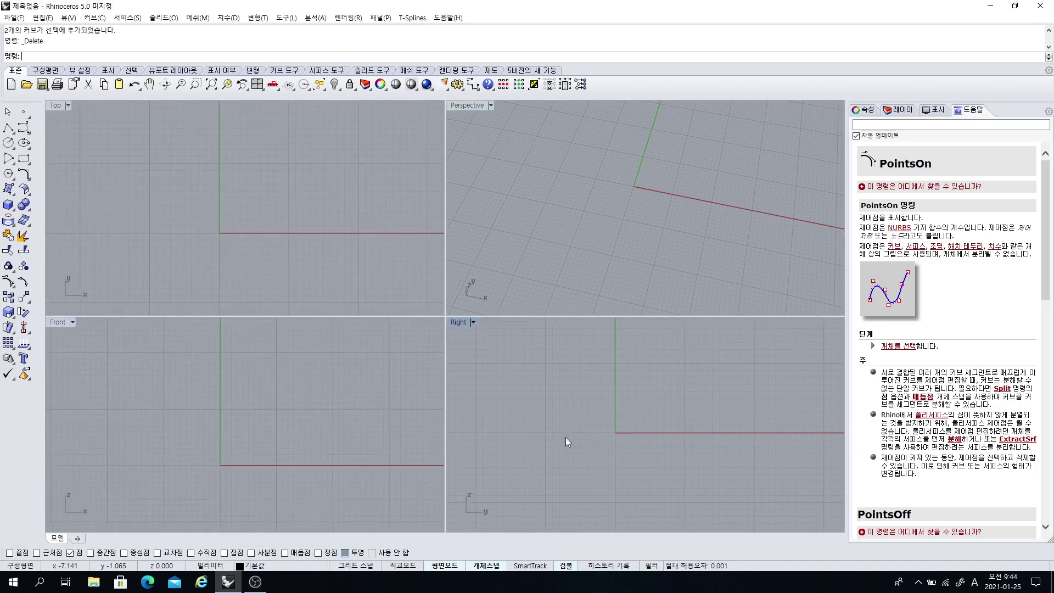
{"action": "mouse_move", "coordinate": [632, 250]}
{"action": "right_mouse_down"}
{"action": "mouse_move", "coordinate": [630, 229]}
{"action": "mouse_move", "coordinate": [640, 242]}
{"action": "right_mouse_up"}
{"action": "right_click_drag", "start_coordinate": [255, 407], "coordinate": [272, 377]}
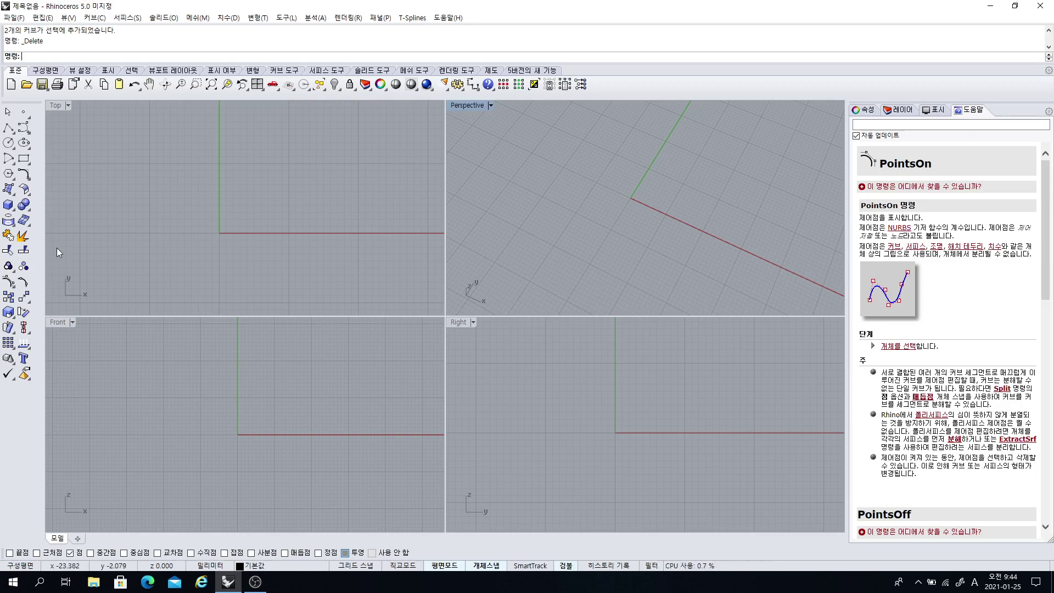
{"action": "right_click_drag", "start_coordinate": [569, 130], "coordinate": [640, 205]}
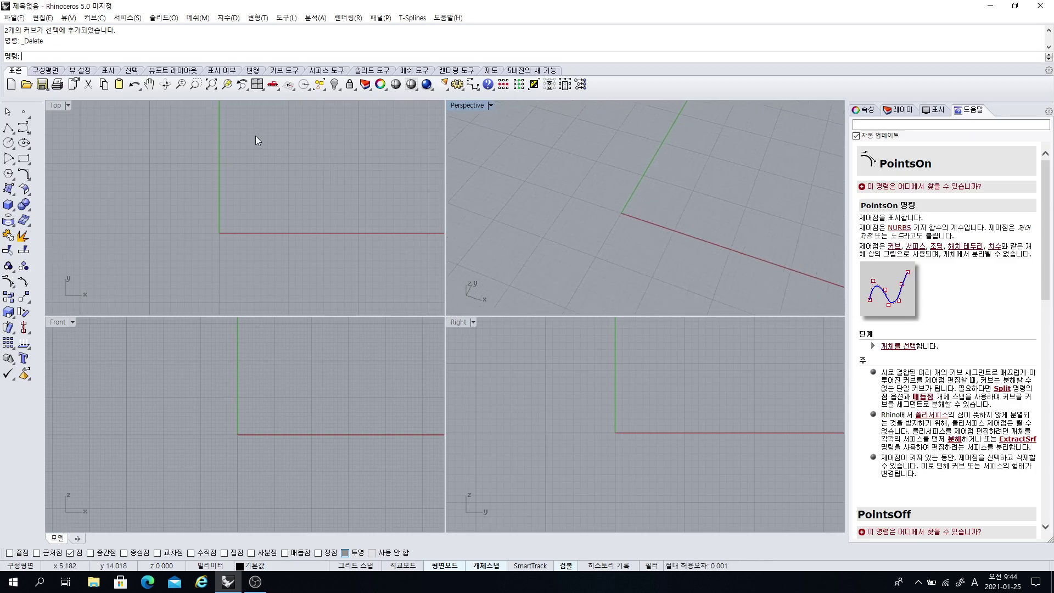
Create a solid box whose rectangular base spans the origin in the Top viewport
{"action": "left_click", "coordinate": [16, 205]}
{"action": "left_click", "coordinate": [207, 211]}
{"action": "left_click", "coordinate": [272, 249]}
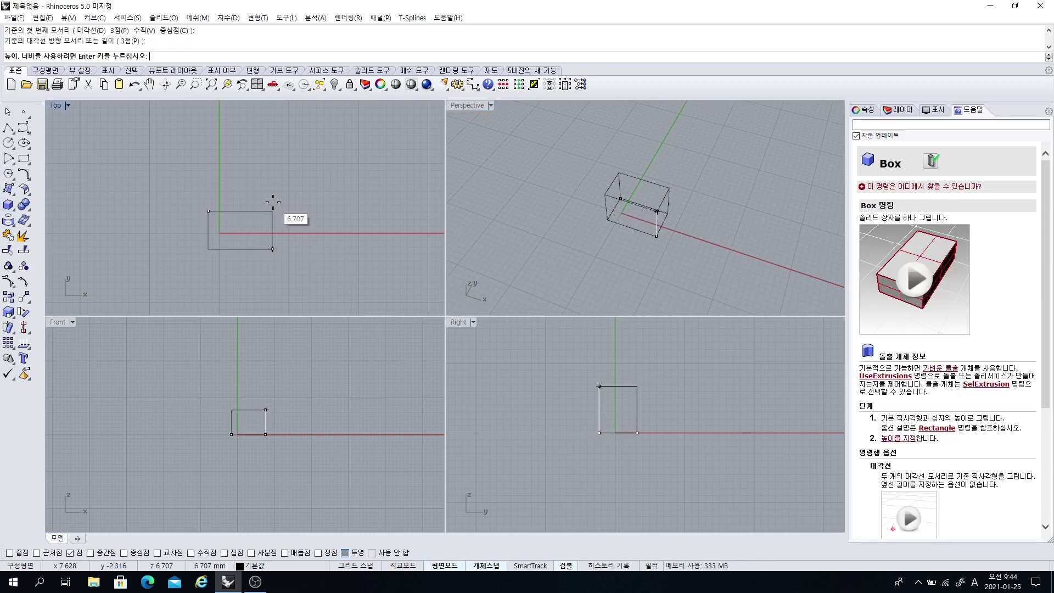
{"action": "left_click", "coordinate": [288, 220]}
Resize the box with the gumball's scale handles in a maximized Perspective viewport
{"action": "right_click_drag", "start_coordinate": [536, 213], "coordinate": [411, 469]}
{"action": "double_click", "coordinate": [464, 106]}
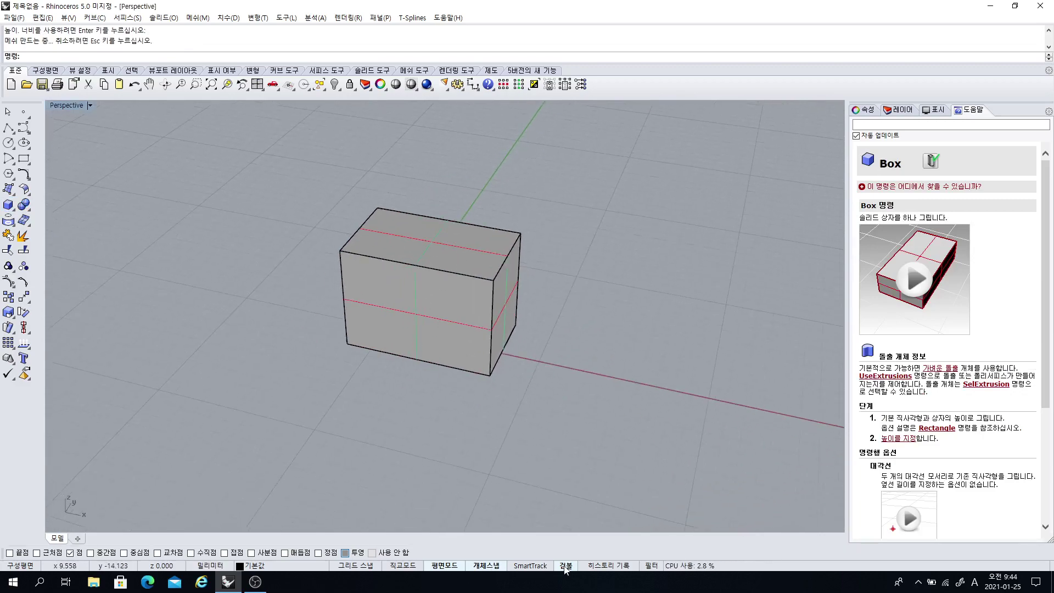
{"action": "left_click", "coordinate": [487, 360]}
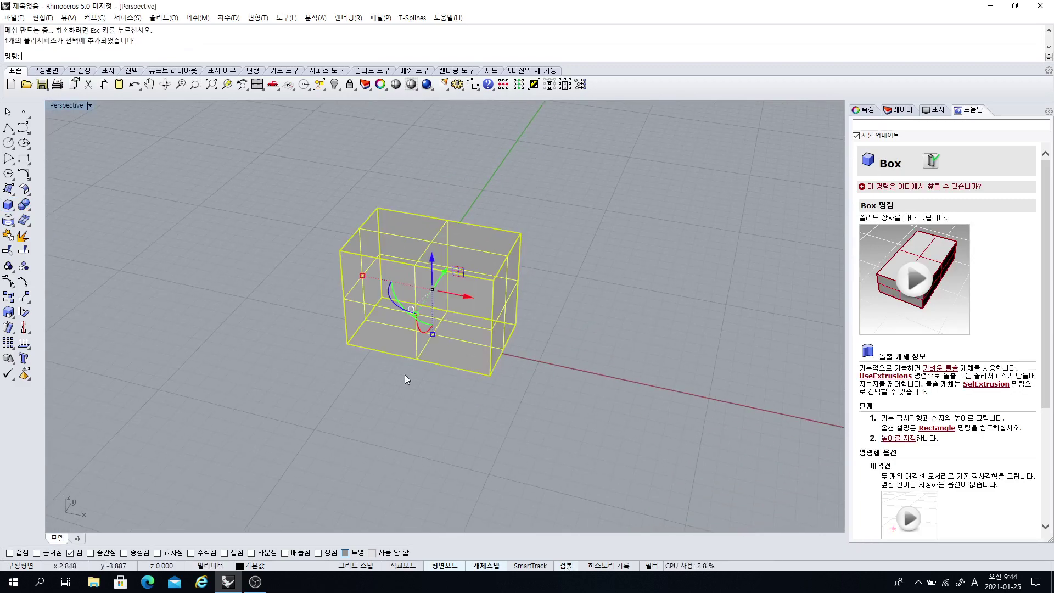
{"action": "scroll", "coordinate": [420, 332], "scroll_direction": "up", "scroll_amount": 5}
{"action": "right_click_drag", "start_coordinate": [416, 323], "coordinate": [325, 345]}
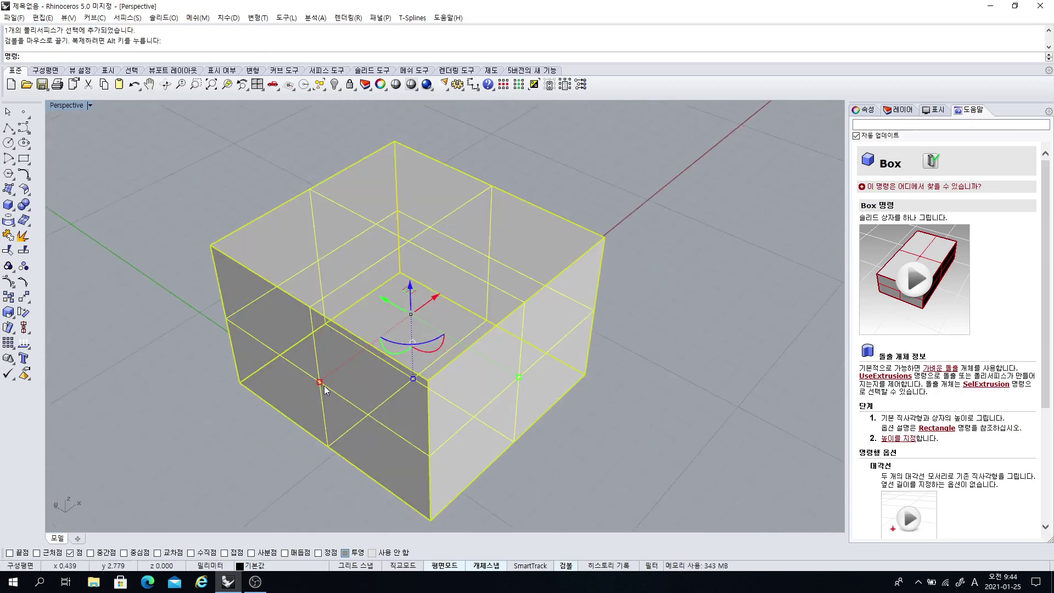
{"action": "mouse_move", "coordinate": [321, 382]}
{"action": "left_mouse_down"}
{"action": "mouse_move", "coordinate": [271, 414]}
{"action": "mouse_move", "coordinate": [312, 386]}
{"action": "mouse_move", "coordinate": [304, 391]}
{"action": "left_mouse_up"}
{"action": "scroll", "coordinate": [324, 352], "scroll_direction": "down", "scroll_amount": 6}
{"action": "right_click_drag", "start_coordinate": [324, 350], "coordinate": [315, 314]}
{"action": "scroll", "coordinate": [310, 302], "scroll_direction": "up", "scroll_amount": 8}
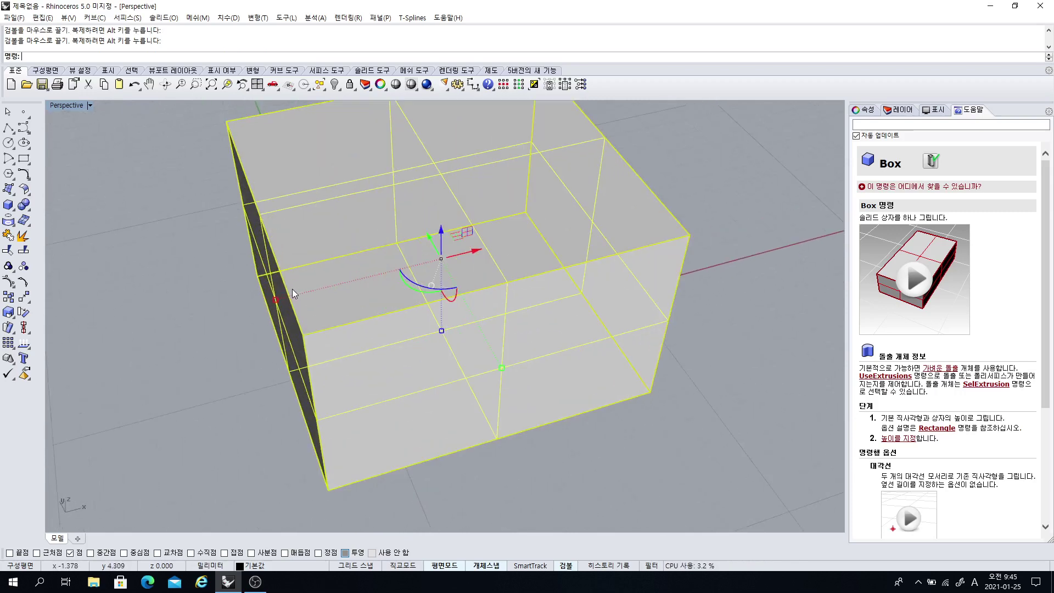
{"action": "mouse_move", "coordinate": [275, 303]}
{"action": "left_mouse_down"}
{"action": "mouse_move", "coordinate": [212, 313]}
{"action": "mouse_move", "coordinate": [269, 303]}
{"action": "left_mouse_up"}
Inspect the gumball from several angles, then return to the four-viewport layout with the box selected in Top
{"action": "right_click_drag", "start_coordinate": [239, 352], "coordinate": [259, 319]}
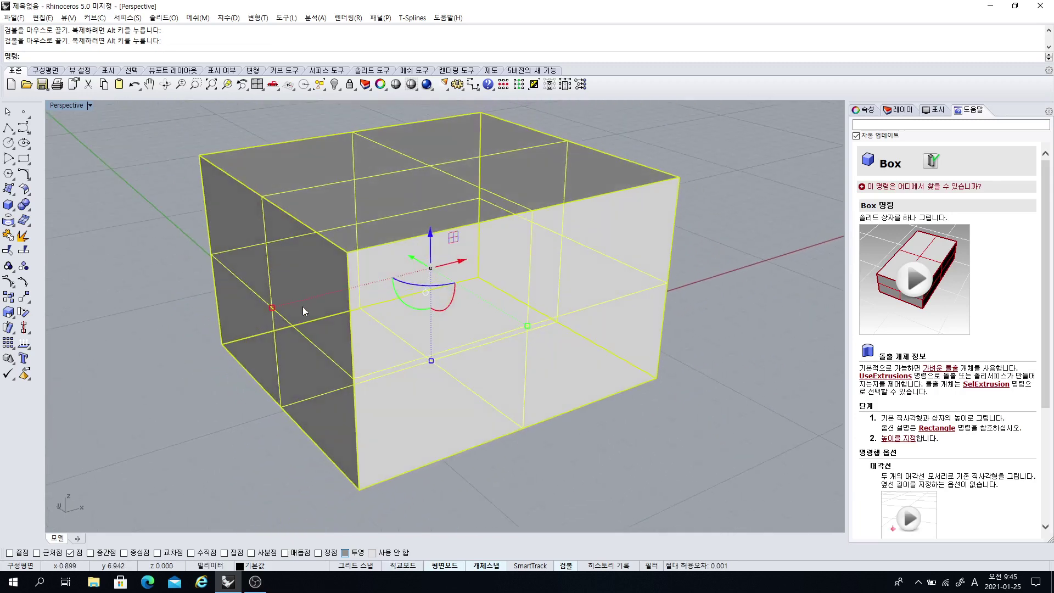
{"action": "right_click_drag", "start_coordinate": [434, 282], "coordinate": [427, 306]}
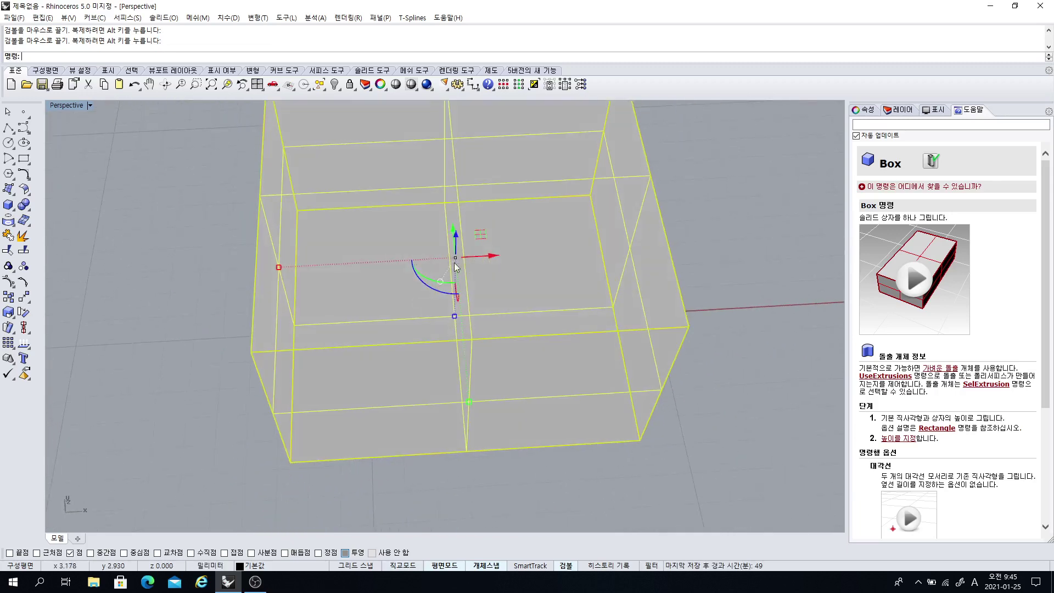
{"action": "right_click_drag", "start_coordinate": [454, 268], "coordinate": [450, 267]}
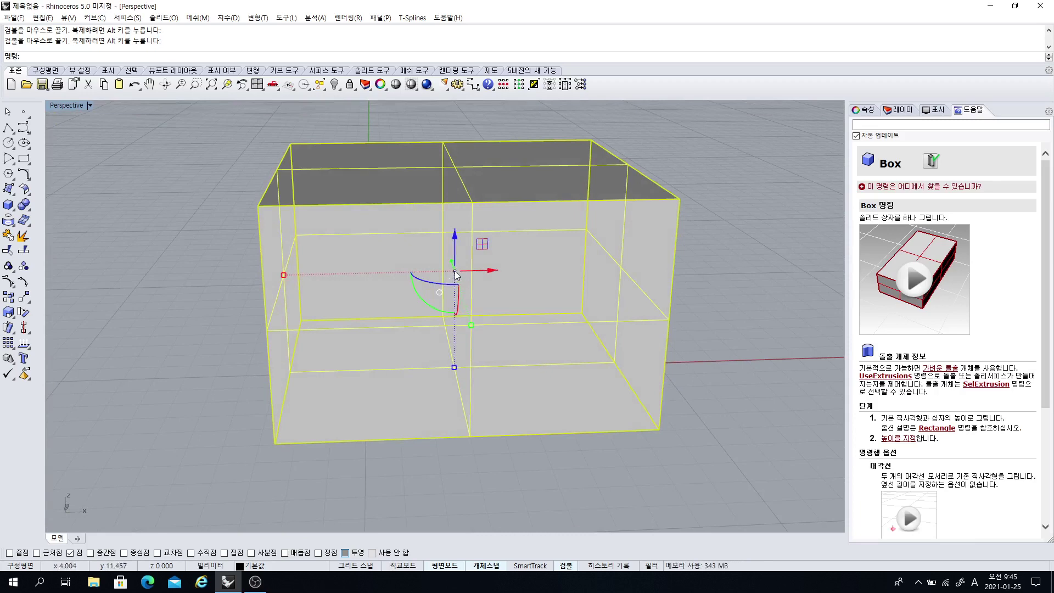
{"action": "right_click_drag", "start_coordinate": [284, 278], "coordinate": [540, 346]}
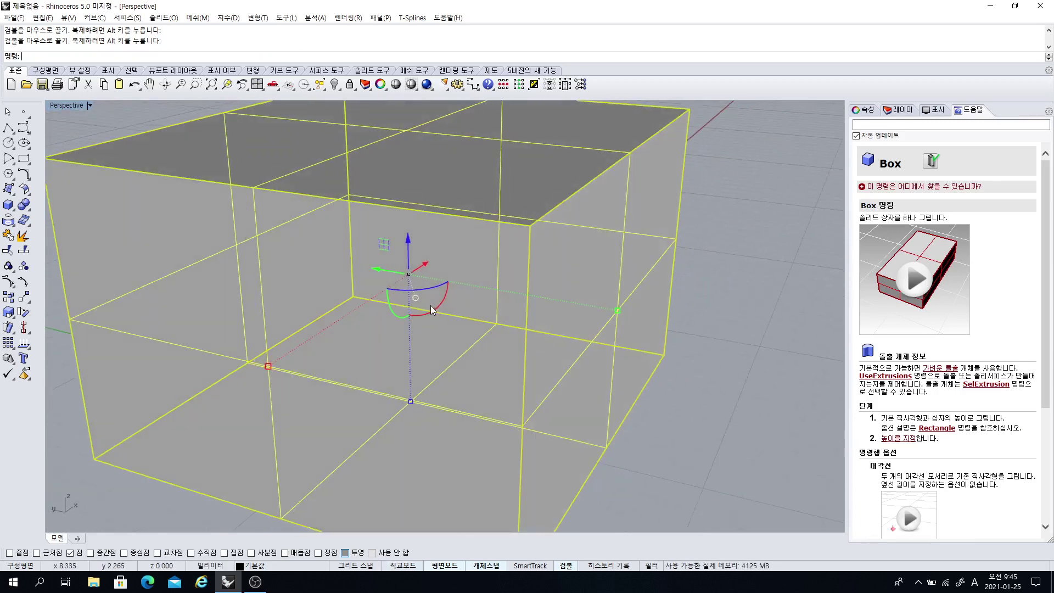
{"action": "scroll", "coordinate": [626, 325], "scroll_direction": "down", "scroll_amount": 5}
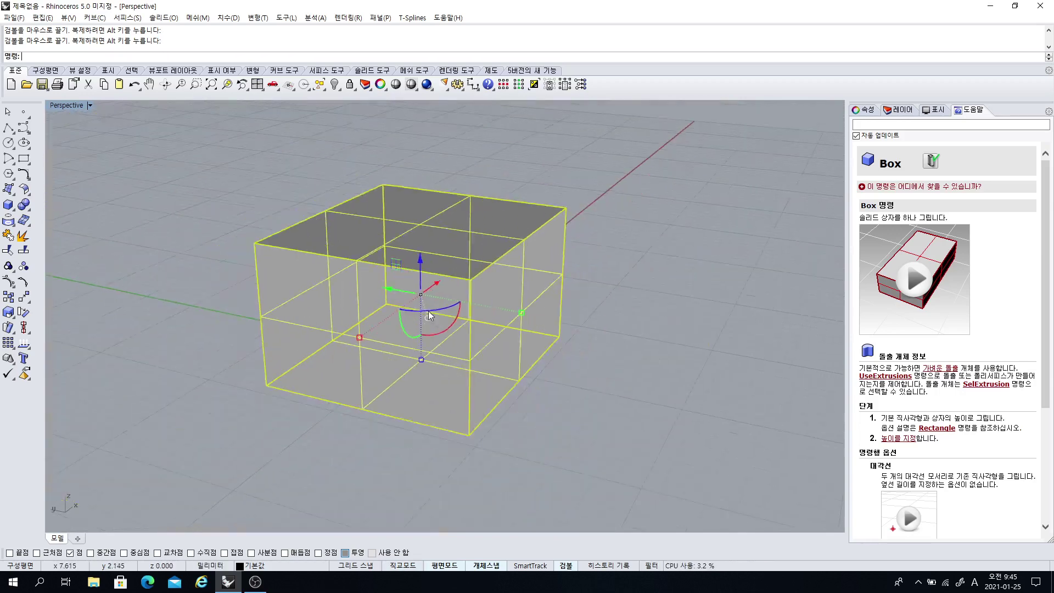
{"action": "key", "text": "Escape"}
{"action": "mouse_move", "coordinate": [569, 332]}
{"action": "right_mouse_down"}
{"action": "mouse_move", "coordinate": [410, 340]}
{"action": "mouse_move", "coordinate": [322, 277]}
{"action": "right_mouse_up"}
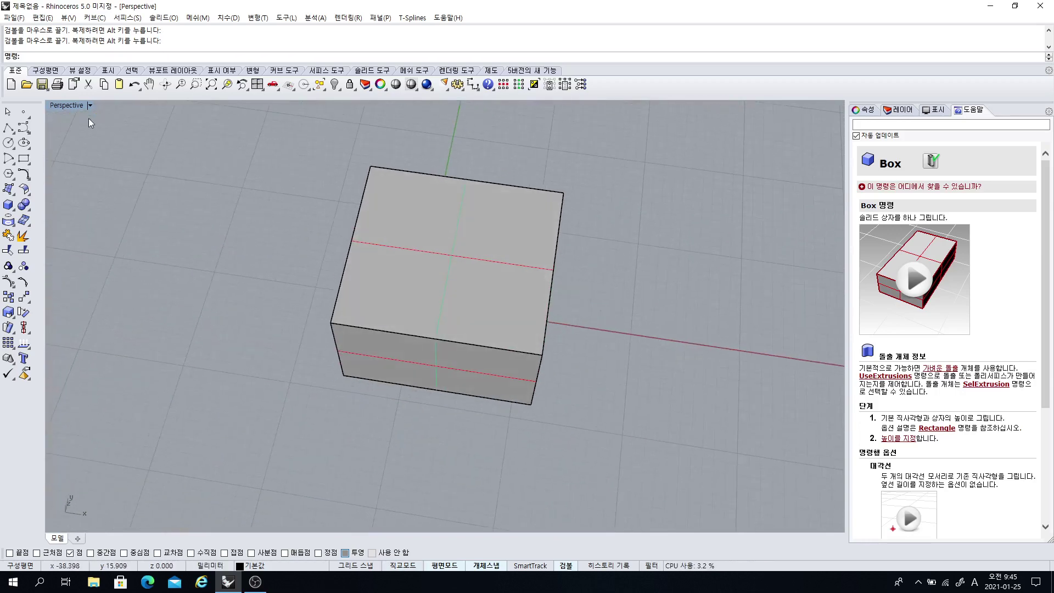
{"action": "double_click", "coordinate": [77, 107]}
{"action": "left_click", "coordinate": [288, 214]}
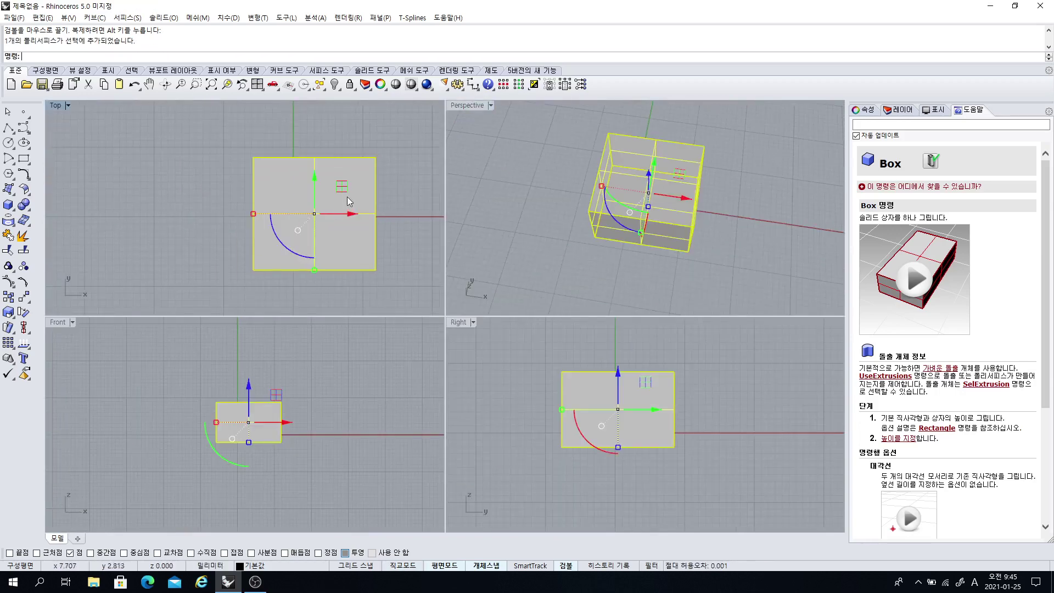
Move the box along the negative X axis, clear of the origin
{"action": "left_click_drag", "start_coordinate": [340, 189], "coordinate": [134, 190]}
{"action": "left_click", "coordinate": [245, 184]}
{"action": "scroll", "coordinate": [229, 206], "scroll_direction": "down", "scroll_amount": 4}
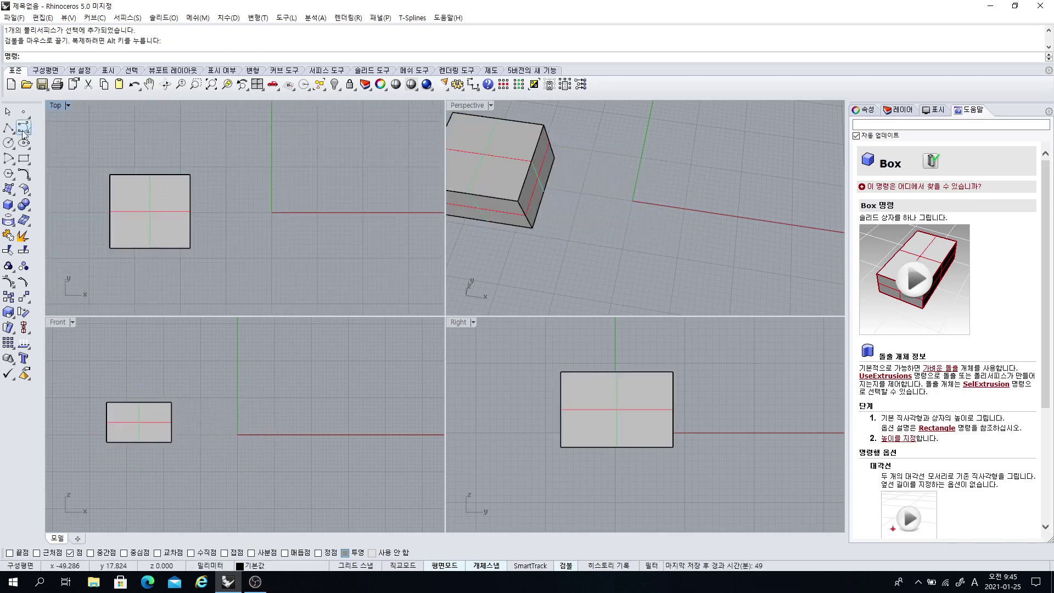
Draw a circle centred on the origin at 0, beside the box
{"action": "left_click", "coordinate": [8, 143]}
{"action": "type", "text": "0"}
{"action": "key", "text": "Return"}
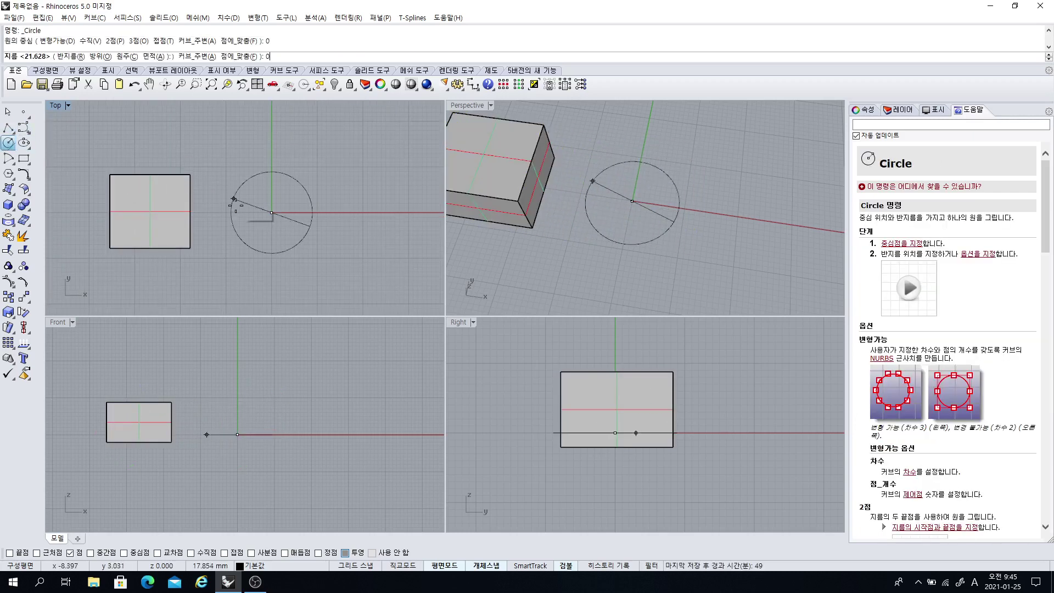
{"action": "left_click", "coordinate": [271, 259]}
{"action": "right_click_drag", "start_coordinate": [610, 257], "coordinate": [602, 218]}
Create a planar surface from the circle and move the original curve along positive X, clear of the surface
{"action": "left_click", "coordinate": [586, 238]}
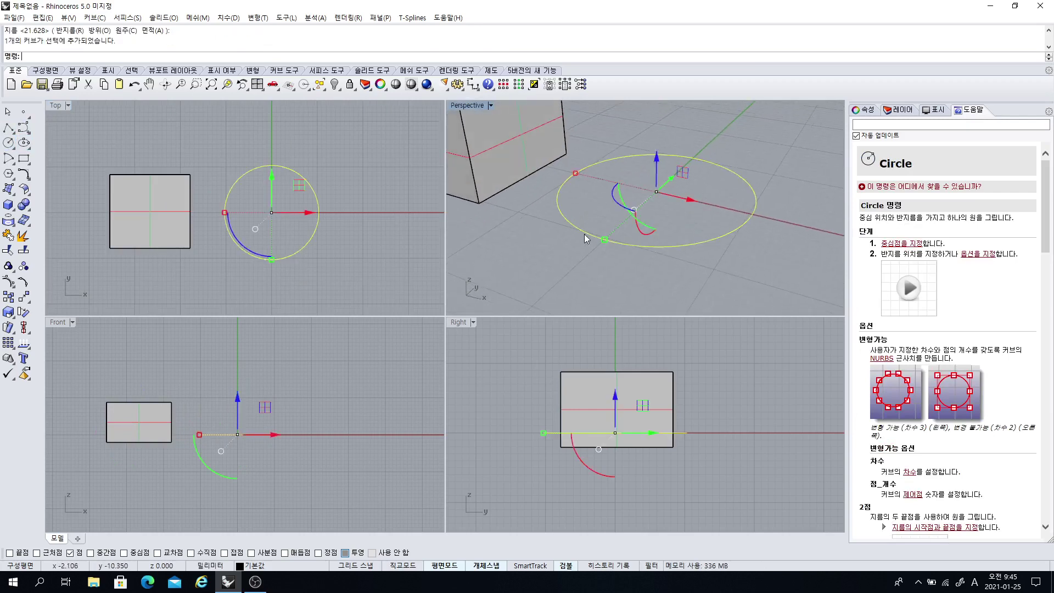
{"action": "left_click", "coordinate": [9, 189]}
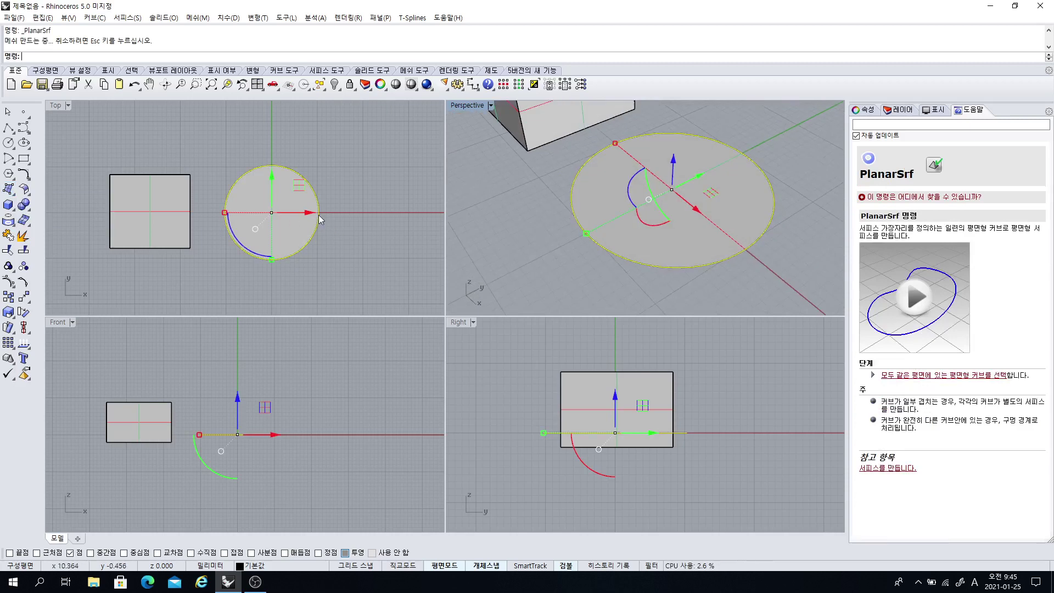
{"action": "right_click_drag", "start_coordinate": [305, 218], "coordinate": [217, 213]}
{"action": "left_click_drag", "start_coordinate": [223, 207], "coordinate": [355, 208]}
{"action": "left_click", "coordinate": [255, 267]}
{"action": "scroll", "coordinate": [577, 178], "scroll_direction": "down", "scroll_amount": 4}
{"action": "right_click_drag", "start_coordinate": [578, 176], "coordinate": [572, 246]}
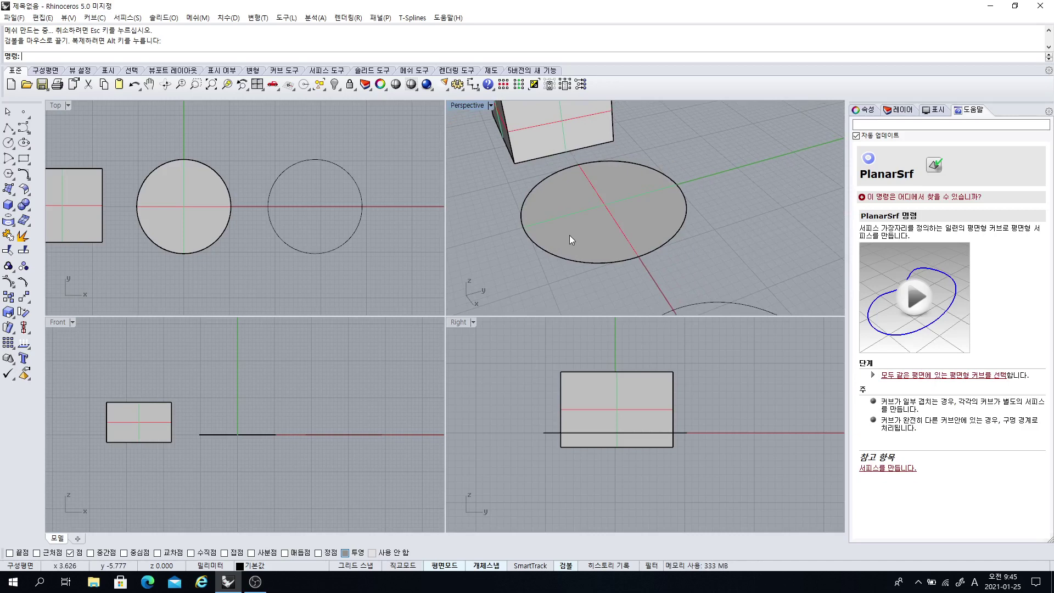
Enlarge the circular surface evenly in its plane with the gumball scale handle
{"action": "scroll", "coordinate": [588, 199], "scroll_direction": "up", "scroll_amount": 3}
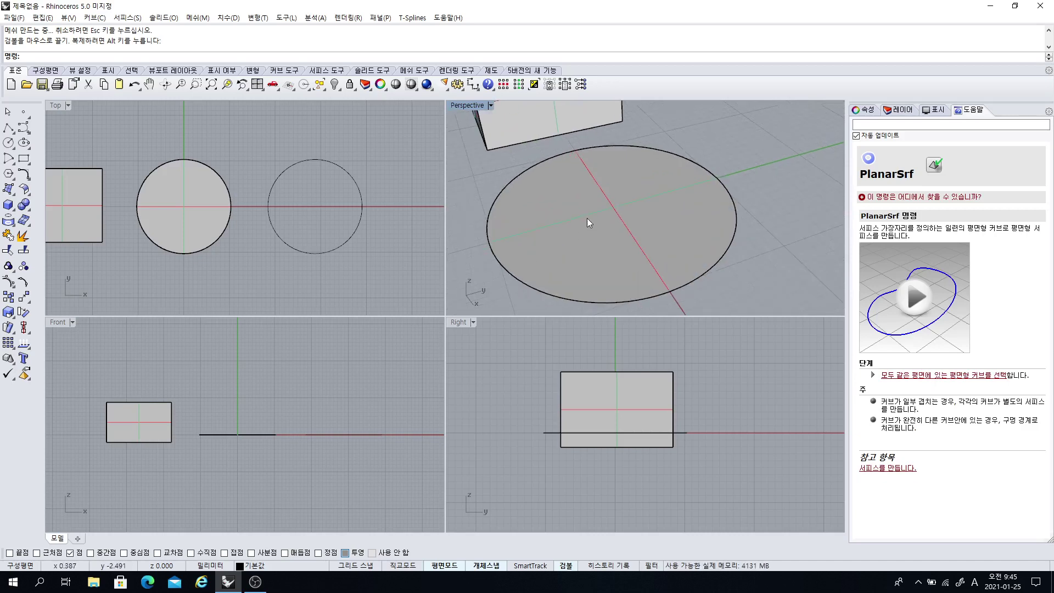
{"action": "scroll", "coordinate": [593, 208], "scroll_direction": "down", "scroll_amount": 2}
{"action": "middle_click", "coordinate": [593, 207]}
{"action": "right_click_drag", "start_coordinate": [588, 218], "coordinate": [520, 224]}
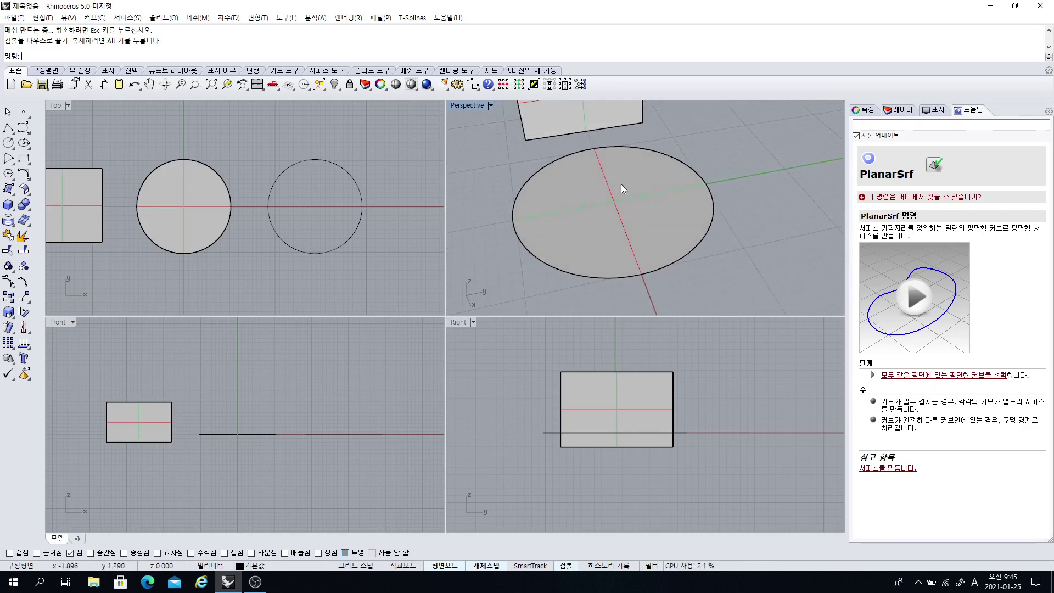
{"action": "left_click", "coordinate": [622, 218]}
{"action": "right_click_drag", "start_coordinate": [622, 219], "coordinate": [555, 205]}
{"action": "left_click_drag", "start_coordinate": [554, 204], "coordinate": [525, 228]}
{"action": "right_click_drag", "start_coordinate": [525, 228], "coordinate": [564, 273]}
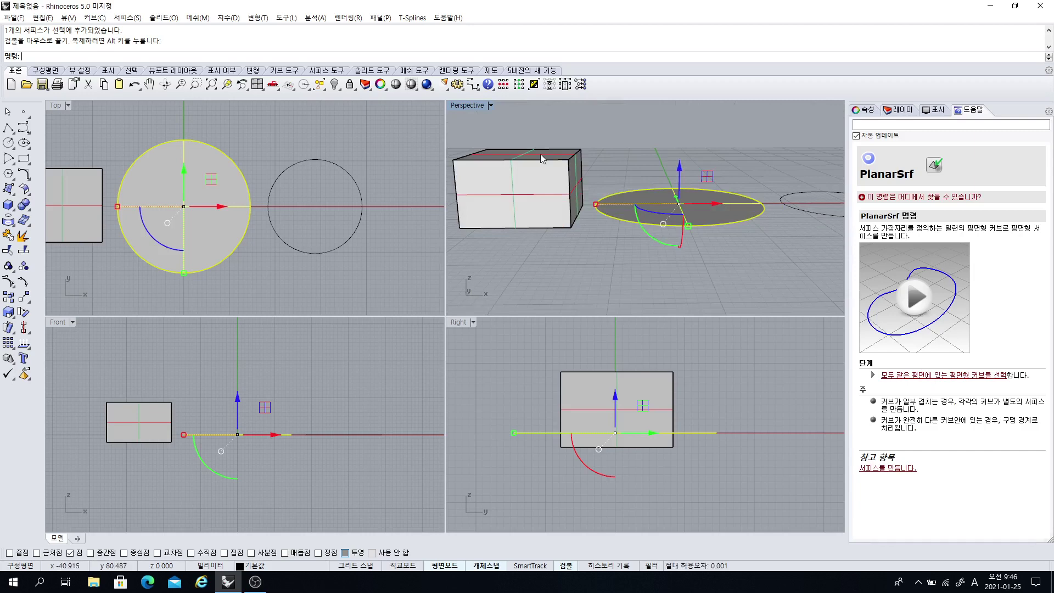
Scale the circular surface up evenly once more until its edge nearly reaches the box in plan
{"action": "right_click_drag", "start_coordinate": [540, 162], "coordinate": [571, 250]}
{"action": "scroll", "coordinate": [605, 220], "scroll_direction": "up", "scroll_amount": 3}
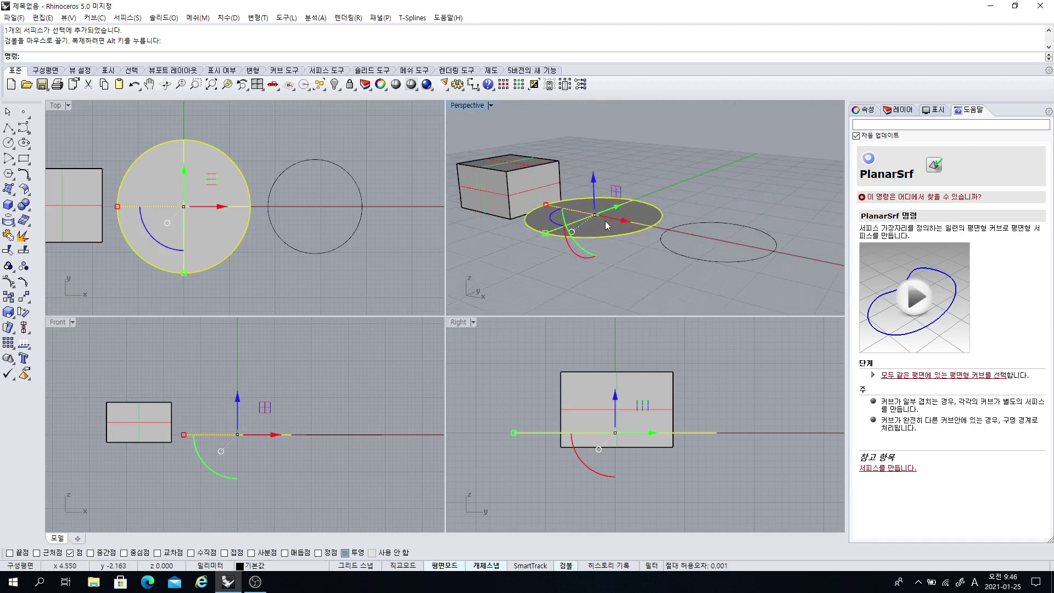
{"action": "right_click_drag", "start_coordinate": [605, 221], "coordinate": [568, 242]}
{"action": "right_click_drag", "start_coordinate": [565, 240], "coordinate": [566, 266], "text": "shift"}
{"action": "mouse_move", "coordinate": [561, 241]}
{"action": "left_mouse_down", "text": "shift"}
{"action": "mouse_move", "coordinate": [521, 255]}
{"action": "mouse_move", "coordinate": [554, 253]}
{"action": "left_mouse_up", "text": "shift"}
{"action": "right_click_drag", "start_coordinate": [658, 219], "coordinate": [730, 210]}
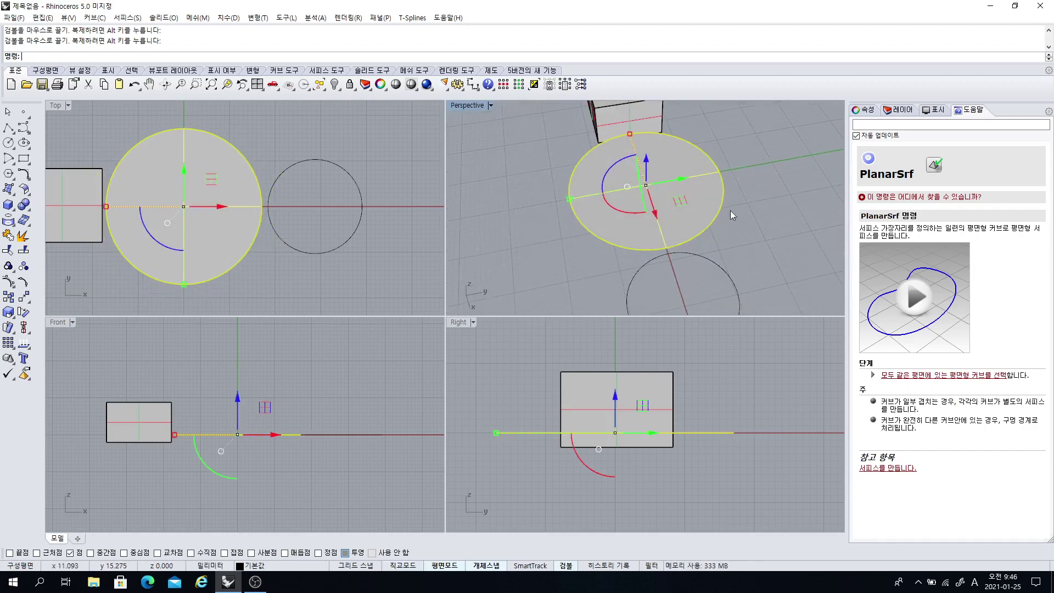
{"action": "left_click", "coordinate": [730, 209]}
{"action": "right_click_drag", "start_coordinate": [653, 195], "coordinate": [652, 212]}
{"action": "left_click", "coordinate": [593, 131]}
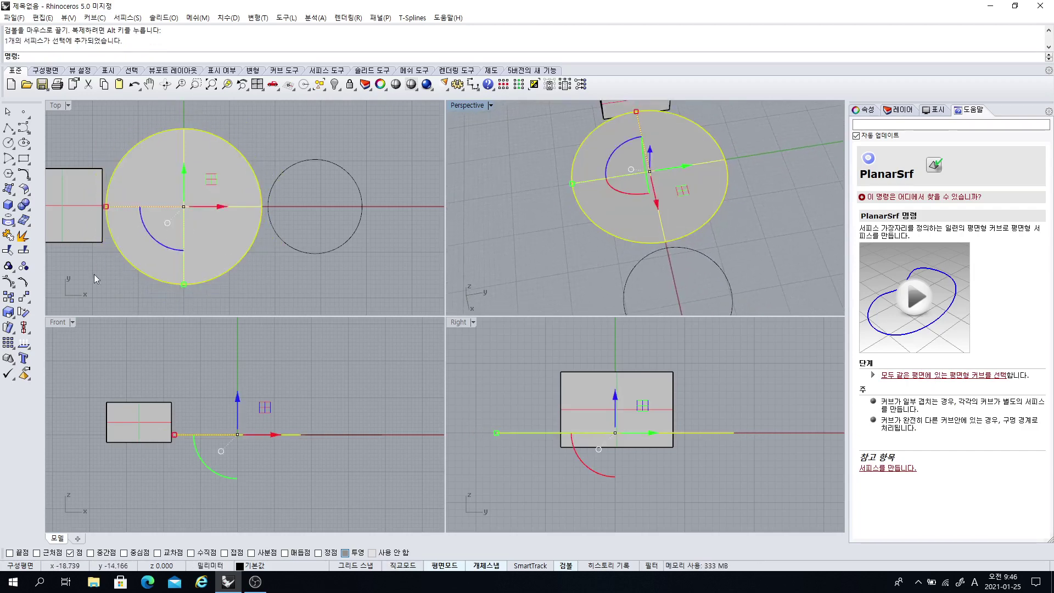
{"action": "left_click", "coordinate": [11, 314]}
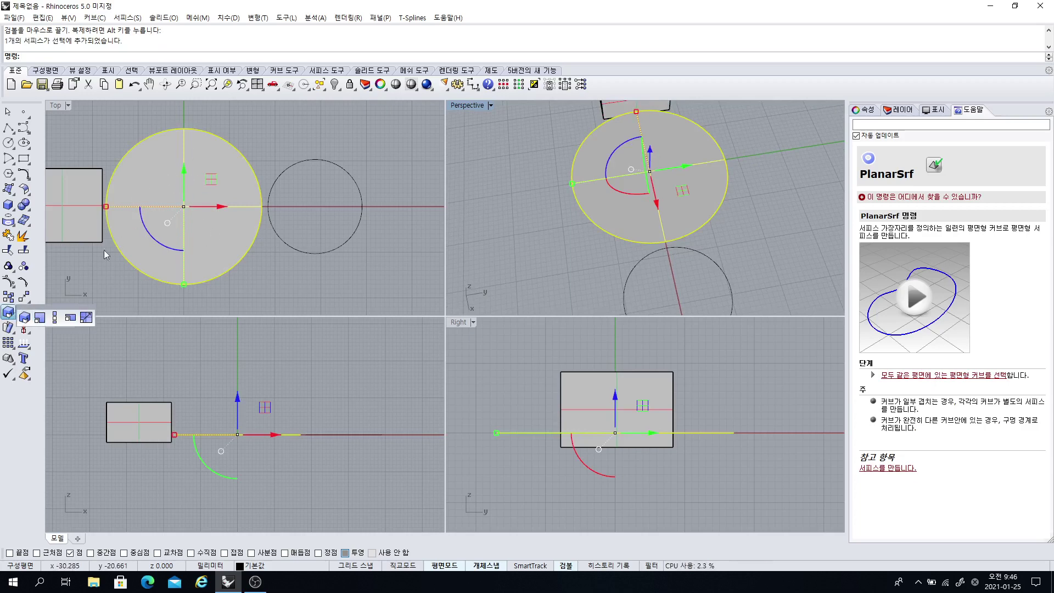
{"action": "left_click", "coordinate": [40, 318]}
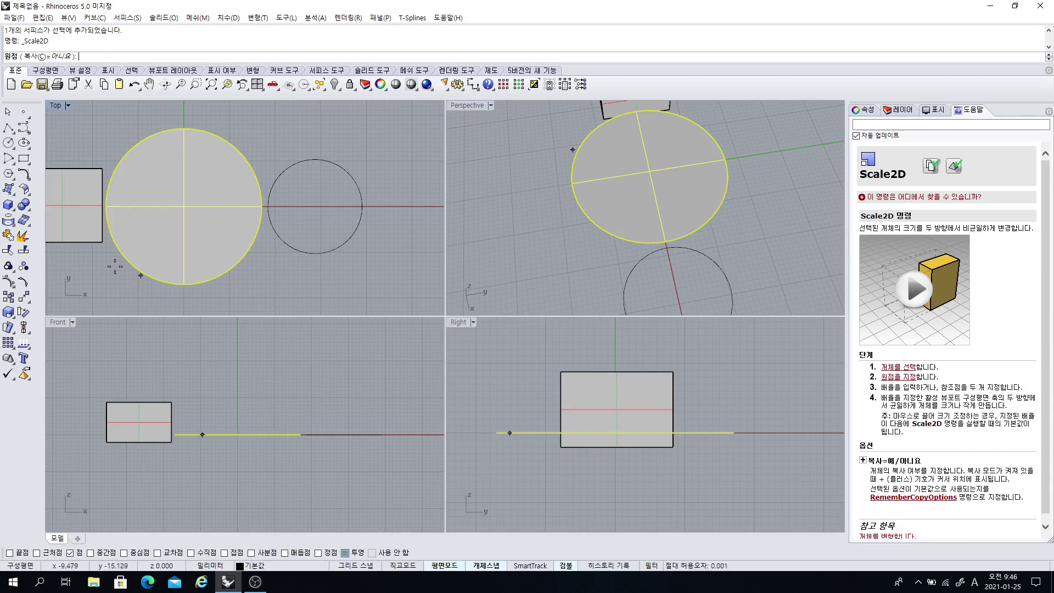
{"action": "left_click", "coordinate": [12, 316]}
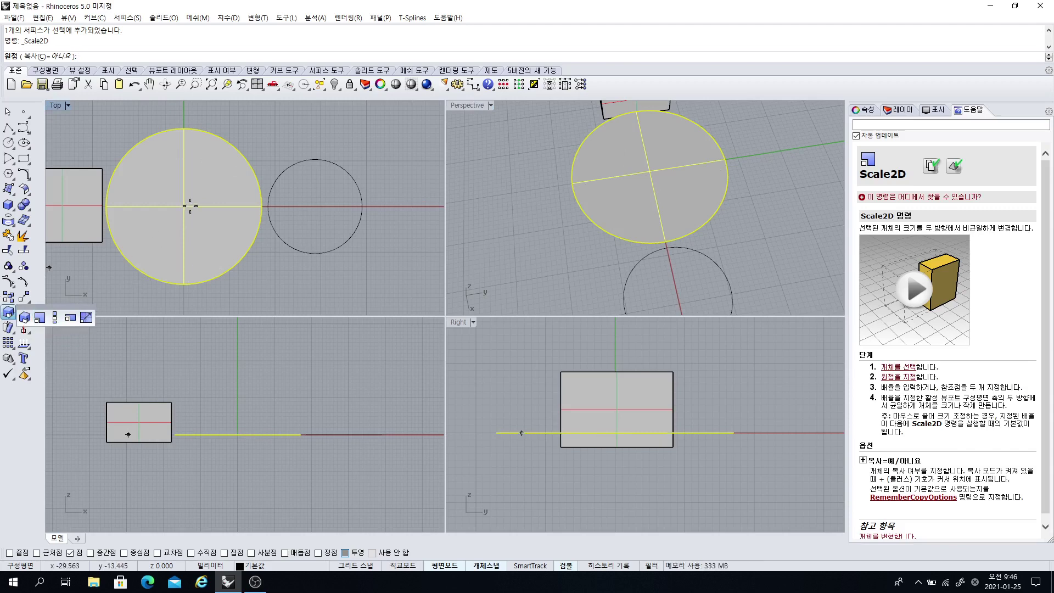
{"action": "right_click", "coordinate": [461, 208]}
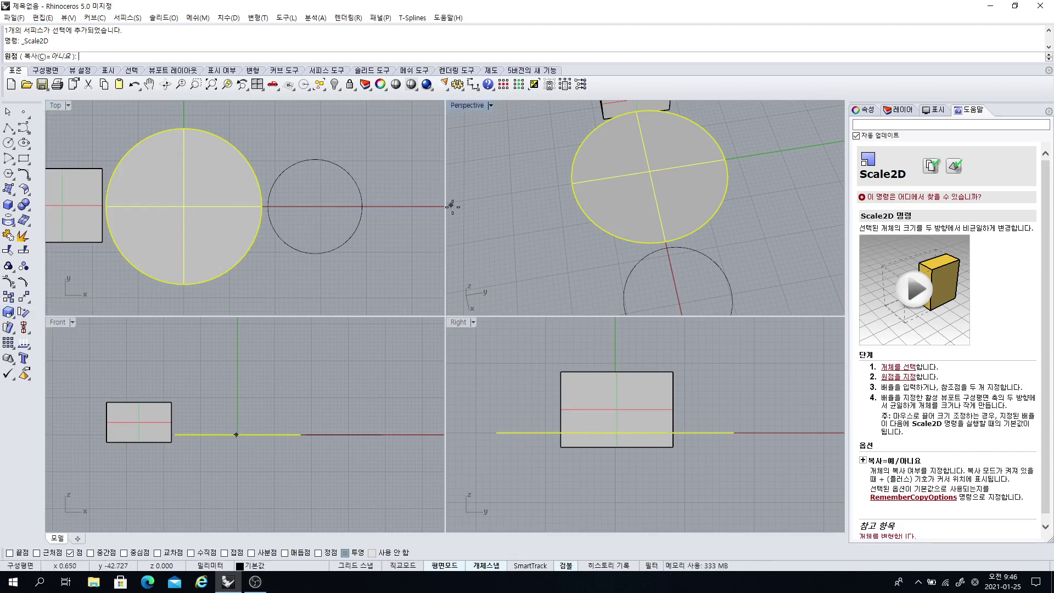
Enlarge the circular surface evenly with the gumball until it overlaps both the box and the circle curve in plan
{"action": "right_click_drag", "start_coordinate": [457, 206], "coordinate": [597, 213]}
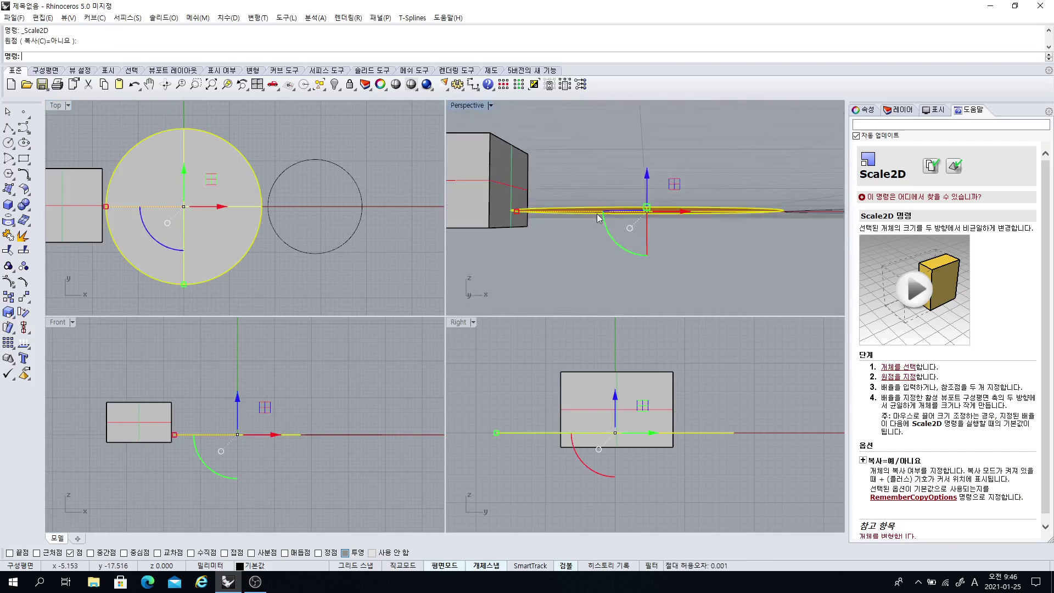
{"action": "right_click_drag", "start_coordinate": [664, 208], "coordinate": [552, 247]}
{"action": "left_click_drag", "start_coordinate": [556, 237], "coordinate": [518, 245]}
{"action": "scroll", "coordinate": [475, 229], "scroll_direction": "down", "scroll_amount": 6}
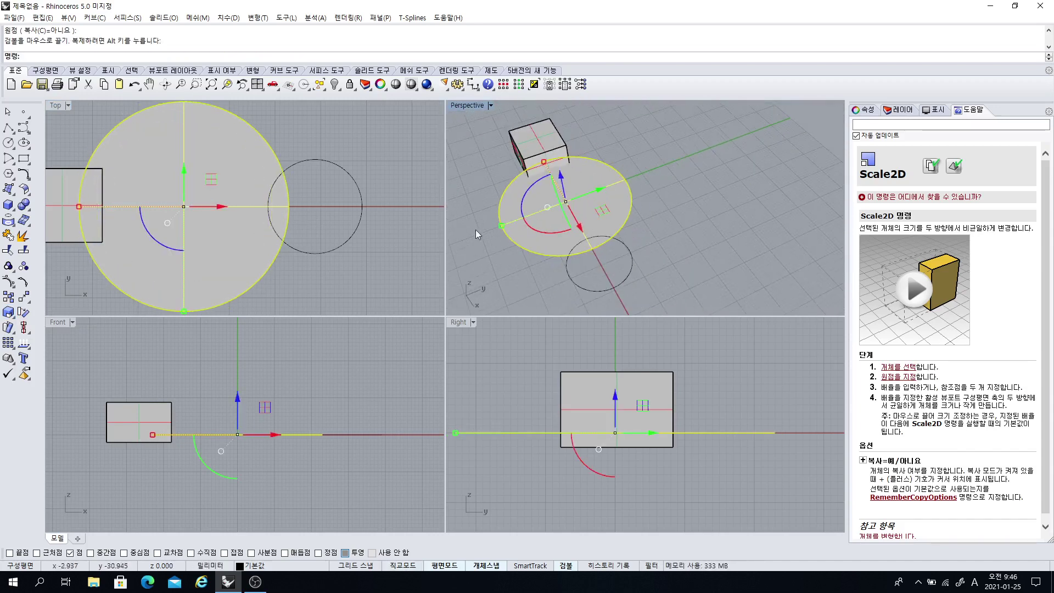
Scale the separate circle curve up evenly with the gumball until it reaches about the centre of the circular surface
{"action": "left_click", "coordinate": [491, 255]}
{"action": "right_click_drag", "start_coordinate": [490, 255], "coordinate": [569, 195]}
{"action": "left_click", "coordinate": [665, 219]}
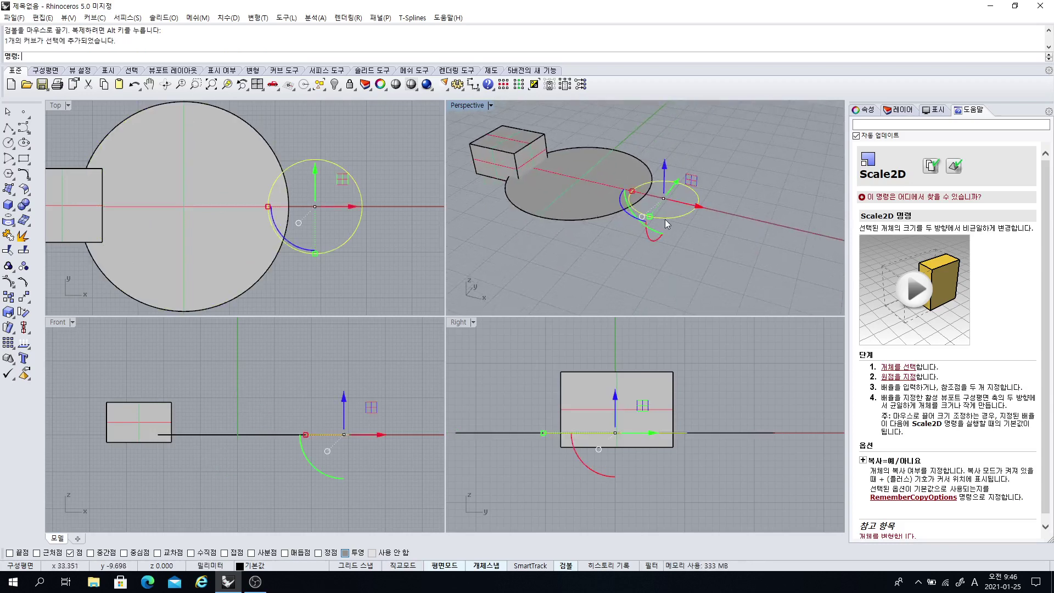
{"action": "right_click_drag", "start_coordinate": [664, 219], "coordinate": [638, 238]}
{"action": "left_click_drag", "start_coordinate": [650, 191], "coordinate": [640, 232]}
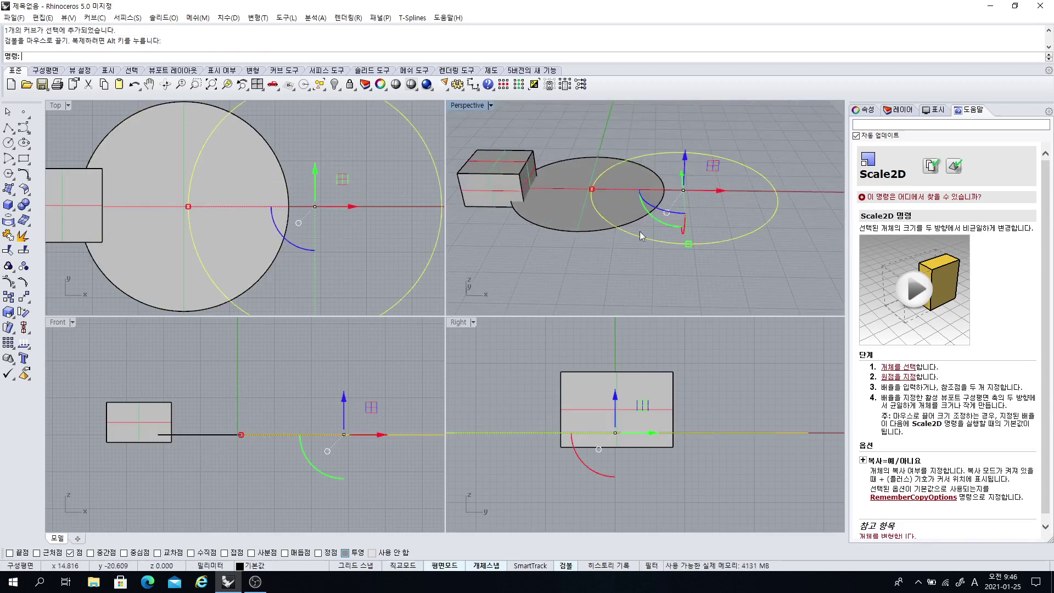
Undo the scaling of the circle curve and the last enlargement of the circular surface
{"action": "right_click_drag", "start_coordinate": [640, 233], "coordinate": [437, 229]}
{"action": "left_click", "coordinate": [565, 244]}
{"action": "key", "text": "ctrl+z"}
{"action": "left_click", "coordinate": [571, 249]}
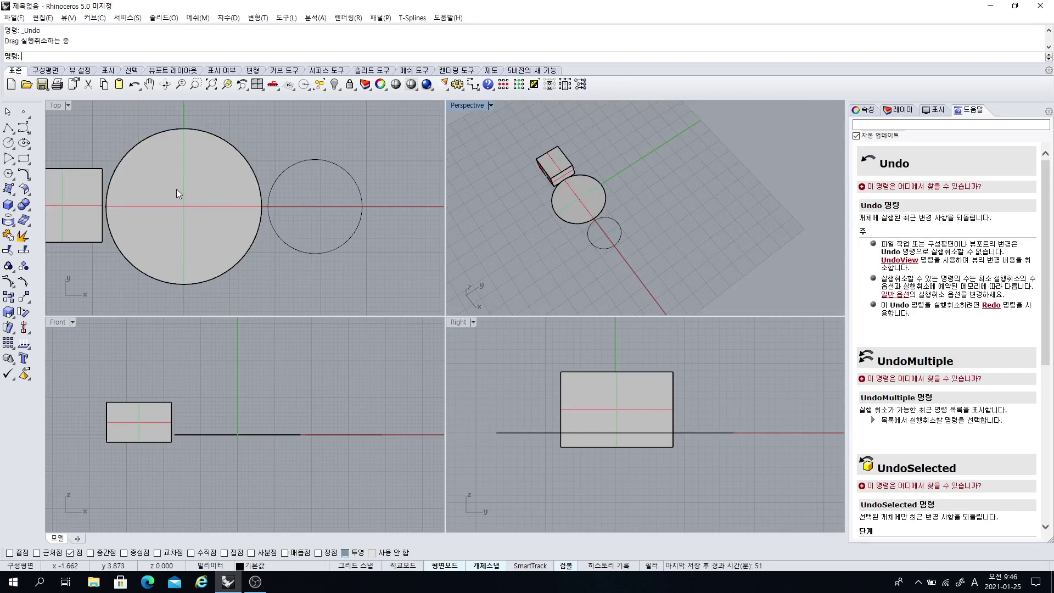
Move the circular surface off the origin in positive X and Y so that it partly overlaps the circle curve
{"action": "right_click_drag", "start_coordinate": [568, 207], "coordinate": [617, 221]}
{"action": "left_click", "coordinate": [574, 214]}
{"action": "left_click_drag", "start_coordinate": [624, 218], "coordinate": [262, 141]}
{"action": "right_click_drag", "start_coordinate": [269, 191], "coordinate": [270, 242]}
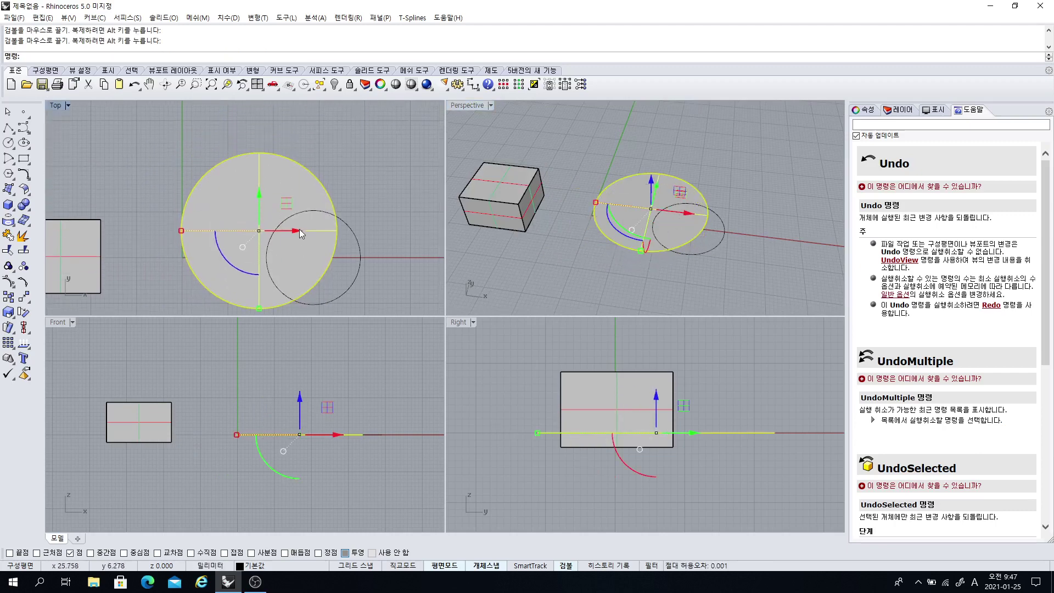
{"action": "left_click_drag", "start_coordinate": [301, 231], "coordinate": [261, 231]}
{"action": "right_click_drag", "start_coordinate": [222, 252], "coordinate": [257, 195]}
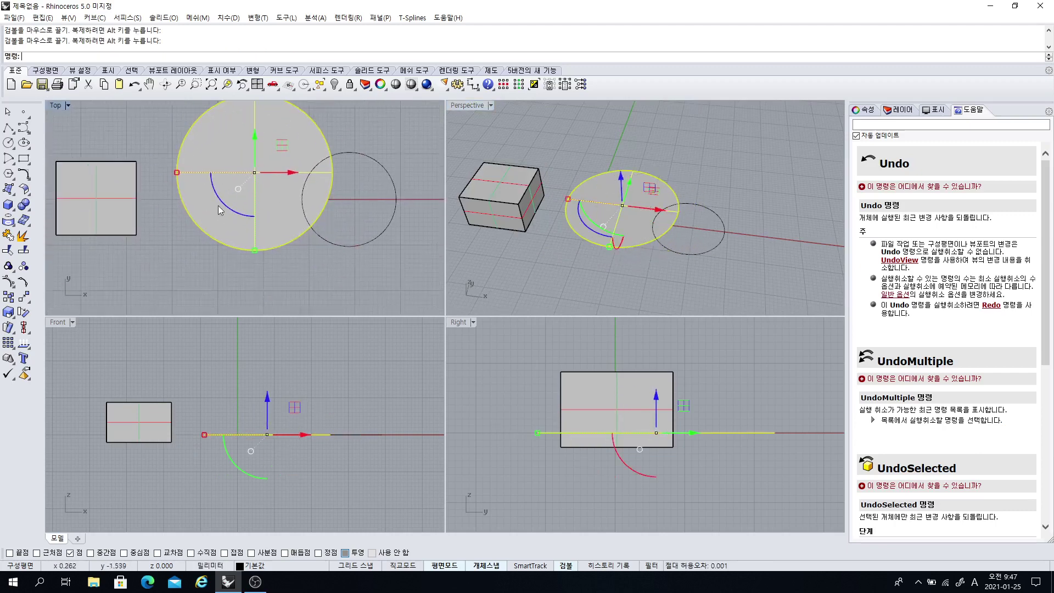
Rotate the circular surface counter-clockwise about its centre with the gumball and reselect it to compare the axis directions
{"action": "mouse_move", "coordinate": [220, 202]}
{"action": "left_mouse_down"}
{"action": "mouse_move", "coordinate": [267, 226]}
{"action": "mouse_move", "coordinate": [213, 217]}
{"action": "mouse_move", "coordinate": [236, 192]}
{"action": "left_mouse_up"}
{"action": "key", "text": "Escape"}
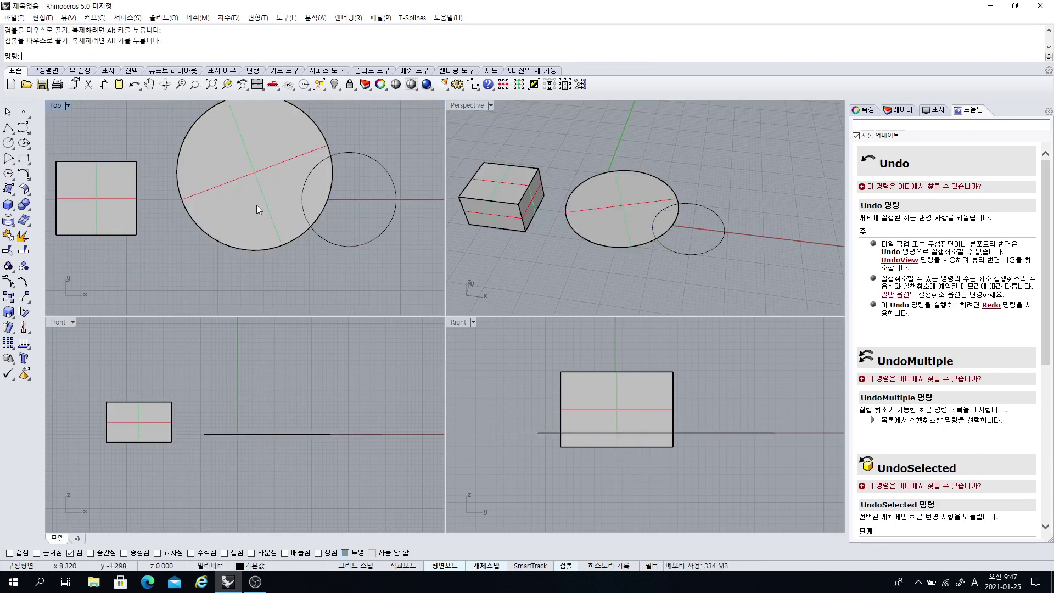
{"action": "left_click", "coordinate": [259, 207]}
{"action": "scroll", "coordinate": [253, 199], "scroll_direction": "up", "scroll_amount": 2}
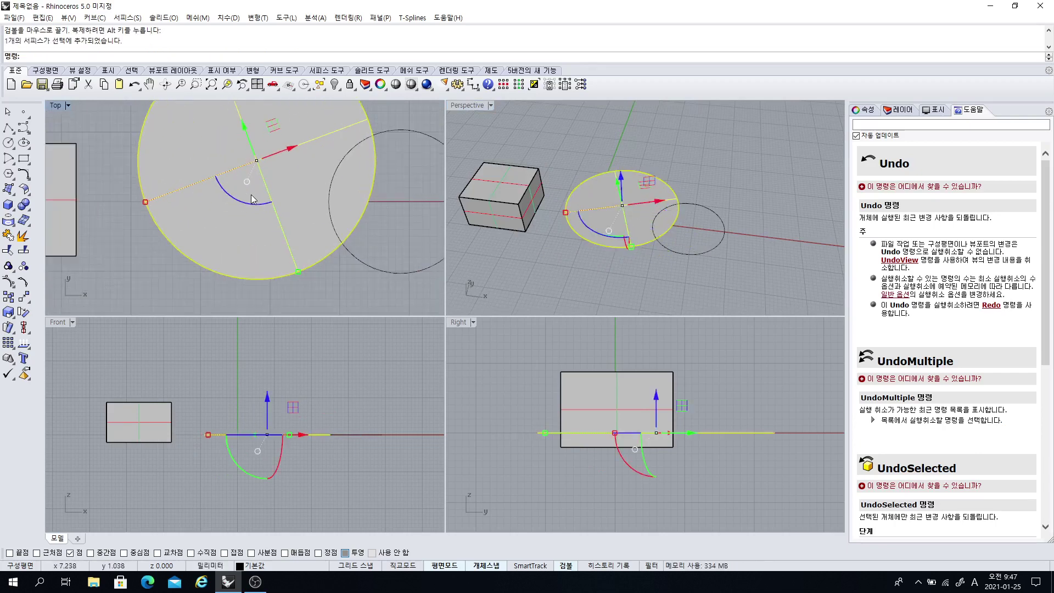
Maximize the Top viewport and check the gumball's alignment options
{"action": "double_click", "coordinate": [57, 105]}
{"action": "scroll", "coordinate": [485, 272], "scroll_direction": "down", "scroll_amount": 2}
{"action": "scroll", "coordinate": [419, 299], "scroll_direction": "up", "scroll_amount": 2}
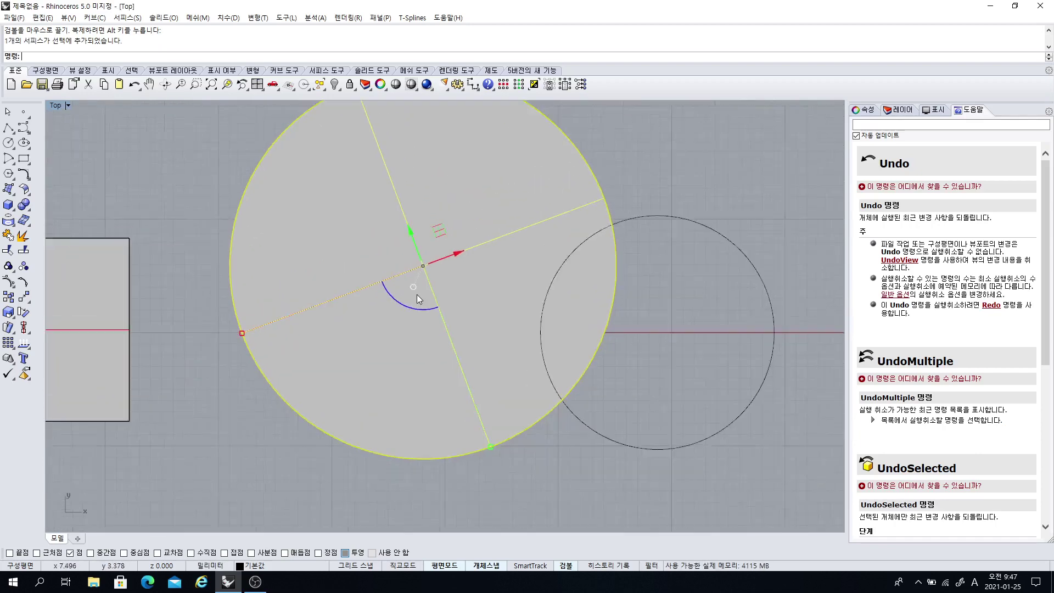
{"action": "scroll", "coordinate": [419, 300], "scroll_direction": "up", "scroll_amount": 3}
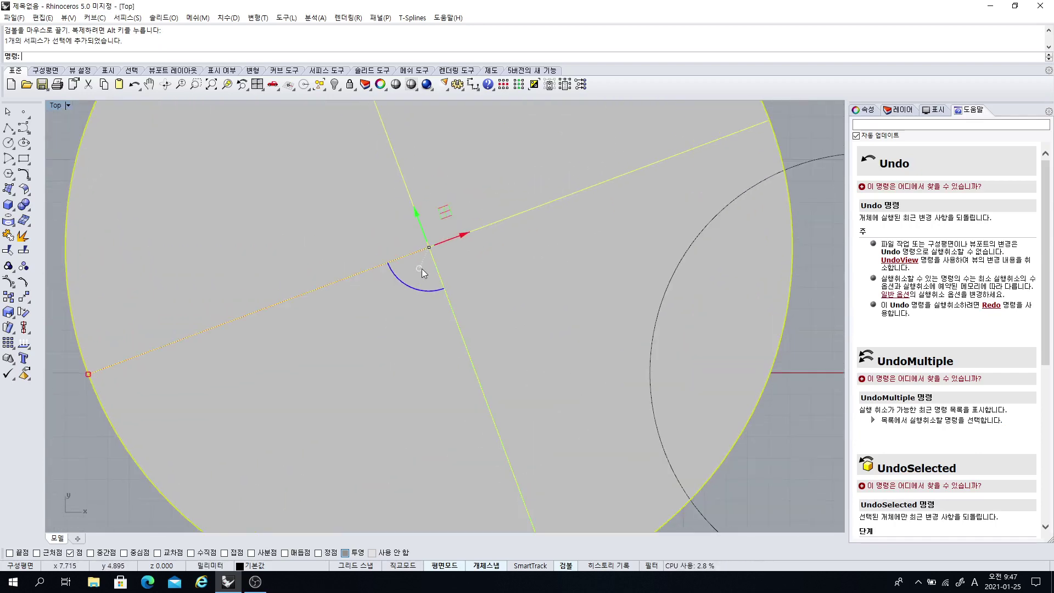
{"action": "scroll", "coordinate": [421, 272], "scroll_direction": "down", "scroll_amount": 2}
{"action": "left_click", "coordinate": [417, 275]}
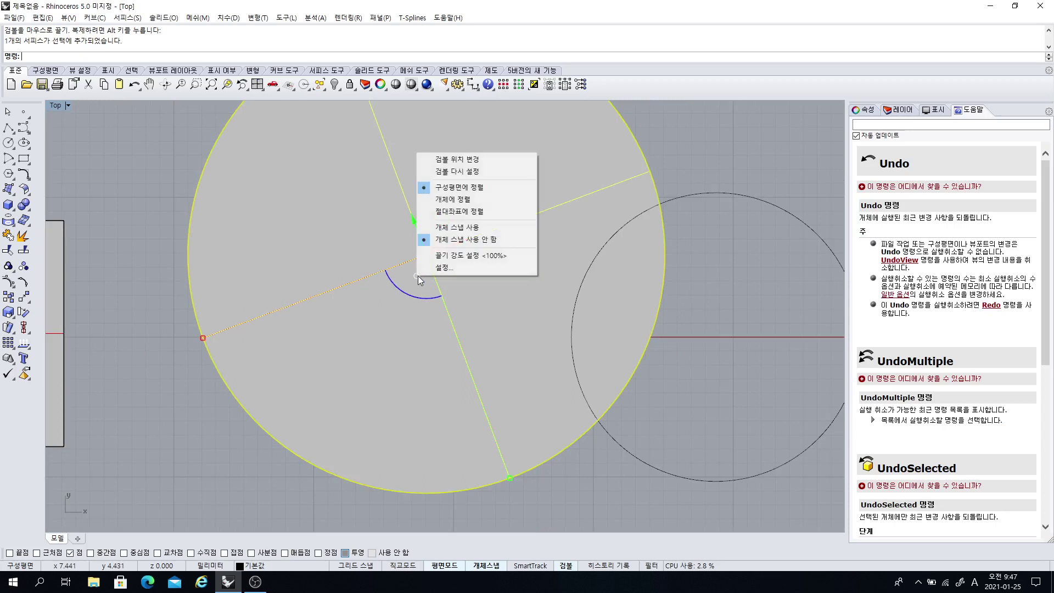
{"action": "left_click", "coordinate": [679, 154]}
Undo the rotation of the circular surface and deselect it
{"action": "scroll", "coordinate": [423, 302], "scroll_direction": "down", "scroll_amount": 3}
{"action": "mouse_move", "coordinate": [402, 339]}
{"action": "left_mouse_down"}
{"action": "mouse_move", "coordinate": [368, 321]}
{"action": "mouse_move", "coordinate": [403, 340]}
{"action": "left_mouse_up"}
{"action": "key", "text": "ctrl+z"}
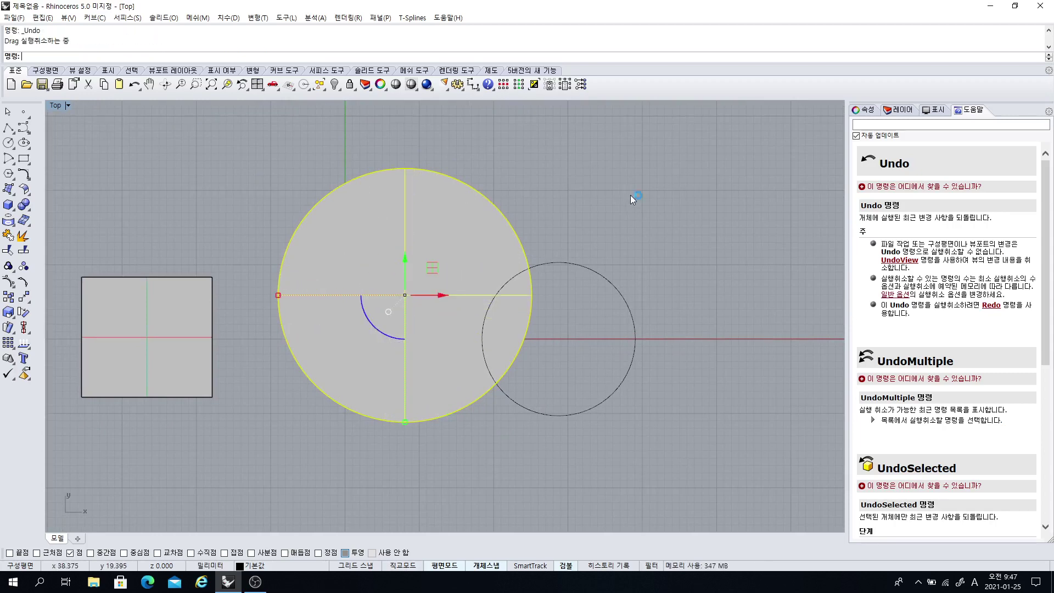
{"action": "left_click", "coordinate": [630, 196]}
Select the circular surface and set the gumball alignment to Object
{"action": "left_click", "coordinate": [401, 306]}
{"action": "scroll", "coordinate": [392, 298], "scroll_direction": "up", "scroll_amount": 3}
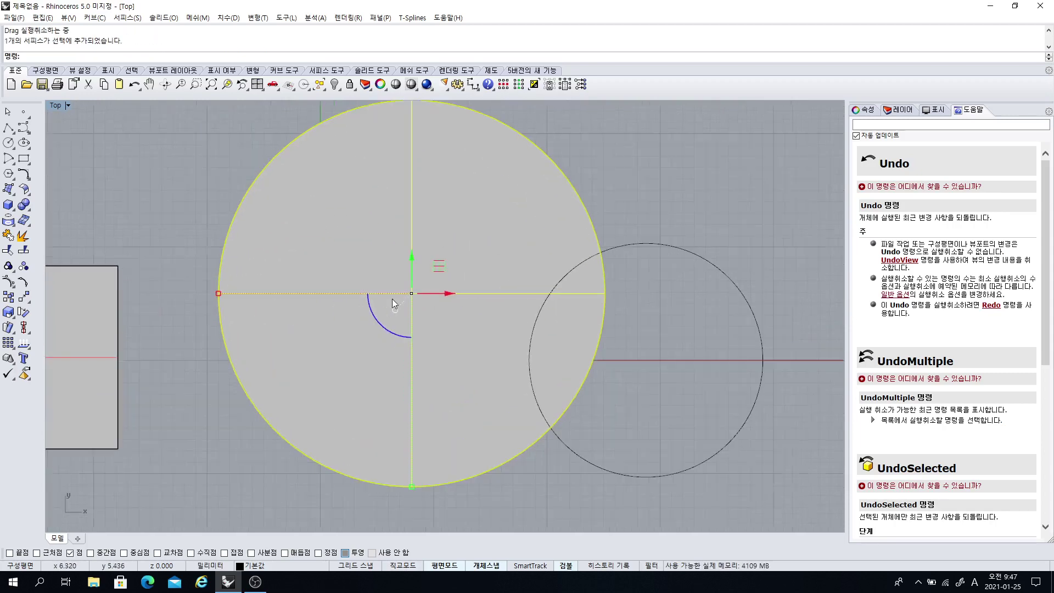
{"action": "left_click", "coordinate": [395, 310]}
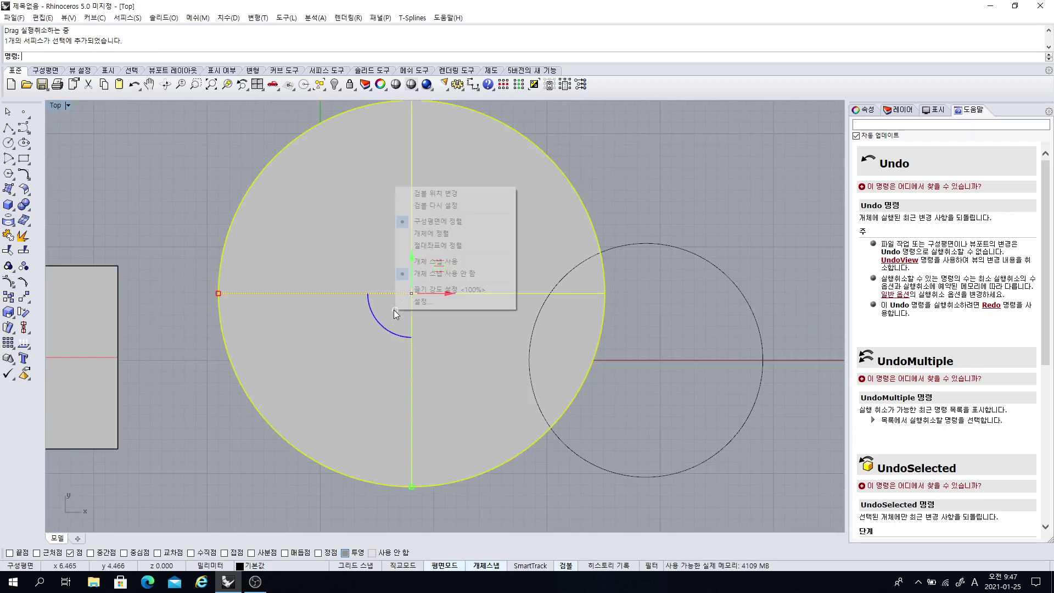
{"action": "left_click", "coordinate": [446, 234]}
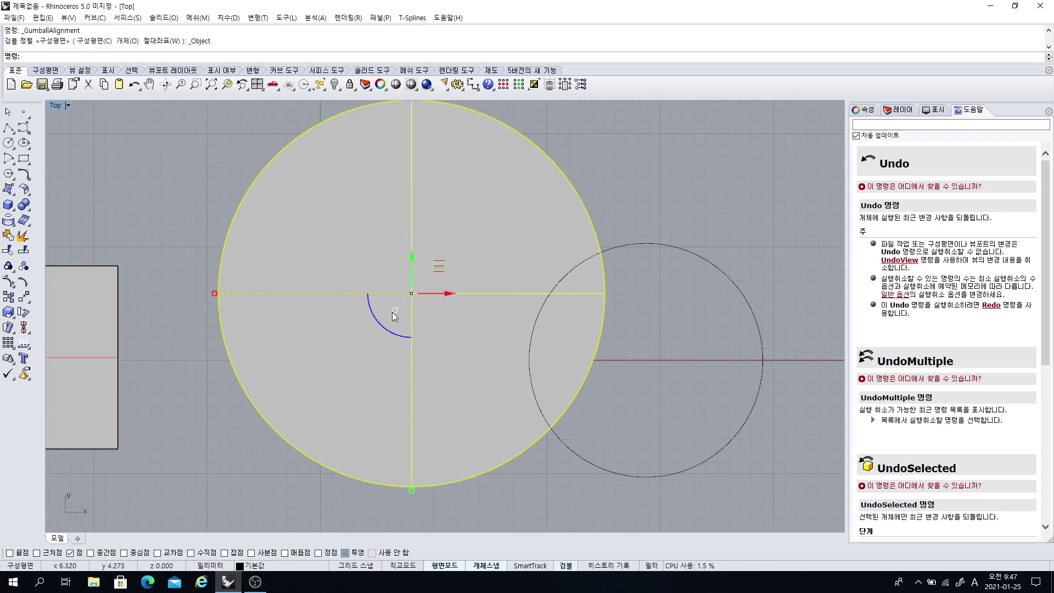
Rotate the circular surface counter-clockwise about its centre by roughly an eighth of a turn and deselect it
{"action": "left_click", "coordinate": [394, 311]}
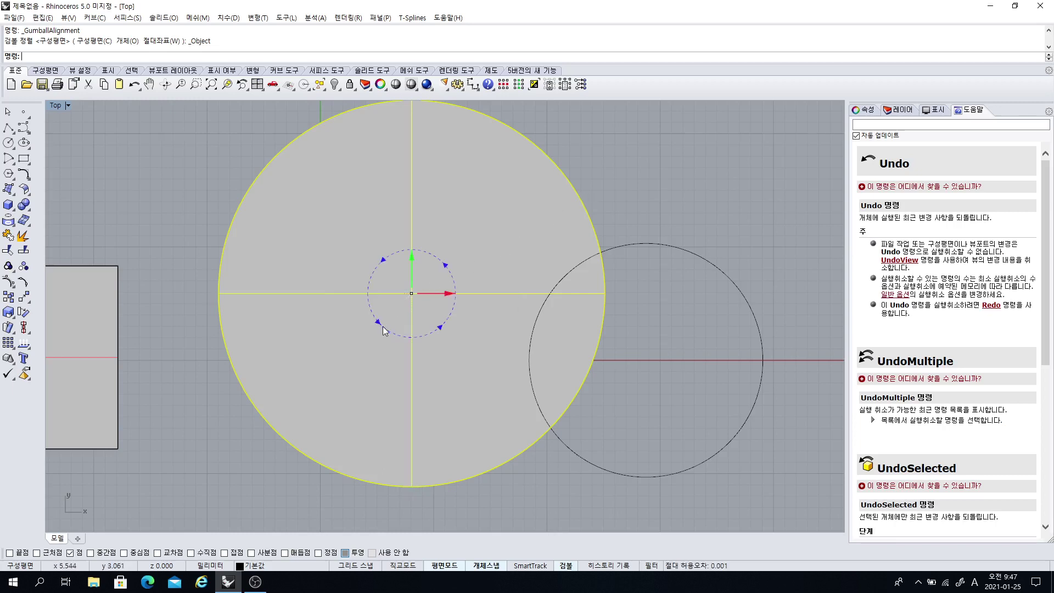
{"action": "left_click_drag", "start_coordinate": [383, 326], "coordinate": [420, 340]}
{"action": "left_click", "coordinate": [613, 235]}
Reselect the rotated surface and set the gumball alignment to the construction plane (CPlane)
{"action": "left_click", "coordinate": [403, 315]}
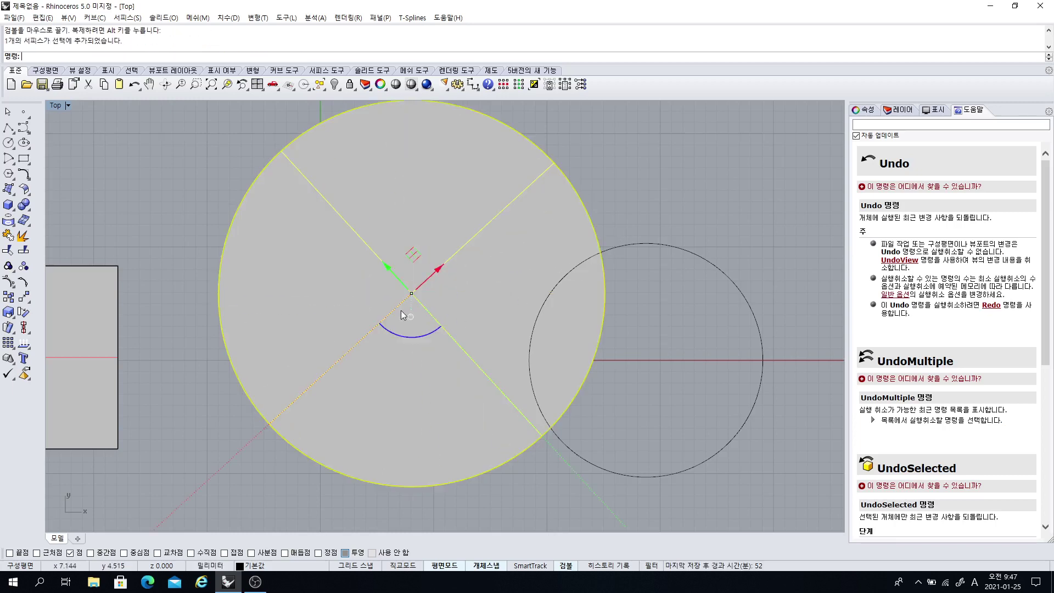
{"action": "left_click", "coordinate": [410, 317]}
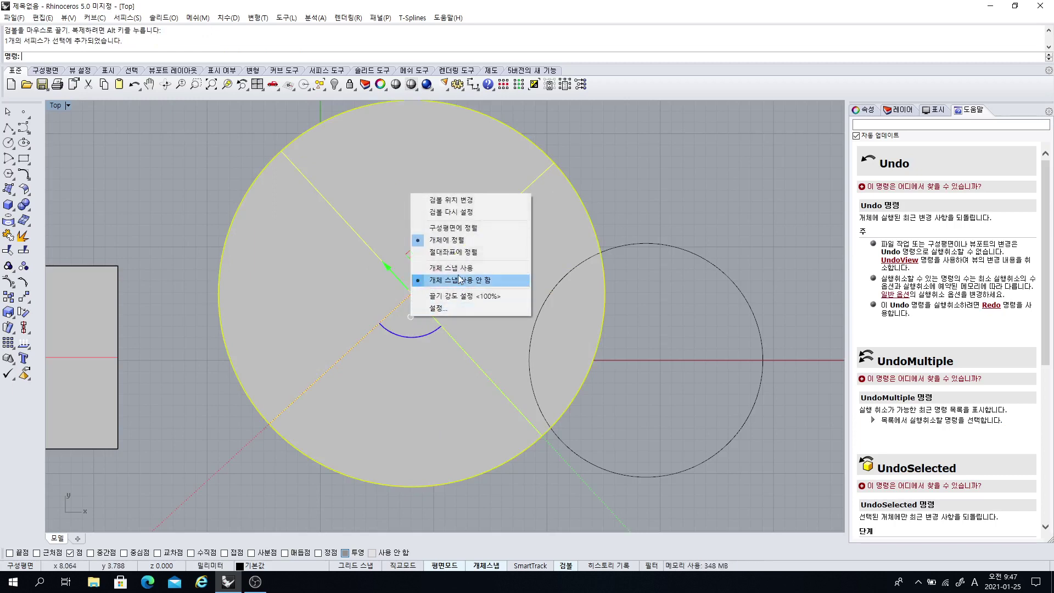
{"action": "left_click", "coordinate": [452, 228]}
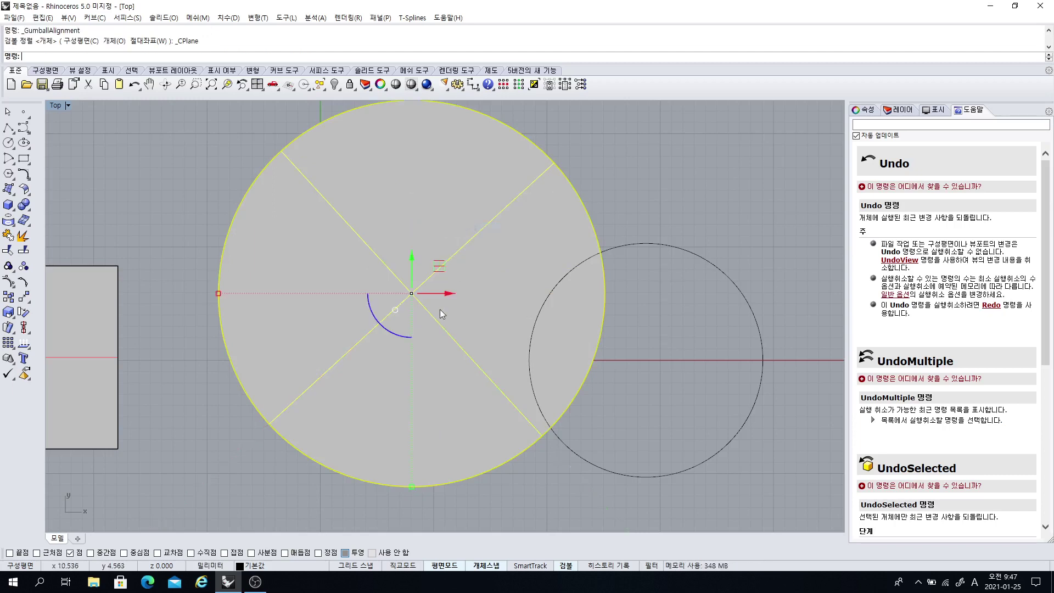
Set the gumball alignment of the rotated circular surface to Object
{"action": "left_click", "coordinate": [395, 311]}
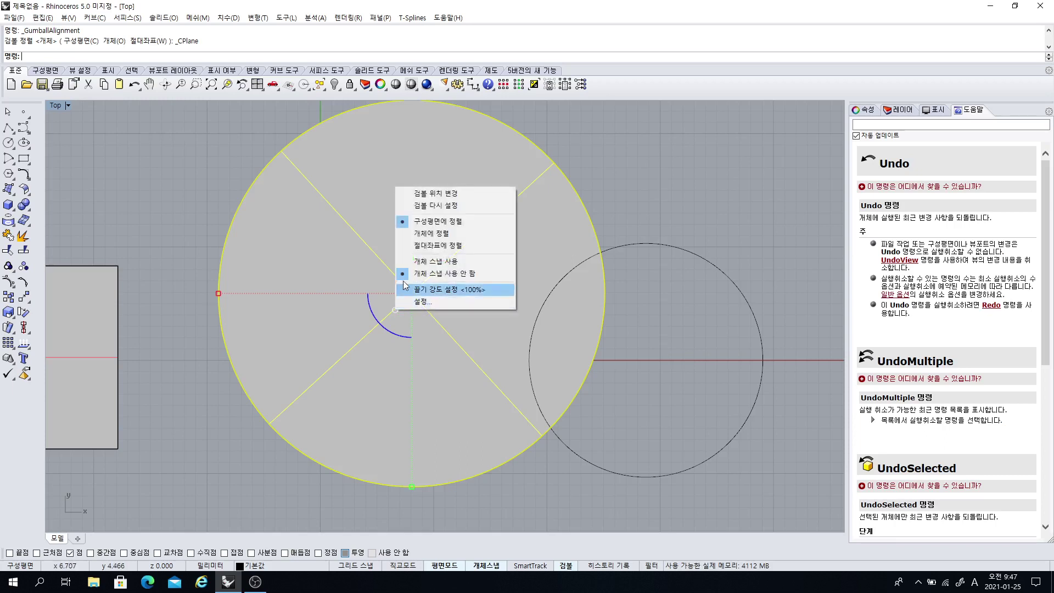
{"action": "left_click", "coordinate": [427, 236]}
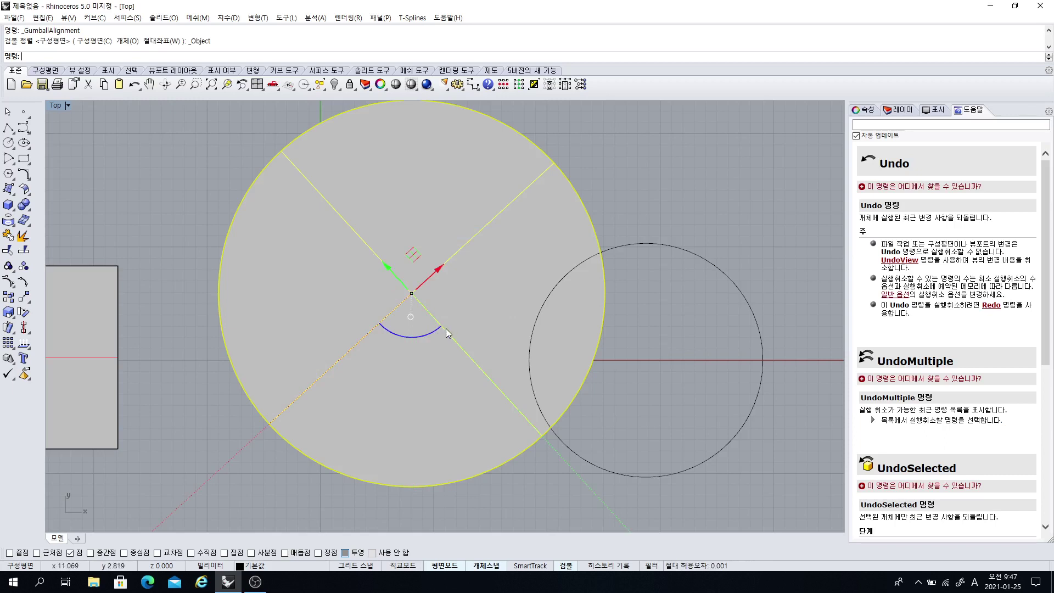
Undo the rotation of the circular surface and select the surface again
{"action": "key", "text": "ctrl+z"}
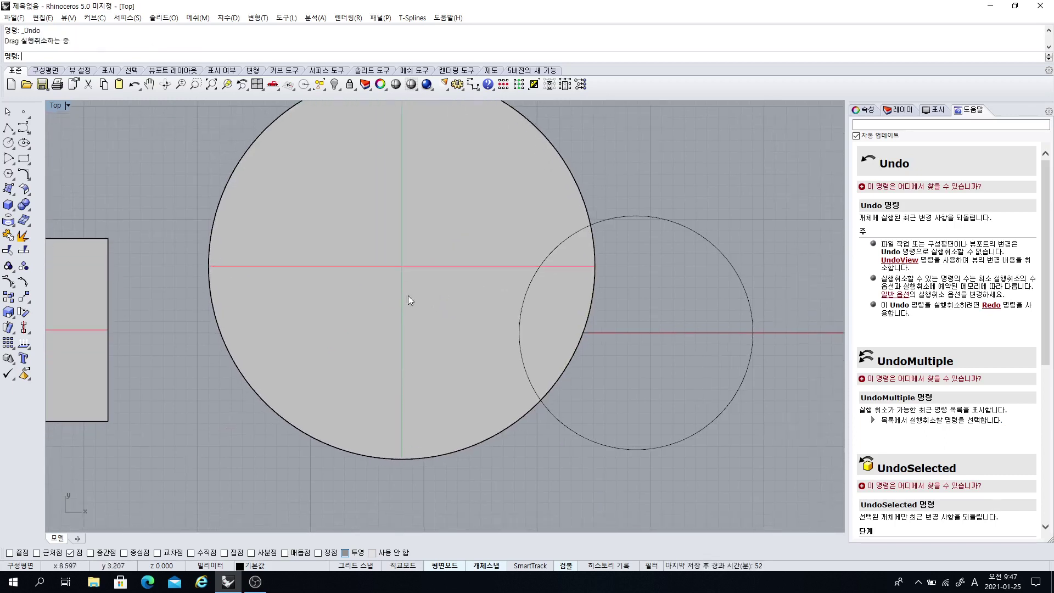
{"action": "left_click", "coordinate": [406, 298]}
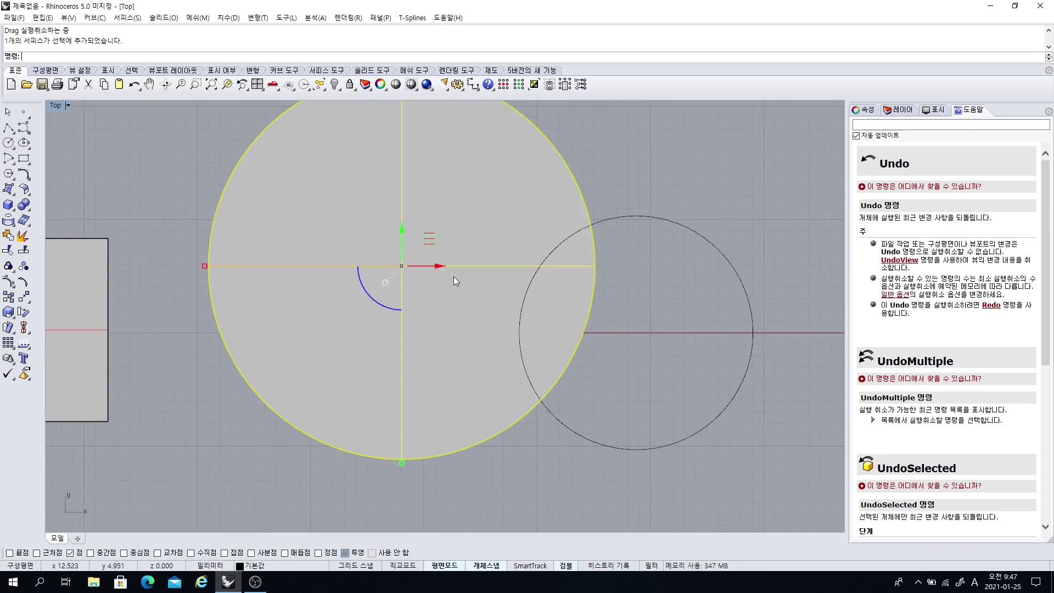
{"action": "scroll", "coordinate": [519, 346], "scroll_direction": "down", "scroll_amount": 3}
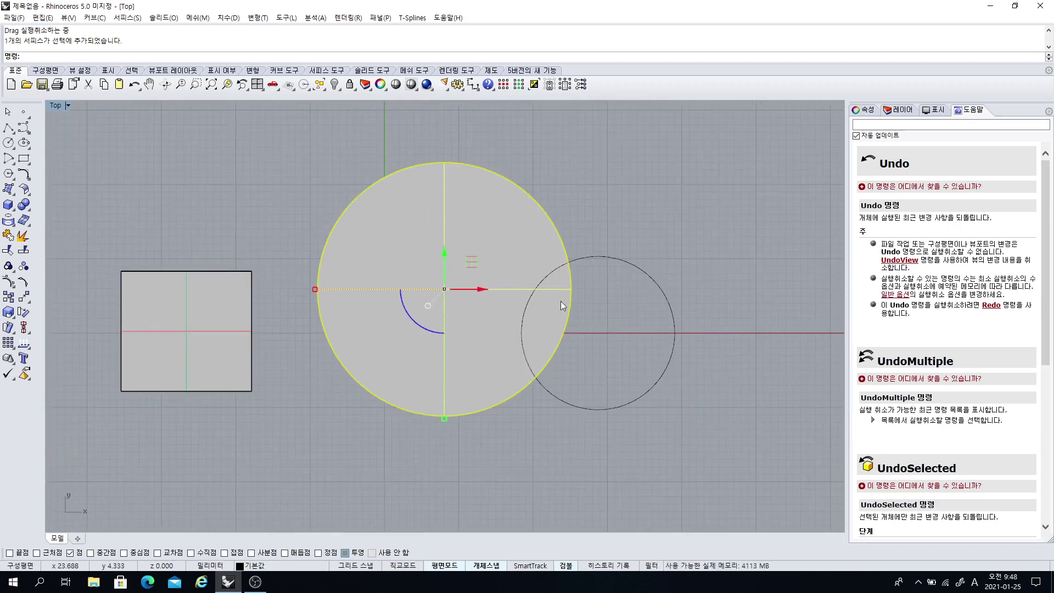
{"action": "scroll", "coordinate": [443, 259], "scroll_direction": "up", "scroll_amount": 2}
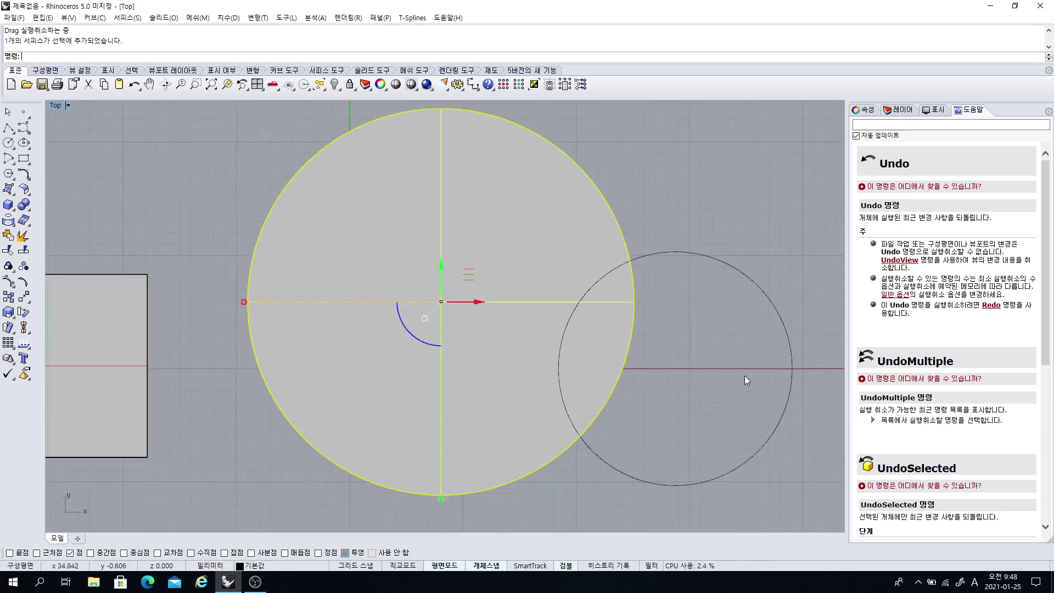
{"action": "scroll", "coordinate": [439, 307], "scroll_direction": "up", "scroll_amount": 1}
Switch the gumball alignment to the construction plane (CPlane) and back to Object on the unrotated surface
{"action": "left_click", "coordinate": [426, 317]}
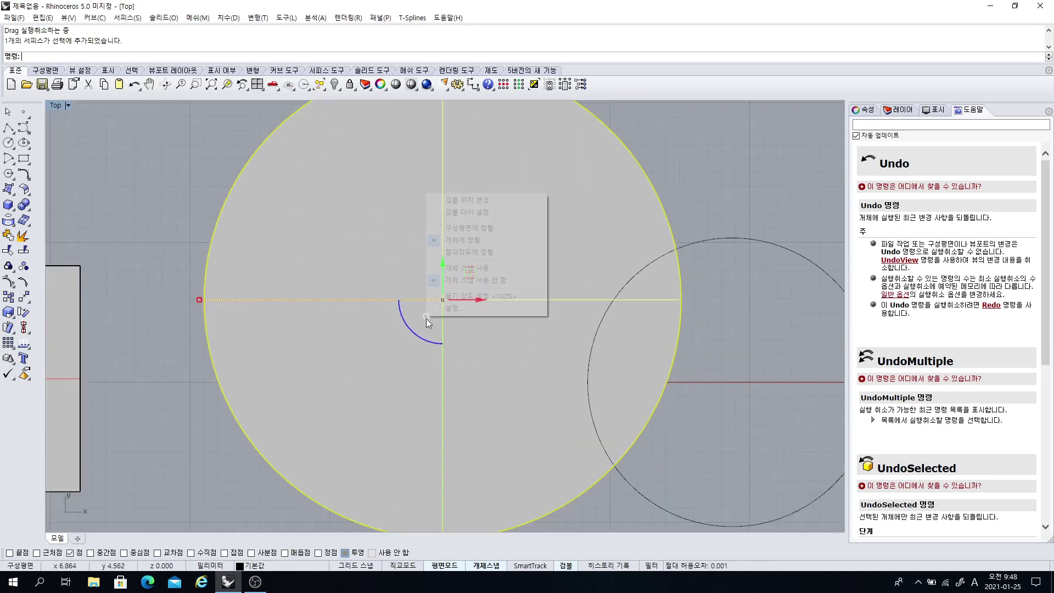
{"action": "left_click", "coordinate": [472, 229]}
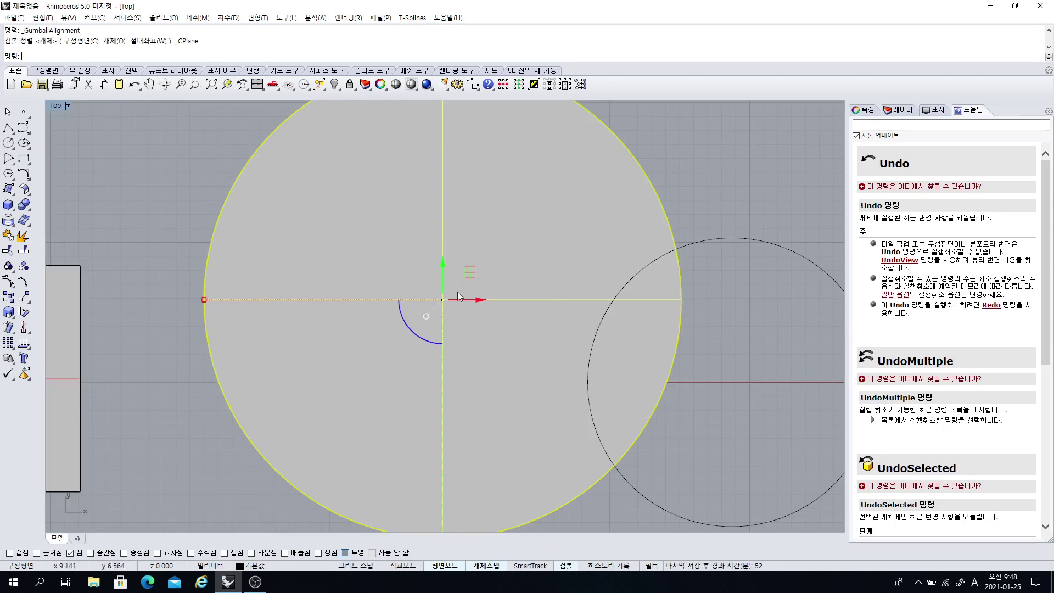
{"action": "left_click", "coordinate": [427, 317]}
{"action": "left_click", "coordinate": [468, 240]}
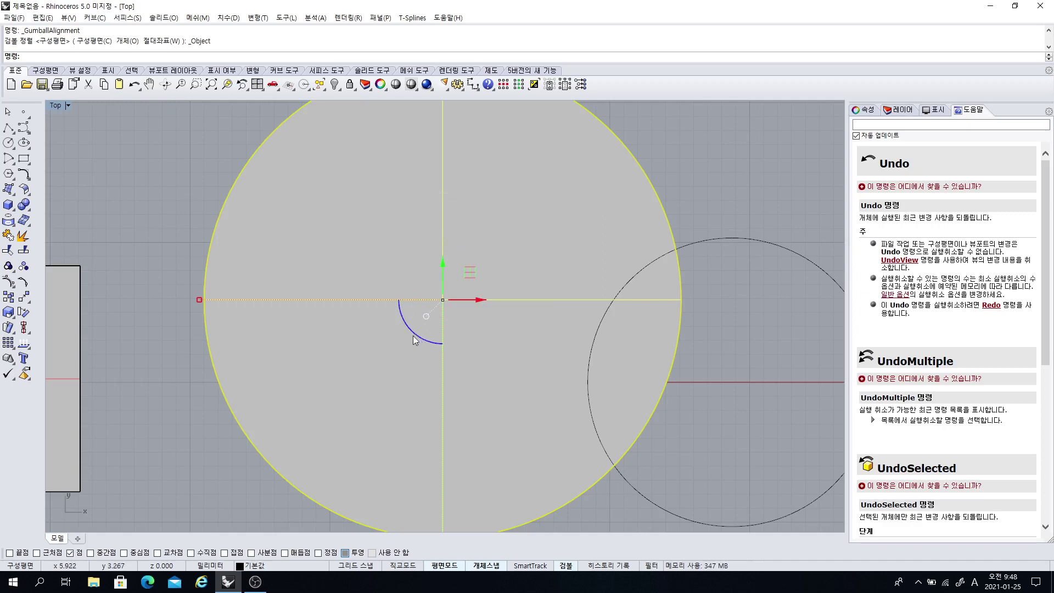
Rotate the circular surface counter-clockwise about its centre by roughly an eighth of a turn
{"action": "left_click_drag", "start_coordinate": [414, 332], "coordinate": [448, 349]}
{"action": "left_click", "coordinate": [446, 325]}
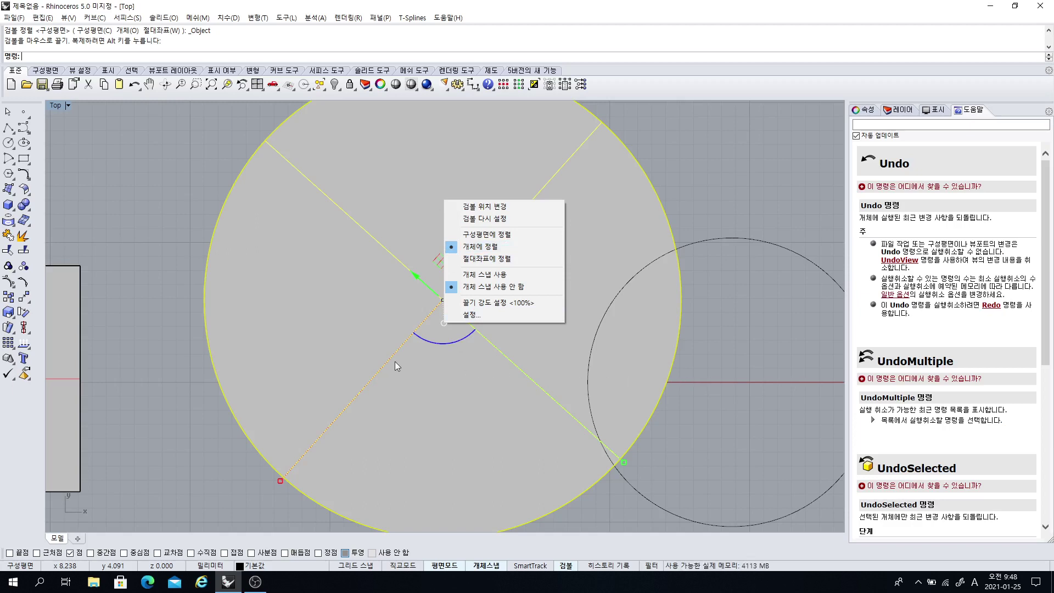
{"action": "right_click_drag", "start_coordinate": [394, 361], "coordinate": [393, 440]}
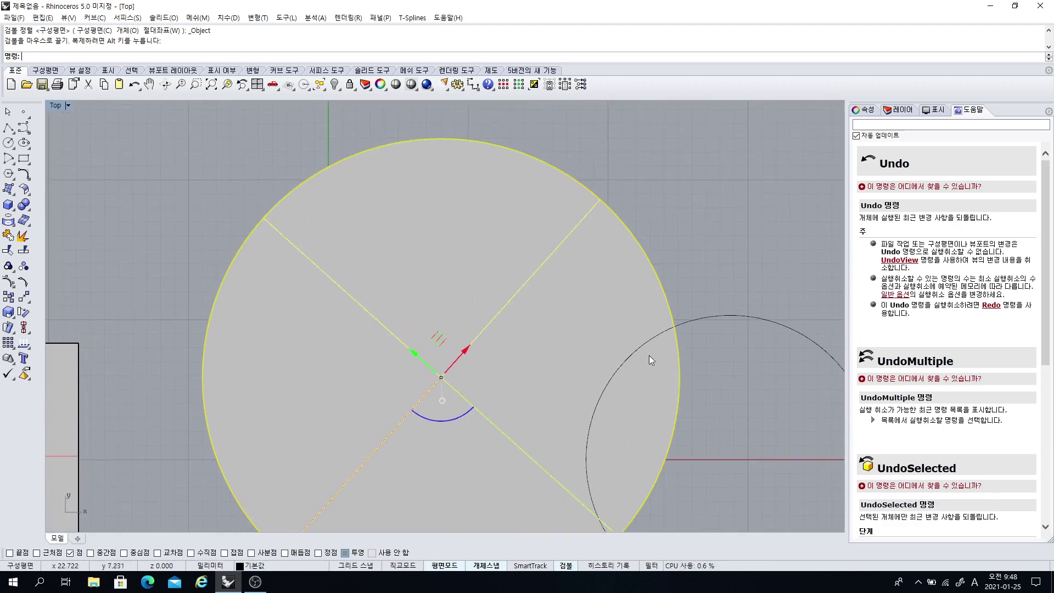
Align the rotated surface's gumball to the construction plane (CPlane)
{"action": "left_click", "coordinate": [443, 401]}
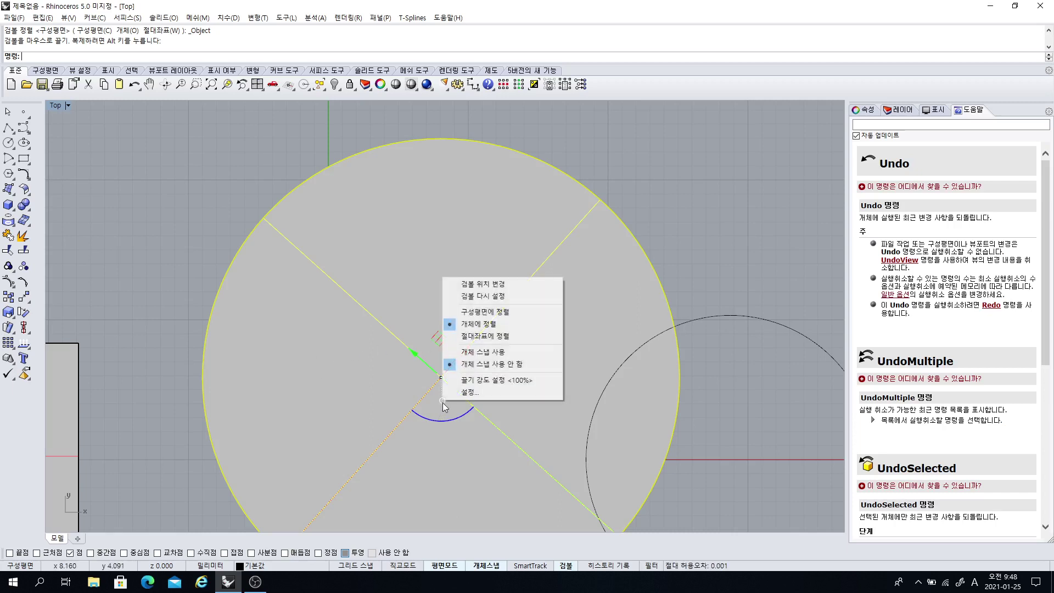
{"action": "left_click", "coordinate": [488, 315]}
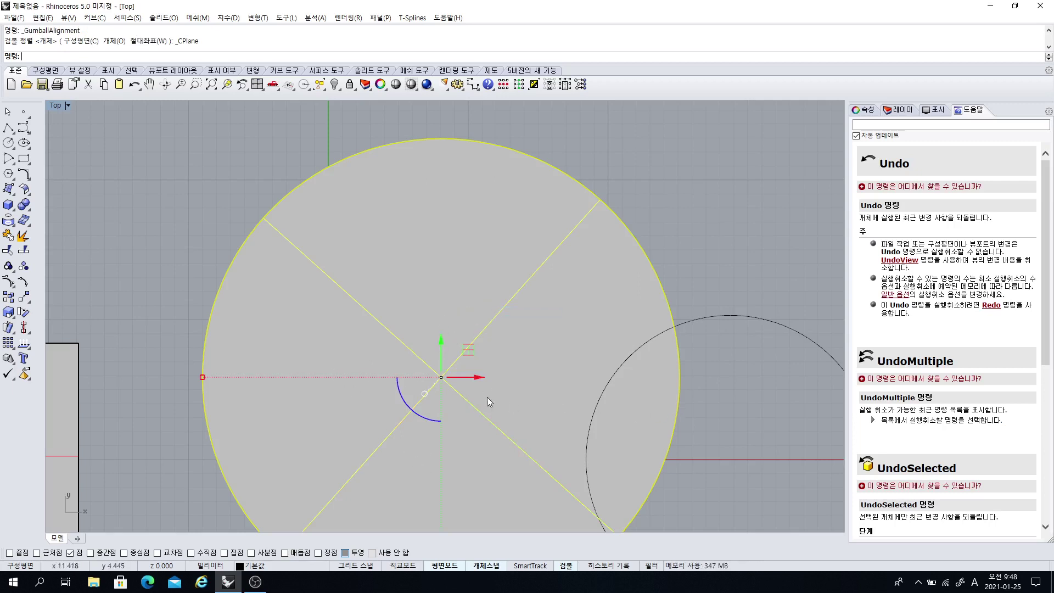
{"action": "right_click_drag", "start_coordinate": [532, 328], "coordinate": [533, 301]}
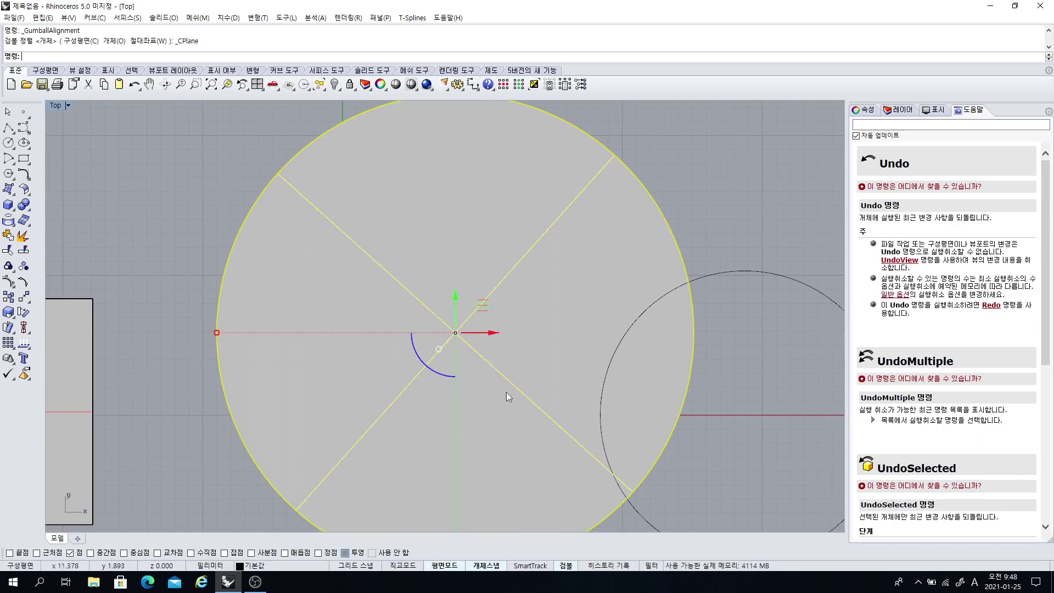
Set the gumball alignment to Object and move the circular surface up and to the left along its own Y axis
{"action": "left_click", "coordinate": [440, 348]}
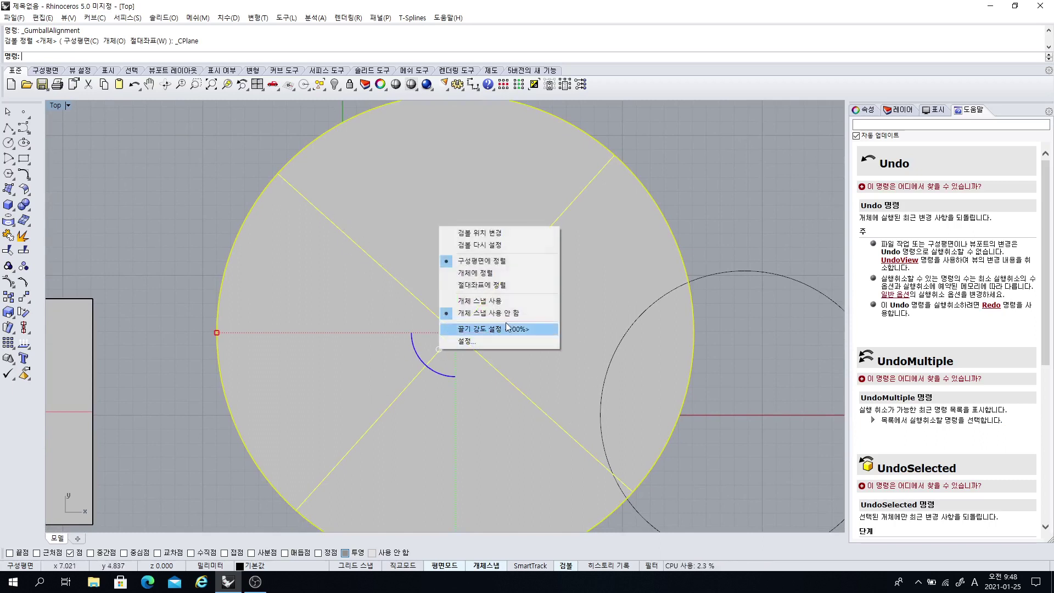
{"action": "left_click", "coordinate": [486, 272]}
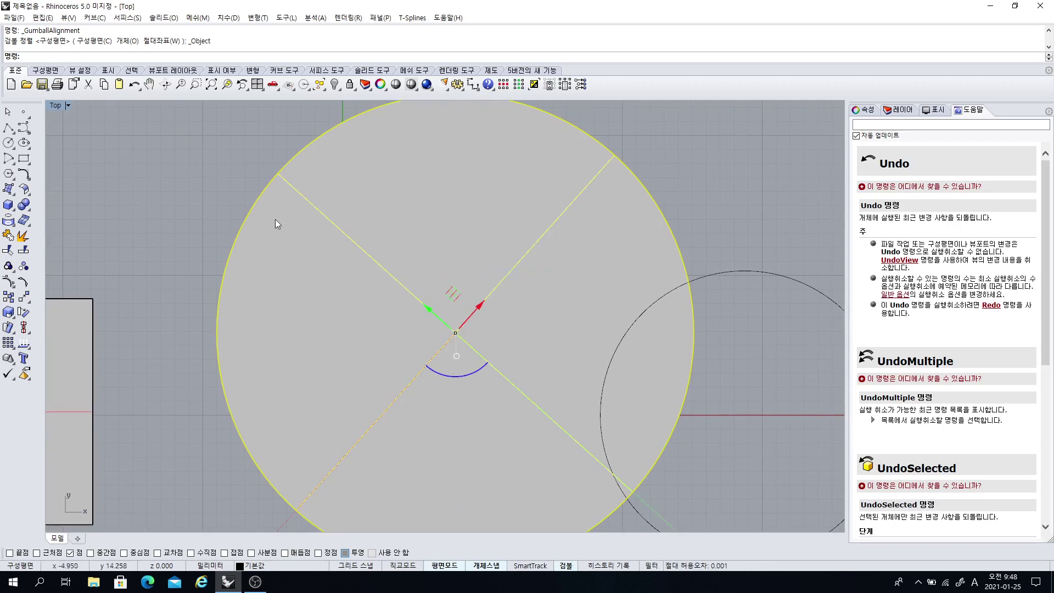
{"action": "left_click_drag", "start_coordinate": [432, 315], "coordinate": [340, 226]}
{"action": "scroll", "coordinate": [340, 226], "scroll_direction": "down", "scroll_amount": 5}
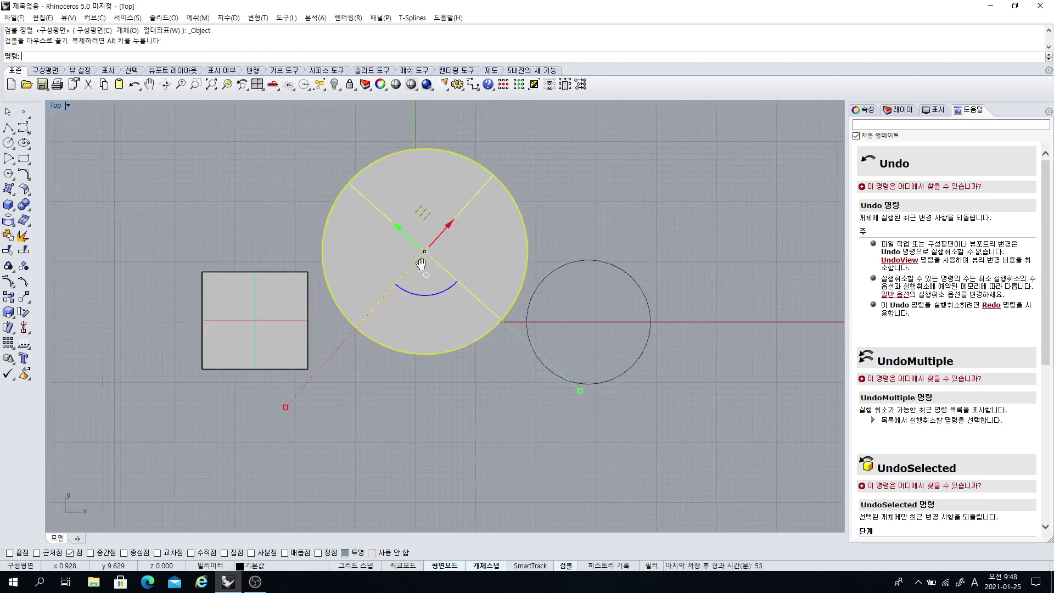
{"action": "scroll", "coordinate": [427, 262], "scroll_direction": "up", "scroll_amount": 3}
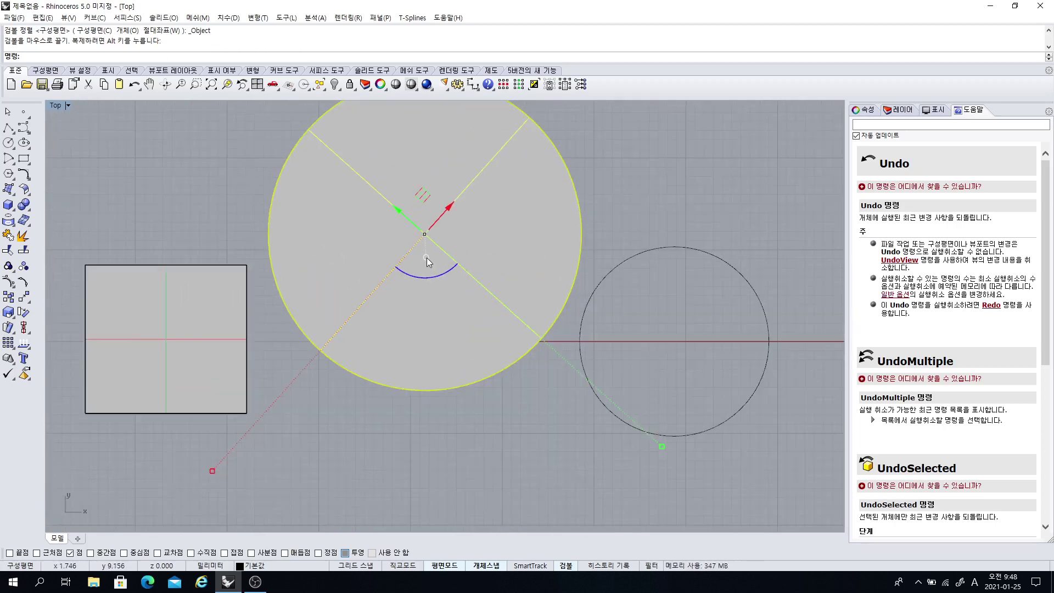
Relocate the gumball to the end of the surface's lower-right isocurve with End snap on, pointing X horizontally right and Y up
{"action": "left_click", "coordinate": [427, 258]}
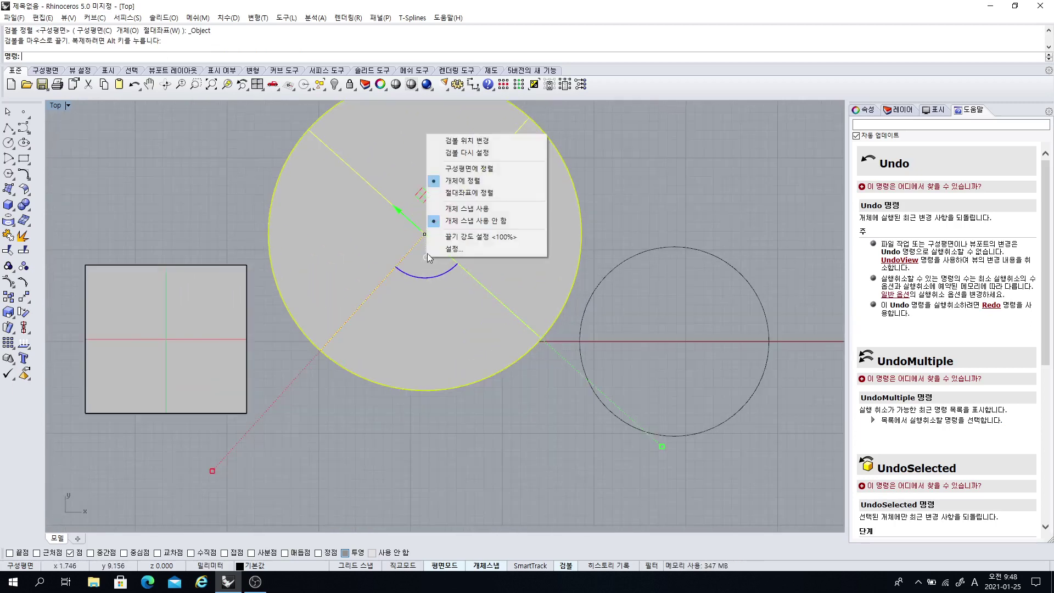
{"action": "left_click", "coordinate": [478, 141]}
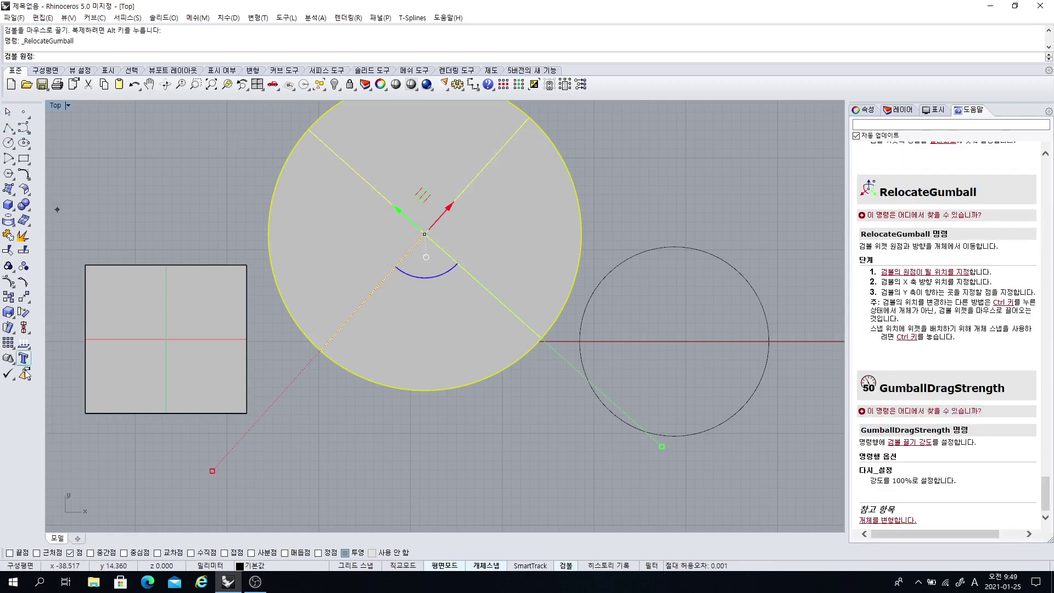
{"action": "left_click", "coordinate": [9, 553]}
{"action": "left_click", "coordinate": [542, 340]}
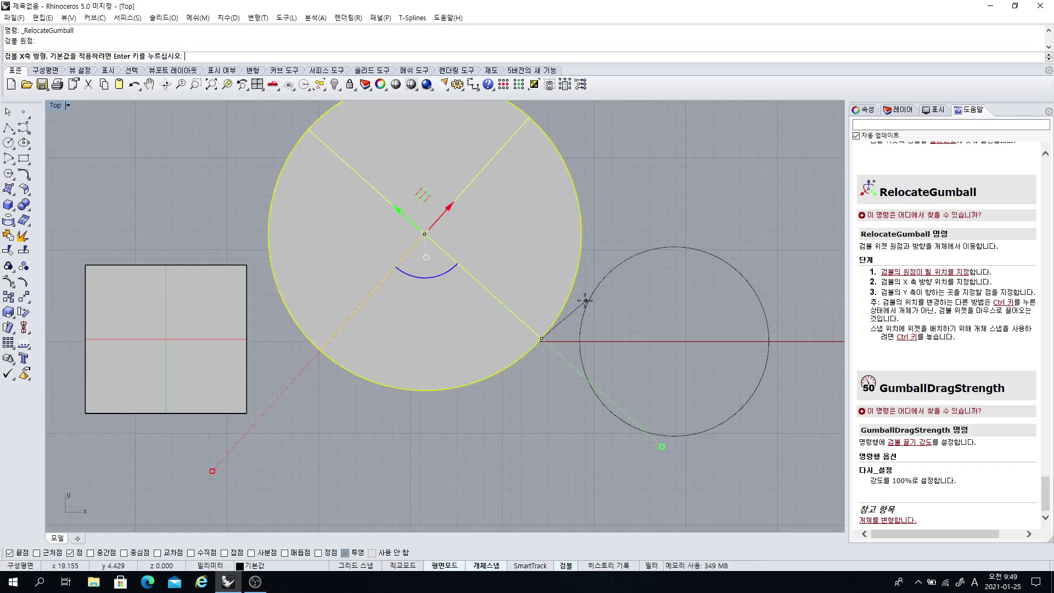
{"action": "scroll", "coordinate": [567, 306], "scroll_direction": "down", "scroll_amount": 4}
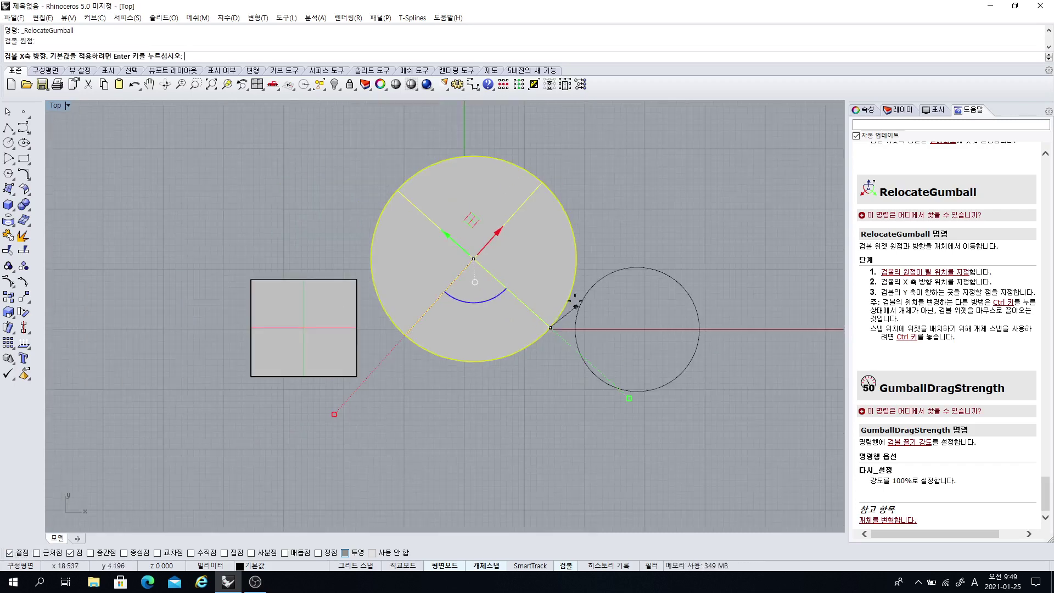
{"action": "left_click", "coordinate": [626, 324]}
{"action": "left_click", "coordinate": [545, 283]}
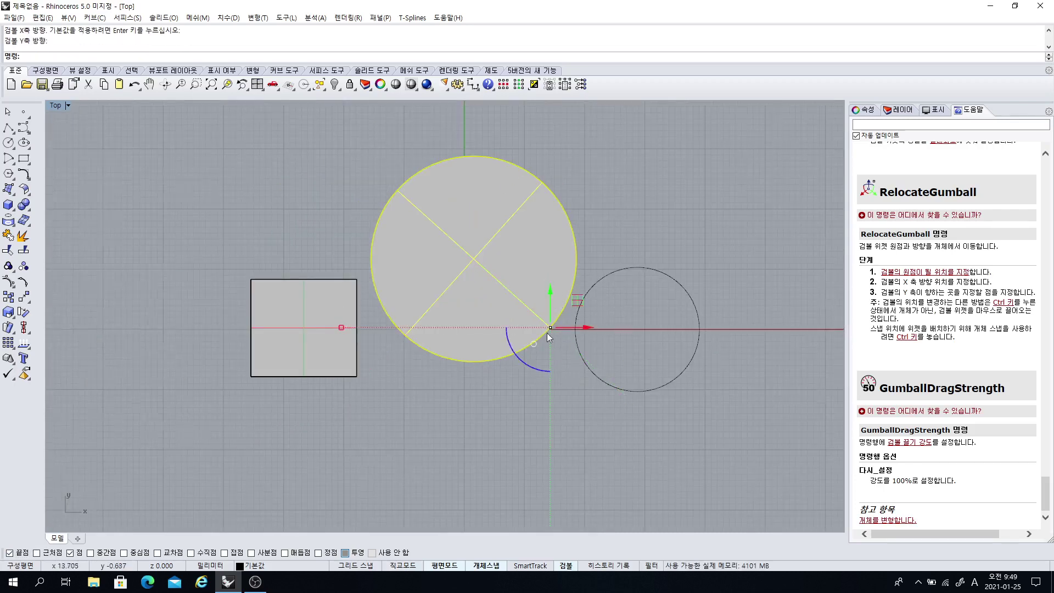
Rotate the circular surface slightly clockwise about the relocated gumball origin on its edge and deselect it
{"action": "scroll", "coordinate": [547, 329], "scroll_direction": "up", "scroll_amount": 5}
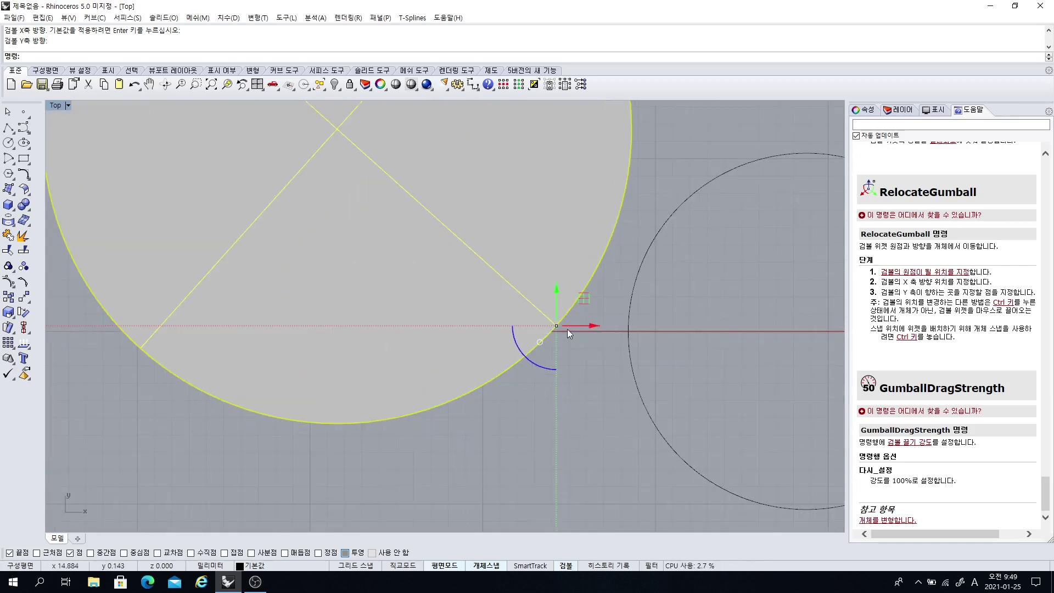
{"action": "scroll", "coordinate": [541, 341], "scroll_direction": "down", "scroll_amount": 5}
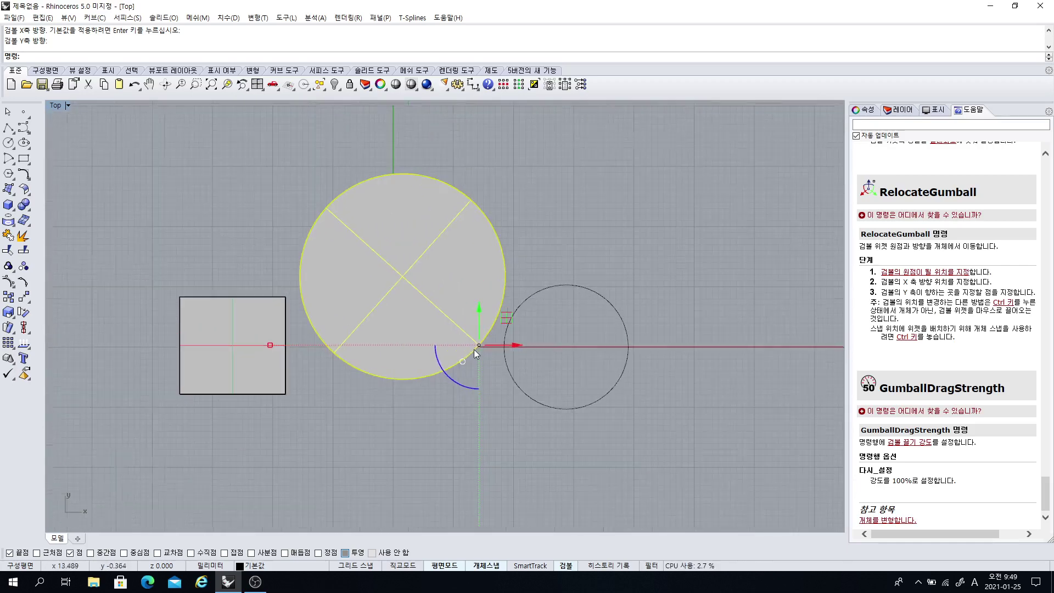
{"action": "scroll", "coordinate": [475, 352], "scroll_direction": "up", "scroll_amount": 5}
{"action": "scroll", "coordinate": [475, 352], "scroll_direction": "down", "scroll_amount": 5}
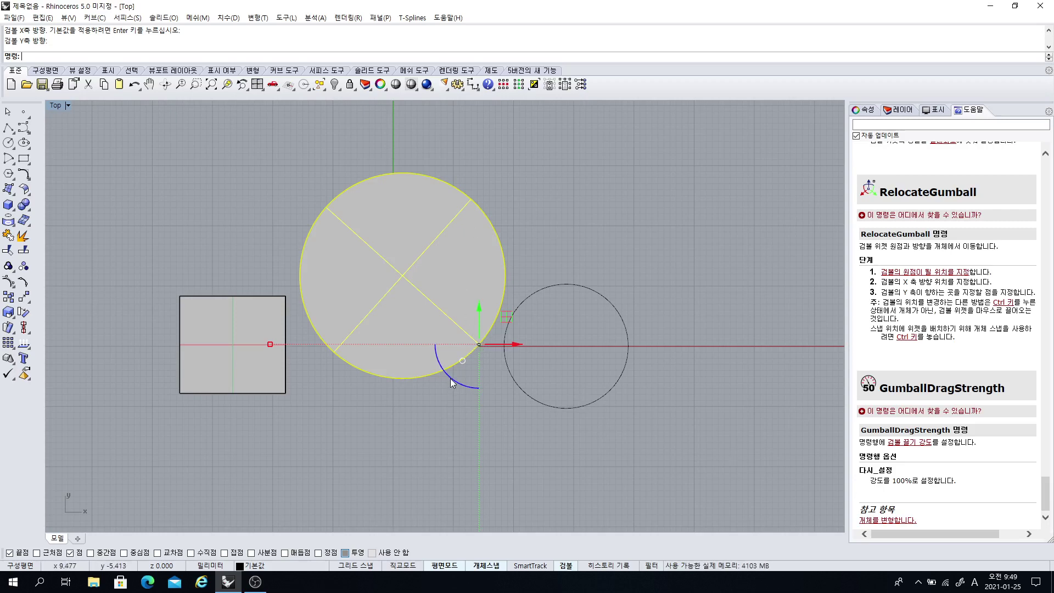
{"action": "left_click_drag", "start_coordinate": [451, 384], "coordinate": [460, 361]}
{"action": "scroll", "coordinate": [384, 283], "scroll_direction": "down", "scroll_amount": 2}
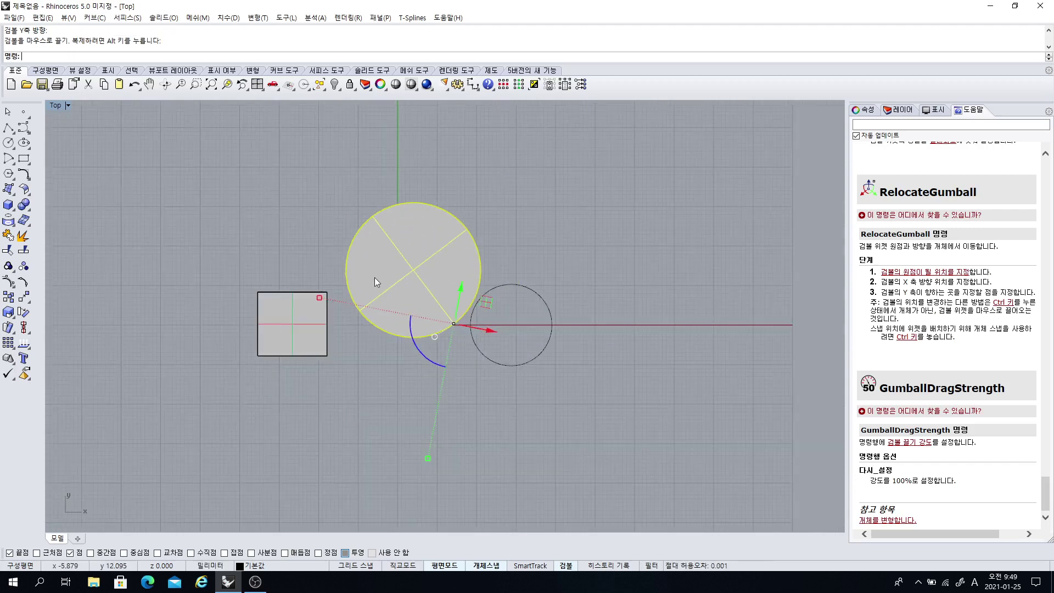
{"action": "key", "text": "Escape"}
Reselect the circular surface and set the gumball alignment to the construction plane (CPlane)
{"action": "scroll", "coordinate": [374, 282], "scroll_direction": "down", "scroll_amount": 3}
{"action": "scroll", "coordinate": [423, 269], "scroll_direction": "up", "scroll_amount": 4}
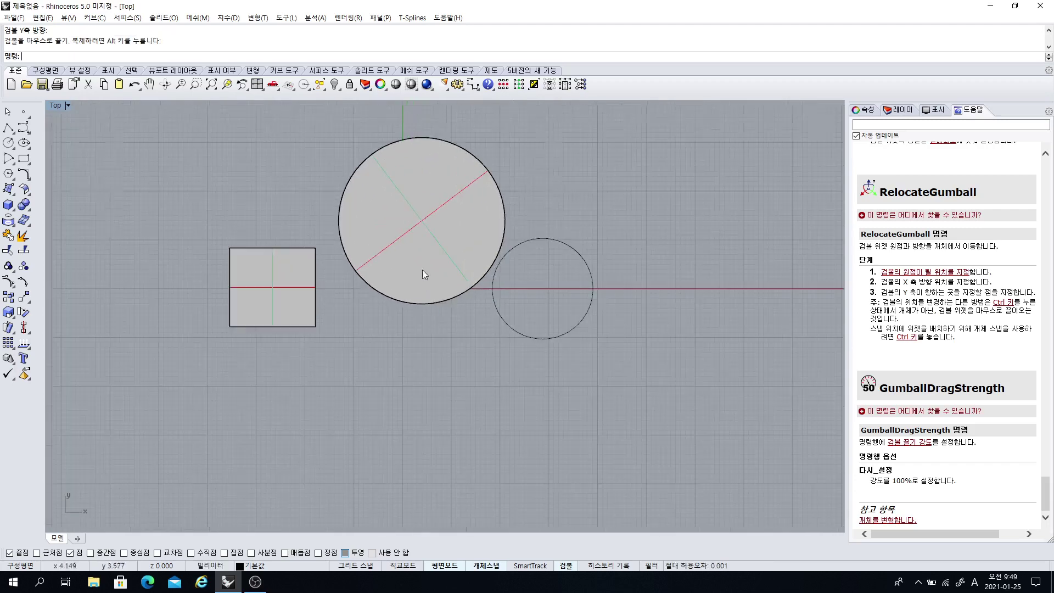
{"action": "left_click", "coordinate": [402, 253]}
{"action": "right_click_drag", "start_coordinate": [405, 286], "coordinate": [409, 334]}
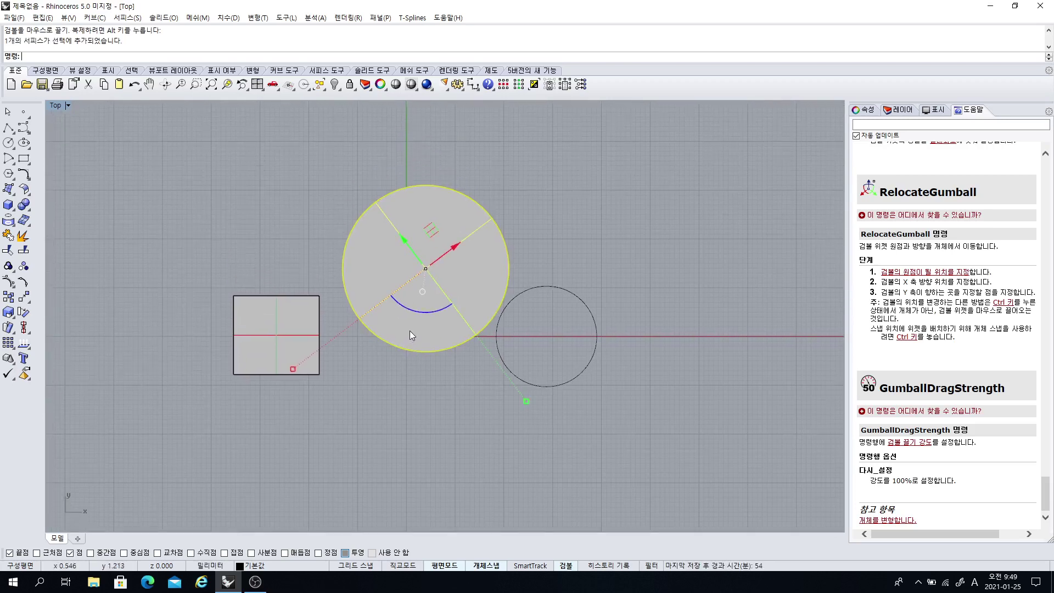
{"action": "left_click", "coordinate": [423, 294]}
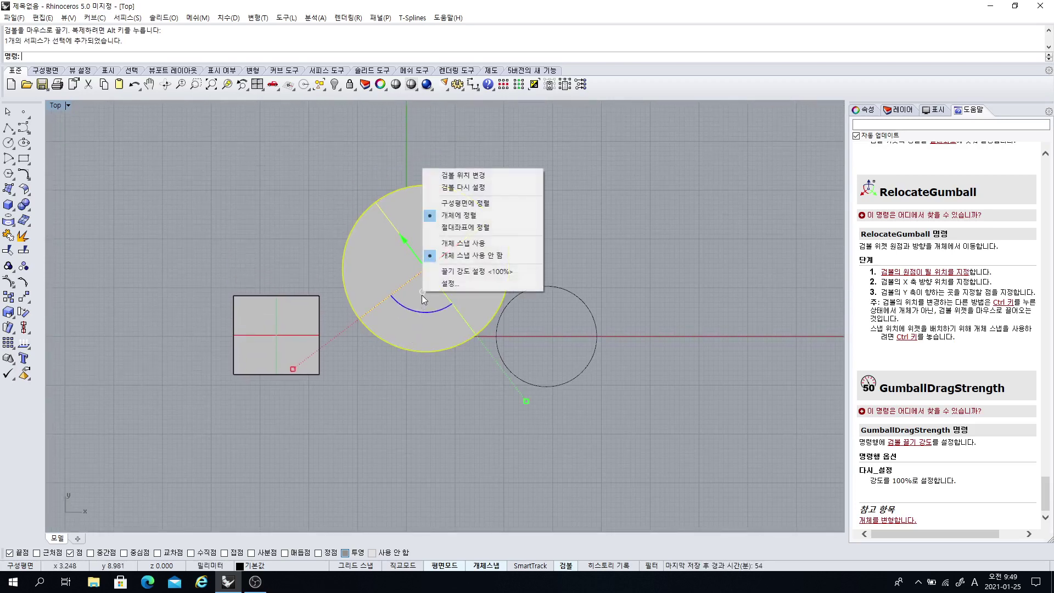
{"action": "left_click", "coordinate": [459, 201]}
{"action": "scroll", "coordinate": [412, 291], "scroll_direction": "up", "scroll_amount": 3}
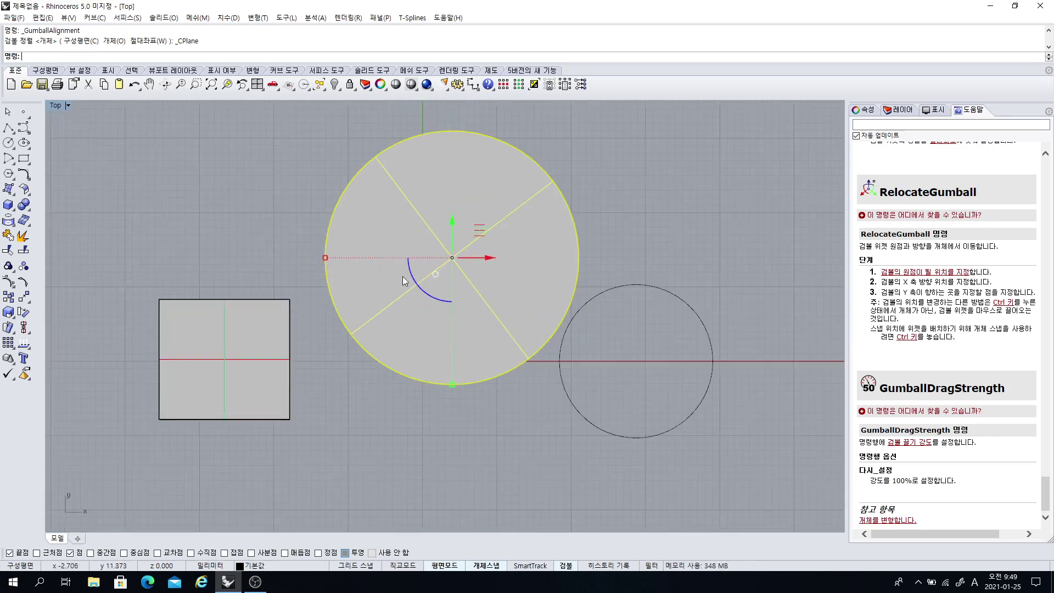
{"action": "right_click", "coordinate": [434, 275]}
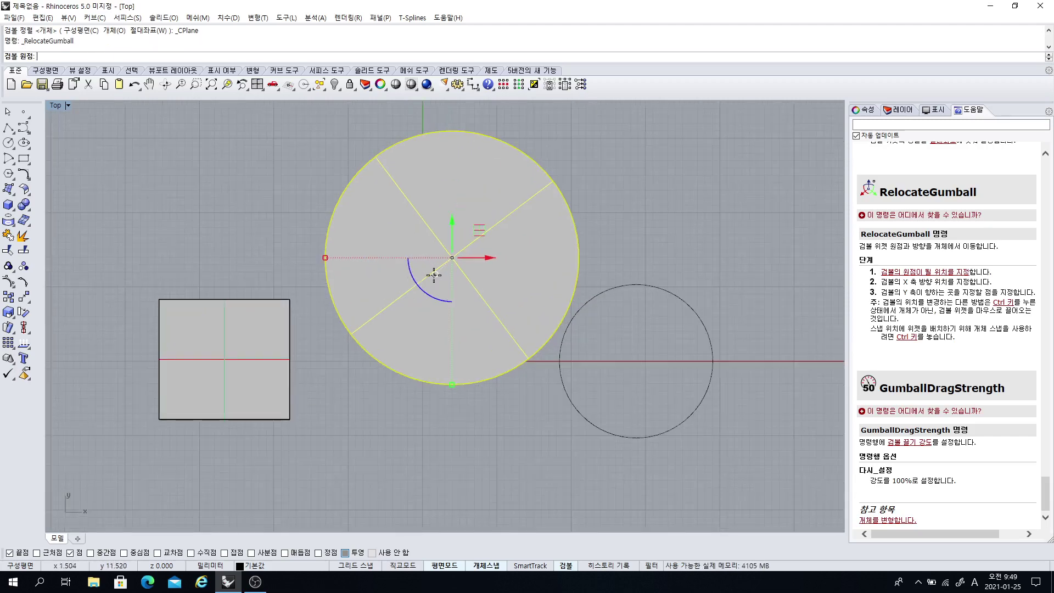
{"action": "key", "text": "Escape"}
{"action": "left_click", "coordinate": [437, 275]}
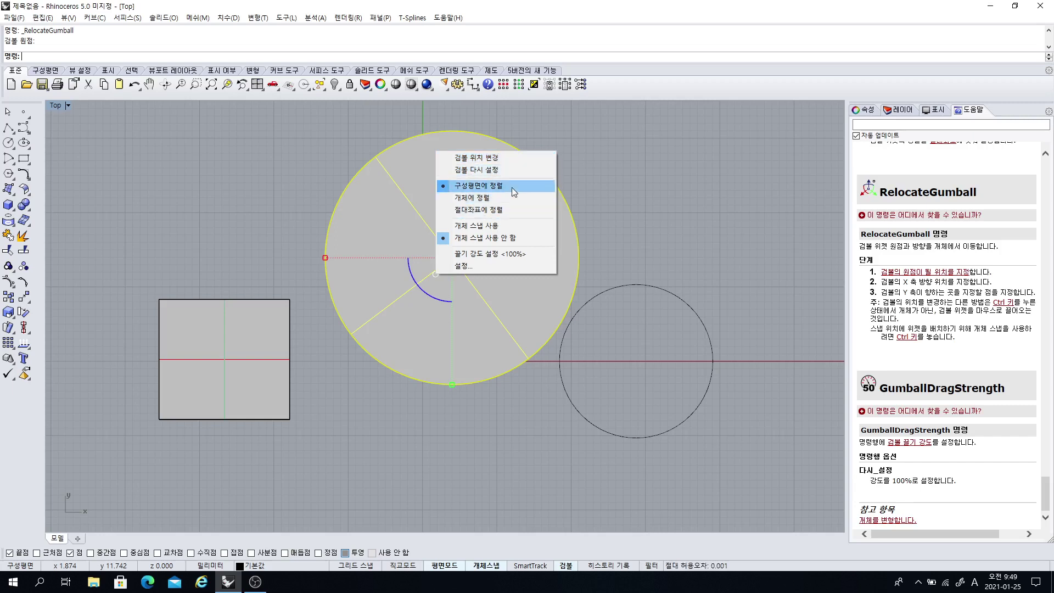
{"action": "left_click", "coordinate": [624, 225]}
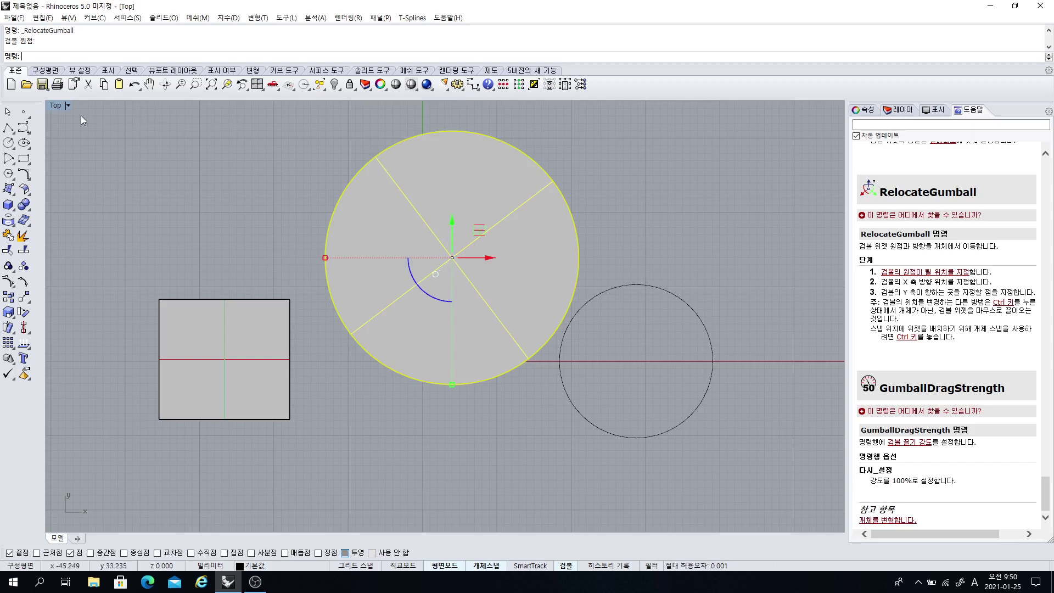
{"action": "scroll", "coordinate": [393, 331], "scroll_direction": "down", "scroll_amount": 4}
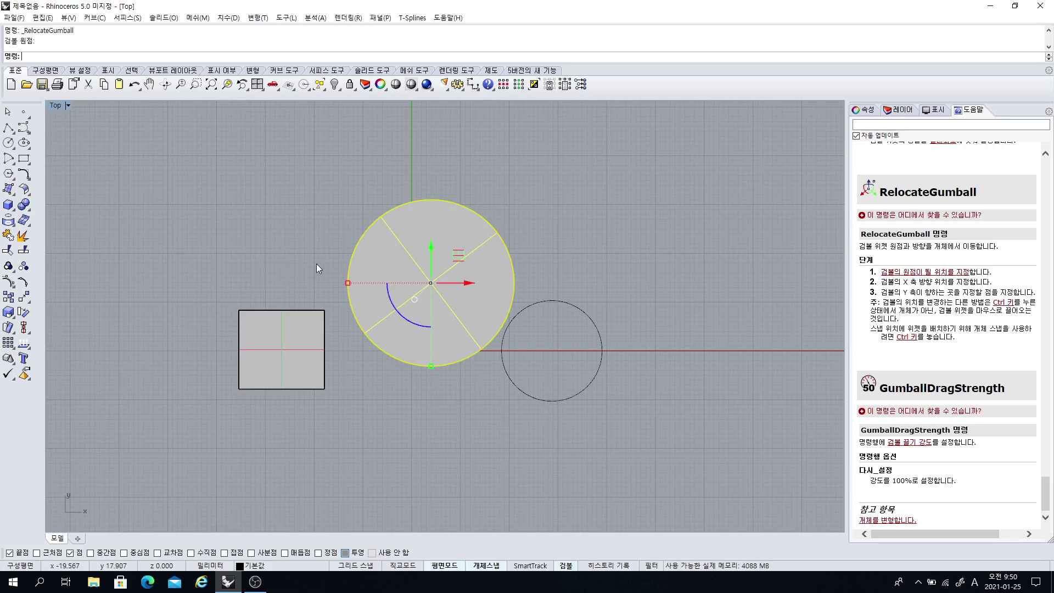
Deselect and reselect the circular surface, and restore the four-viewport layout
{"action": "scroll", "coordinate": [418, 305], "scroll_direction": "up", "scroll_amount": 5}
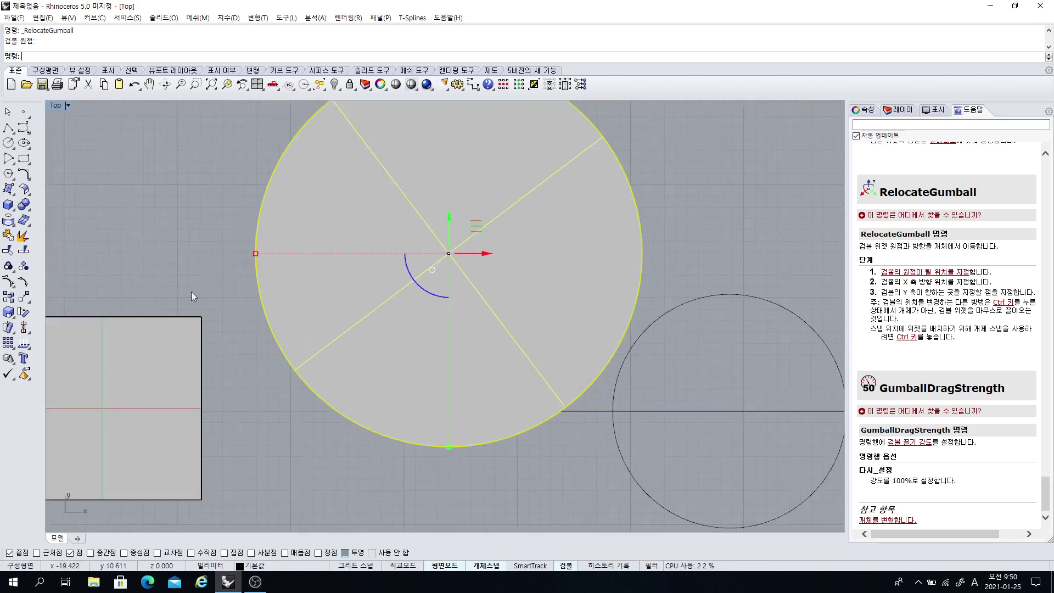
{"action": "scroll", "coordinate": [335, 319], "scroll_direction": "down", "scroll_amount": 2}
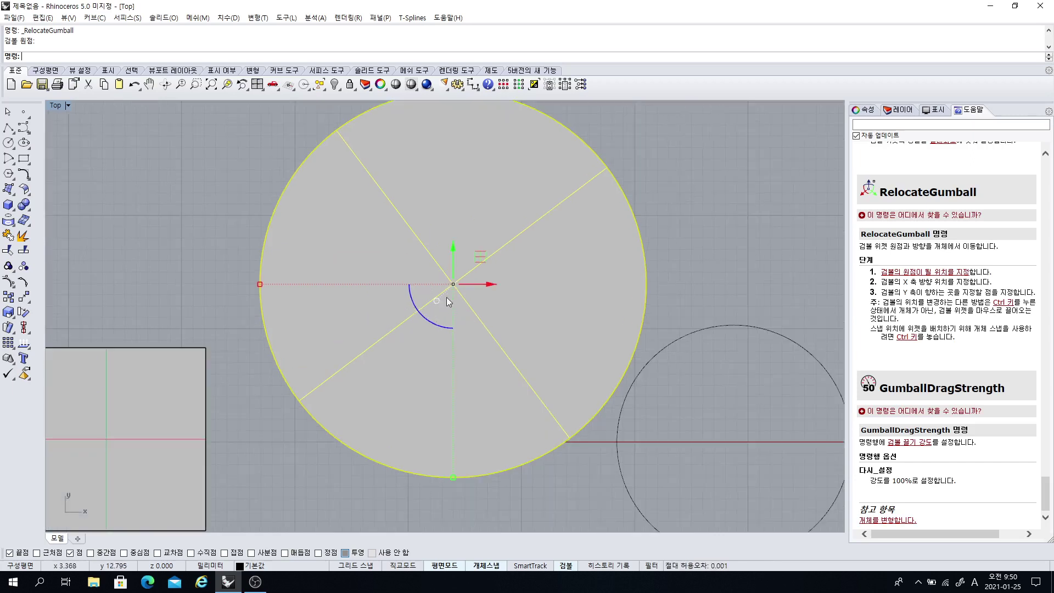
{"action": "left_click", "coordinate": [687, 262]}
{"action": "right_click_drag", "start_coordinate": [467, 313], "coordinate": [459, 309]}
{"action": "left_click", "coordinate": [451, 308]}
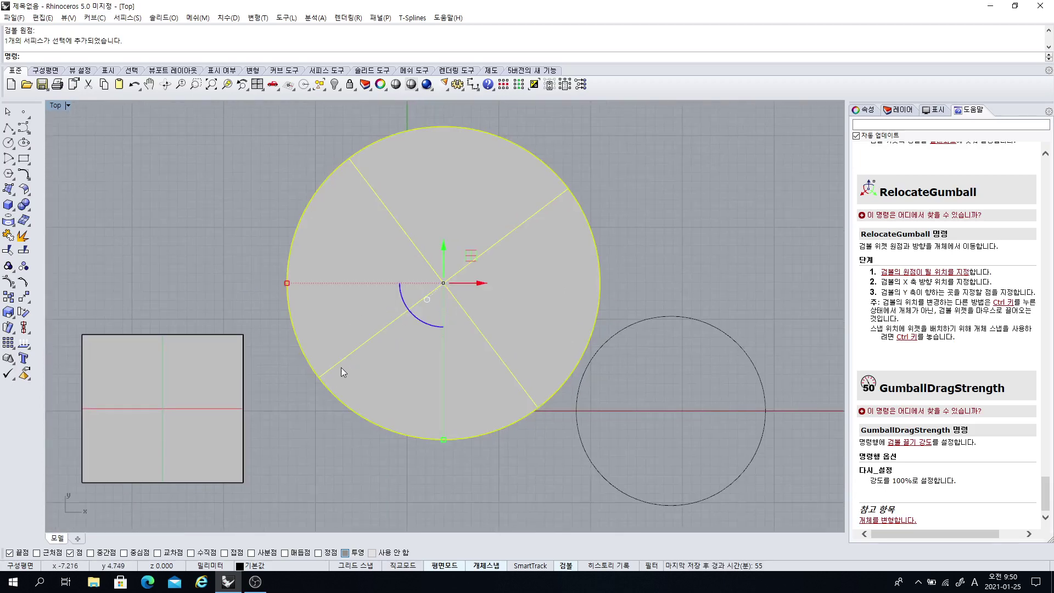
{"action": "double_click", "coordinate": [56, 104]}
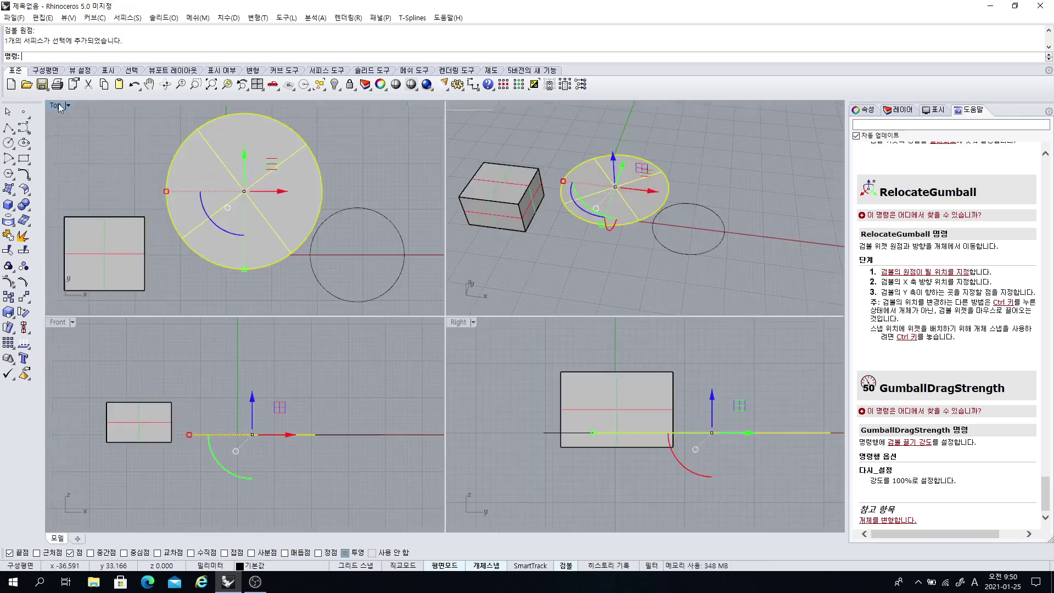
Relocate the Y scale handle slightly inward in the Perspective view and scale the circular surface down uniformly in X and Y
{"action": "scroll", "coordinate": [626, 240], "scroll_direction": "up", "scroll_amount": 7}
{"action": "right_click_drag", "start_coordinate": [660, 259], "coordinate": [616, 242]}
{"action": "scroll", "coordinate": [636, 236], "scroll_direction": "up", "scroll_amount": 3}
{"action": "right_click_drag", "start_coordinate": [665, 199], "coordinate": [634, 222]}
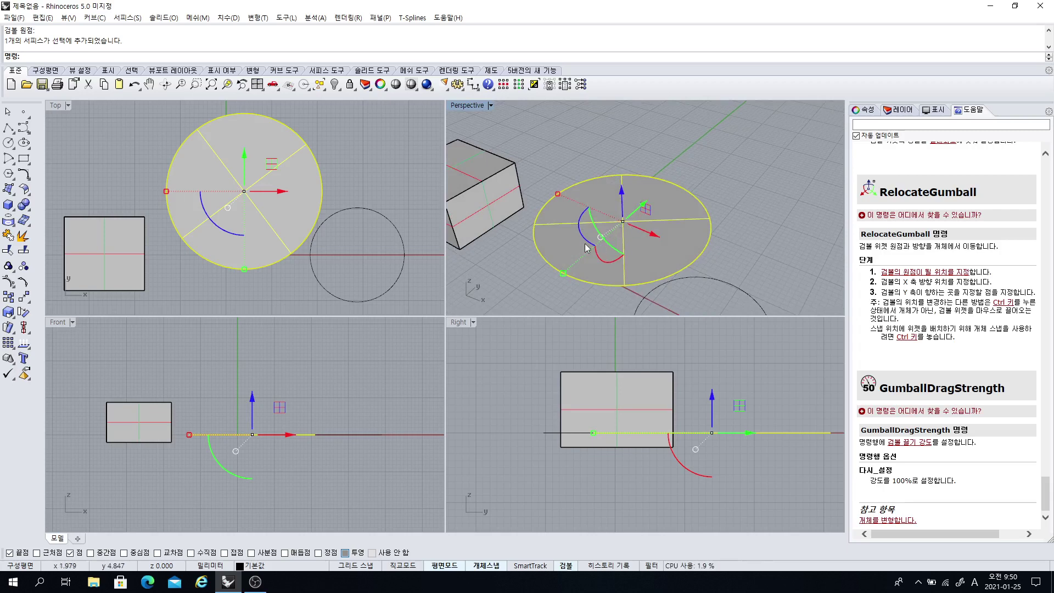
{"action": "left_click_drag", "start_coordinate": [564, 273], "coordinate": [573, 267], "text": "ctrl"}
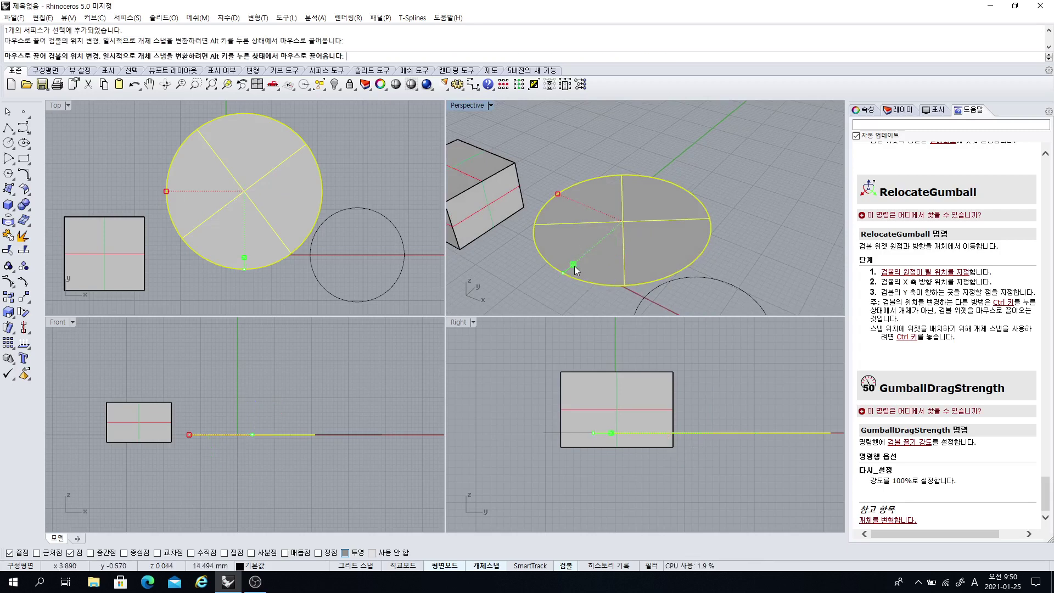
{"action": "right_click_drag", "start_coordinate": [584, 262], "coordinate": [589, 264]}
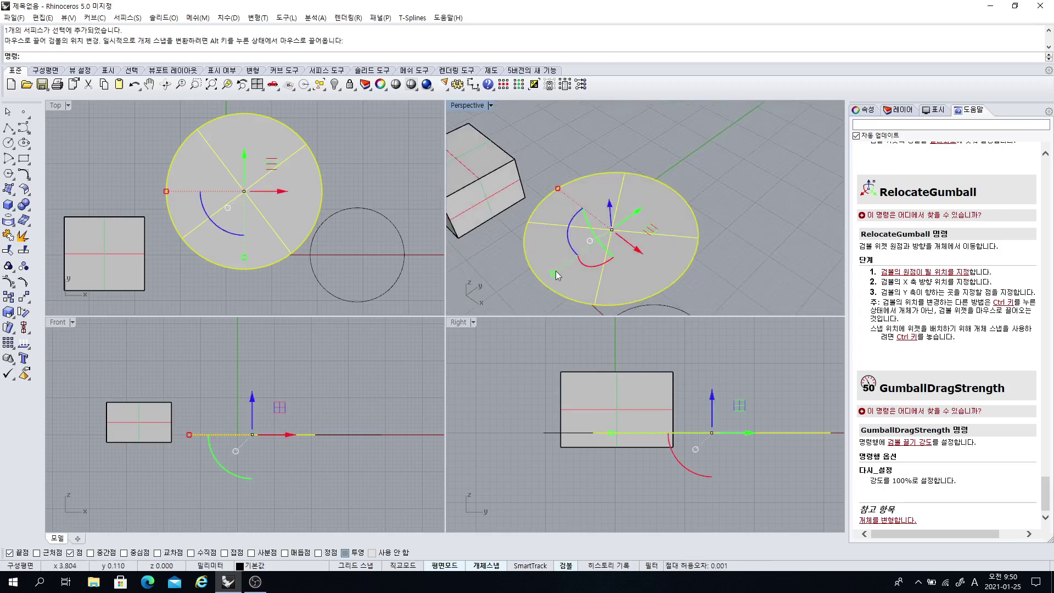
{"action": "left_click_drag", "start_coordinate": [554, 272], "coordinate": [590, 267]}
{"action": "scroll", "coordinate": [591, 268], "scroll_direction": "up", "scroll_amount": 5}
{"action": "right_click_drag", "start_coordinate": [580, 252], "coordinate": [579, 261]}
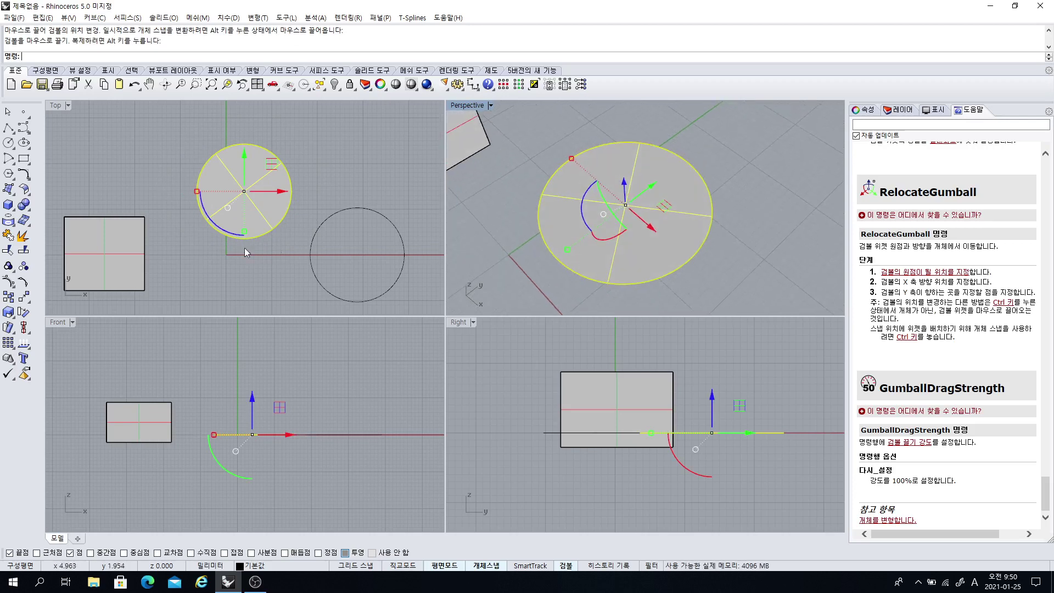
Relocate the Y scale handle close to the gumball origin and shrink the circular surface slightly along Y only
{"action": "left_click_drag", "start_coordinate": [245, 238], "coordinate": [244, 200]}
{"action": "scroll", "coordinate": [615, 208], "scroll_direction": "up", "scroll_amount": 3}
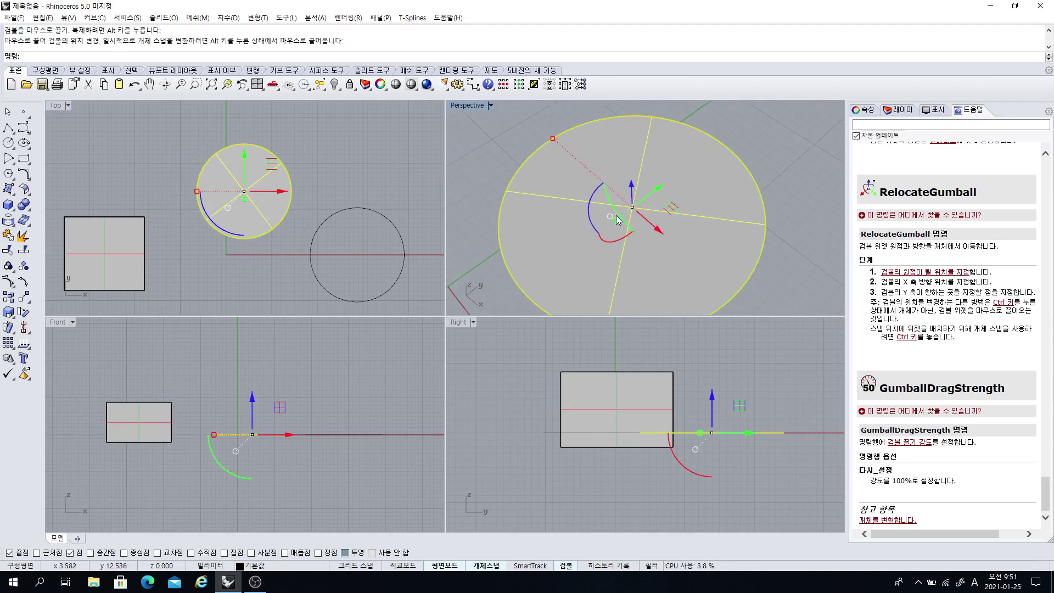
{"action": "left_click_drag", "start_coordinate": [616, 221], "coordinate": [619, 223]}
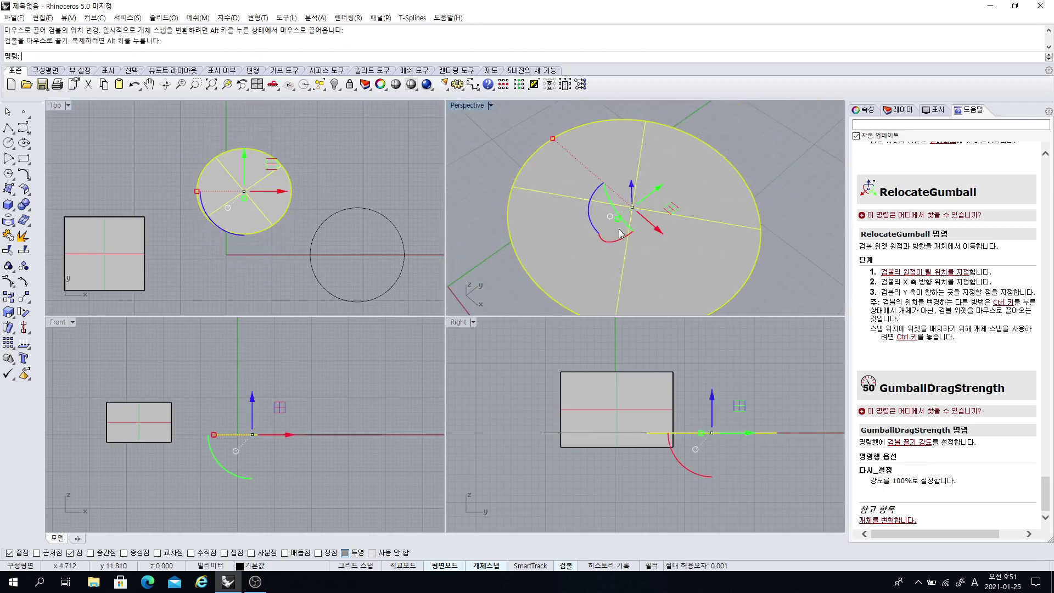
{"action": "right_click_drag", "start_coordinate": [778, 282], "coordinate": [799, 251]}
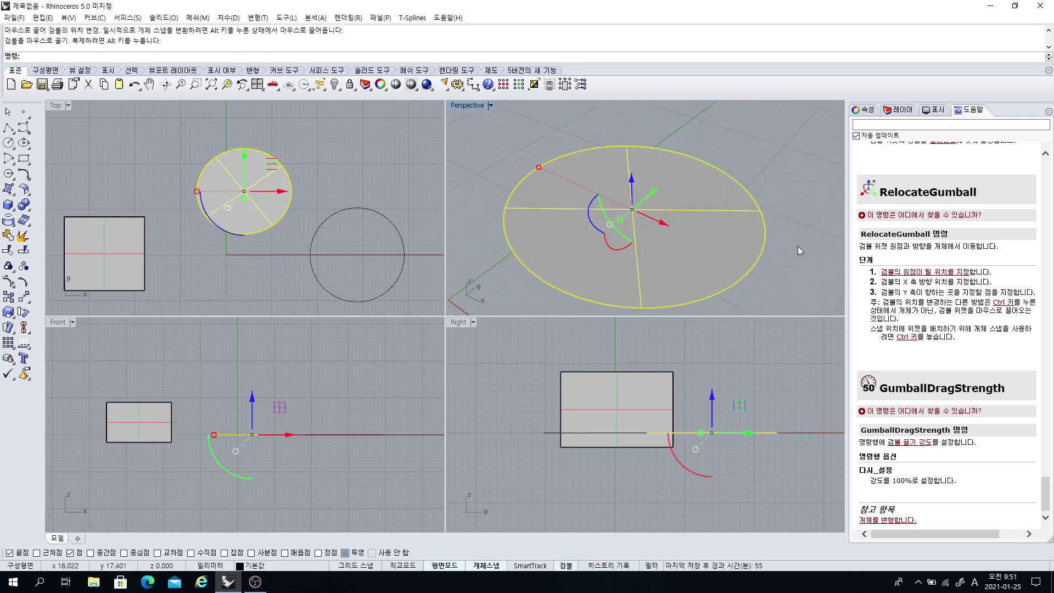
Relocate the Y scale handle outward beyond the surface's edge and stretch the surface along Y into an upright ellipse
{"action": "left_click_drag", "start_coordinate": [620, 220], "coordinate": [519, 272]}
{"action": "scroll", "coordinate": [575, 235], "scroll_direction": "down", "scroll_amount": 2}
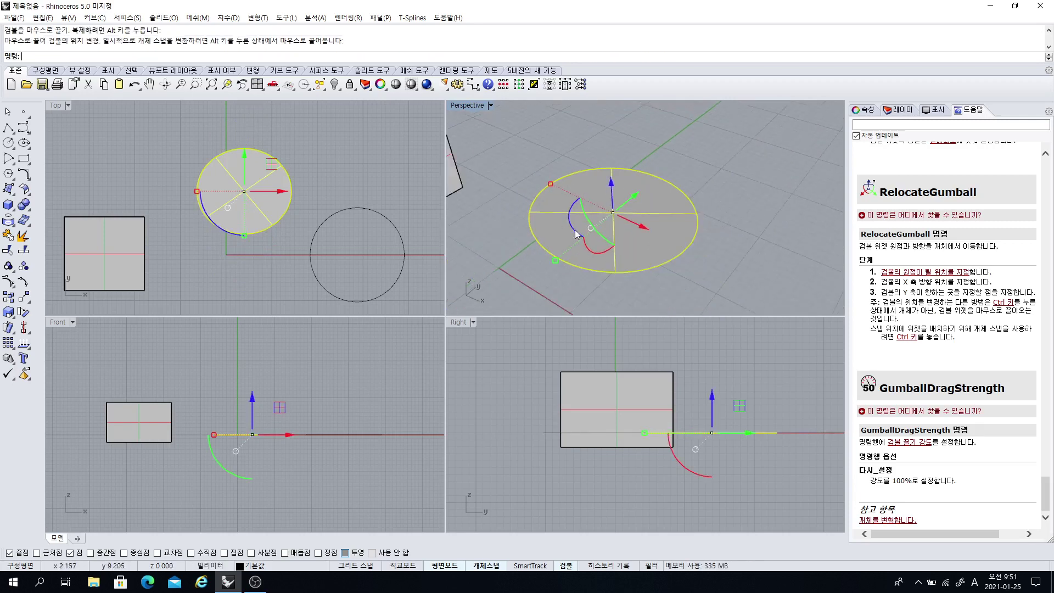
{"action": "right_click_drag", "start_coordinate": [575, 235], "coordinate": [529, 281]}
{"action": "left_click_drag", "start_coordinate": [542, 242], "coordinate": [501, 260]}
{"action": "right_click_drag", "start_coordinate": [532, 285], "coordinate": [554, 262]}
{"action": "left_click_drag", "start_coordinate": [503, 279], "coordinate": [500, 281]}
Move the elliptical surface up and back down along Z to slightly below the construction plane, and deselect it
{"action": "left_click", "coordinate": [717, 246]}
{"action": "scroll", "coordinate": [626, 227], "scroll_direction": "down", "scroll_amount": 6}
{"action": "mouse_move", "coordinate": [620, 228]}
{"action": "right_mouse_down"}
{"action": "mouse_move", "coordinate": [619, 239]}
{"action": "mouse_move", "coordinate": [614, 221]}
{"action": "mouse_move", "coordinate": [614, 241]}
{"action": "mouse_move", "coordinate": [604, 215]}
{"action": "right_mouse_up"}
{"action": "left_click", "coordinate": [621, 229]}
{"action": "left_click_drag", "start_coordinate": [618, 205], "coordinate": [625, 175]}
{"action": "right_click_drag", "start_coordinate": [626, 177], "coordinate": [668, 228]}
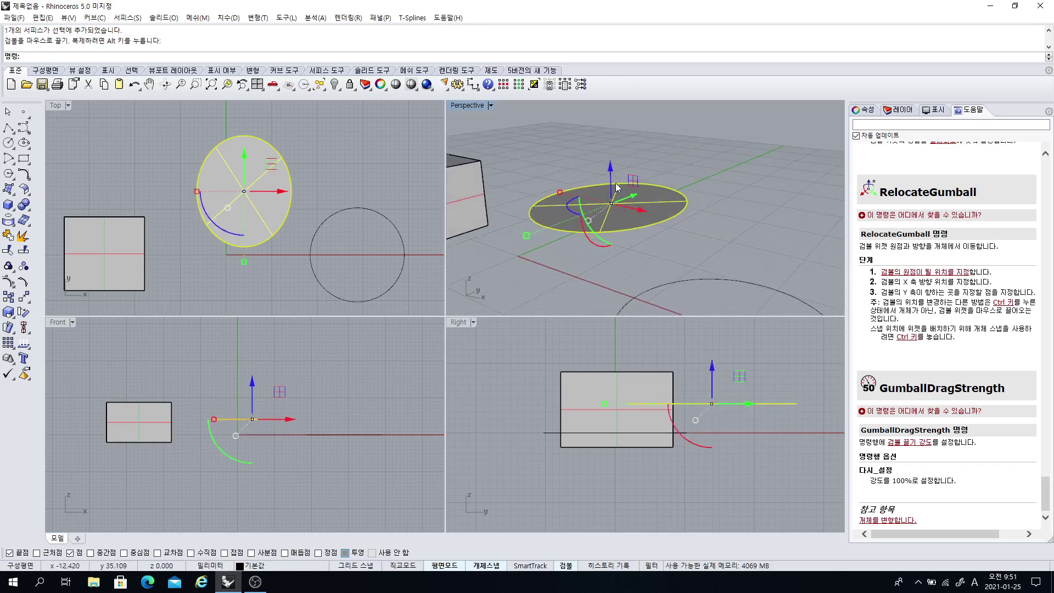
{"action": "left_click_drag", "start_coordinate": [613, 173], "coordinate": [615, 210]}
{"action": "key", "text": "Escape"}
Copy the elliptical surface about 2.9 mm straight up with the gumball's Z arrow and deselect it
{"action": "right_click_drag", "start_coordinate": [659, 245], "coordinate": [626, 229]}
{"action": "left_click", "coordinate": [623, 228]}
{"action": "left_click_drag", "start_coordinate": [613, 210], "coordinate": [621, 189]}
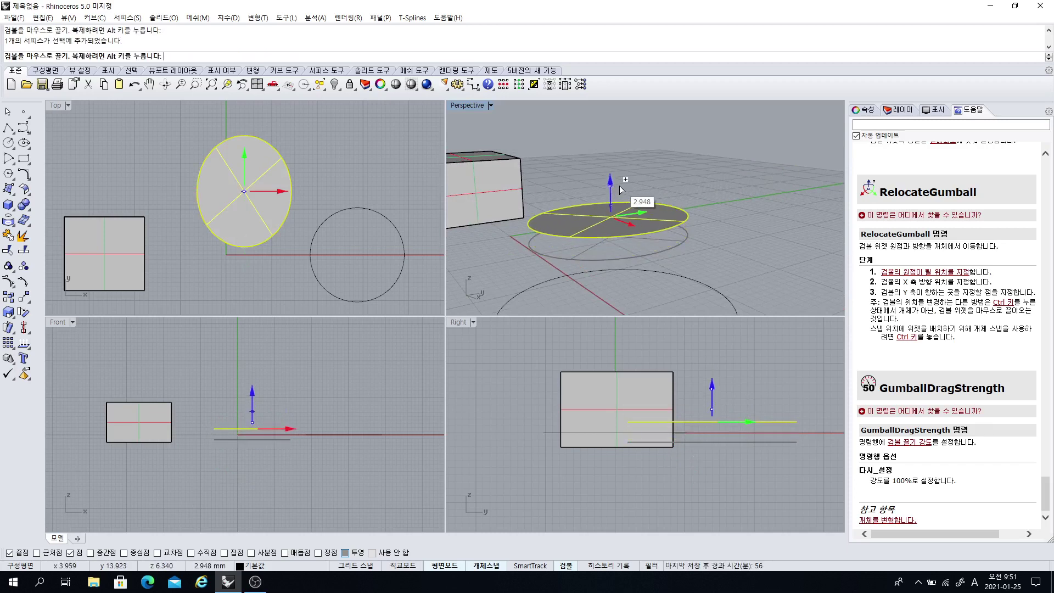
{"action": "left_click_drag", "start_coordinate": [621, 189], "coordinate": [621, 189], "text": "alt"}
{"action": "key", "text": "Escape"}
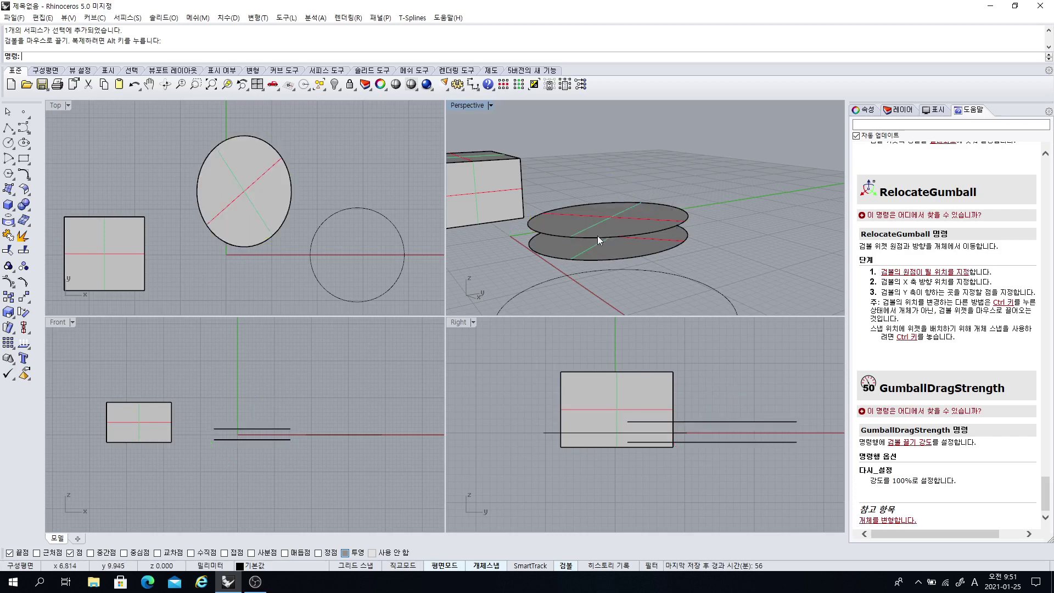
Copy the upper elliptical surface another 2.9 mm or so up along Z and deselect it
{"action": "left_click", "coordinate": [622, 214]}
{"action": "left_click_drag", "start_coordinate": [613, 191], "coordinate": [619, 168]}
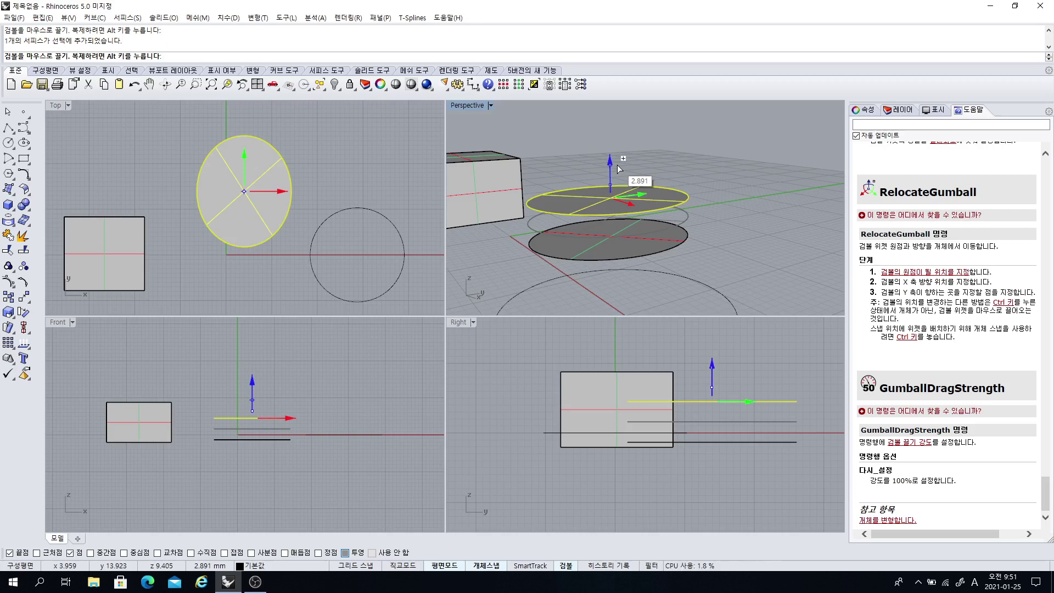
{"action": "left_click_drag", "start_coordinate": [617, 165], "coordinate": [618, 165], "text": "alt"}
{"action": "left_click", "coordinate": [701, 226]}
{"action": "right_click_drag", "start_coordinate": [667, 227], "coordinate": [617, 228]}
Undo both raised copies of the elliptical surface
{"action": "key", "text": "ctrl+z"}
{"action": "key", "text": "ctrl+z"}
Select the elliptical surface, copy it straight up along Z by an exact numeric gumball distance, and deselect the copy
{"action": "left_click", "coordinate": [617, 229]}
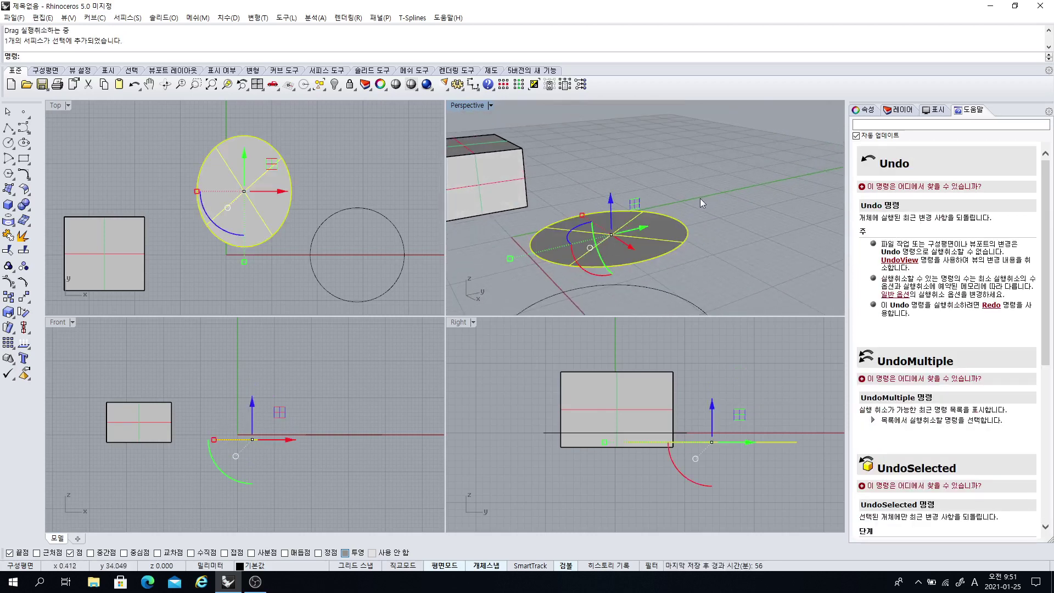
{"action": "scroll", "coordinate": [612, 213], "scroll_direction": "up", "scroll_amount": 5}
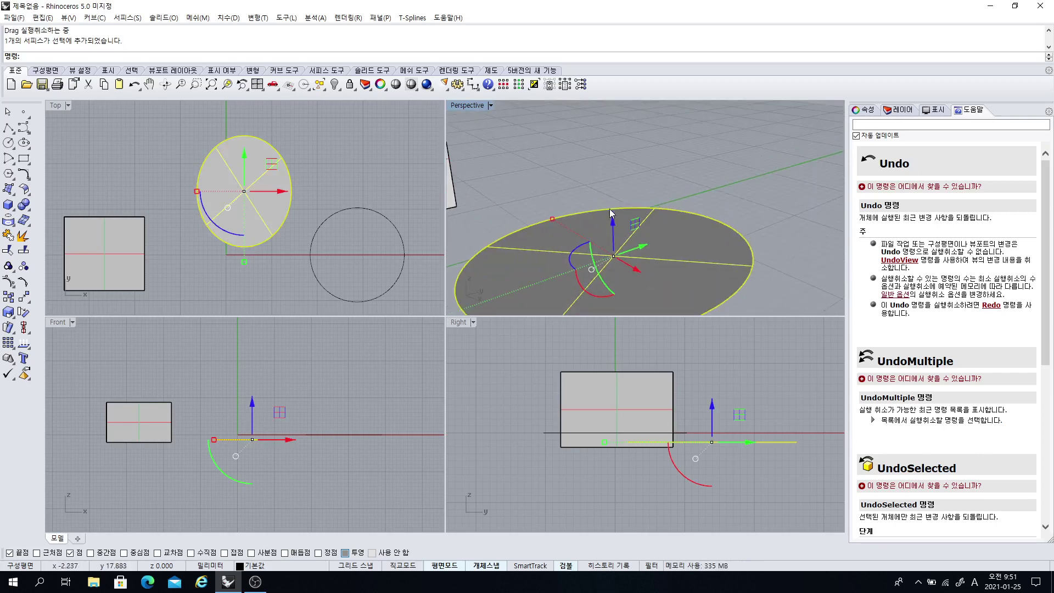
{"action": "scroll", "coordinate": [624, 242], "scroll_direction": "down", "scroll_amount": 3}
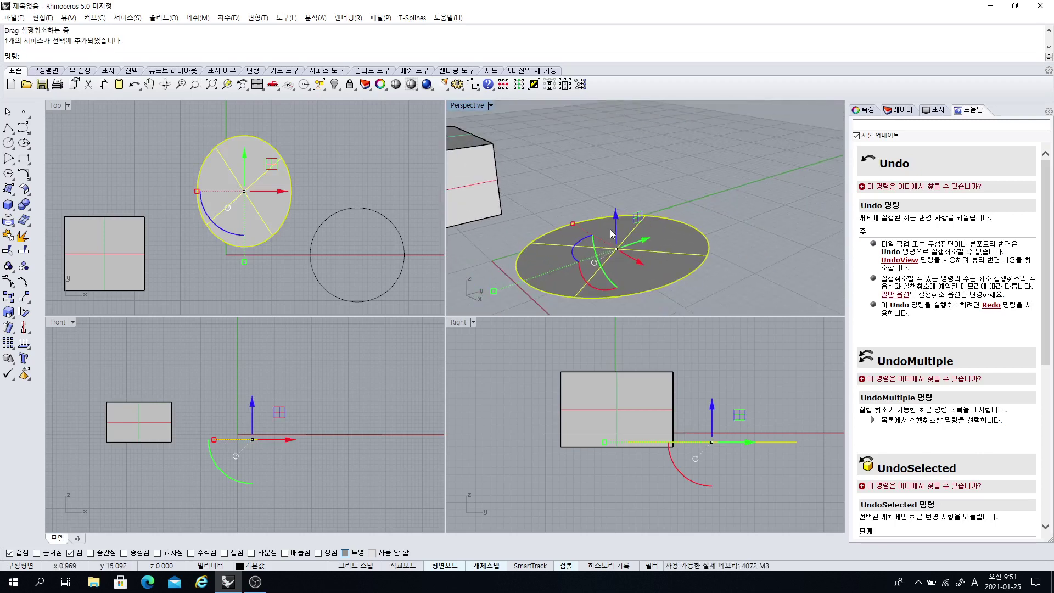
{"action": "key", "text": "alt"}
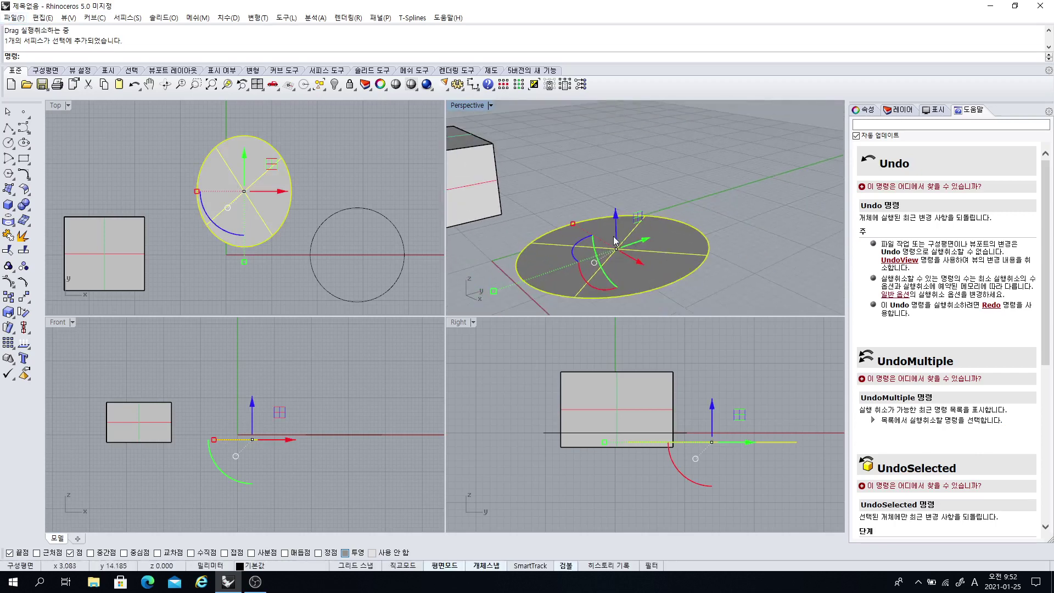
{"action": "left_click", "coordinate": [616, 217]}
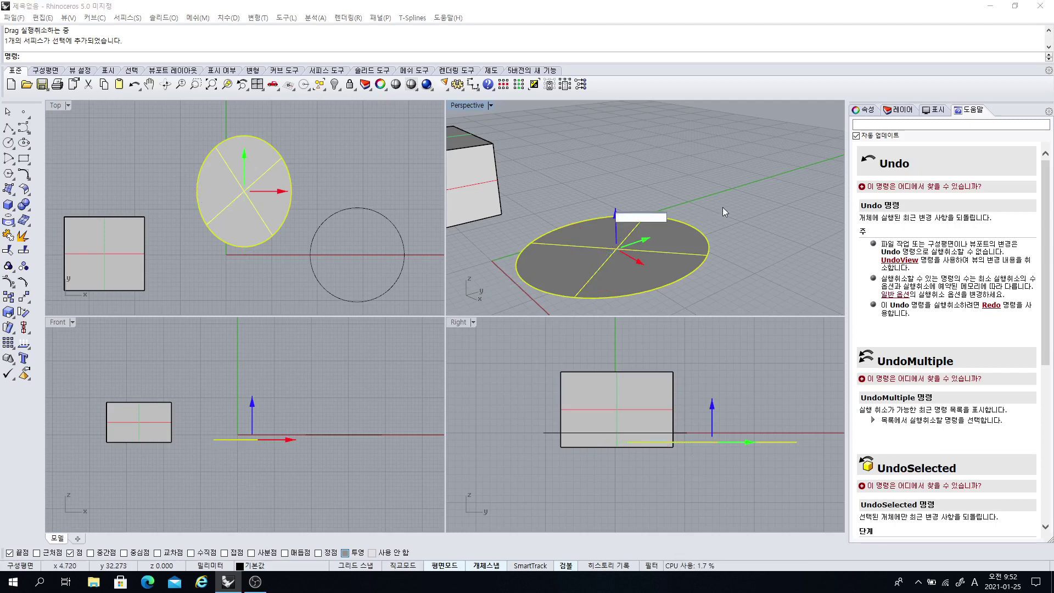
{"action": "type", "text": "1"}
{"action": "key", "text": "Return"}
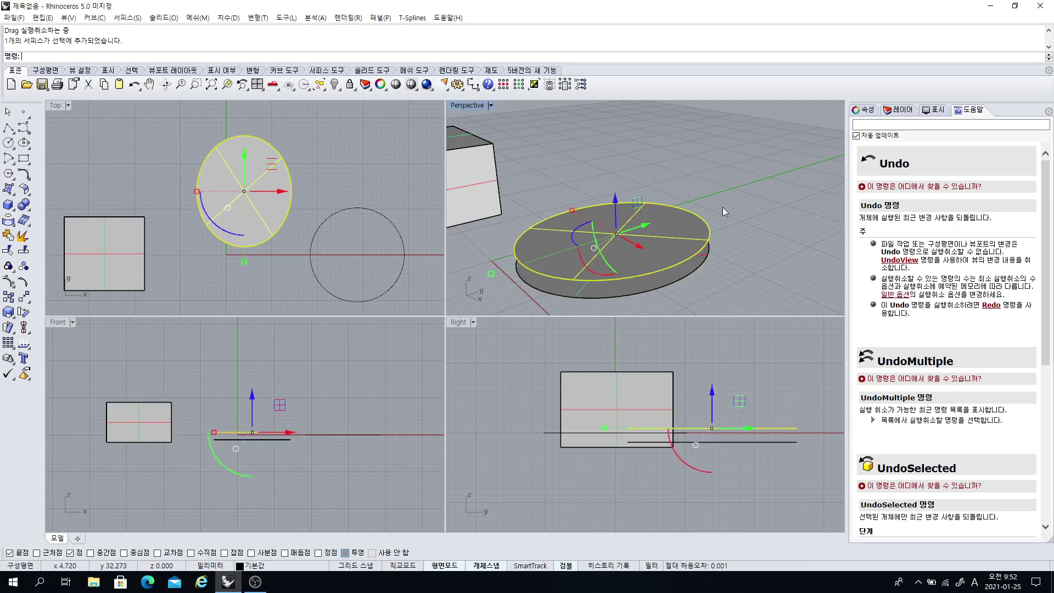
{"action": "left_click", "coordinate": [792, 198]}
{"action": "right_click_drag", "start_coordinate": [791, 198], "coordinate": [692, 243]}
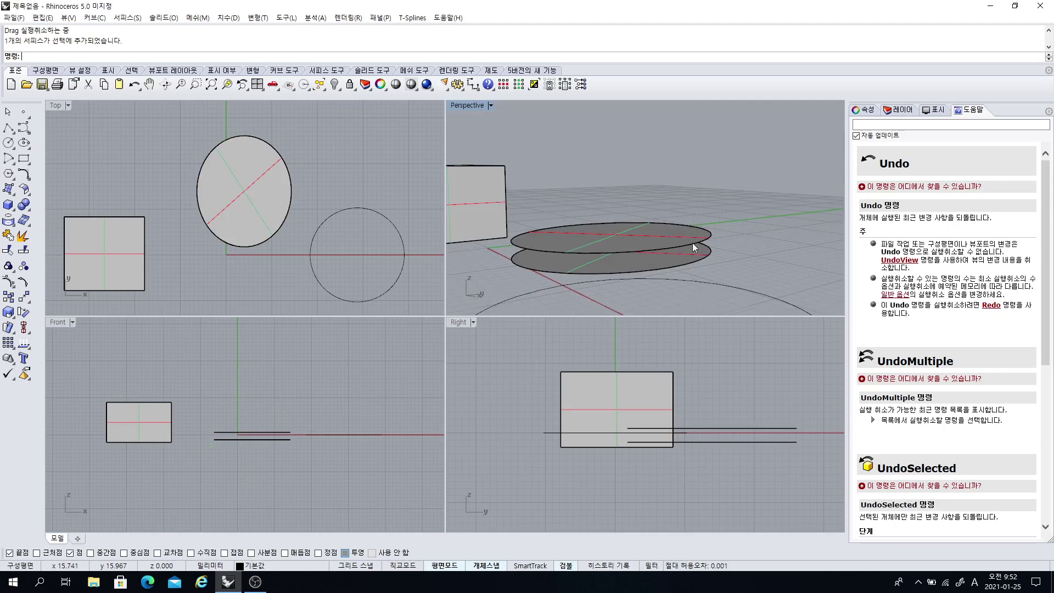
Select the upper elliptical surface and copy it freehand farther up along Z with the gumball
{"action": "right_click_drag", "start_coordinate": [624, 248], "coordinate": [628, 238]}
{"action": "left_click", "coordinate": [628, 238]}
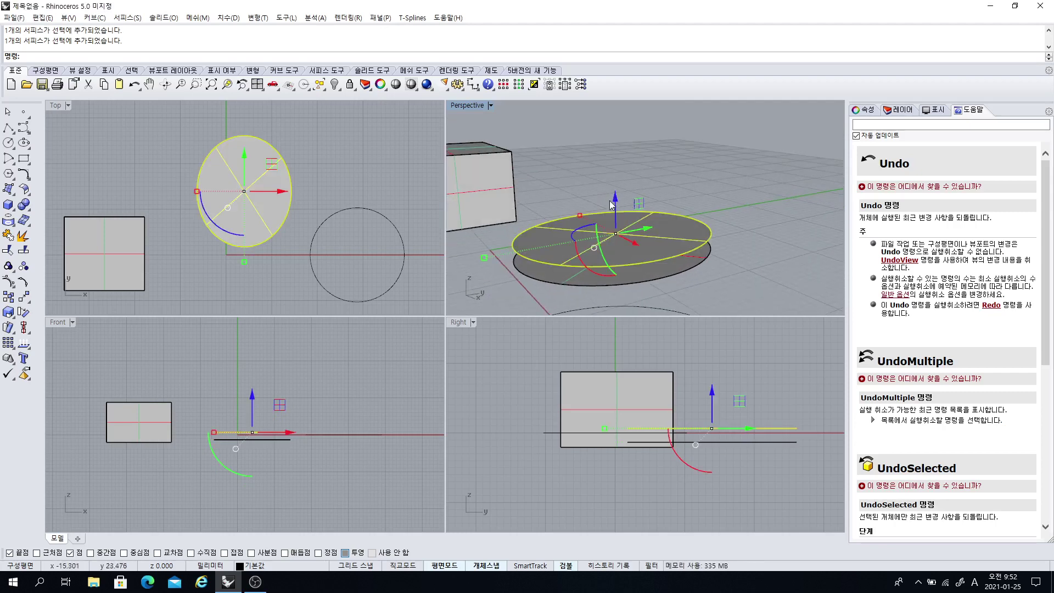
{"action": "left_click_drag", "start_coordinate": [615, 200], "coordinate": [618, 172]}
{"action": "right_click_drag", "start_coordinate": [647, 224], "coordinate": [661, 225]}
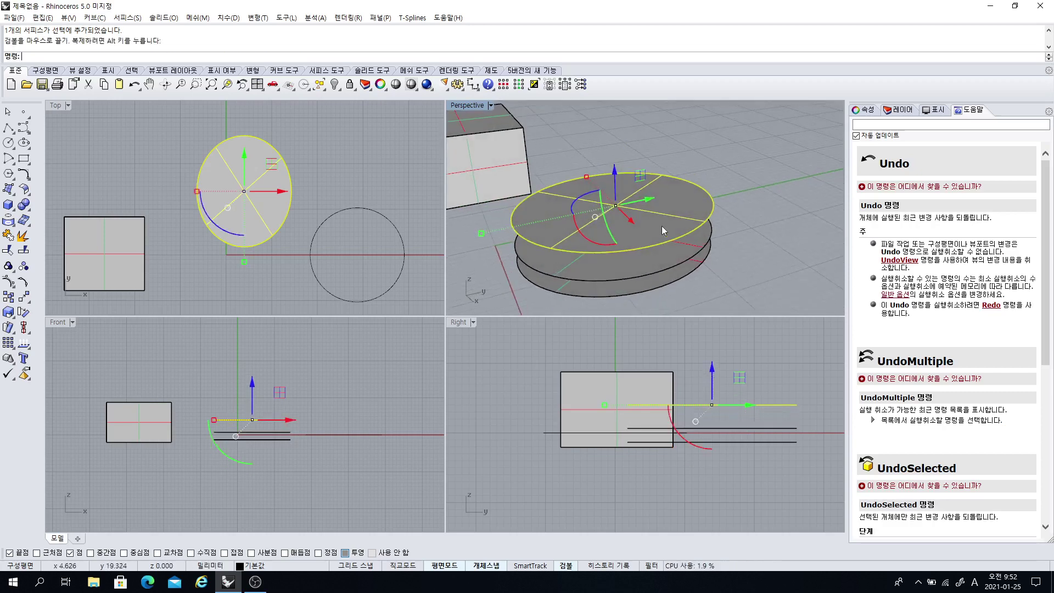
{"action": "left_click", "coordinate": [710, 188]}
Copy the topmost elliptical surface up along Z by an exact gumball distance of 2 and clear the selection
{"action": "left_click", "coordinate": [622, 207]}
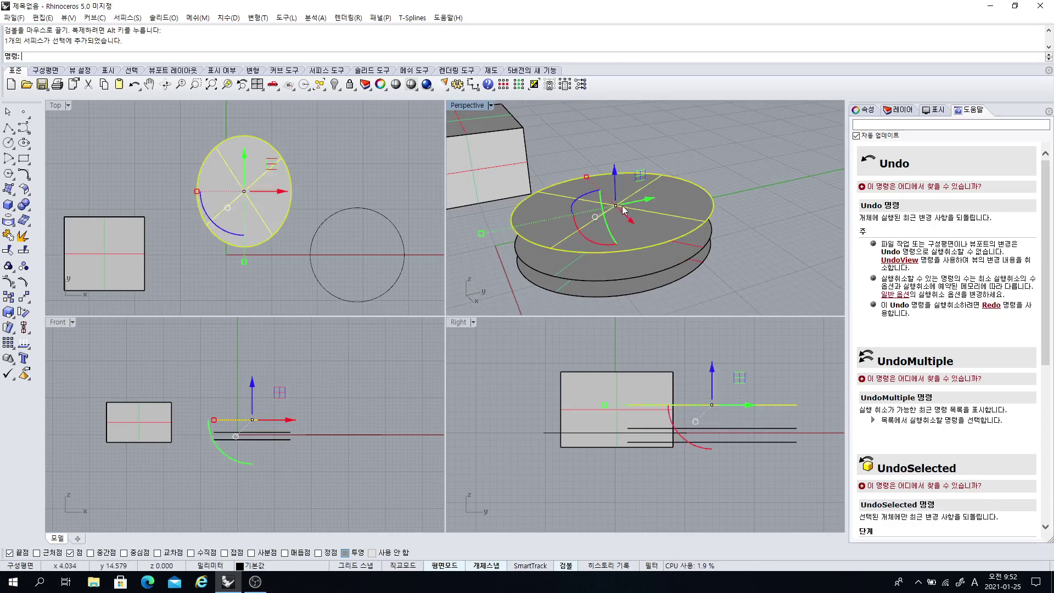
{"action": "left_click", "coordinate": [615, 173]}
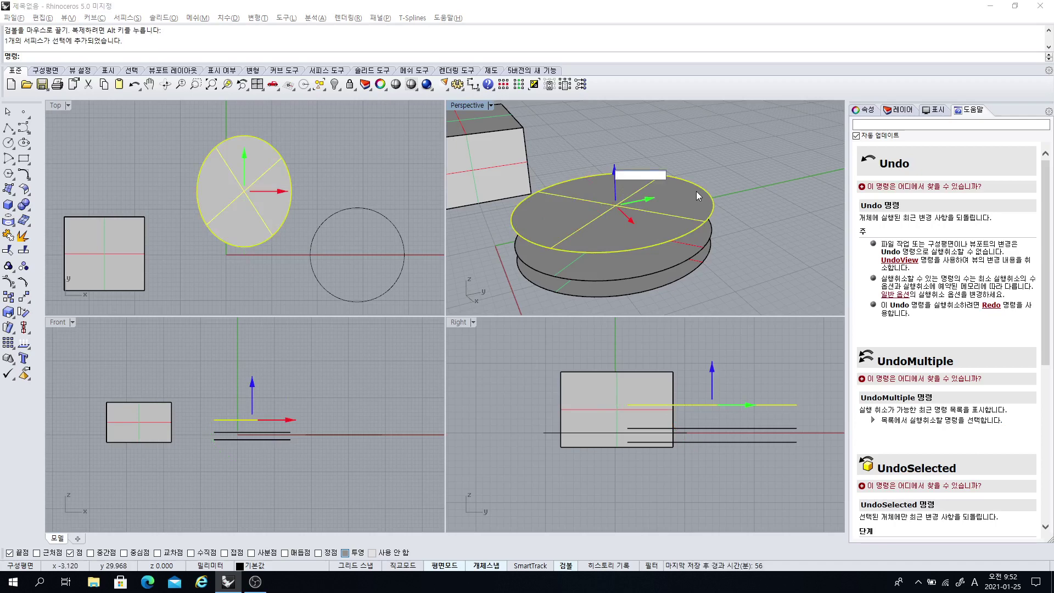
{"action": "type", "text": "2"}
{"action": "key", "text": "Return"}
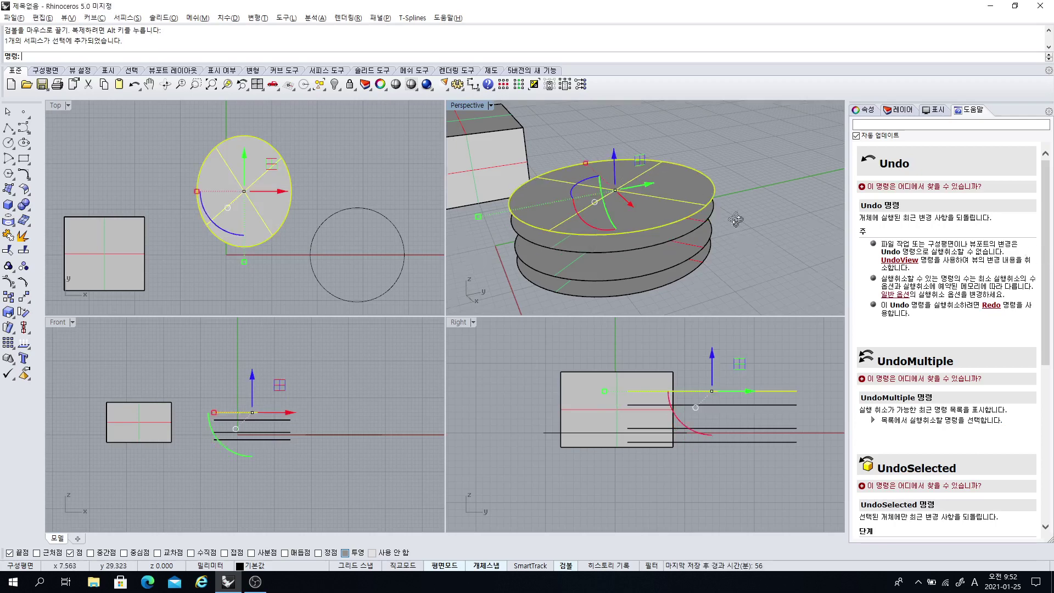
{"action": "right_click_drag", "start_coordinate": [735, 220], "coordinate": [685, 251]}
{"action": "key", "text": "Escape"}
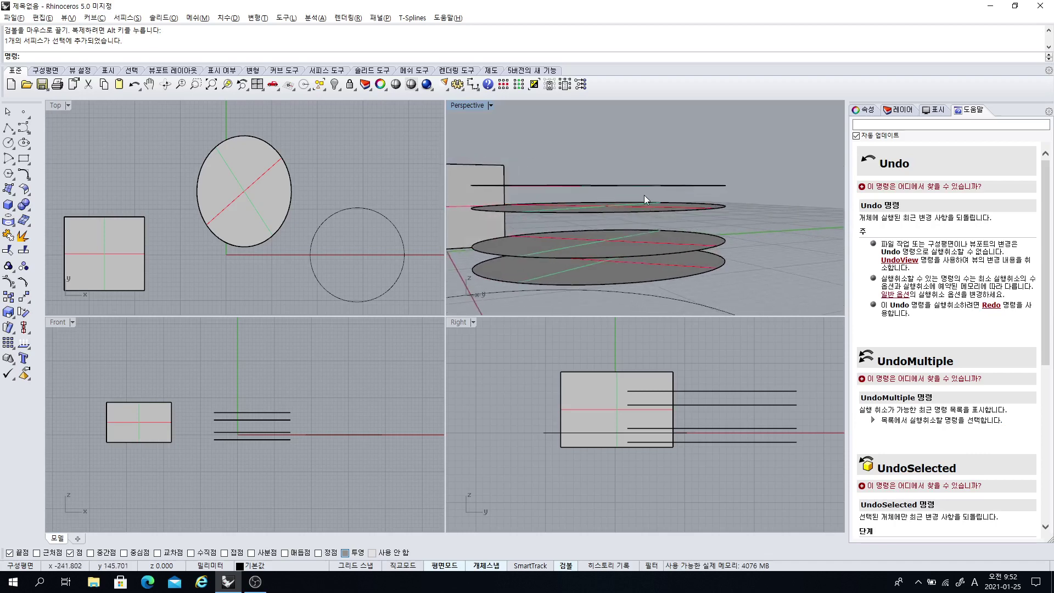
Select the topmost of the four stacked surfaces, copy it freehand upward along Z, and deselect it
{"action": "scroll", "coordinate": [645, 213], "scroll_direction": "down", "scroll_amount": 5}
{"action": "right_click_drag", "start_coordinate": [646, 213], "coordinate": [622, 268]}
{"action": "scroll", "coordinate": [646, 213], "scroll_direction": "up", "scroll_amount": 4}
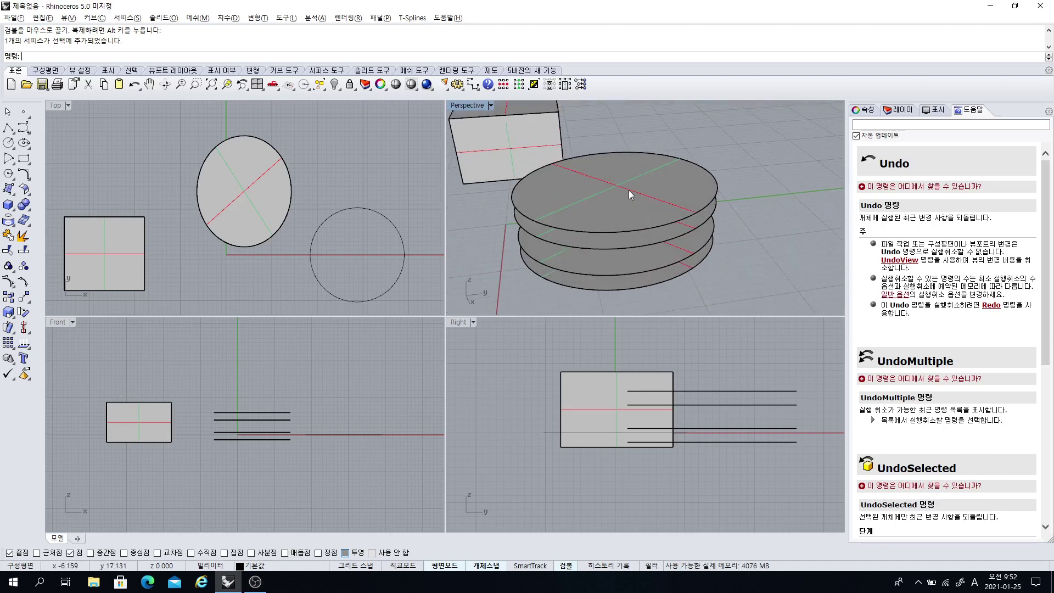
{"action": "left_click", "coordinate": [630, 194]}
{"action": "left_click_drag", "start_coordinate": [622, 159], "coordinate": [627, 142]}
{"action": "right_click_drag", "start_coordinate": [618, 220], "coordinate": [708, 210]}
{"action": "key", "text": "Escape"}
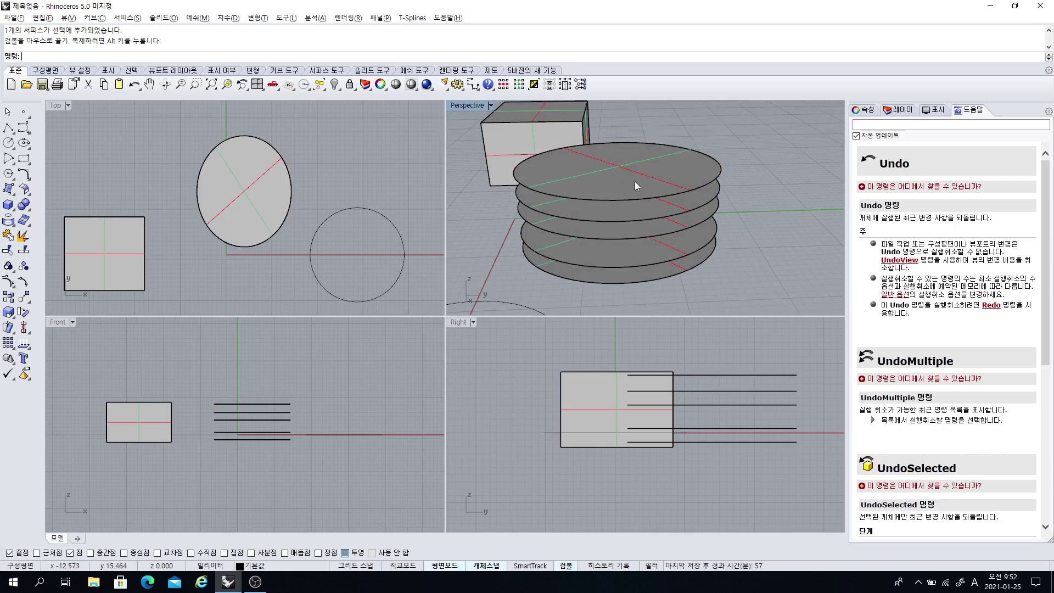
Maximize the Perspective viewport and copy the topmost stacked surface up along Z by an exact numeric gumball distance
{"action": "double_click", "coordinate": [460, 107]}
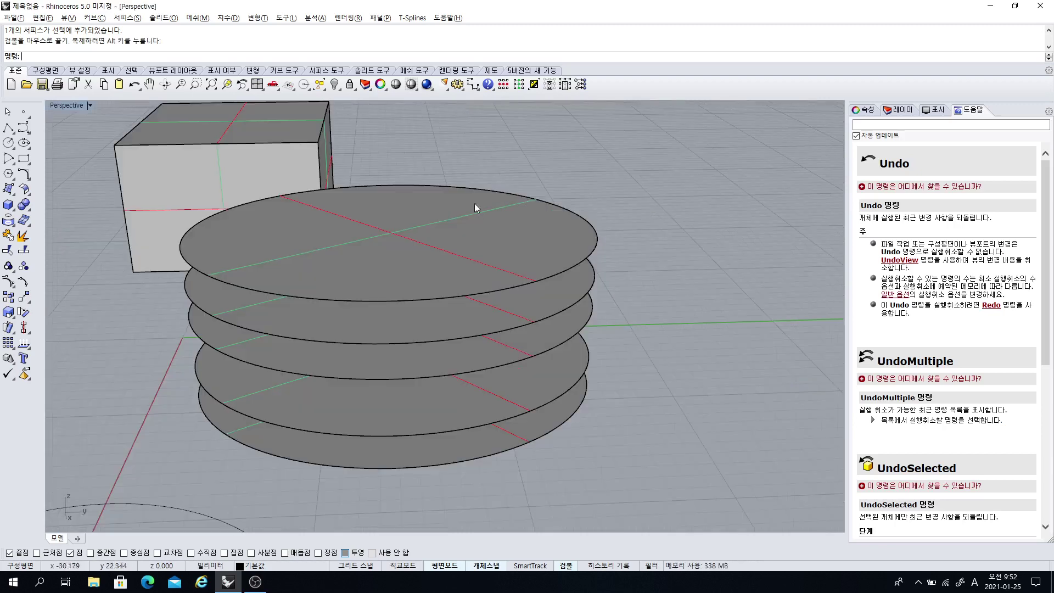
{"action": "scroll", "coordinate": [474, 203], "scroll_direction": "down", "scroll_amount": 3}
{"action": "right_click_drag", "start_coordinate": [444, 245], "coordinate": [416, 206]}
{"action": "left_click", "coordinate": [422, 194]}
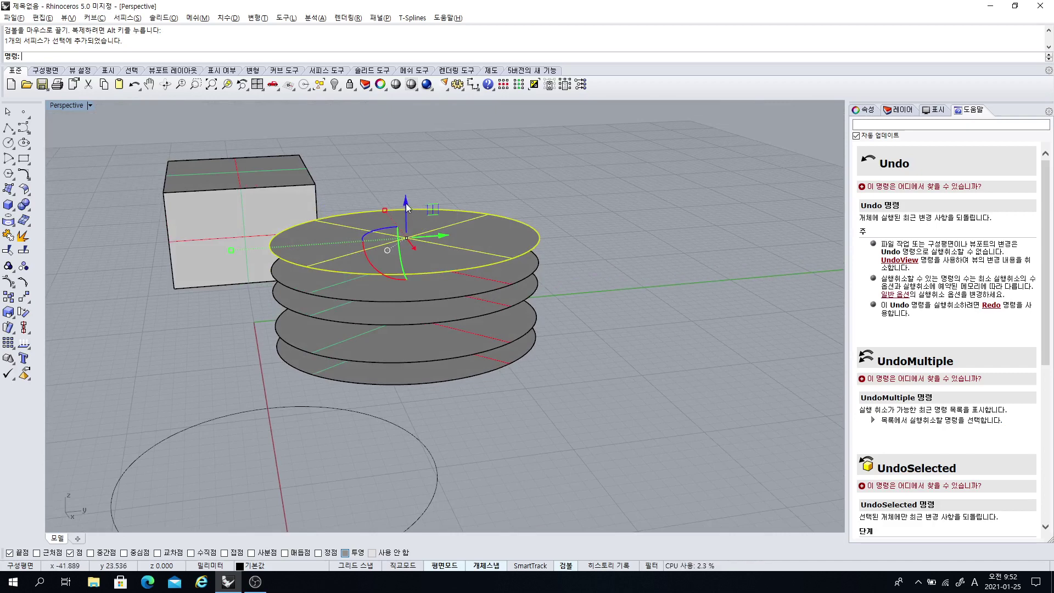
{"action": "left_click", "coordinate": [407, 206]}
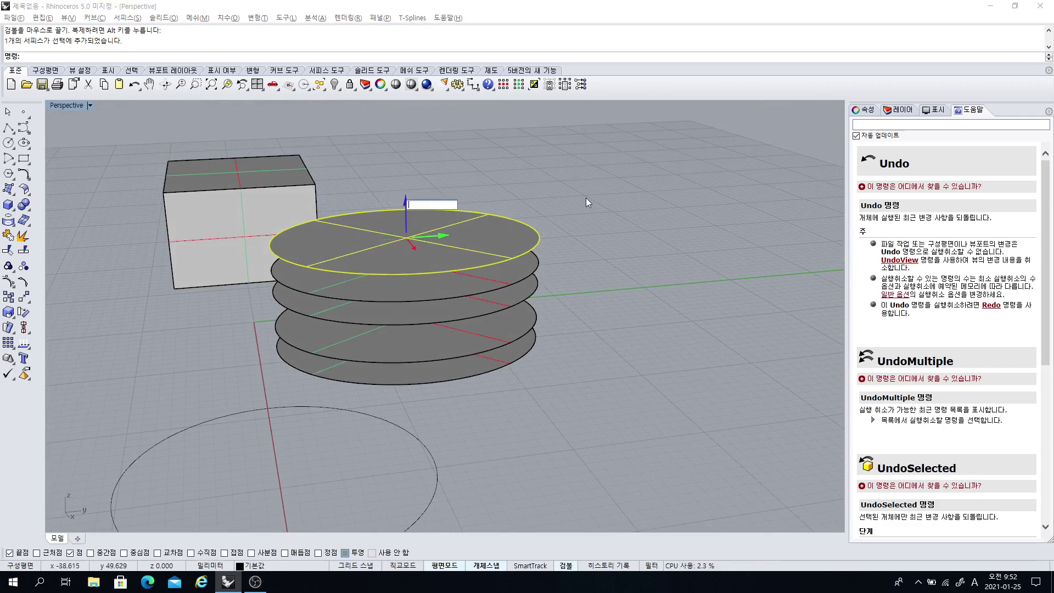
{"action": "type", "text": "3"}
{"action": "key", "text": "alt+Return"}
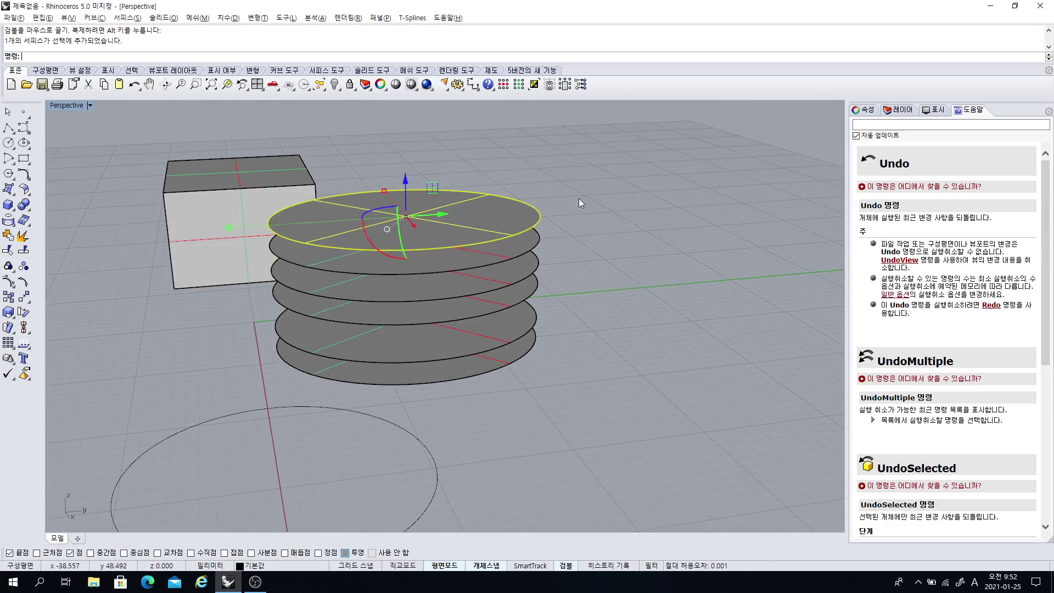
Copy the topmost stacked elliptical surface freehand about 3.3 mm up along Z with the gumball and clear the selection
{"action": "left_click", "coordinate": [559, 229]}
{"action": "right_click_drag", "start_coordinate": [559, 229], "coordinate": [442, 238]}
{"action": "left_click", "coordinate": [407, 209]}
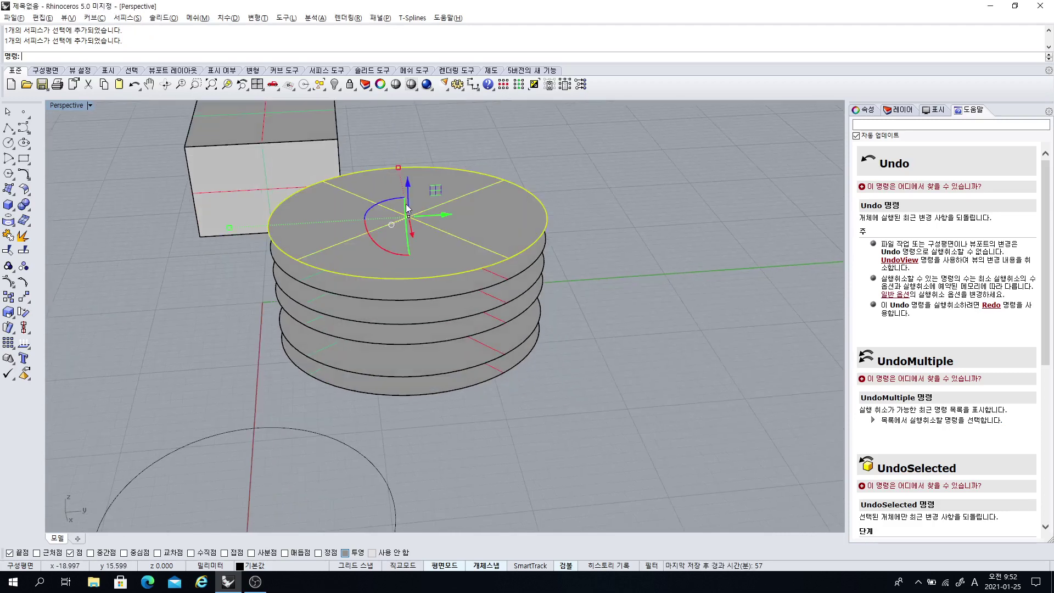
{"action": "left_click_drag", "start_coordinate": [413, 191], "coordinate": [412, 149]}
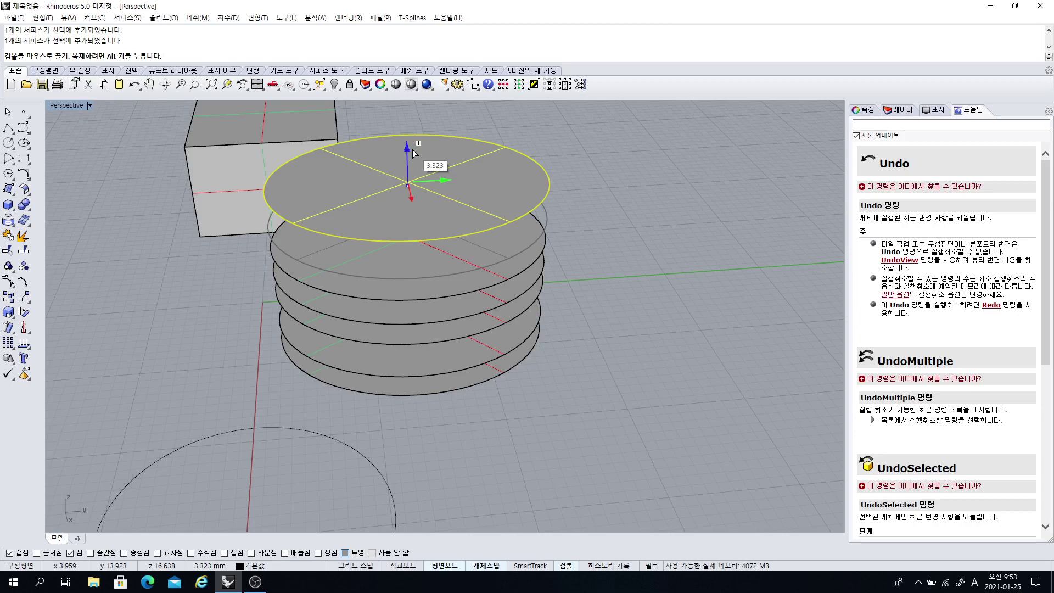
{"action": "left_click_drag", "start_coordinate": [413, 149], "coordinate": [412, 149], "text": "alt"}
{"action": "left_click", "coordinate": [625, 262]}
{"action": "right_click_drag", "start_coordinate": [541, 289], "coordinate": [483, 305]}
{"action": "scroll", "coordinate": [509, 255], "scroll_direction": "down", "scroll_amount": 4}
Undo the stacked surface copies until only the original elliptical surface remains
{"action": "key", "text": "ctrl+z"}
{"action": "key", "text": "ctrl+z"}
{"action": "key", "text": "ctrl+z"}
{"action": "key", "text": "ctrl+z"}
{"action": "key", "text": "ctrl+z"}
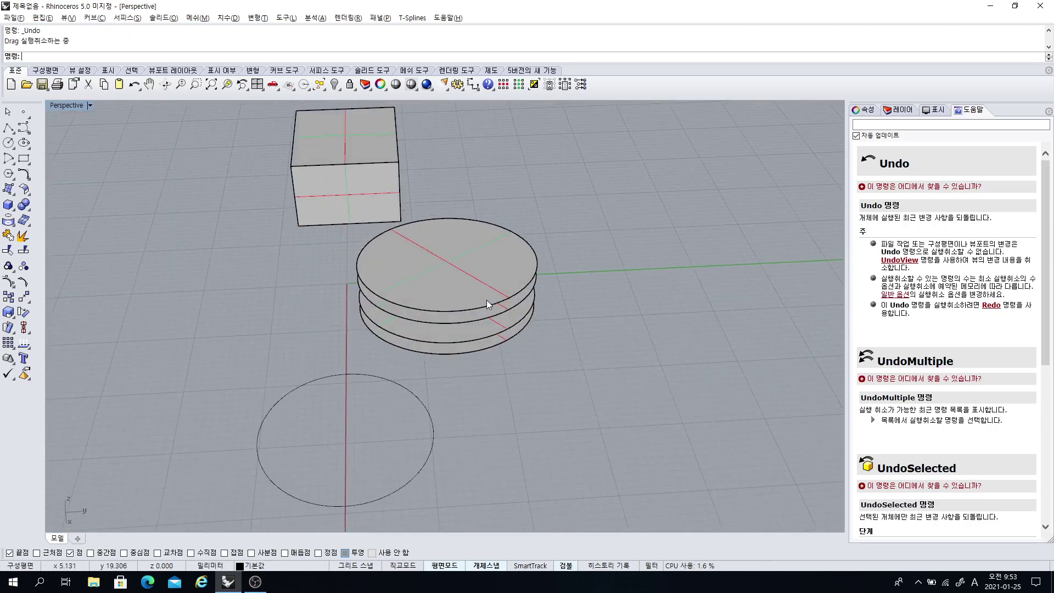
{"action": "right_click_drag", "start_coordinate": [483, 300], "coordinate": [413, 319]}
Select the elliptical surface and shift it slightly, first freehand, then within the XY plane using the gumball's plane handle
{"action": "left_click", "coordinate": [412, 319]}
{"action": "scroll", "coordinate": [413, 318], "scroll_direction": "up", "scroll_amount": 5}
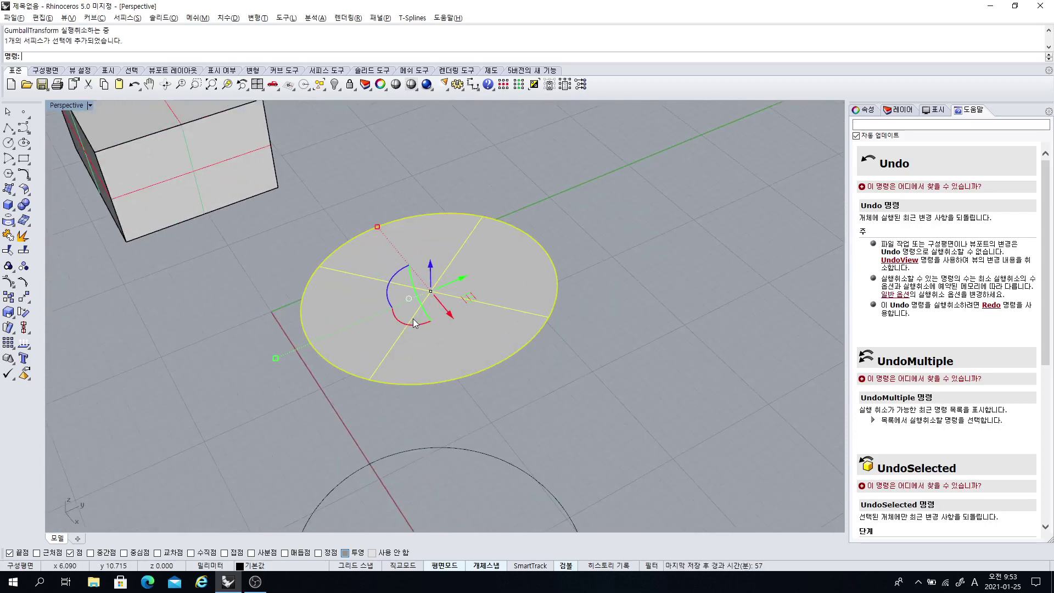
{"action": "right_click_drag", "start_coordinate": [480, 279], "coordinate": [392, 286]}
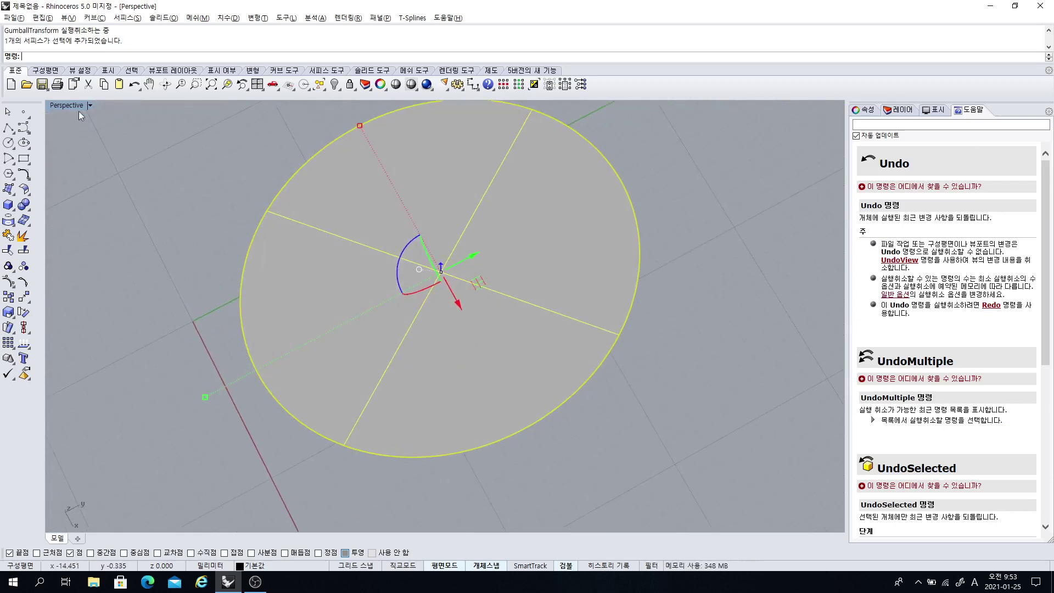
{"action": "left_click_drag", "start_coordinate": [521, 325], "coordinate": [519, 305]}
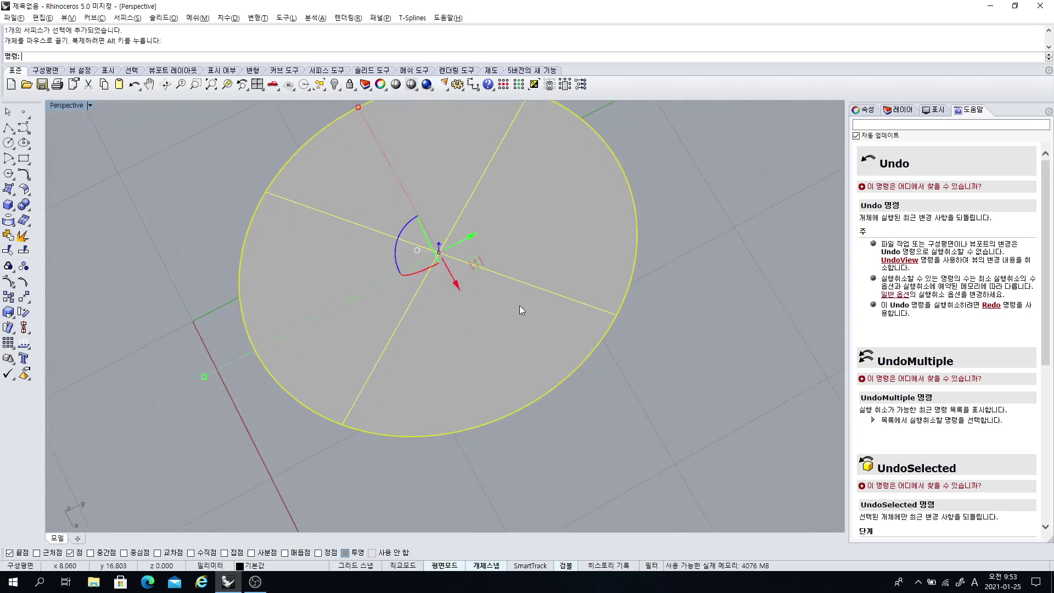
{"action": "mouse_move", "coordinate": [479, 268]}
{"action": "left_mouse_down"}
{"action": "mouse_move", "coordinate": [479, 251]}
{"action": "mouse_move", "coordinate": [481, 281]}
{"action": "left_mouse_up"}
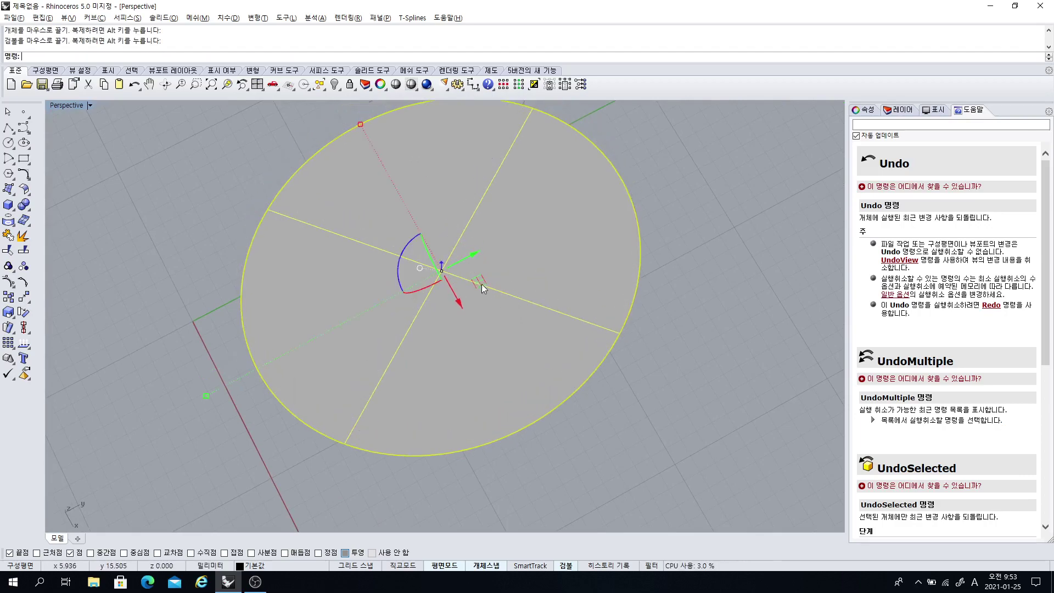
Examine which axis plane the gumball's plane handle represents from low, oblique and overhead Perspective views
{"action": "right_click_drag", "start_coordinate": [487, 323], "coordinate": [455, 254]}
{"action": "right_click_drag", "start_coordinate": [478, 189], "coordinate": [555, 208]}
{"action": "scroll", "coordinate": [400, 270], "scroll_direction": "up", "scroll_amount": 3}
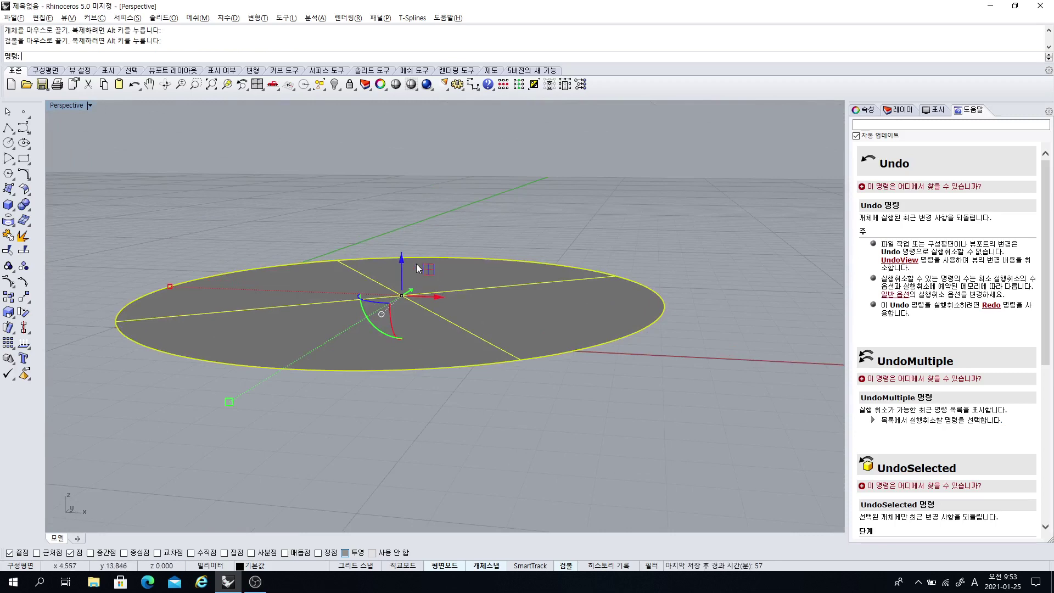
{"action": "right_click_drag", "start_coordinate": [508, 269], "coordinate": [497, 364]}
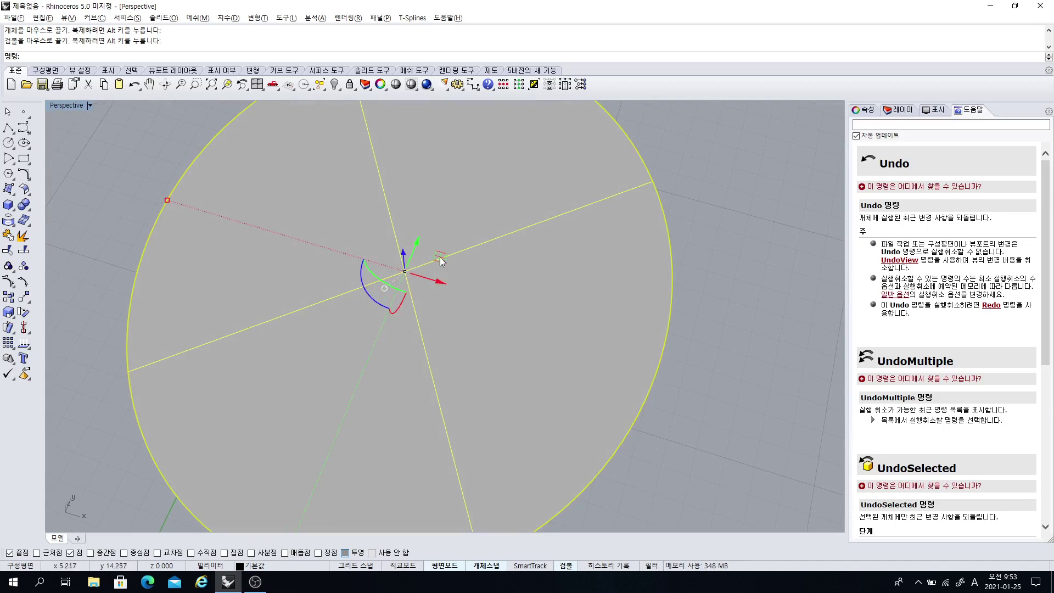
{"action": "right_click_drag", "start_coordinate": [441, 261], "coordinate": [521, 330]}
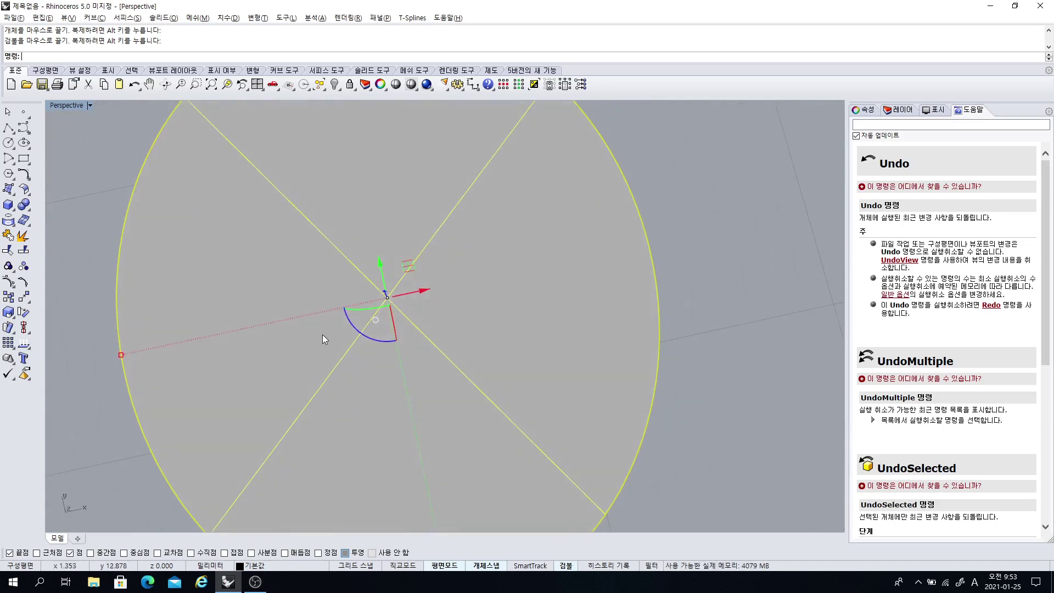
{"action": "scroll", "coordinate": [316, 334], "scroll_direction": "down", "scroll_amount": 5}
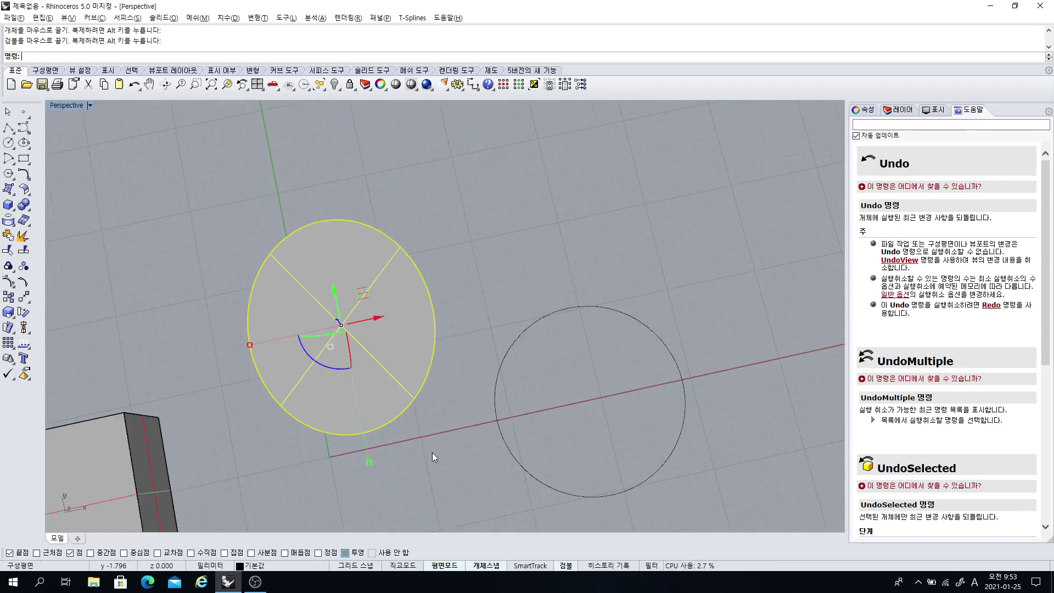
{"action": "scroll", "coordinate": [351, 307], "scroll_direction": "up", "scroll_amount": 5}
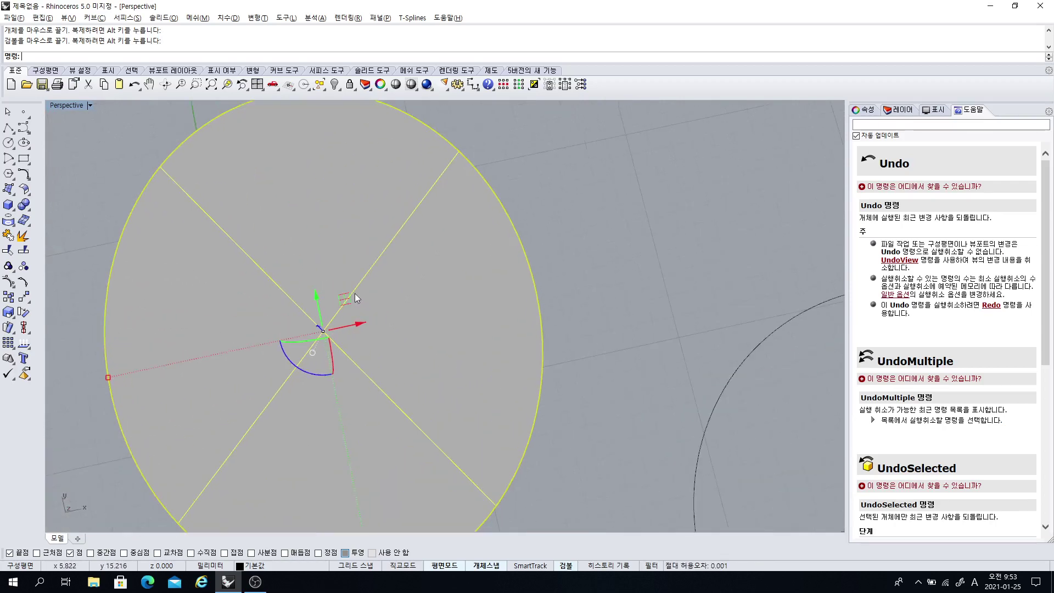
{"action": "right_click_drag", "start_coordinate": [397, 368], "coordinate": [382, 258]}
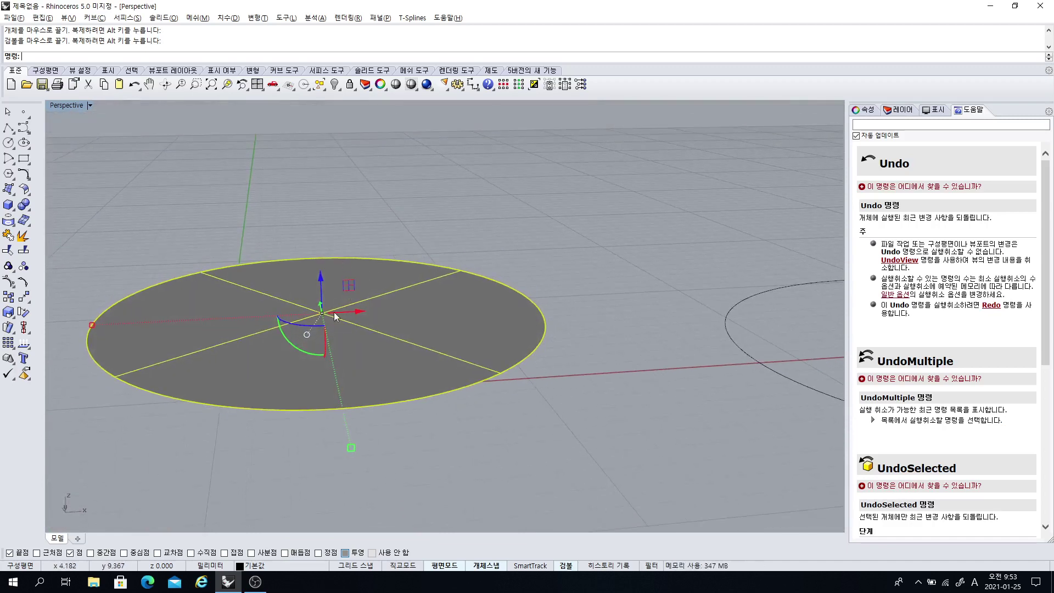
{"action": "right_click_drag", "start_coordinate": [456, 365], "coordinate": [413, 380]}
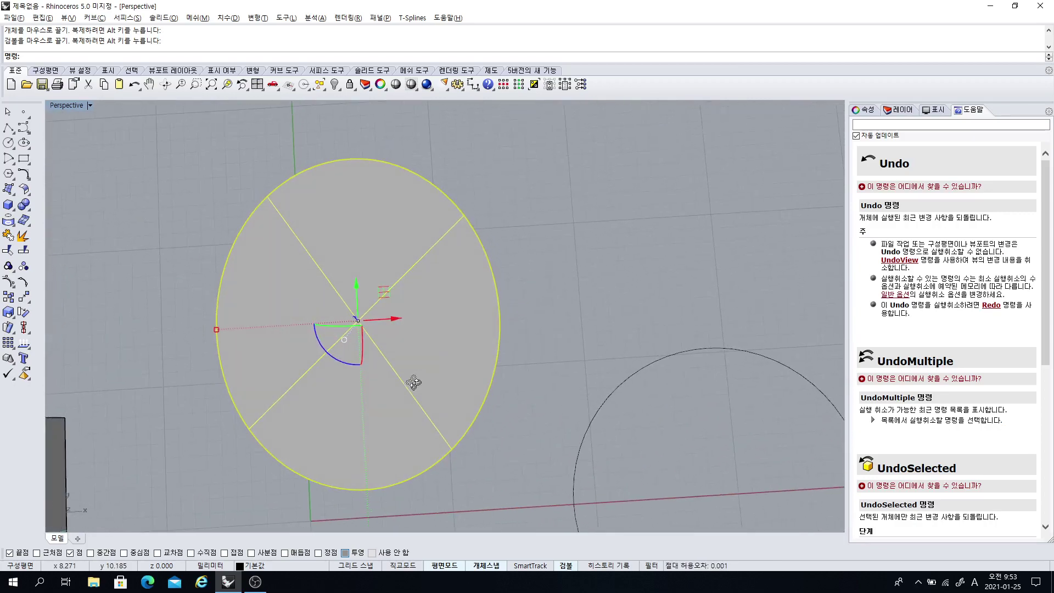
Move the elliptical surface diagonally within the XY plane with the gumball from the overhead view, keeping it selected
{"action": "left_click_drag", "start_coordinate": [384, 291], "coordinate": [442, 265]}
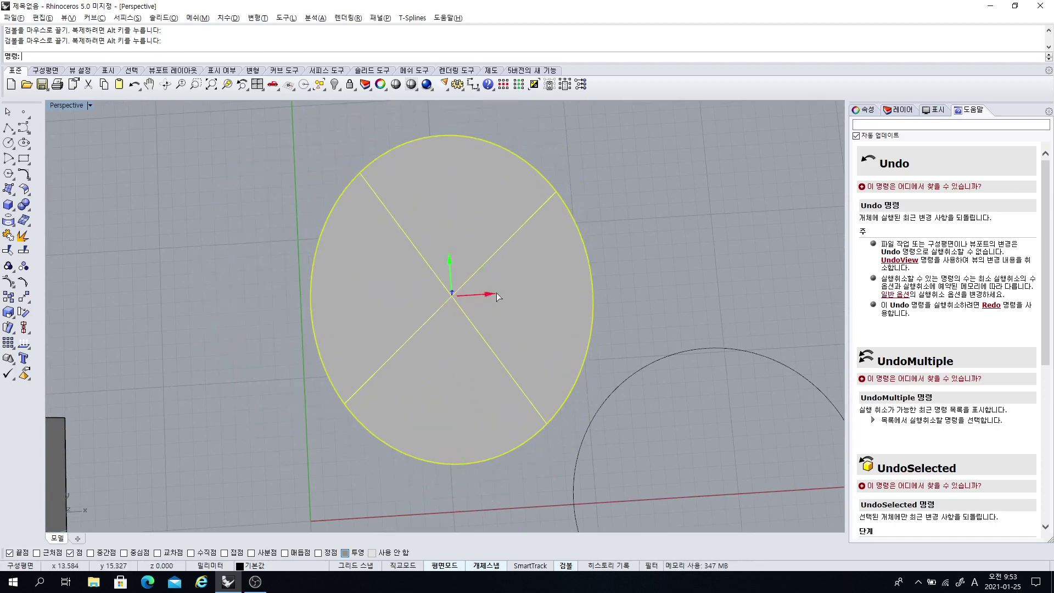
{"action": "left_click_drag", "start_coordinate": [497, 294], "coordinate": [343, 228]}
{"action": "left_click", "coordinate": [614, 302]}
{"action": "left_click", "coordinate": [396, 301]}
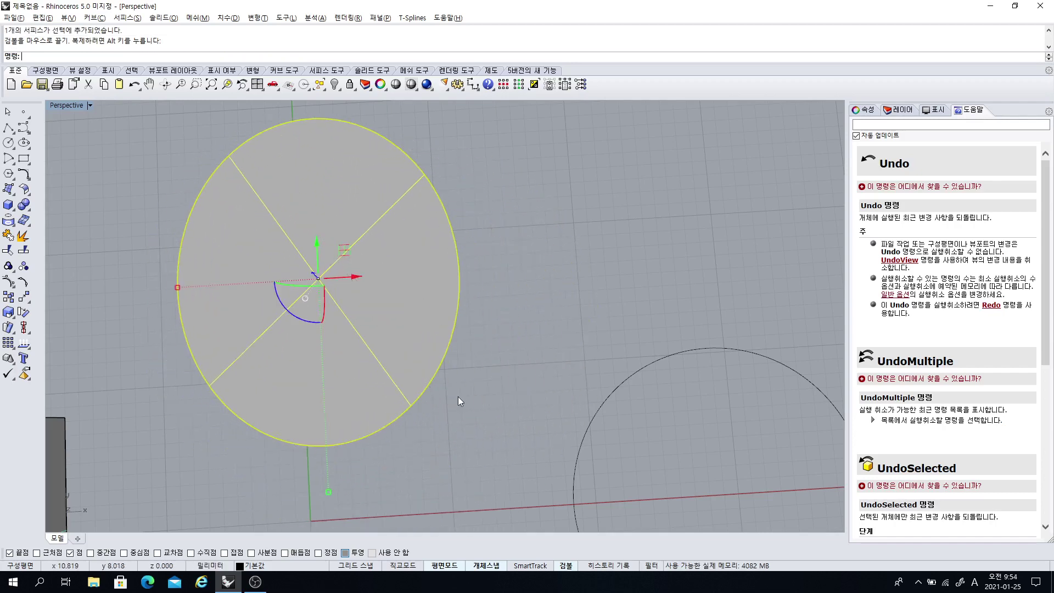
Move the surface within the XZ plane with the gumball's plane handle from a low Perspective view
{"action": "right_click_drag", "start_coordinate": [458, 396], "coordinate": [380, 273]}
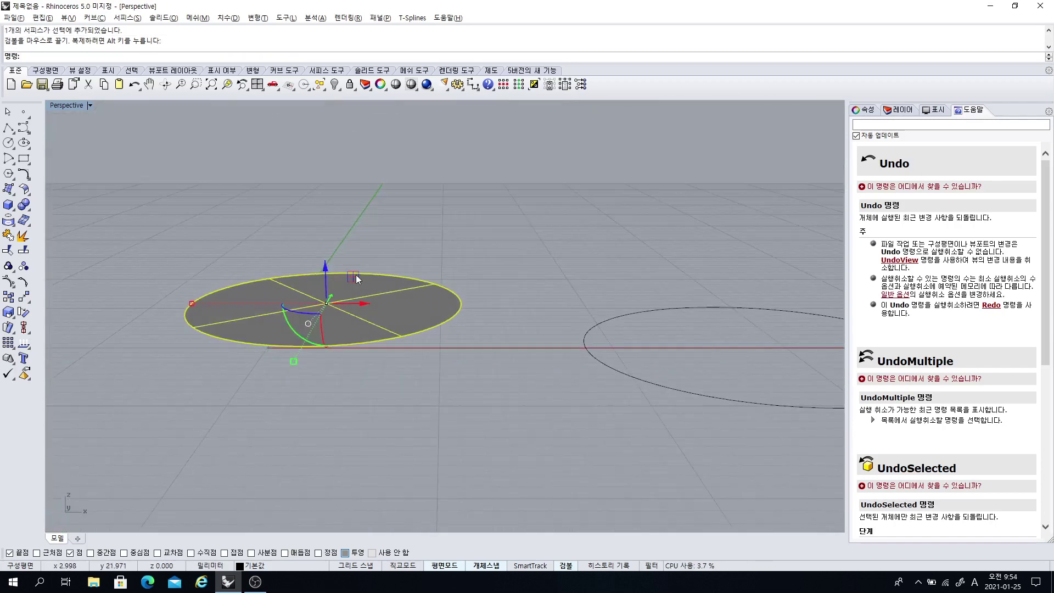
{"action": "left_click_drag", "start_coordinate": [356, 275], "coordinate": [410, 327]}
{"action": "right_click_drag", "start_coordinate": [487, 453], "coordinate": [546, 278]}
{"action": "right_click_drag", "start_coordinate": [373, 374], "coordinate": [419, 334]}
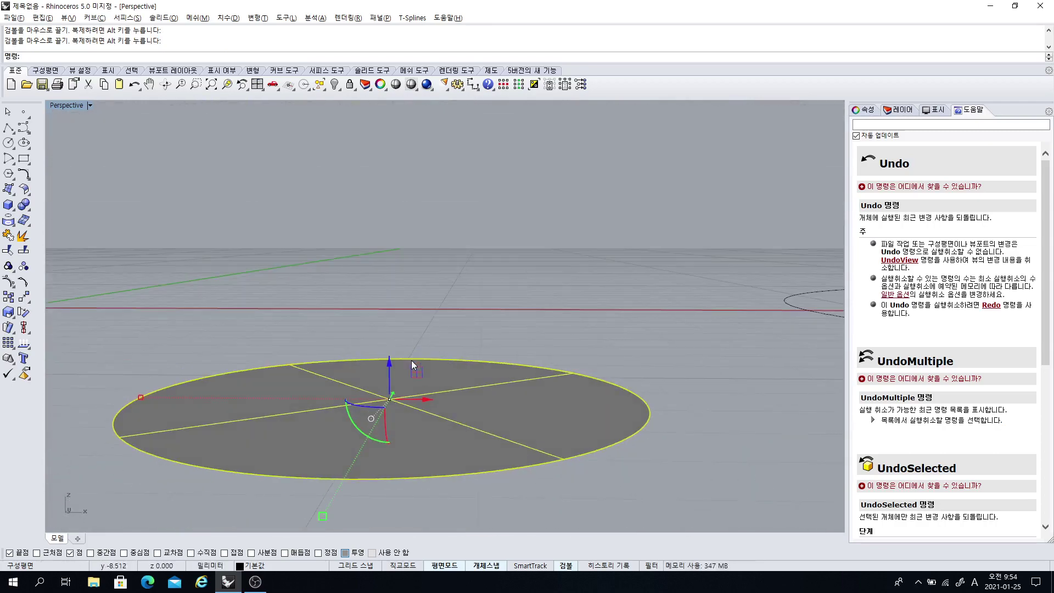
{"action": "left_click_drag", "start_coordinate": [412, 362], "coordinate": [448, 279]}
{"action": "right_click_drag", "start_coordinate": [477, 329], "coordinate": [483, 408]}
Reposition the surface within the XY plane with the gumball's plane handle from a steep overhead Perspective view
{"action": "right_click_drag", "start_coordinate": [489, 290], "coordinate": [363, 318]}
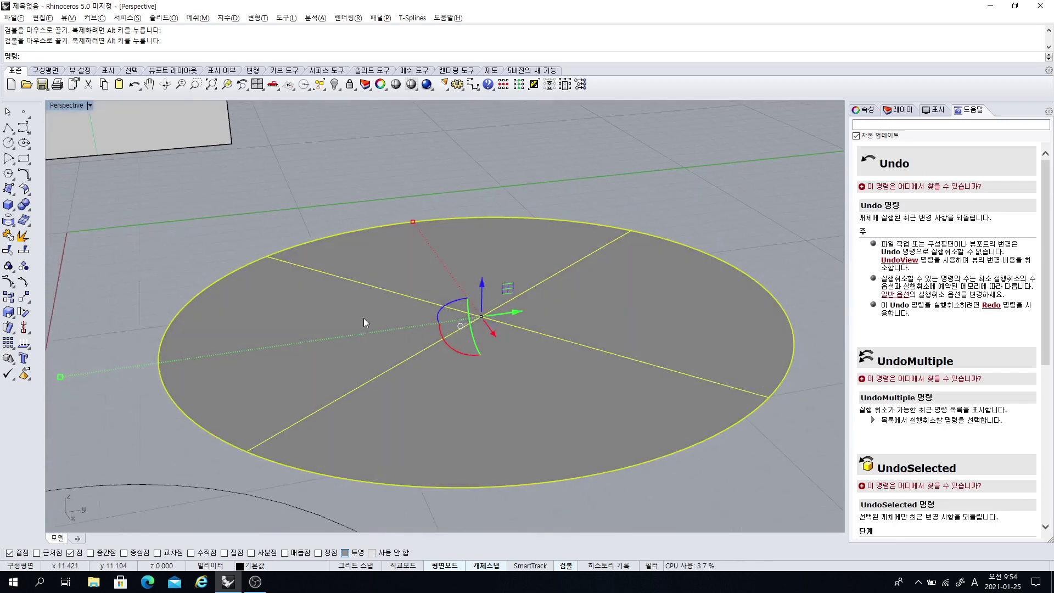
{"action": "right_click_drag", "start_coordinate": [565, 267], "coordinate": [514, 356]}
{"action": "scroll", "coordinate": [483, 329], "scroll_direction": "up", "scroll_amount": 3}
{"action": "scroll", "coordinate": [493, 345], "scroll_direction": "down", "scroll_amount": 6}
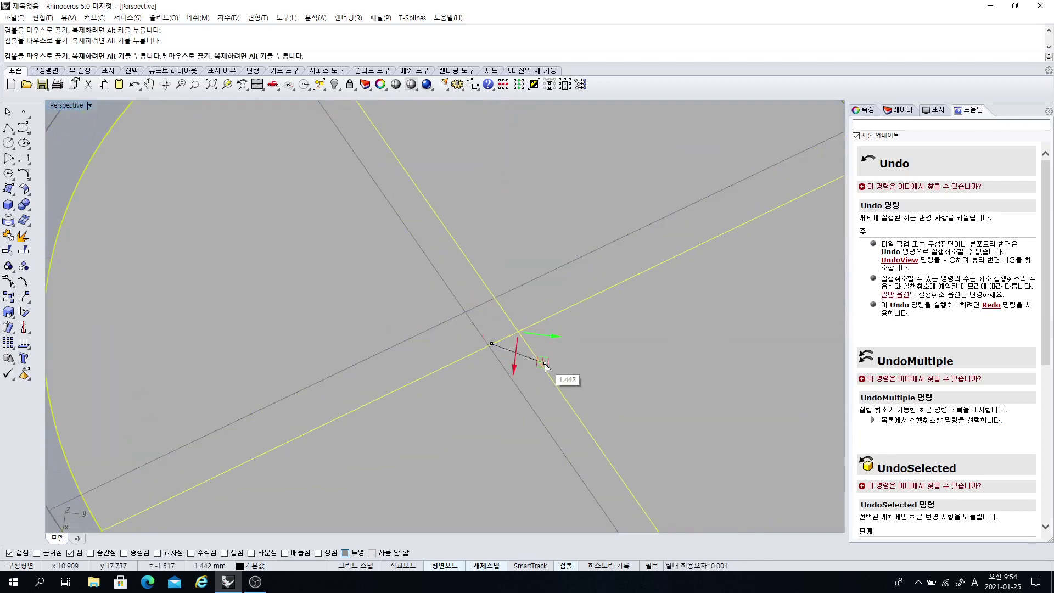
{"action": "left_click_drag", "start_coordinate": [546, 374], "coordinate": [379, 317]}
{"action": "scroll", "coordinate": [355, 305], "scroll_direction": "up", "scroll_amount": 3}
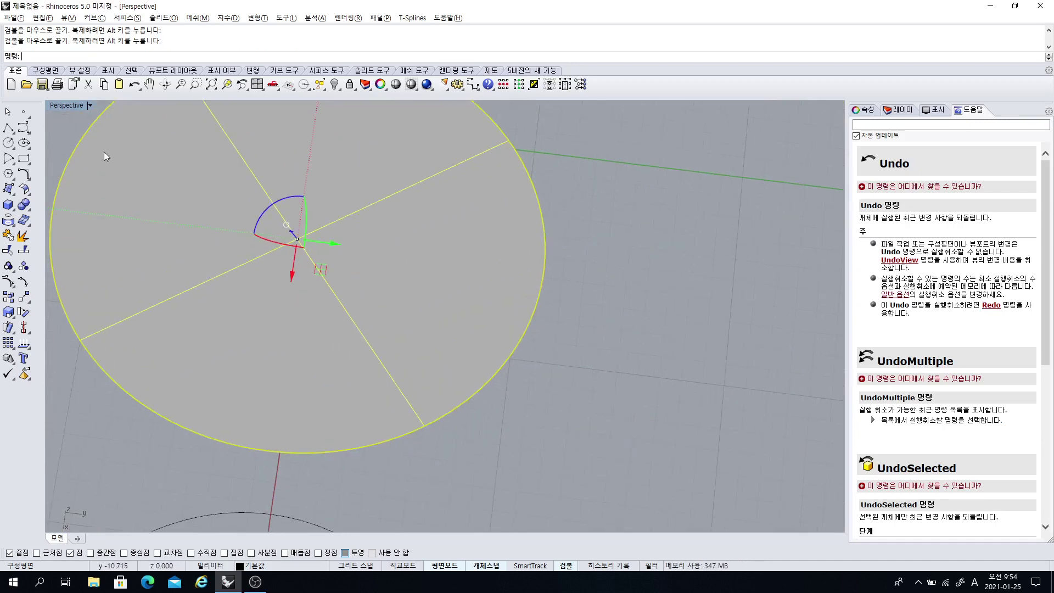
Restore the four-viewport layout and compare the gumball's plane handle in the Top, Perspective and Front views
{"action": "double_click", "coordinate": [66, 106]}
{"action": "scroll", "coordinate": [288, 240], "scroll_direction": "up", "scroll_amount": 5}
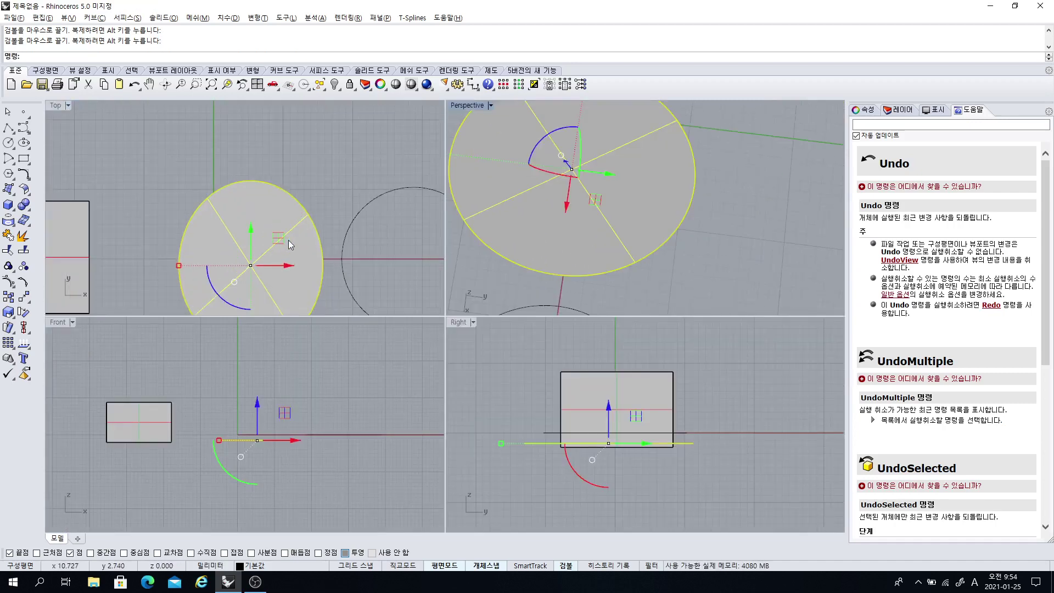
{"action": "scroll", "coordinate": [280, 230], "scroll_direction": "up", "scroll_amount": 3}
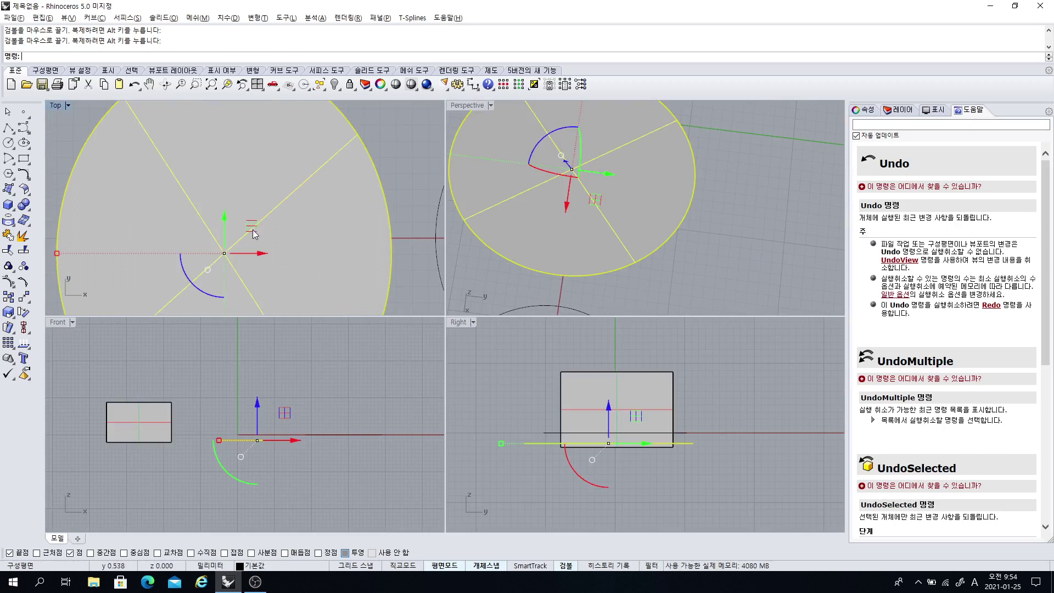
{"action": "right_click_drag", "start_coordinate": [591, 252], "coordinate": [609, 228]}
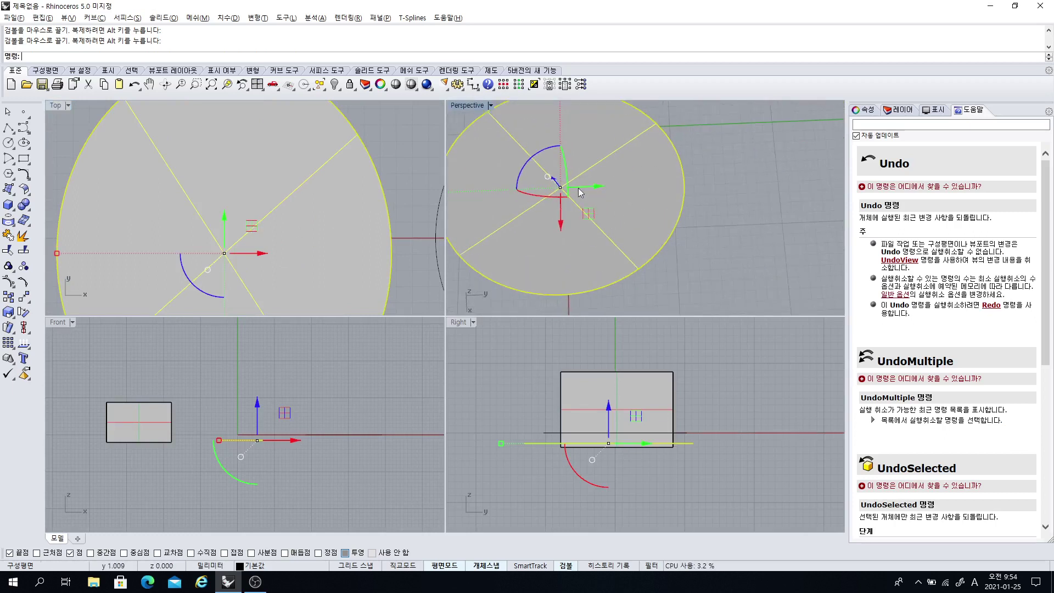
{"action": "right_click_drag", "start_coordinate": [578, 192], "coordinate": [583, 214]}
{"action": "scroll", "coordinate": [588, 211], "scroll_direction": "down", "scroll_amount": 2}
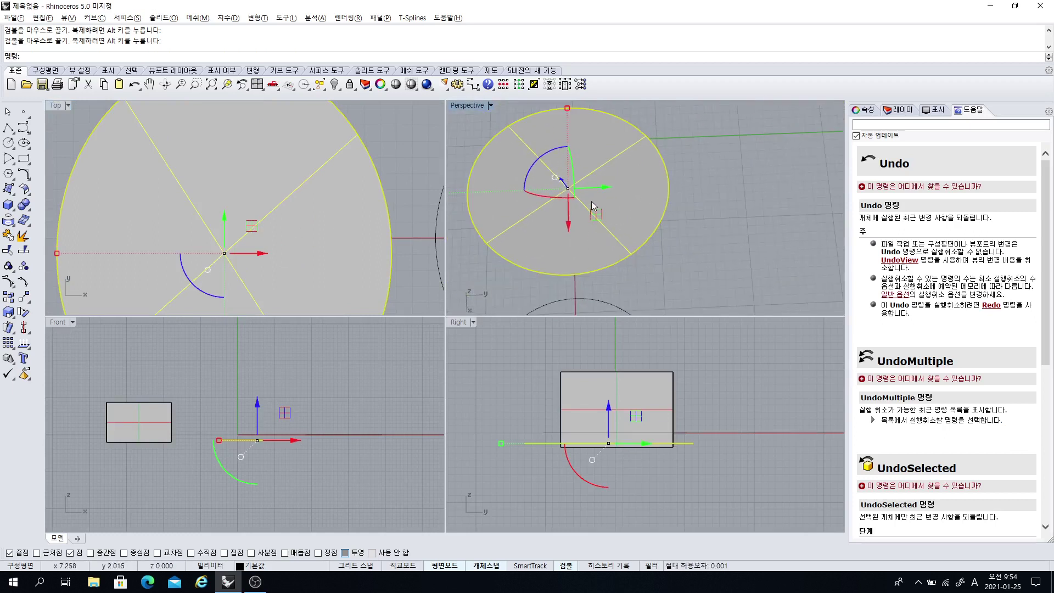
{"action": "scroll", "coordinate": [569, 202], "scroll_direction": "up", "scroll_amount": 2}
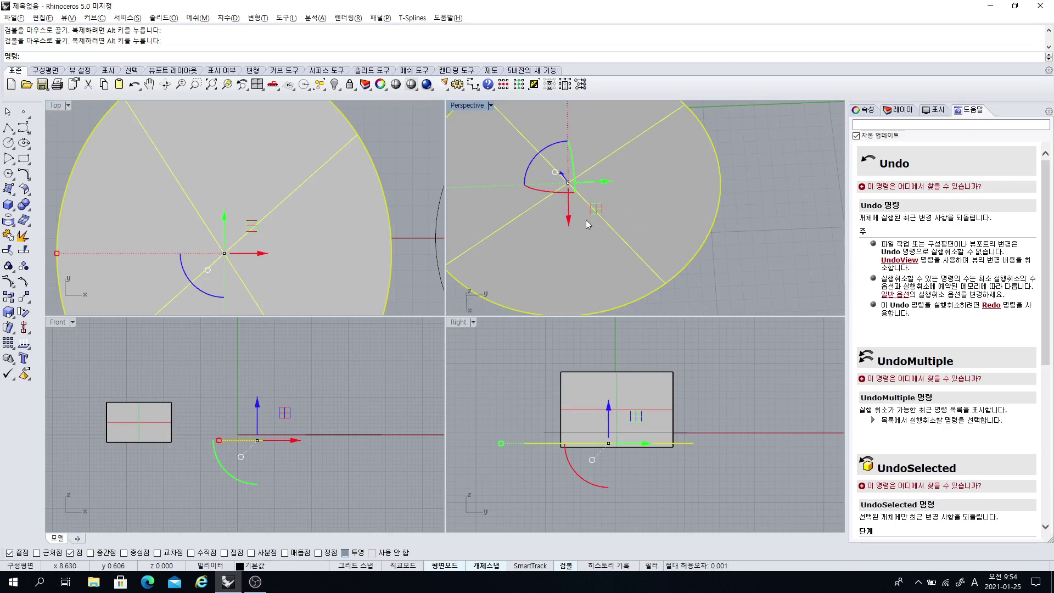
{"action": "scroll", "coordinate": [593, 223], "scroll_direction": "down", "scroll_amount": 3}
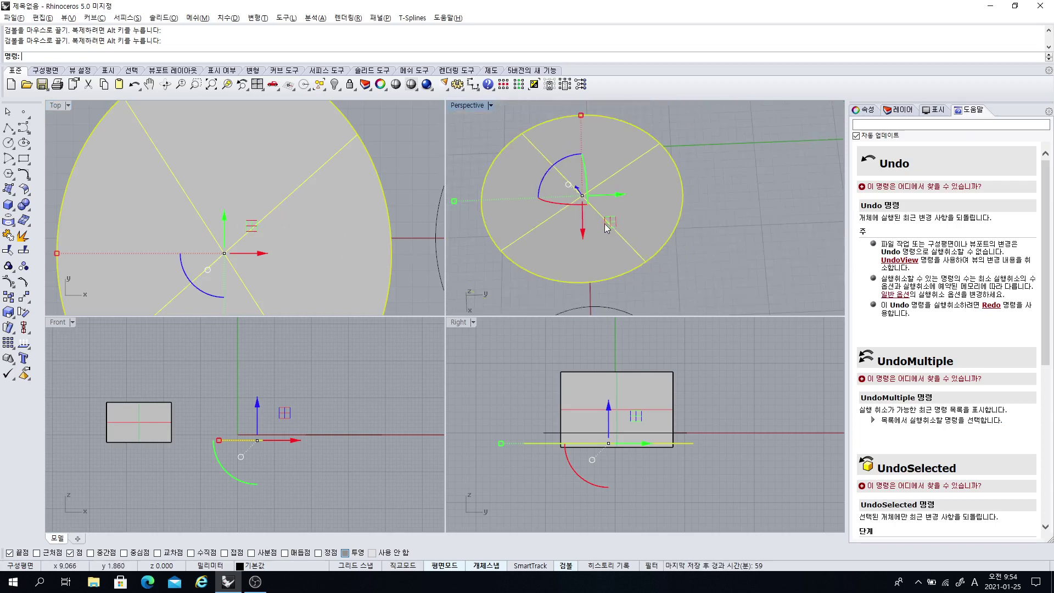
{"action": "scroll", "coordinate": [602, 245], "scroll_direction": "up", "scroll_amount": 3}
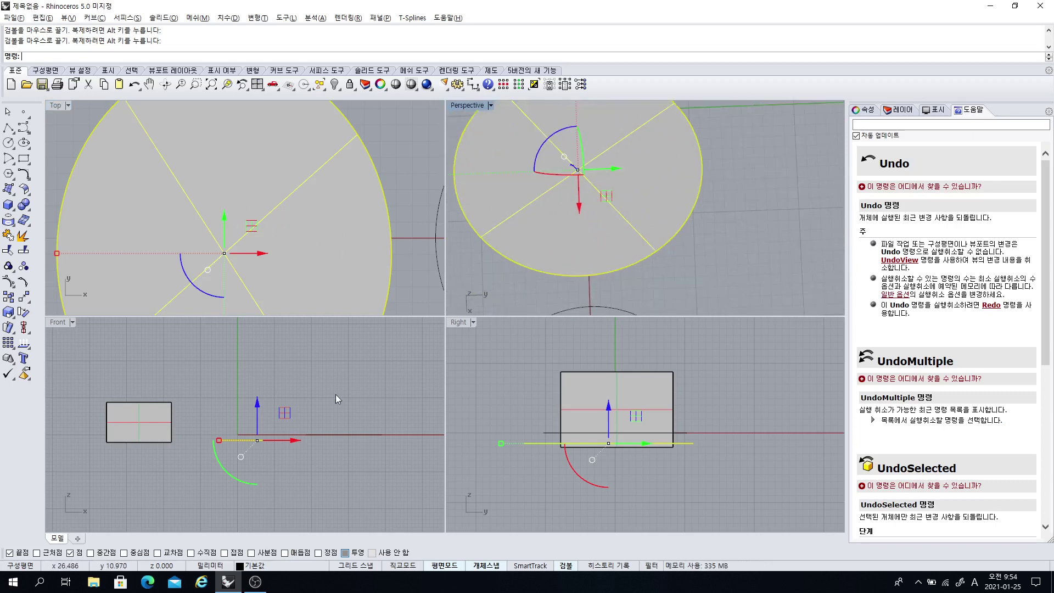
{"action": "scroll", "coordinate": [299, 413], "scroll_direction": "up", "scroll_amount": 3}
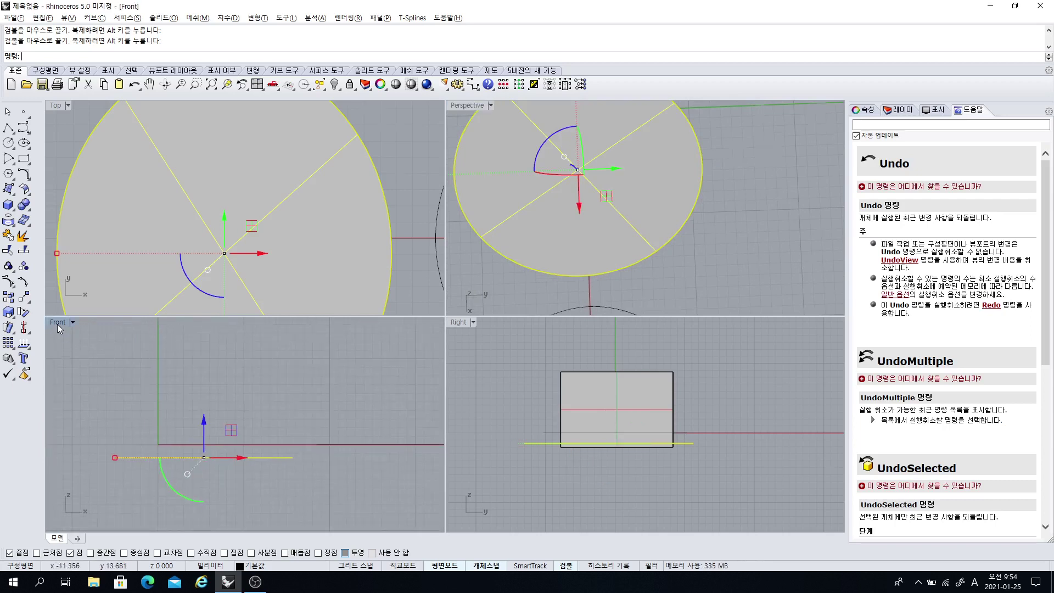
Maximize the Front viewport and examine the gumball's XZ plane handle on the surface
{"action": "double_click", "coordinate": [58, 323]}
{"action": "scroll", "coordinate": [401, 350], "scroll_direction": "up", "scroll_amount": 5}
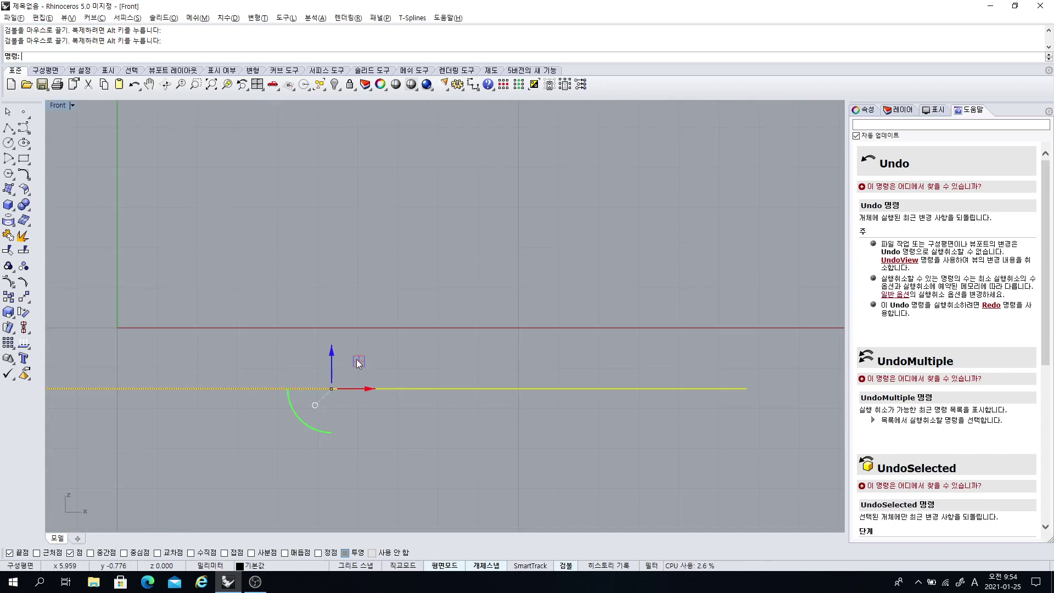
{"action": "scroll", "coordinate": [314, 328], "scroll_direction": "down", "scroll_amount": 3}
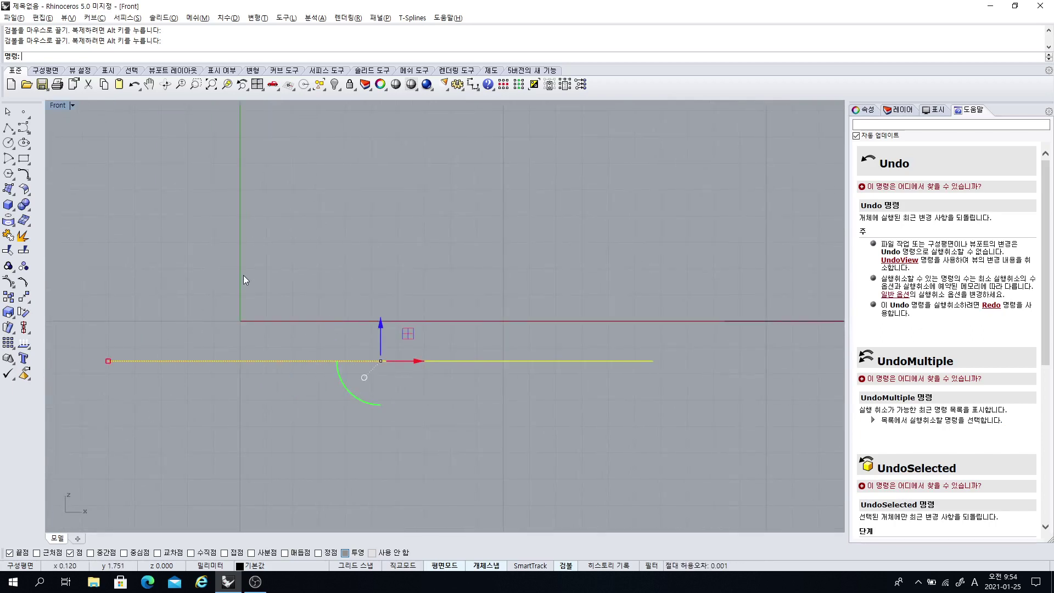
{"action": "scroll", "coordinate": [256, 245], "scroll_direction": "down", "scroll_amount": 2}
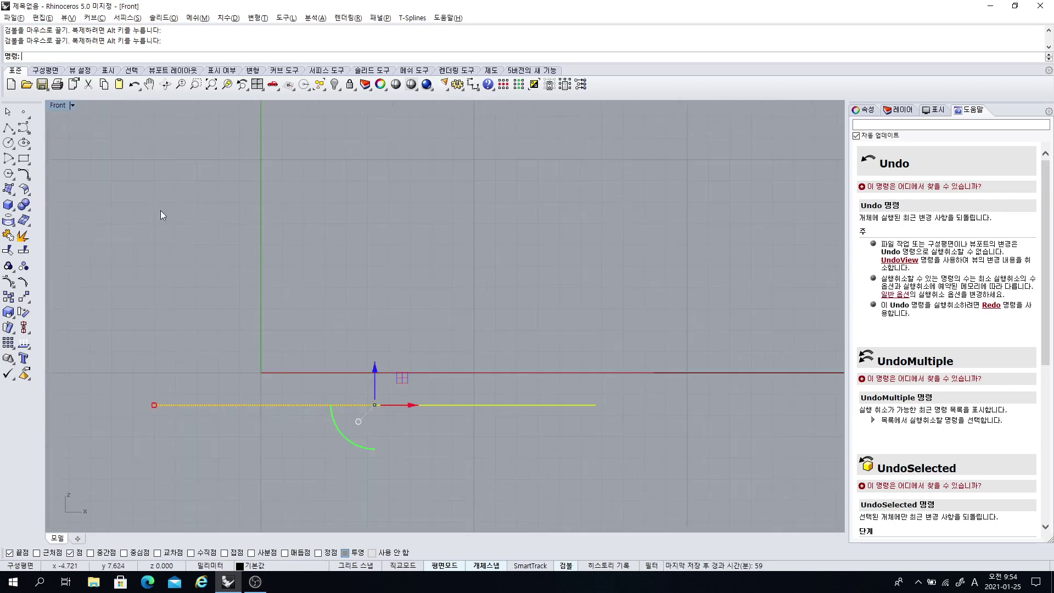
Return to the four-viewport layout and check the gumball's plane handle in Perspective from overhead to a low side view
{"action": "double_click", "coordinate": [60, 104]}
{"action": "scroll", "coordinate": [509, 241], "scroll_direction": "down", "scroll_amount": 2}
{"action": "right_click_drag", "start_coordinate": [571, 197], "coordinate": [642, 308]}
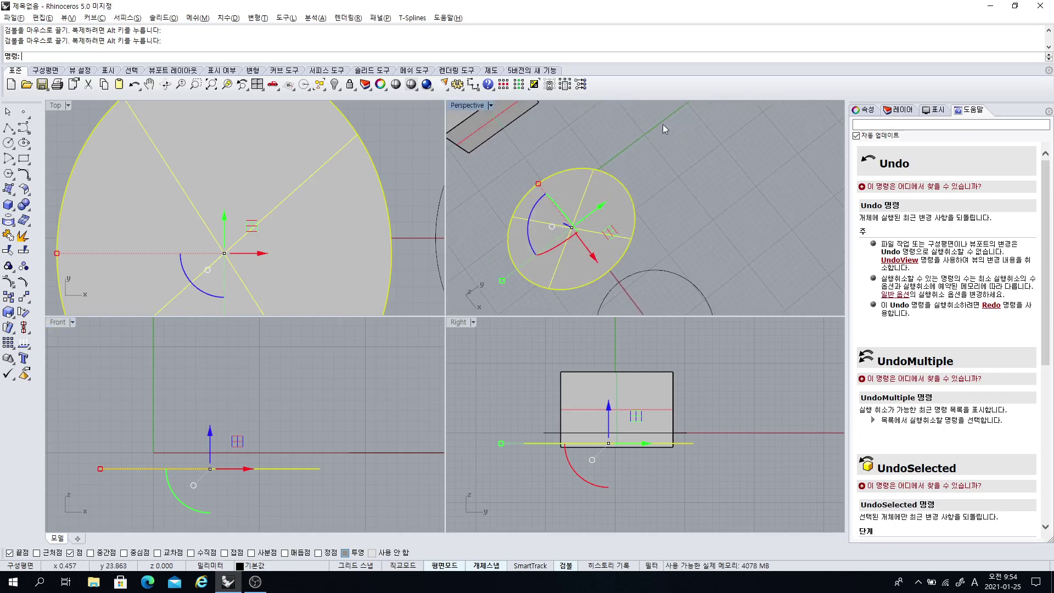
{"action": "right_click_drag", "start_coordinate": [645, 139], "coordinate": [615, 130]}
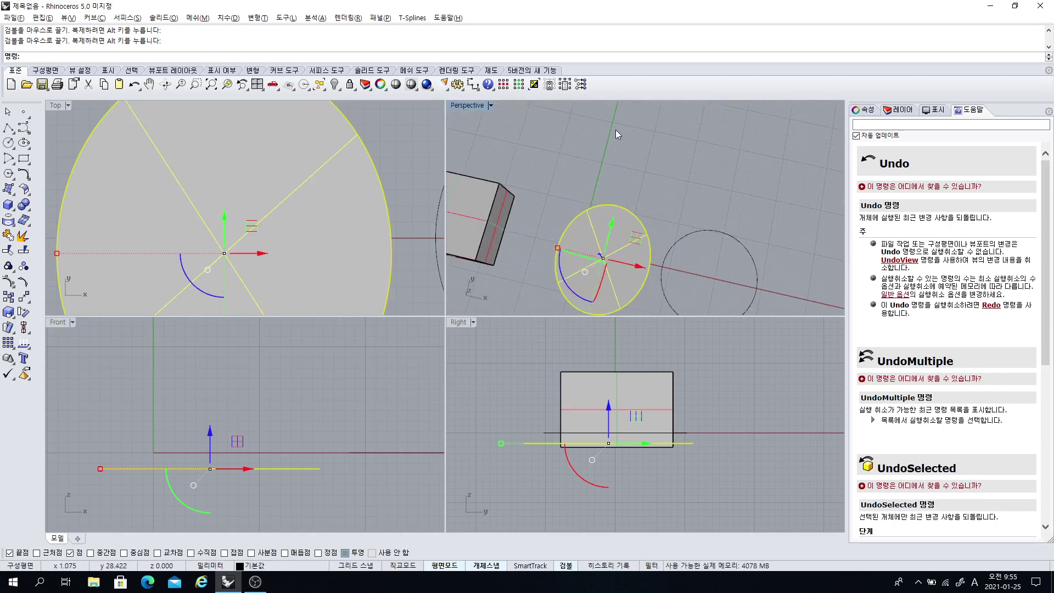
{"action": "right_click_drag", "start_coordinate": [573, 250], "coordinate": [623, 219]}
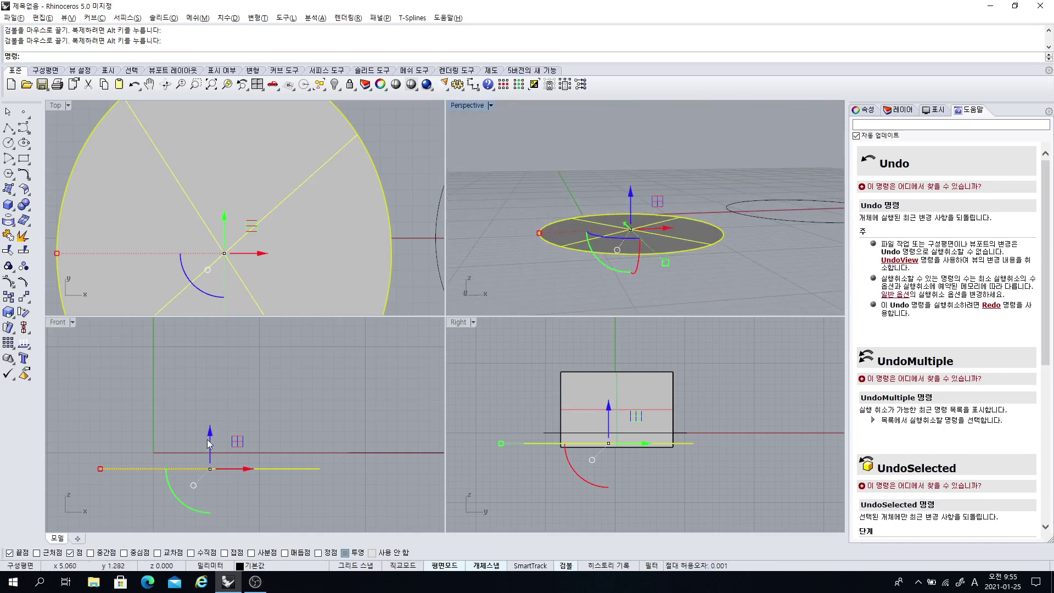
Move the elliptical surface within the XZ plane in the Front viewport with the gumball's plane handle
{"action": "scroll", "coordinate": [229, 444], "scroll_direction": "up", "scroll_amount": 2}
{"action": "left_click_drag", "start_coordinate": [225, 457], "coordinate": [279, 368]}
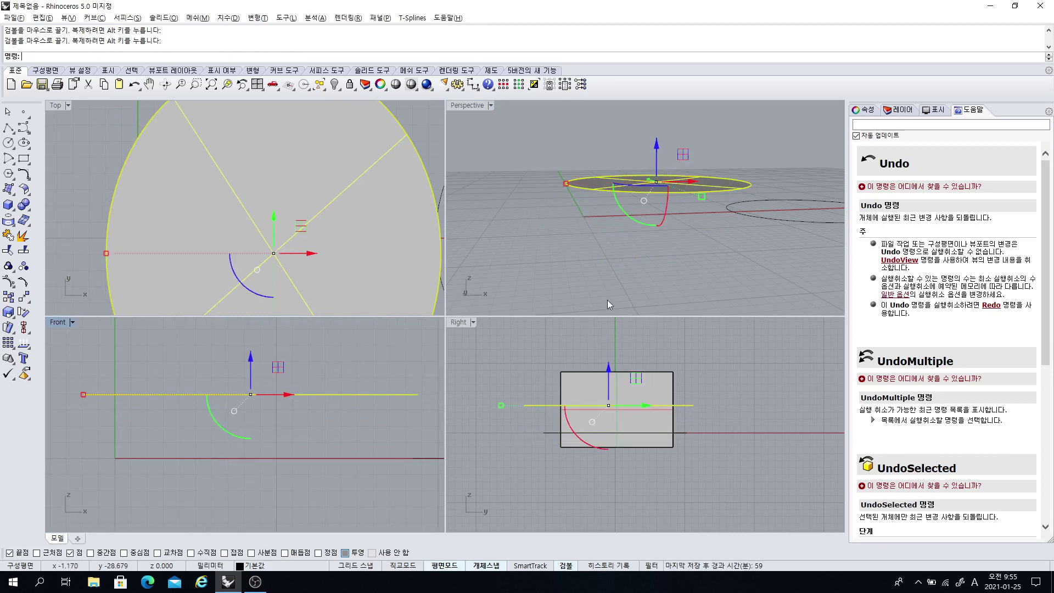
{"action": "right_click_drag", "start_coordinate": [607, 299], "coordinate": [602, 279]}
{"action": "left_click", "coordinate": [649, 251]}
{"action": "right_click_drag", "start_coordinate": [648, 249], "coordinate": [624, 218]}
{"action": "scroll", "coordinate": [286, 198], "scroll_direction": "down", "scroll_amount": 10}
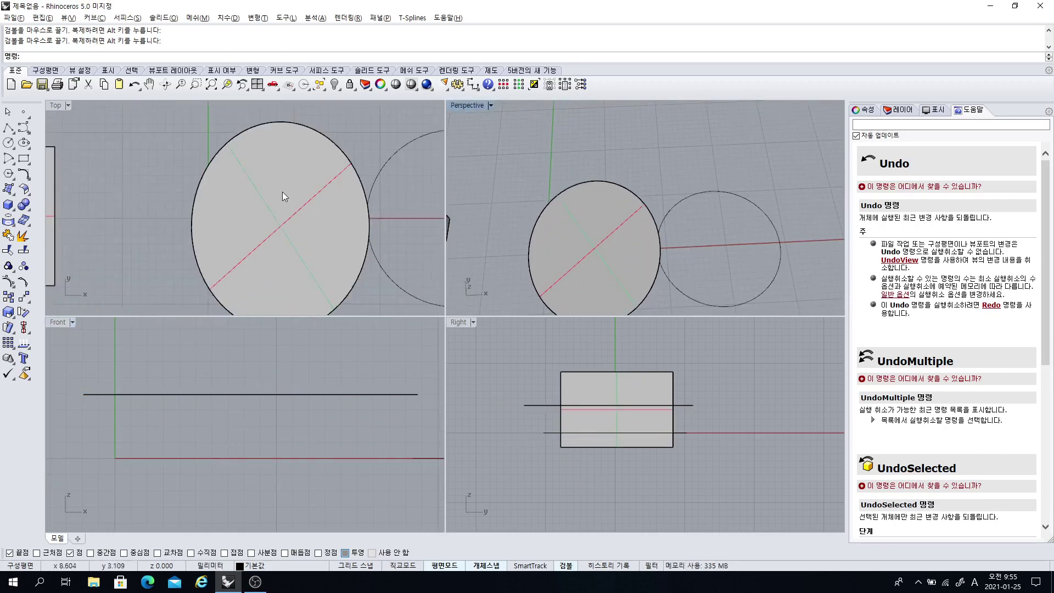
{"action": "right_click_drag", "start_coordinate": [284, 203], "coordinate": [216, 191]}
{"action": "right_click_drag", "start_coordinate": [565, 247], "coordinate": [551, 137]}
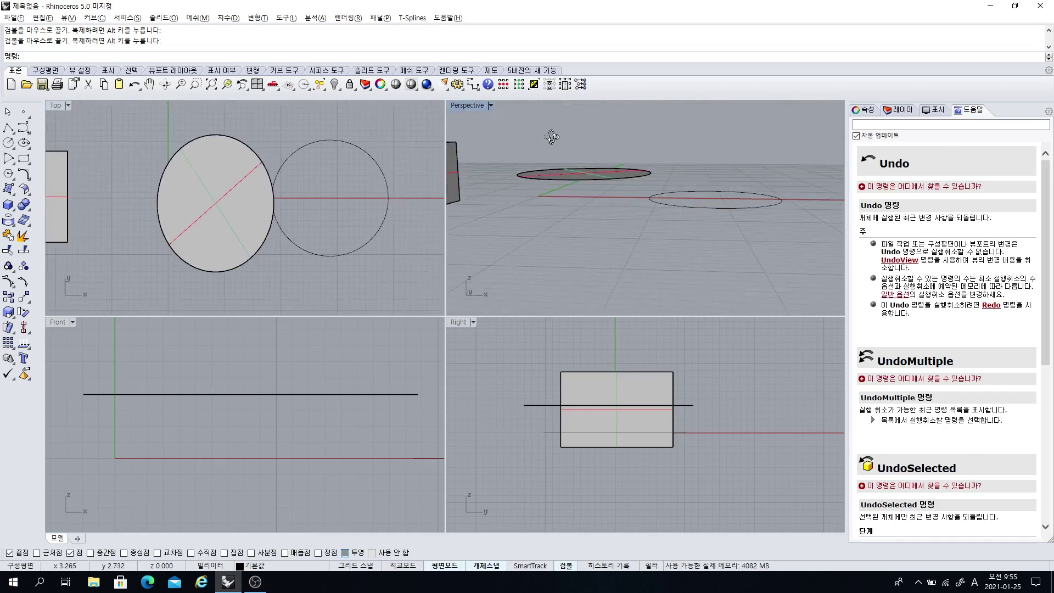
Undo the recent gumball moves of the elliptical surface and reselect it in Perspective
{"action": "key", "text": "ctrl+z"}
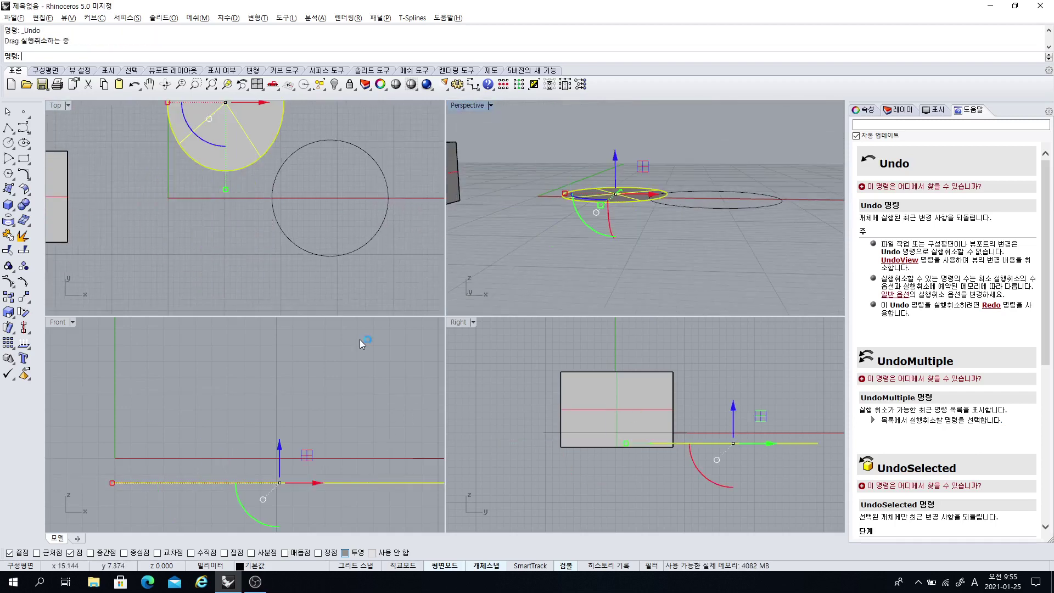
{"action": "key", "text": "Escape"}
{"action": "right_click_drag", "start_coordinate": [583, 220], "coordinate": [592, 179]}
{"action": "left_click", "coordinate": [615, 195]}
{"action": "scroll", "coordinate": [619, 202], "scroll_direction": "up", "scroll_amount": 5}
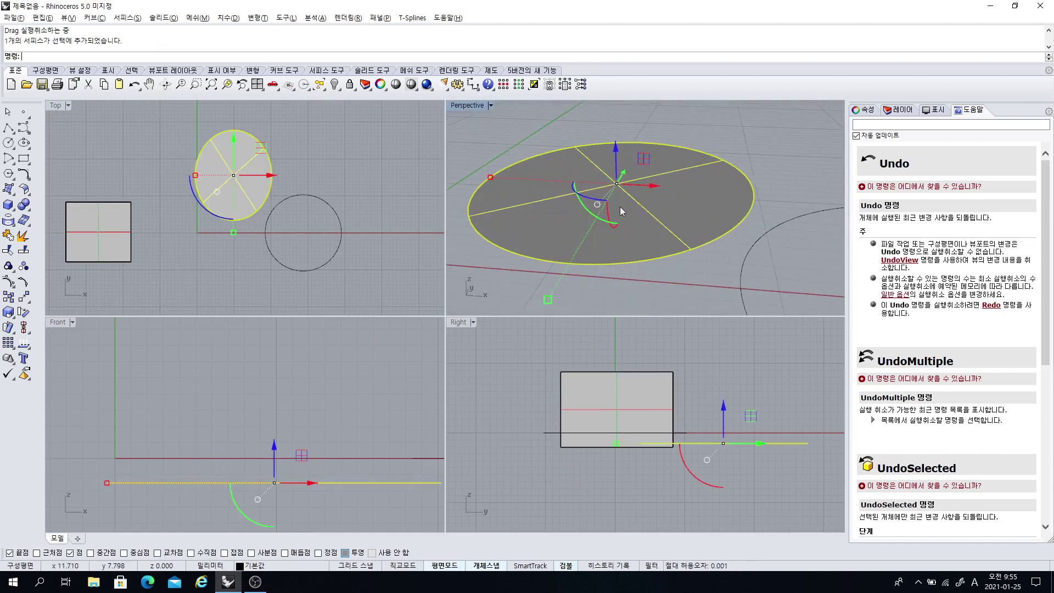
{"action": "scroll", "coordinate": [271, 146], "scroll_direction": "up", "scroll_amount": 2}
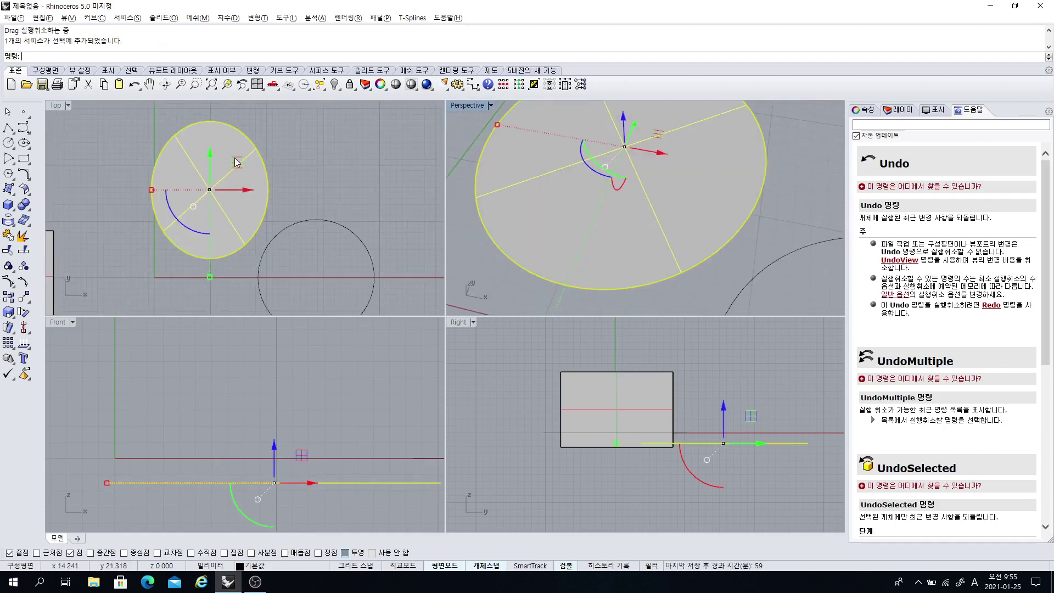
Reposition the elliptical surface within the XY plane in the Top viewport with the gumball and deselect it
{"action": "mouse_move", "coordinate": [235, 158]}
{"action": "left_mouse_down"}
{"action": "mouse_move", "coordinate": [242, 212]}
{"action": "mouse_move", "coordinate": [241, 176]}
{"action": "mouse_move", "coordinate": [210, 175]}
{"action": "mouse_move", "coordinate": [272, 224]}
{"action": "mouse_move", "coordinate": [225, 161]}
{"action": "mouse_move", "coordinate": [219, 204]}
{"action": "mouse_move", "coordinate": [237, 177]}
{"action": "mouse_move", "coordinate": [228, 149]}
{"action": "left_mouse_up"}
{"action": "left_click_drag", "start_coordinate": [252, 186], "coordinate": [302, 186]}
{"action": "left_click_drag", "start_coordinate": [262, 153], "coordinate": [264, 136]}
{"action": "right_click_drag", "start_coordinate": [329, 172], "coordinate": [286, 231]}
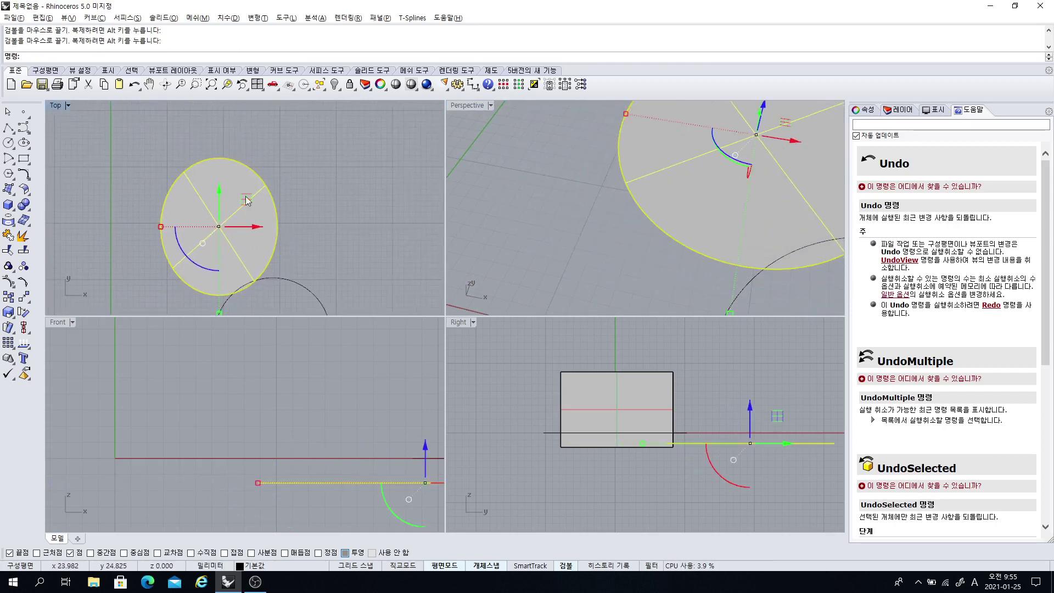
{"action": "mouse_move", "coordinate": [244, 195]}
{"action": "left_mouse_down"}
{"action": "mouse_move", "coordinate": [313, 177]}
{"action": "mouse_move", "coordinate": [219, 222]}
{"action": "mouse_move", "coordinate": [299, 212]}
{"action": "mouse_move", "coordinate": [235, 184]}
{"action": "mouse_move", "coordinate": [229, 210]}
{"action": "mouse_move", "coordinate": [291, 178]}
{"action": "mouse_move", "coordinate": [241, 188]}
{"action": "left_mouse_up"}
{"action": "left_click", "coordinate": [304, 213]}
{"action": "scroll", "coordinate": [304, 212], "scroll_direction": "down", "scroll_amount": 4}
{"action": "scroll", "coordinate": [645, 245], "scroll_direction": "down", "scroll_amount": 8}
Select the elliptical surface in Perspective and rotate it freely about the Z axis with the gumball's blue arc
{"action": "right_click_drag", "start_coordinate": [644, 245], "coordinate": [618, 198]}
{"action": "left_click", "coordinate": [618, 197]}
{"action": "right_click_drag", "start_coordinate": [638, 157], "coordinate": [653, 244]}
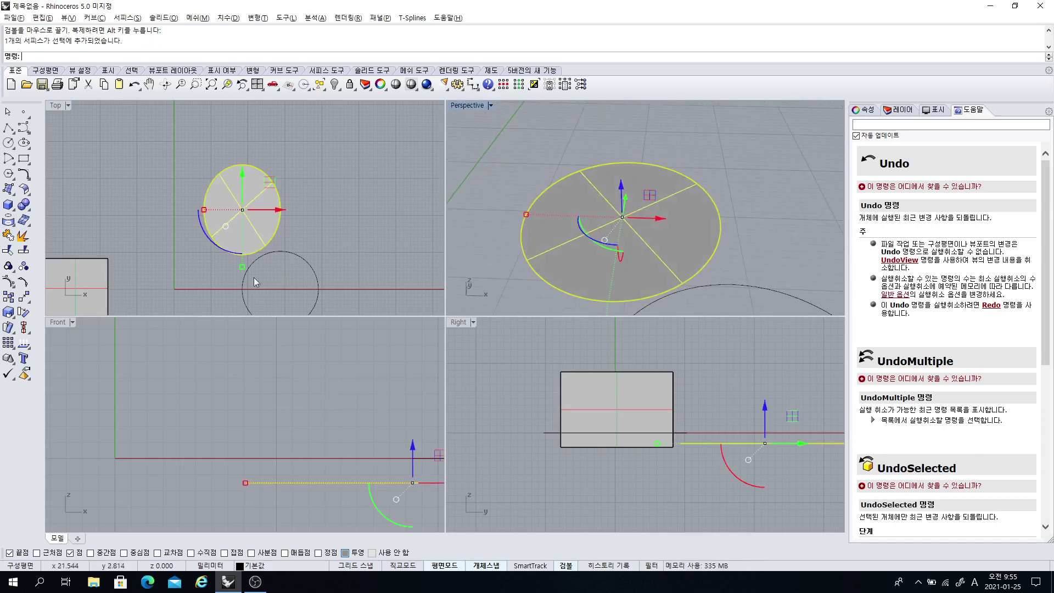
{"action": "right_click_drag", "start_coordinate": [573, 268], "coordinate": [644, 245]}
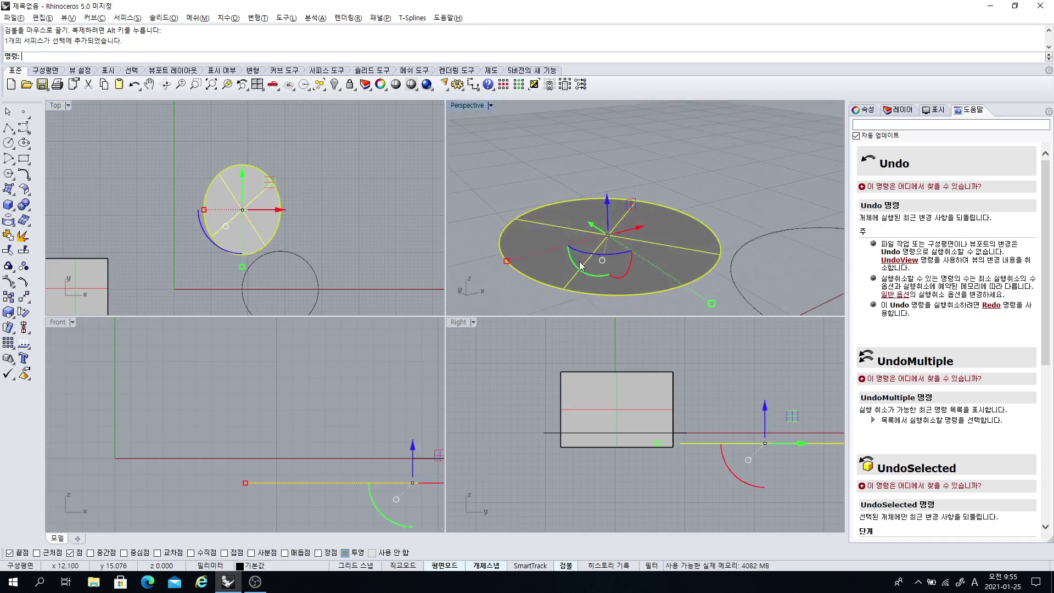
{"action": "left_click_drag", "start_coordinate": [575, 267], "coordinate": [670, 278]}
{"action": "right_click_drag", "start_coordinate": [671, 278], "coordinate": [652, 234]}
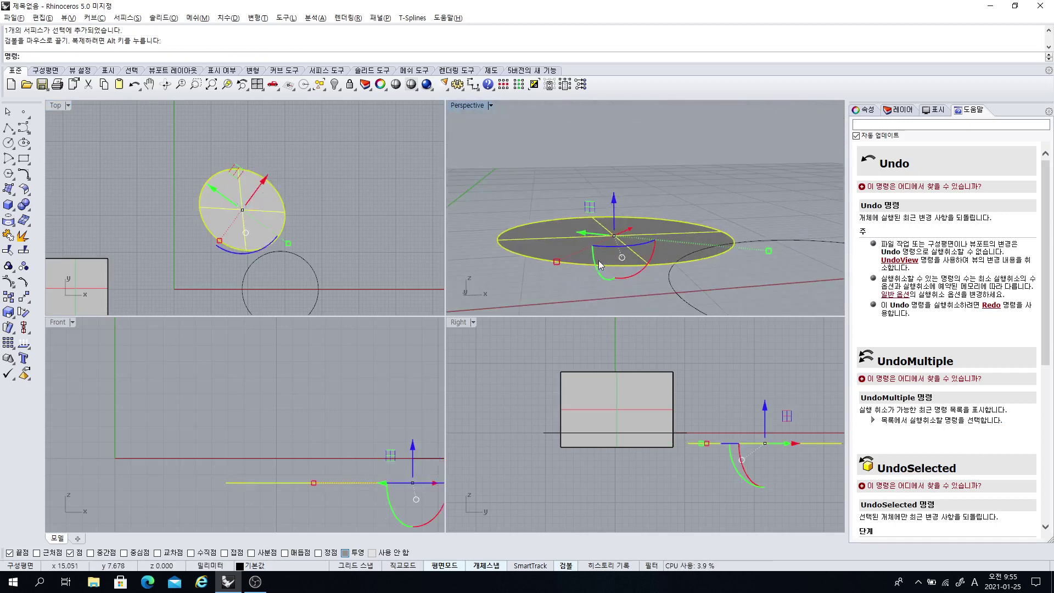
Tilt the surface freely with the gumball's green arc and rotate it about 66 degrees with the red arc
{"action": "left_click_drag", "start_coordinate": [599, 262], "coordinate": [613, 291]}
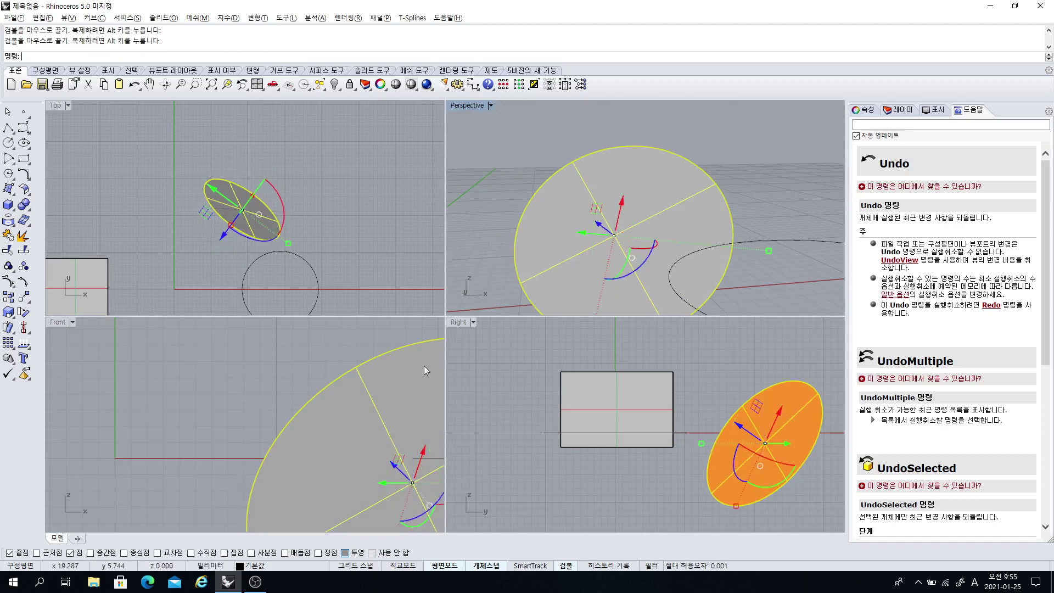
{"action": "scroll", "coordinate": [283, 422], "scroll_direction": "down", "scroll_amount": 3}
{"action": "mouse_move", "coordinate": [638, 192]}
{"action": "right_mouse_down"}
{"action": "mouse_move", "coordinate": [588, 211]}
{"action": "mouse_move", "coordinate": [620, 195]}
{"action": "right_mouse_up"}
{"action": "left_click_drag", "start_coordinate": [639, 189], "coordinate": [693, 238]}
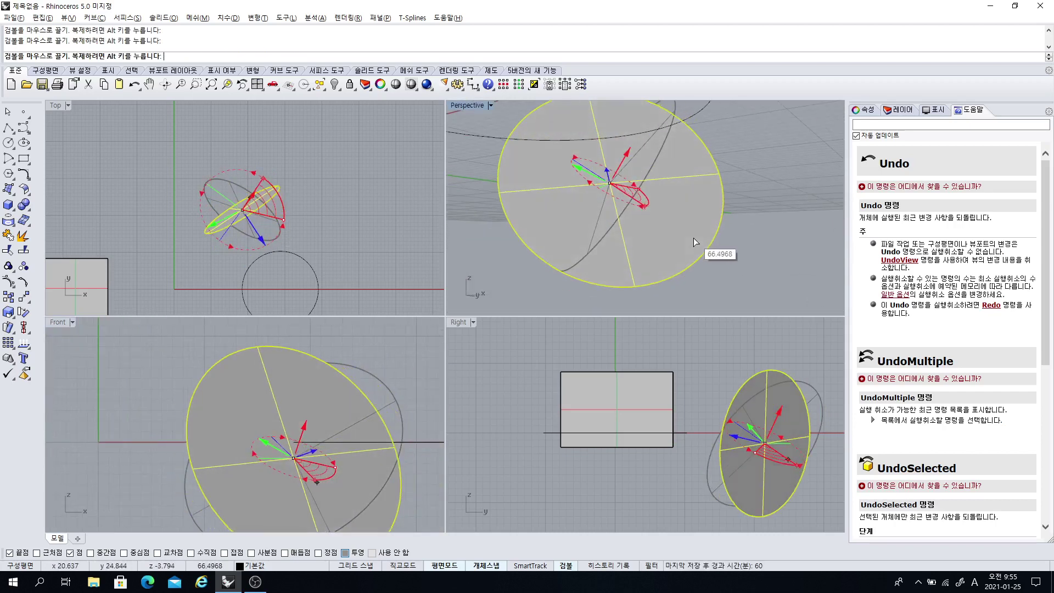
{"action": "right_click_drag", "start_coordinate": [693, 238], "coordinate": [623, 243]}
{"action": "right_click_drag", "start_coordinate": [671, 165], "coordinate": [615, 174]}
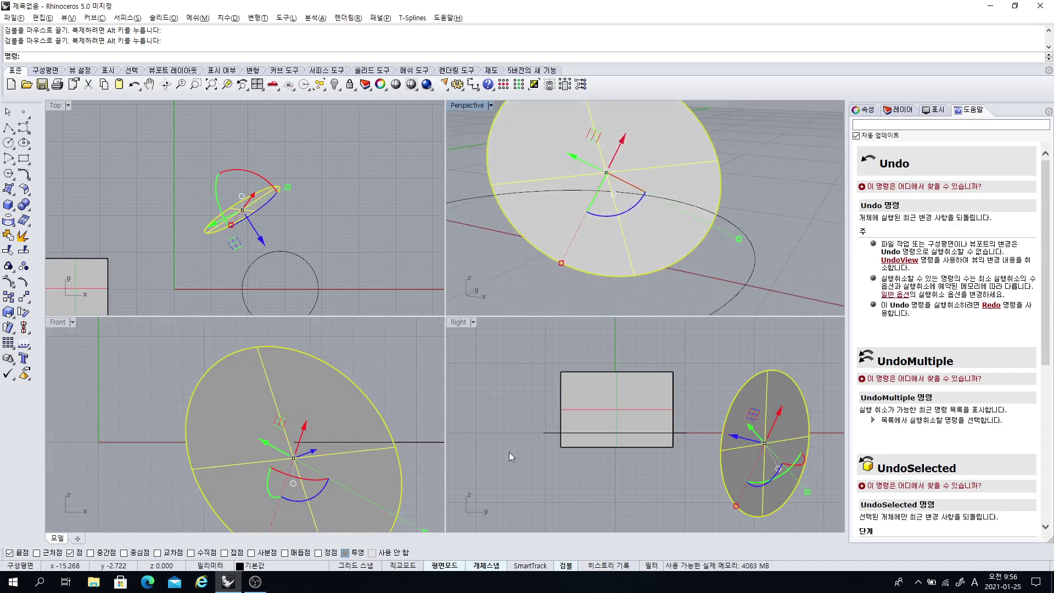
Undo the three free rotations of the elliptical surface
{"action": "key", "text": "ctrl+z"}
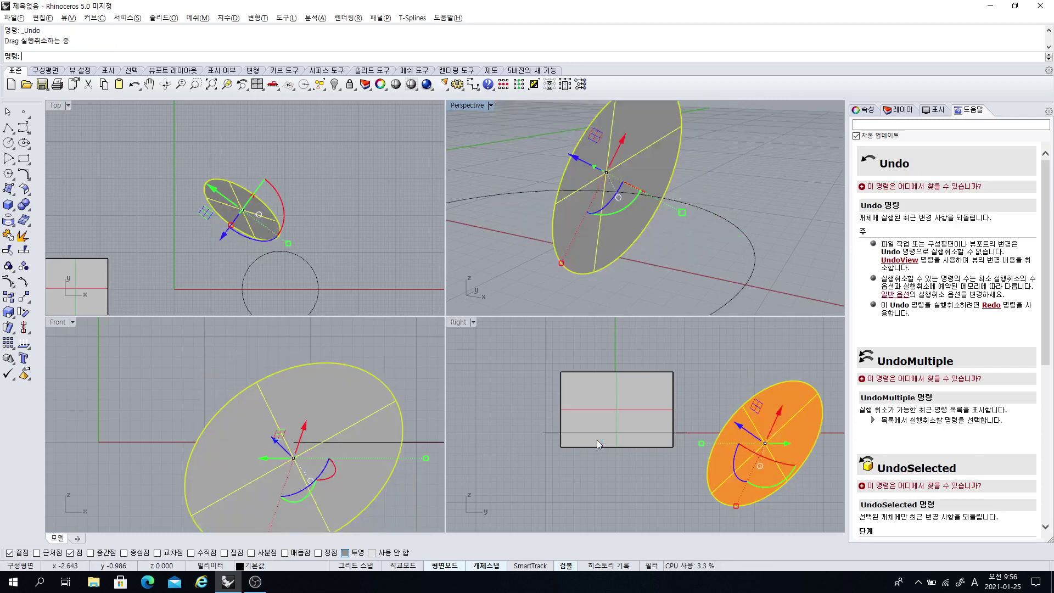
{"action": "key", "text": "ctrl+z"}
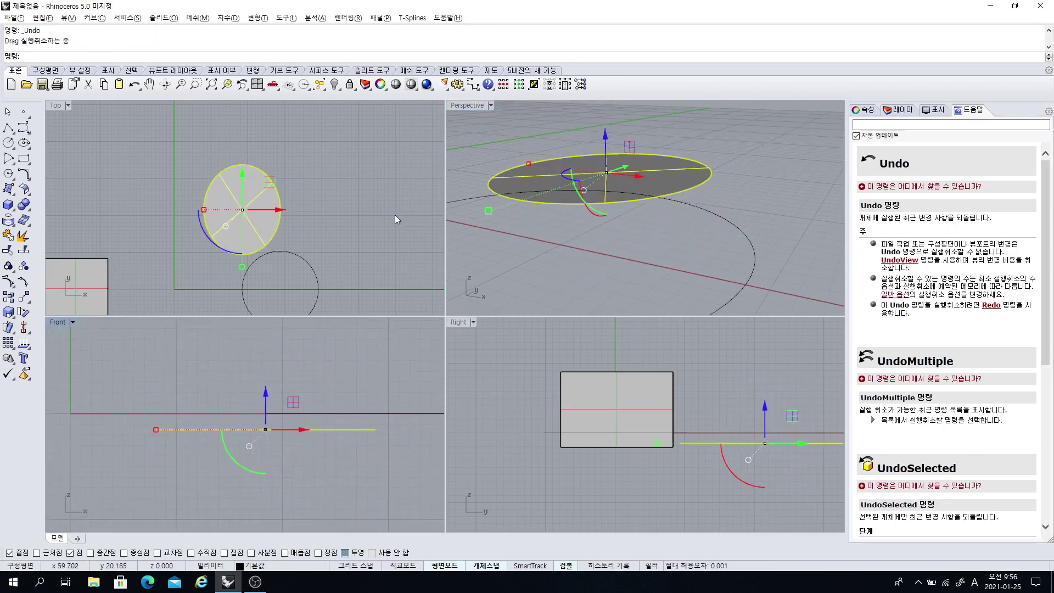
{"action": "right_click_drag", "start_coordinate": [365, 234], "coordinate": [354, 208]}
{"action": "right_click_drag", "start_coordinate": [581, 217], "coordinate": [391, 314]}
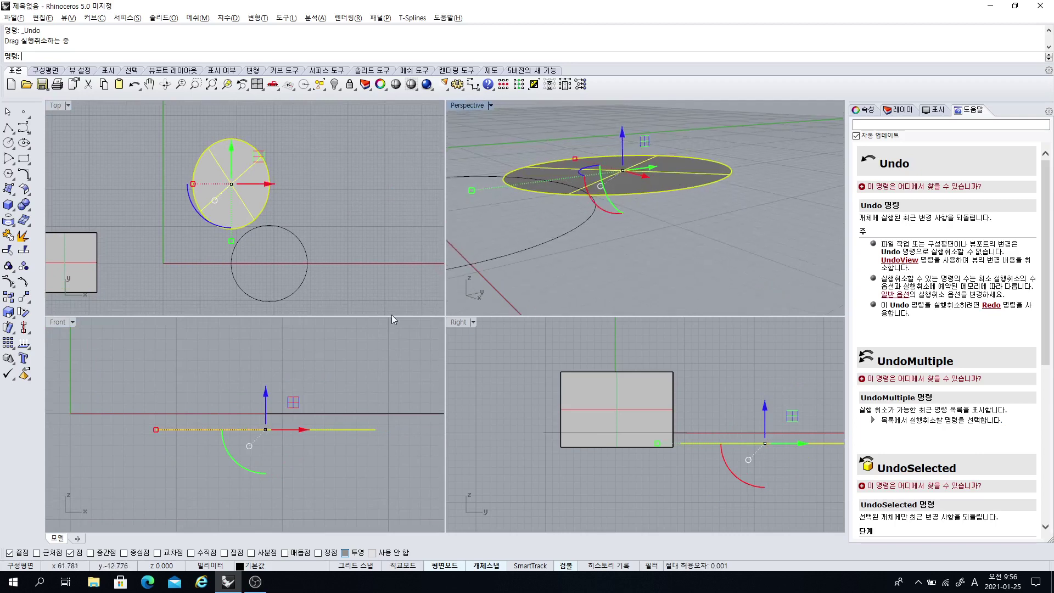
{"action": "right_click_drag", "start_coordinate": [601, 202], "coordinate": [539, 214]}
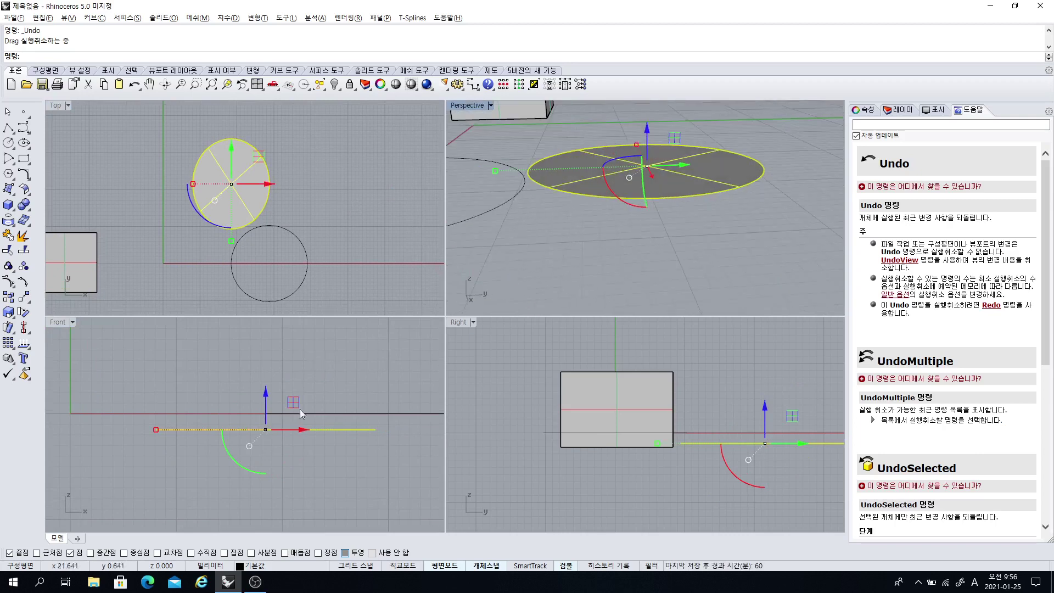
Freely rotate the surface upright in the Front viewport with the gumball's green arc and undo the rotation
{"action": "left_click", "coordinate": [222, 453]}
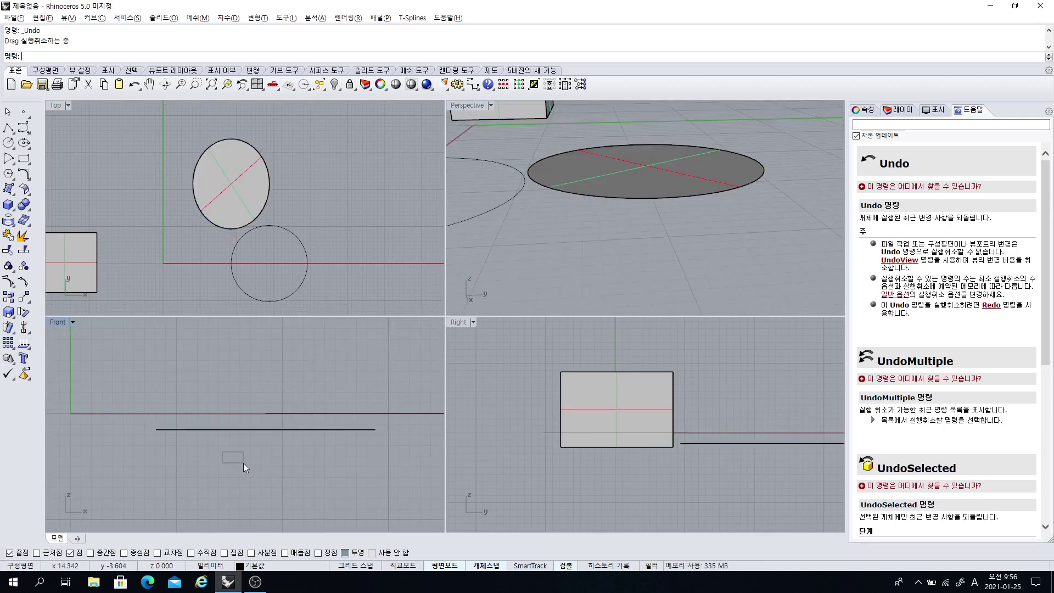
{"action": "left_click", "coordinate": [254, 436]}
{"action": "left_click_drag", "start_coordinate": [226, 447], "coordinate": [288, 464]}
{"action": "left_click", "coordinate": [590, 274]}
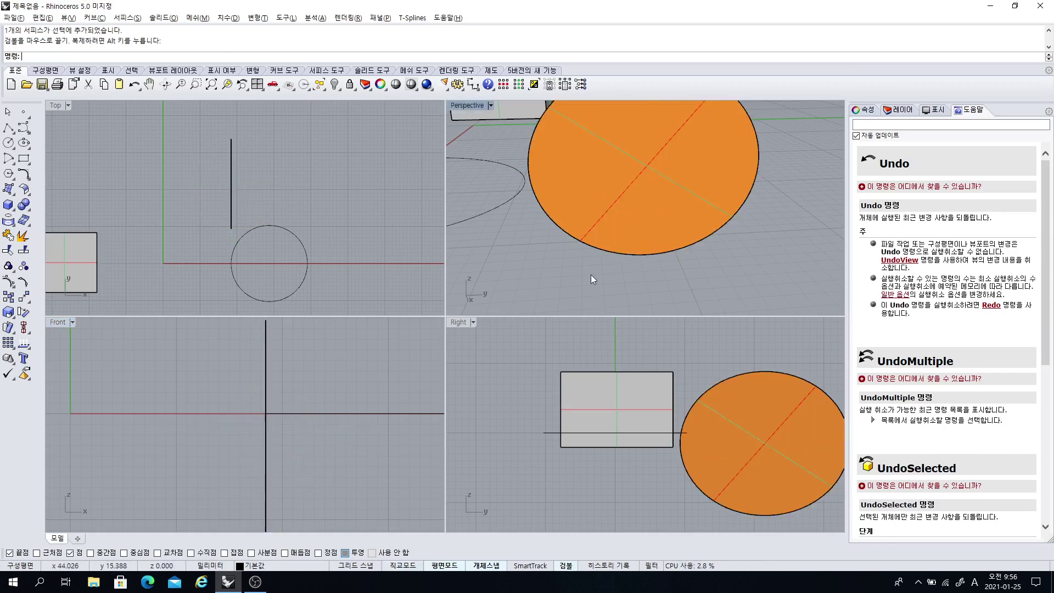
{"action": "scroll", "coordinate": [598, 217], "scroll_direction": "down", "scroll_amount": 5}
{"action": "key", "text": "ctrl+z"}
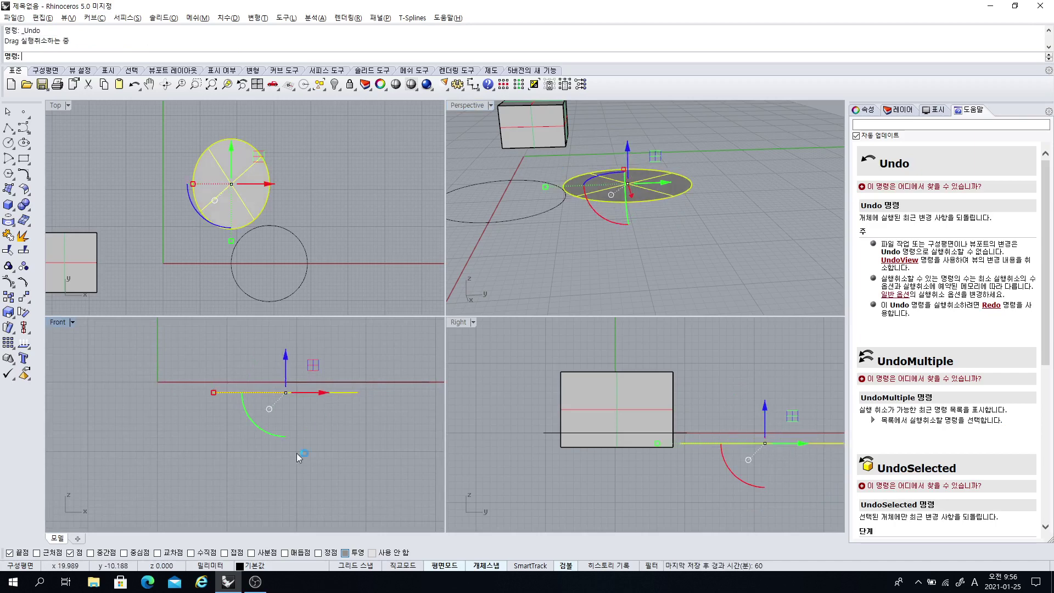
Rotate the elliptical surface exactly 90 degrees about the Y axis in the Front viewport with the gumball's green arc
{"action": "left_click", "coordinate": [268, 447]}
{"action": "left_click", "coordinate": [273, 394]}
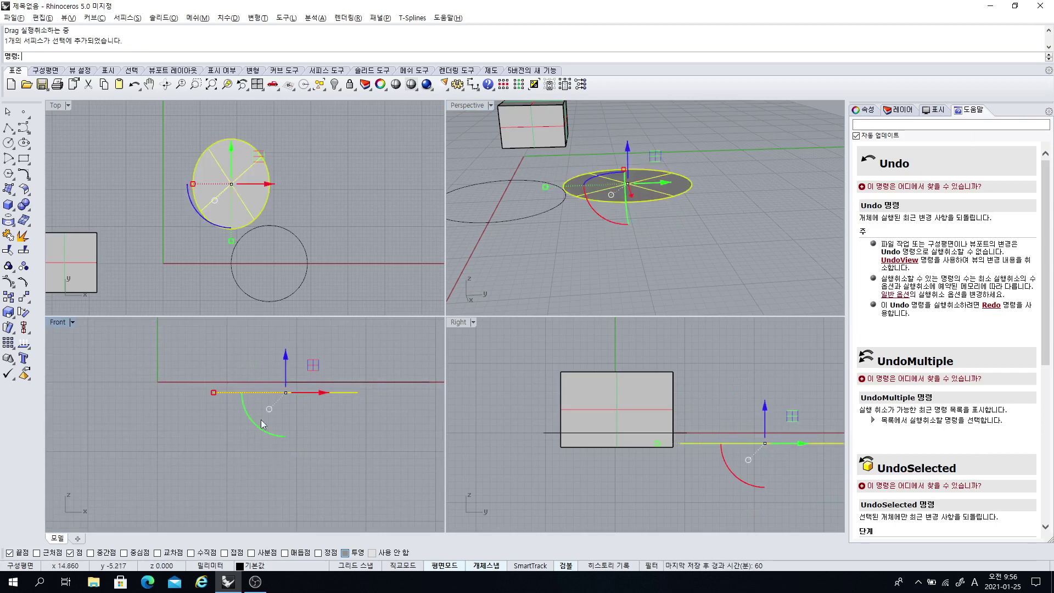
{"action": "left_click", "coordinate": [255, 426]}
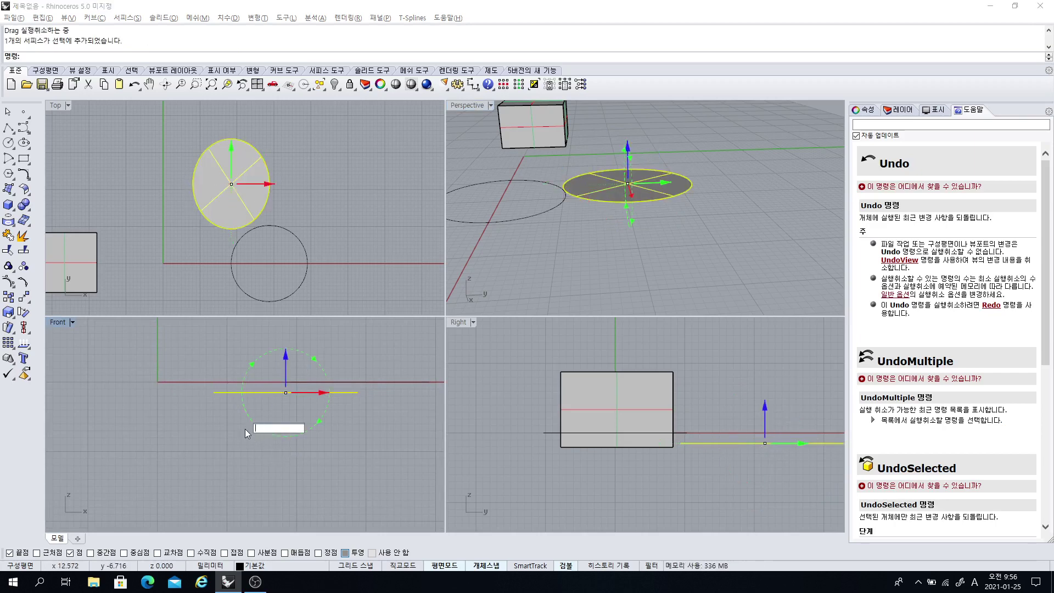
{"action": "type", "text": "90"}
{"action": "key", "text": "Return"}
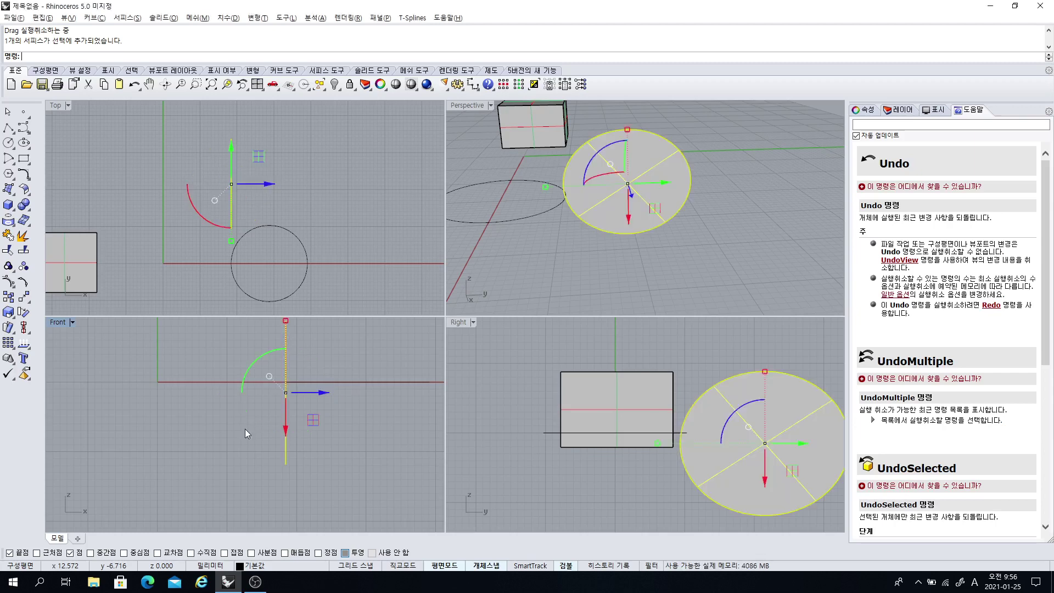
{"action": "left_click", "coordinate": [348, 216]}
{"action": "left_click", "coordinate": [694, 186]}
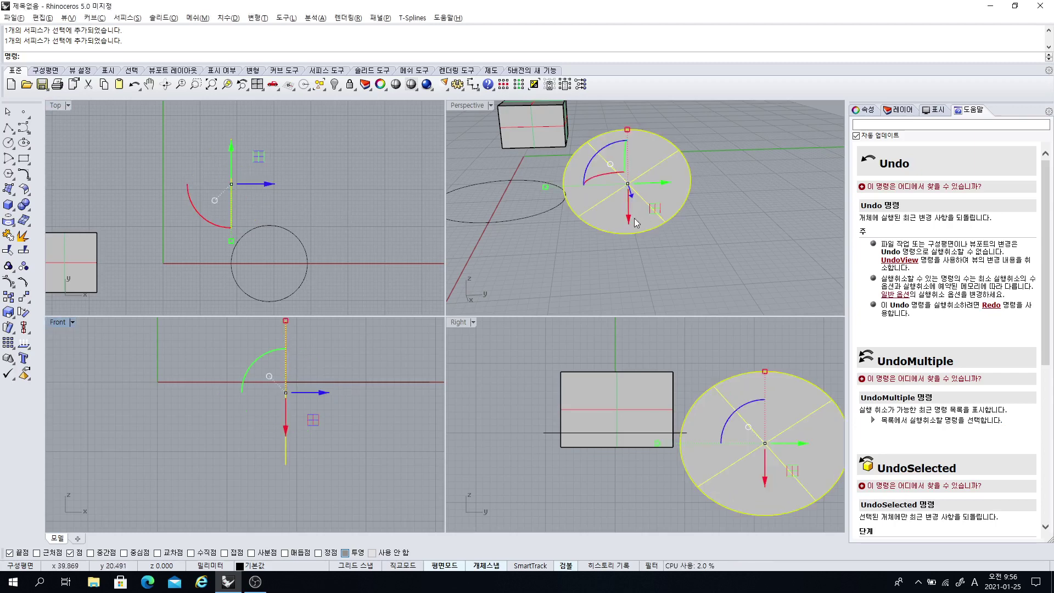
Move the upright surface an exact distance along the gumball's blue axis in Perspective and deselect it
{"action": "right_click_drag", "start_coordinate": [635, 222], "coordinate": [714, 200]}
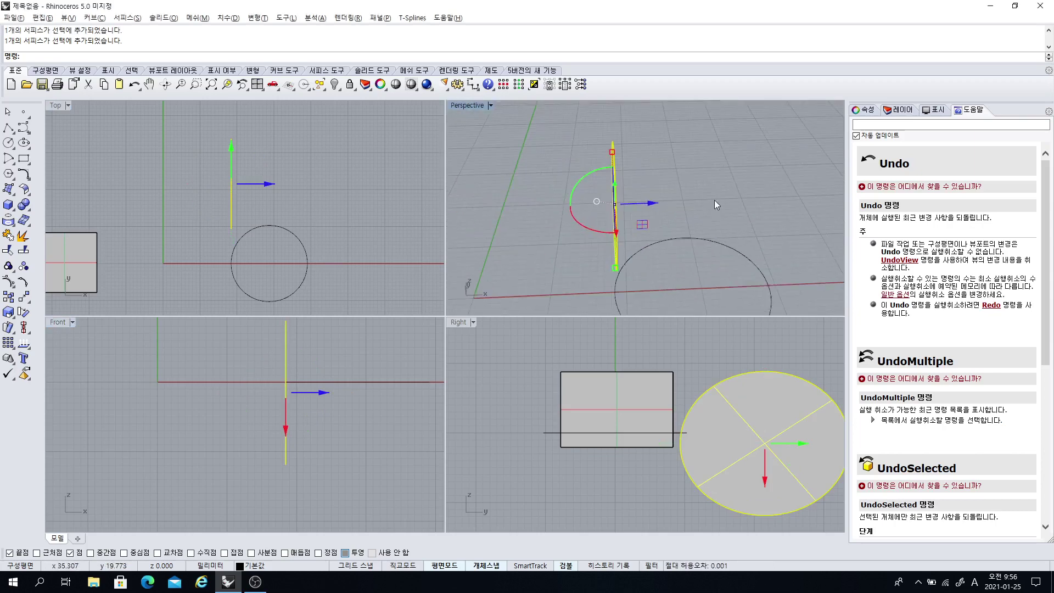
{"action": "left_click", "coordinate": [657, 201]}
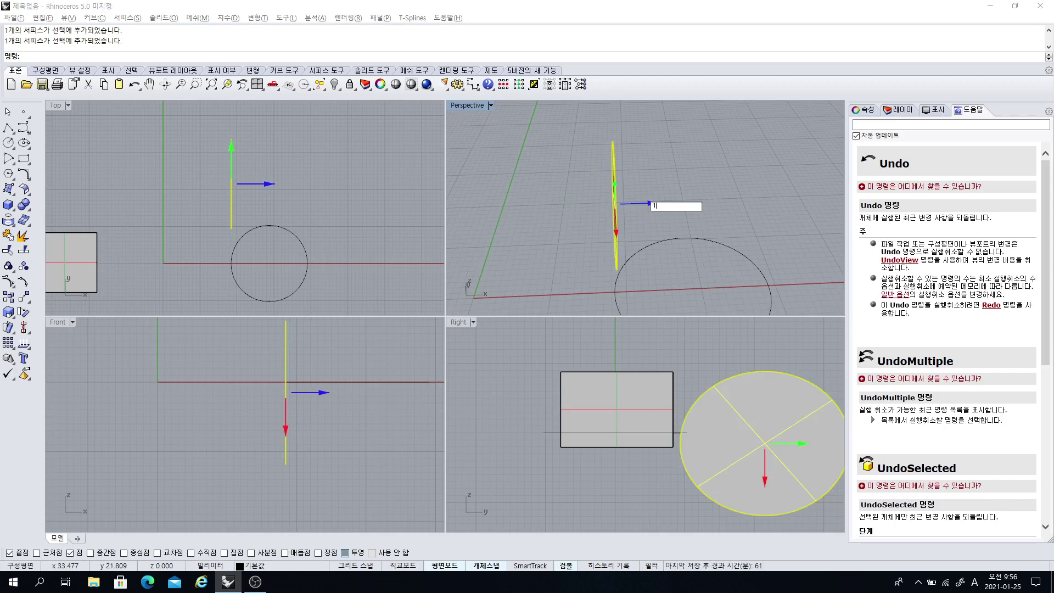
{"action": "key", "text": "Escape"}
{"action": "key", "text": "Escape"}
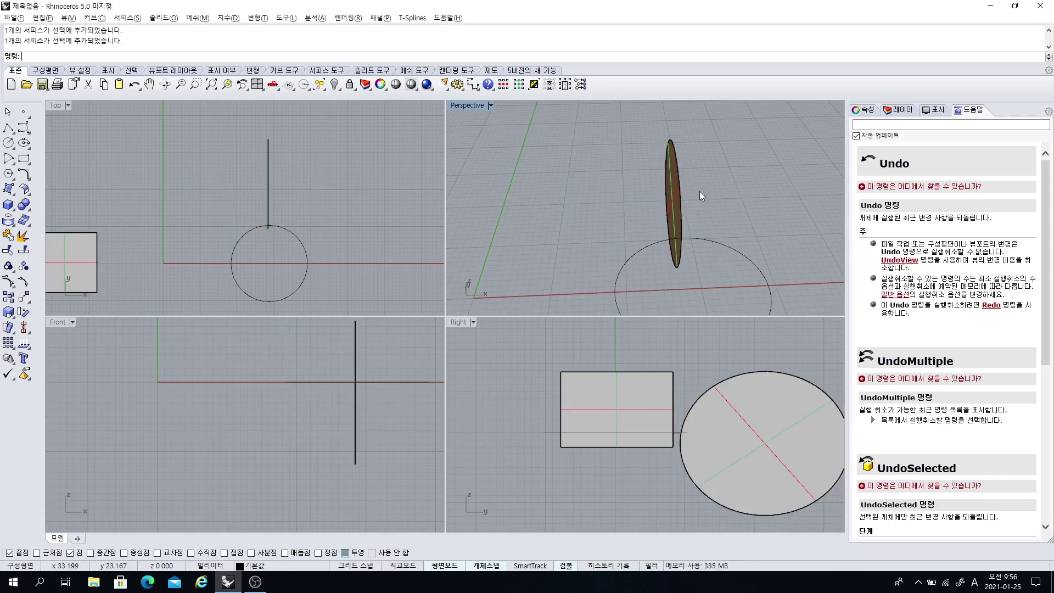
Scale the upright surface vertically by a factor of 2 with the gumball's red scale handle and deselect it
{"action": "right_click_drag", "start_coordinate": [699, 191], "coordinate": [604, 167]}
{"action": "left_click", "coordinate": [581, 196]}
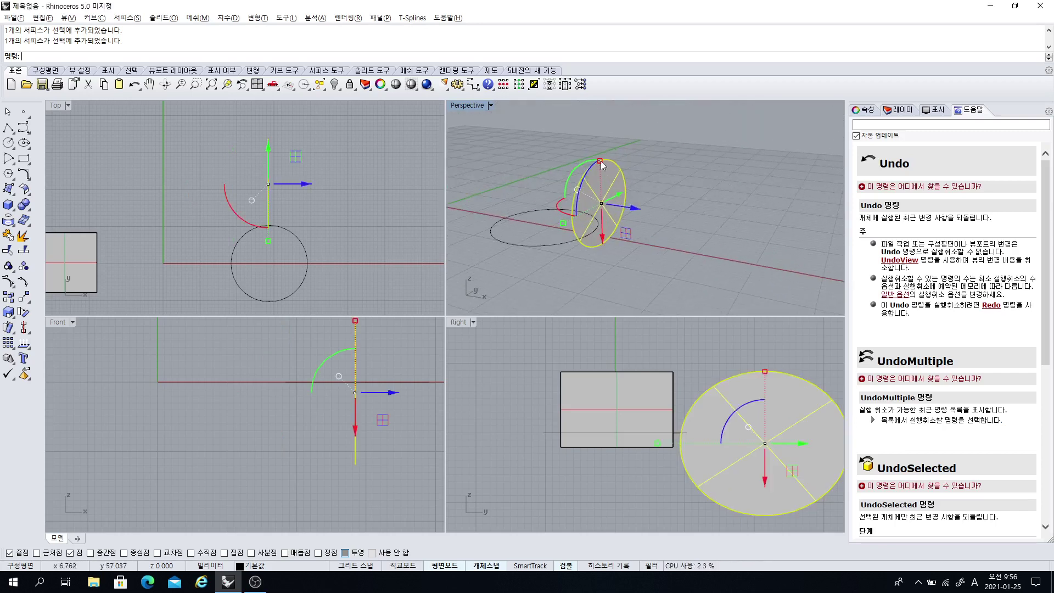
{"action": "left_click", "coordinate": [601, 161]}
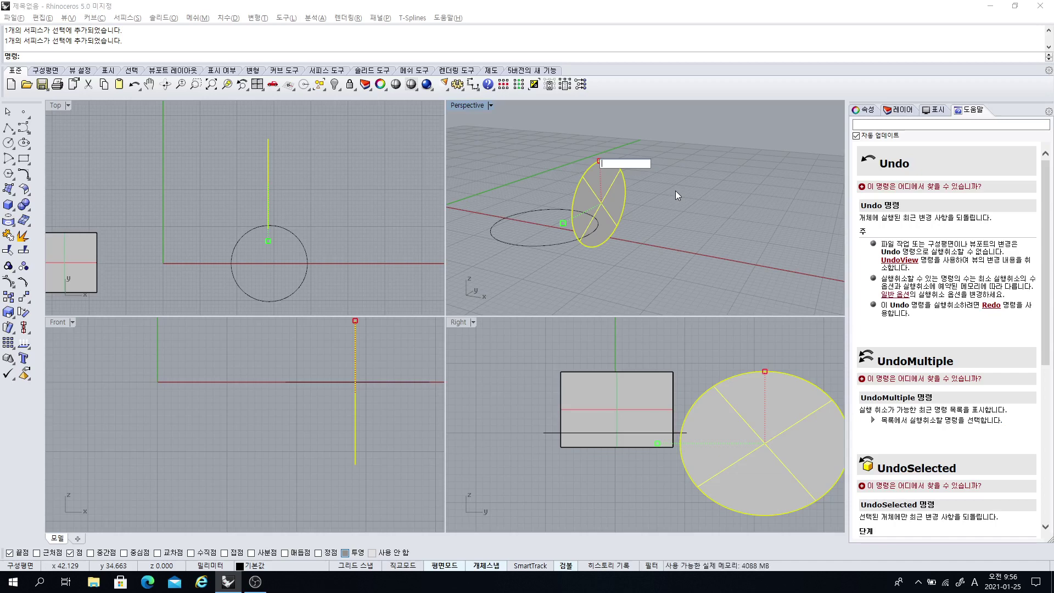
{"action": "type", "text": "2"}
{"action": "key", "text": "Return"}
{"action": "left_click", "coordinate": [650, 188]}
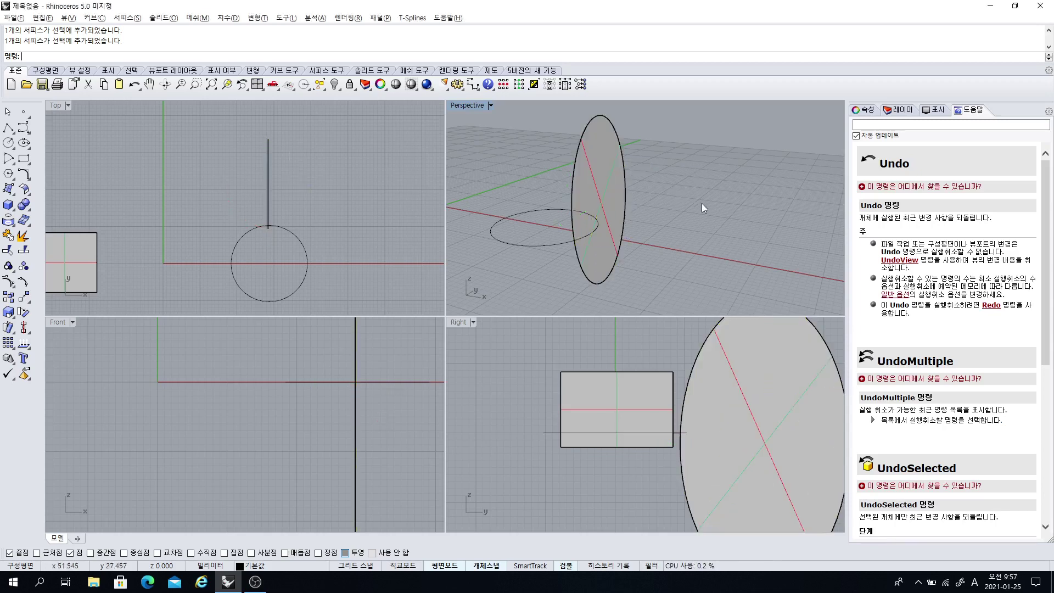
{"action": "scroll", "coordinate": [701, 203], "scroll_direction": "down", "scroll_amount": 5}
{"action": "right_click_drag", "start_coordinate": [702, 203], "coordinate": [619, 228]}
{"action": "scroll", "coordinate": [338, 390], "scroll_direction": "down", "scroll_amount": 10}
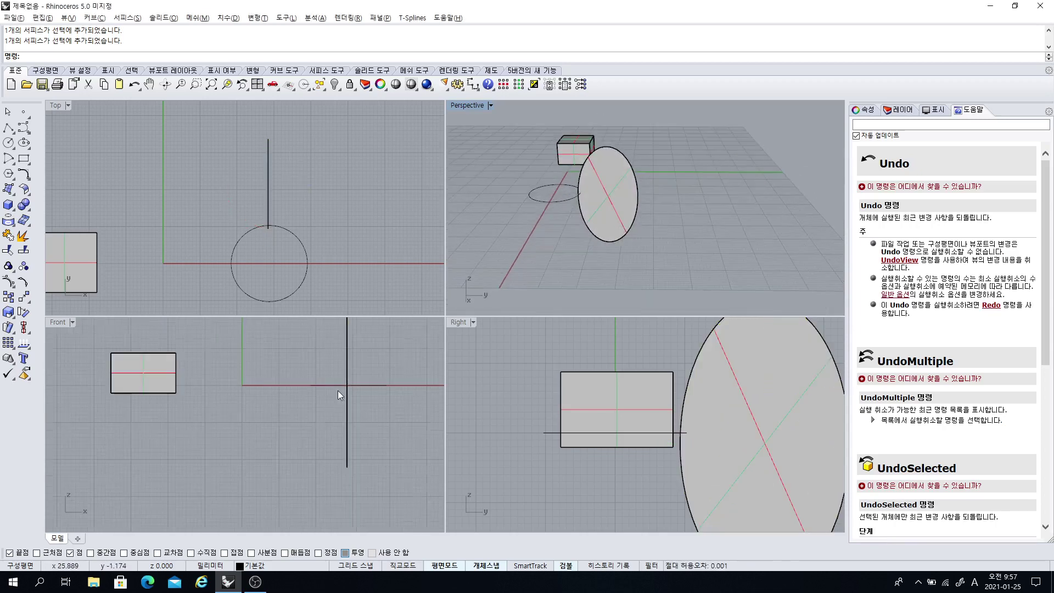
{"action": "right_click_drag", "start_coordinate": [340, 391], "coordinate": [320, 405]}
{"action": "right_click_drag", "start_coordinate": [271, 268], "coordinate": [262, 227]}
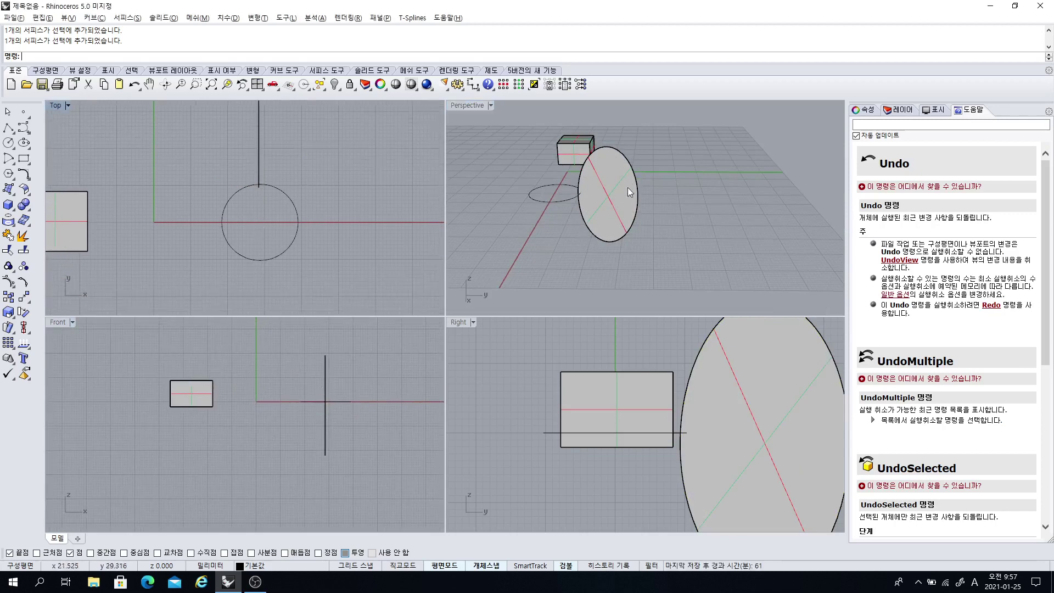
Open the numeric entry of the gumball's green scale handle on the upright surface and dismiss it
{"action": "right_click_drag", "start_coordinate": [627, 187], "coordinate": [641, 212]}
{"action": "left_click", "coordinate": [623, 211]}
{"action": "scroll", "coordinate": [624, 211], "scroll_direction": "up", "scroll_amount": 3}
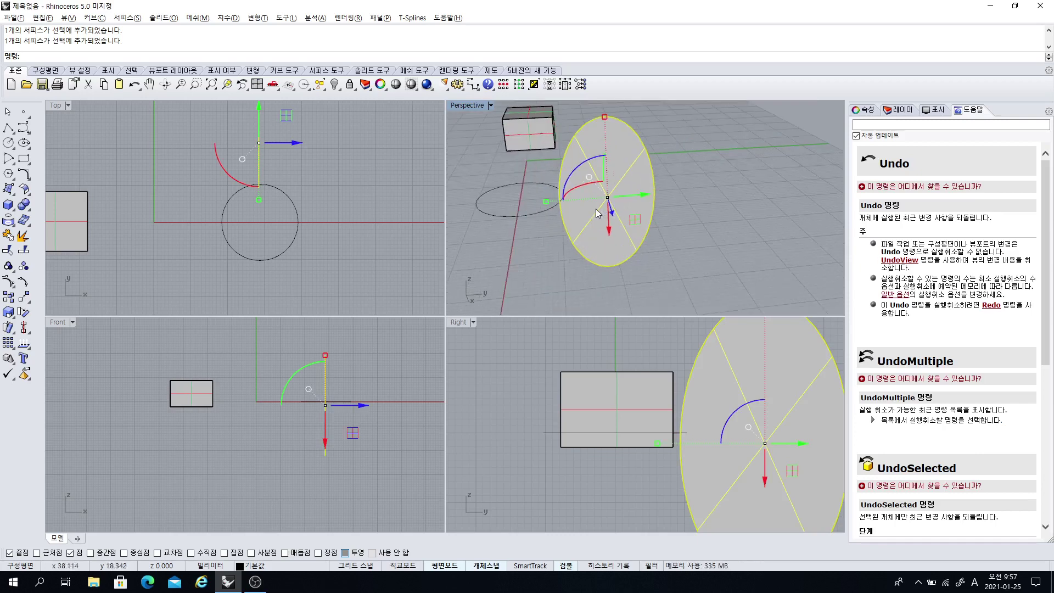
{"action": "left_click", "coordinate": [545, 203]}
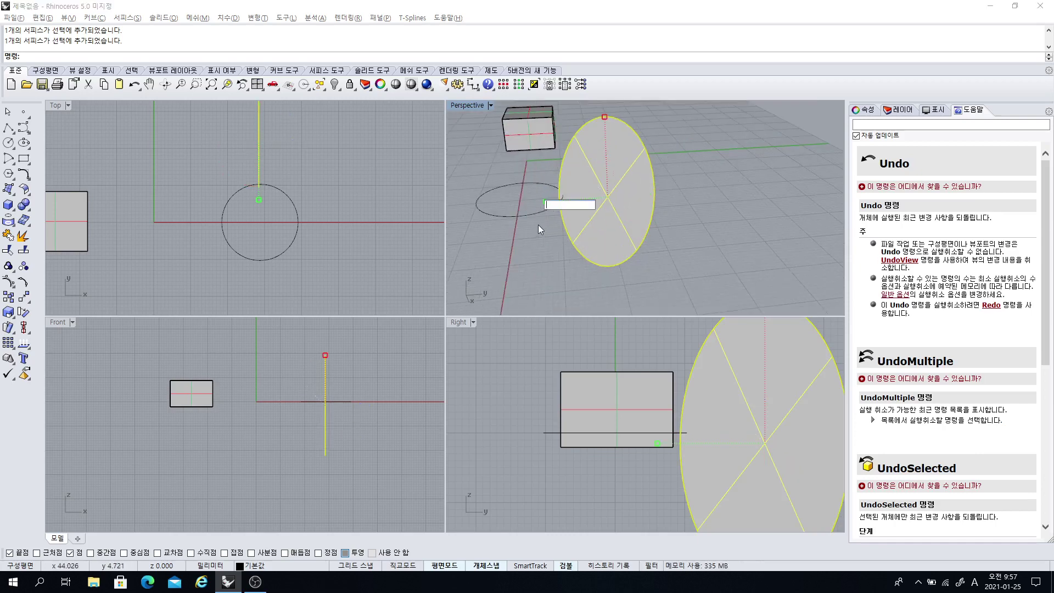
{"action": "left_click", "coordinate": [519, 231]}
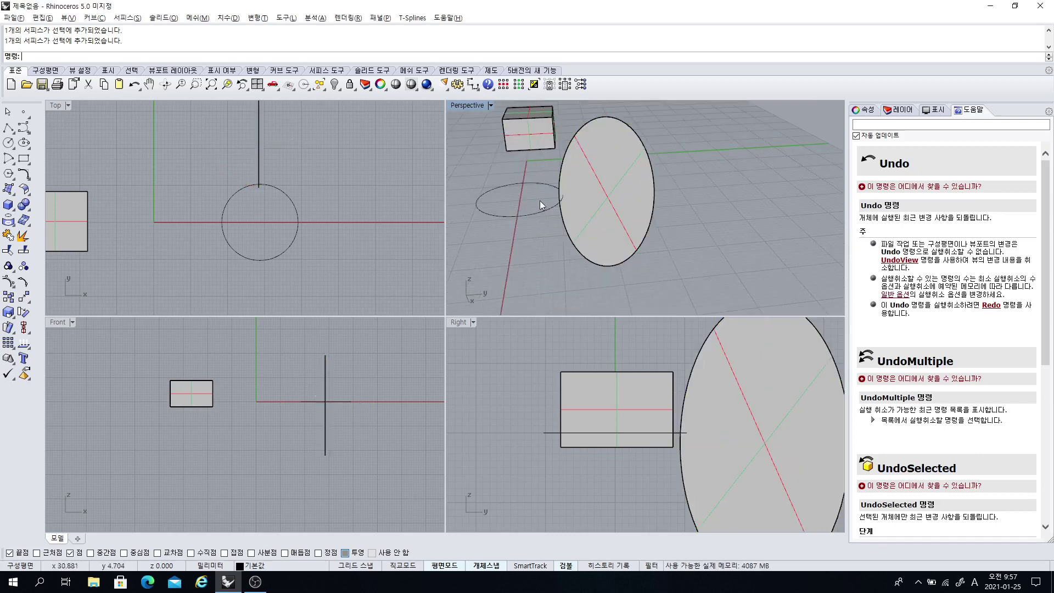
Scale the upright surface horizontally by a factor of 2 with the gumball's green scale handle and deselect it
{"action": "left_click", "coordinate": [581, 211]}
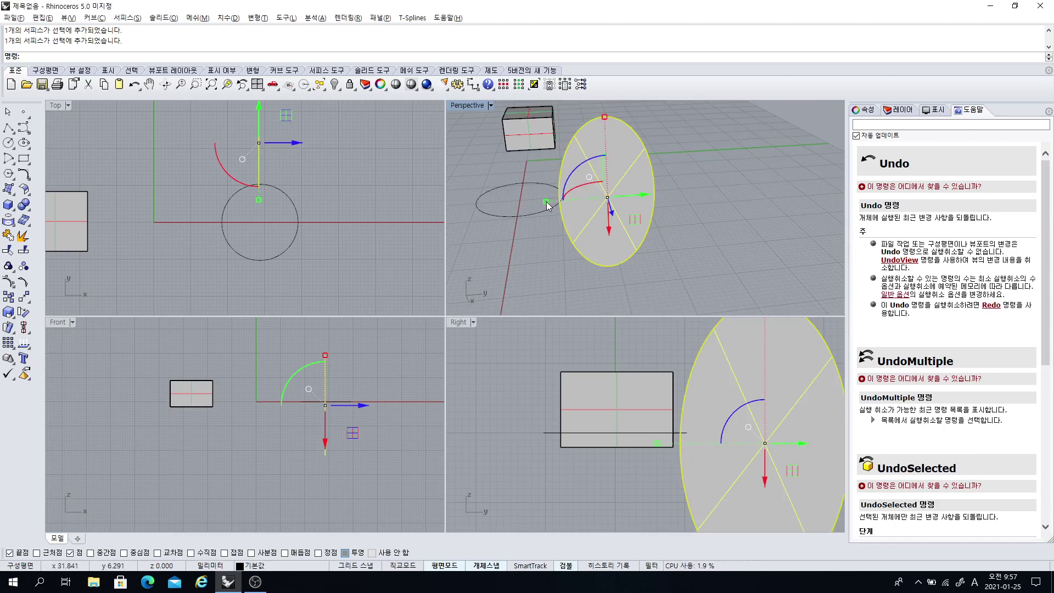
{"action": "left_click", "coordinate": [547, 202]}
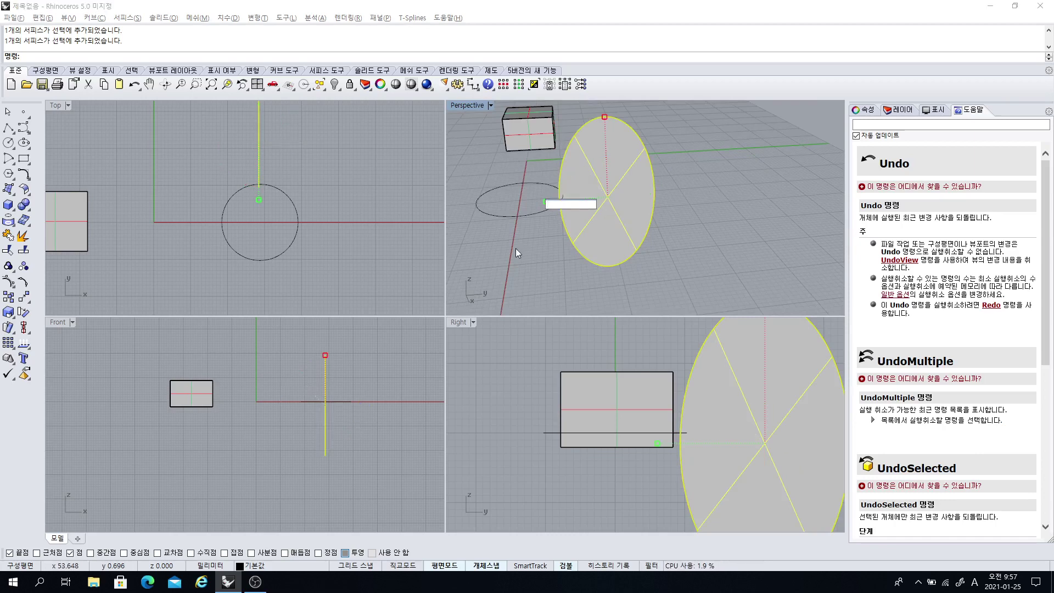
{"action": "type", "text": "2"}
{"action": "key", "text": "Return"}
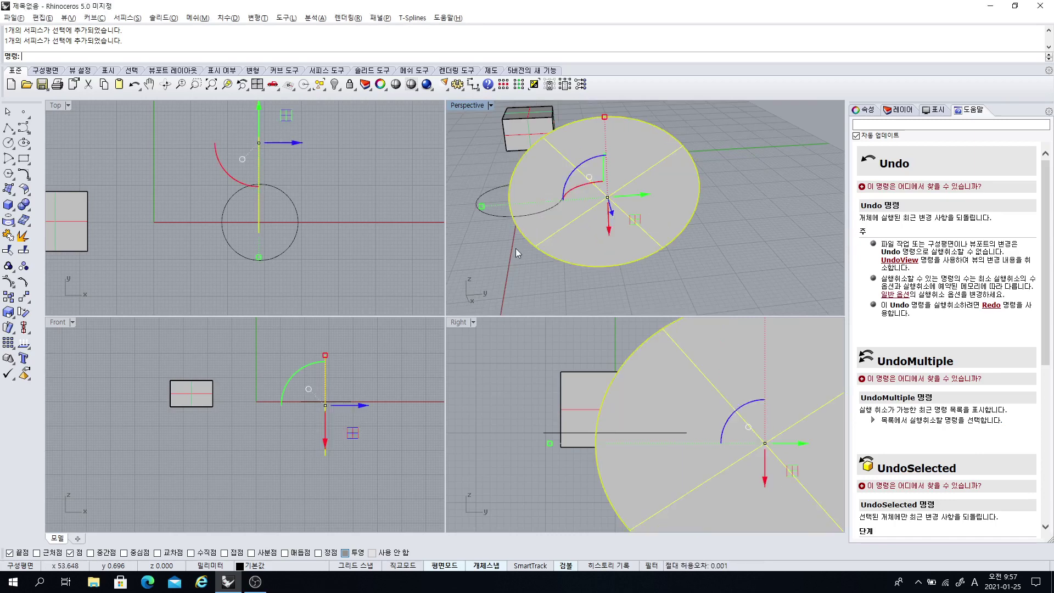
{"action": "key", "text": "Escape"}
Scale the upright surface uniformly in both directions by a factor of 2 from the gumball's green scale handle
{"action": "mouse_move", "coordinate": [617, 200]}
{"action": "right_mouse_down"}
{"action": "mouse_move", "coordinate": [759, 216]}
{"action": "mouse_move", "coordinate": [617, 199]}
{"action": "mouse_move", "coordinate": [650, 253]}
{"action": "mouse_move", "coordinate": [615, 209]}
{"action": "right_mouse_up"}
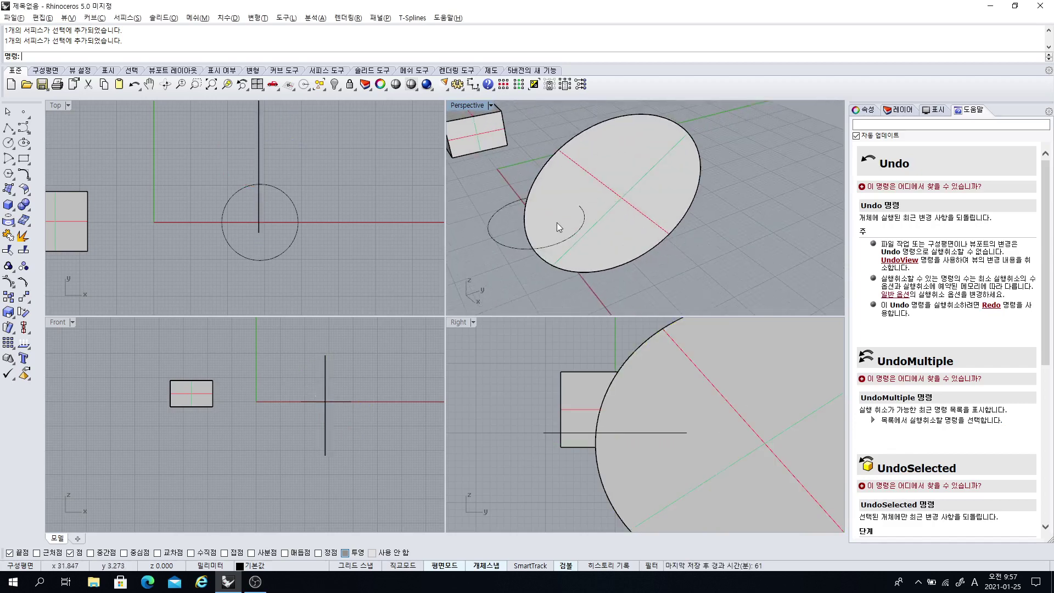
{"action": "scroll", "coordinate": [557, 221], "scroll_direction": "down", "scroll_amount": 4}
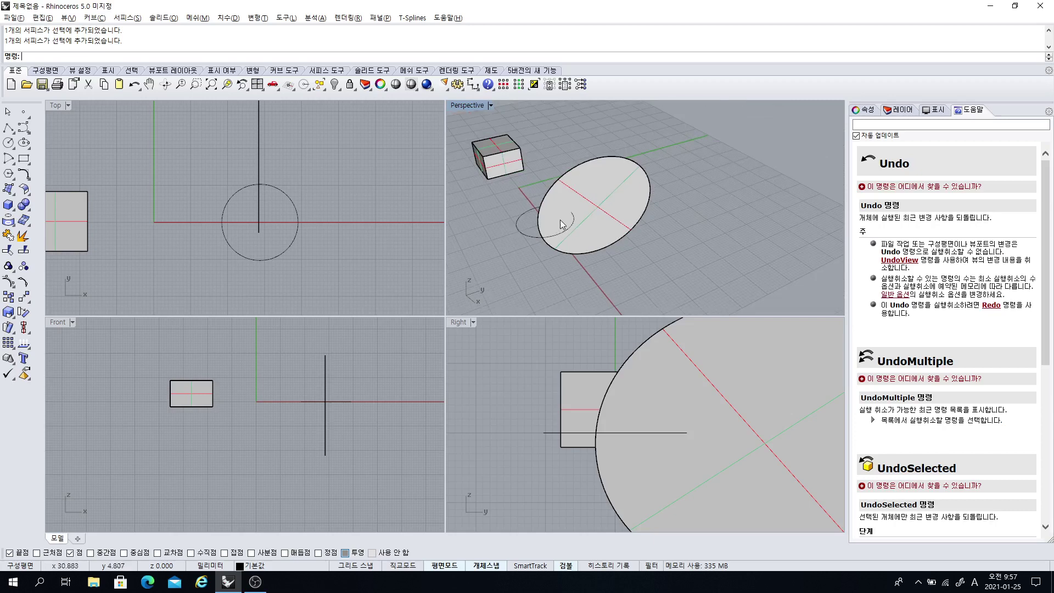
{"action": "right_click_drag", "start_coordinate": [608, 209], "coordinate": [531, 232]}
{"action": "left_click", "coordinate": [580, 197]}
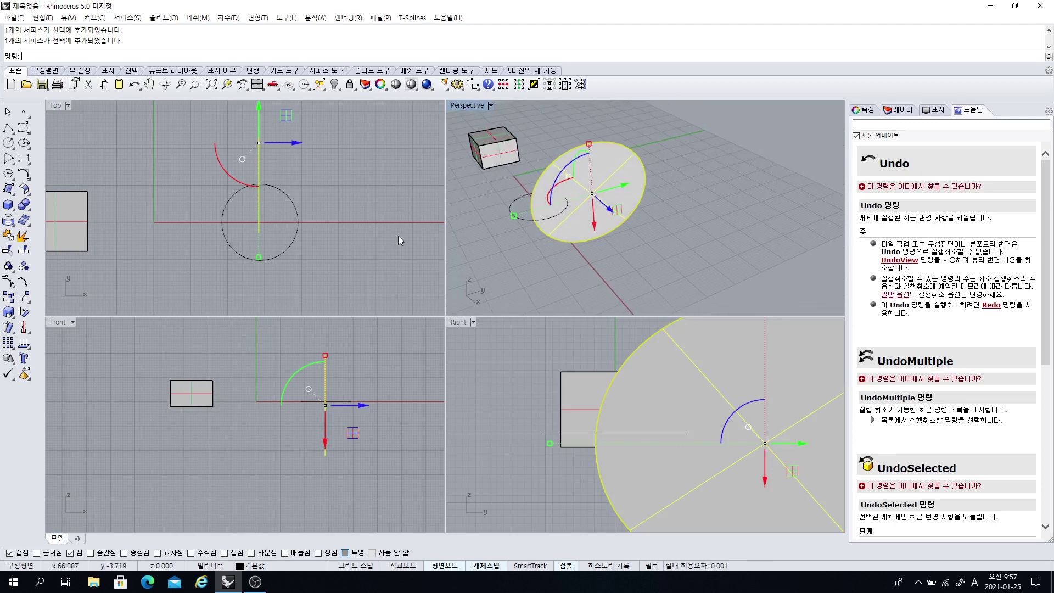
{"action": "left_click", "coordinate": [514, 217]}
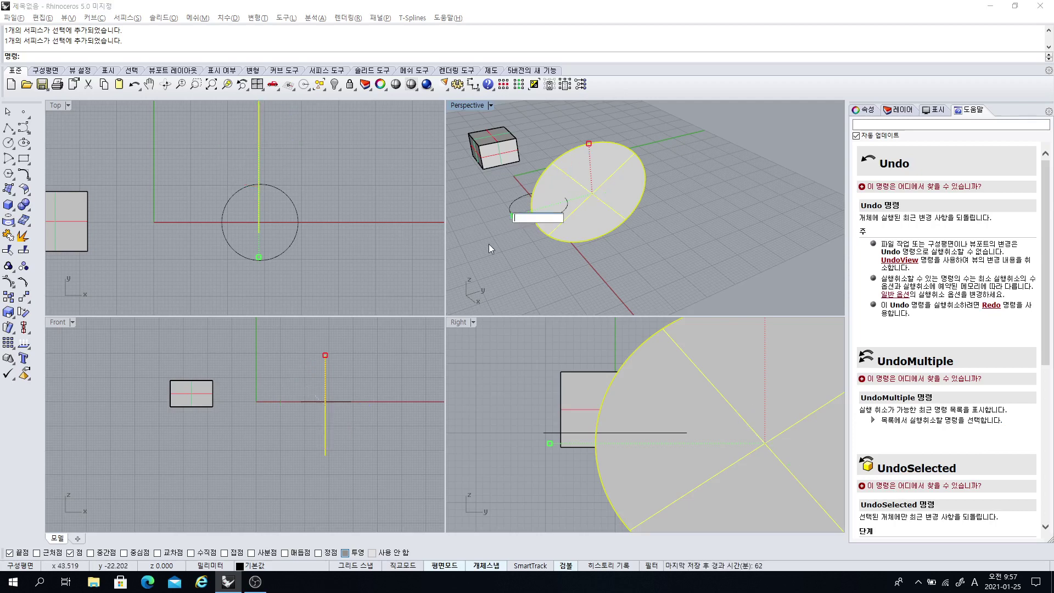
{"action": "type", "text": "2"}
{"action": "key", "text": "Return"}
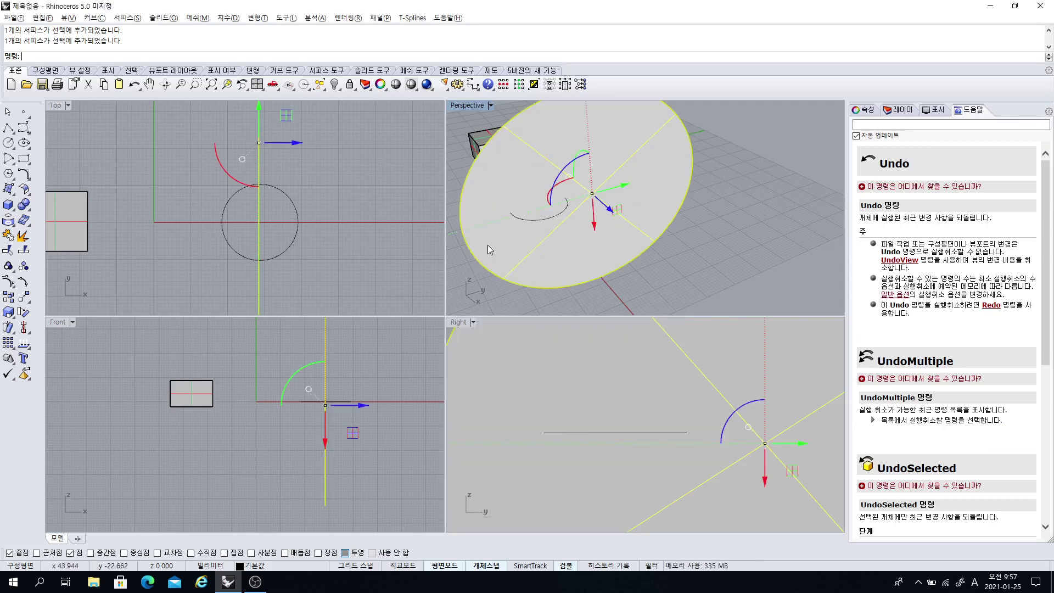
Delete the enlarged upright surface, and clear the remaining circle and box from the scene
{"action": "scroll", "coordinate": [536, 271], "scroll_direction": "down", "scroll_amount": 3}
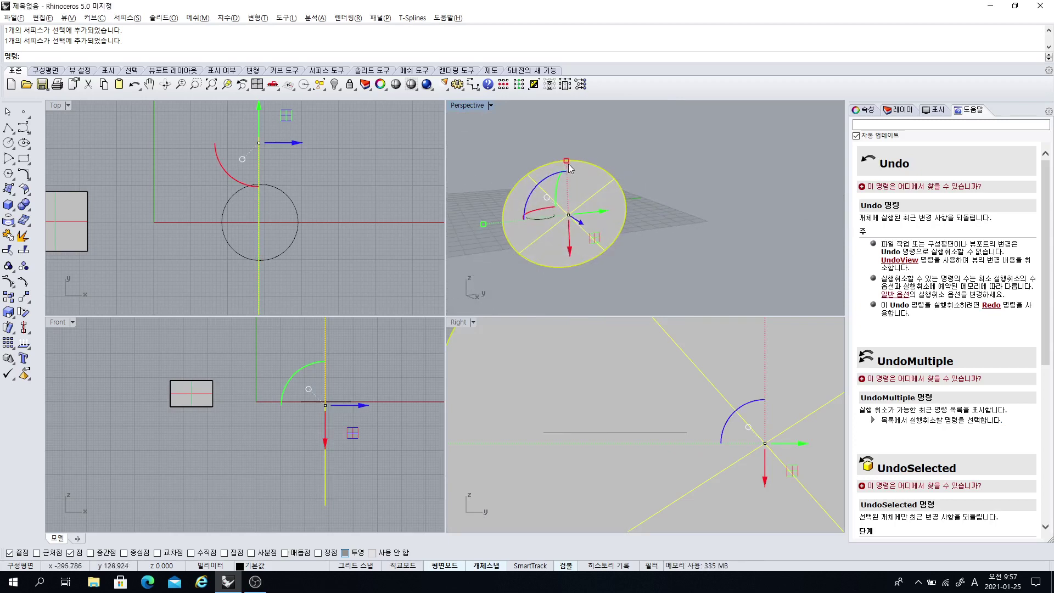
{"action": "right_click_drag", "start_coordinate": [564, 243], "coordinate": [630, 256]}
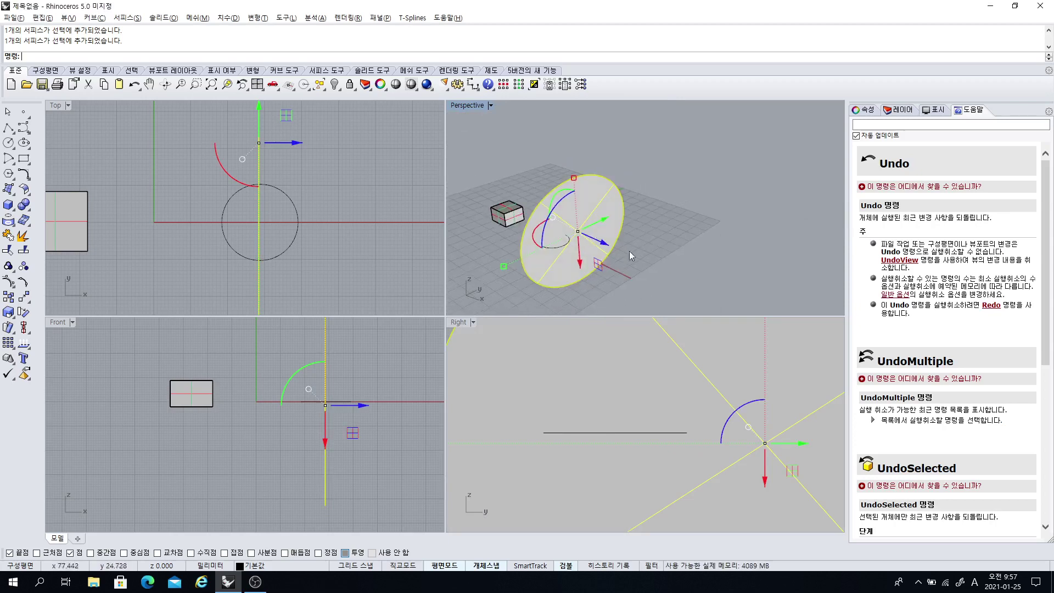
{"action": "scroll", "coordinate": [611, 242], "scroll_direction": "down", "scroll_amount": 2}
{"action": "key", "text": "Delete"}
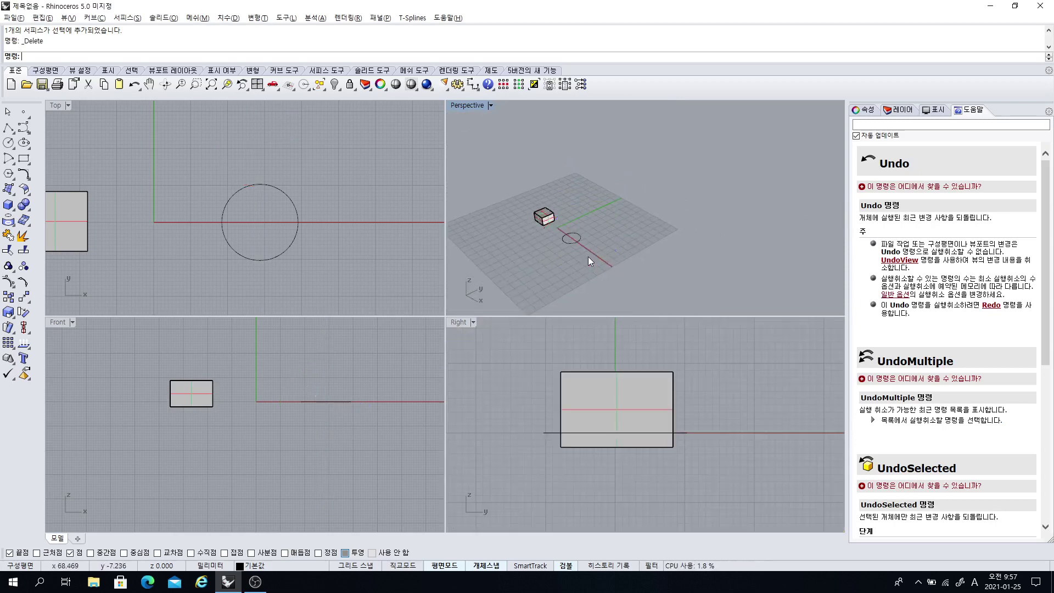
{"action": "left_click_drag", "start_coordinate": [500, 192], "coordinate": [505, 197]}
{"action": "key", "text": "Delete"}
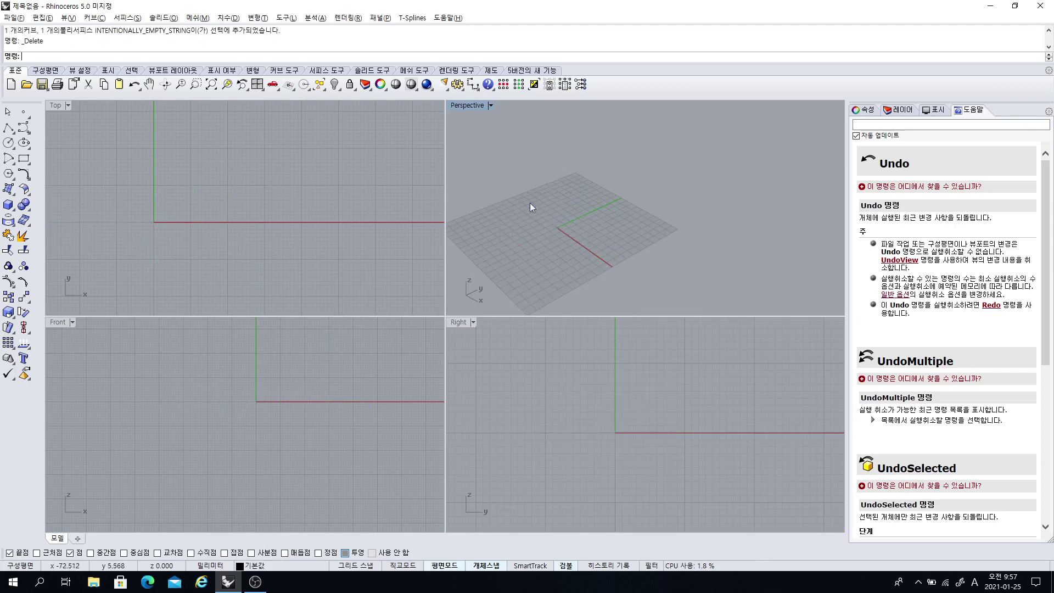
{"action": "scroll", "coordinate": [529, 202], "scroll_direction": "up", "scroll_amount": 5}
{"action": "mouse_move", "coordinate": [533, 250]}
{"action": "right_mouse_down"}
{"action": "mouse_move", "coordinate": [602, 221]}
{"action": "mouse_move", "coordinate": [555, 250]}
{"action": "right_mouse_up"}
{"action": "right_click_drag", "start_coordinate": [534, 310], "coordinate": [604, 222]}
{"action": "right_click_drag", "start_coordinate": [214, 232], "coordinate": [314, 207]}
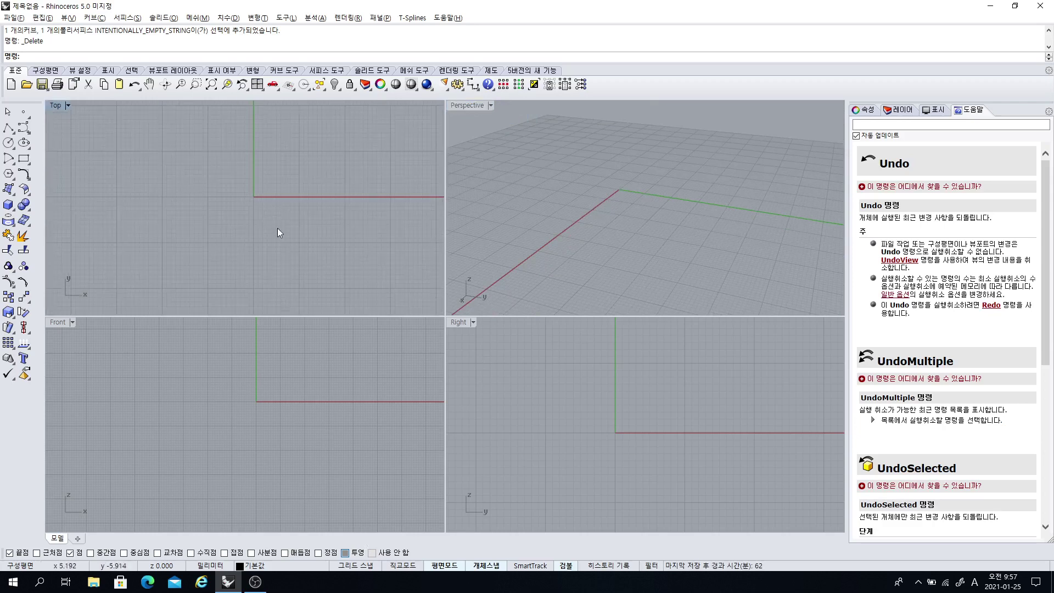
{"action": "right_click_drag", "start_coordinate": [342, 449], "coordinate": [290, 437]}
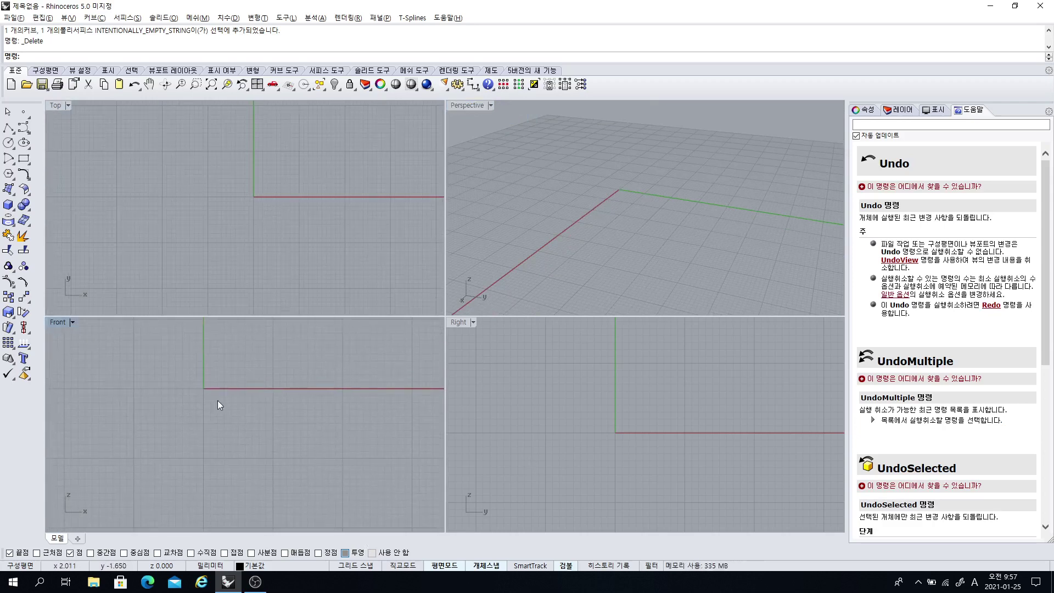
{"action": "right_click_drag", "start_coordinate": [218, 401], "coordinate": [225, 436]}
{"action": "right_click_drag", "start_coordinate": [259, 200], "coordinate": [227, 222]}
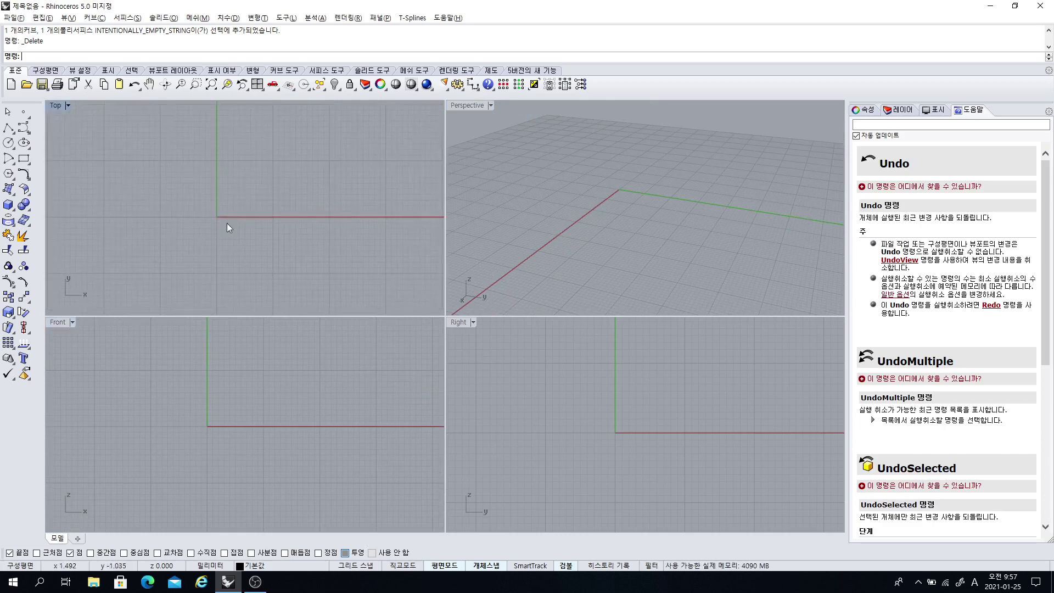
{"action": "right_click_drag", "start_coordinate": [568, 226], "coordinate": [618, 236]}
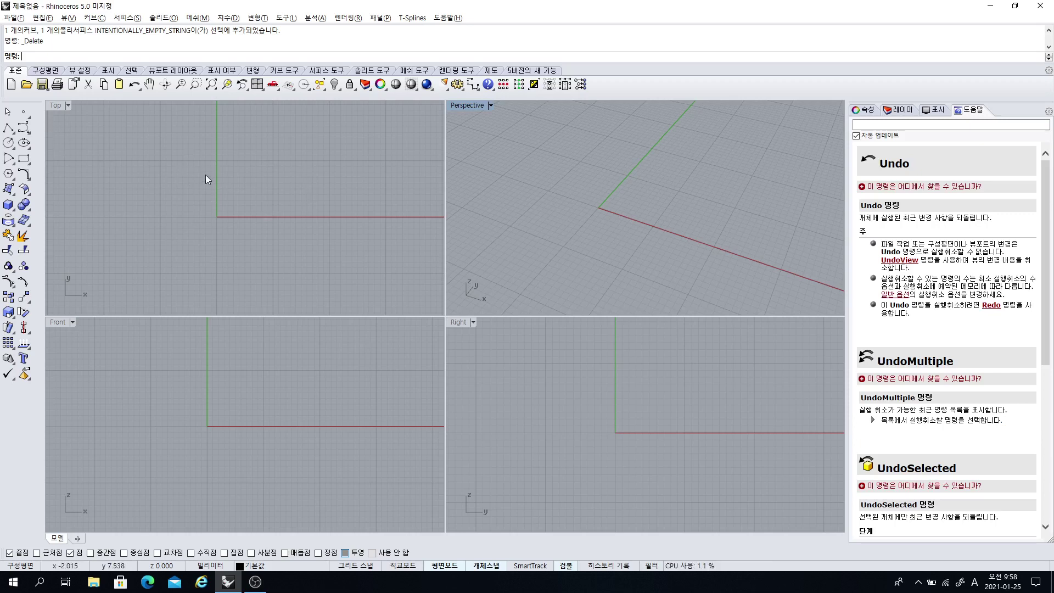
{"action": "left_click", "coordinate": [13, 132]}
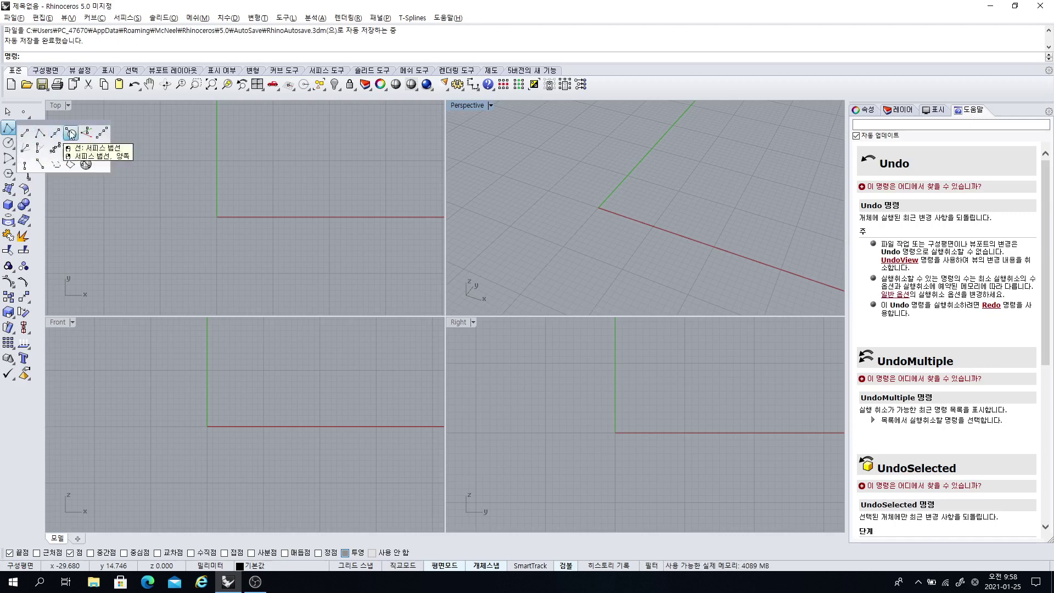
{"action": "left_click", "coordinate": [131, 238]}
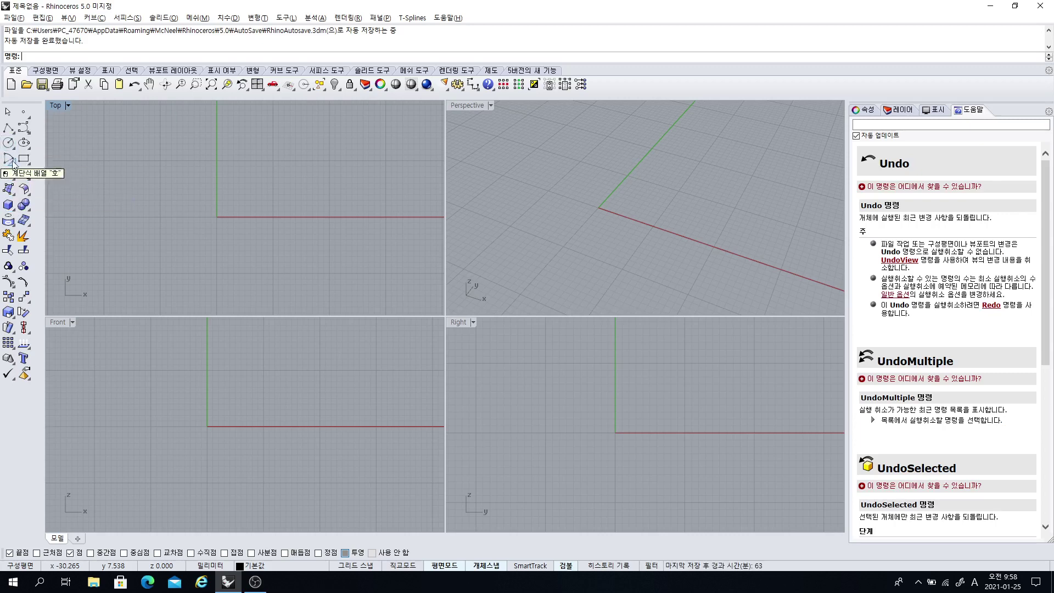
Draw a circle near the origin in the Top viewport and fill it with a planar surface
{"action": "left_click", "coordinate": [8, 142]}
{"action": "left_click", "coordinate": [193, 193]}
{"action": "left_click", "coordinate": [191, 225]}
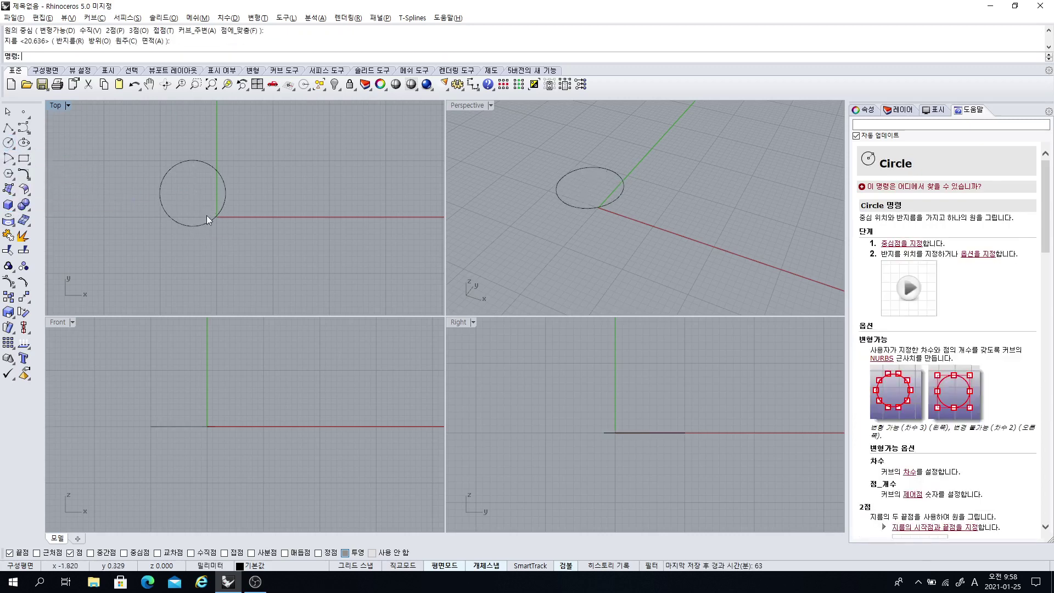
{"action": "left_click", "coordinate": [209, 219]}
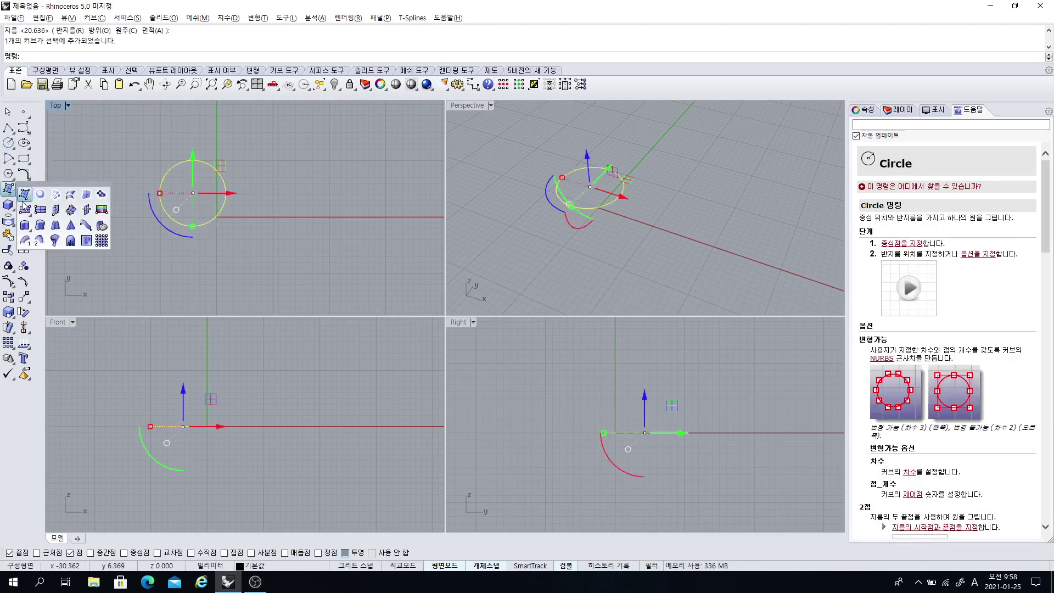
{"action": "left_click", "coordinate": [14, 192]}
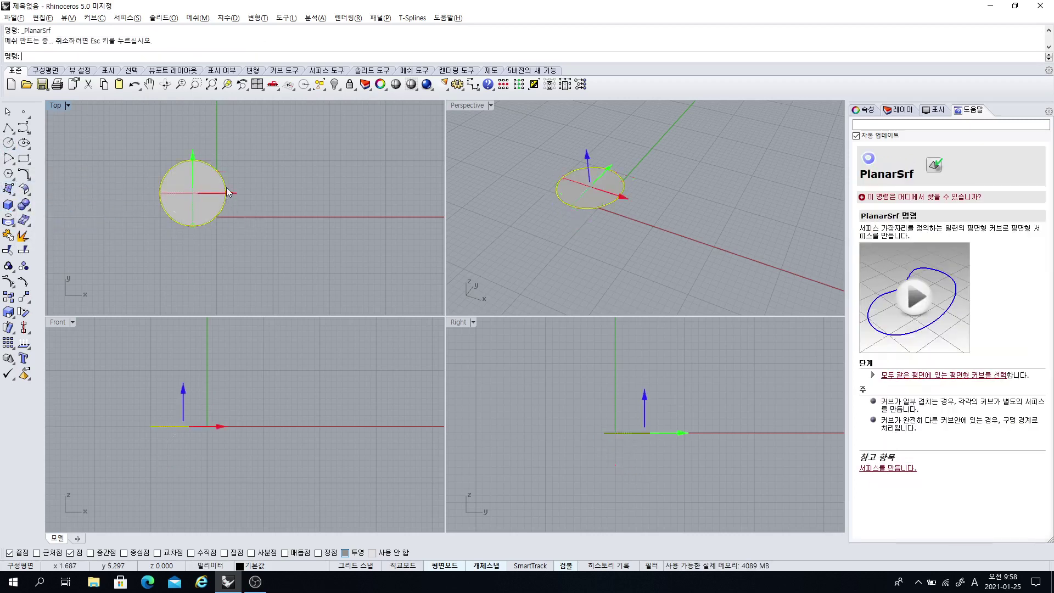
Move the circle curve off the surface along the gumball's red axis, and shift the disc surface within the ground plane in Perspective
{"action": "left_click_drag", "start_coordinate": [228, 192], "coordinate": [325, 212], "text": "alt"}
{"action": "right_click_drag", "start_coordinate": [466, 245], "coordinate": [547, 262]}
{"action": "scroll", "coordinate": [561, 238], "scroll_direction": "up", "scroll_amount": 2}
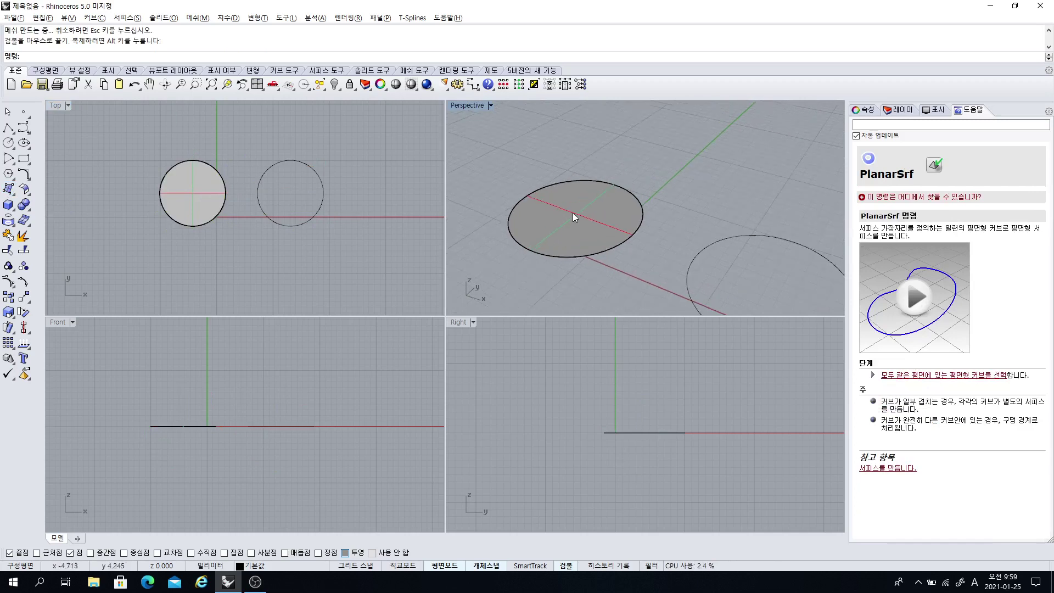
{"action": "left_click", "coordinate": [572, 212]}
{"action": "right_click_drag", "start_coordinate": [572, 212], "coordinate": [603, 176]}
{"action": "left_click_drag", "start_coordinate": [601, 195], "coordinate": [638, 187]}
Try copying the disc surface a short distance up along the gumball's blue axis, and undo the copy
{"action": "right_click_drag", "start_coordinate": [587, 208], "coordinate": [618, 189]}
{"action": "scroll", "coordinate": [616, 234], "scroll_direction": "up", "scroll_amount": 4}
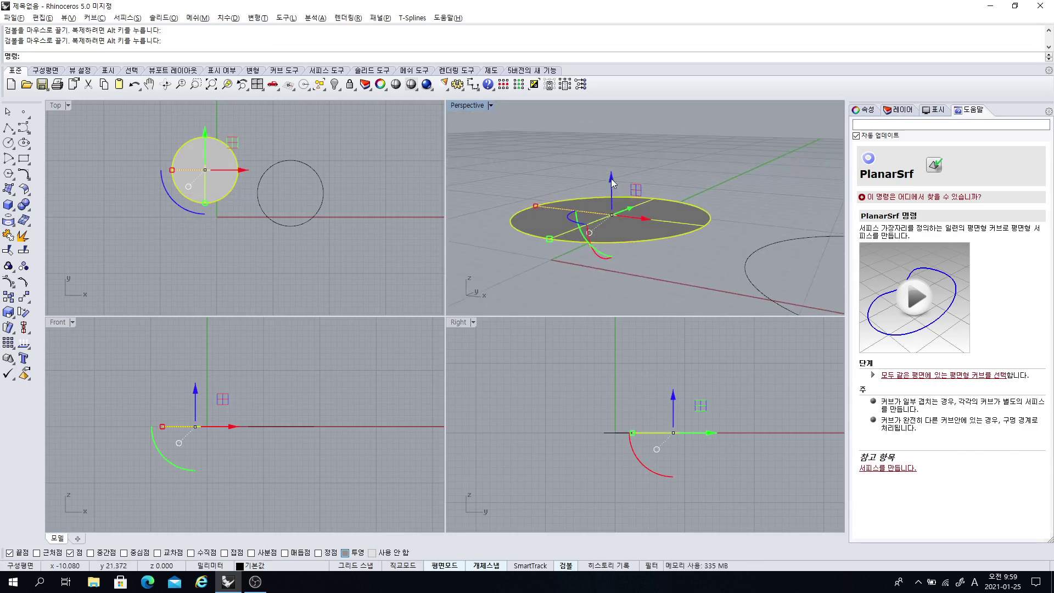
{"action": "left_click_drag", "start_coordinate": [611, 179], "coordinate": [610, 170]}
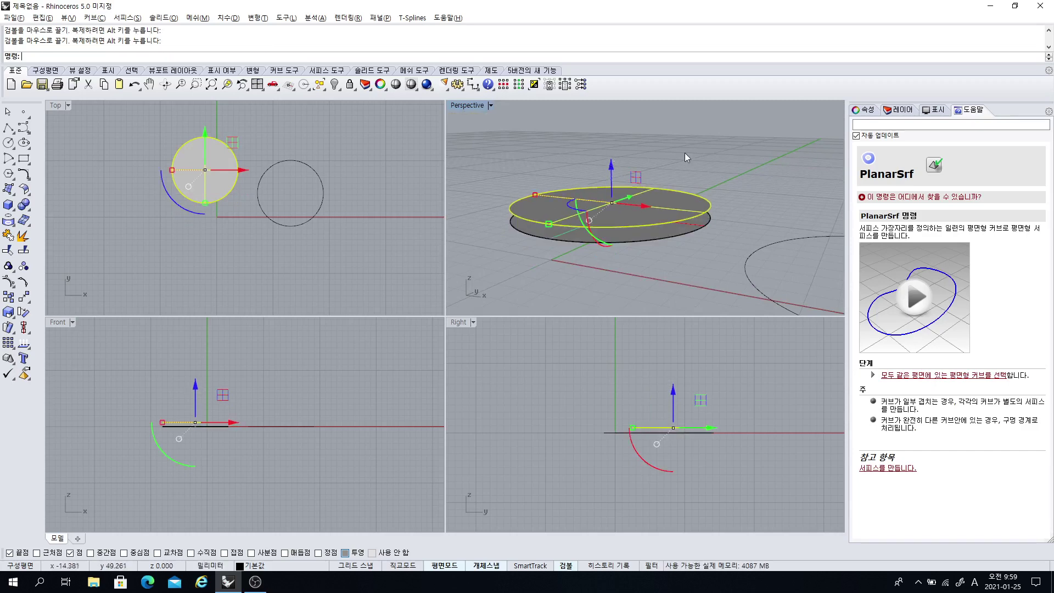
{"action": "left_click", "coordinate": [686, 152]}
{"action": "key", "text": "ctrl+z"}
Try extruding the disc surface upward into a solid with the gumball's blue arrow, and undo the extrusion
{"action": "right_click_drag", "start_coordinate": [686, 153], "coordinate": [632, 218]}
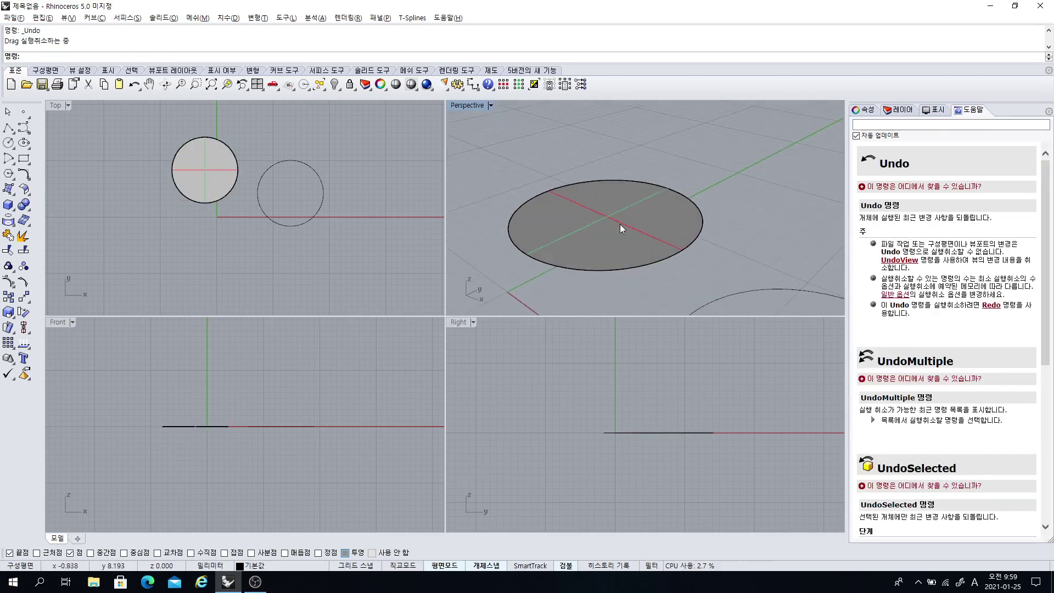
{"action": "scroll", "coordinate": [612, 230], "scroll_direction": "up", "scroll_amount": 3}
{"action": "left_click", "coordinate": [603, 236]}
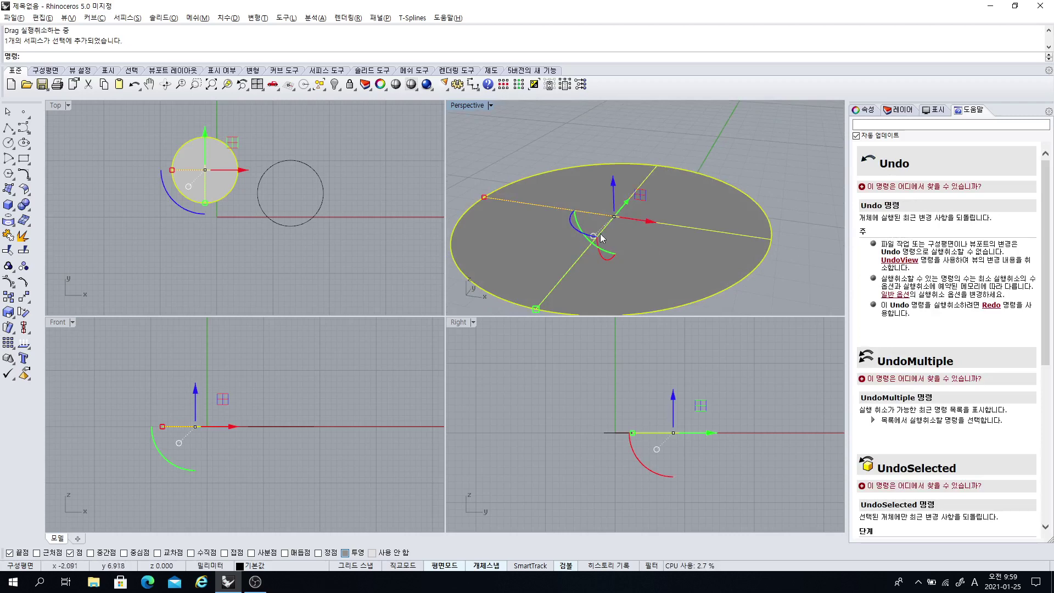
{"action": "scroll", "coordinate": [651, 239], "scroll_direction": "down", "scroll_amount": 3}
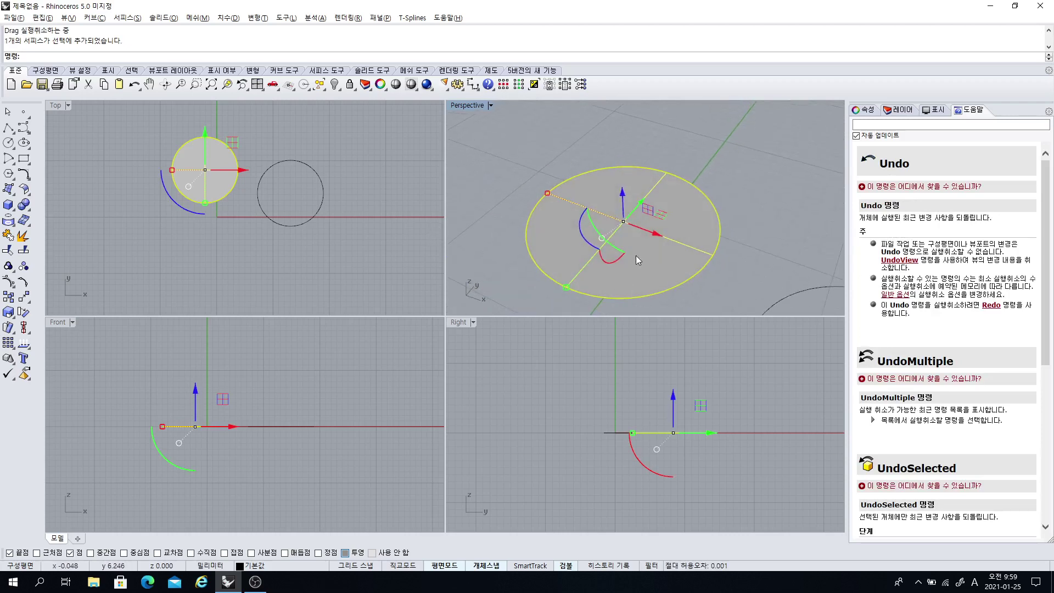
{"action": "right_click_drag", "start_coordinate": [645, 248], "coordinate": [595, 233]}
{"action": "left_click_drag", "start_coordinate": [629, 186], "coordinate": [678, 153]}
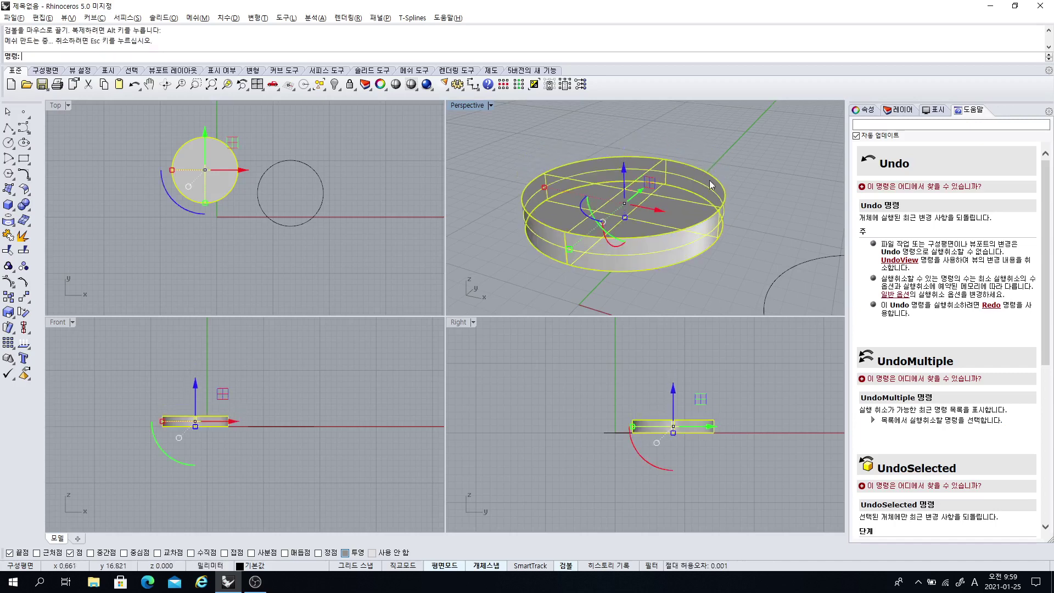
{"action": "left_click", "coordinate": [544, 288]}
{"action": "right_click_drag", "start_coordinate": [553, 281], "coordinate": [567, 265]}
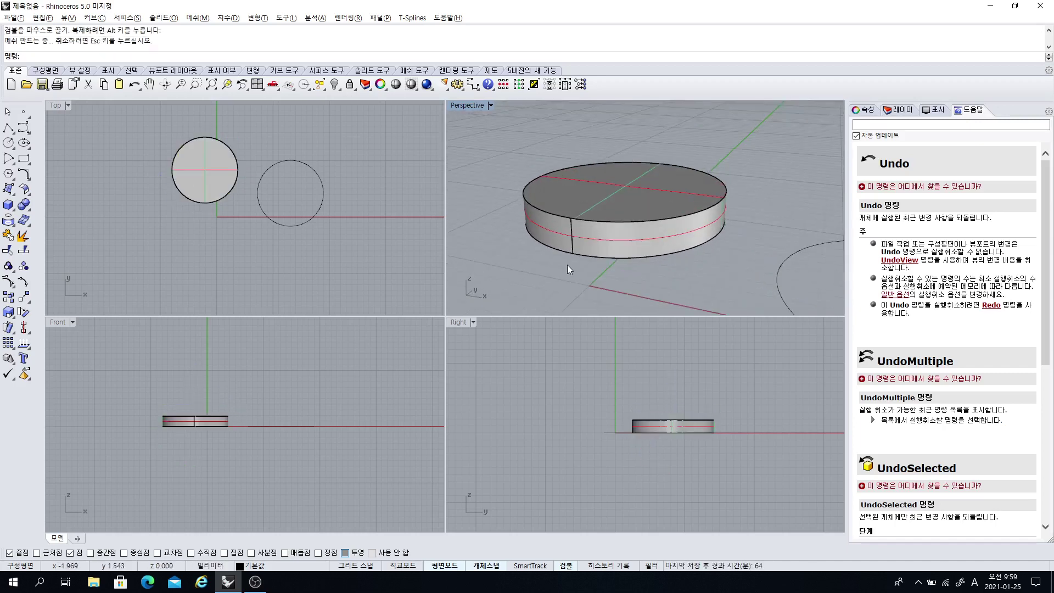
{"action": "key", "text": "ctrl+z"}
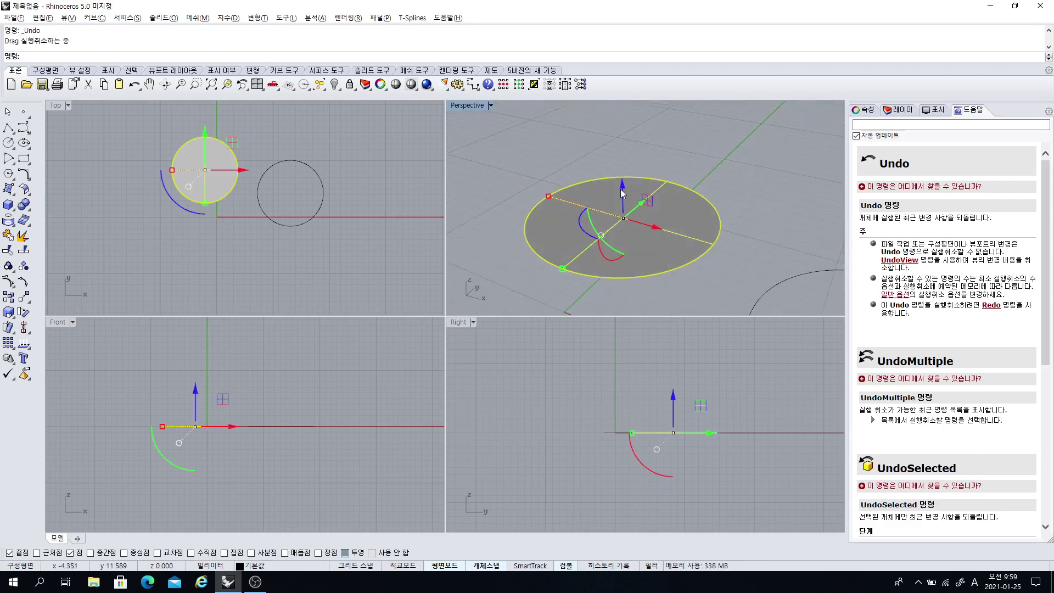
Extrude the disc surface upward about 2 mm with the gumball's blue arrow and deselect the resulting solid
{"action": "left_click_drag", "start_coordinate": [622, 189], "coordinate": [647, 156]}
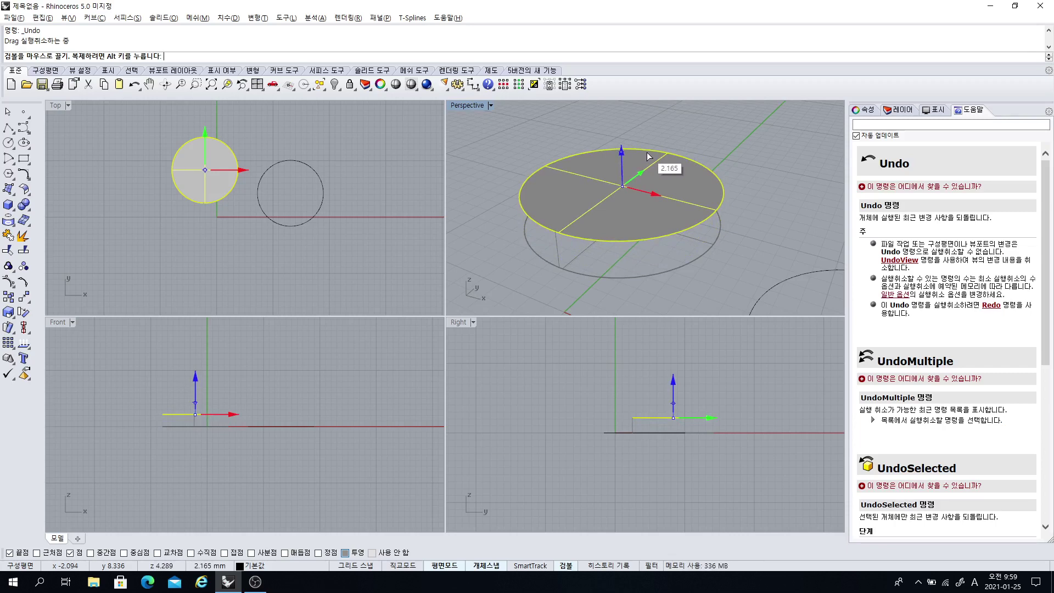
{"action": "left_click_drag", "start_coordinate": [648, 156], "coordinate": [648, 166]}
{"action": "left_click_drag", "start_coordinate": [648, 160], "coordinate": [654, 149]}
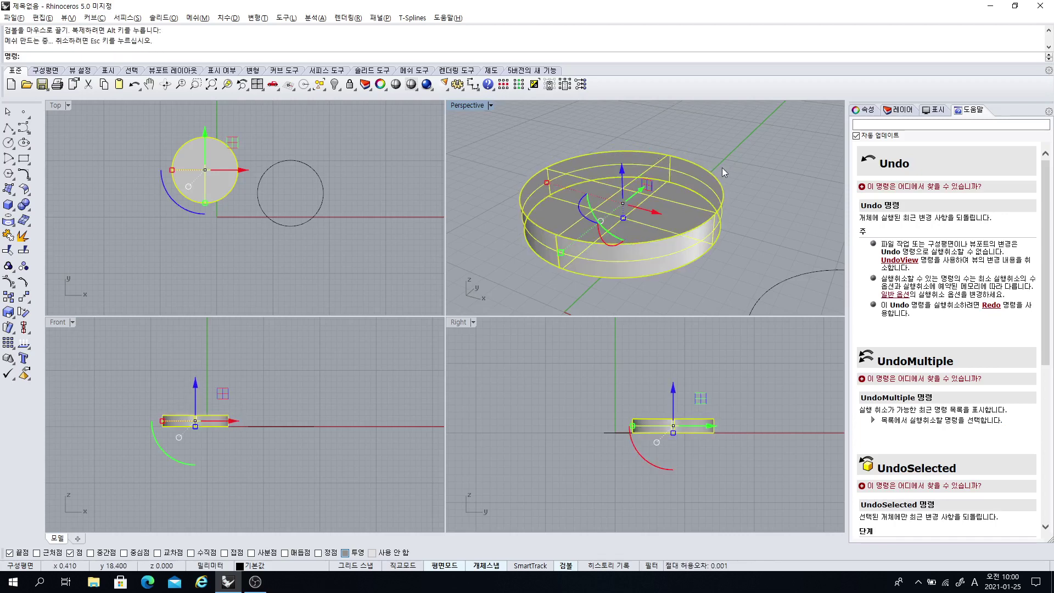
{"action": "left_click", "coordinate": [752, 233]}
Examine the extruded disc from several angles and check whether its faces select together as one object
{"action": "right_click_drag", "start_coordinate": [678, 249], "coordinate": [612, 237]}
{"action": "left_click", "coordinate": [636, 239]}
{"action": "key", "text": "Escape"}
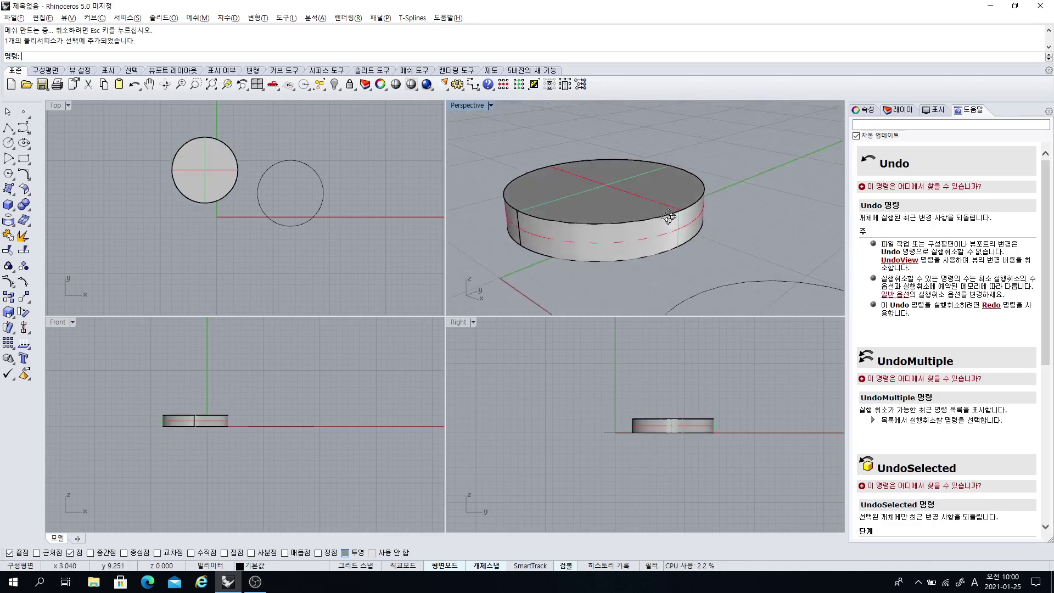
{"action": "left_click", "coordinate": [689, 241]}
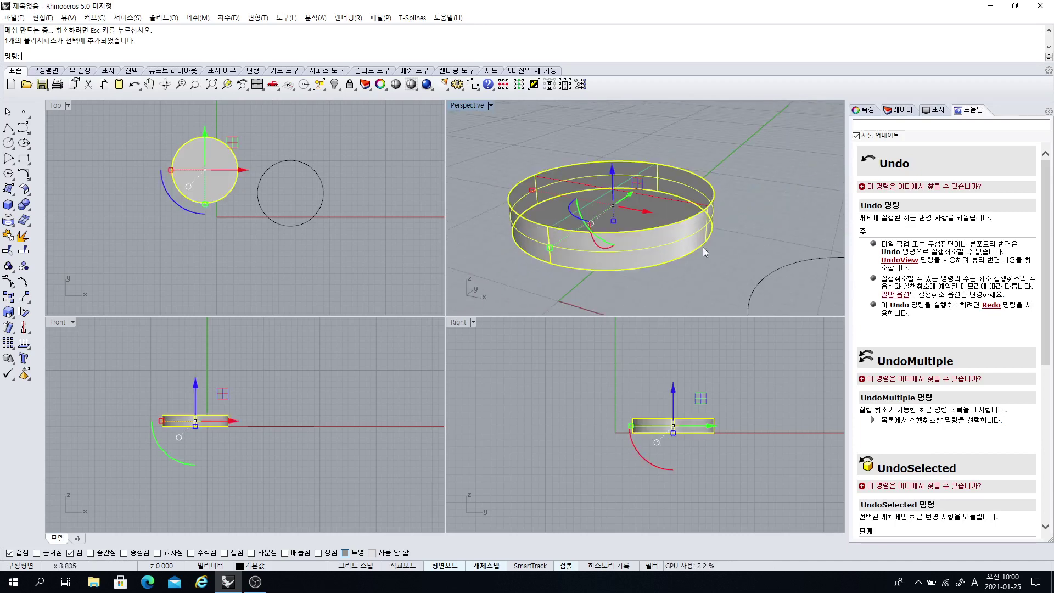
{"action": "key", "text": "Escape"}
{"action": "right_click_drag", "start_coordinate": [687, 238], "coordinate": [609, 233]}
{"action": "scroll", "coordinate": [658, 249], "scroll_direction": "down", "scroll_amount": 4}
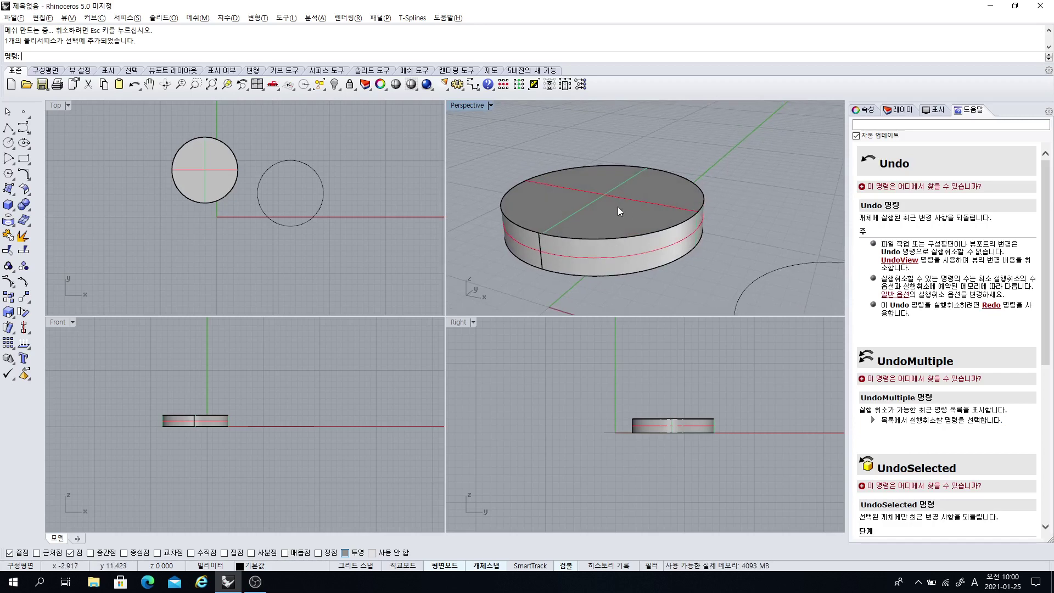
Sub-select only the extruded disc's top face, raise it with the gumball's blue arrow to make the solid taller, and deselect it
{"action": "right_click_drag", "start_coordinate": [618, 206], "coordinate": [618, 242]}
{"action": "left_click", "coordinate": [616, 187], "text": "ctrl+shift"}
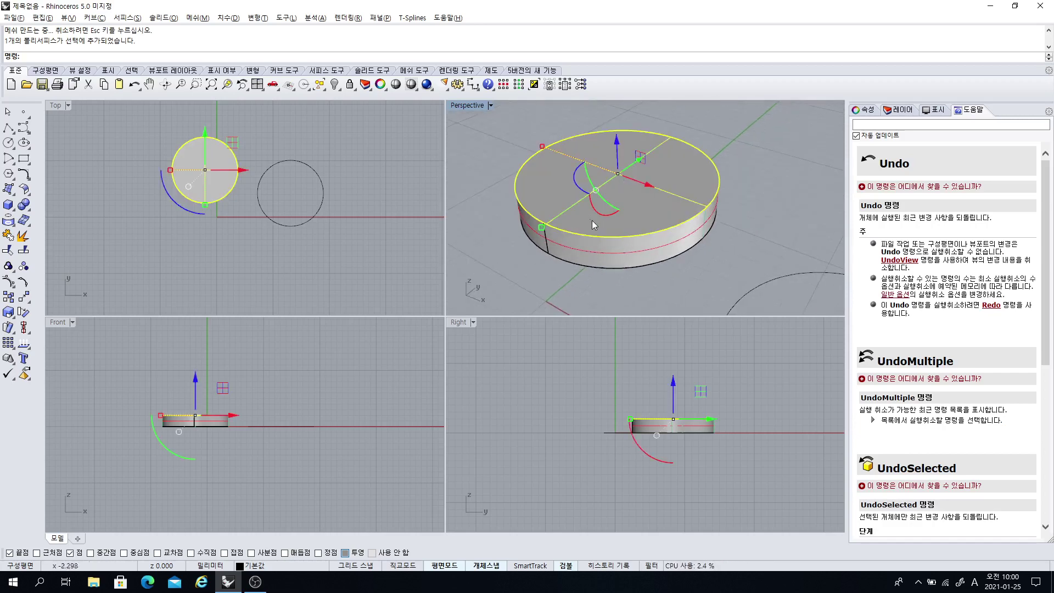
{"action": "left_click", "coordinate": [766, 199]}
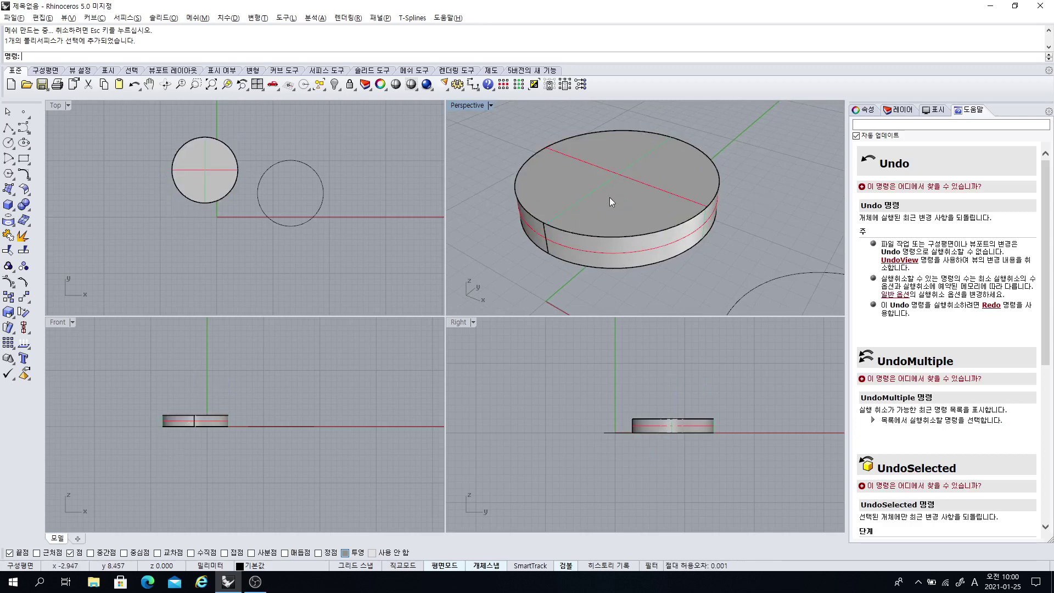
{"action": "left_click", "coordinate": [613, 176], "text": "ctrl+shift"}
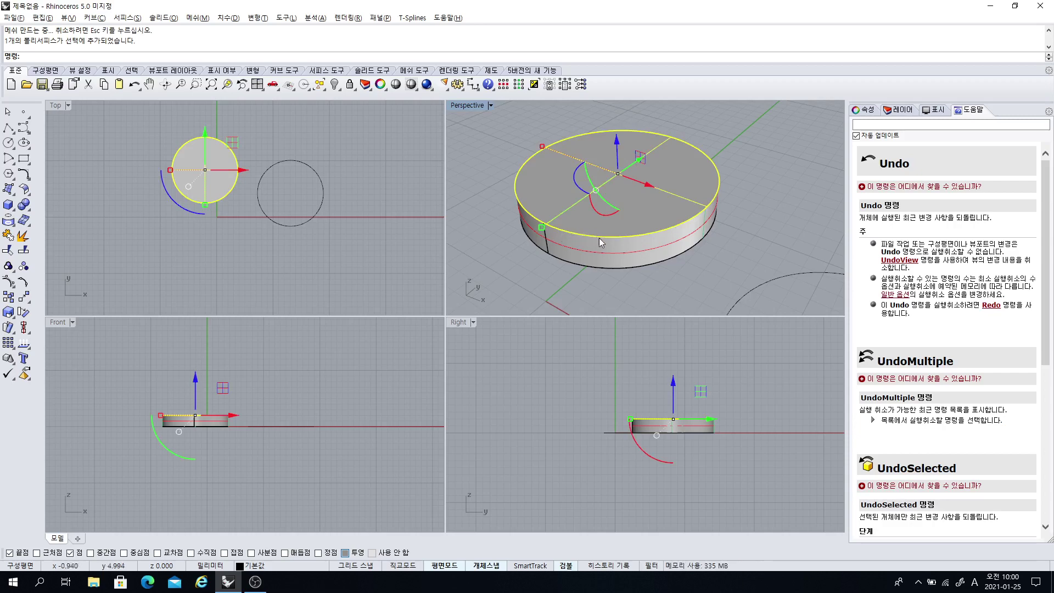
{"action": "right_click_drag", "start_coordinate": [598, 240], "coordinate": [658, 254]}
{"action": "scroll", "coordinate": [641, 173], "scroll_direction": "down", "scroll_amount": 3}
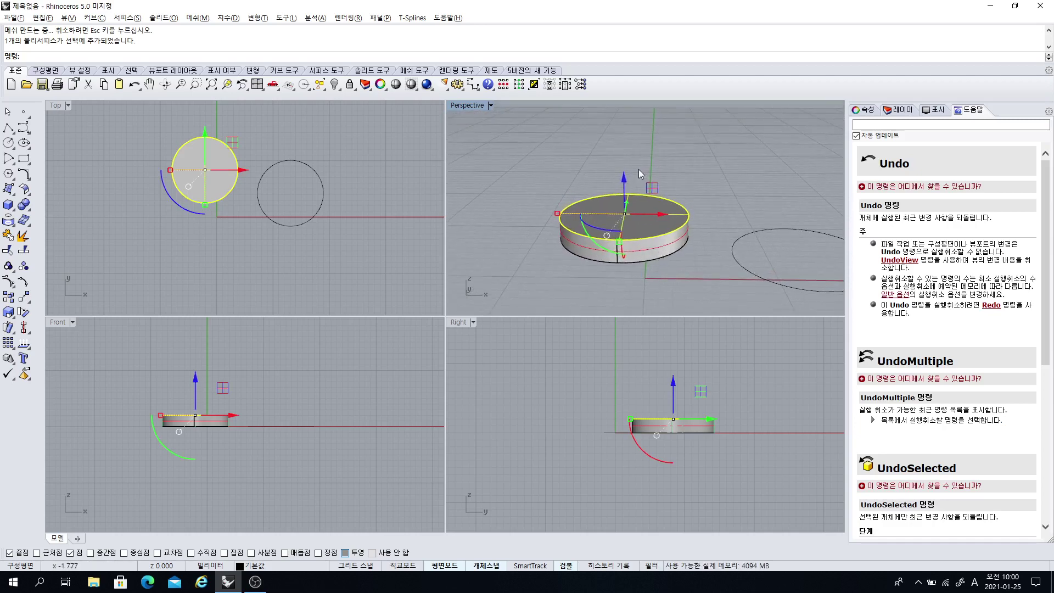
{"action": "left_click_drag", "start_coordinate": [623, 181], "coordinate": [623, 149]}
{"action": "right_click_drag", "start_coordinate": [639, 240], "coordinate": [634, 215]}
{"action": "left_click", "coordinate": [717, 186]}
Try stretching the whole cylinder vertically with the gumball's blue scale handle, and undo the scaling
{"action": "right_click_drag", "start_coordinate": [716, 186], "coordinate": [617, 185]}
{"action": "left_click", "coordinate": [618, 187], "text": "ctrl+shift"}
{"action": "right_click_drag", "start_coordinate": [634, 233], "coordinate": [591, 206]}
{"action": "key", "text": "Escape"}
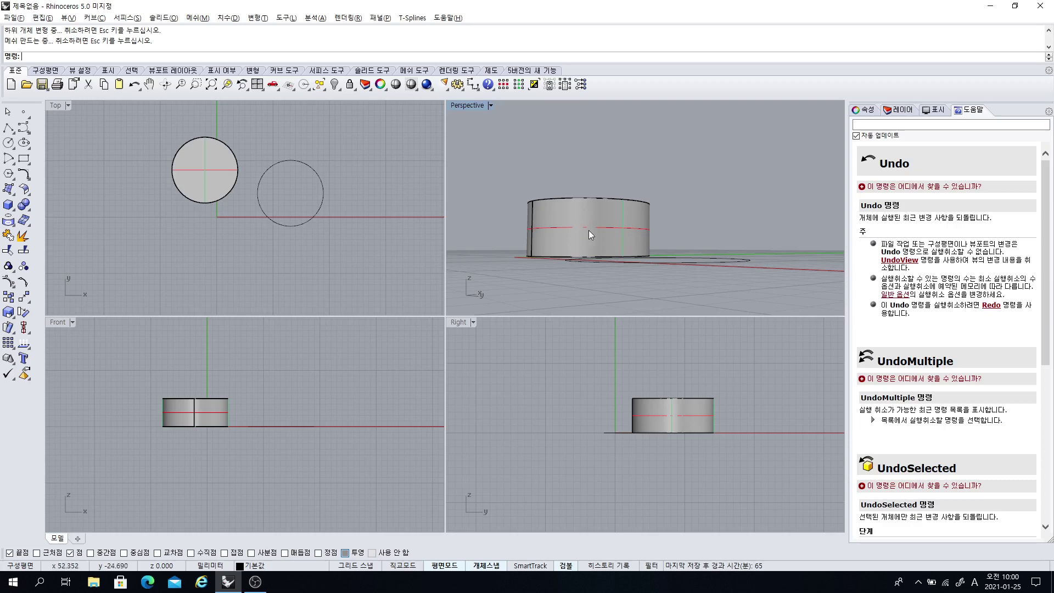
{"action": "left_click", "coordinate": [589, 229]}
{"action": "left_click_drag", "start_coordinate": [195, 426], "coordinate": [194, 439]}
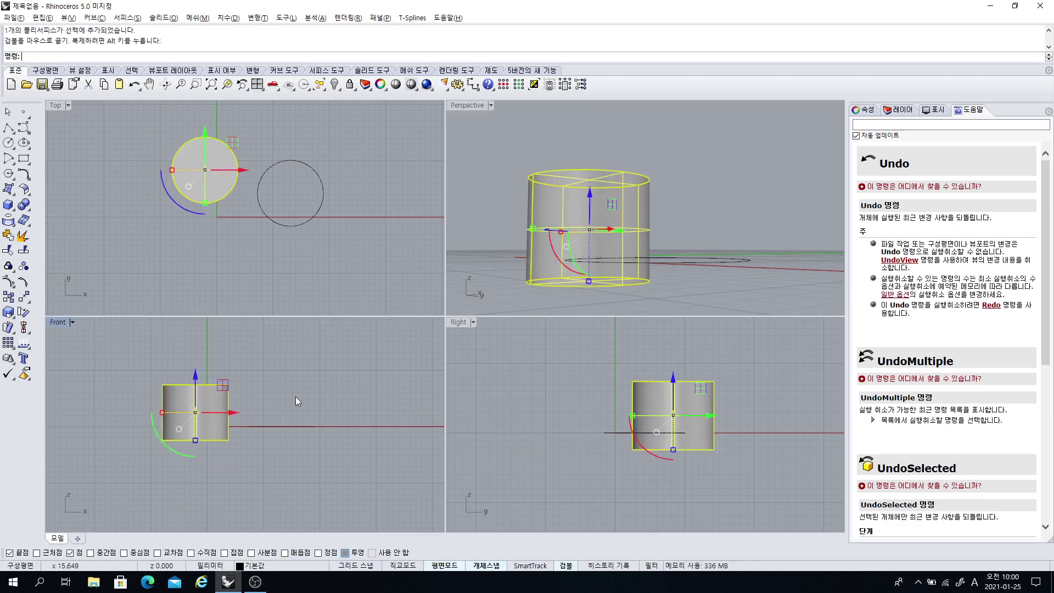
{"action": "key", "text": "Escape"}
{"action": "right_click_drag", "start_coordinate": [616, 219], "coordinate": [626, 189]}
{"action": "key", "text": "ctrl+z"}
Sub-select the cylinder's top face, move it further up with the gumball's blue arrow, and clear the selection
{"action": "scroll", "coordinate": [610, 200], "scroll_direction": "up", "scroll_amount": 4}
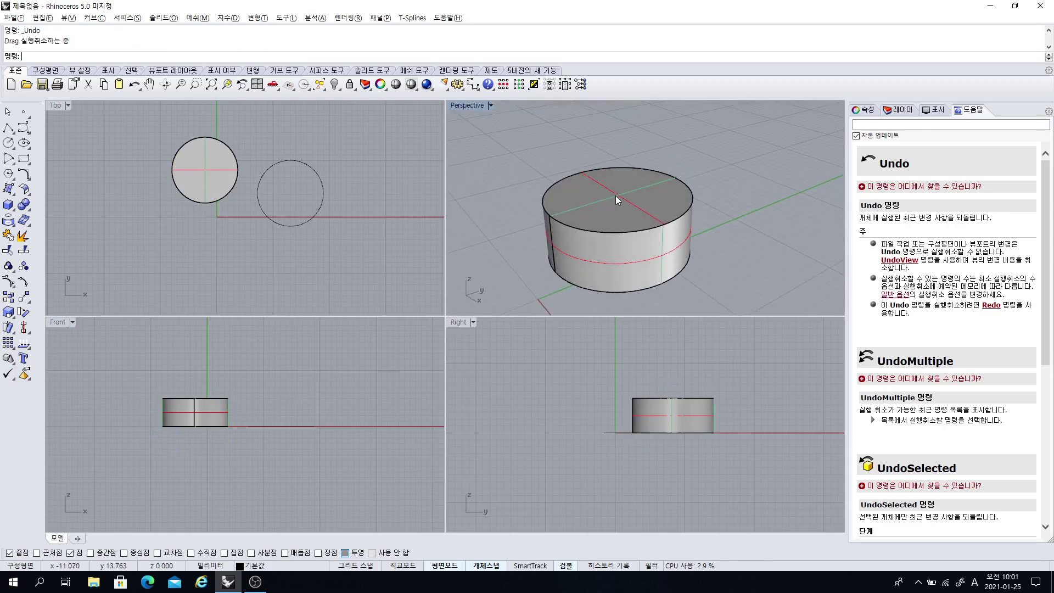
{"action": "left_click", "coordinate": [615, 196], "text": "ctrl+shift"}
{"action": "right_click_drag", "start_coordinate": [615, 211], "coordinate": [619, 182]}
{"action": "left_click_drag", "start_coordinate": [619, 170], "coordinate": [623, 131]}
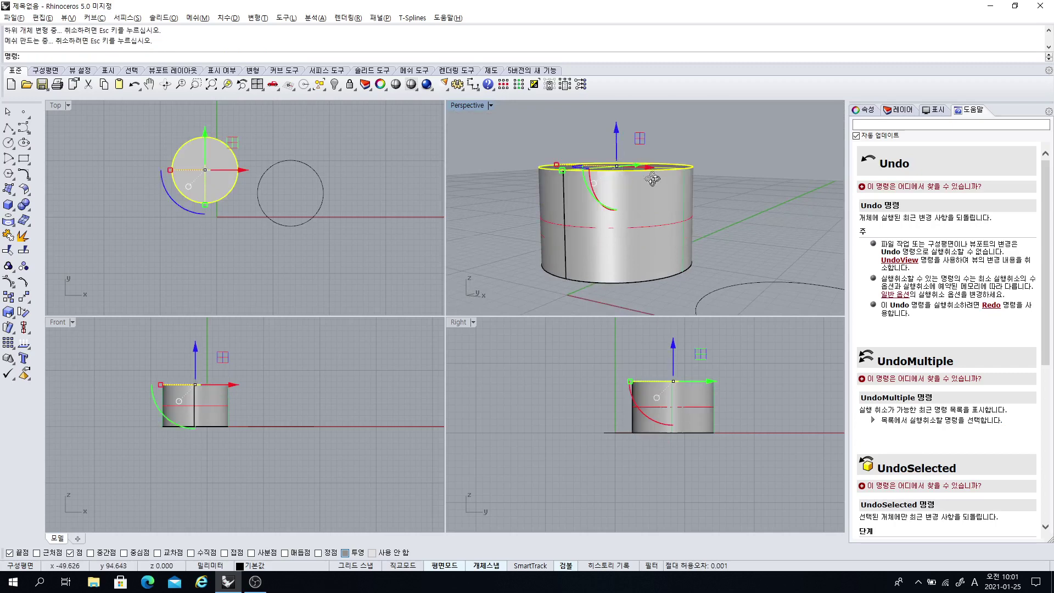
{"action": "right_click_drag", "start_coordinate": [652, 178], "coordinate": [711, 182]}
{"action": "left_click", "coordinate": [712, 183]}
Try extruding the sub-selected top face upward with the gumball's blue arrow and check whether the result selects as one solid
{"action": "right_click_drag", "start_coordinate": [646, 189], "coordinate": [634, 168]}
{"action": "left_click", "coordinate": [611, 190], "text": "ctrl+shift"}
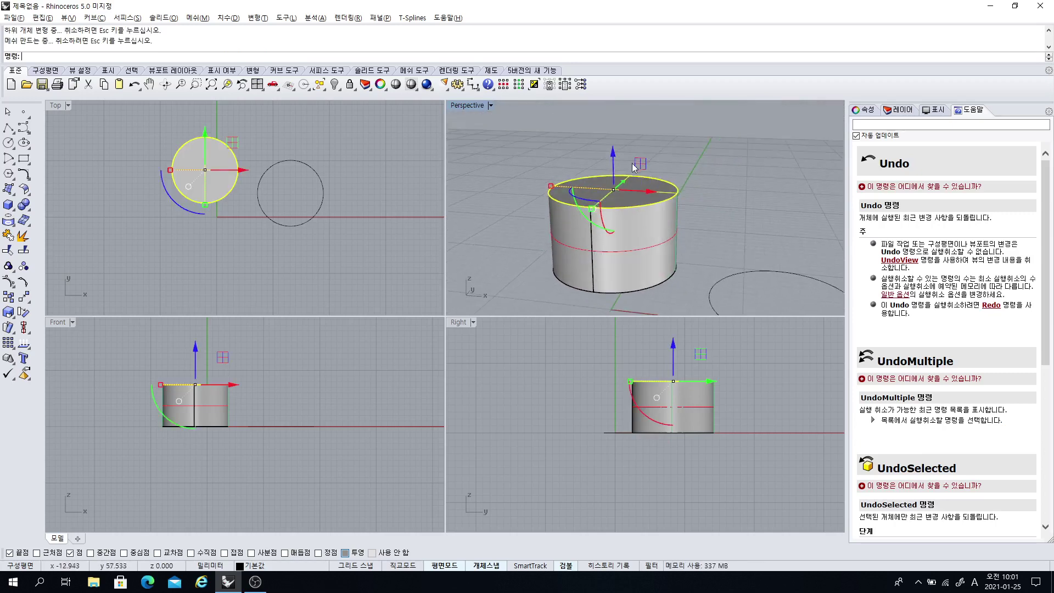
{"action": "left_click_drag", "start_coordinate": [616, 161], "coordinate": [614, 130]}
{"action": "right_click_drag", "start_coordinate": [613, 209], "coordinate": [669, 208]}
{"action": "left_click", "coordinate": [622, 180]}
{"action": "left_click", "coordinate": [704, 202]}
Display the Perspective view in Ghost mode to examine the inside of the extruded cylinder, and return it to Shaded mode
{"action": "left_click", "coordinate": [476, 106]}
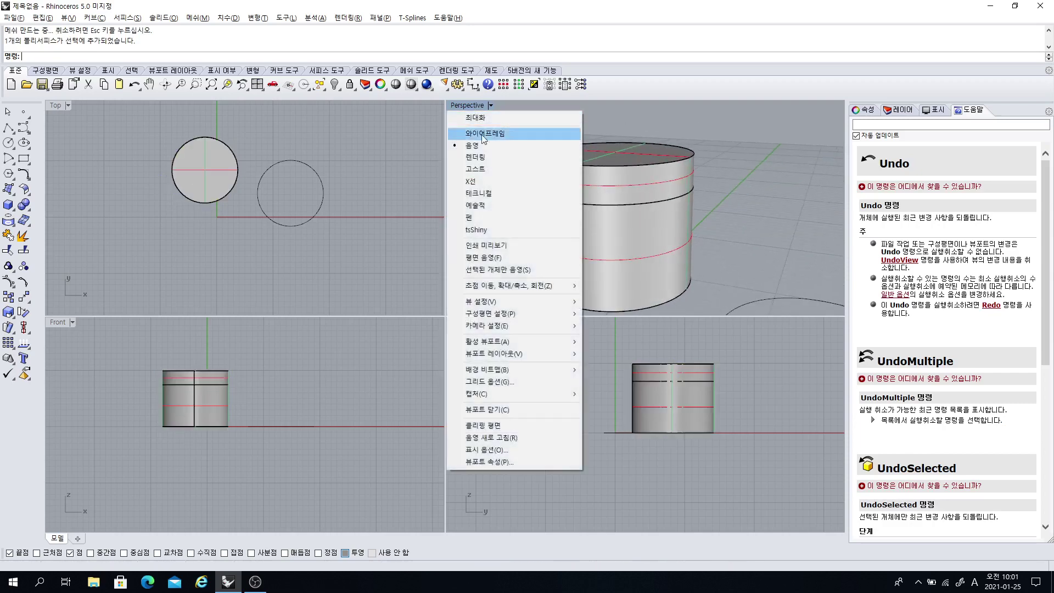
{"action": "left_click", "coordinate": [482, 171]}
{"action": "mouse_move", "coordinate": [612, 247]}
{"action": "right_mouse_down"}
{"action": "mouse_move", "coordinate": [685, 229]}
{"action": "mouse_move", "coordinate": [706, 184]}
{"action": "mouse_move", "coordinate": [676, 224]}
{"action": "mouse_move", "coordinate": [634, 218]}
{"action": "mouse_move", "coordinate": [611, 243]}
{"action": "right_mouse_up"}
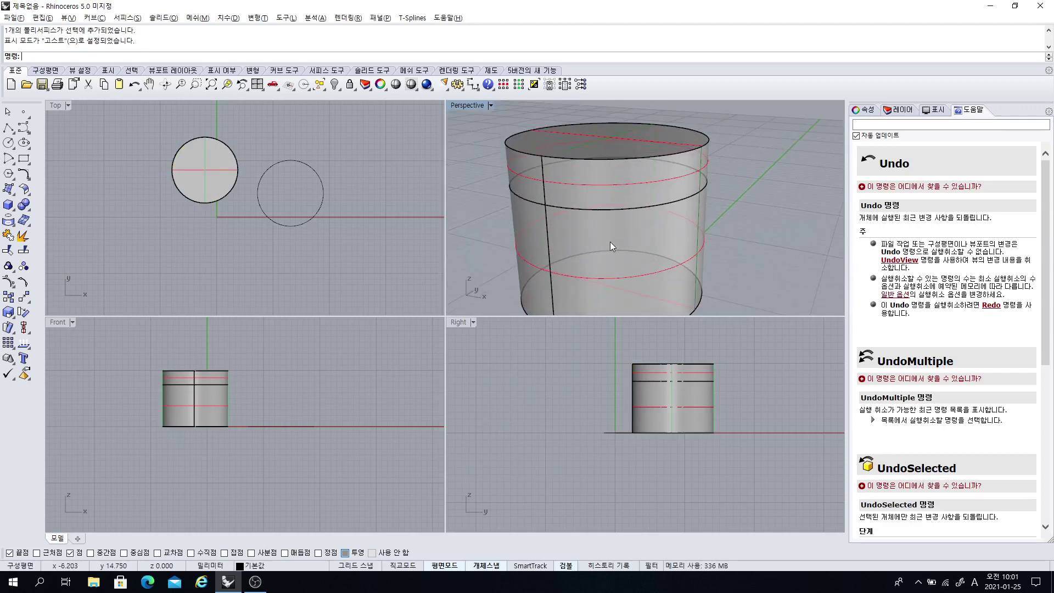
{"action": "left_click", "coordinate": [611, 243]}
{"action": "left_click", "coordinate": [464, 105]}
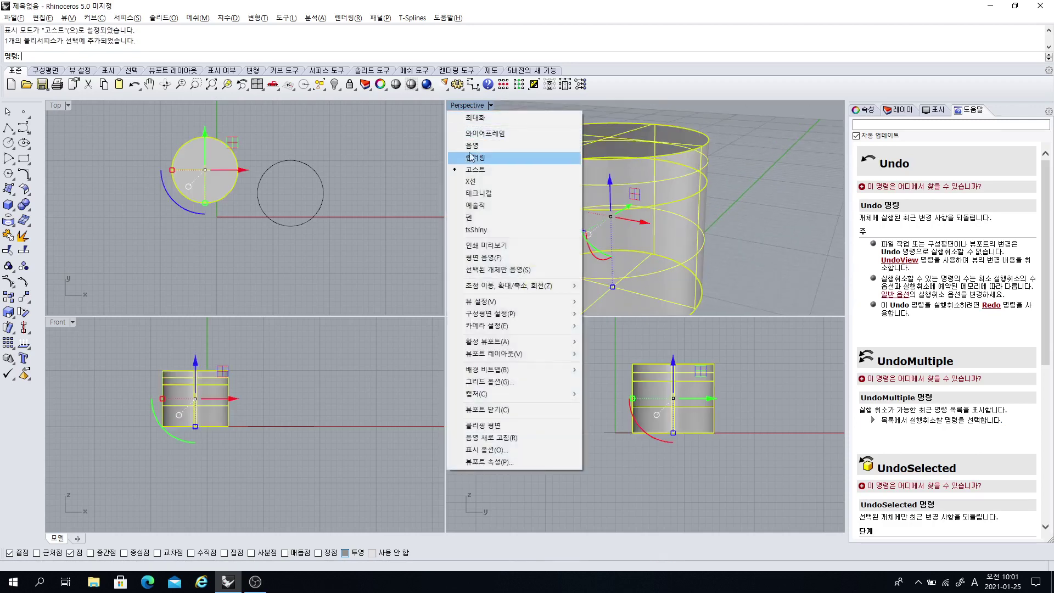
{"action": "left_click", "coordinate": [478, 158]}
{"action": "mouse_move", "coordinate": [631, 219]}
{"action": "right_mouse_down"}
{"action": "mouse_move", "coordinate": [670, 231]}
{"action": "mouse_move", "coordinate": [581, 182]}
{"action": "right_mouse_up"}
{"action": "key", "text": "Escape"}
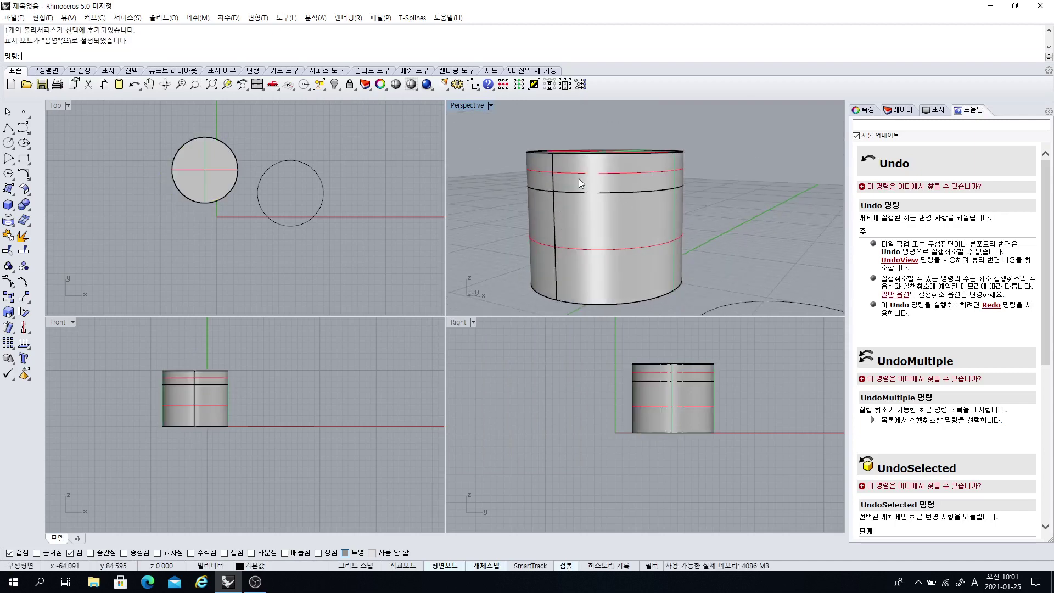
Try exploding the cylinder and moving its upper ring surface aside, and undo the move and the explode
{"action": "left_click", "coordinate": [615, 188]}
{"action": "left_click", "coordinate": [22, 236]}
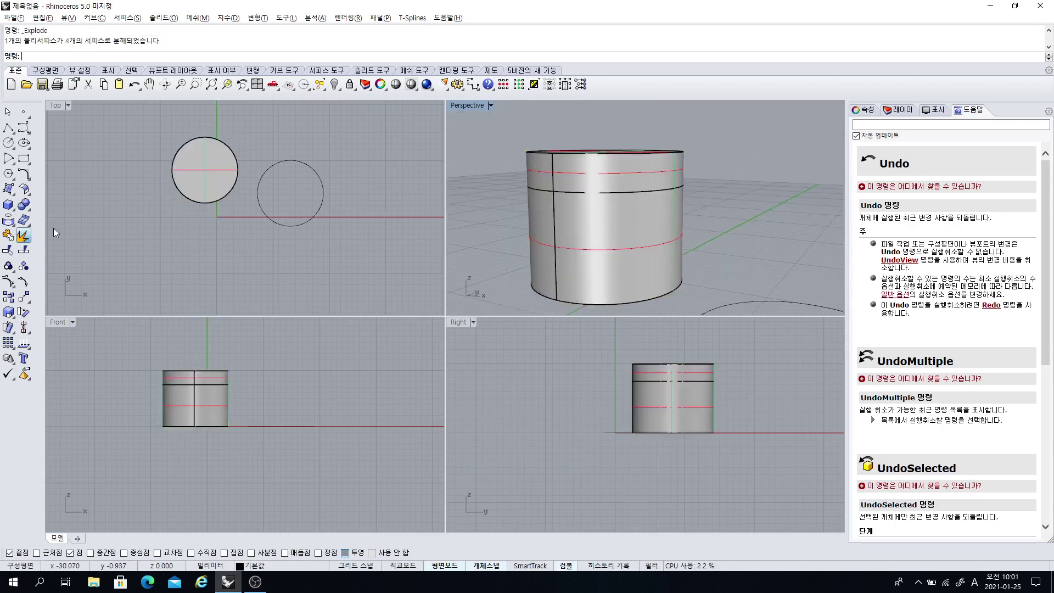
{"action": "key", "text": "Escape"}
{"action": "right_click_drag", "start_coordinate": [719, 187], "coordinate": [657, 224]}
{"action": "left_click_drag", "start_coordinate": [655, 204], "coordinate": [565, 180]}
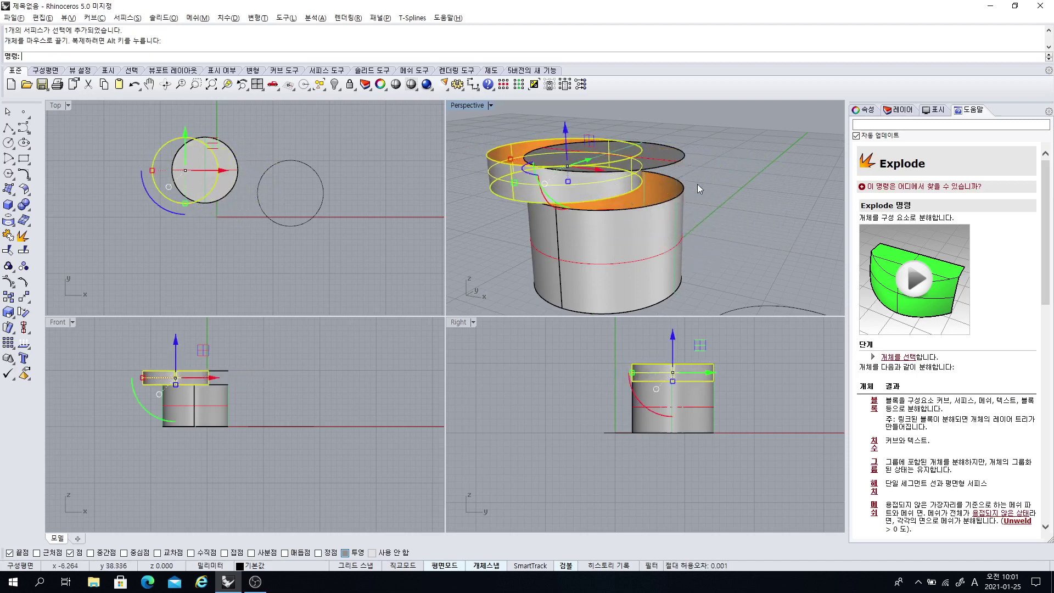
{"action": "key", "text": "Escape"}
{"action": "key", "text": "ctrl+z"}
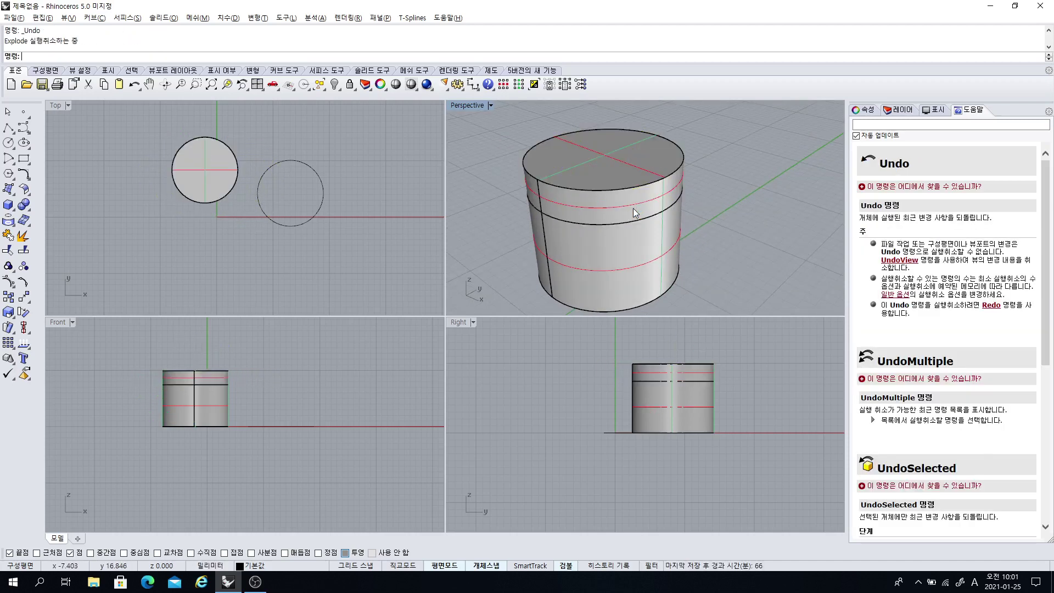
Undo the top face's extrusion and raise the sub-selected face slightly with the gumball's blue arrow instead
{"action": "left_click", "coordinate": [606, 186]}
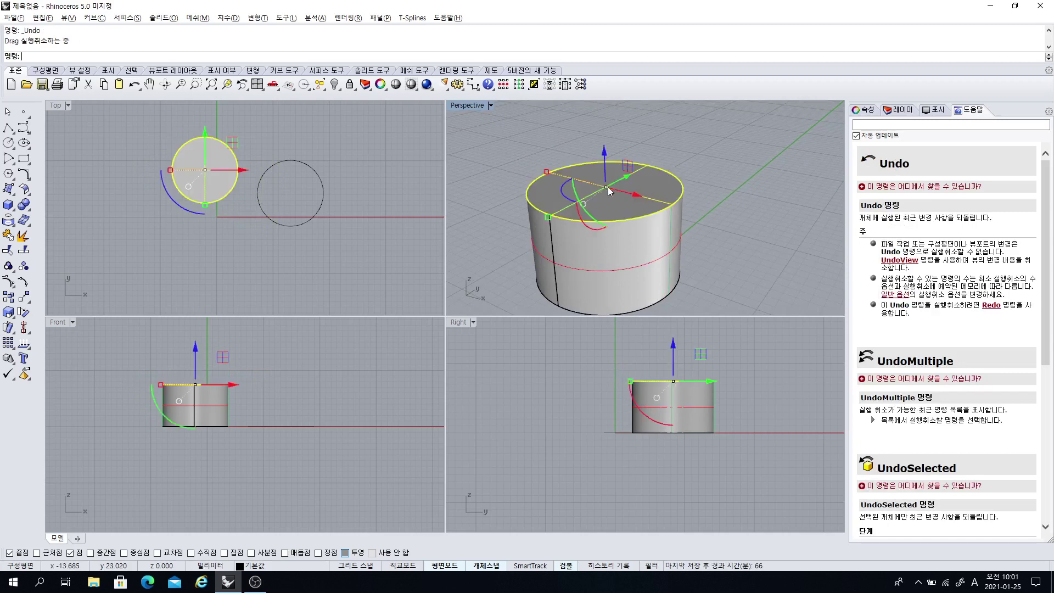
{"action": "right_click_drag", "start_coordinate": [608, 184], "coordinate": [637, 169]}
{"action": "left_click_drag", "start_coordinate": [606, 158], "coordinate": [606, 131]}
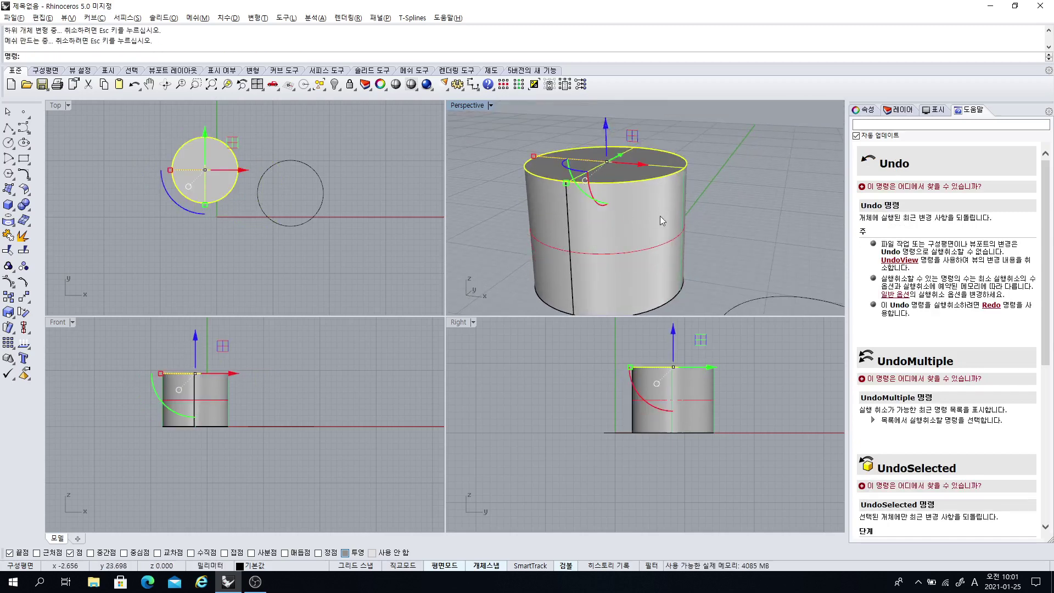
Extrude the cylinder's top face a short distance upward with the gumball's blue arrow, deselect it, and view the added band
{"action": "right_click_drag", "start_coordinate": [660, 215], "coordinate": [632, 214]}
{"action": "right_click_drag", "start_coordinate": [619, 151], "coordinate": [616, 192], "text": "shift"}
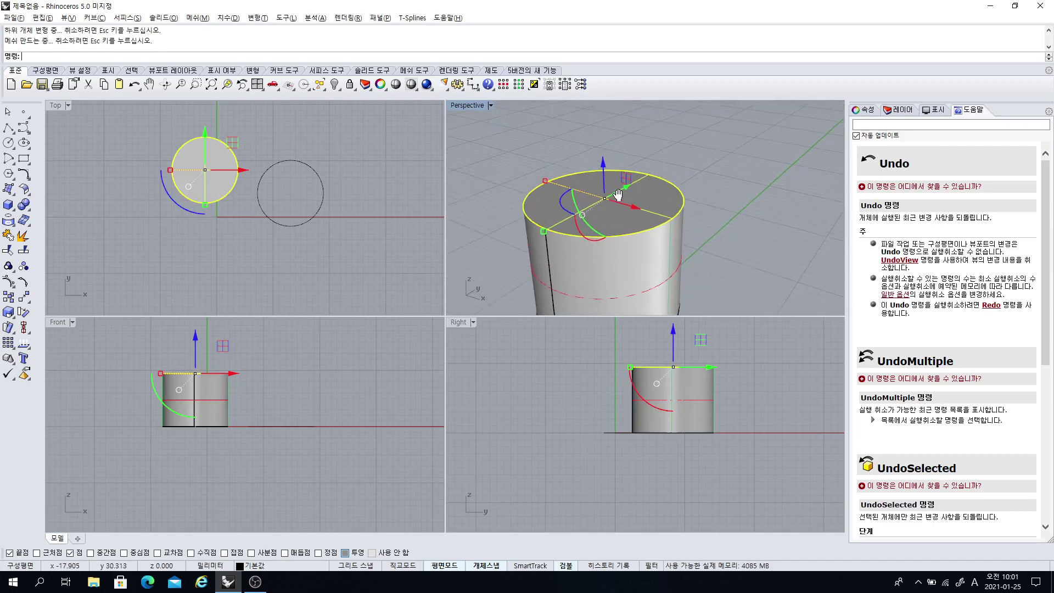
{"action": "left_click_drag", "start_coordinate": [606, 170], "coordinate": [607, 143]}
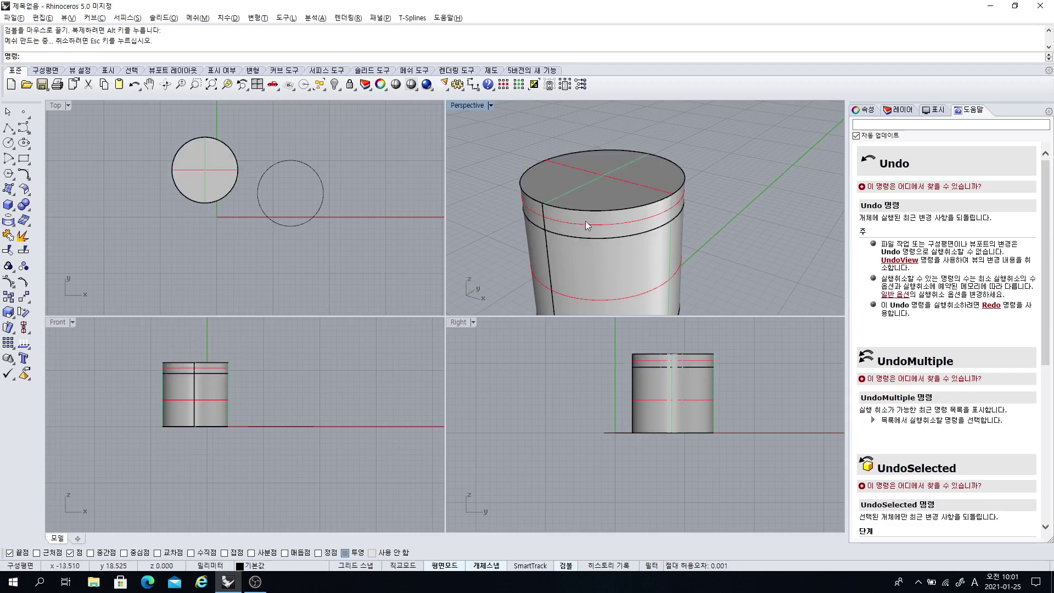
{"action": "scroll", "coordinate": [585, 221], "scroll_direction": "down", "scroll_amount": 5}
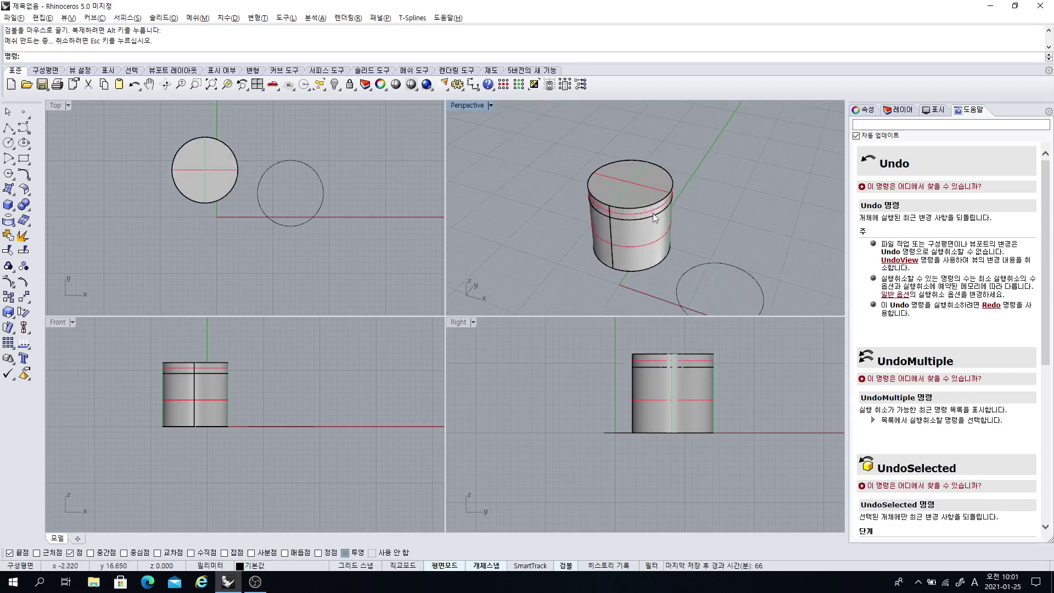
{"action": "right_click_drag", "start_coordinate": [655, 218], "coordinate": [575, 217]}
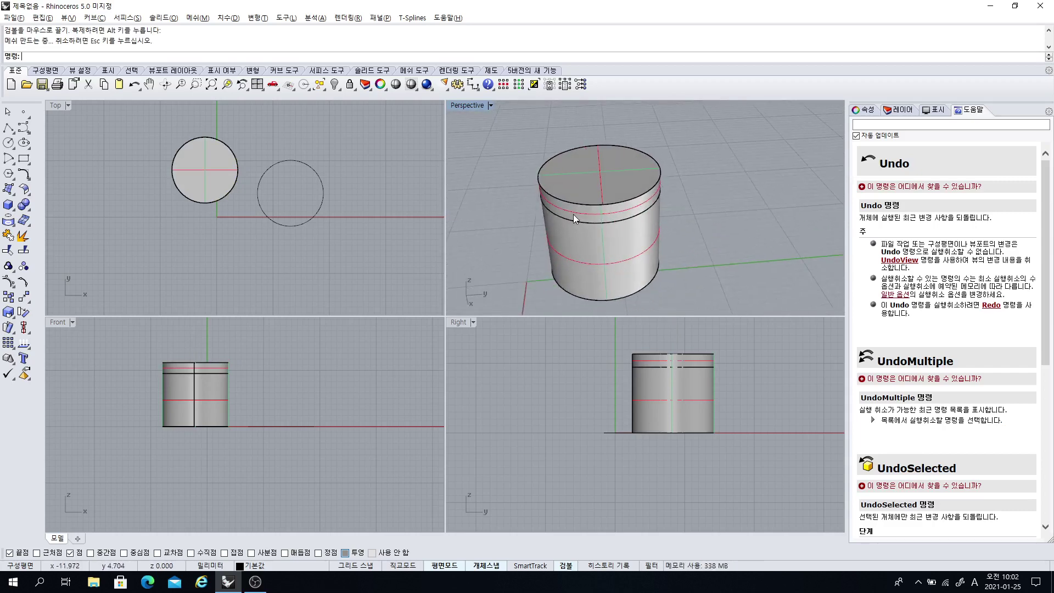
{"action": "scroll", "coordinate": [573, 214], "scroll_direction": "down", "scroll_amount": 3}
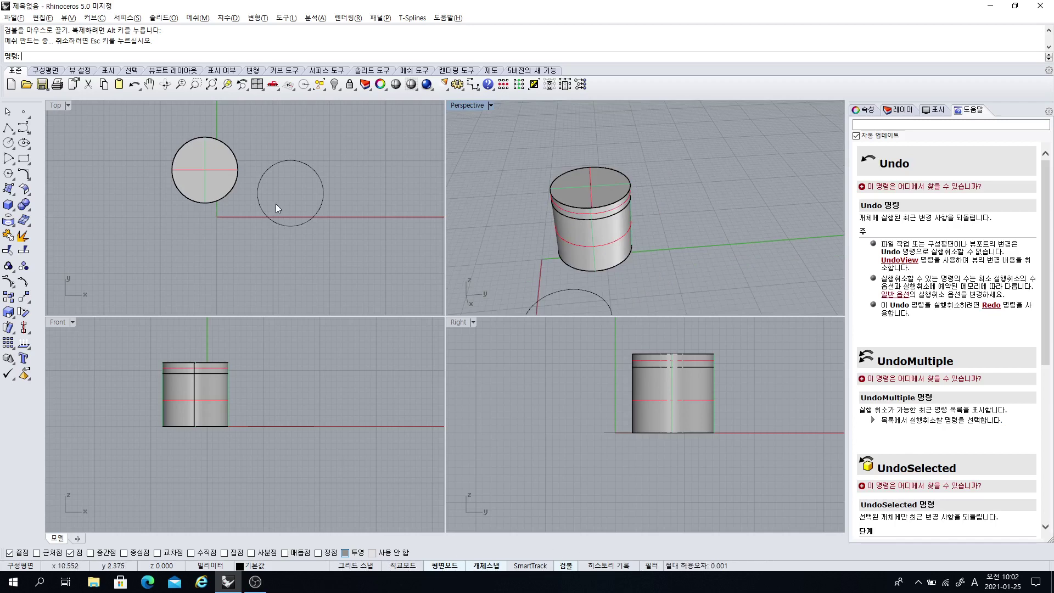
Select all objects in the model and delete them
{"action": "scroll", "coordinate": [291, 231], "scroll_direction": "down", "scroll_amount": 2}
{"action": "key", "text": "ctrl+a"}
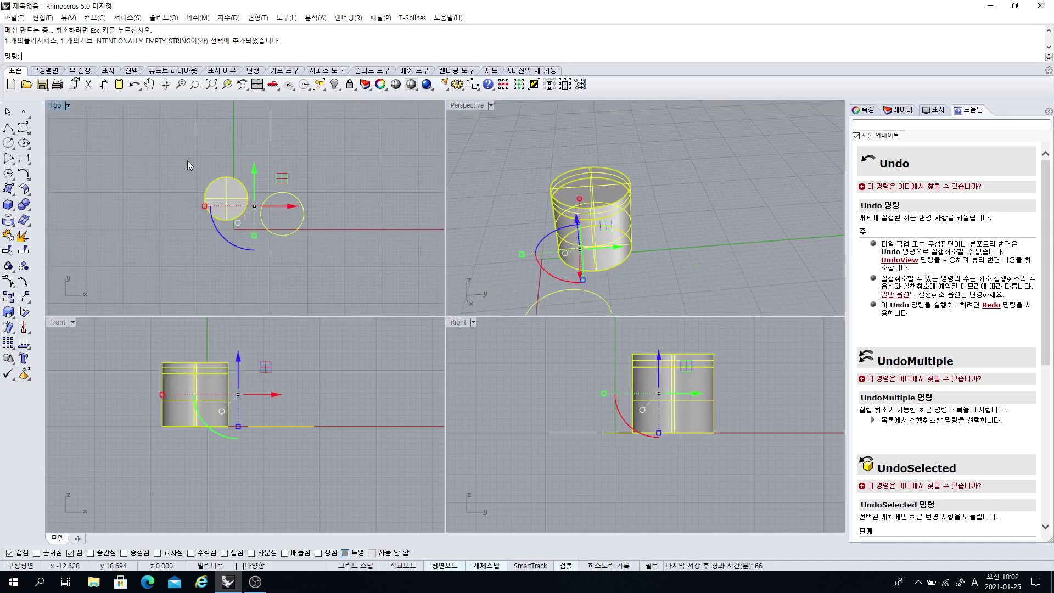
{"action": "key", "text": "Delete"}
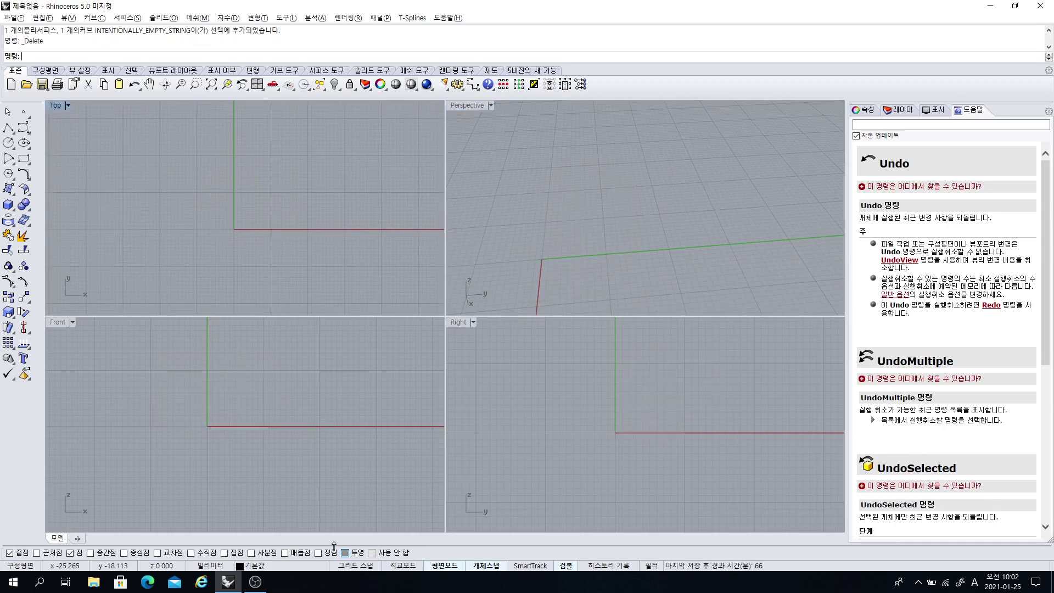
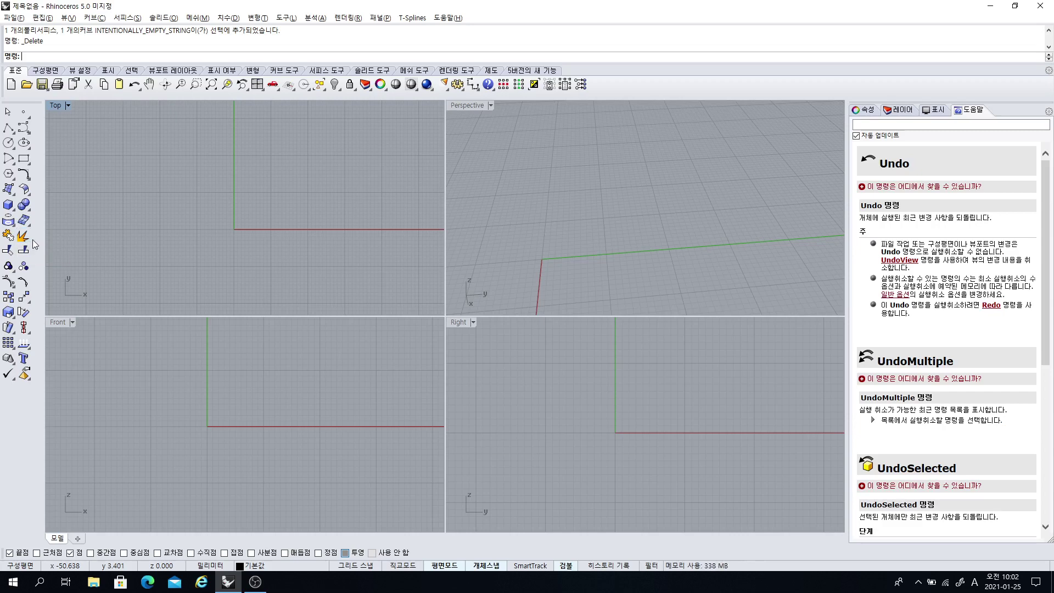
Draw a circle centered on the origin, move it along the red X axis with the gumball, and deselect it
{"action": "left_click", "coordinate": [10, 144]}
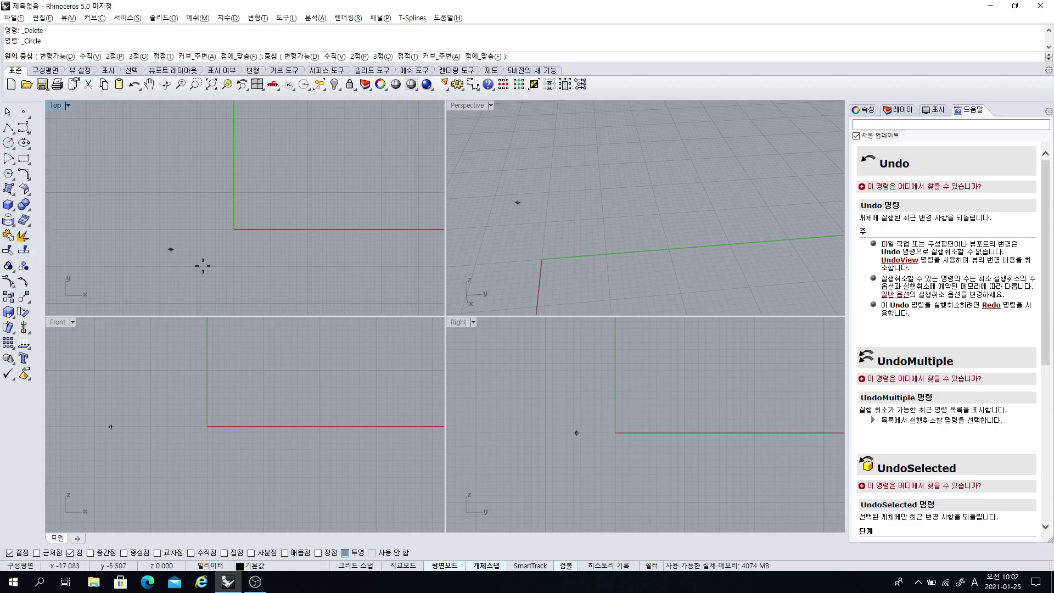
{"action": "type", "text": "0"}
{"action": "key", "text": "Return"}
{"action": "left_click", "coordinate": [232, 250]}
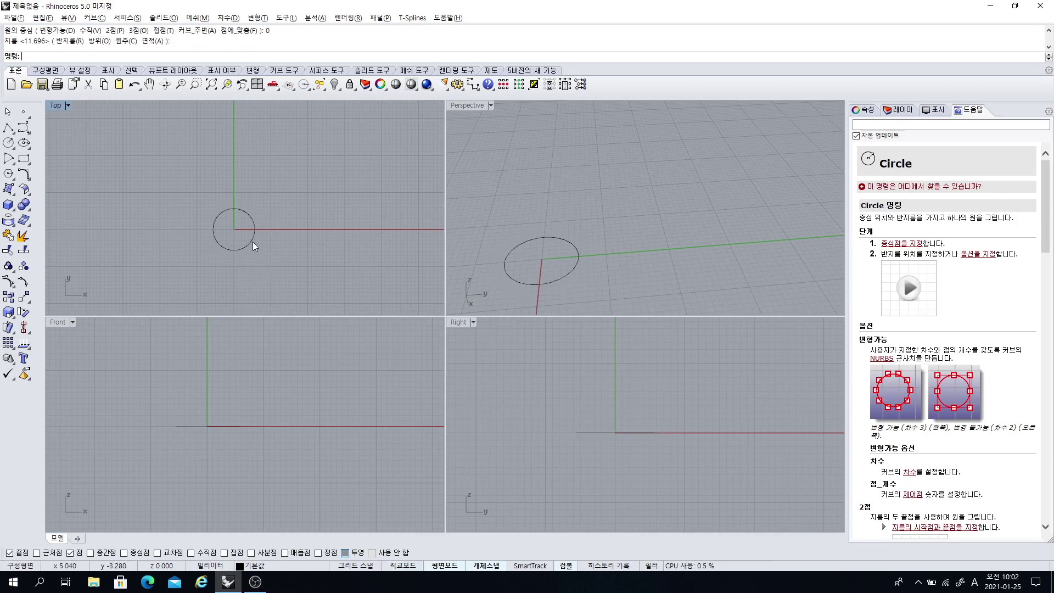
{"action": "left_click", "coordinate": [253, 242]}
{"action": "left_click_drag", "start_coordinate": [272, 229], "coordinate": [337, 249]}
{"action": "key", "text": "Escape"}
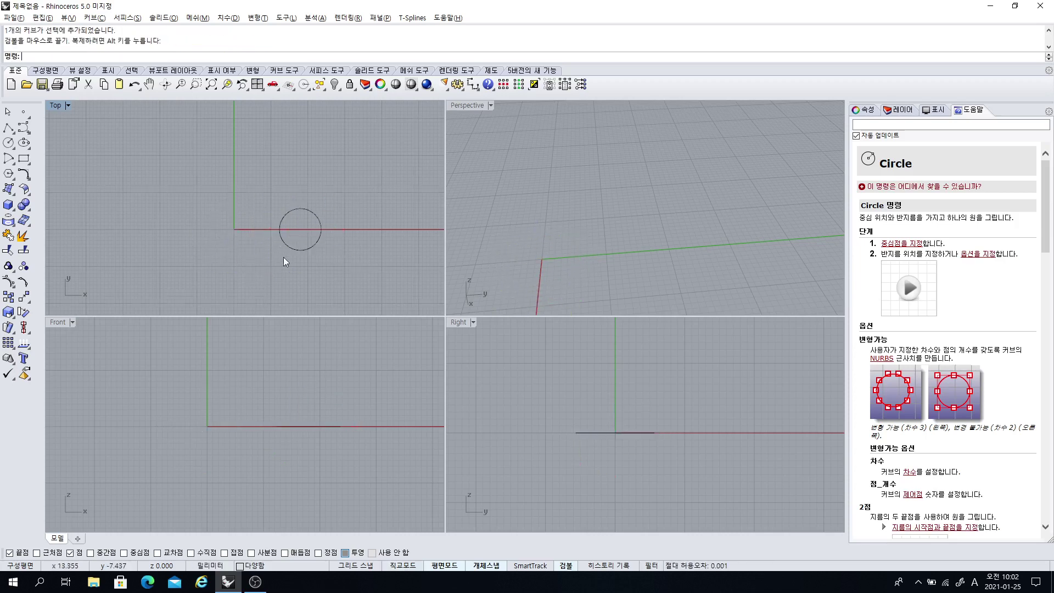
Start the Mirror, BooleanUnion and Move commands in turn and look at their built-in help pages
{"action": "right_click_drag", "start_coordinate": [193, 241], "coordinate": [183, 223]}
{"action": "left_click", "coordinate": [25, 298]}
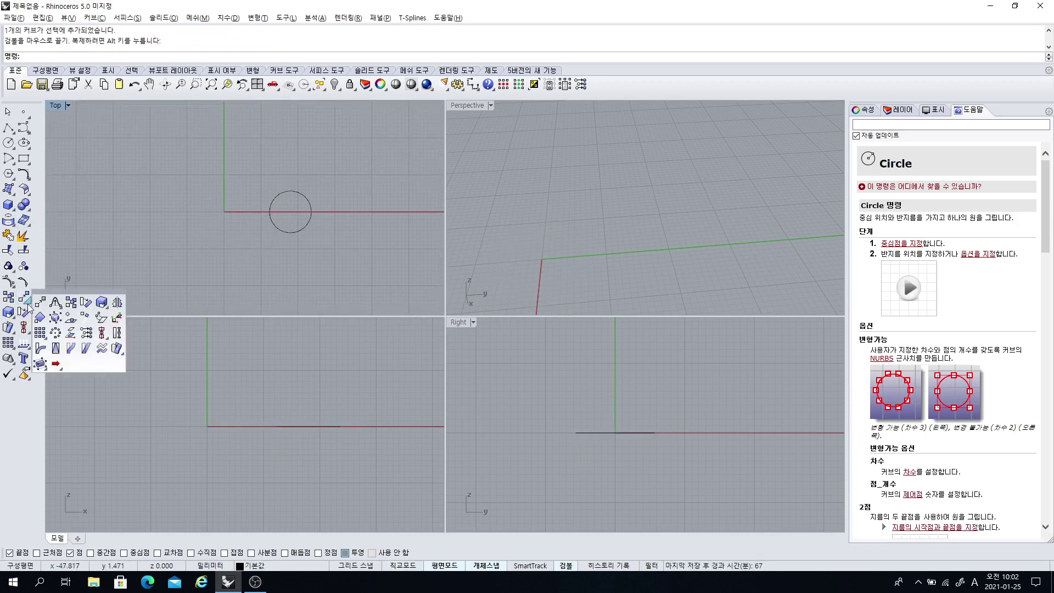
{"action": "left_click", "coordinate": [117, 302]}
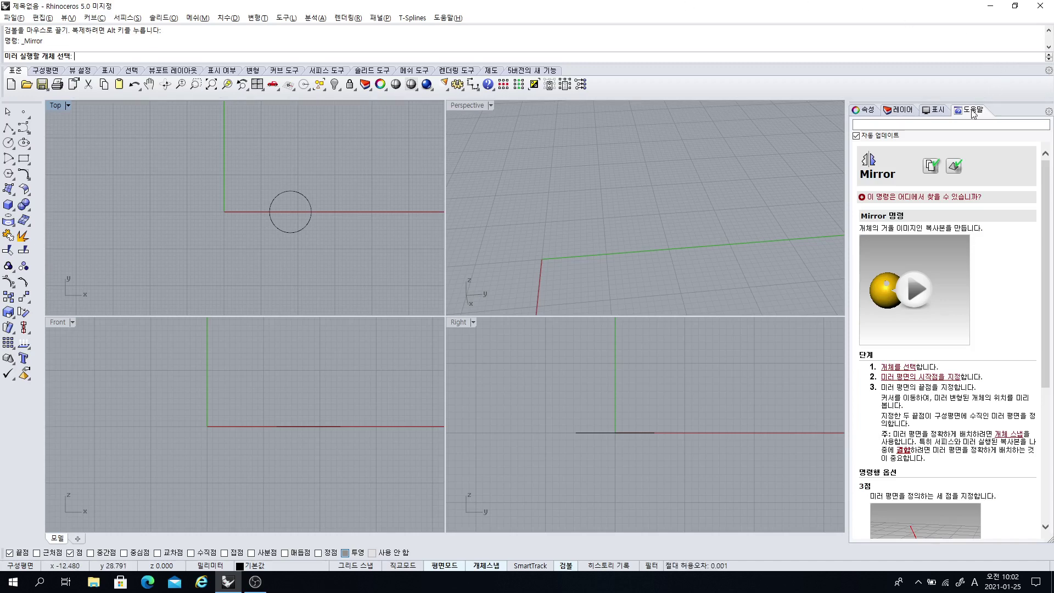
{"action": "left_click", "coordinate": [866, 111]}
{"action": "left_click", "coordinate": [960, 112]}
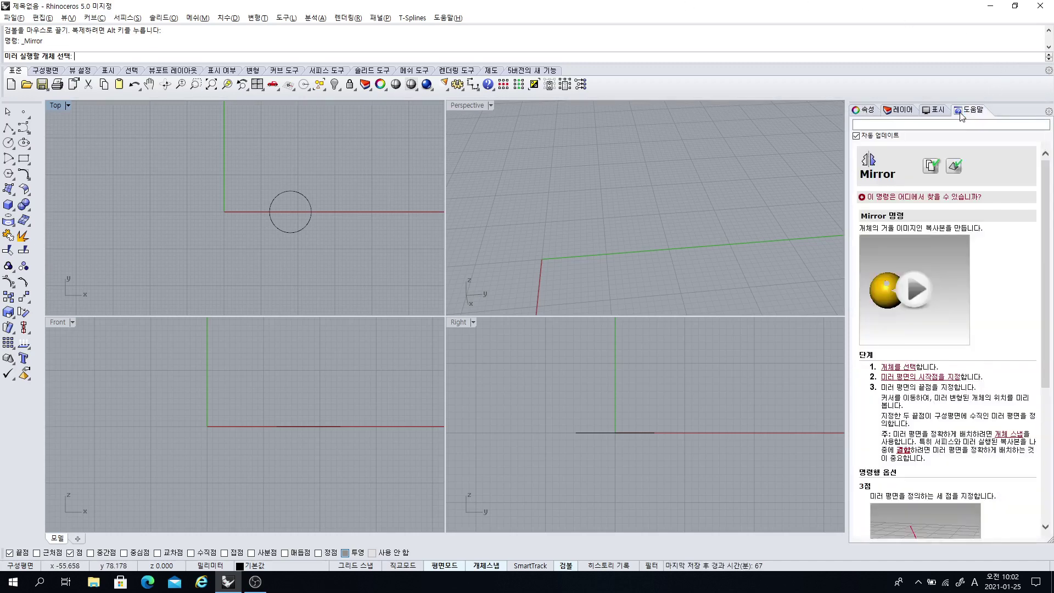
{"action": "left_click", "coordinate": [24, 205]}
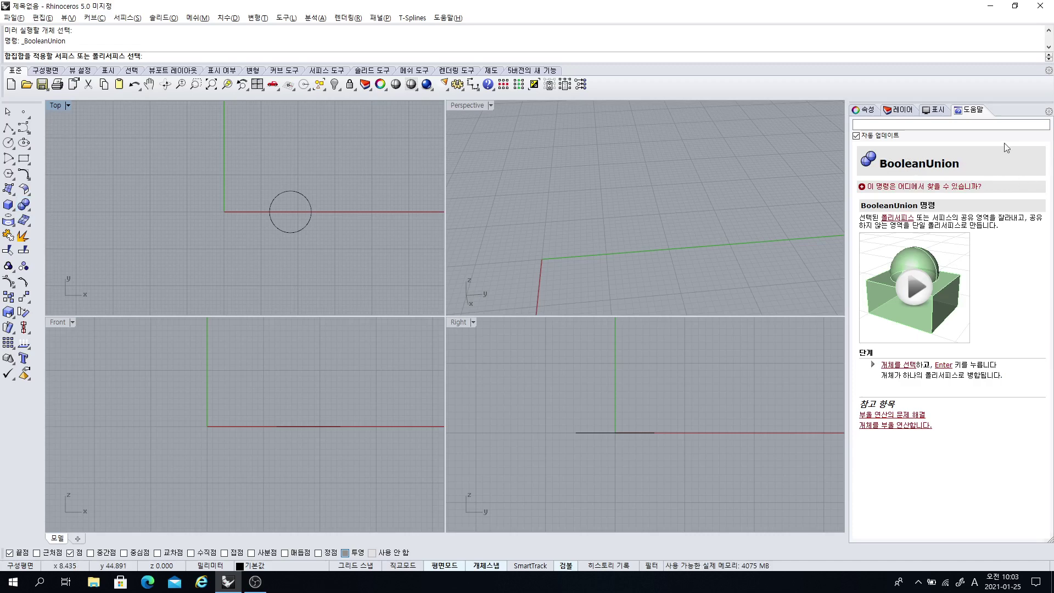
{"action": "left_click", "coordinate": [24, 297]}
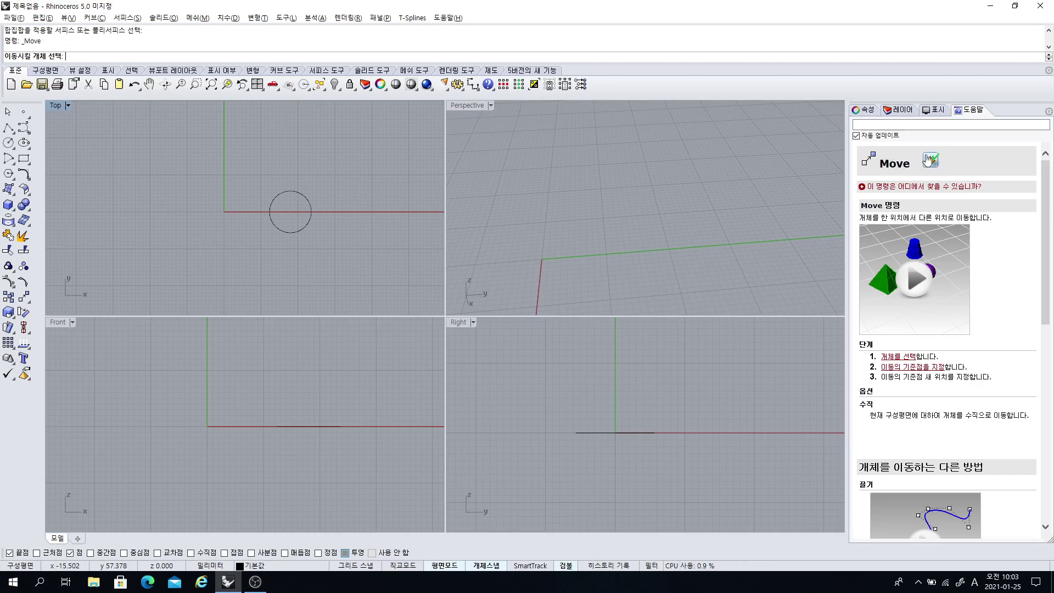
Mirror the circle across the green Y axis with Copy set to Yes, starting the mirror plane at 0
{"action": "left_click", "coordinate": [27, 301]}
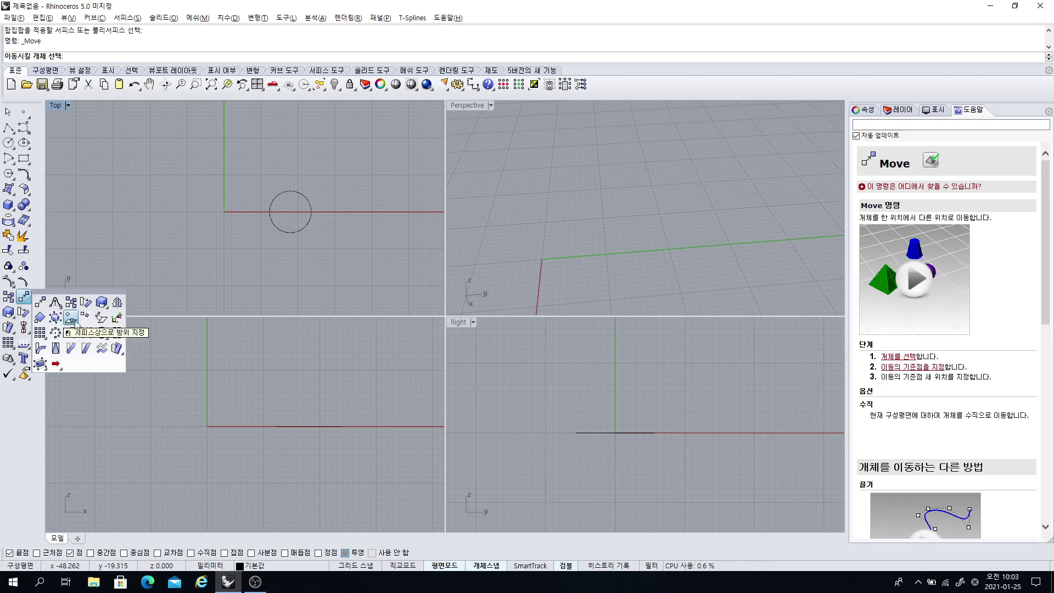
{"action": "left_click", "coordinate": [117, 303]}
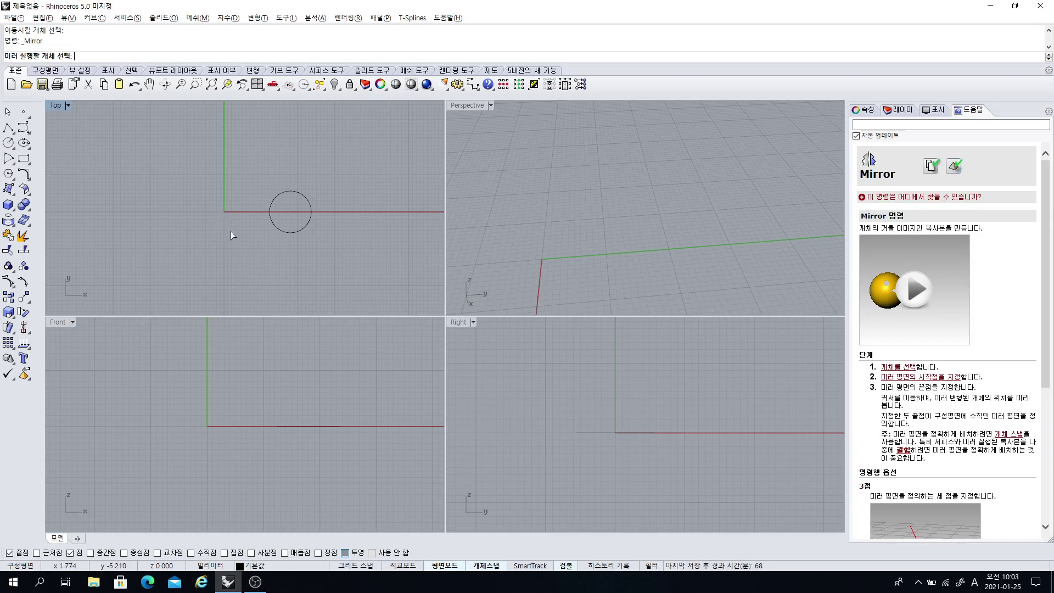
{"action": "left_click", "coordinate": [304, 231]}
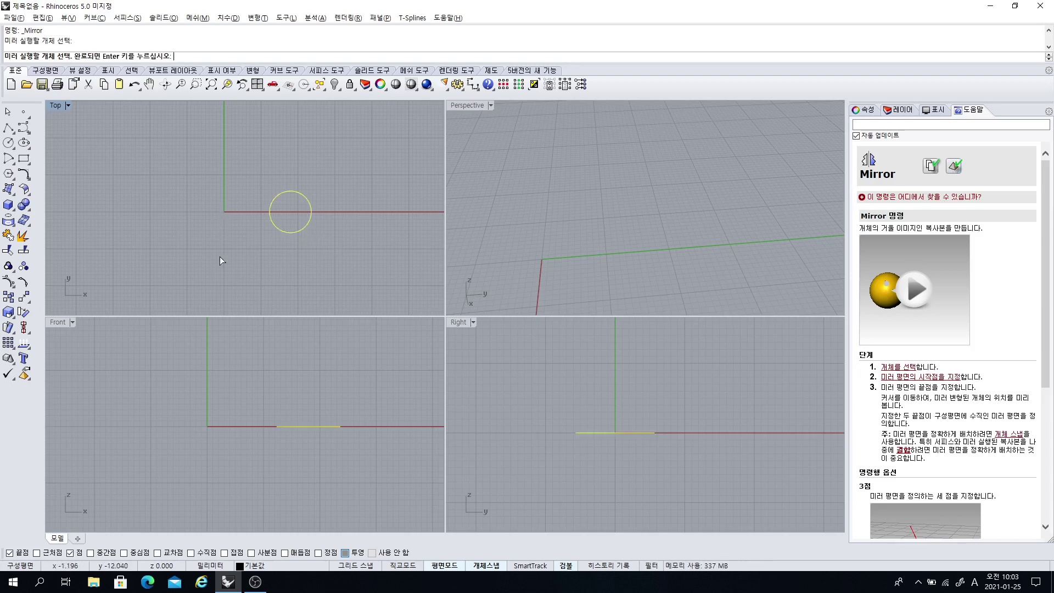
{"action": "key", "text": "Return"}
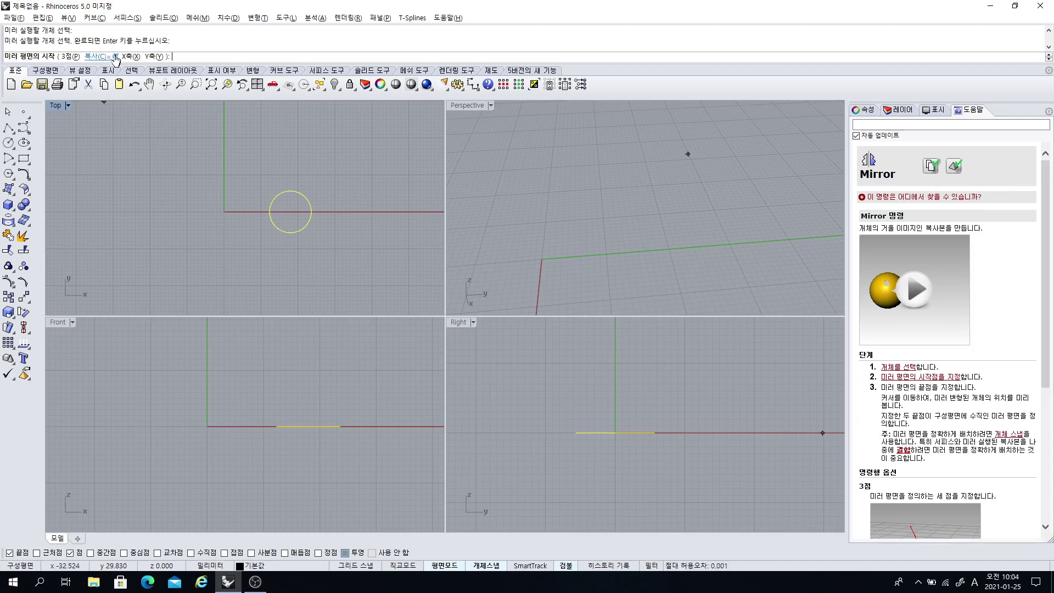
{"action": "left_click", "coordinate": [99, 57]}
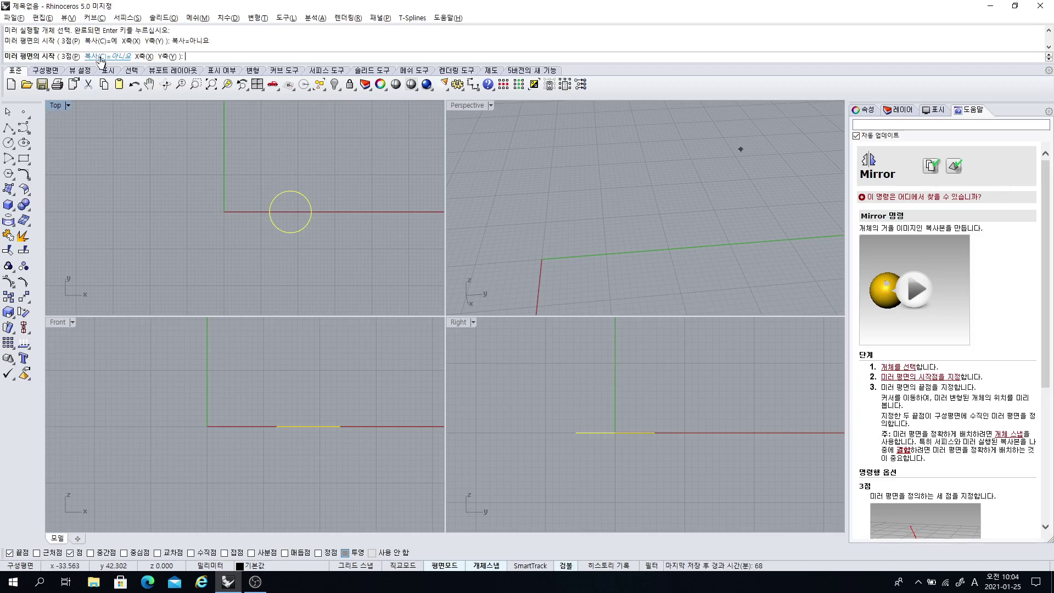
{"action": "left_click", "coordinate": [100, 57]}
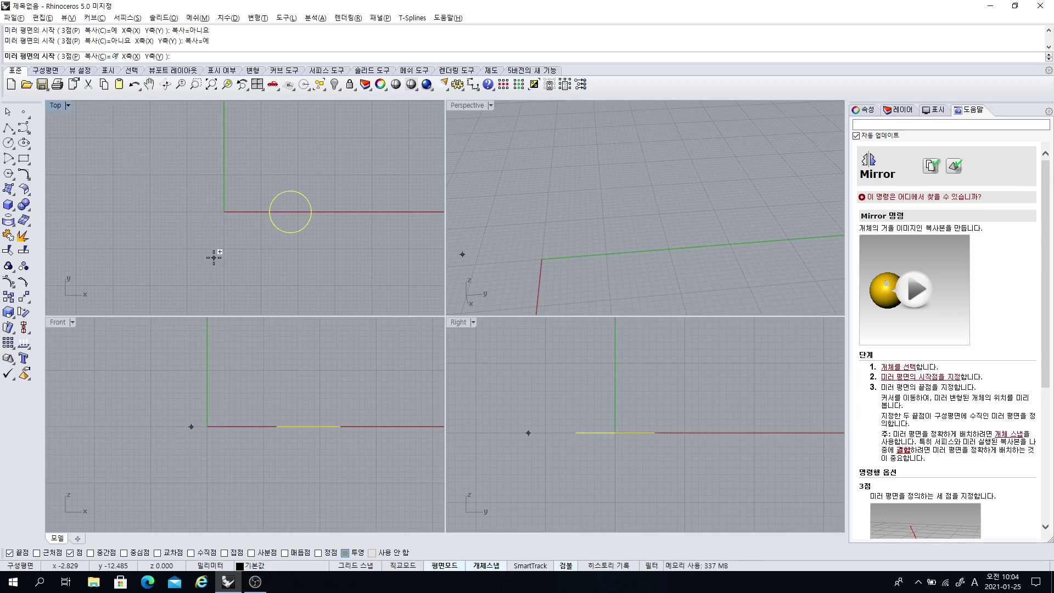
{"action": "type", "text": "0"}
{"action": "key", "text": "Return"}
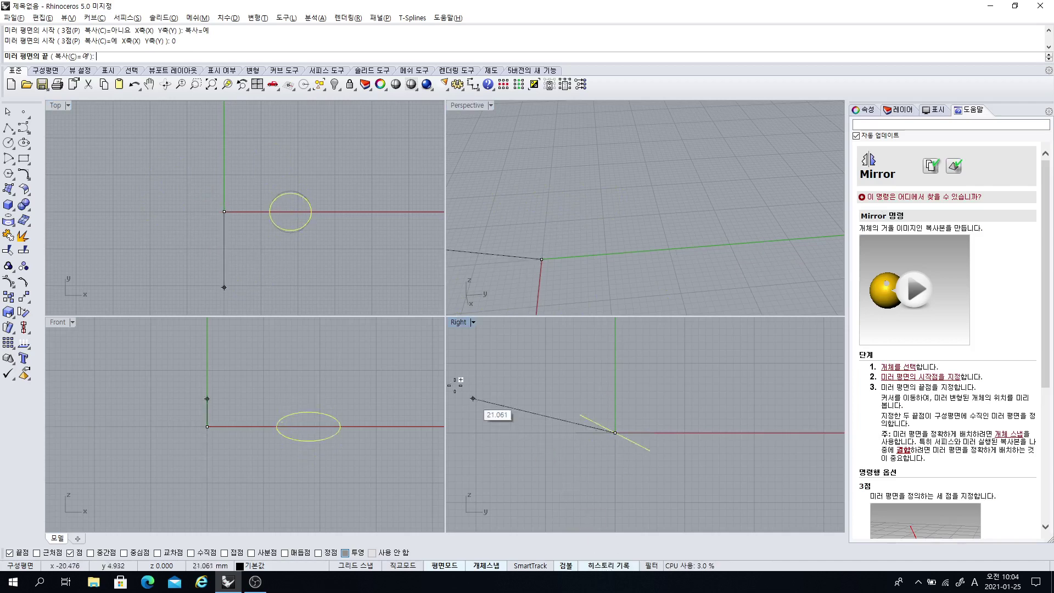
{"action": "left_click", "coordinate": [226, 177]}
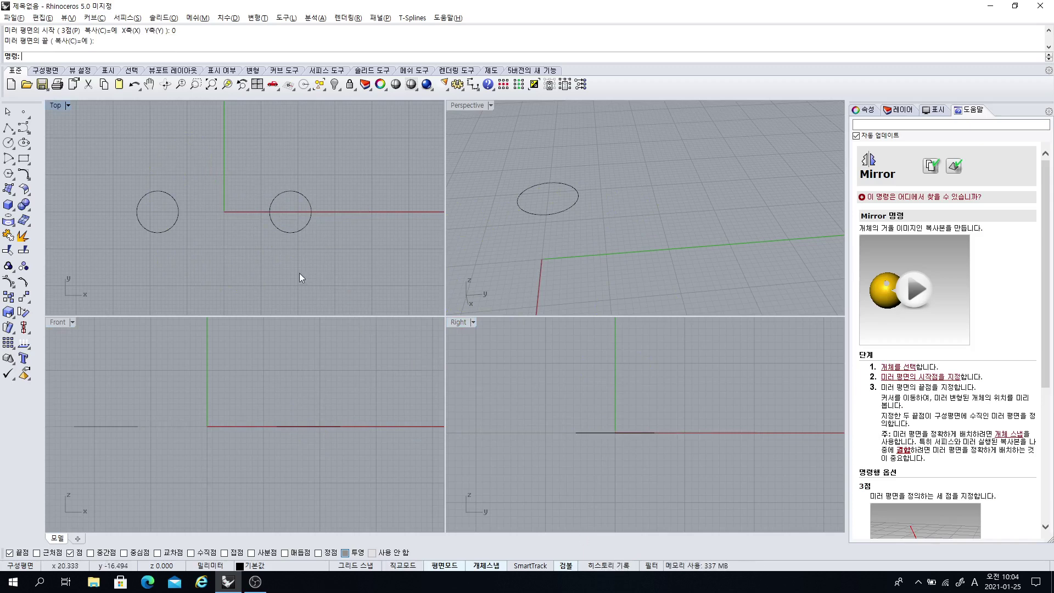
Look through the history recording options and close them without changing anything
{"action": "left_click", "coordinate": [603, 571]}
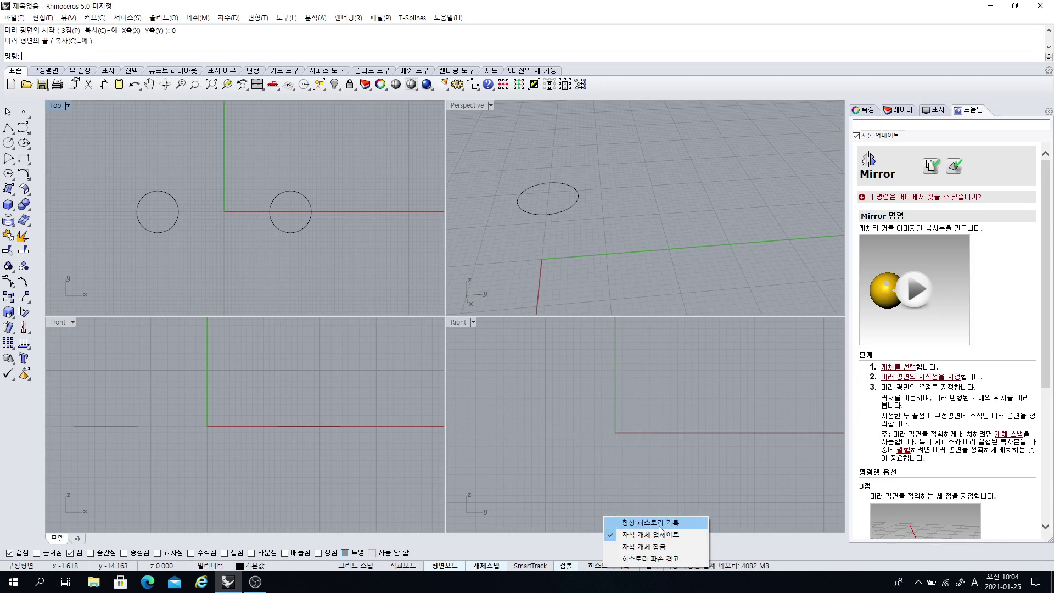
{"action": "left_click", "coordinate": [498, 480]}
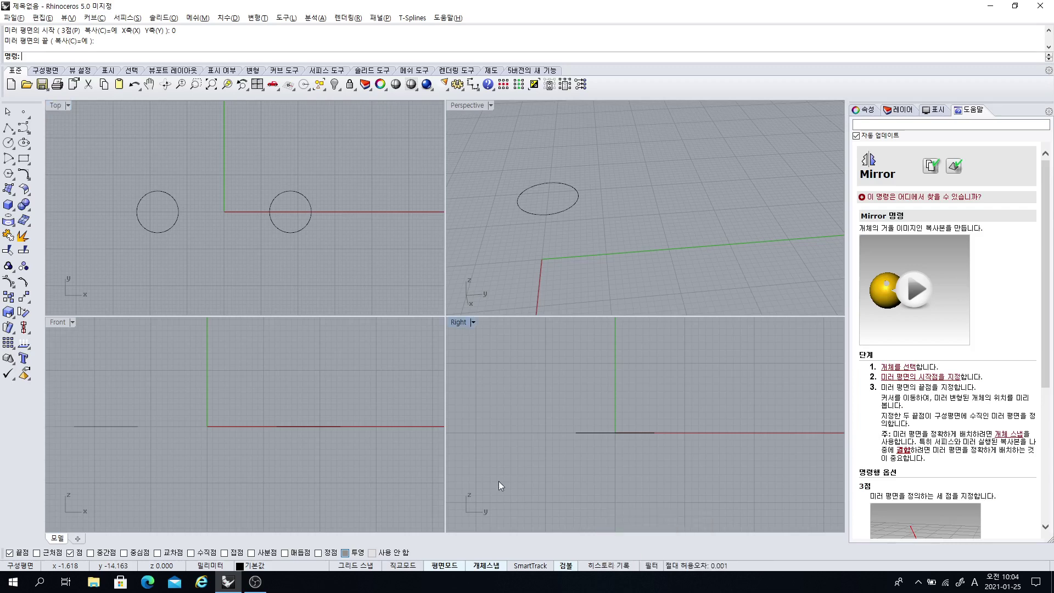
{"action": "right_click", "coordinate": [618, 565]}
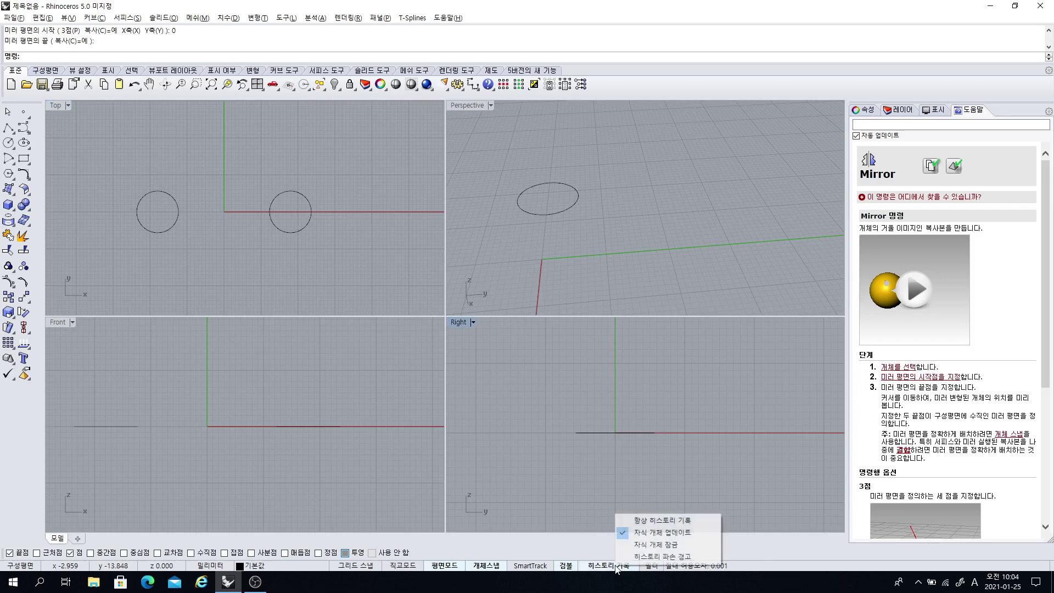
{"action": "left_click", "coordinate": [574, 494]}
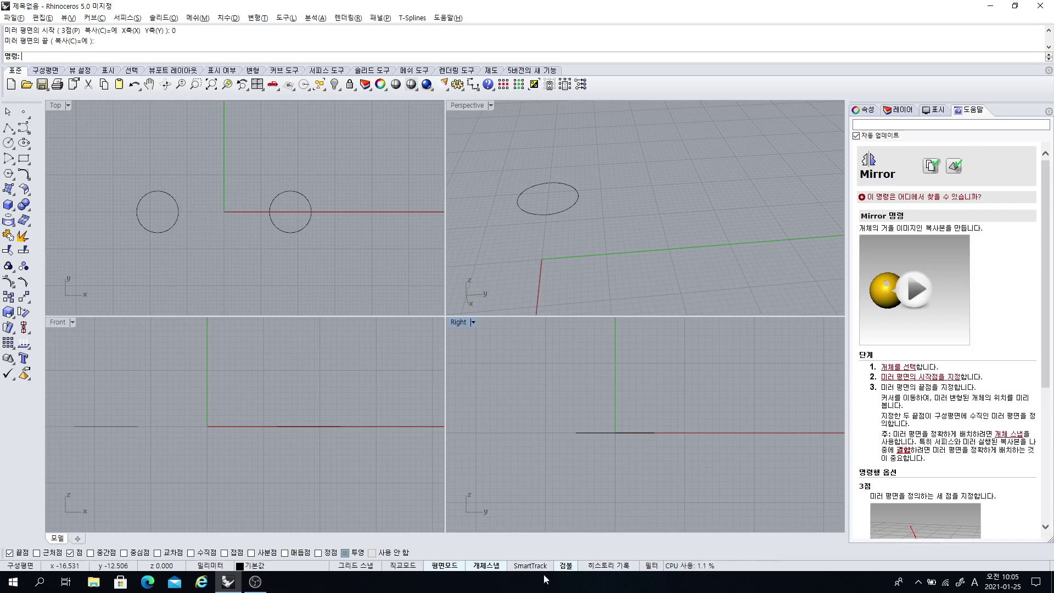
Turn Always Record History on and back off, and review the history options again
{"action": "left_click", "coordinate": [613, 569]}
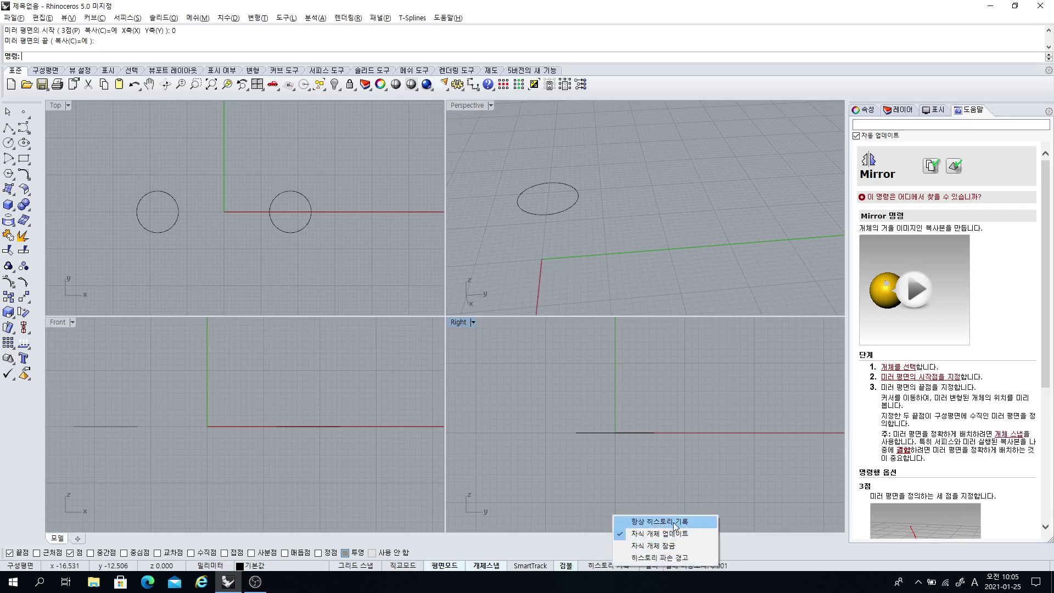
{"action": "left_click", "coordinate": [620, 522]}
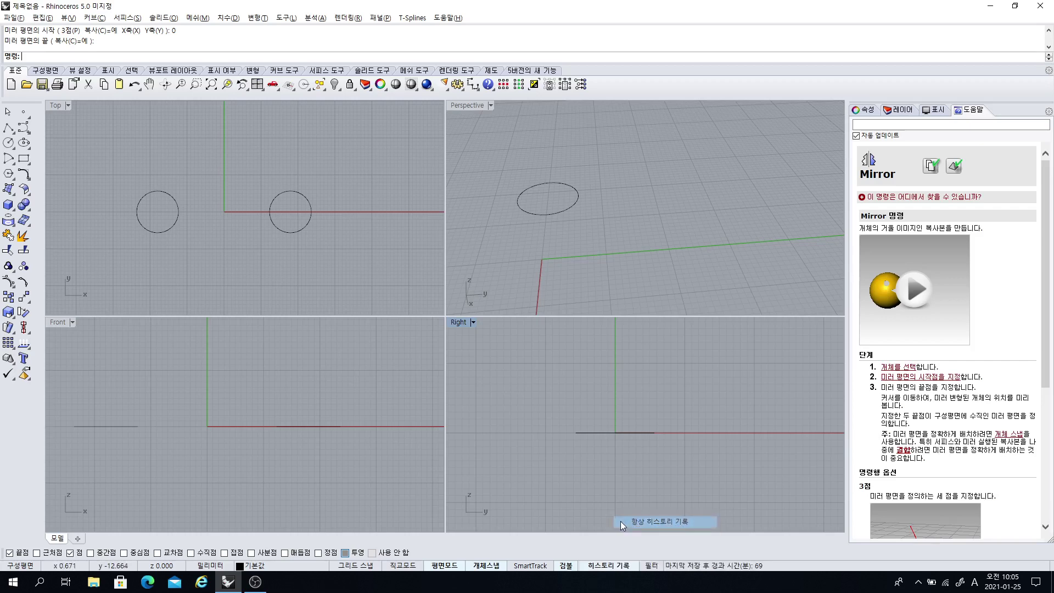
{"action": "left_click", "coordinate": [608, 565]}
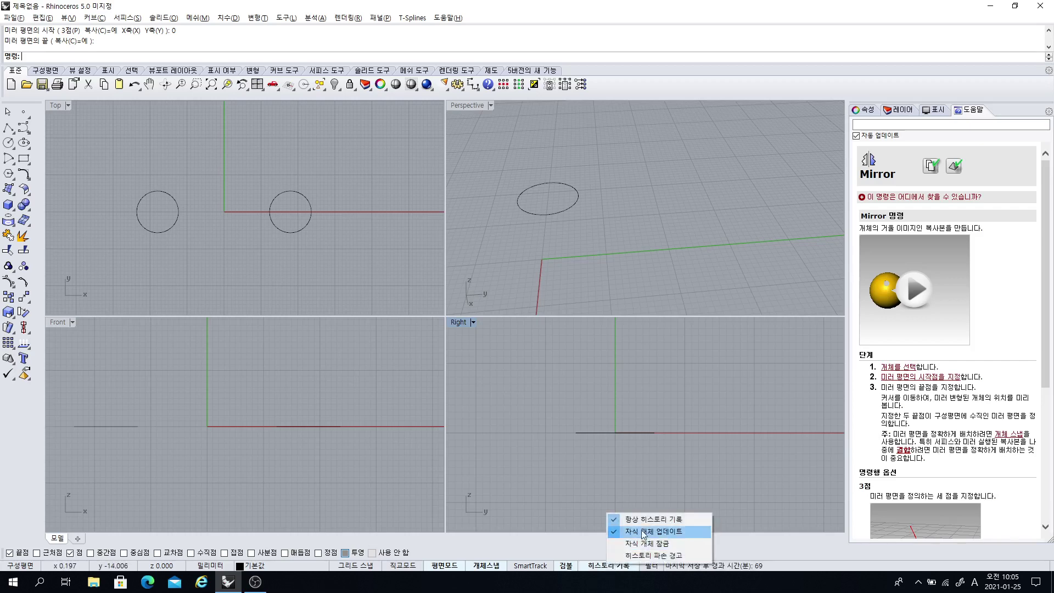
{"action": "left_click", "coordinate": [614, 521]}
{"action": "left_click", "coordinate": [606, 565]}
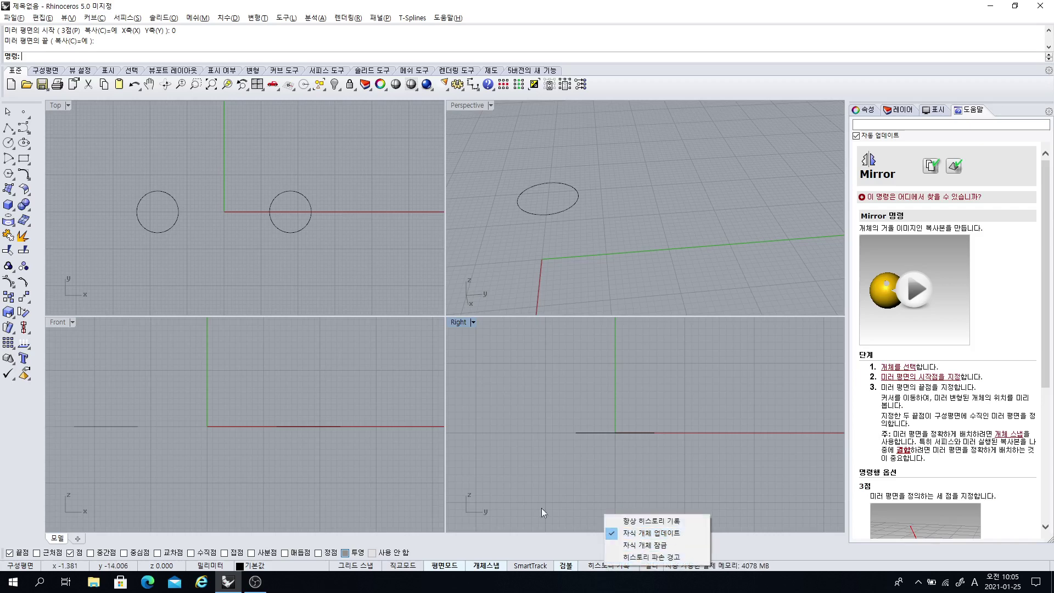
Move the original circle diagonally up and away from the Y axis with the gumball's plane handle, and deselect it
{"action": "left_click", "coordinate": [290, 200]}
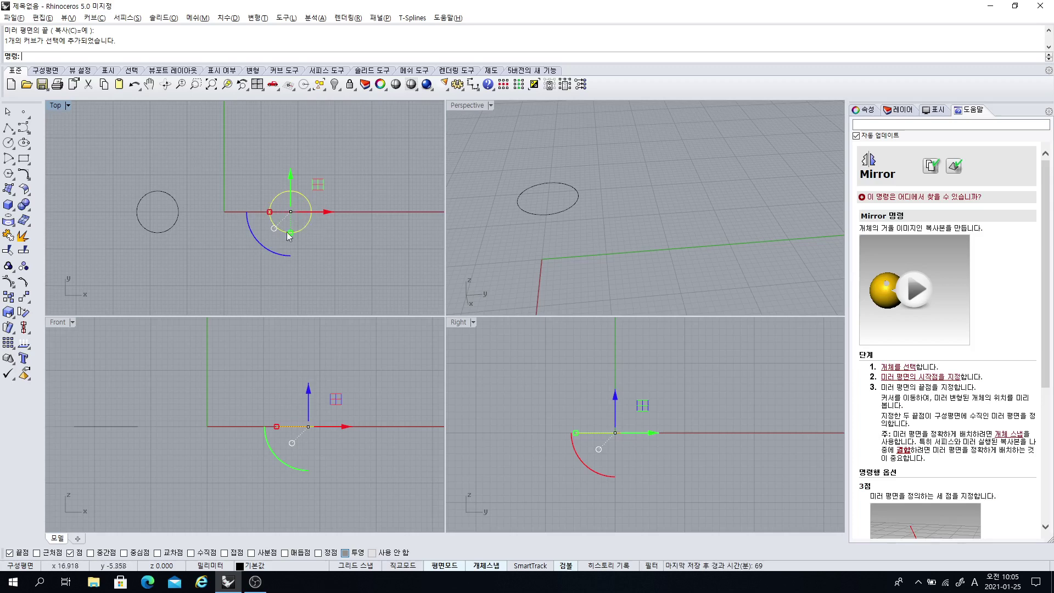
{"action": "left_click_drag", "start_coordinate": [320, 185], "coordinate": [335, 165]}
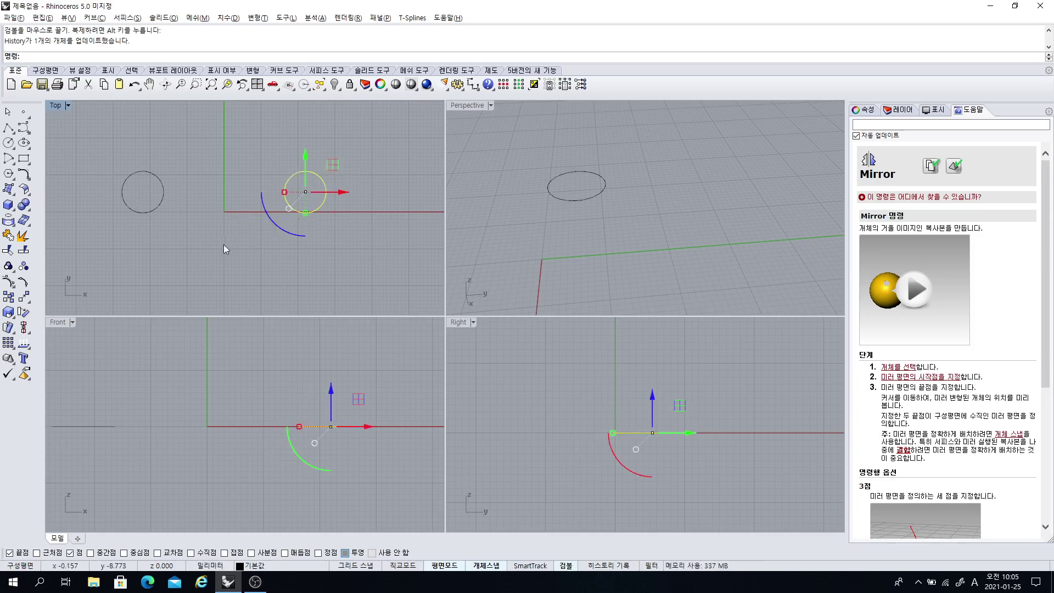
{"action": "left_click", "coordinate": [198, 240]}
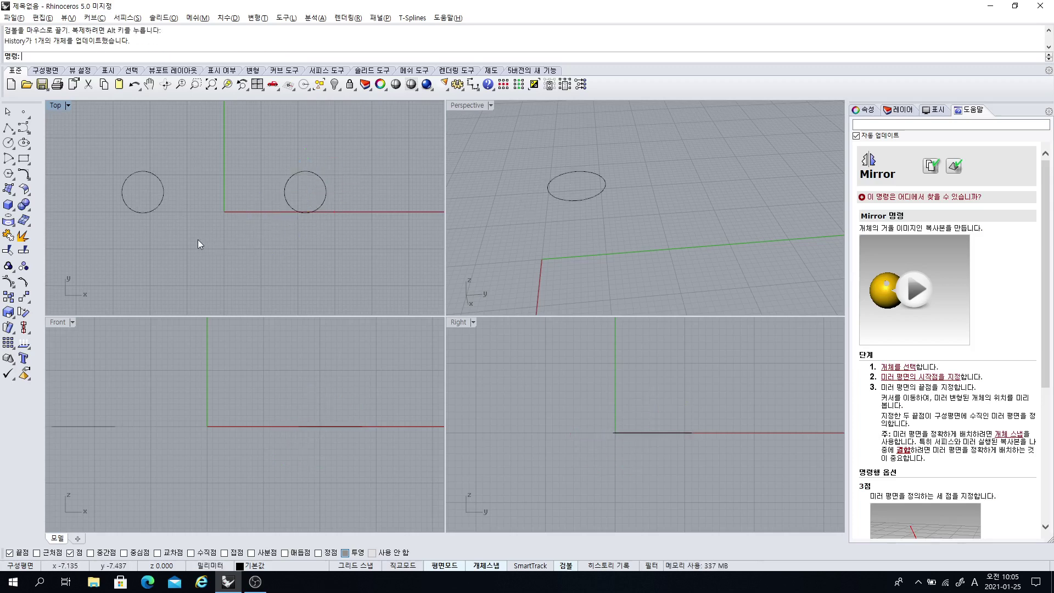
Draw a line on both sides of a midpoint at 0, running vertically along the Y axis in the Top view
{"action": "left_click", "coordinate": [11, 131]}
{"action": "left_click", "coordinate": [56, 133]}
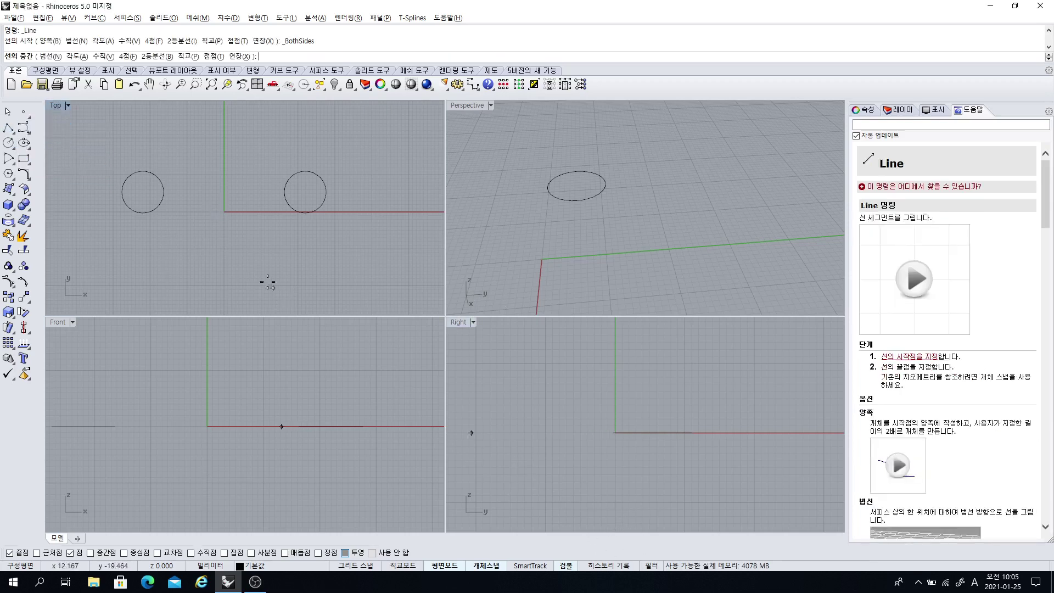
{"action": "type", "text": "0"}
{"action": "key", "text": "Return"}
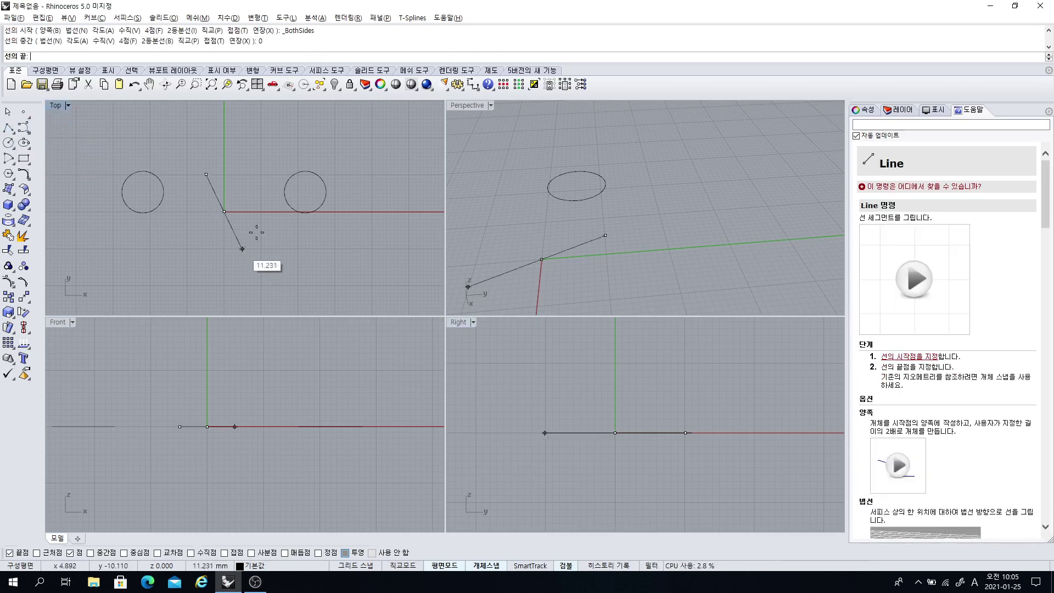
{"action": "left_click", "coordinate": [251, 146], "text": "shift"}
Move the original circle around freely with the gumball's plane handle to test the mirrored circle's history link, and deselect it
{"action": "left_click", "coordinate": [314, 212]}
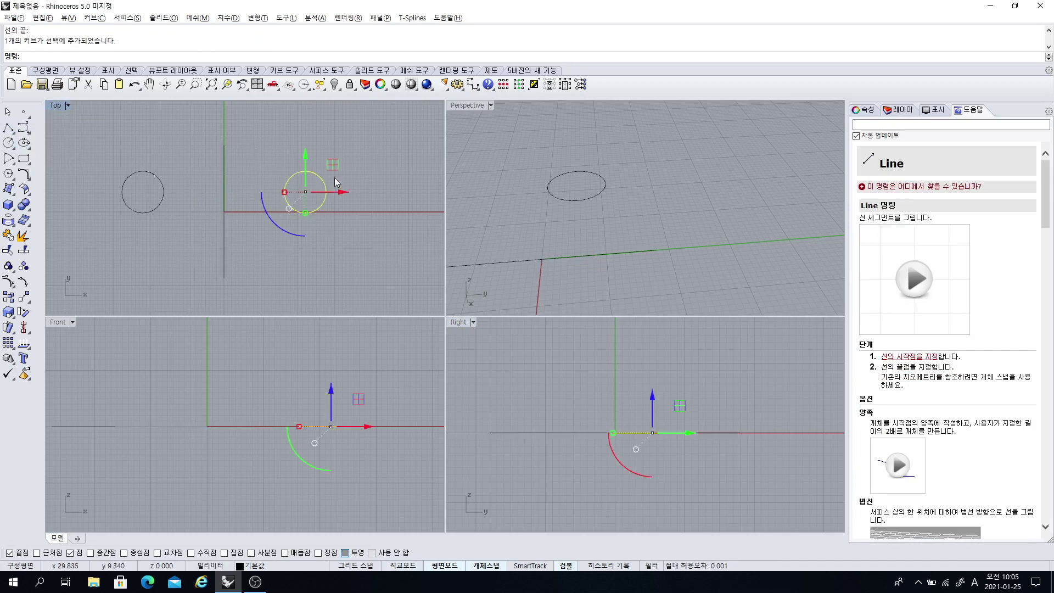
{"action": "left_click_drag", "start_coordinate": [331, 169], "coordinate": [321, 220]}
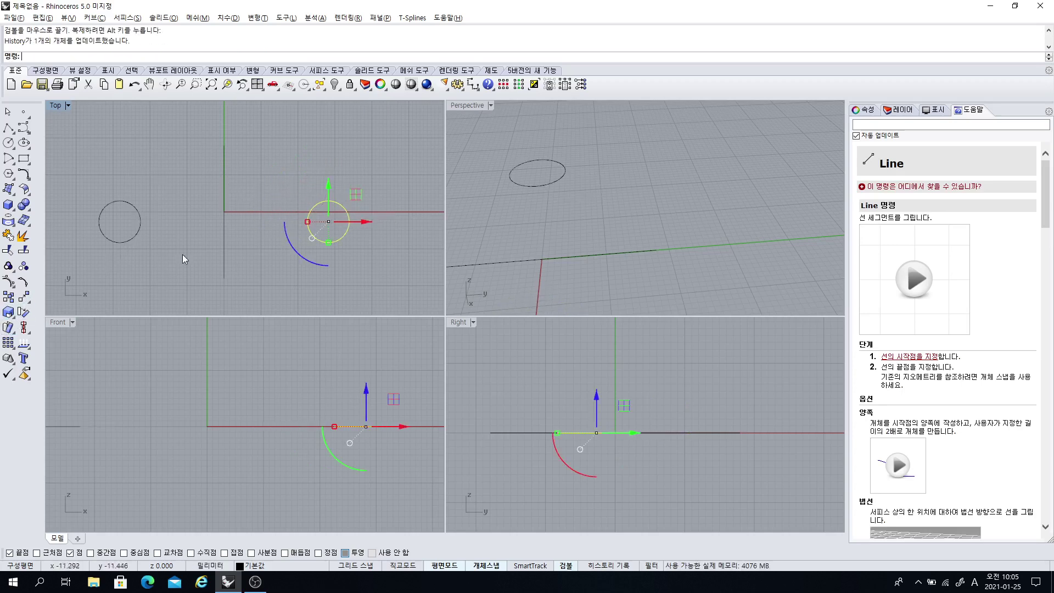
{"action": "left_click_drag", "start_coordinate": [357, 195], "coordinate": [264, 167]}
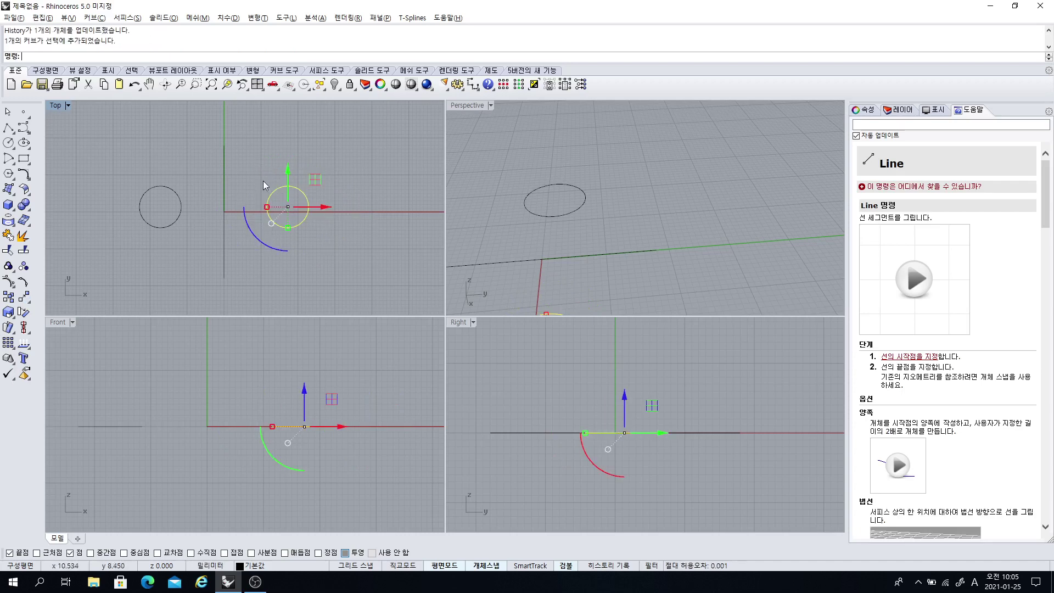
{"action": "key", "text": "Escape"}
Delete the mirrored circle, and move the original circle slightly up along the green Y axis with the gumball
{"action": "left_click", "coordinate": [174, 225]}
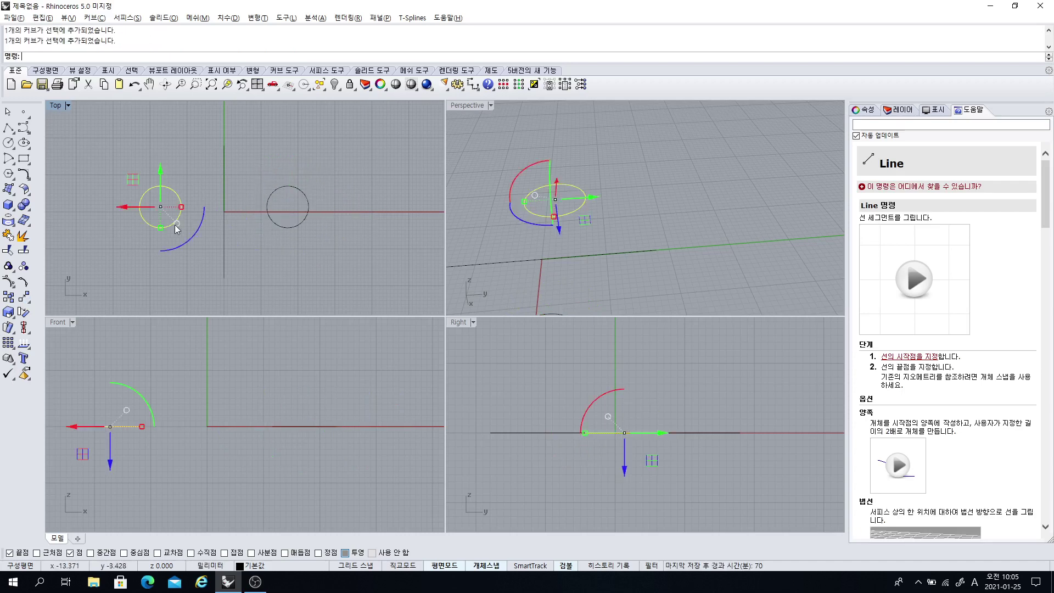
{"action": "key", "text": "Delete"}
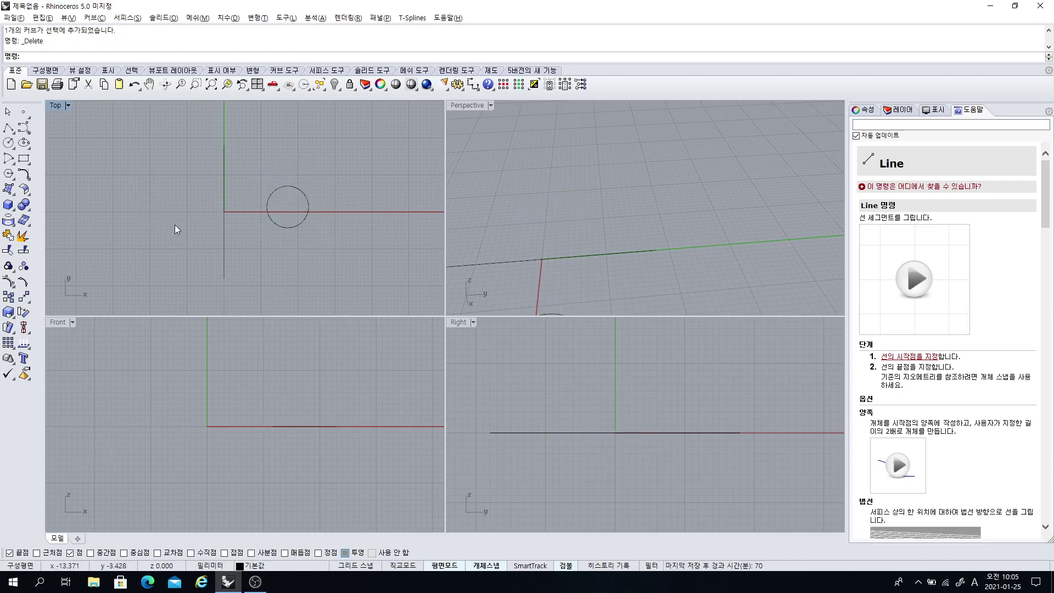
{"action": "left_click", "coordinate": [269, 199]}
{"action": "mouse_move", "coordinate": [287, 169]}
{"action": "left_mouse_down"}
{"action": "mouse_move", "coordinate": [295, 210]}
{"action": "mouse_move", "coordinate": [287, 157]}
{"action": "left_mouse_up"}
{"action": "key", "text": "Escape"}
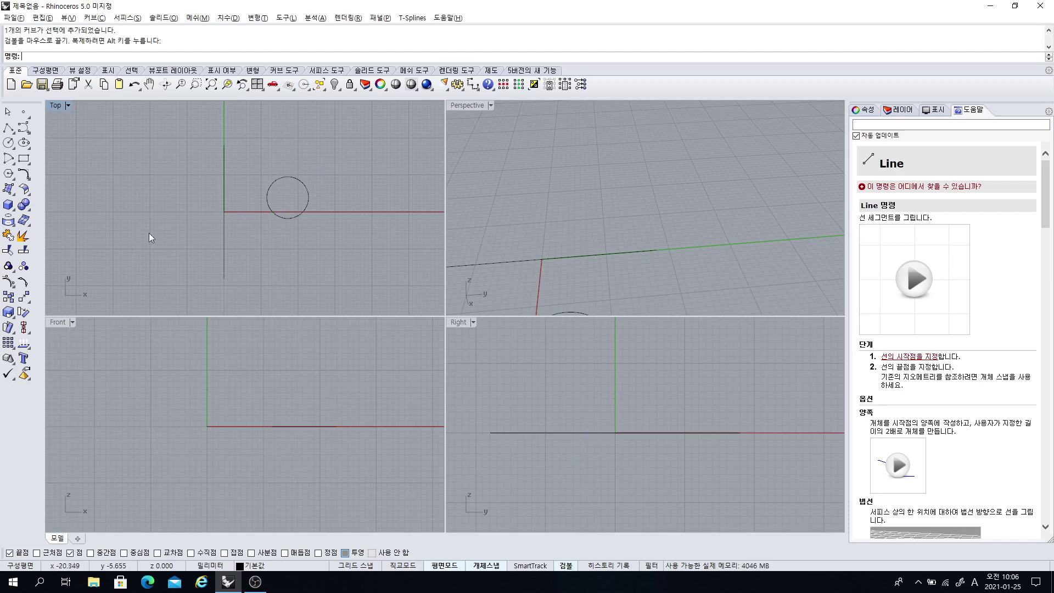
Rotate a copy of the circle 180 degrees about the origin 0 in the Top view, with history recording on
{"action": "left_click", "coordinate": [24, 313]}
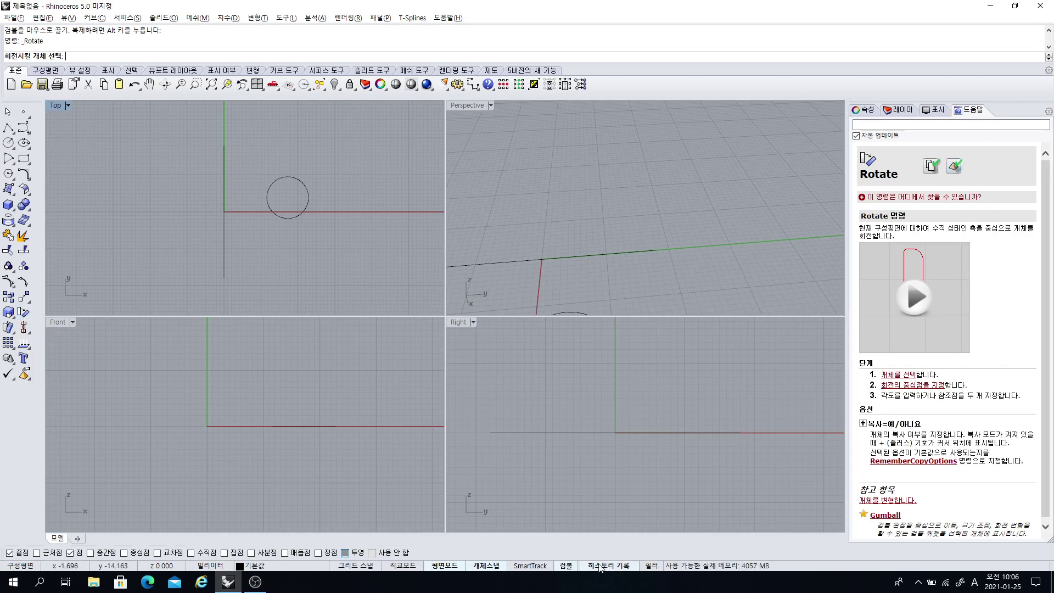
{"action": "left_click", "coordinate": [270, 202]}
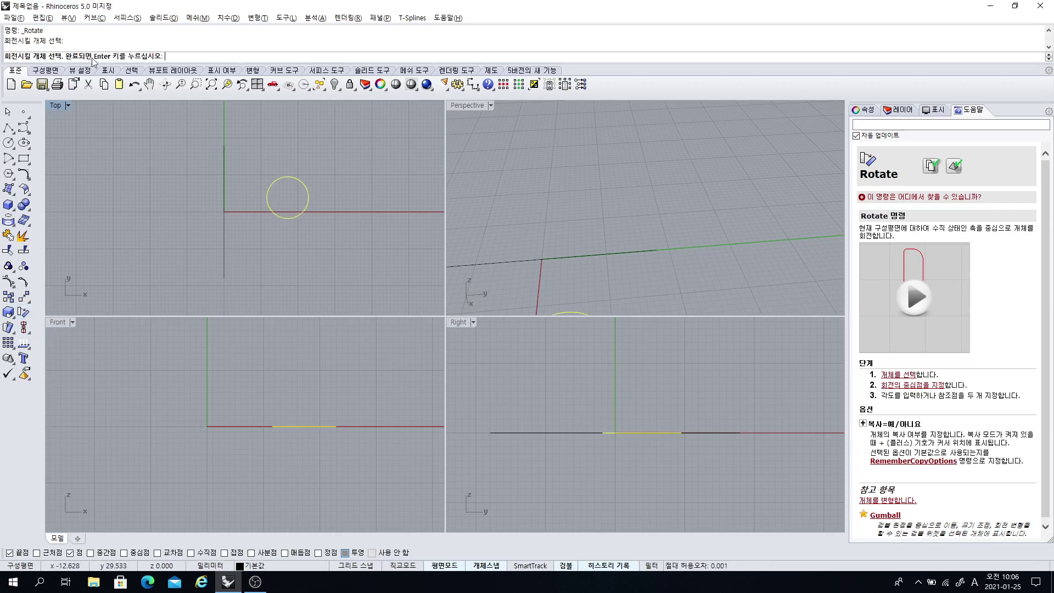
{"action": "right_click", "coordinate": [280, 150]}
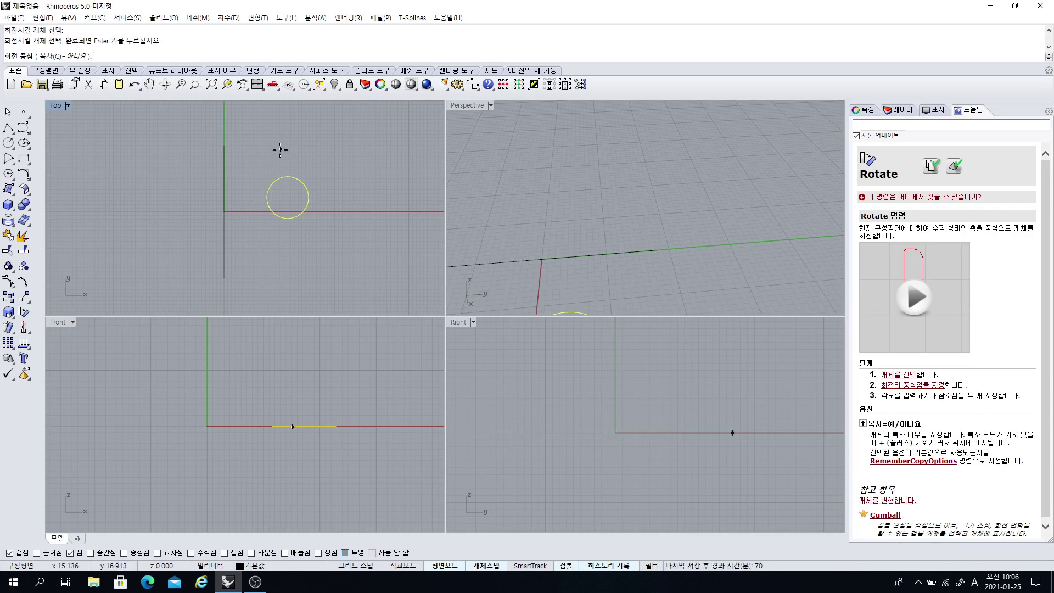
{"action": "type", "text": "0"}
{"action": "key", "text": "Return"}
{"action": "left_click", "coordinate": [346, 211]}
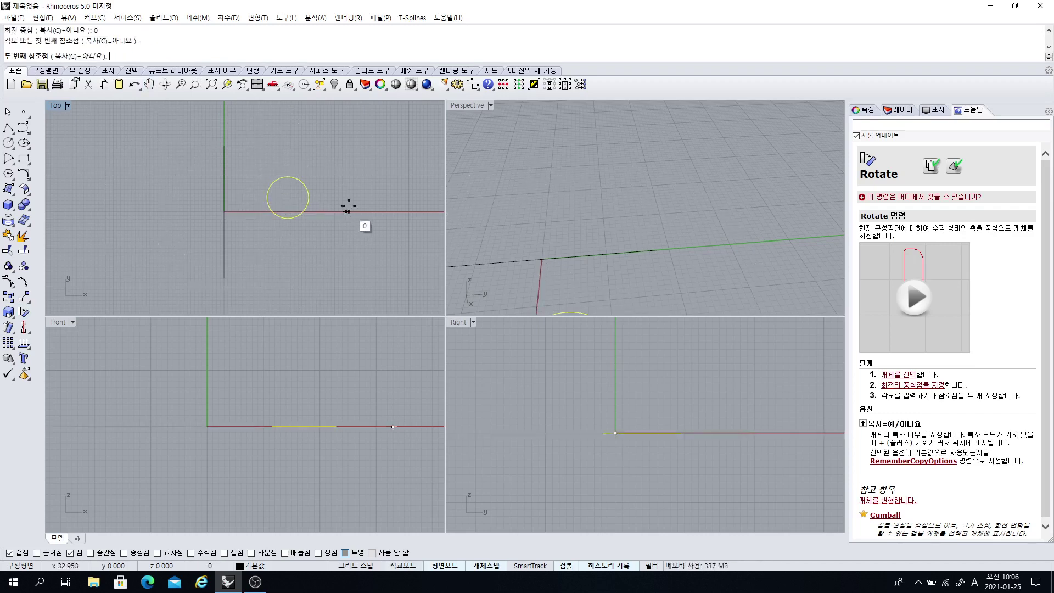
{"action": "left_click", "coordinate": [96, 57]}
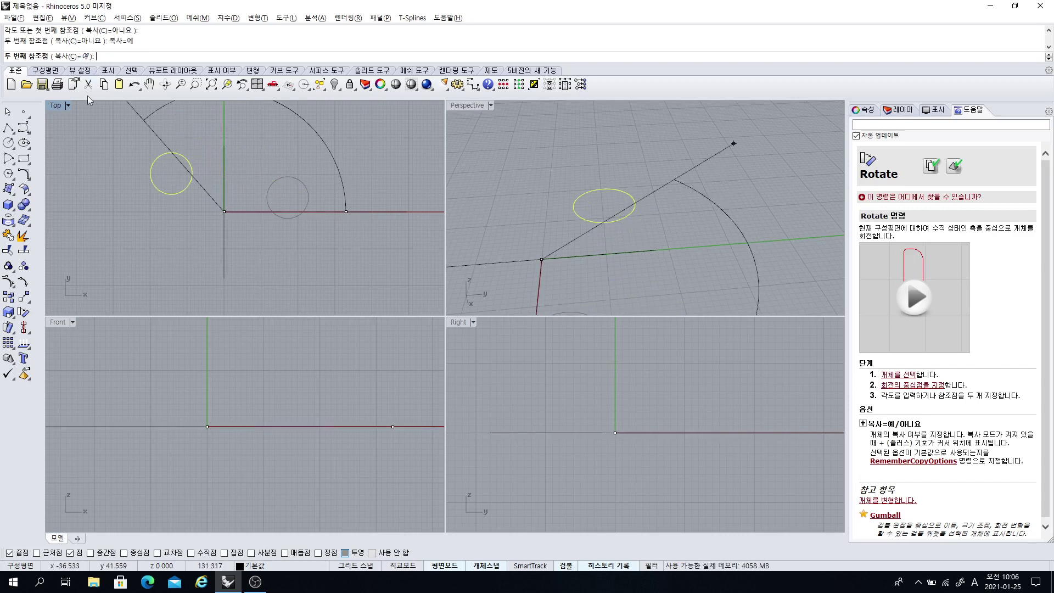
{"action": "left_click", "coordinate": [89, 166]}
{"action": "key", "text": "Return"}
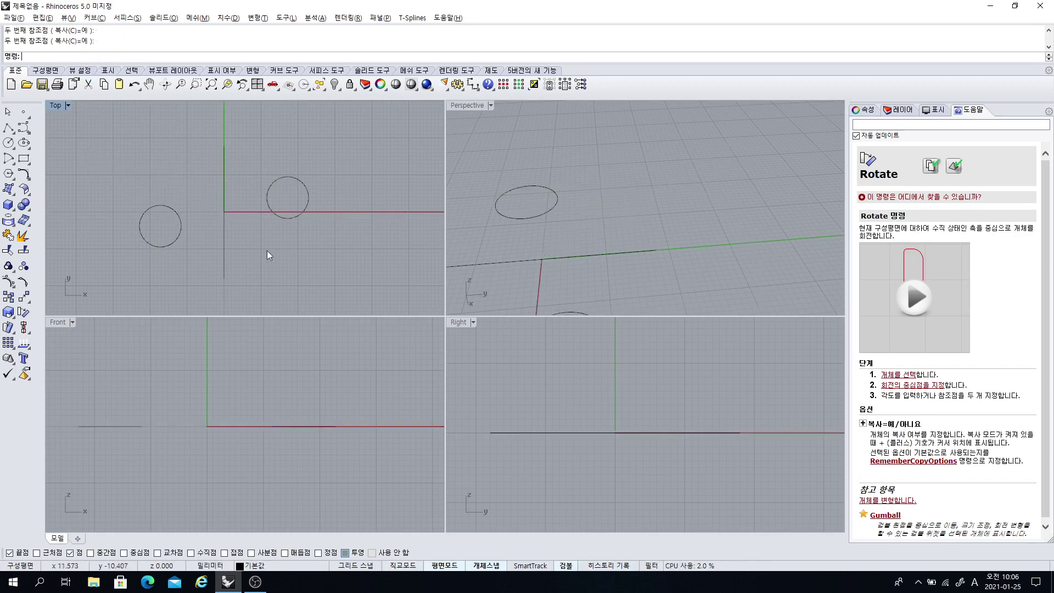
Move the original circle slightly toward the Y axis and up with the gumball to test the rotated copy's history link, and deselect it
{"action": "right_click_drag", "start_coordinate": [272, 248], "coordinate": [299, 243]}
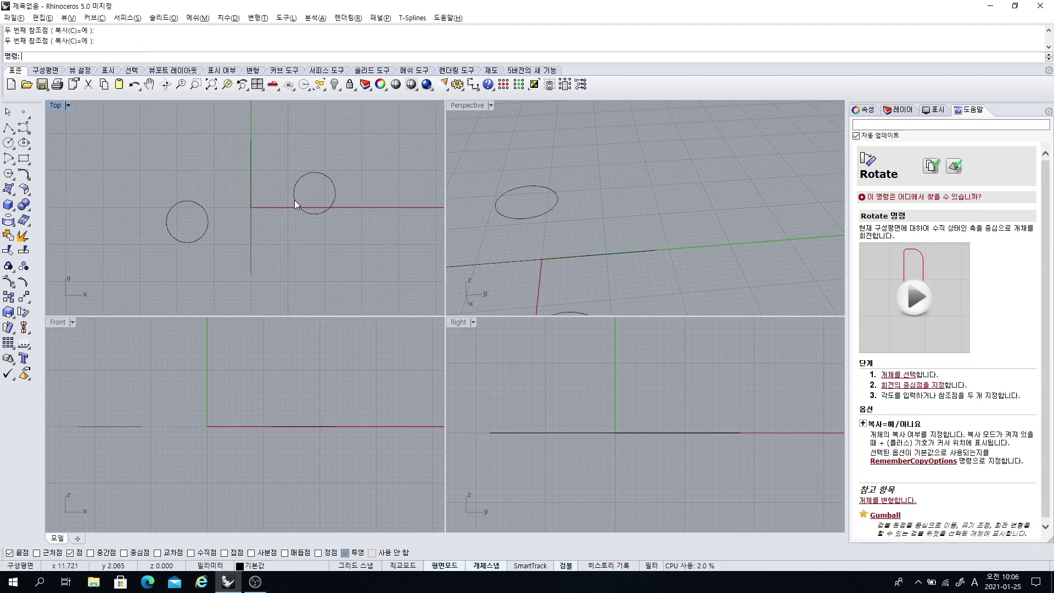
{"action": "left_click", "coordinate": [294, 199]}
{"action": "left_click_drag", "start_coordinate": [354, 198], "coordinate": [338, 196]}
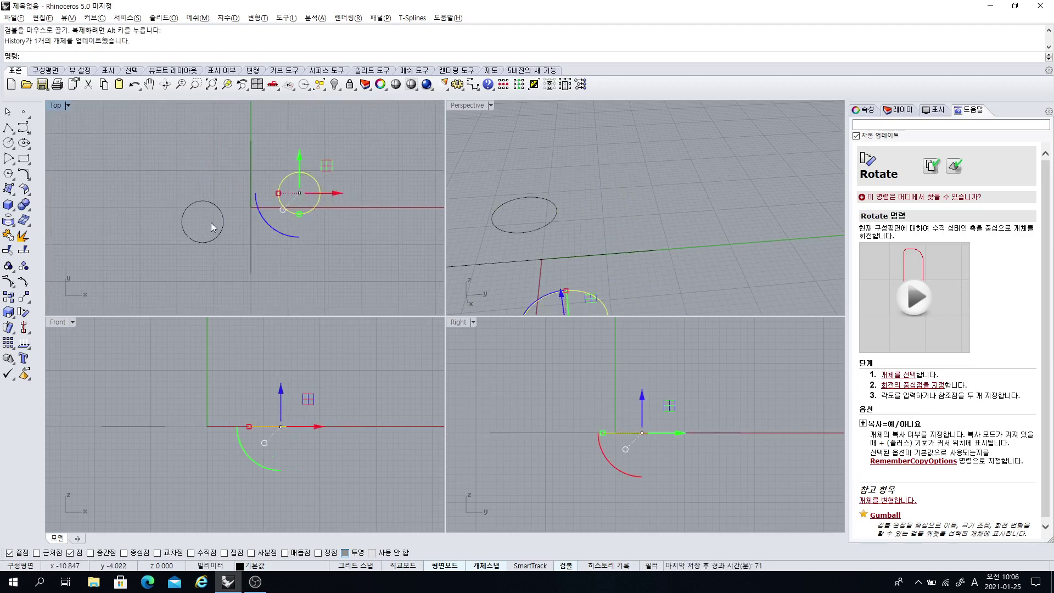
{"action": "left_click_drag", "start_coordinate": [300, 165], "coordinate": [301, 159]}
{"action": "right_click_drag", "start_coordinate": [302, 145], "coordinate": [302, 197]}
{"action": "left_click_drag", "start_coordinate": [301, 197], "coordinate": [301, 181]}
{"action": "right_click_drag", "start_coordinate": [265, 259], "coordinate": [250, 242]}
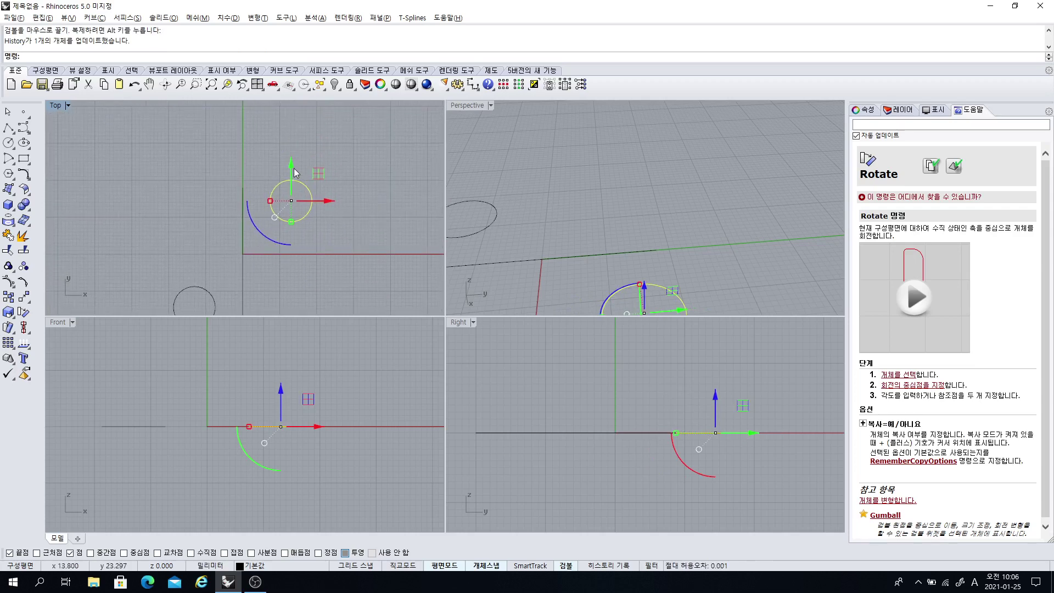
{"action": "left_click_drag", "start_coordinate": [291, 167], "coordinate": [291, 159]}
{"action": "right_click_drag", "start_coordinate": [291, 248], "coordinate": [313, 204]}
{"action": "left_click", "coordinate": [348, 243]}
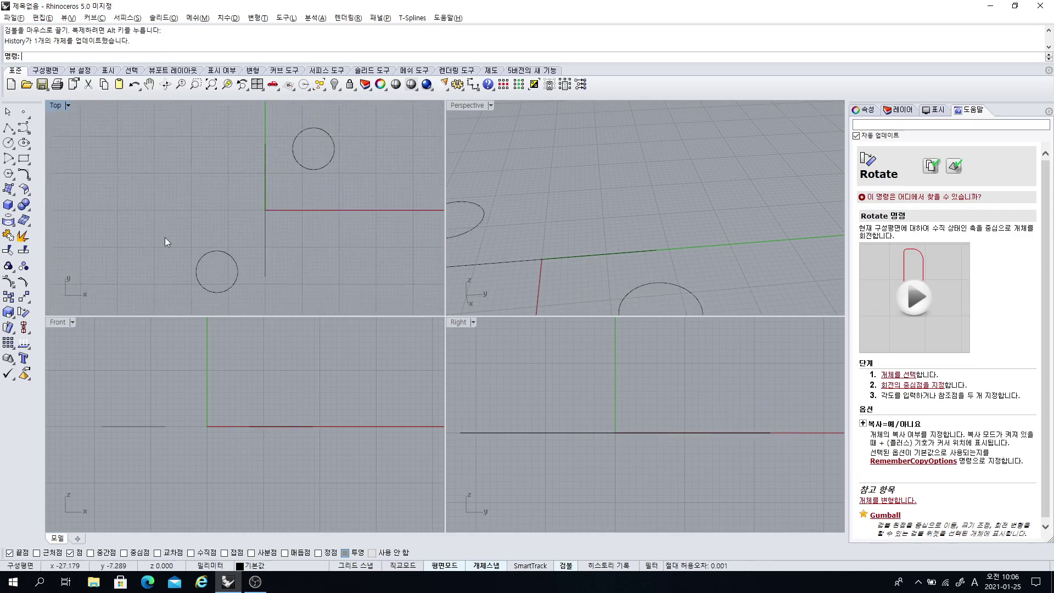
Reselect the original circle, move it a little farther up along the green Y axis with the gumball, and deselect it
{"action": "right_click_drag", "start_coordinate": [306, 140], "coordinate": [290, 180]}
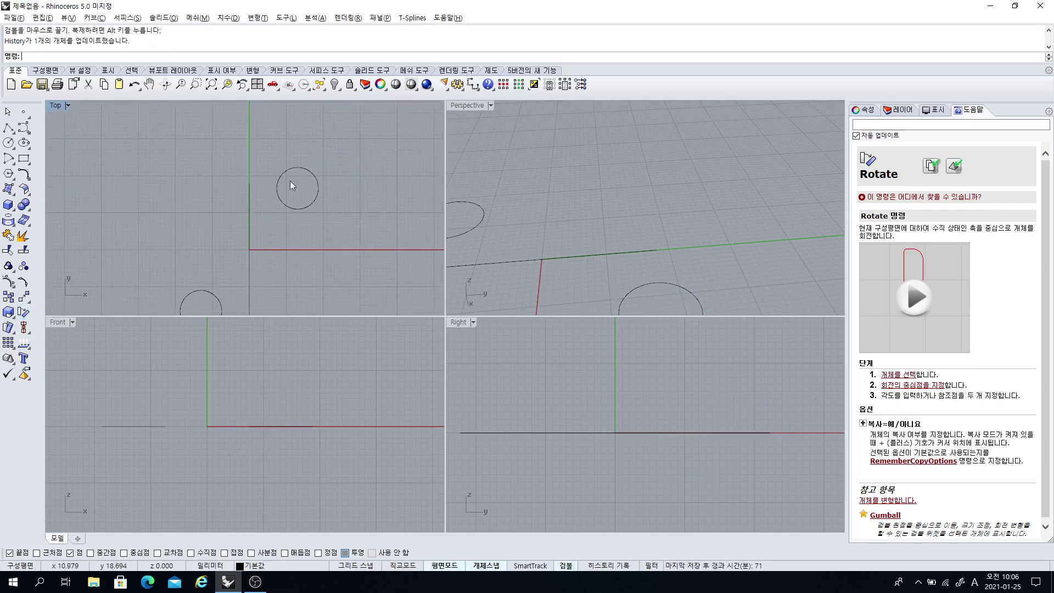
{"action": "left_click", "coordinate": [299, 168]}
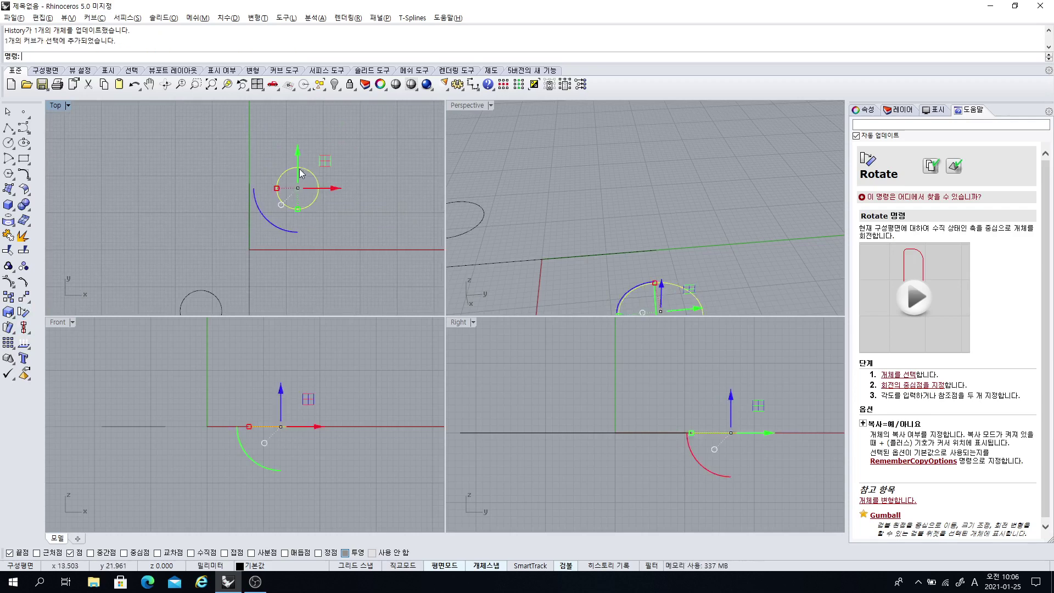
{"action": "left_click_drag", "start_coordinate": [299, 154], "coordinate": [299, 145]}
{"action": "left_click", "coordinate": [343, 196]}
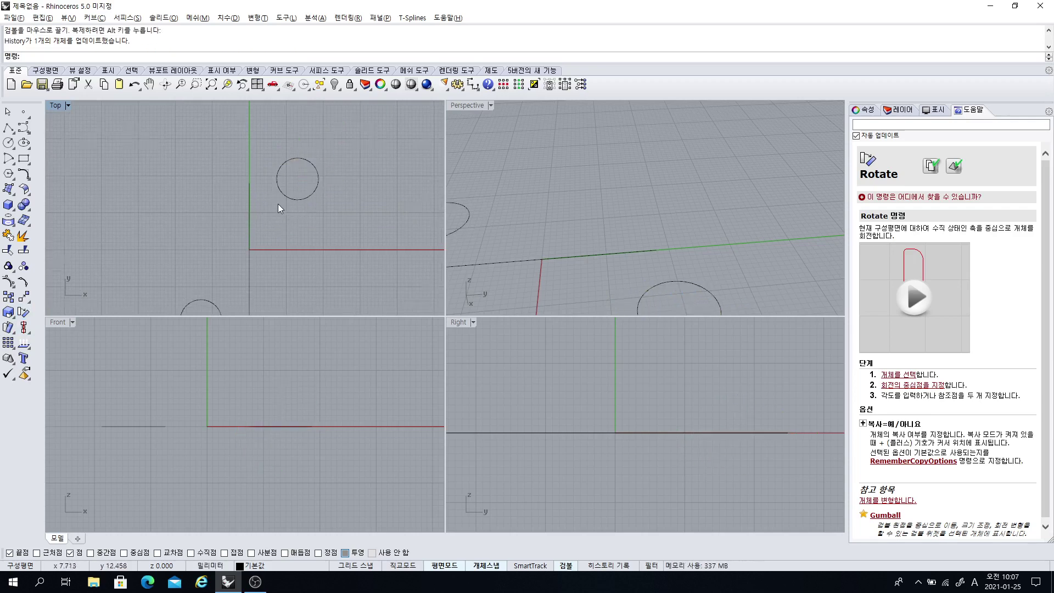
Rotate the original circle 180 degrees about the origin 0 with the Copy option set to No
{"action": "scroll", "coordinate": [278, 203], "scroll_direction": "down", "scroll_amount": 4}
{"action": "right_click_drag", "start_coordinate": [311, 198], "coordinate": [314, 173]}
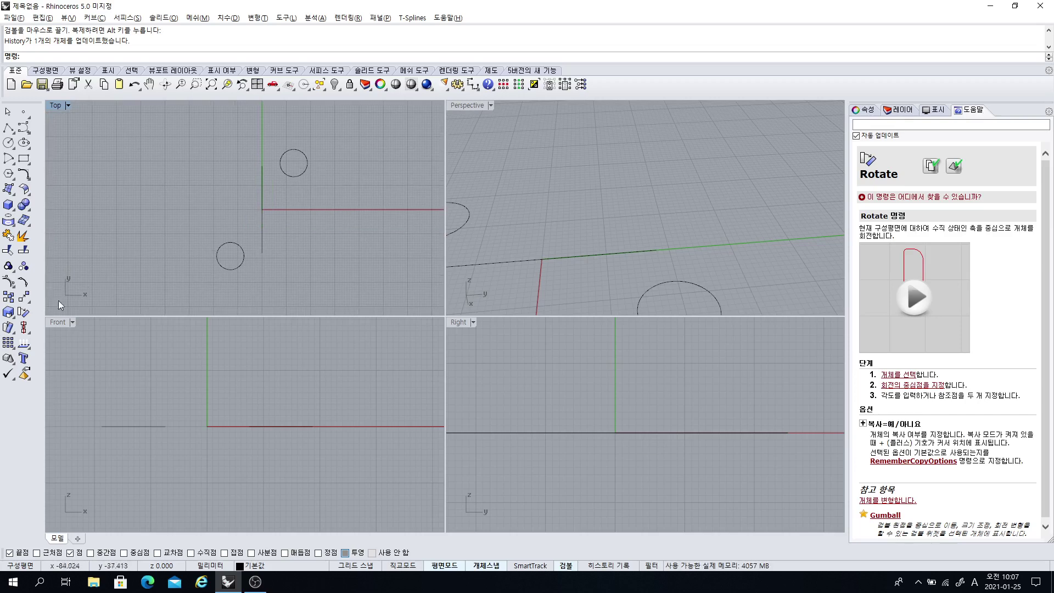
{"action": "left_click", "coordinate": [23, 313]}
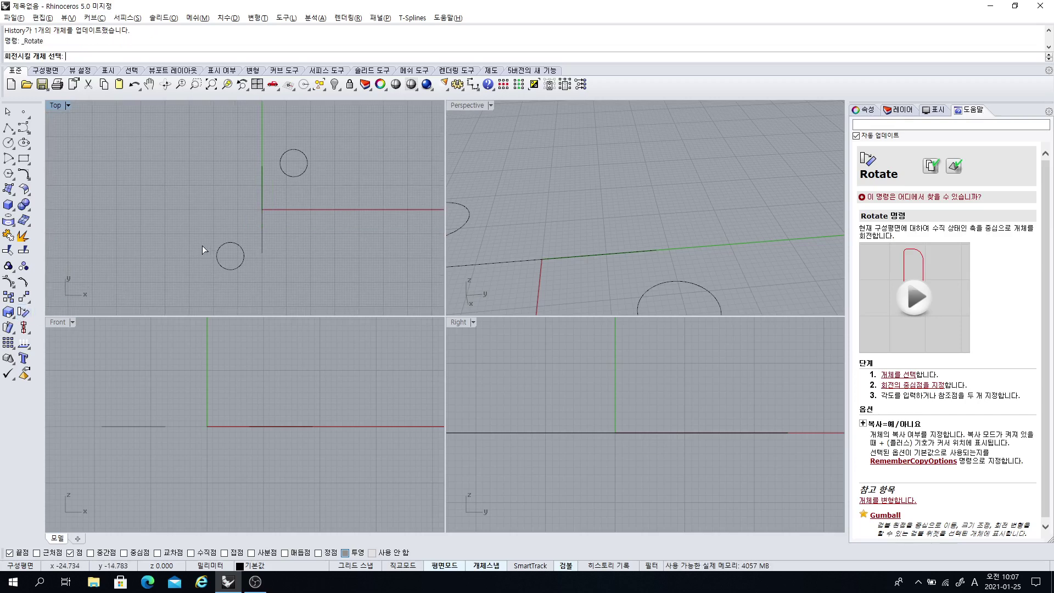
{"action": "left_click", "coordinate": [301, 176]}
{"action": "key", "text": "Return"}
{"action": "type", "text": "0"}
{"action": "key", "text": "Return"}
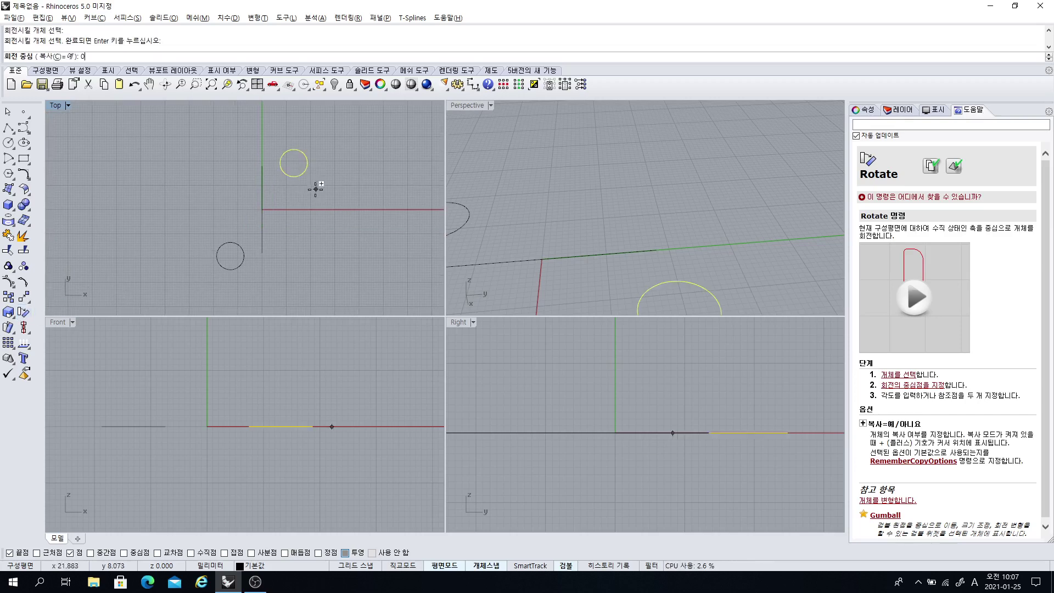
{"action": "left_click", "coordinate": [131, 56]}
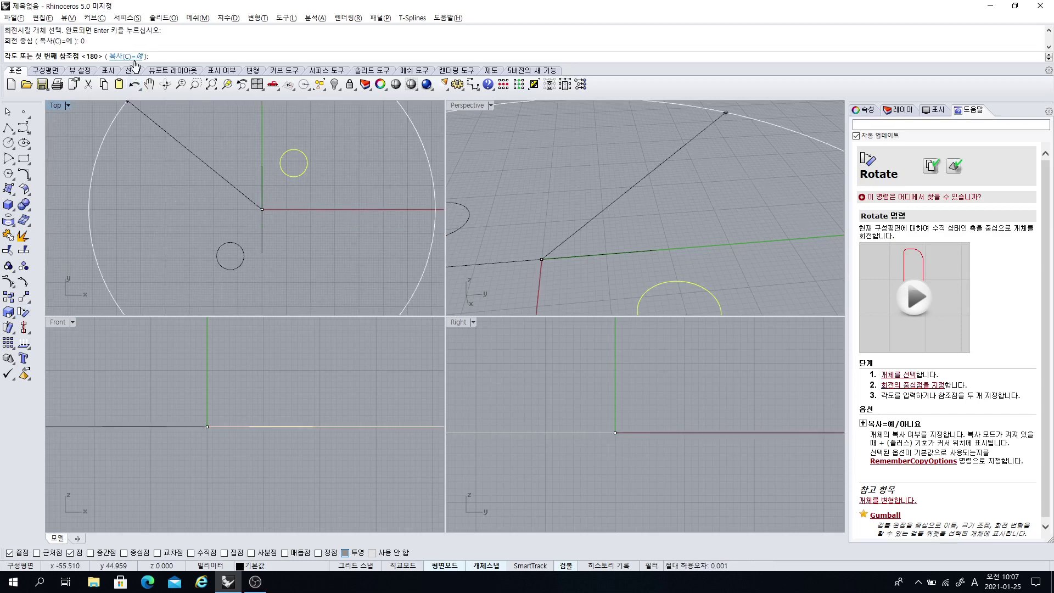
{"action": "left_click", "coordinate": [366, 209]}
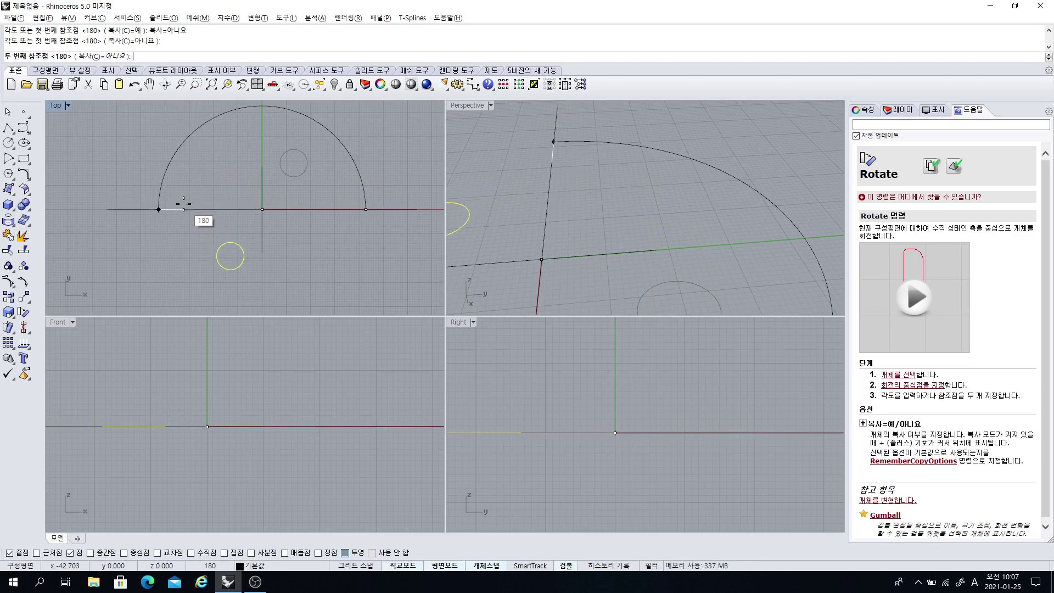
{"action": "left_click", "coordinate": [183, 204]}
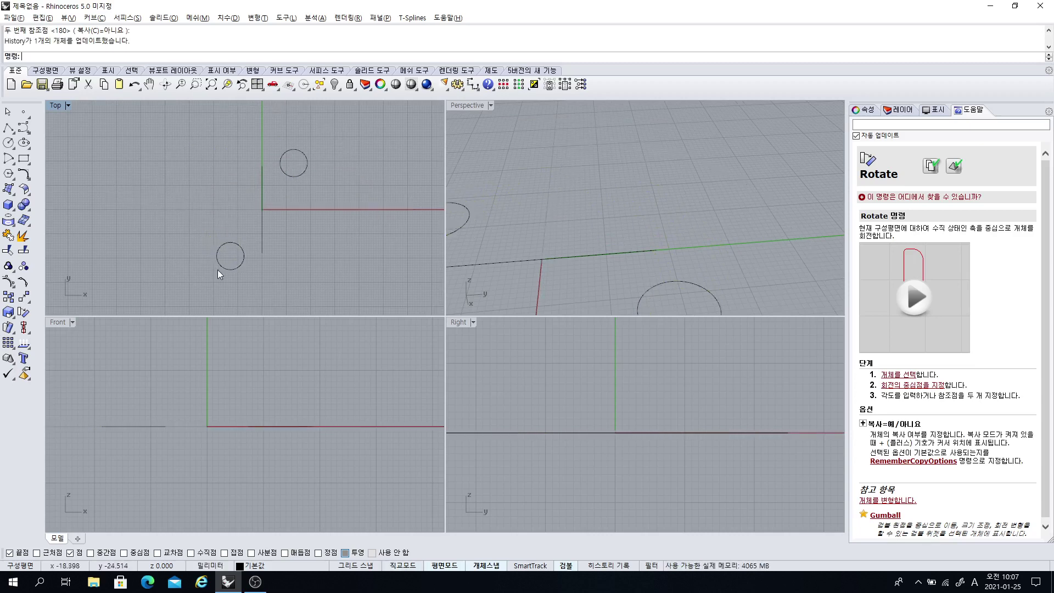
Try moving the circle above the X axis down along the green axis with the gumball, undo the move and the rotation, and deselect
{"action": "left_click", "coordinate": [289, 177]}
{"action": "right_click_drag", "start_coordinate": [294, 135], "coordinate": [290, 162]}
{"action": "left_click_drag", "start_coordinate": [291, 162], "coordinate": [293, 188]}
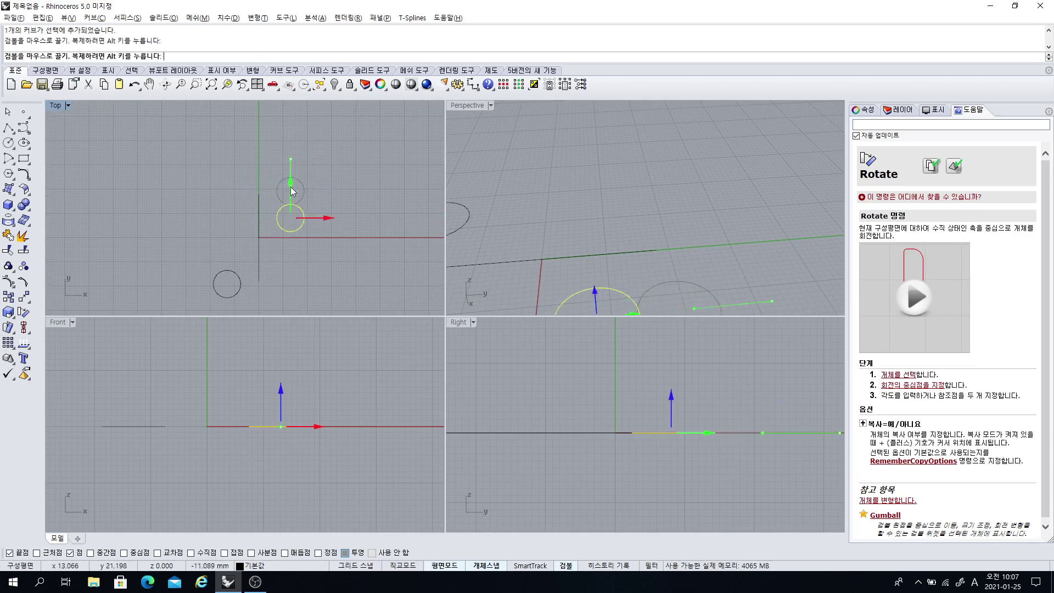
{"action": "key", "text": "ctrl+z"}
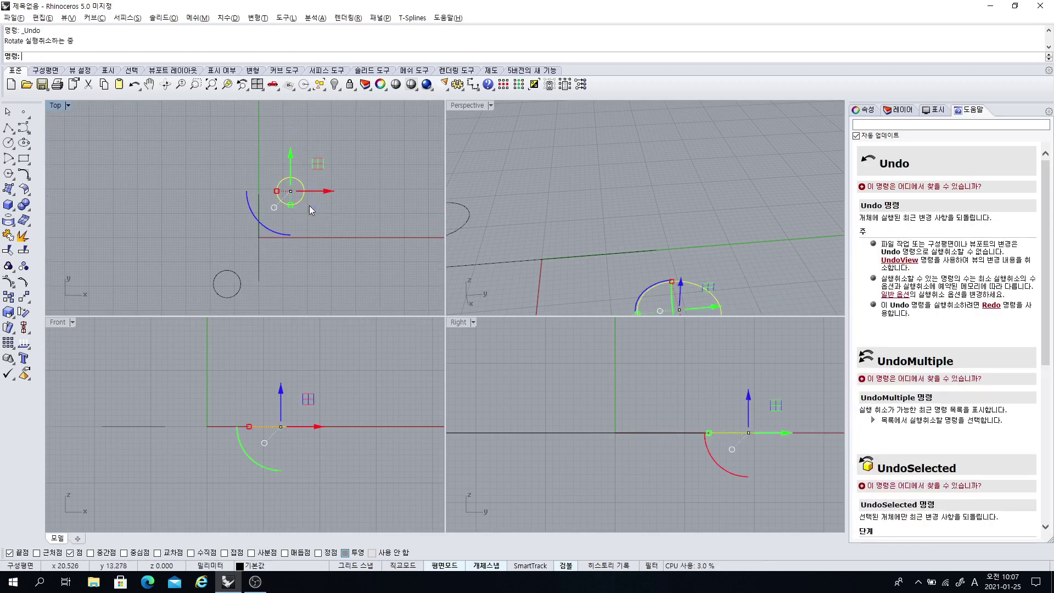
{"action": "key", "text": "ctrl+z"}
{"action": "left_click_drag", "start_coordinate": [321, 215], "coordinate": [342, 209]}
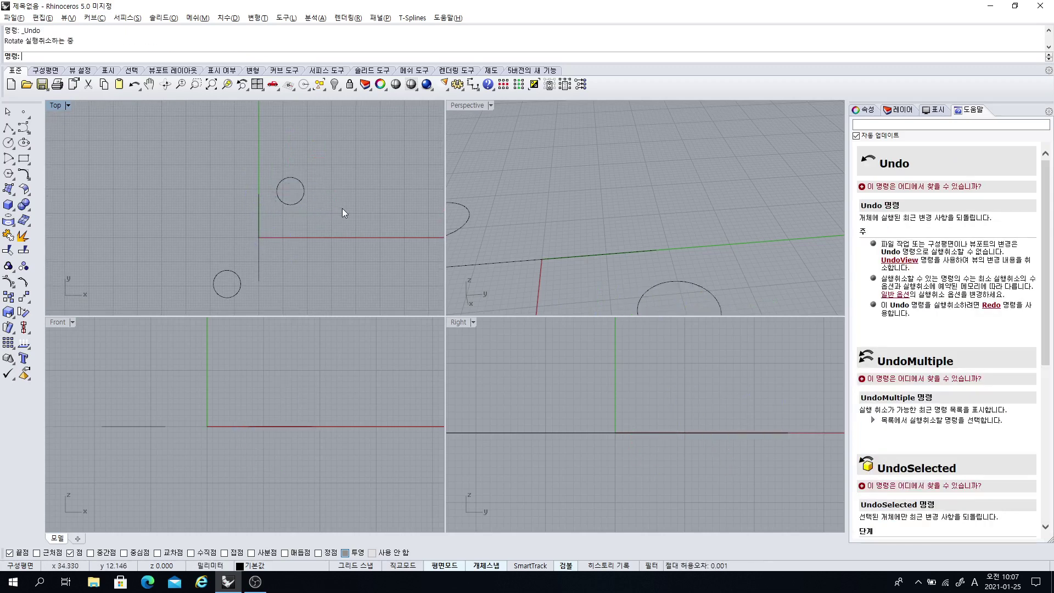
Delete the original circle and its rotated copy
{"action": "left_click", "coordinate": [301, 183]}
{"action": "key", "text": "Delete"}
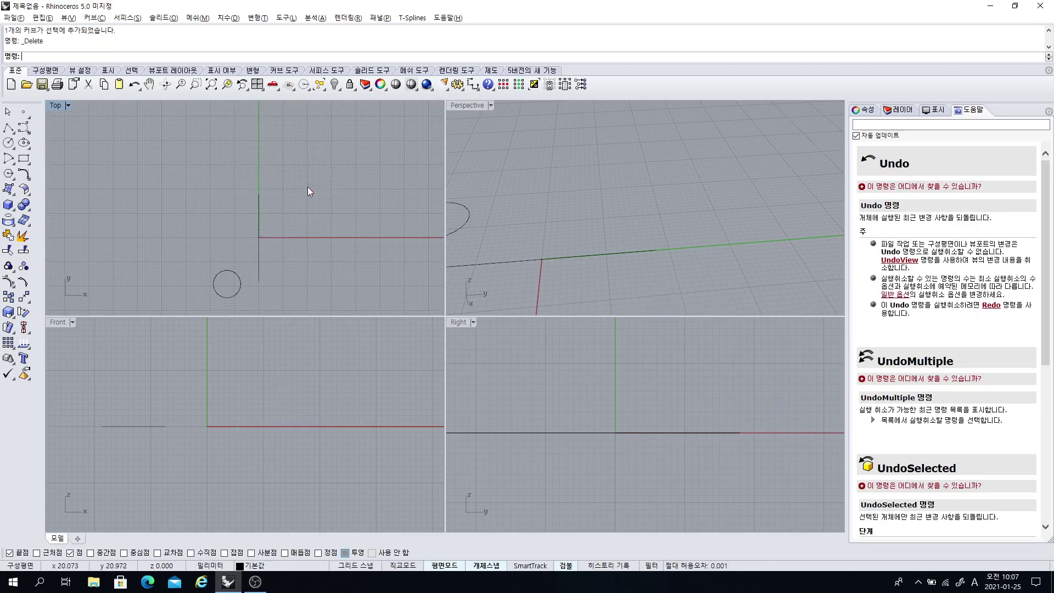
{"action": "left_click", "coordinate": [235, 275]}
{"action": "key", "text": "Delete"}
{"action": "right_click_drag", "start_coordinate": [233, 269], "coordinate": [268, 251]}
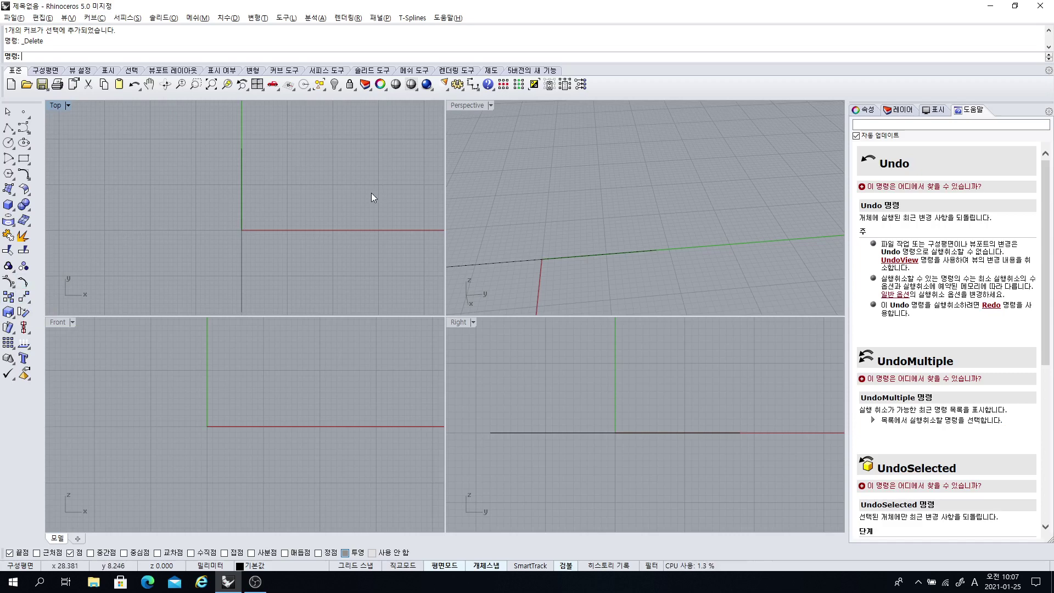
Delete the line running along the Y axis, selecting it in the Perspective view
{"action": "scroll", "coordinate": [344, 213], "scroll_direction": "down", "scroll_amount": 3}
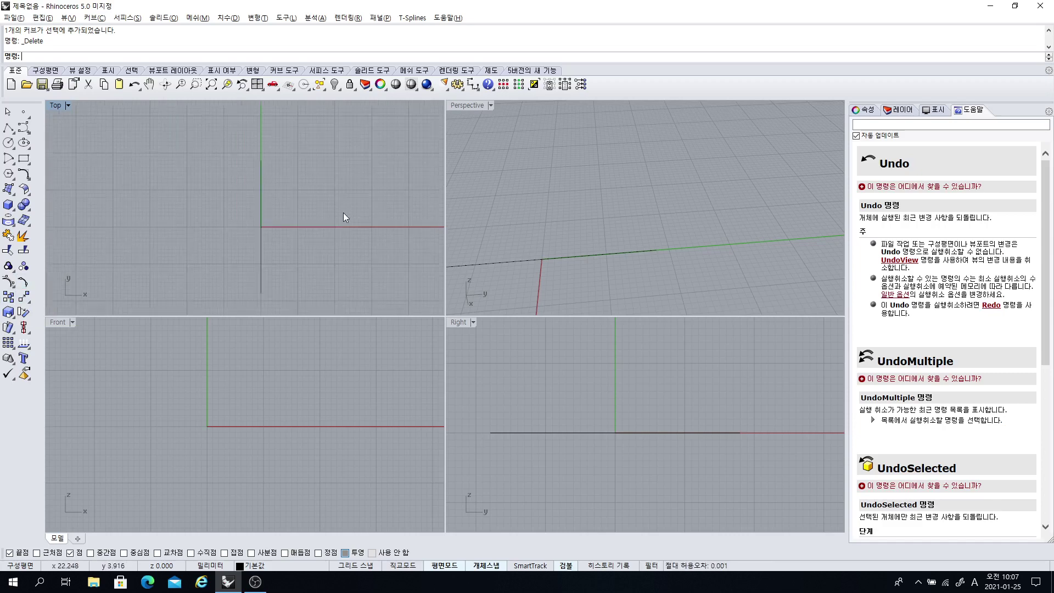
{"action": "scroll", "coordinate": [331, 219], "scroll_direction": "up", "scroll_amount": 2}
{"action": "right_click_drag", "start_coordinate": [483, 224], "coordinate": [586, 258]}
{"action": "left_click_drag", "start_coordinate": [586, 262], "coordinate": [538, 209]}
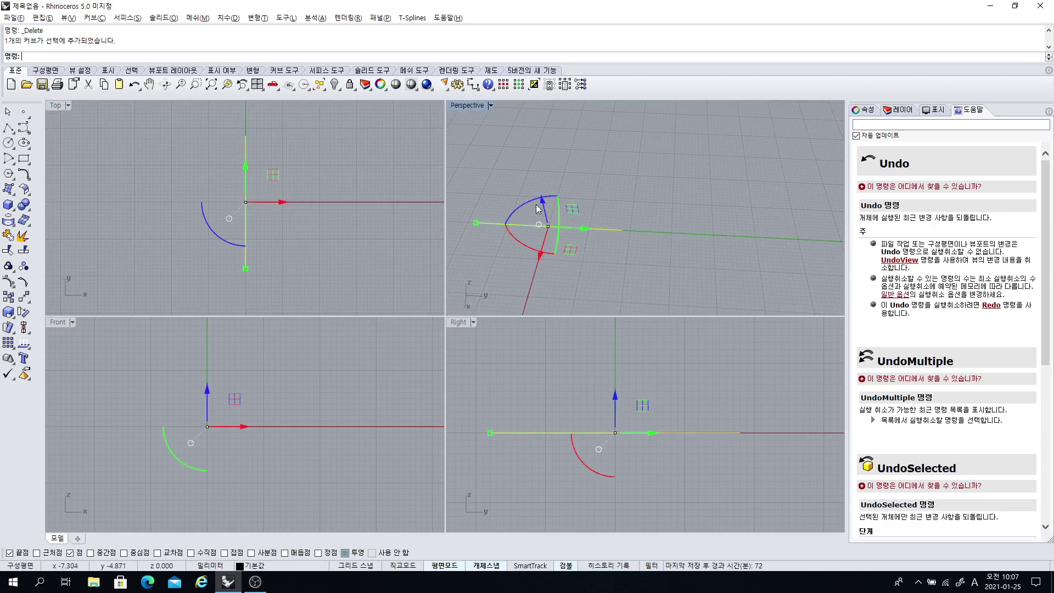
{"action": "key", "text": "Delete"}
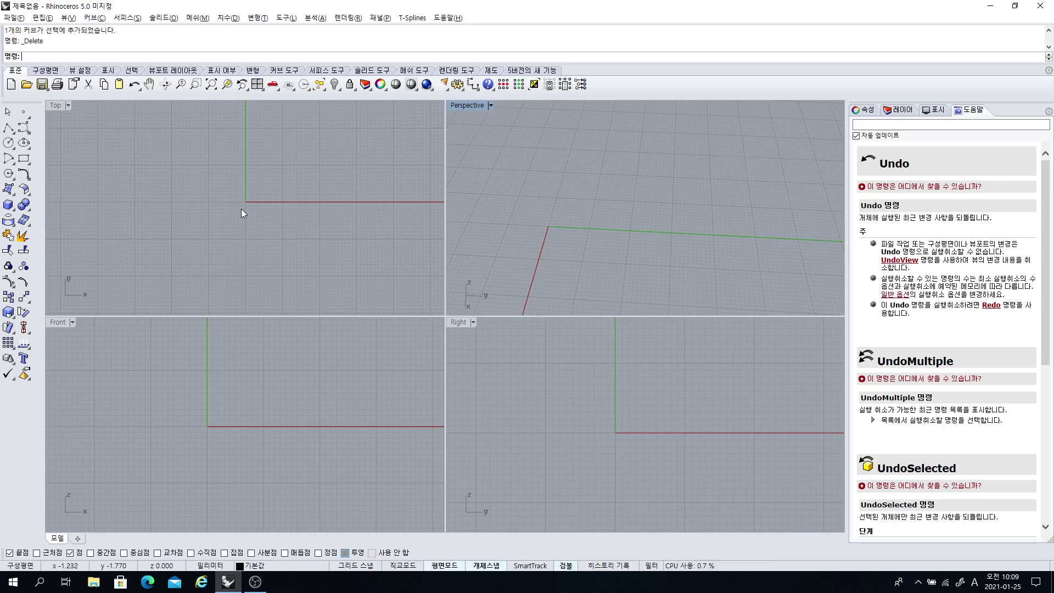
{"action": "scroll", "coordinate": [254, 223], "scroll_direction": "up", "scroll_amount": 3}
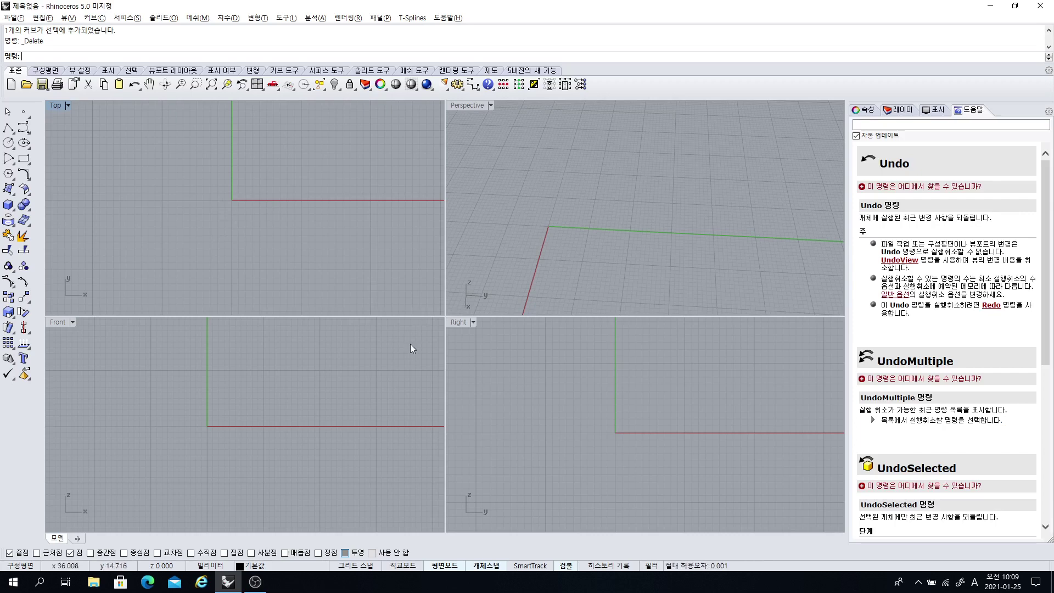
{"action": "scroll", "coordinate": [410, 344], "scroll_direction": "down", "scroll_amount": 3}
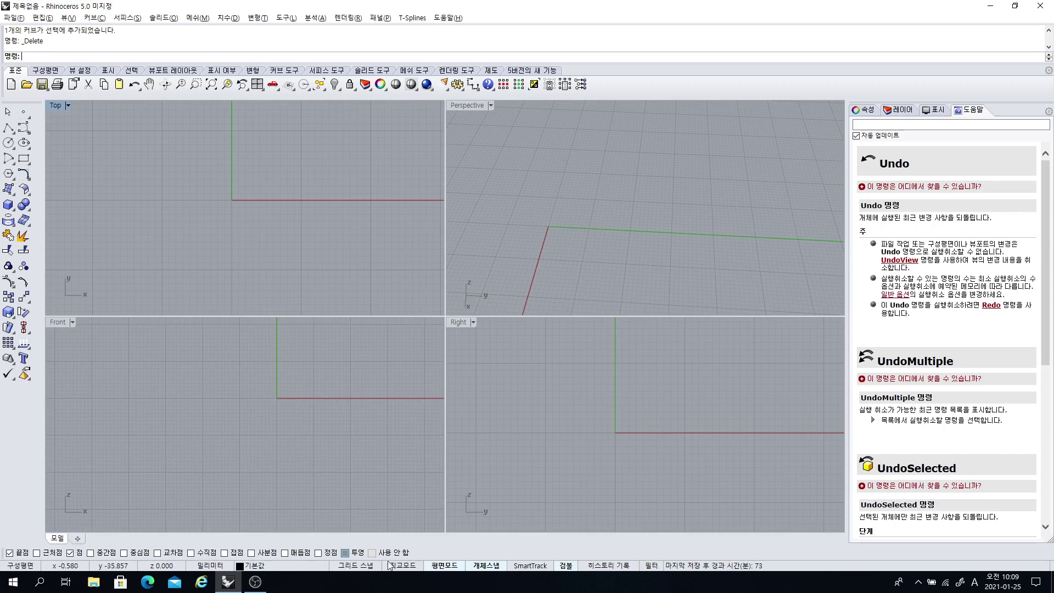
{"action": "mouse_move", "coordinate": [583, 213]}
{"action": "right_mouse_down"}
{"action": "mouse_move", "coordinate": [569, 200]}
{"action": "mouse_move", "coordinate": [619, 287]}
{"action": "mouse_move", "coordinate": [626, 159]}
{"action": "mouse_move", "coordinate": [555, 230]}
{"action": "mouse_move", "coordinate": [691, 177]}
{"action": "mouse_move", "coordinate": [569, 215]}
{"action": "right_mouse_up"}
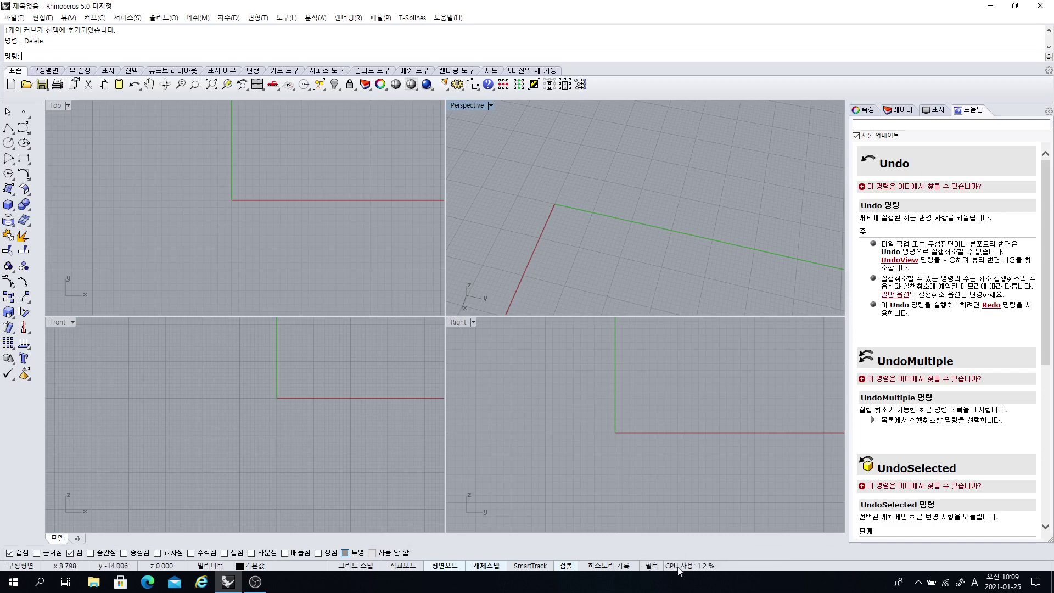
{"action": "right_click_drag", "start_coordinate": [564, 254], "coordinate": [868, 98]}
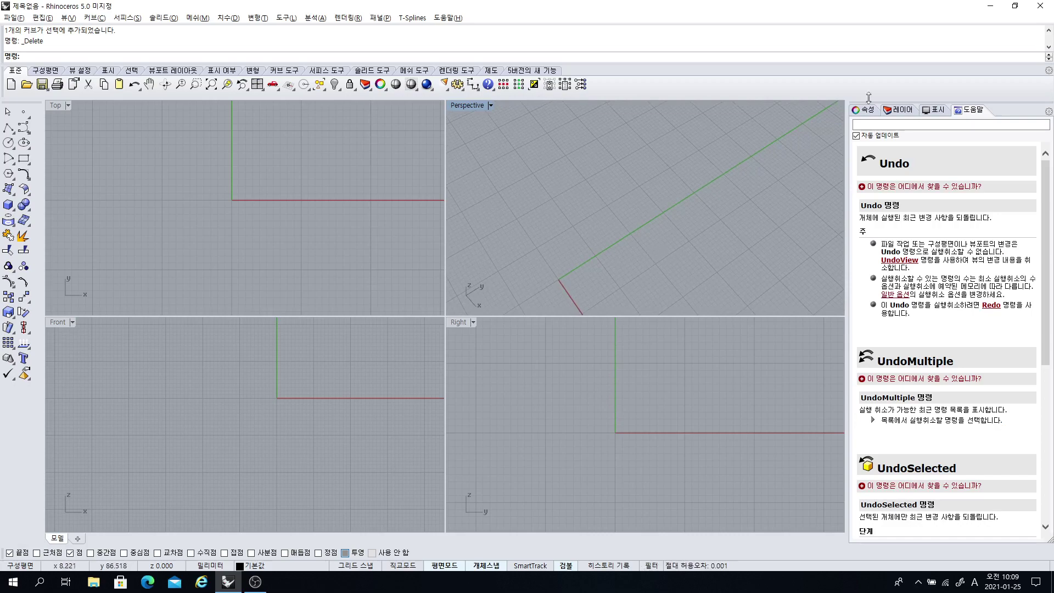
Minimize the Rhinoceros window and switch to OBS Studio on the desktop
{"action": "left_click", "coordinate": [992, 9]}
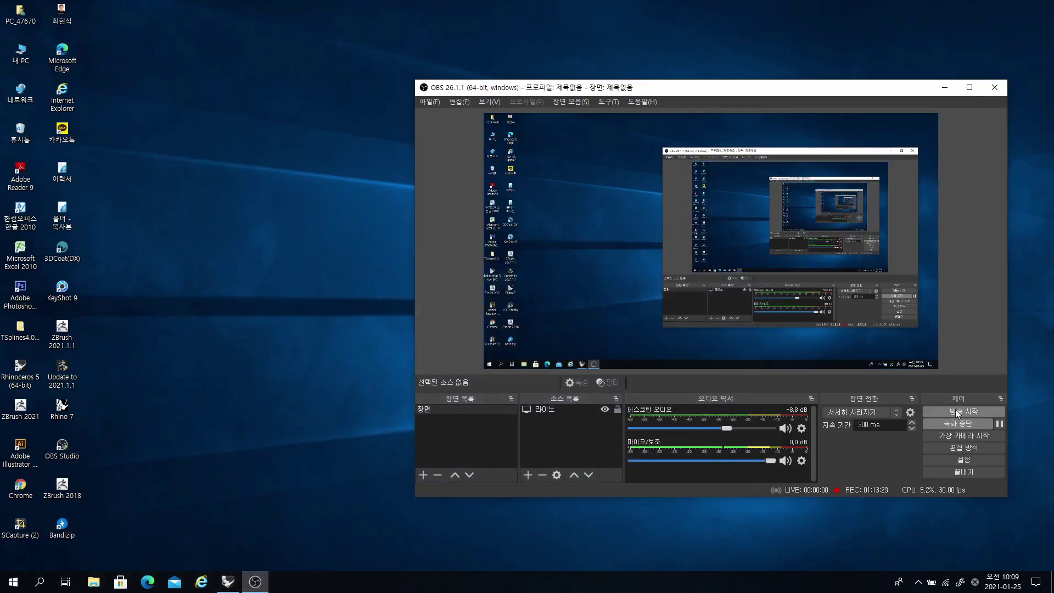